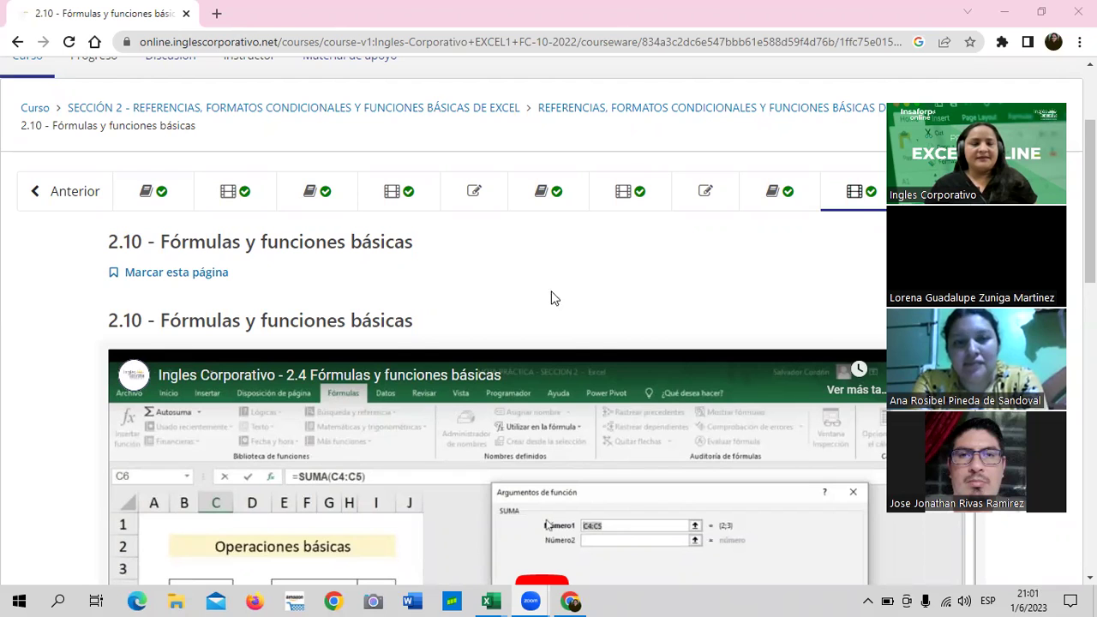
Go back to the course home, open the Progreso page and scroll through its empty grade chart
click(36, 110)
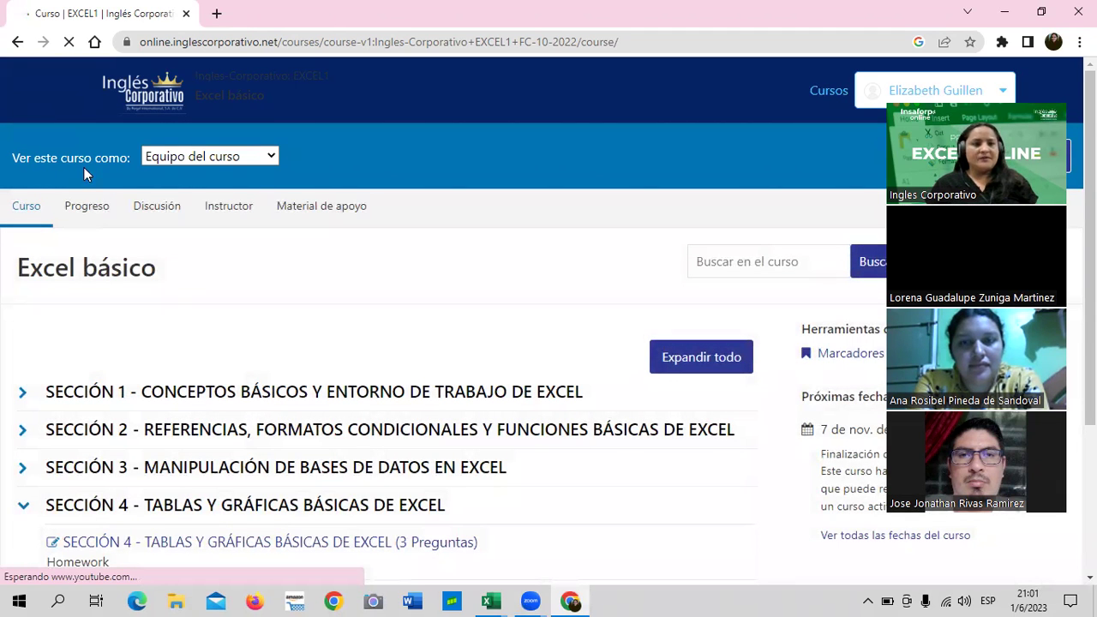
click(94, 210)
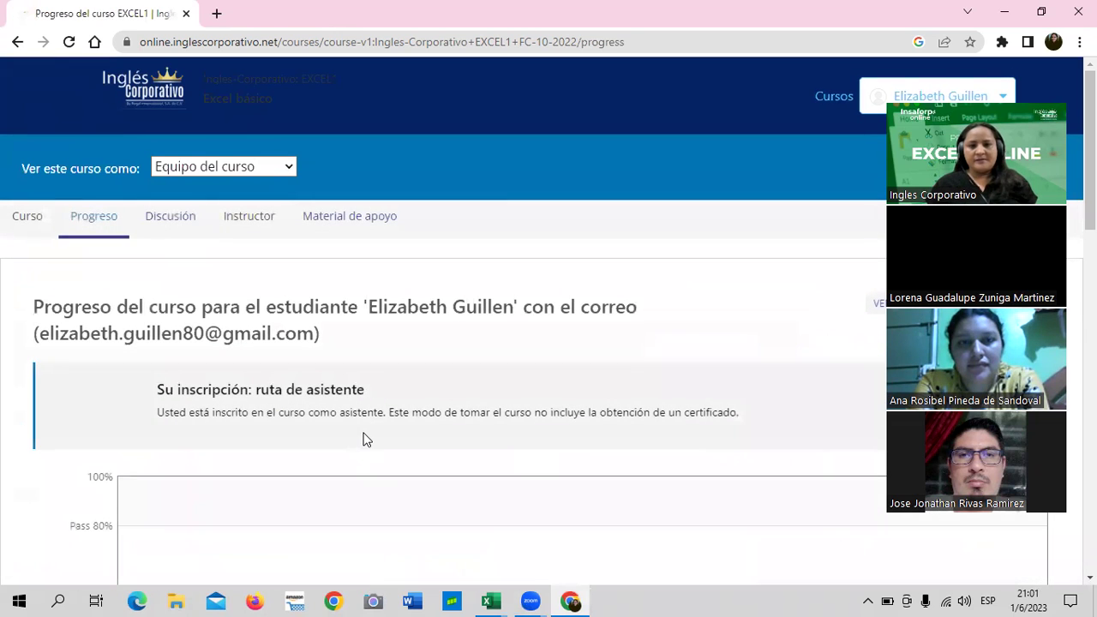
scroll(502, 439, down, 3)
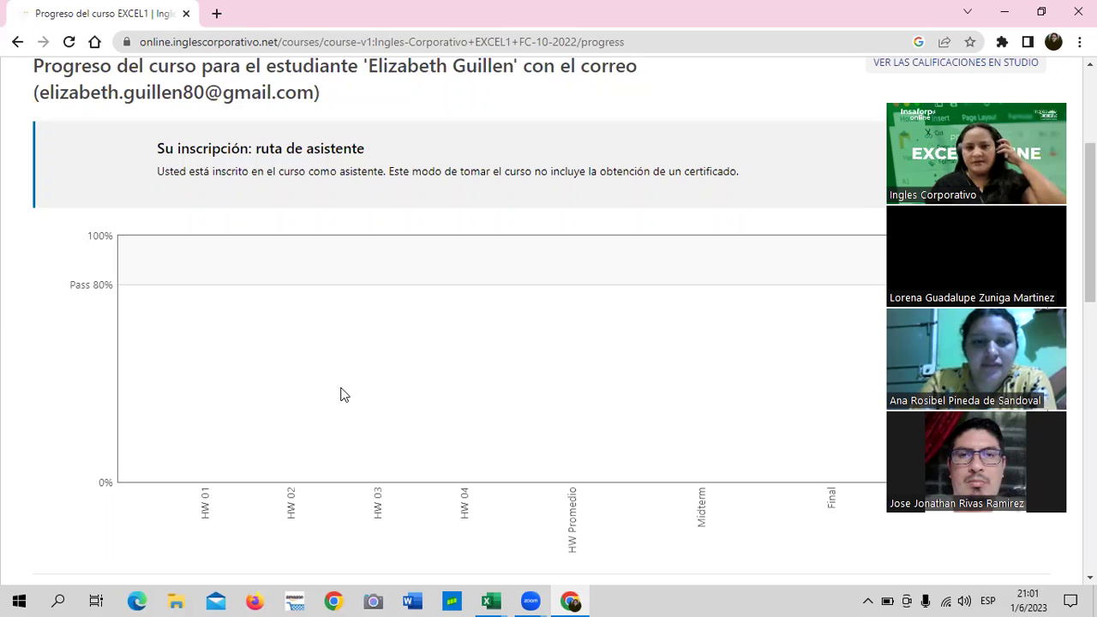
scroll(375, 369, up, 2)
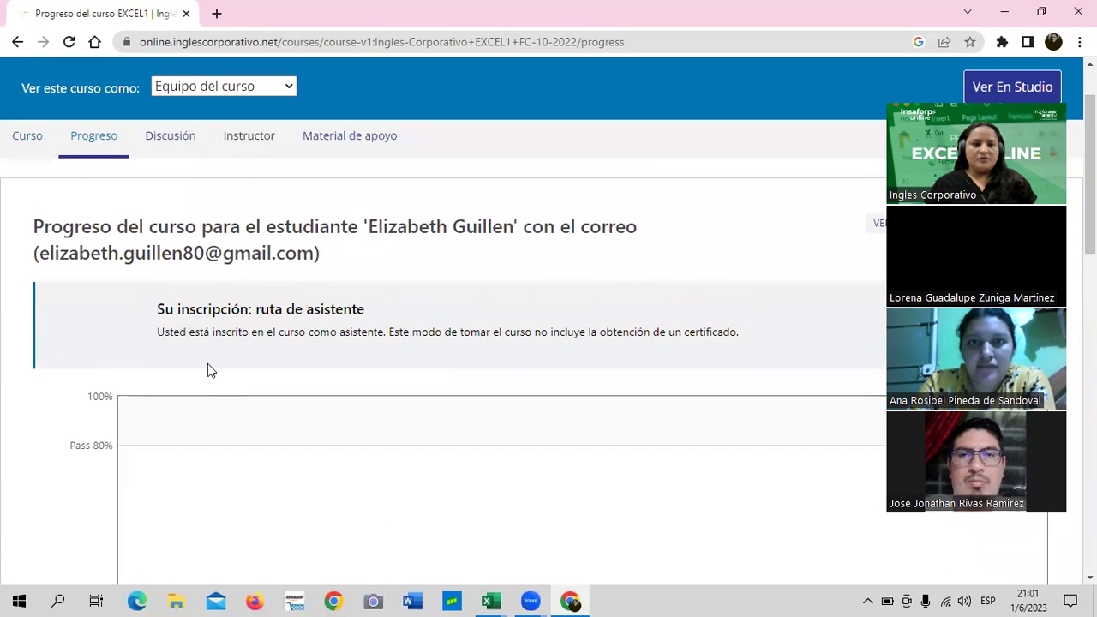
scroll(206, 369, down, 2)
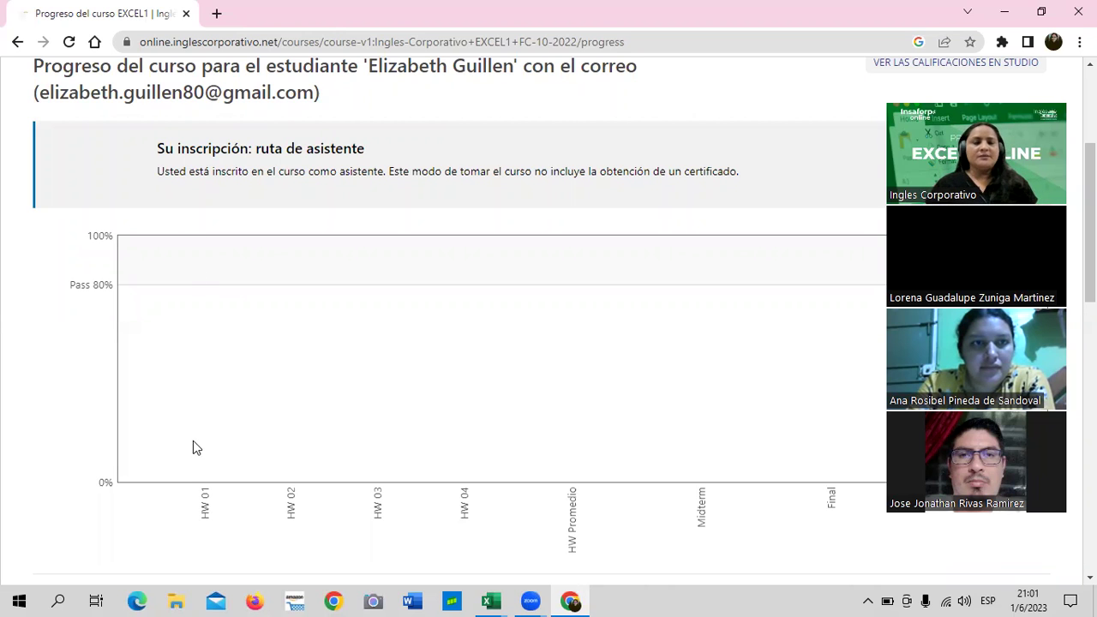
scroll(193, 441, up, 2)
Return to the Excel básico outline listing sections 1–4, viewed as course staff
click(22, 138)
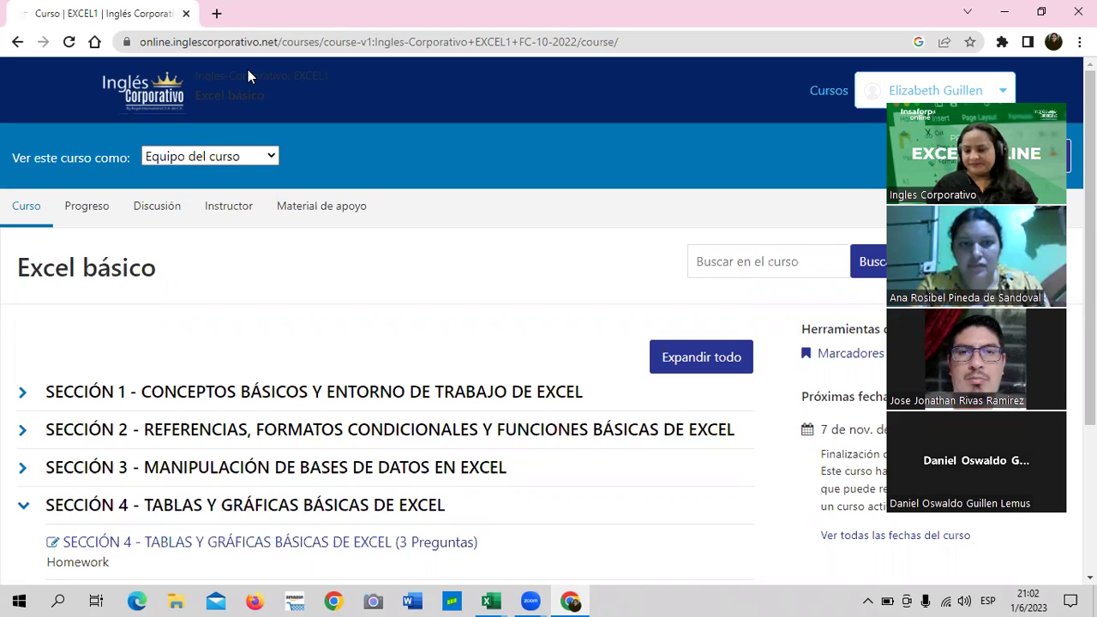
click(2, 590)
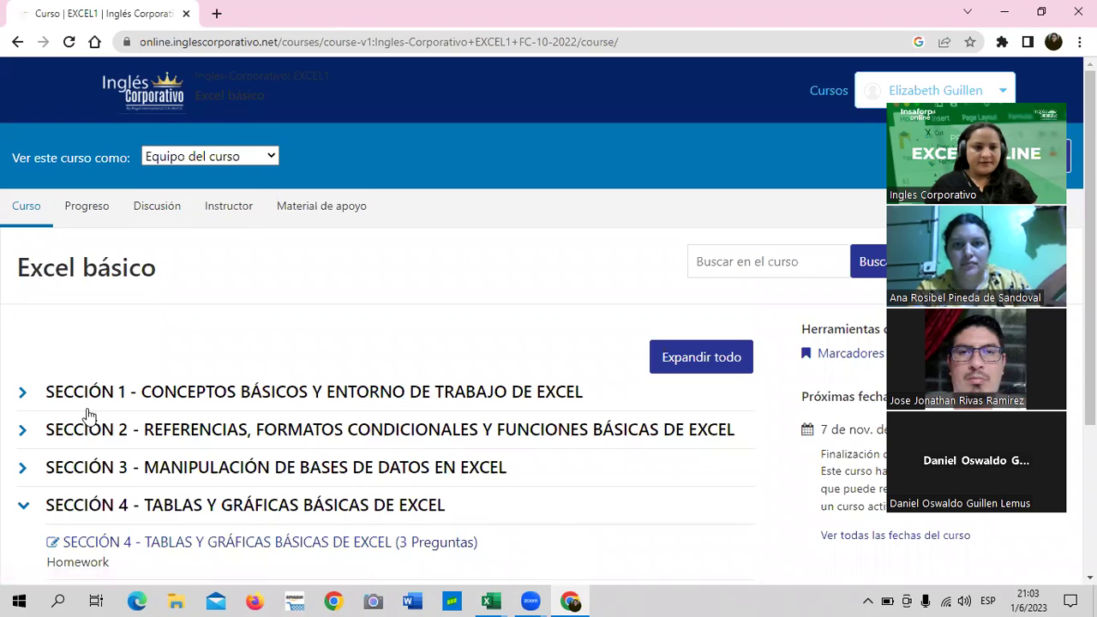
Expand SECCIÓN 2 and open its REFERENCIAS, FORMATOS CONDICIONALES homework unit at lesson 2.10
click(216, 429)
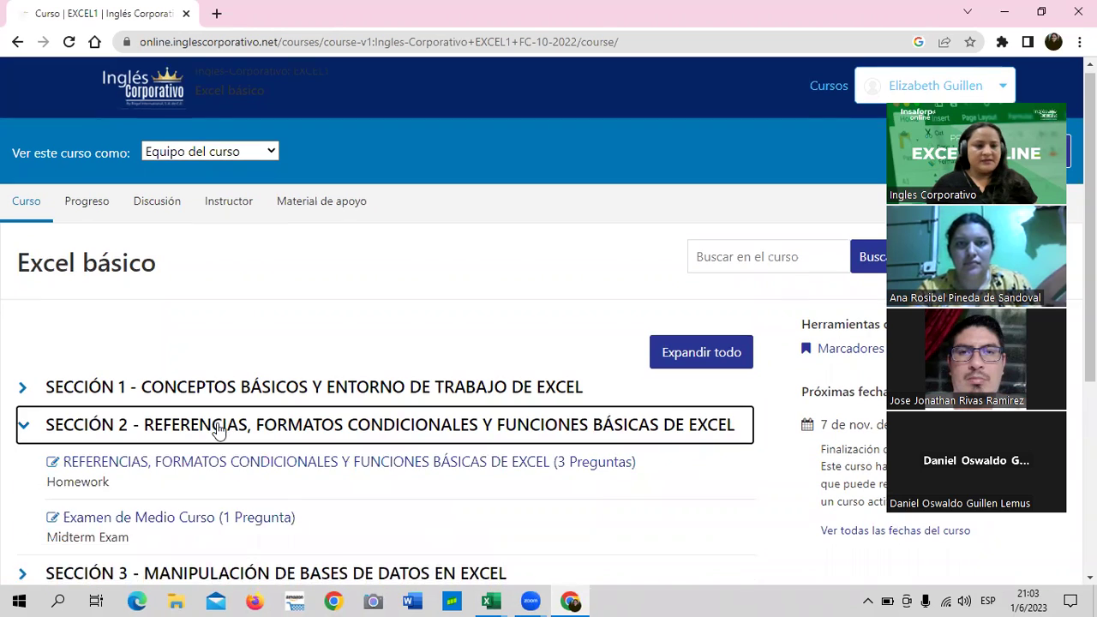
scroll(219, 429, down, 1)
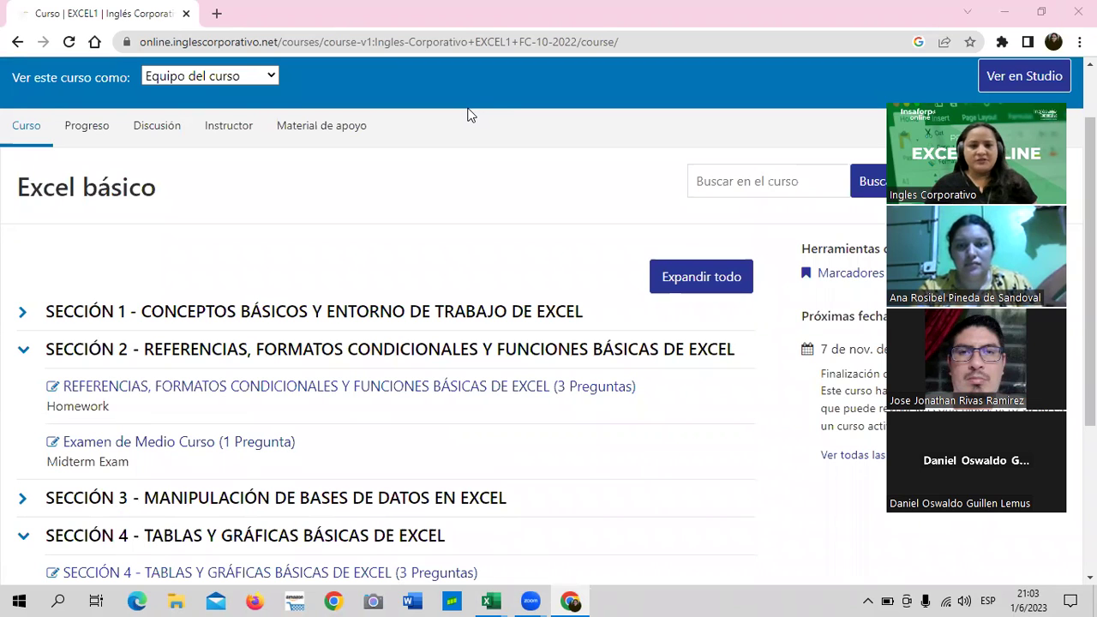
click(283, 356)
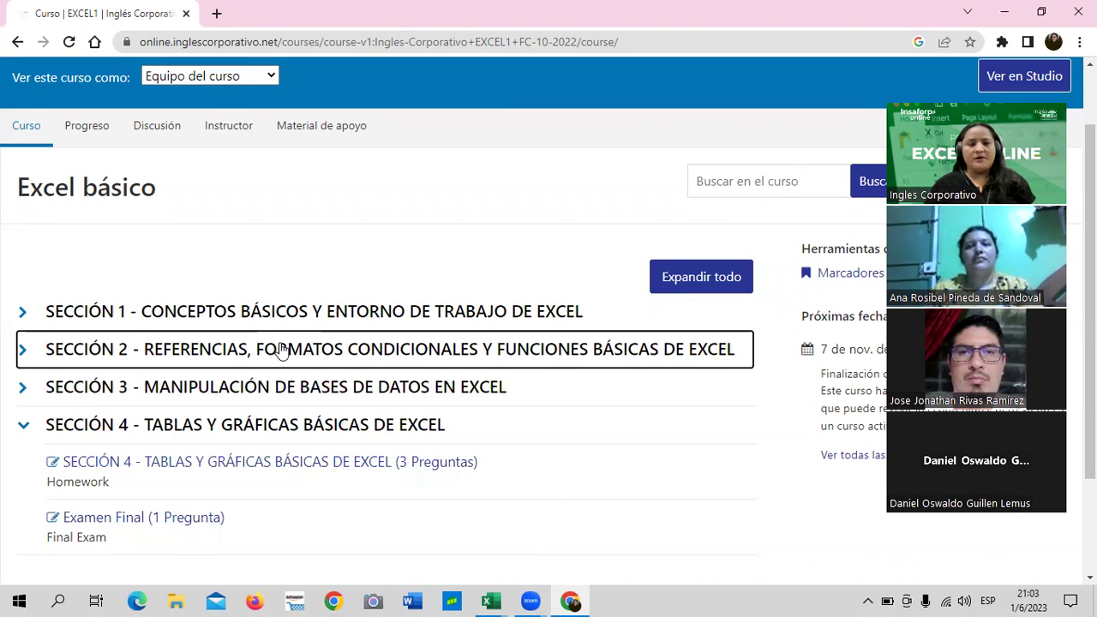
click(283, 353)
click(276, 388)
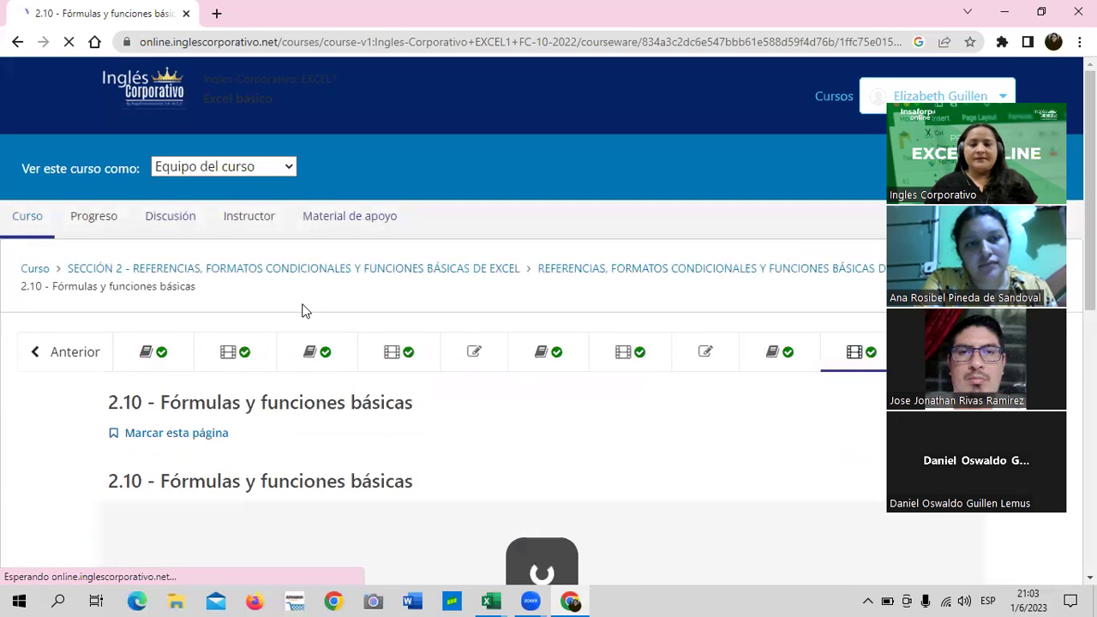
Browse lessons 2.2 Uso de referencias and 2.4 Formatos condicionales, scrolling the video page
scroll(304, 308, down, 1)
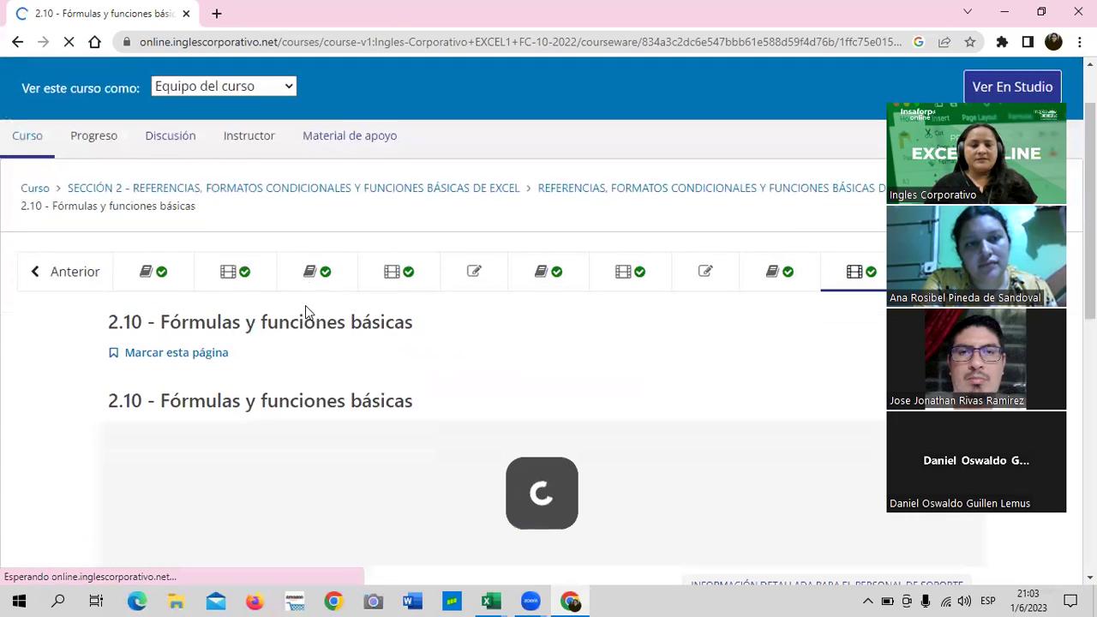
click(203, 274)
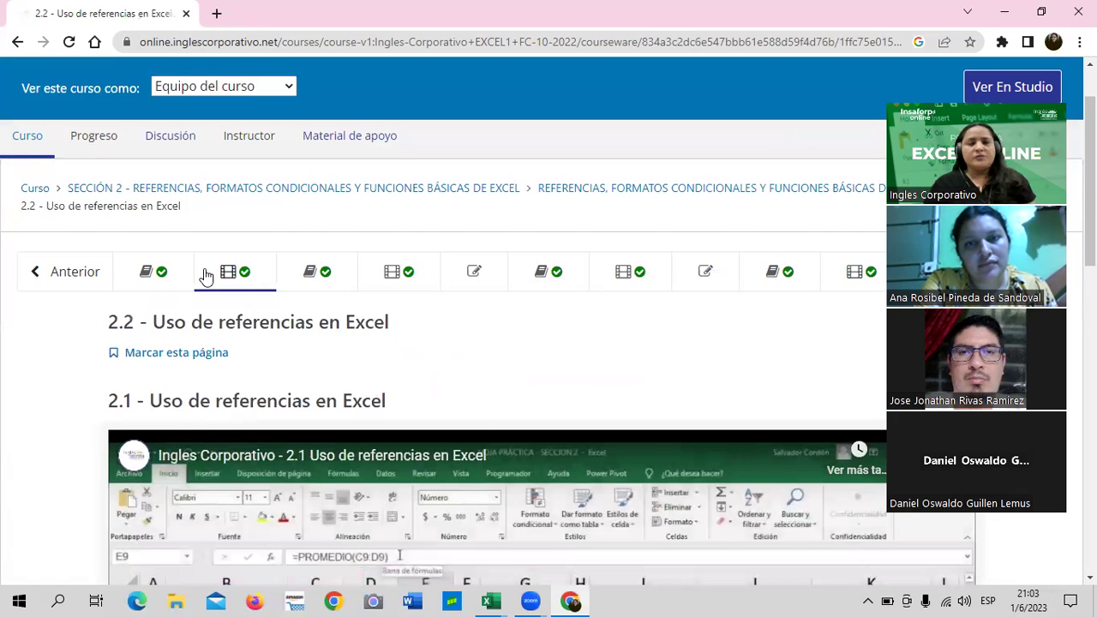
click(367, 276)
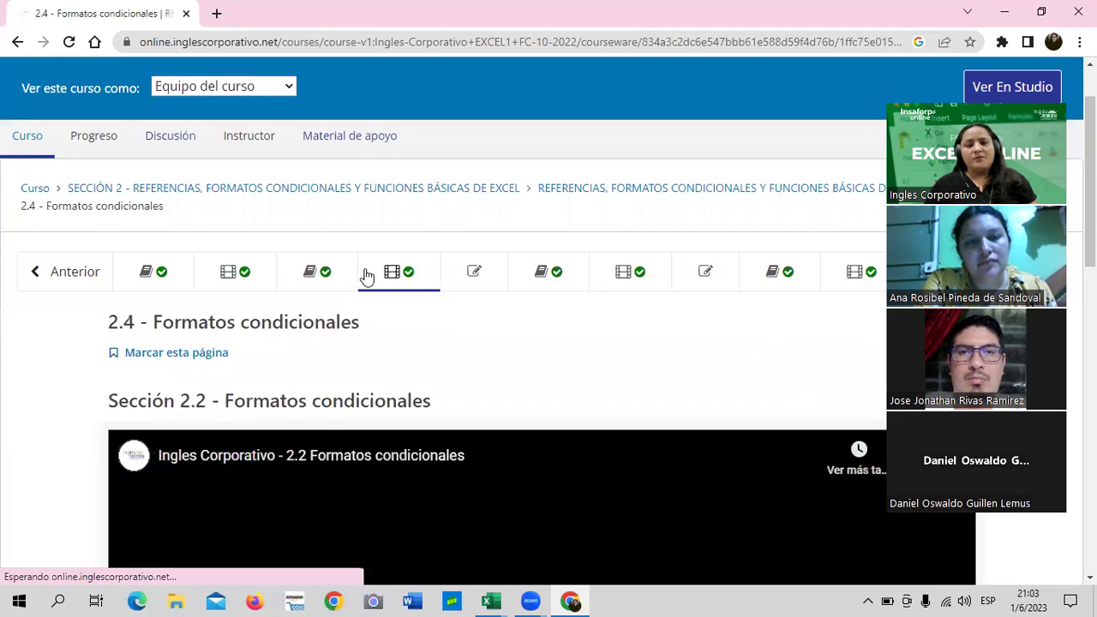
scroll(492, 415, down, 4)
scroll(483, 407, down, 2)
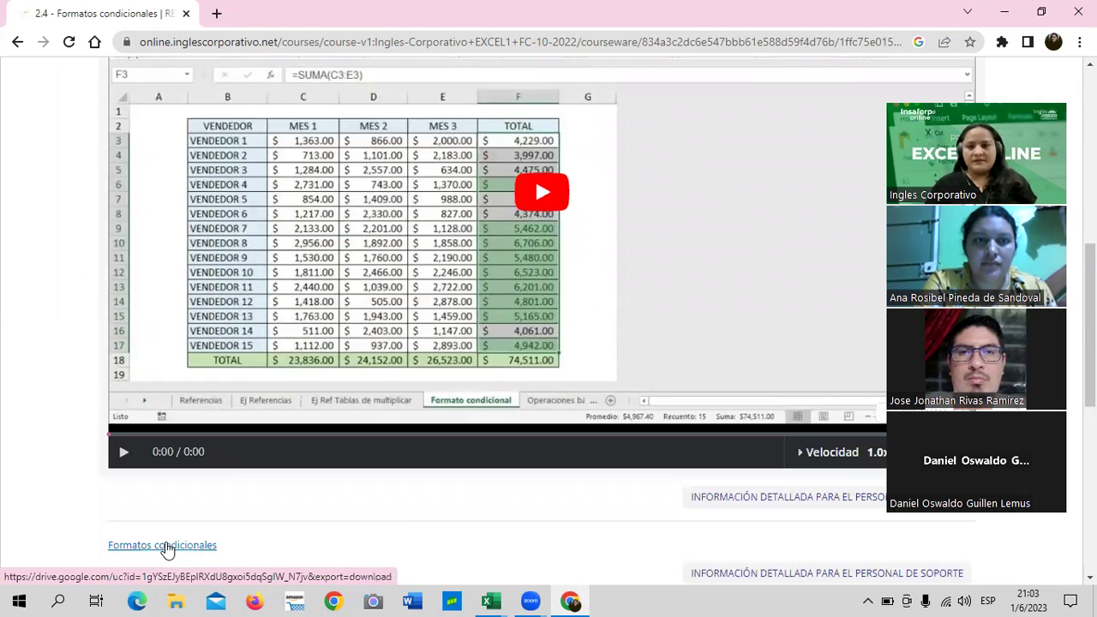
scroll(274, 534, down, 2)
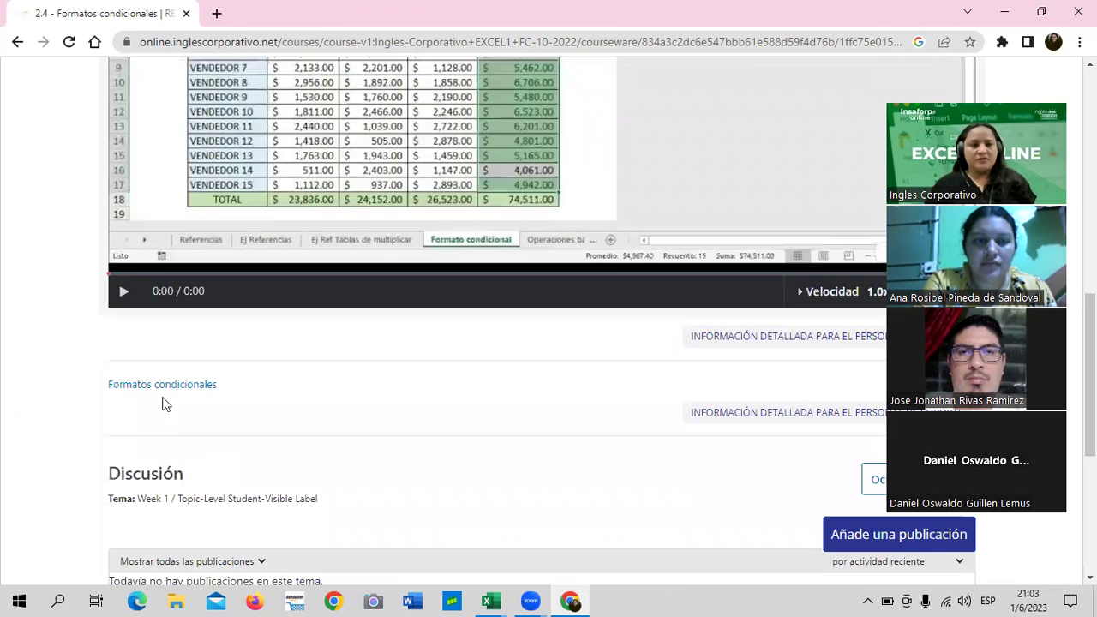
scroll(571, 367, up, 3)
scroll(571, 366, up, 3)
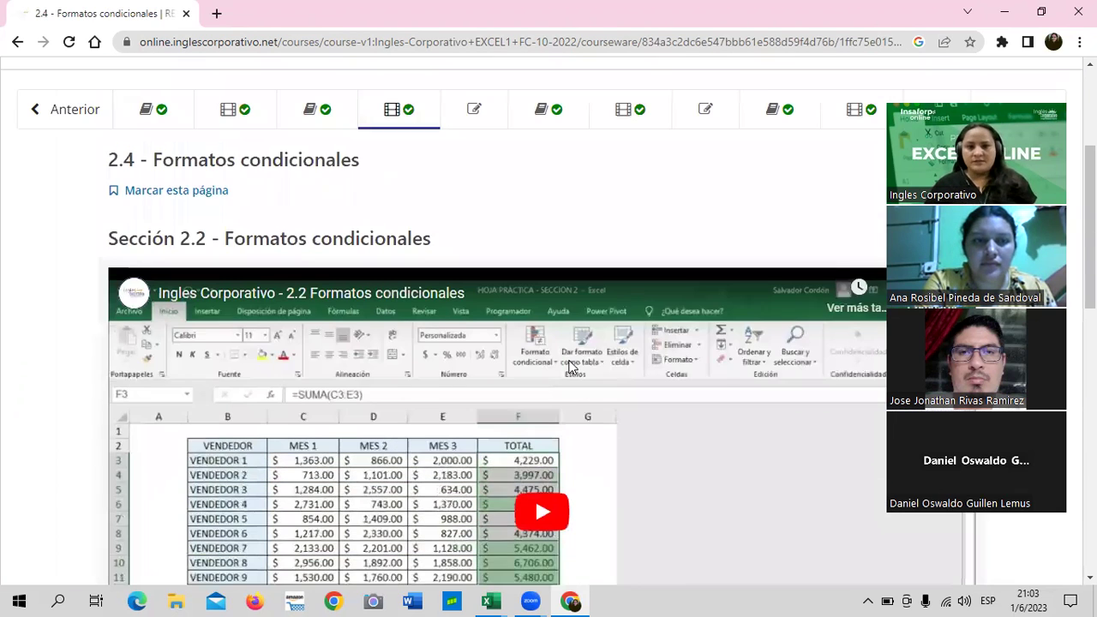
Open lesson 2.7 Administrador de nombres and look over its planilla tutorial video
click(598, 125)
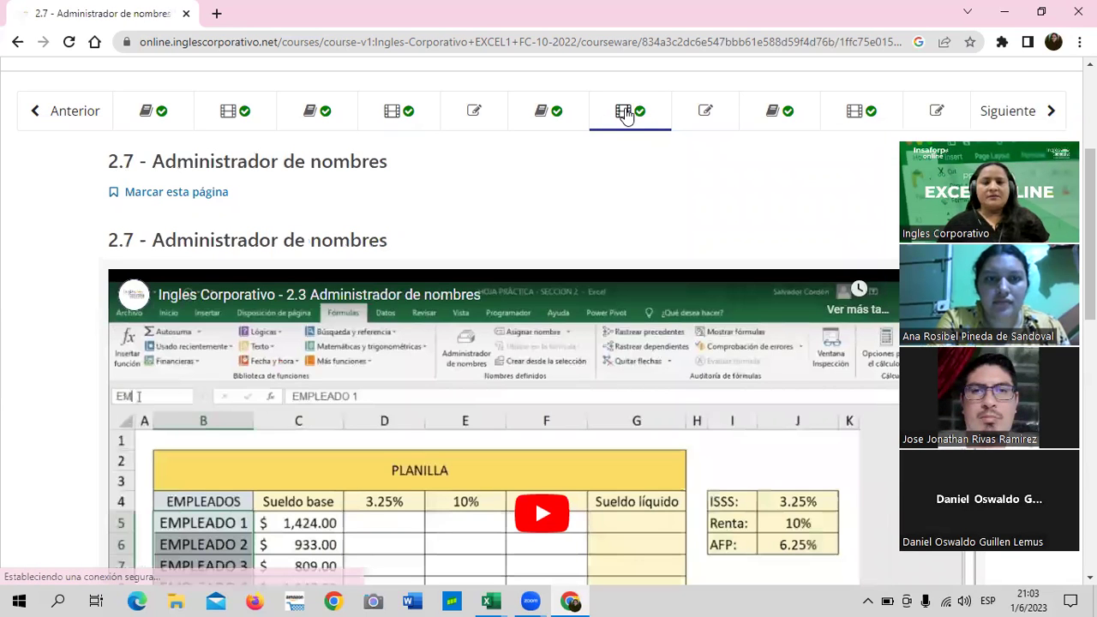
scroll(487, 369, down, 5)
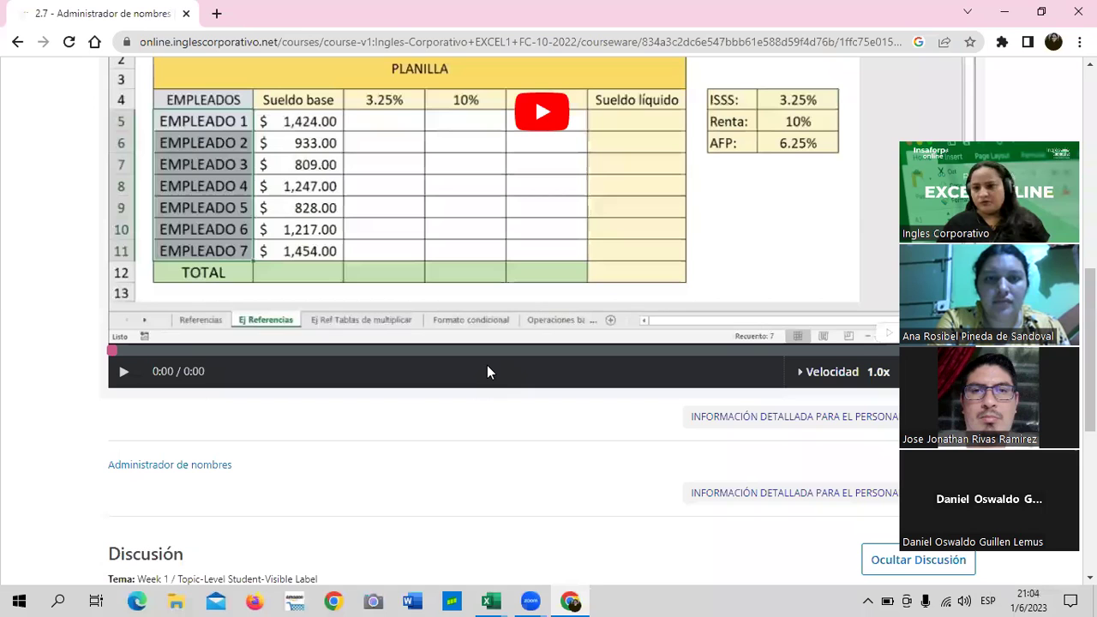
scroll(487, 367, up, 1)
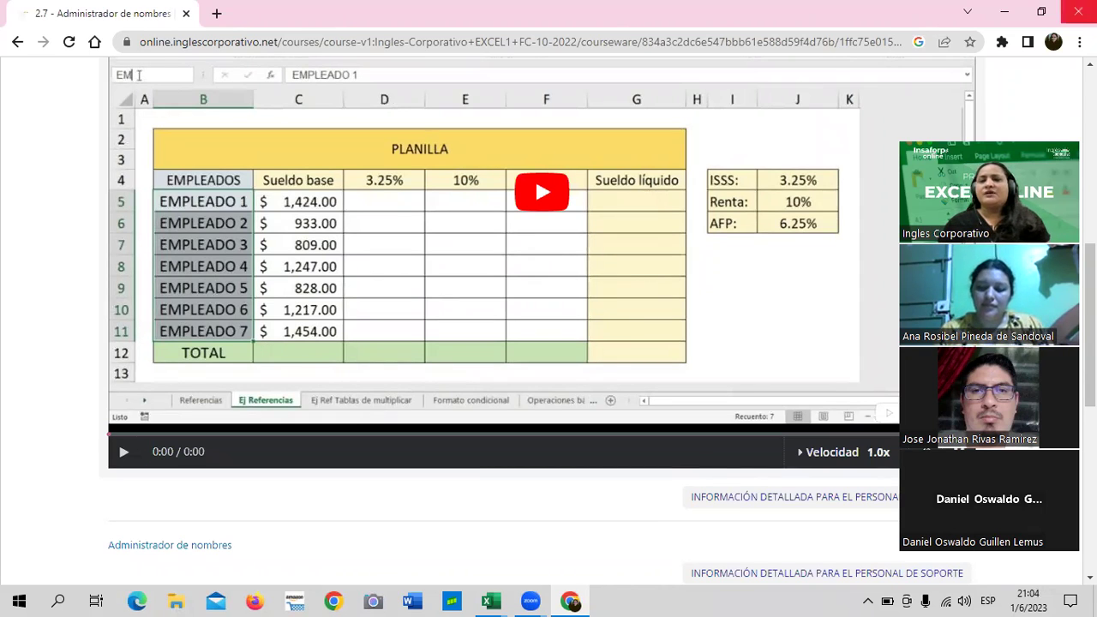
scroll(754, 188, up, 3)
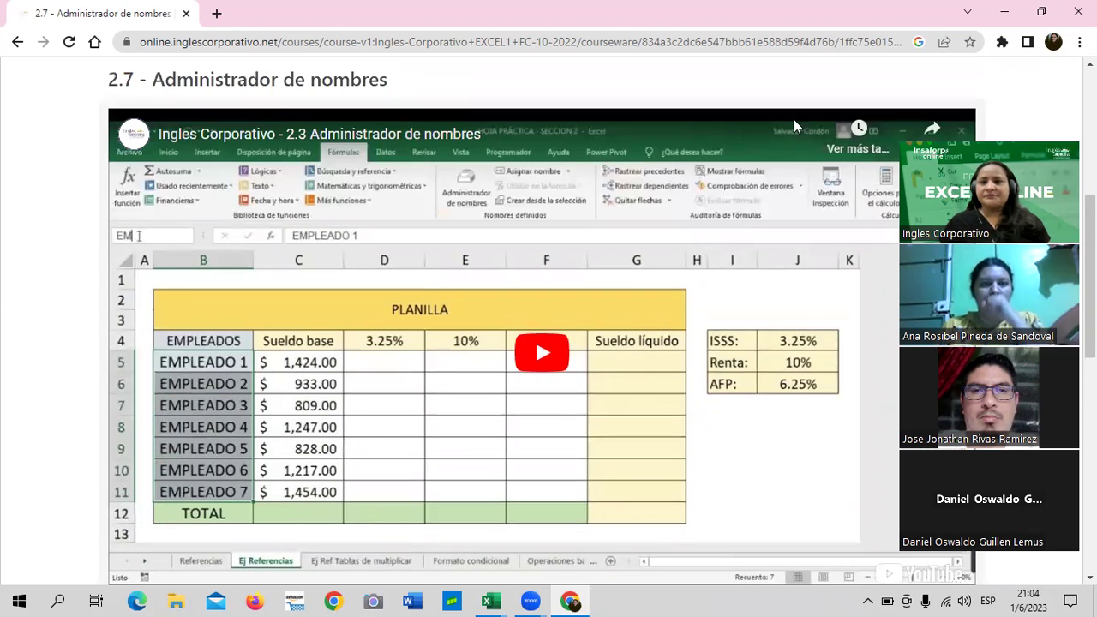
scroll(784, 180, up, 1)
scroll(774, 217, up, 3)
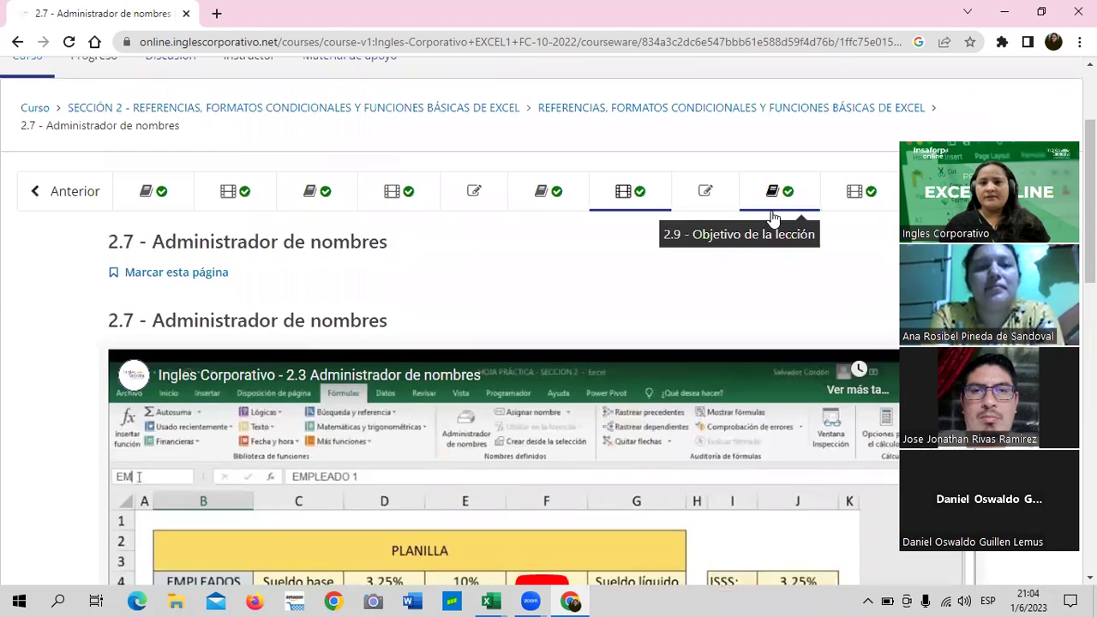
click(831, 193)
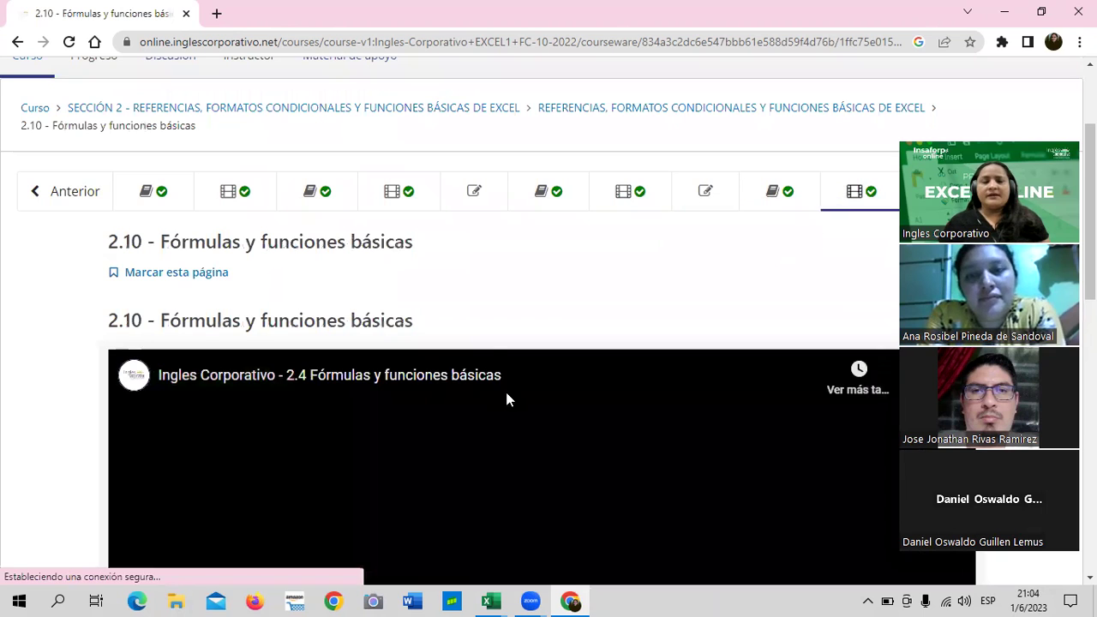
scroll(508, 378, down, 3)
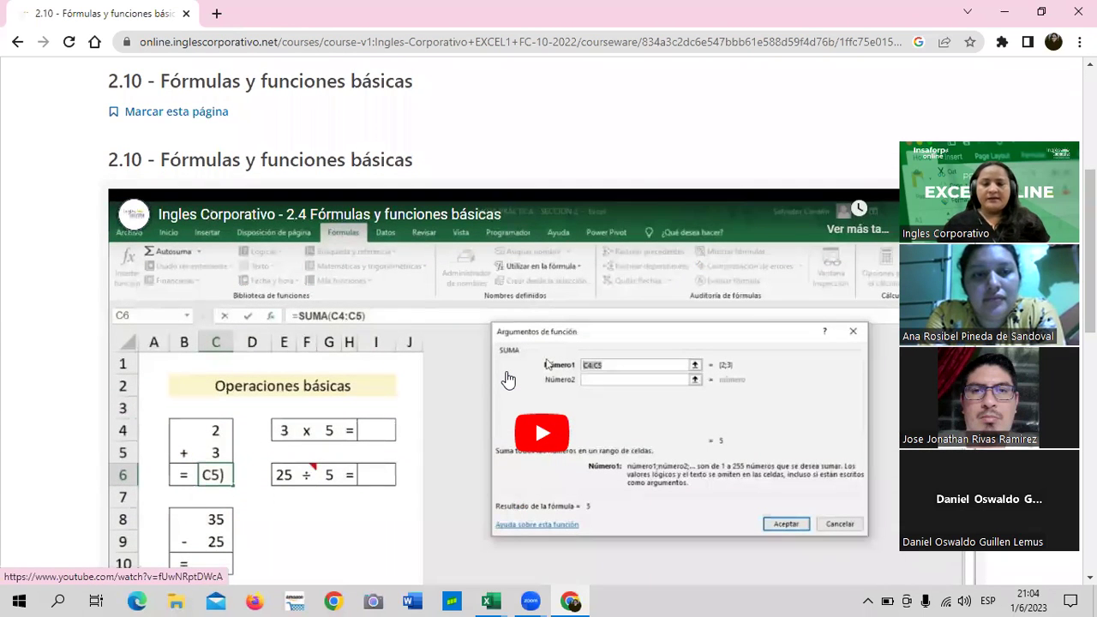
scroll(504, 377, down, 1)
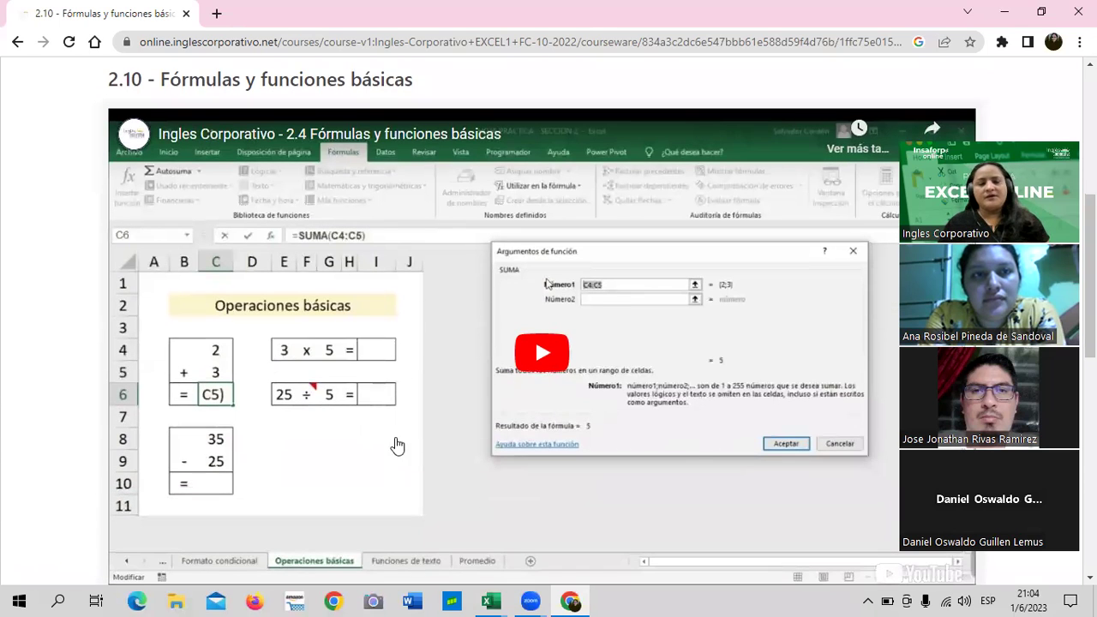
scroll(396, 439, down, 2)
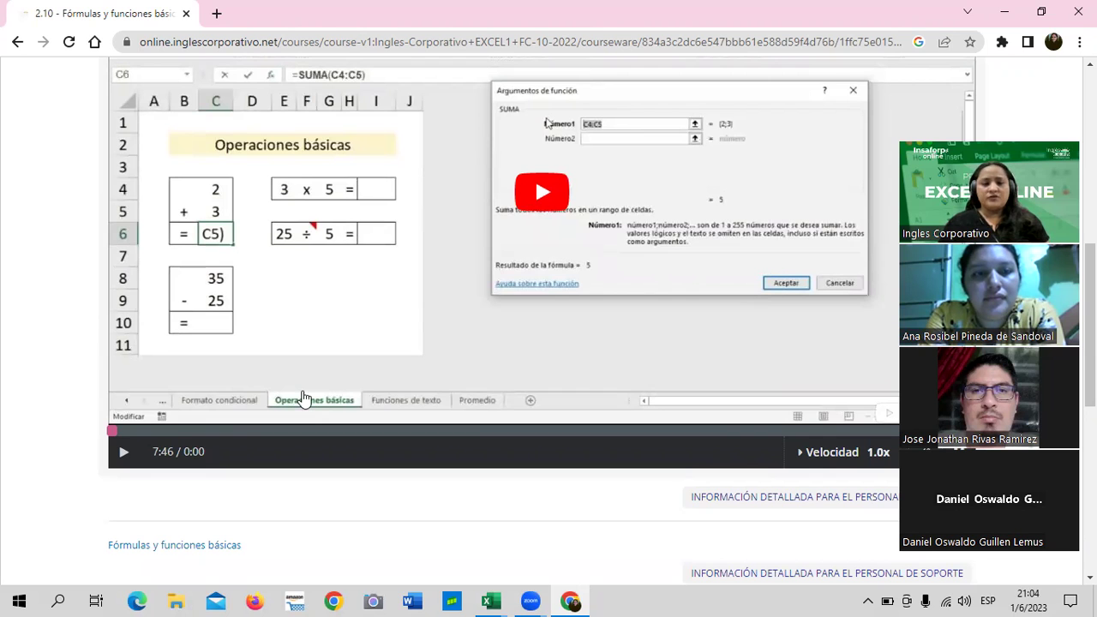
scroll(476, 386, up, 1)
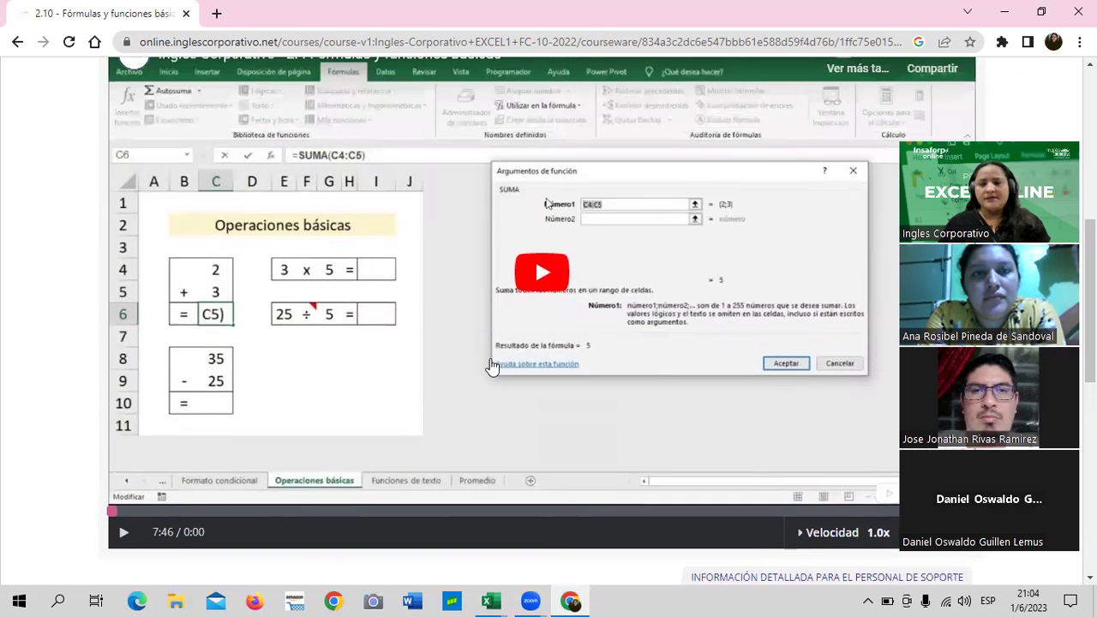
scroll(493, 369, up, 1)
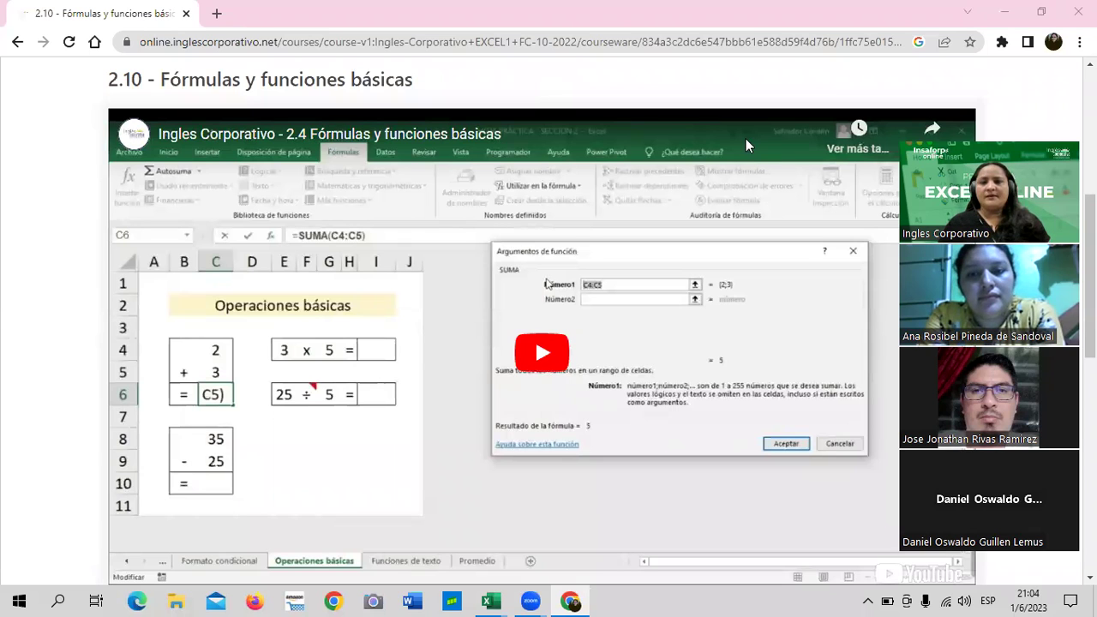
scroll(565, 388, down, 3)
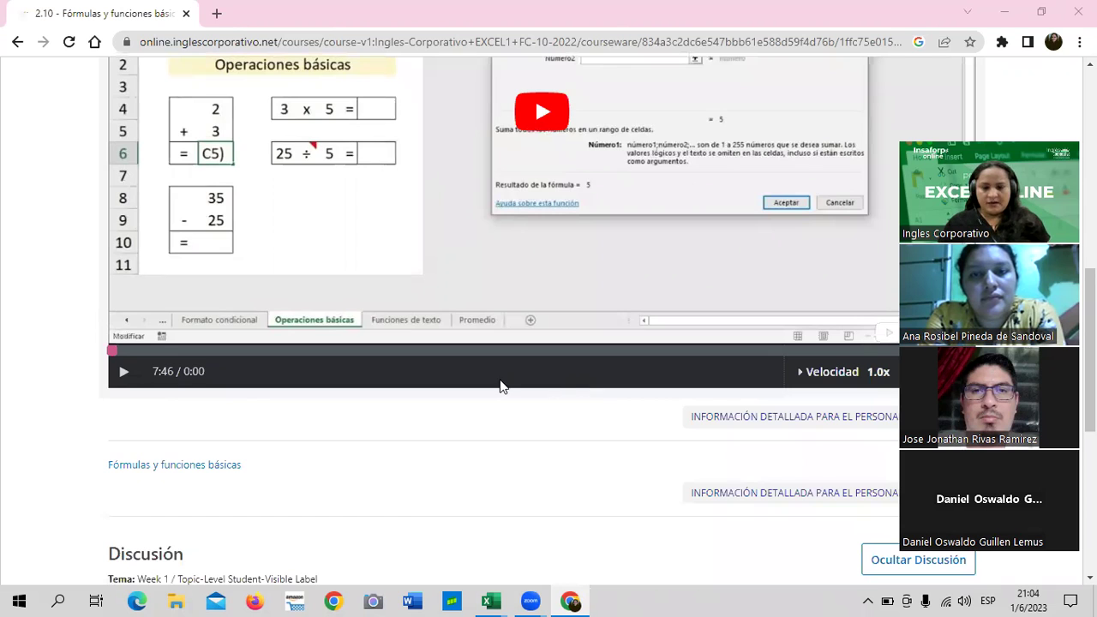
scroll(505, 384, up, 6)
scroll(514, 380, up, 1)
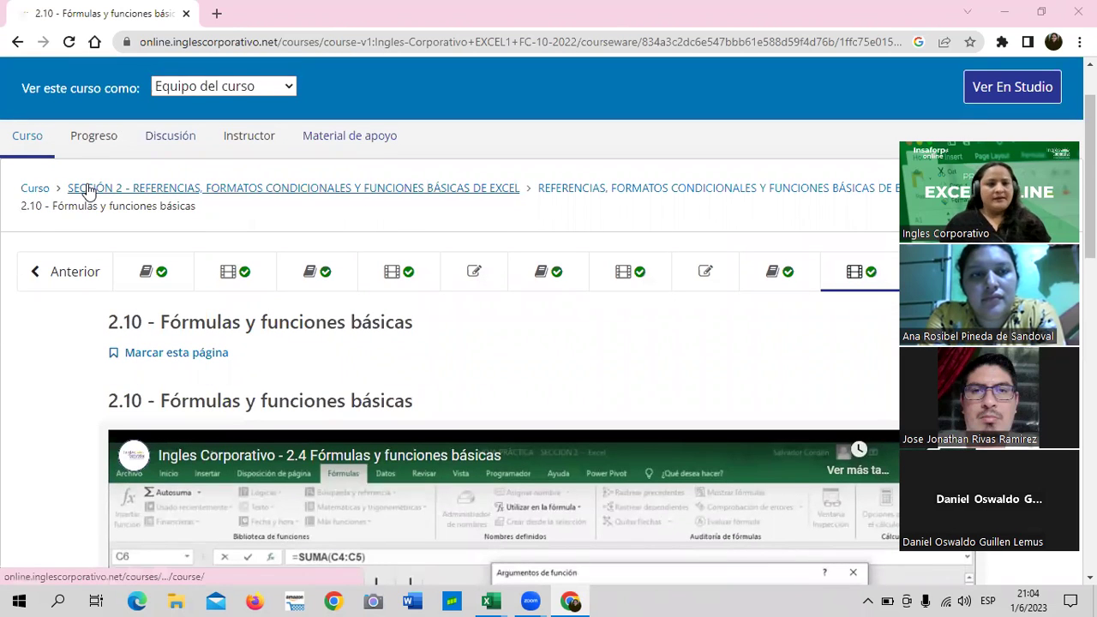
From the course outline, expand Sección 2 and open the Examen de Medio Curso
click(31, 192)
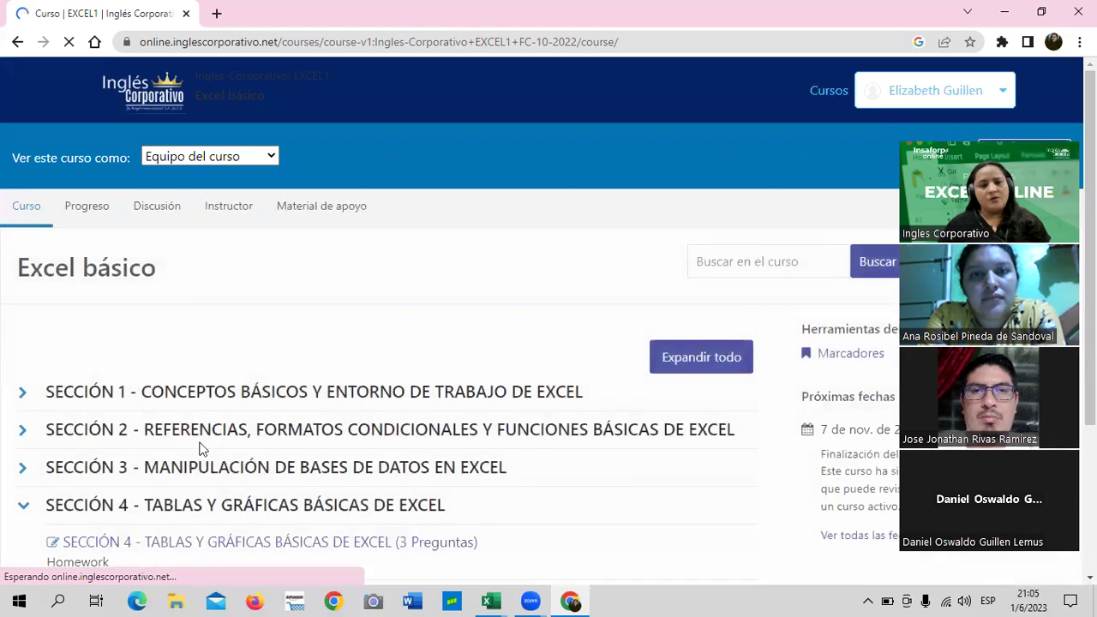
click(65, 436)
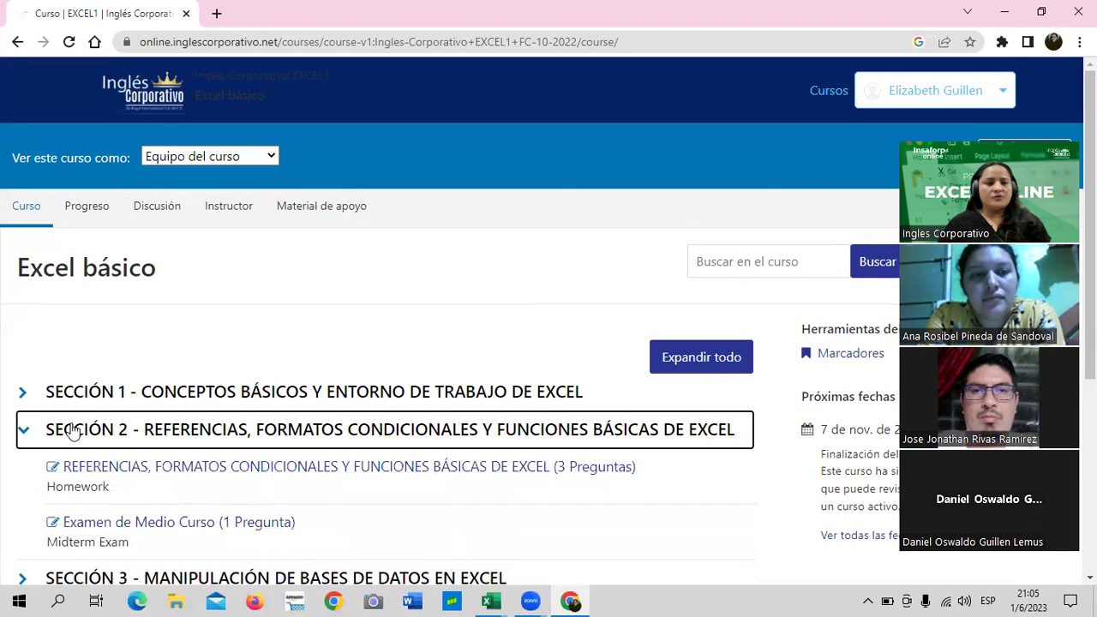
scroll(74, 433, down, 1)
click(165, 444)
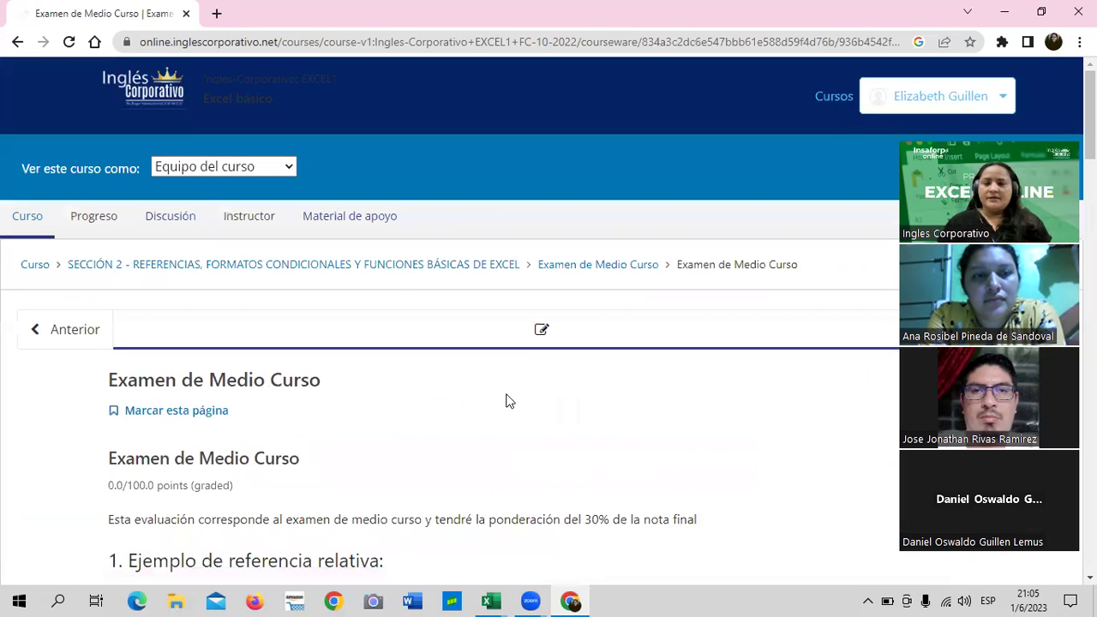
Scroll through the exam's reference-type multiple-choice questions and back up to the 0.0/100.0 score
scroll(506, 401, down, 1)
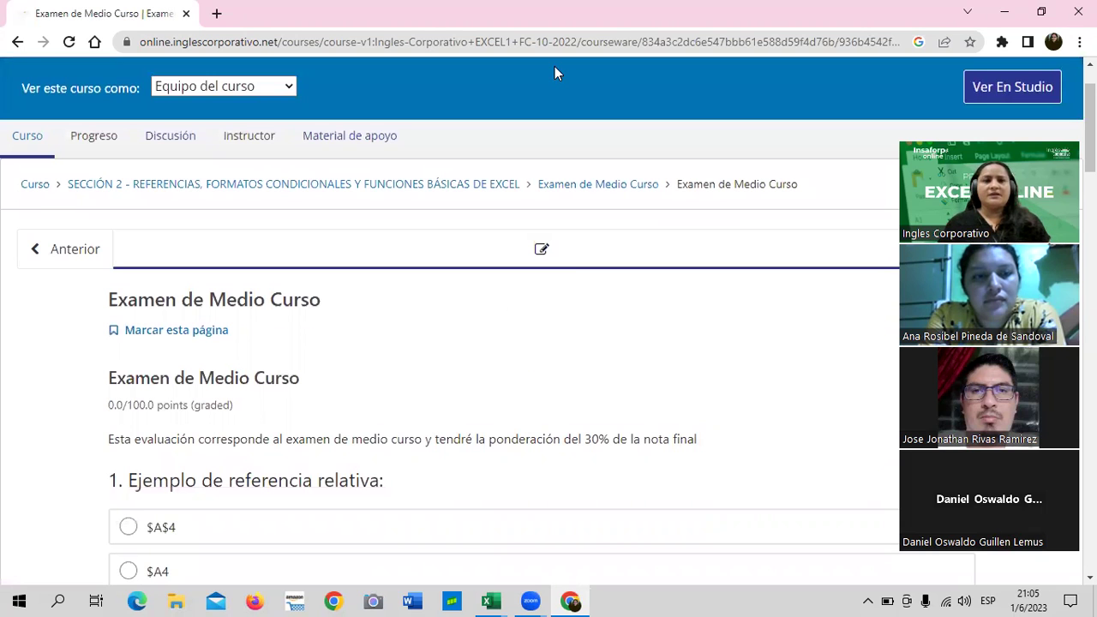
scroll(479, 352, down, 1)
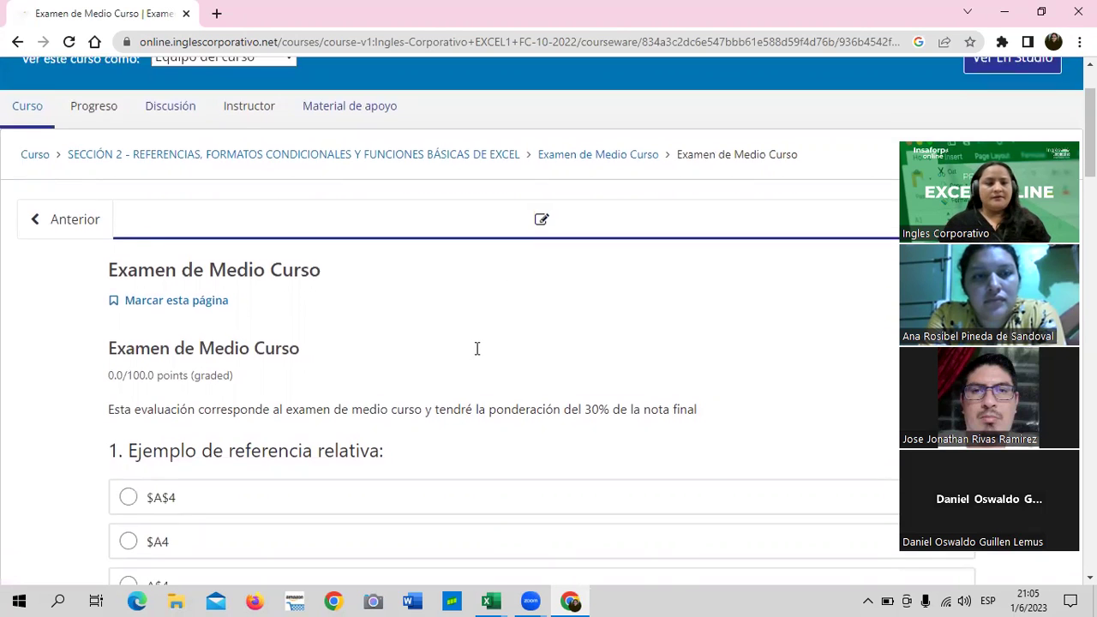
scroll(477, 352, down, 2)
scroll(478, 352, down, 2)
scroll(476, 350, down, 2)
scroll(475, 348, down, 3)
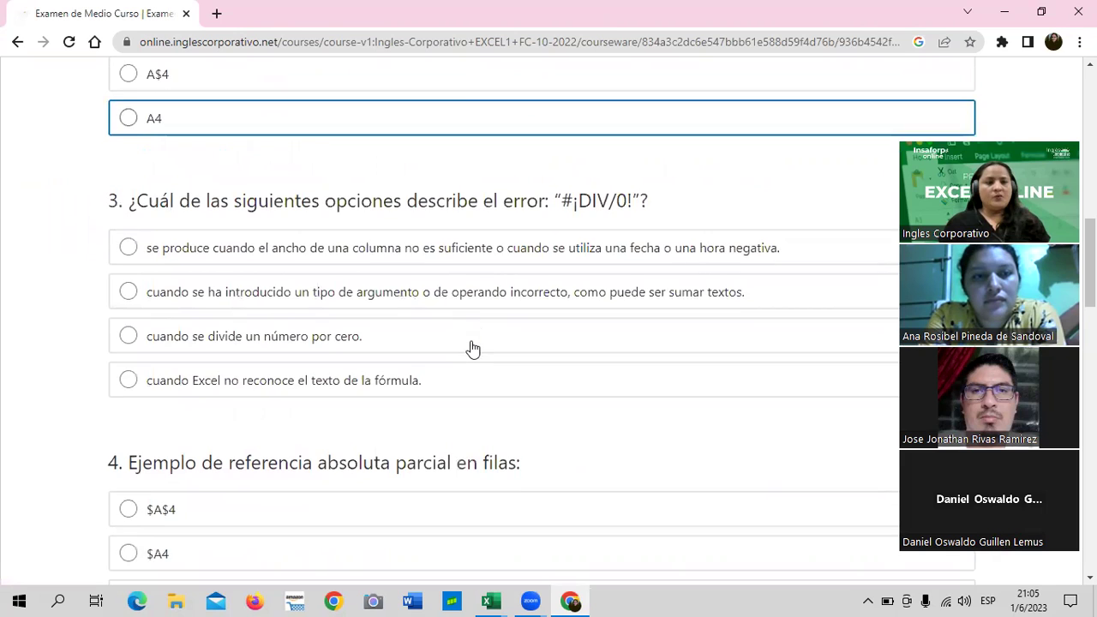
scroll(474, 349, down, 2)
scroll(473, 349, down, 4)
scroll(472, 349, down, 4)
scroll(473, 349, down, 4)
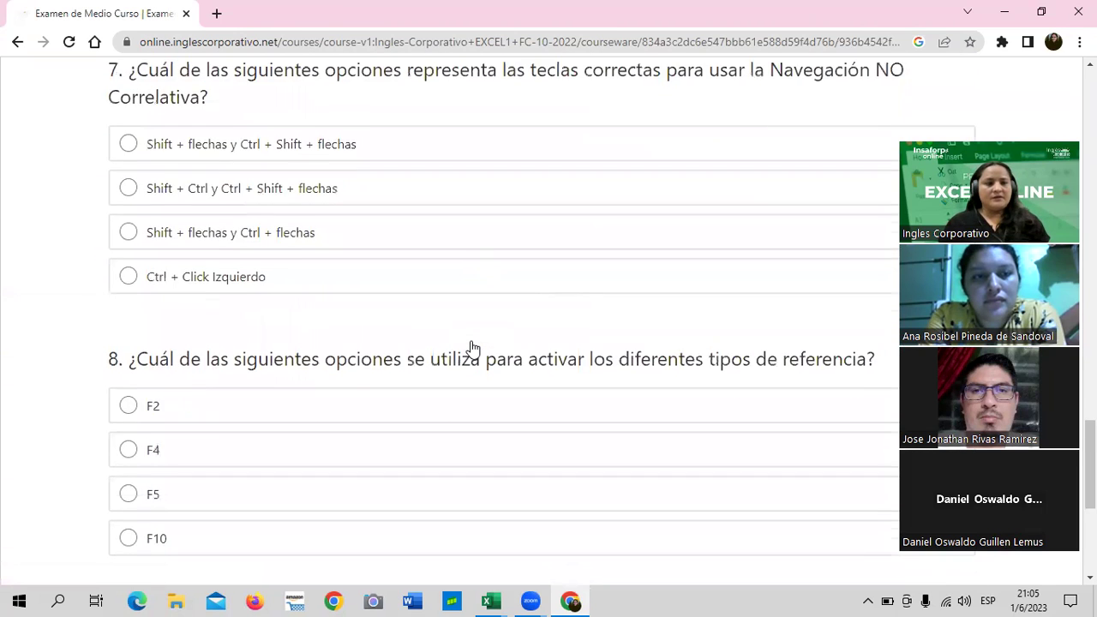
scroll(472, 349, down, 3)
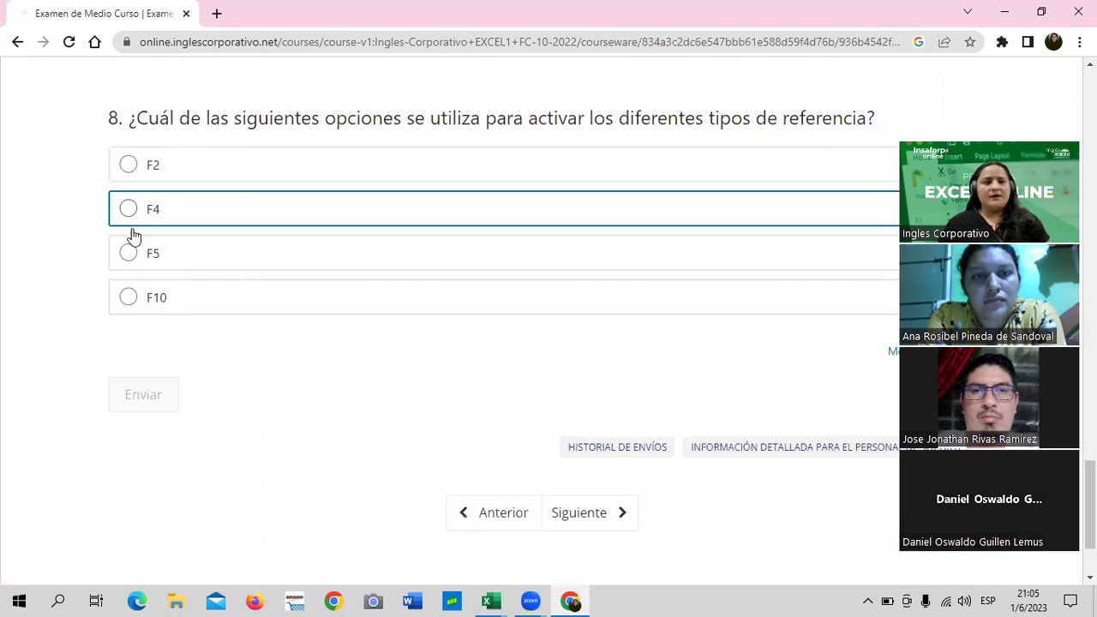
scroll(197, 321, up, 2)
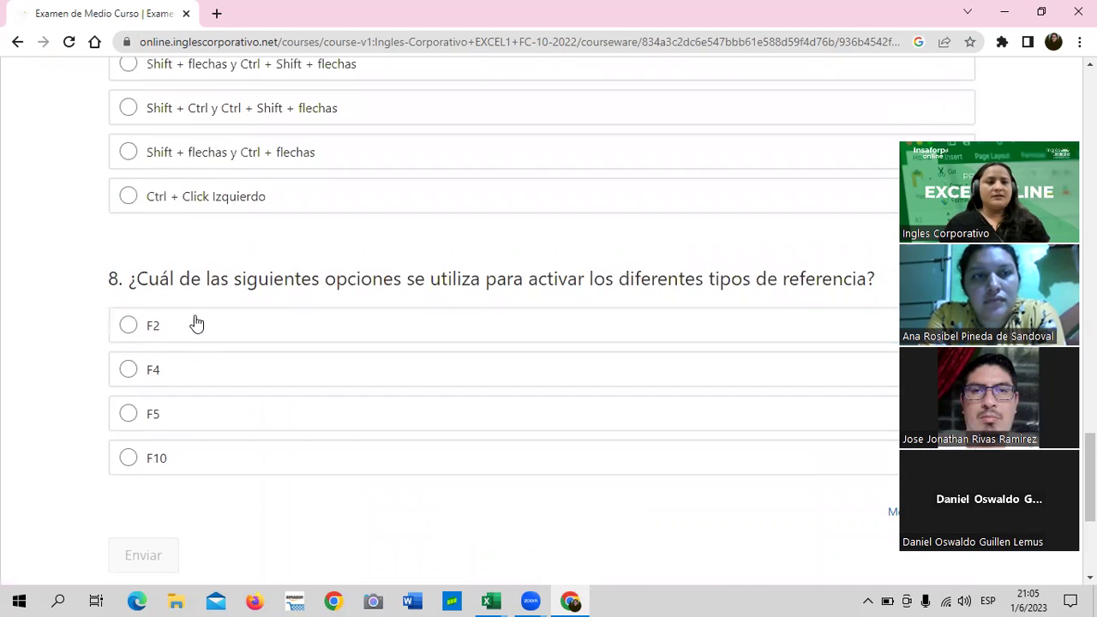
scroll(218, 340, up, 3)
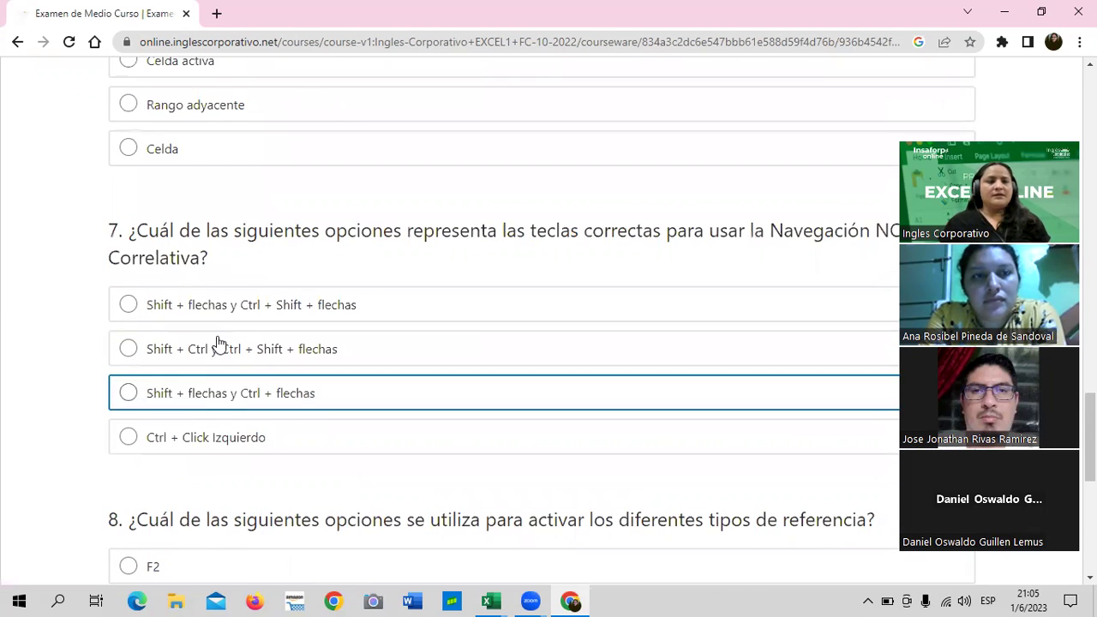
scroll(218, 340, up, 3)
scroll(416, 383, up, 3)
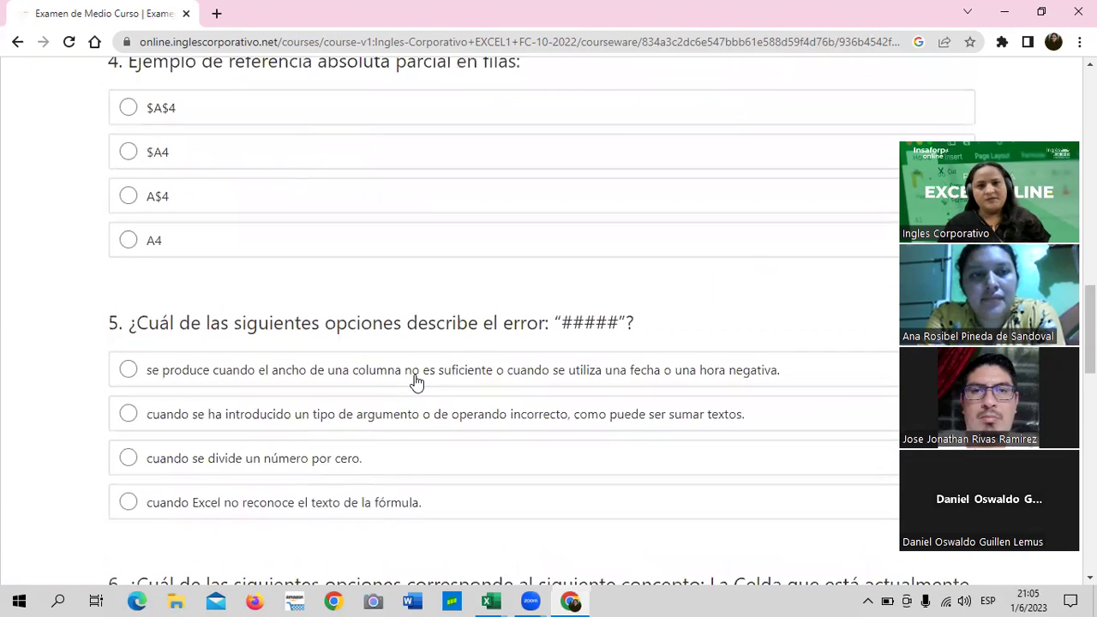
scroll(417, 382, up, 2)
scroll(416, 382, down, 1)
scroll(415, 382, down, 1)
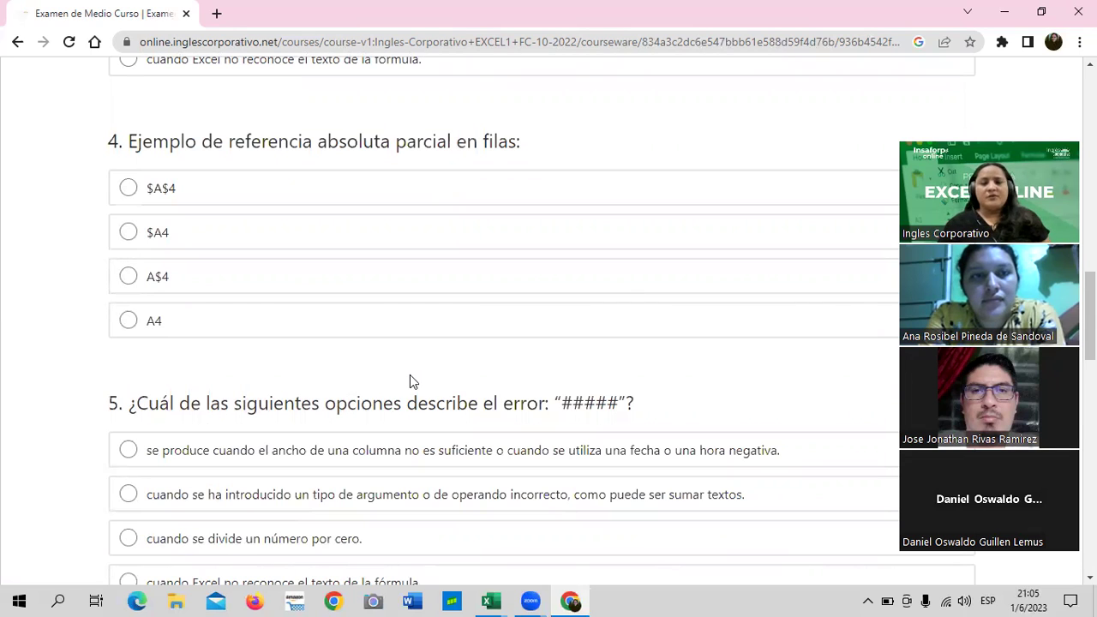
scroll(410, 382, up, 1)
scroll(410, 382, up, 2)
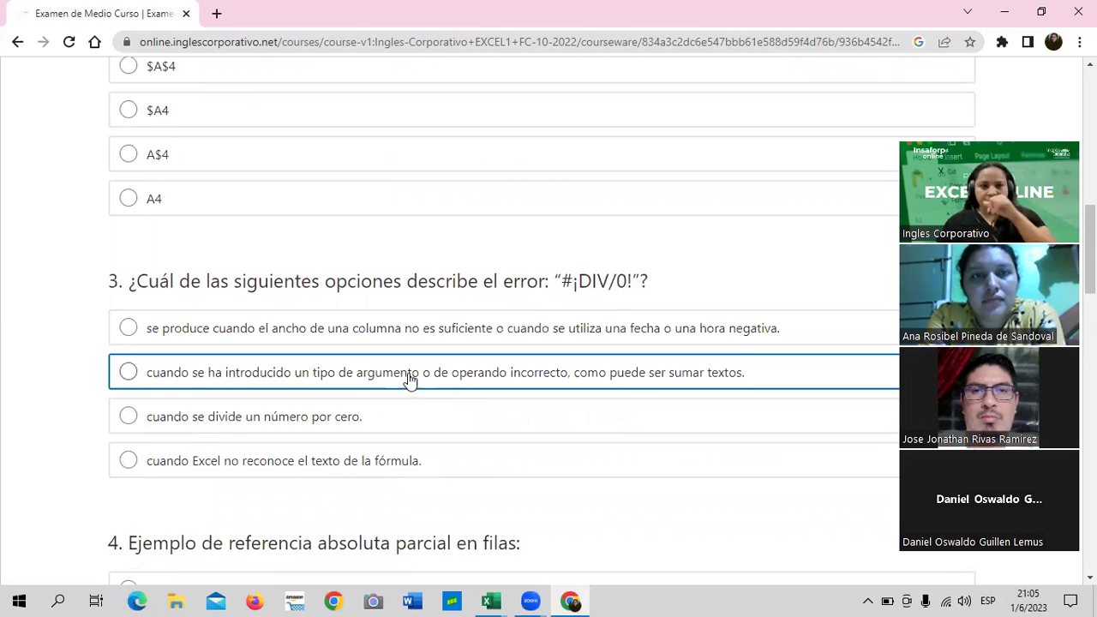
scroll(431, 366, up, 2)
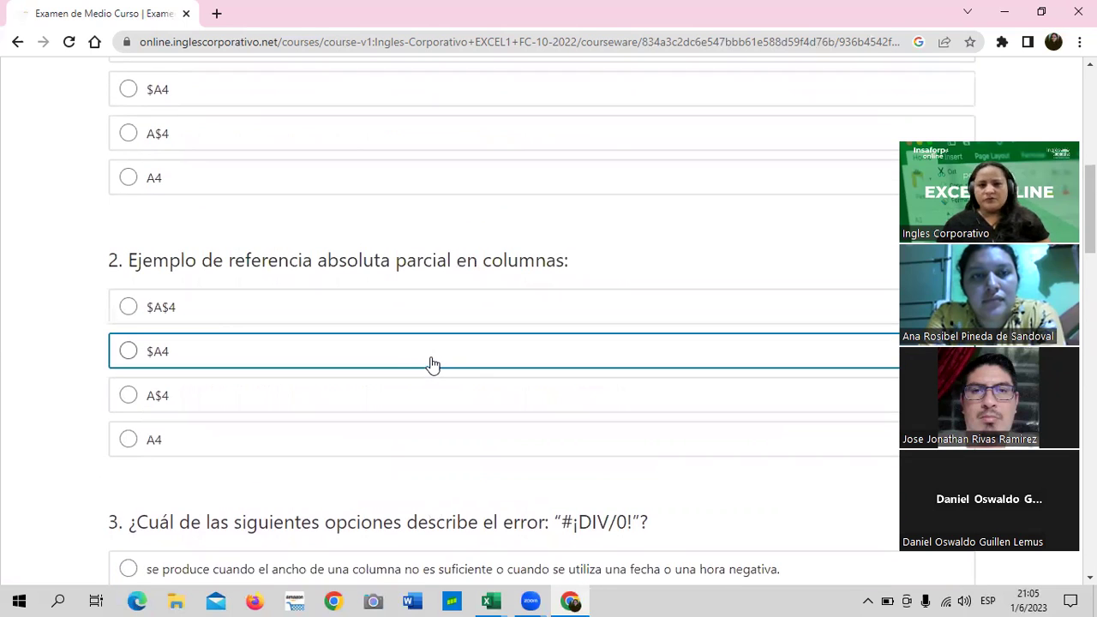
scroll(424, 358, up, 1)
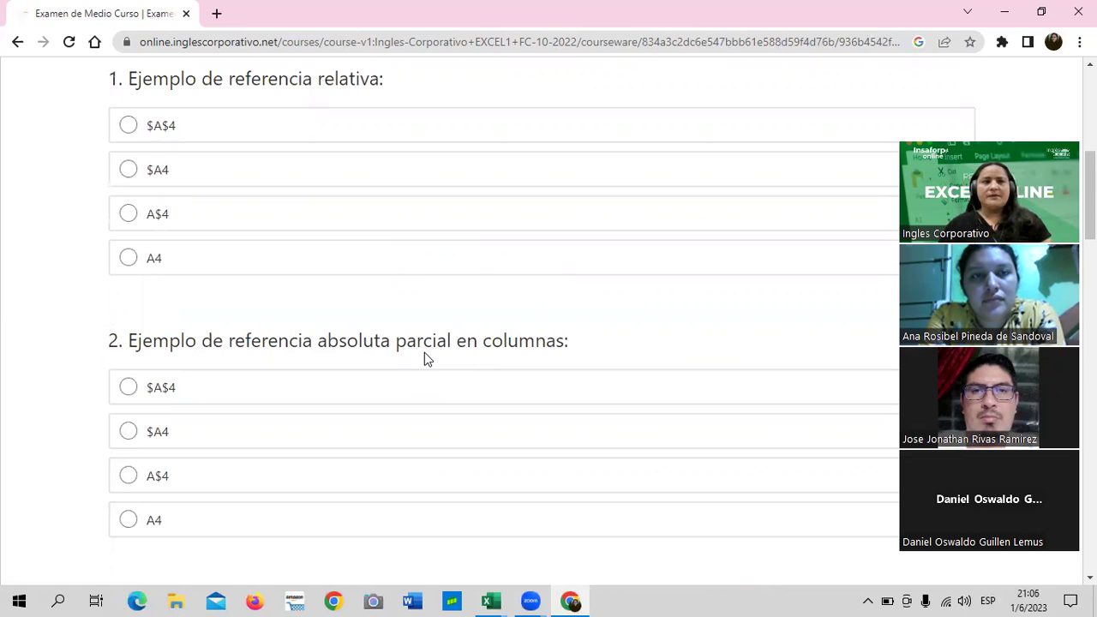
scroll(455, 367, up, 1)
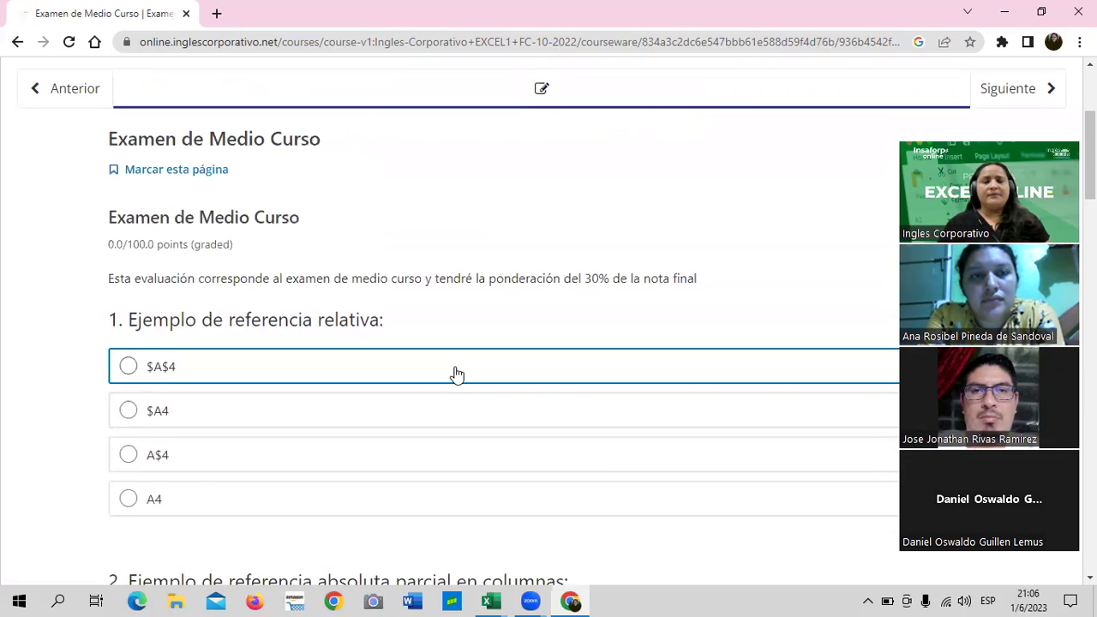
scroll(457, 374, up, 1)
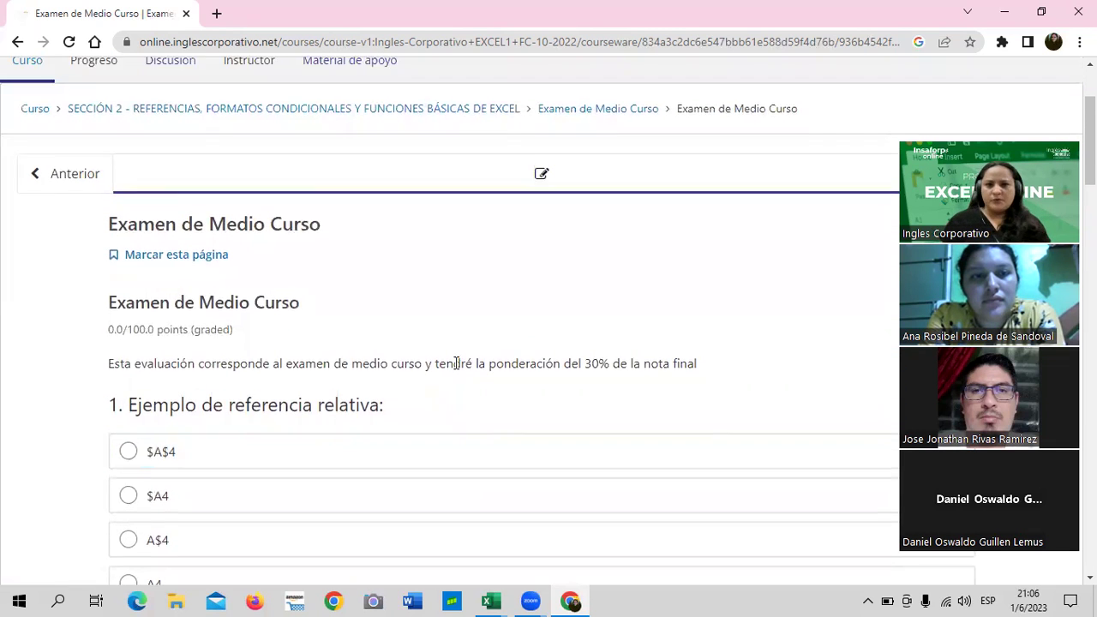
scroll(457, 373, up, 2)
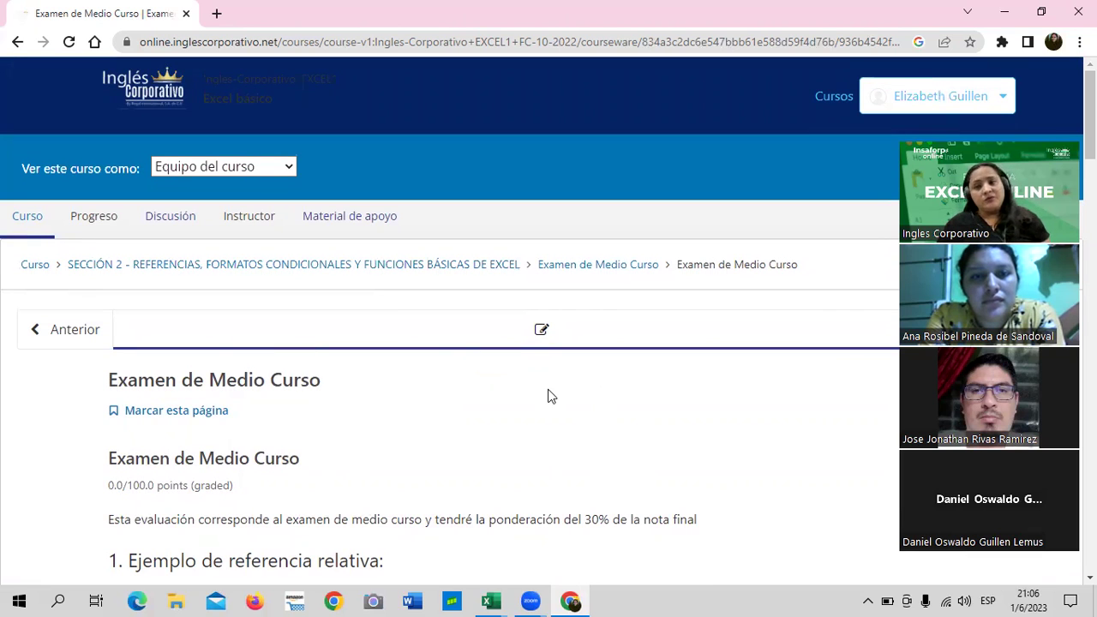
Back on the outline, expand Sección 1 and open its 1.8 Laboratorio quiz
click(35, 266)
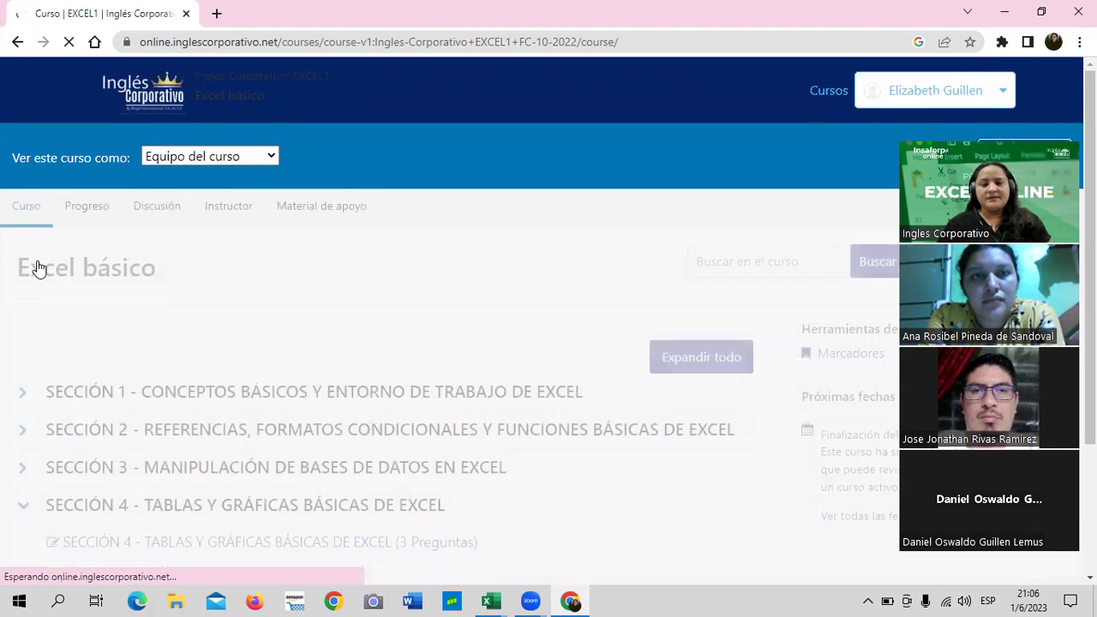
click(440, 394)
click(357, 431)
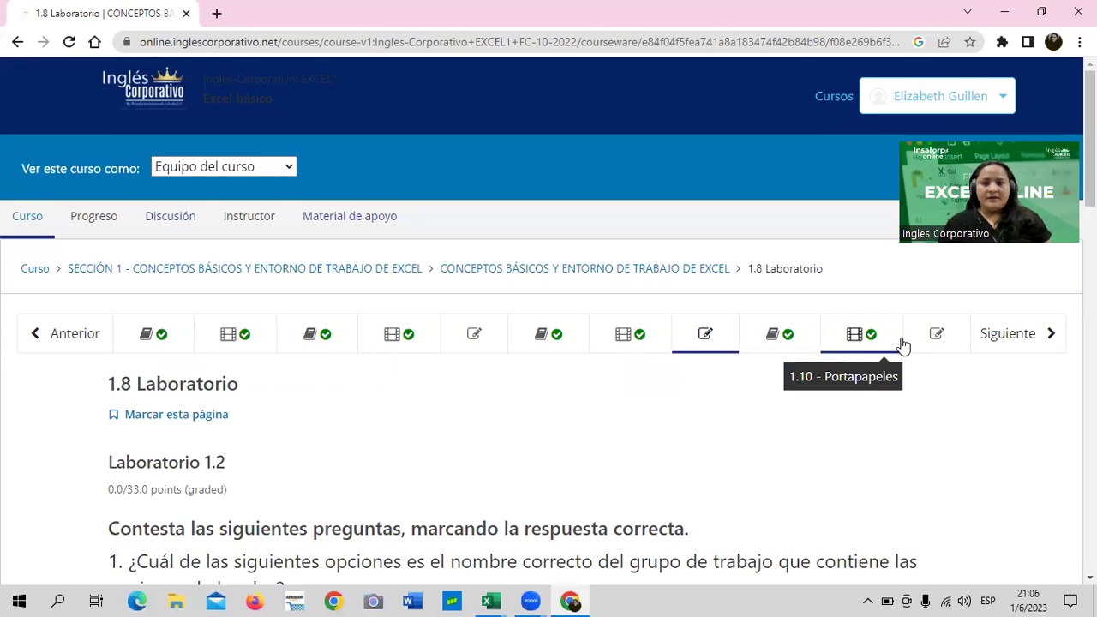
Jump to lesson 1.10 Portapapeles, then over to 1.9 Objetivo de la lección
click(827, 340)
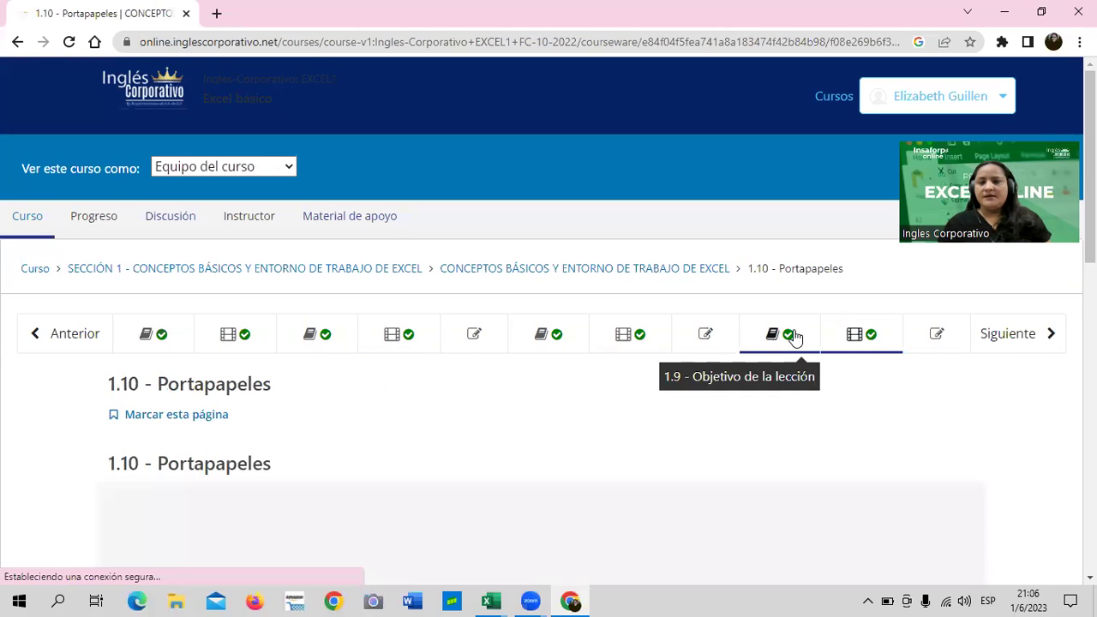
click(797, 334)
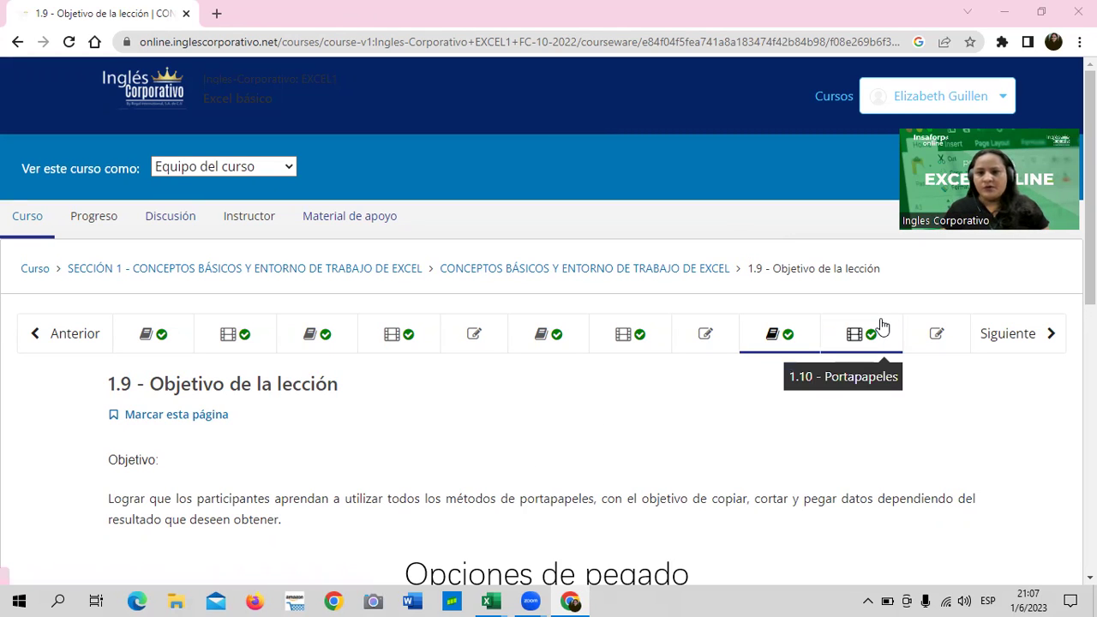
Scroll lesson 1.9 down to the Opciones de pegado image and Pestaña Inicio // Portapapeles route
scroll(878, 326, down, 1)
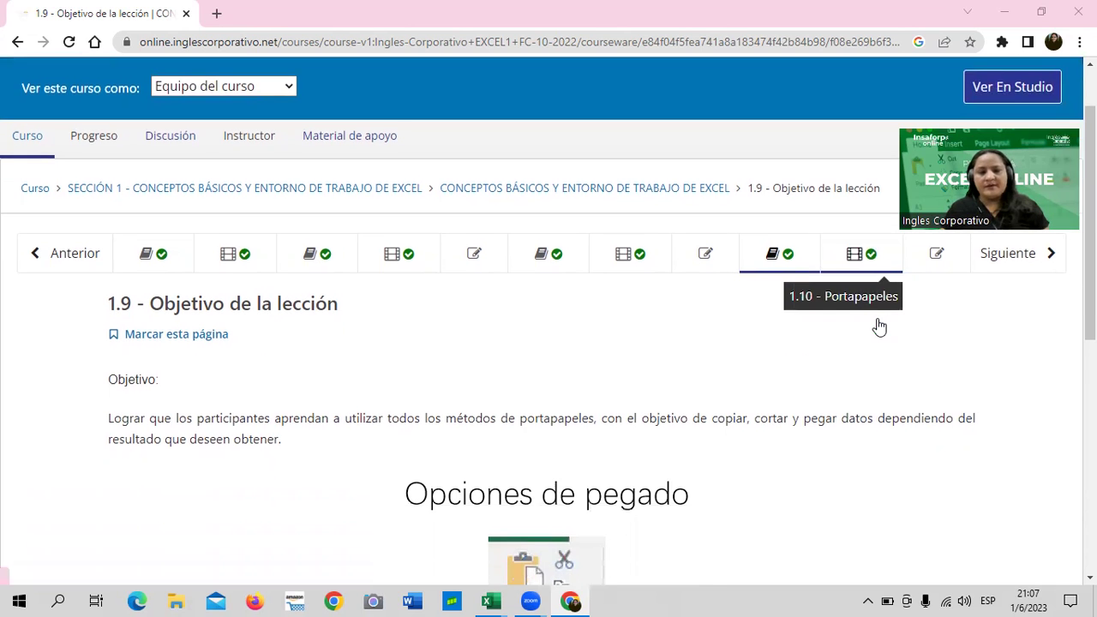
scroll(878, 326, down, 1)
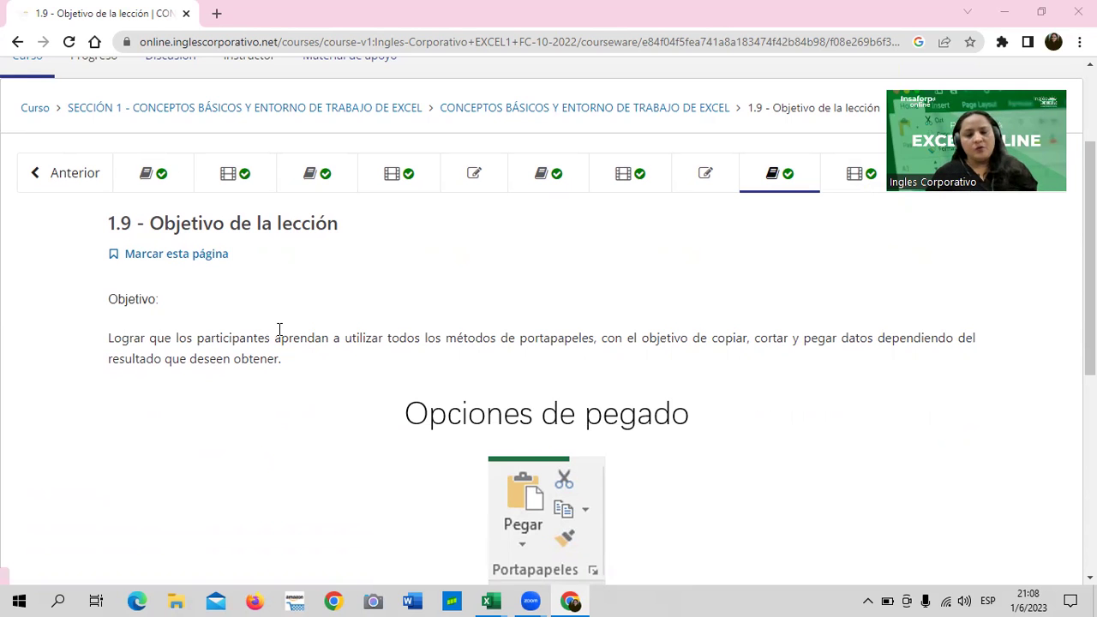
scroll(483, 477, down, 3)
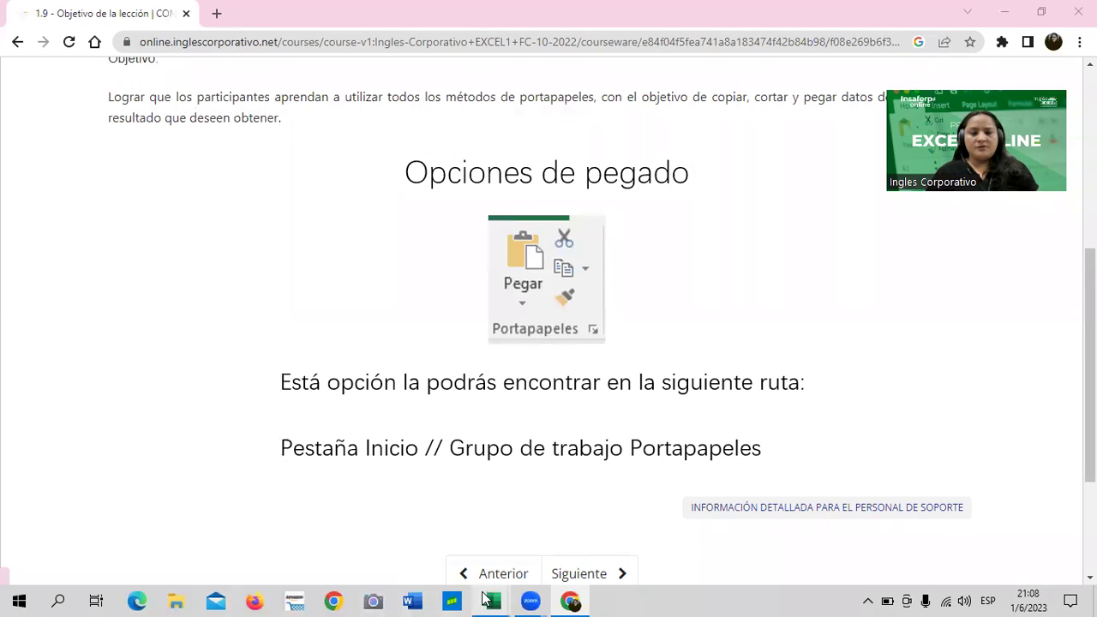
Switch to the 1.4 Portapapeles workbook and dismiss the stray right-click menus near column J
mouse_move(491, 601)
click(450, 530)
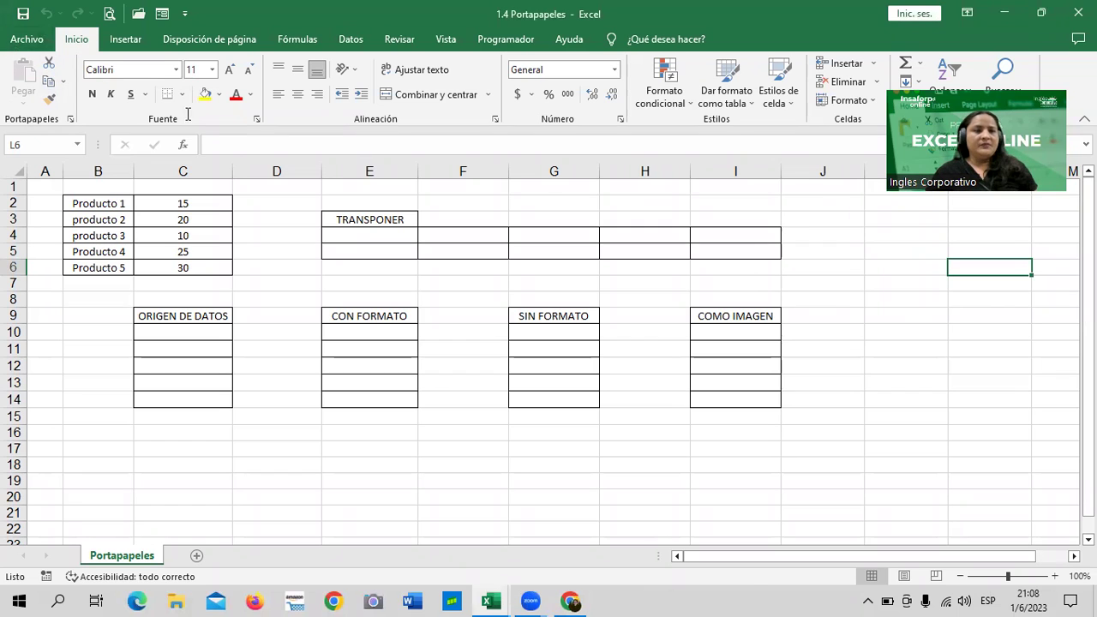
click(836, 286)
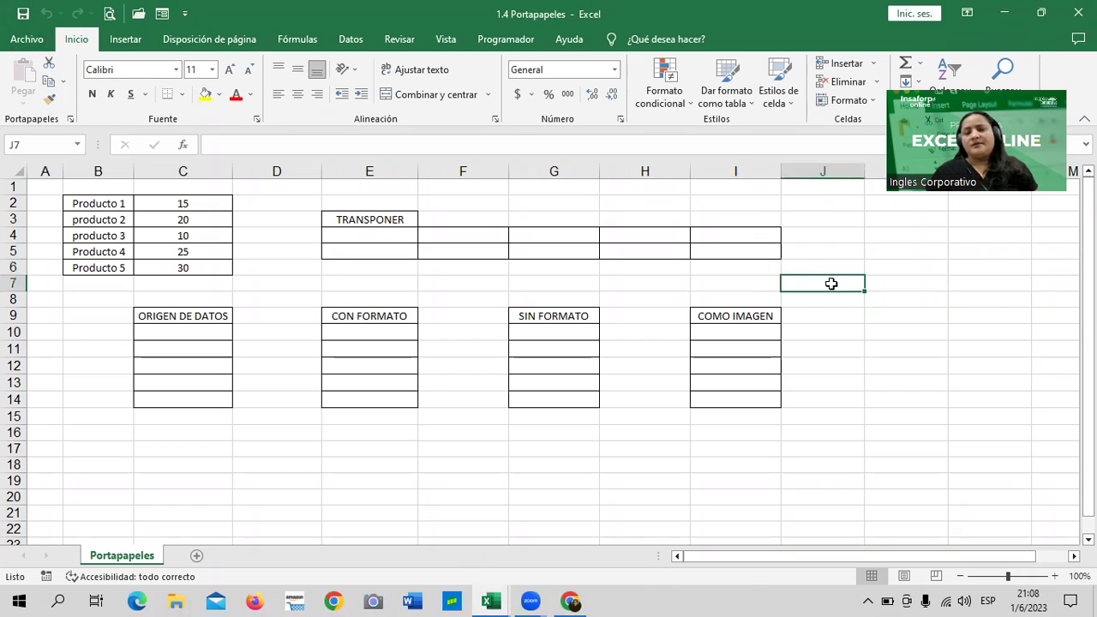
right_click(830, 288)
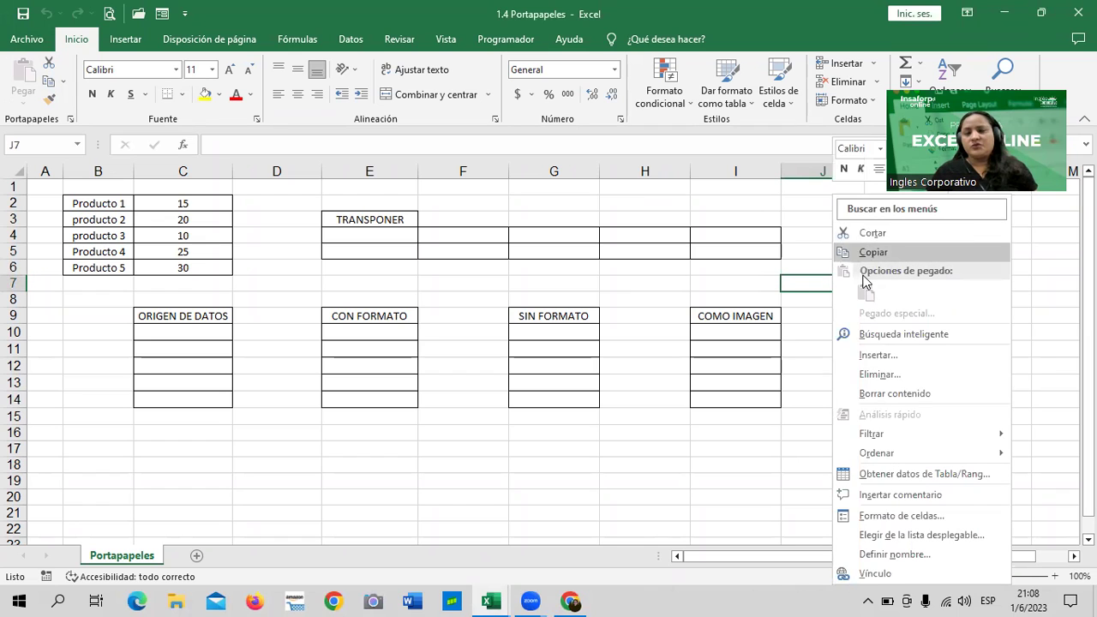
click(799, 331)
click(734, 333)
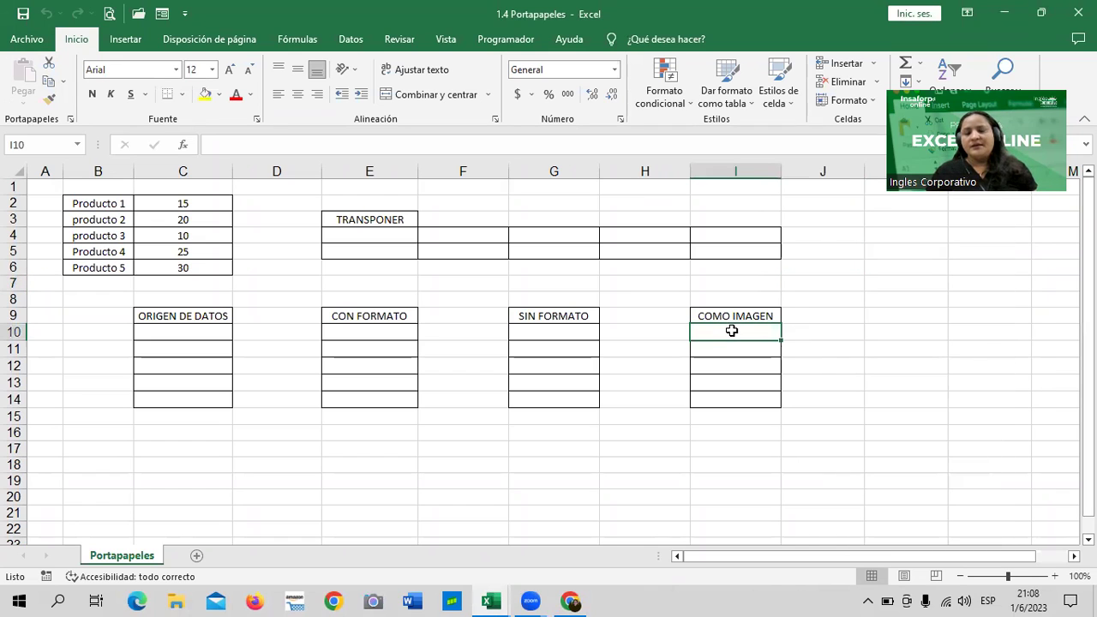
right_click(820, 299)
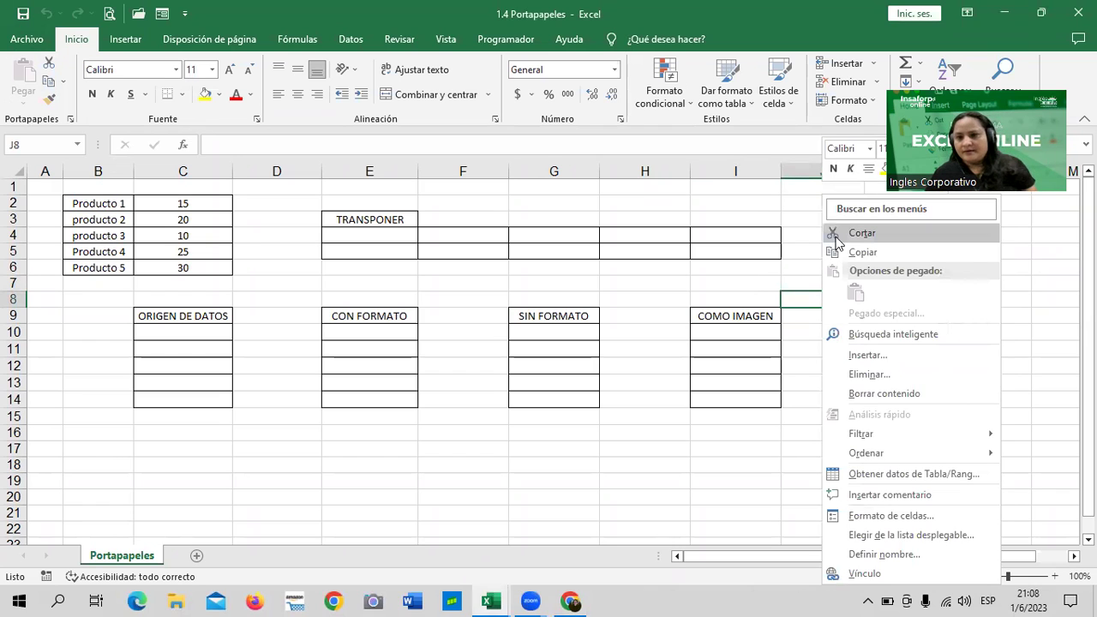
click(821, 314)
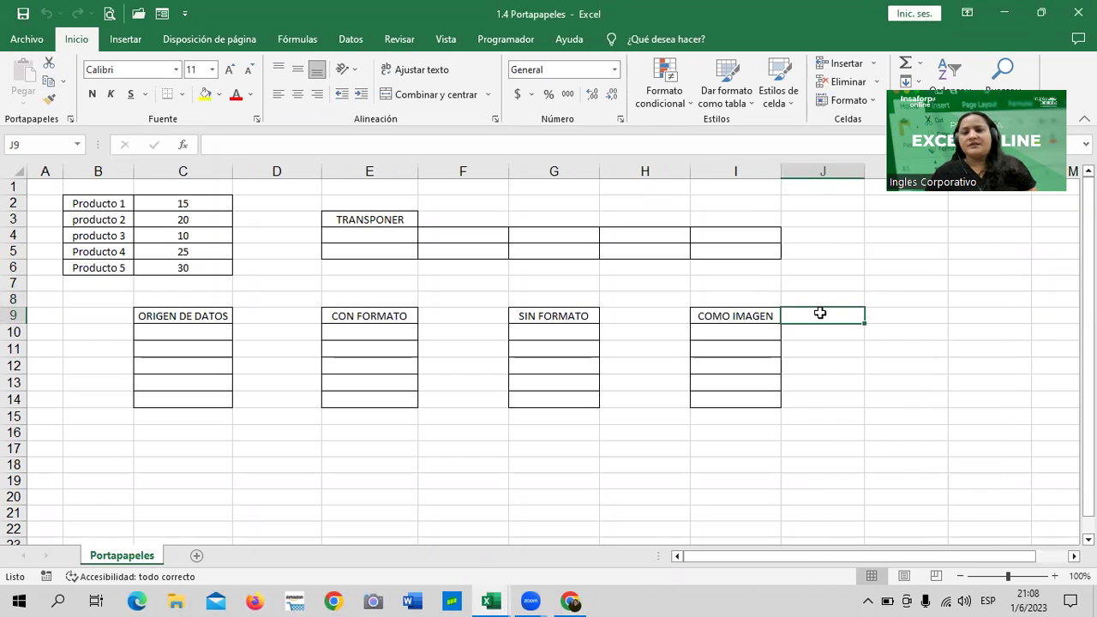
right_click(820, 314)
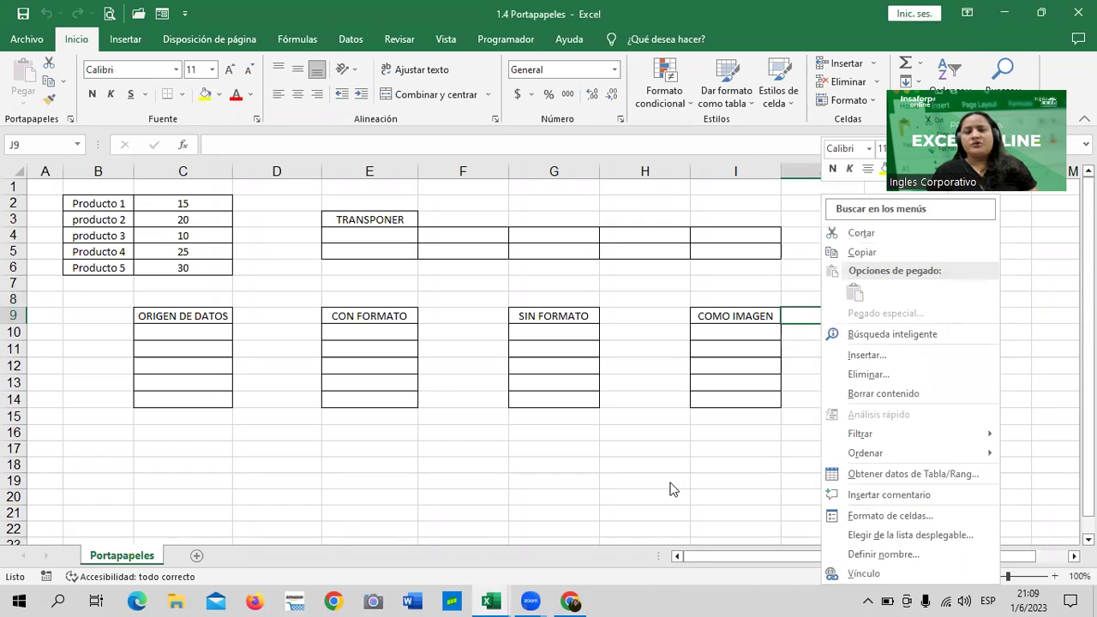
key(Escape)
Select the five-product table B2:C6 as the copy source
drag(703, 318, 764, 399)
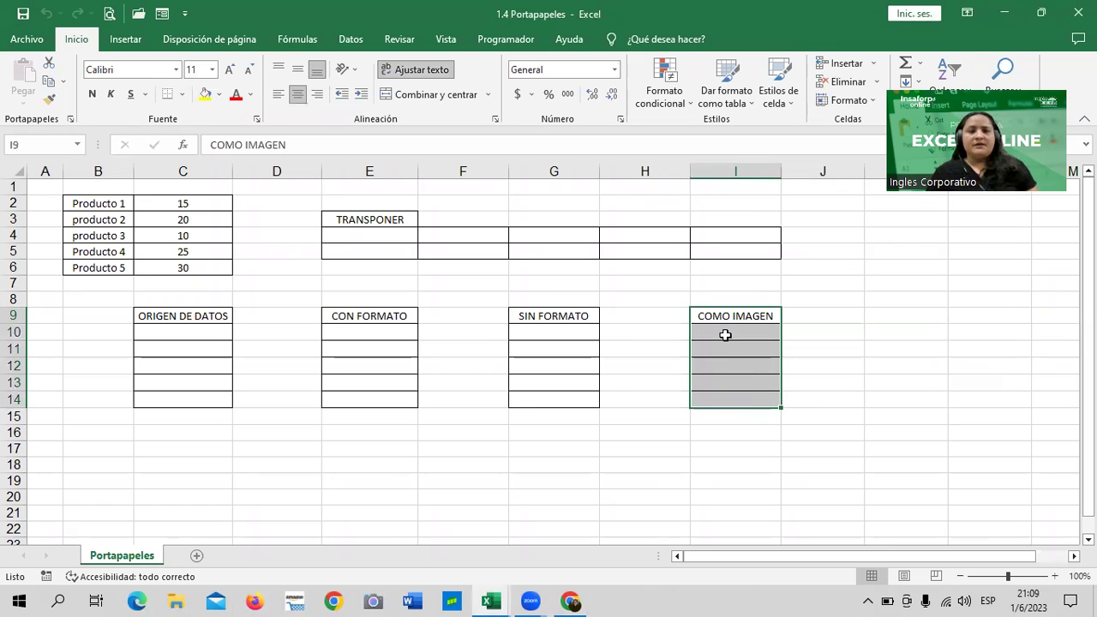
click(138, 480)
drag(109, 205, 194, 268)
key(ctrl+c)
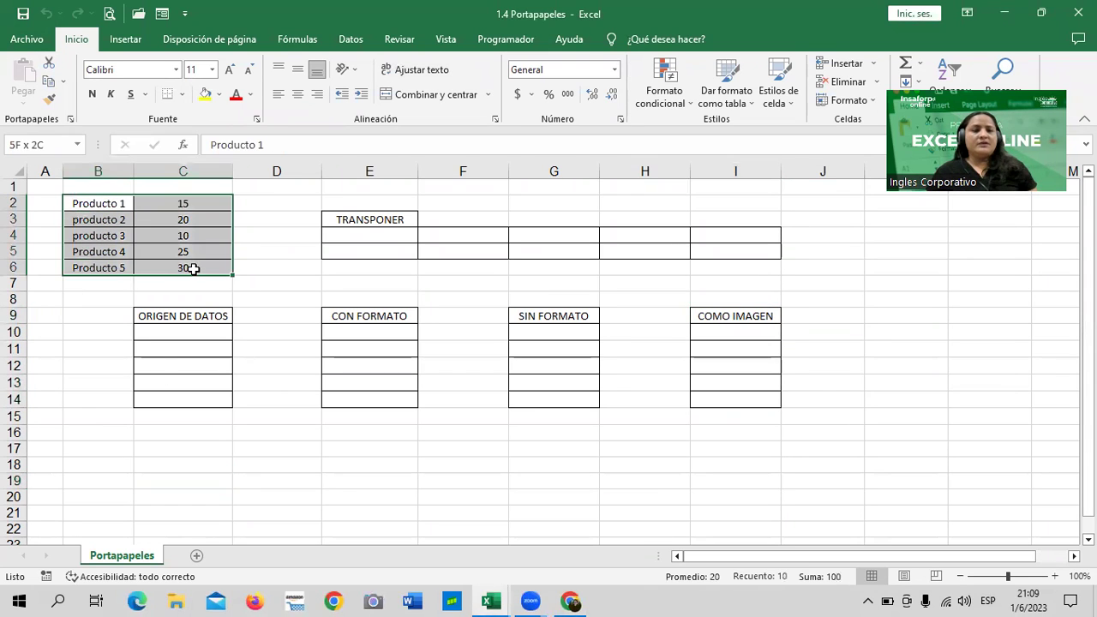
right_click(180, 202)
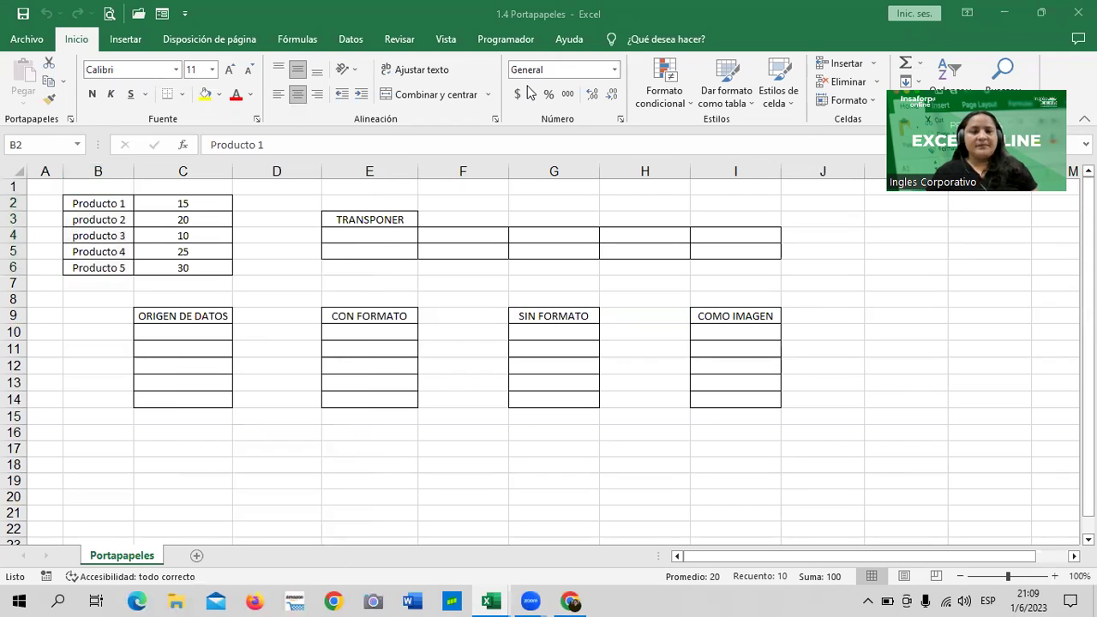
key(ctrl+v)
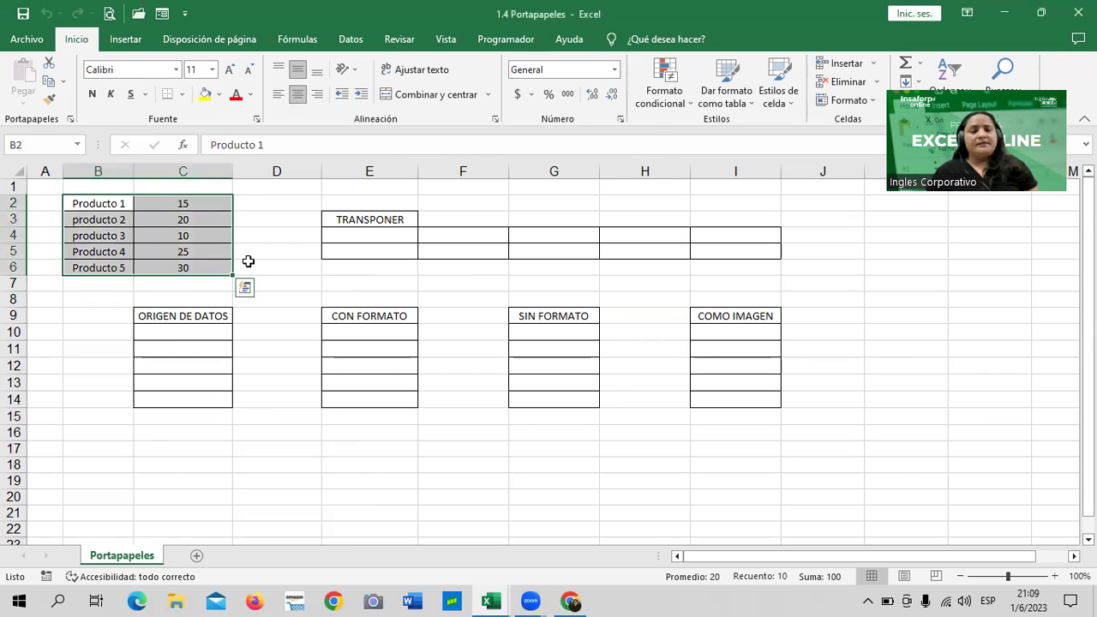
click(289, 231)
mouse_move(113, 206)
mouse_down()
mouse_move(209, 266)
mouse_move(202, 258)
mouse_up()
key(ctrl+v)
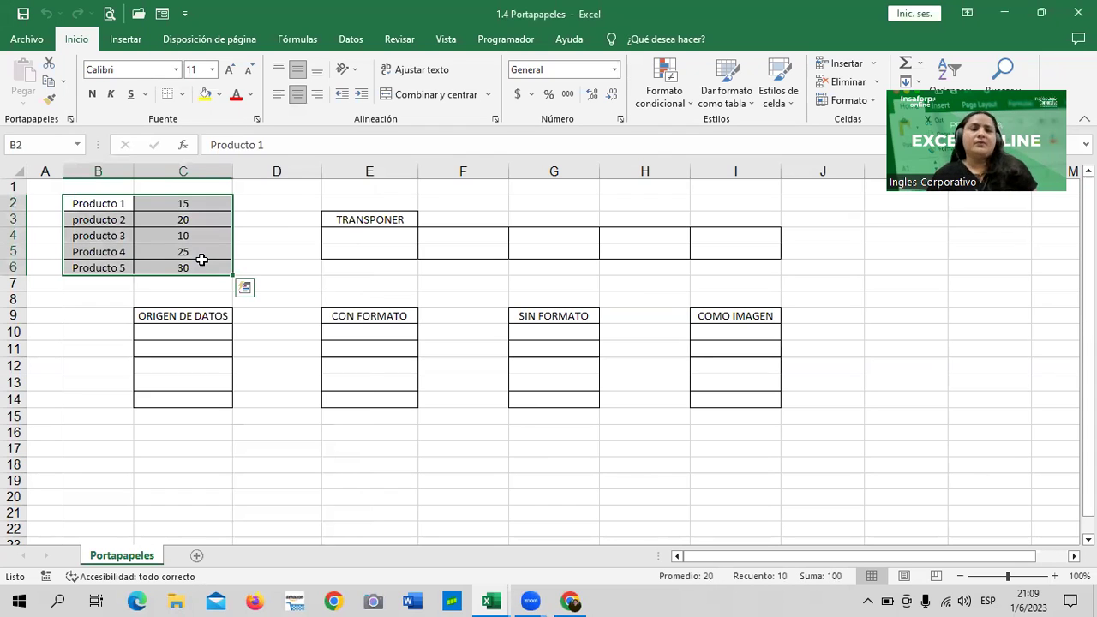
Copy the five-product list B2:C6 and bring up the paste choices at cell D17
right_click(201, 259)
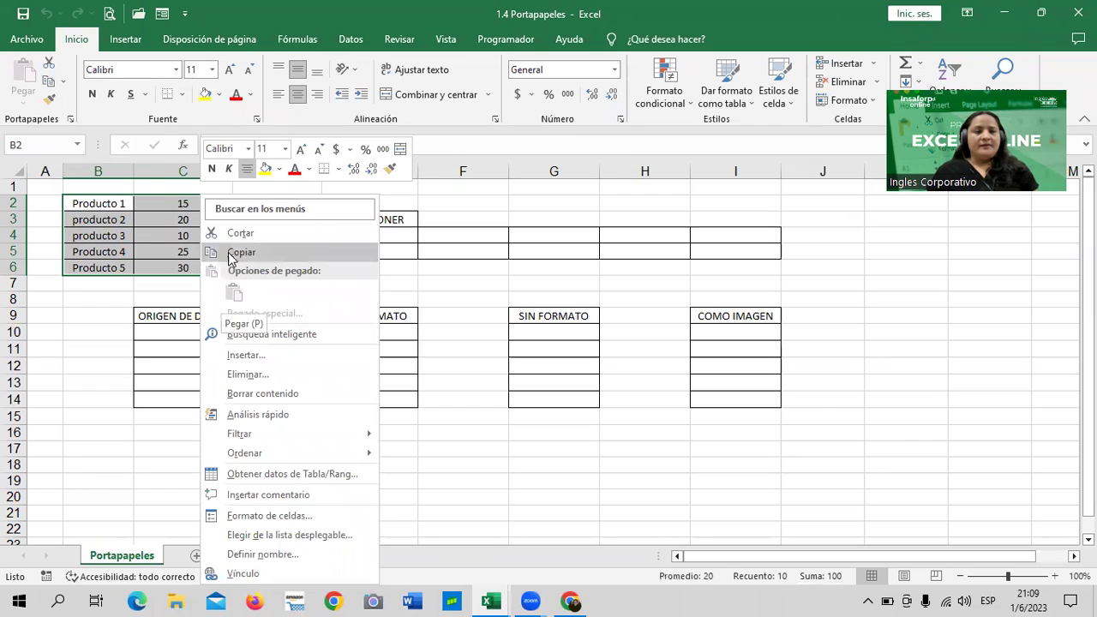
click(240, 252)
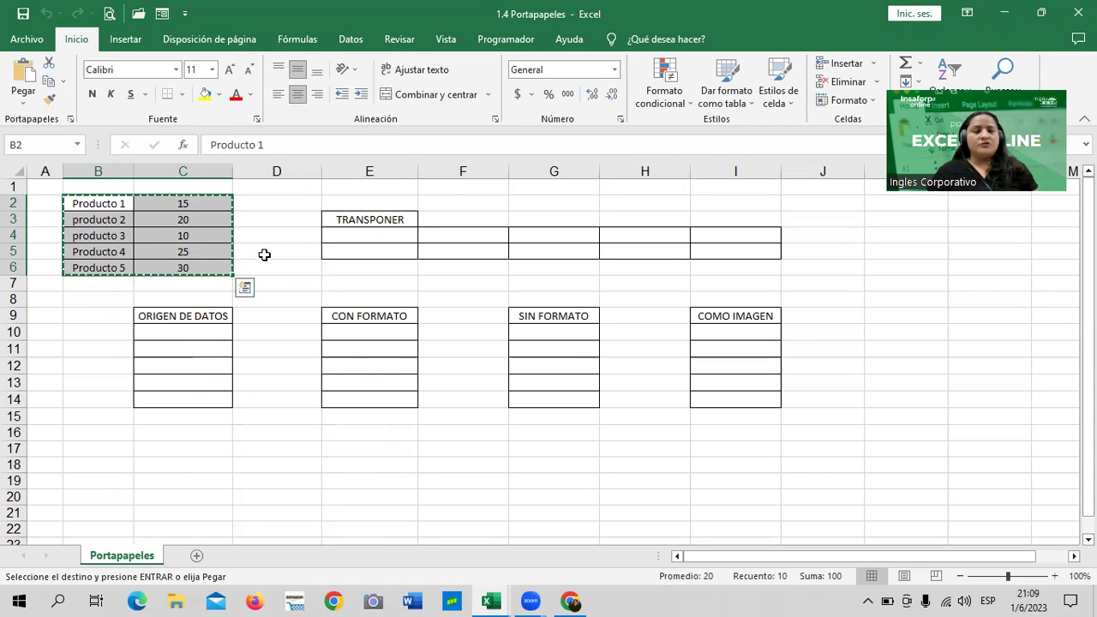
click(274, 457)
right_click(274, 459)
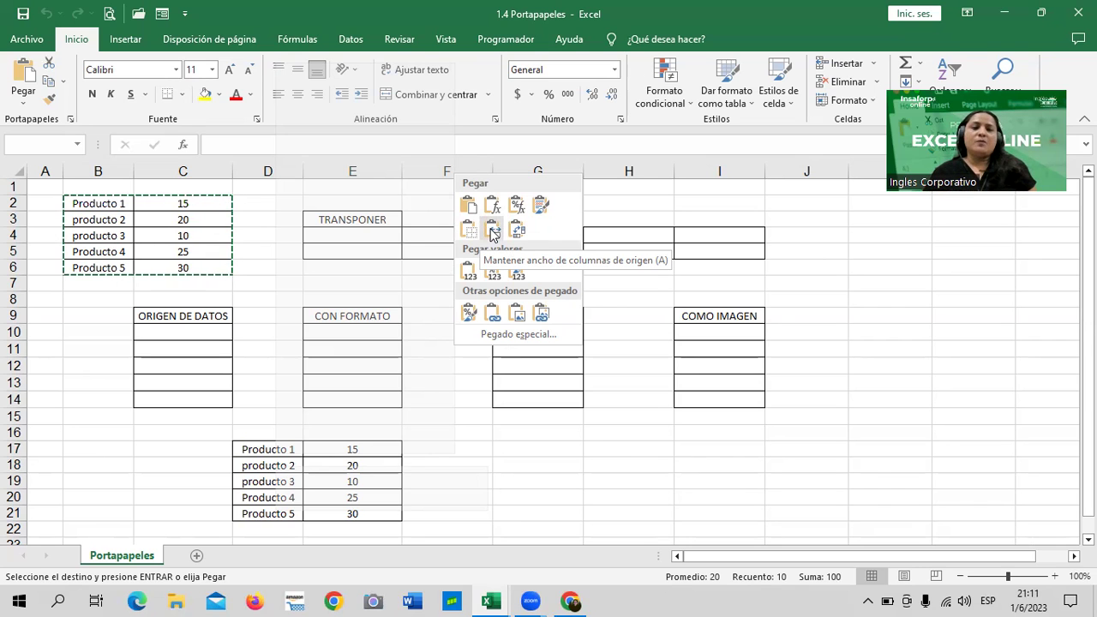
Clear the product-table copy without pasting and add a blank Hoja1 sheet after Portapapeles
key(Escape)
key(shift+F10)
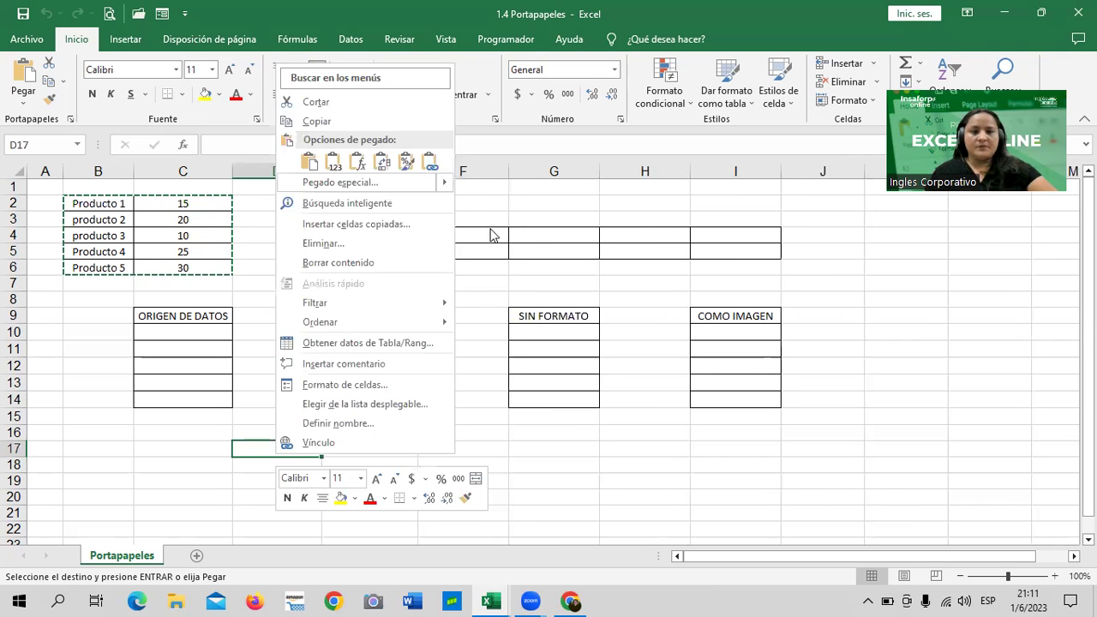
key(Escape)
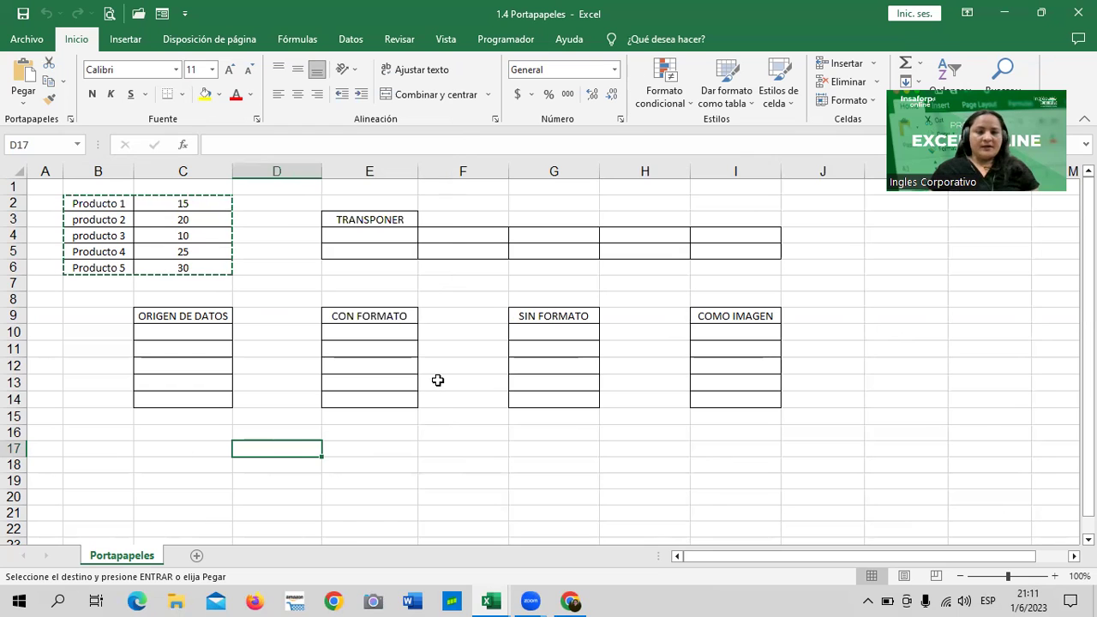
scroll(437, 371, down, 1)
scroll(439, 367, up, 1)
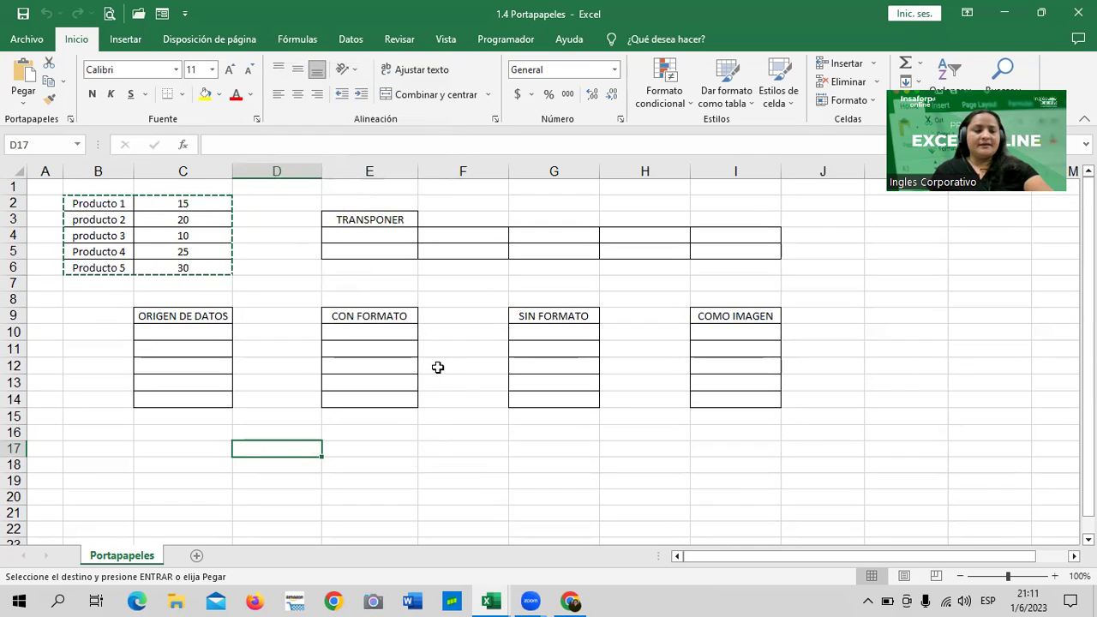
key(Escape)
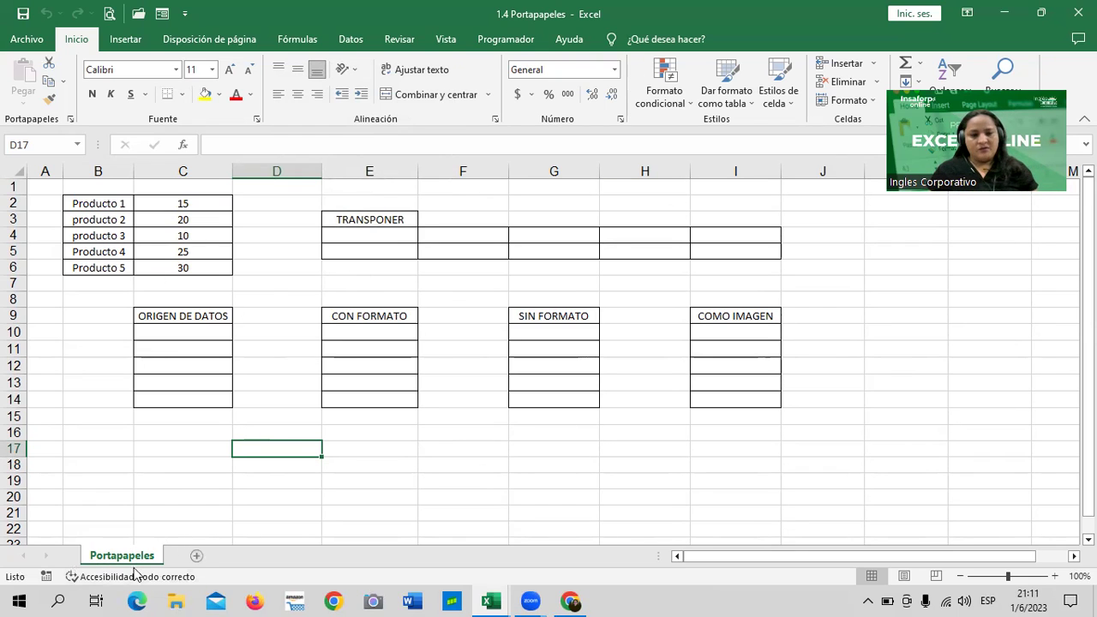
click(197, 556)
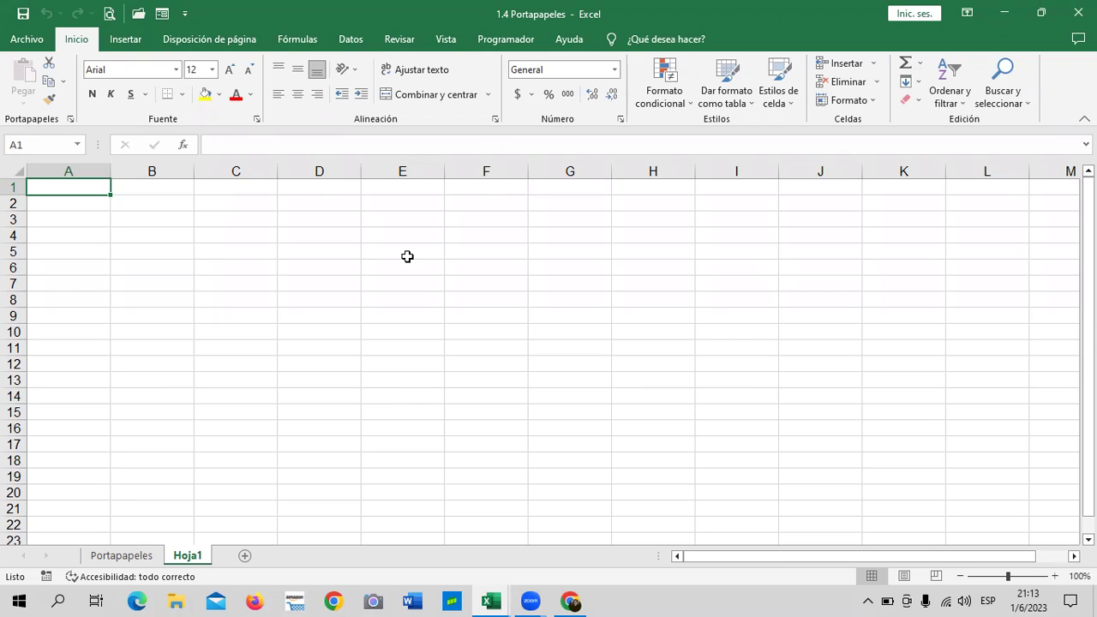
Select cells E3, F2, F3 and then D3 on the still-empty Hoja1 sheet
click(407, 222)
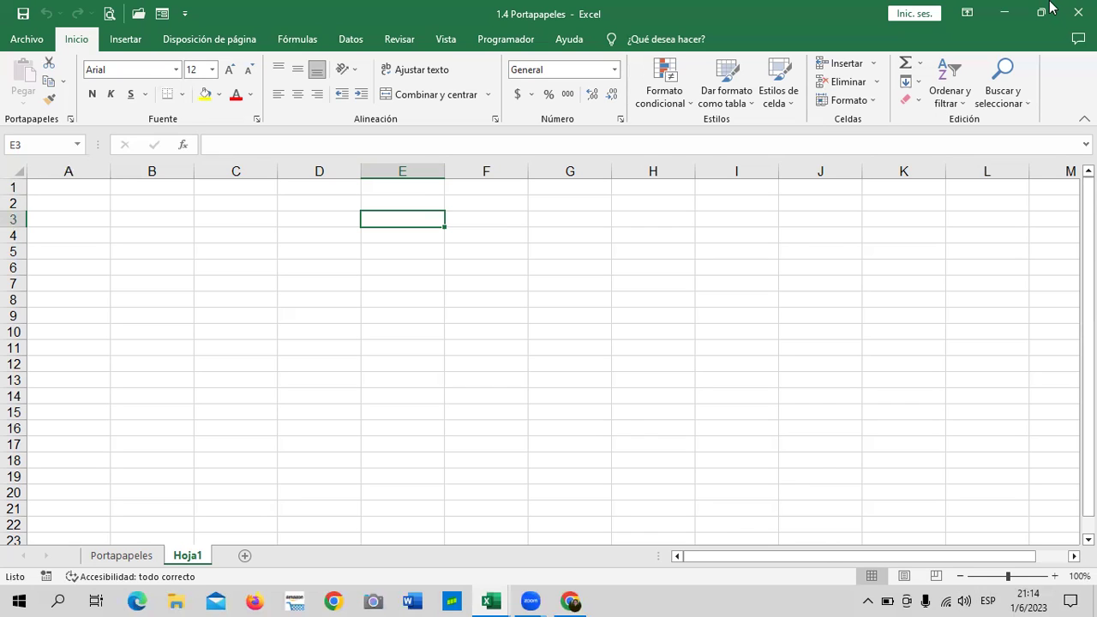
click(509, 200)
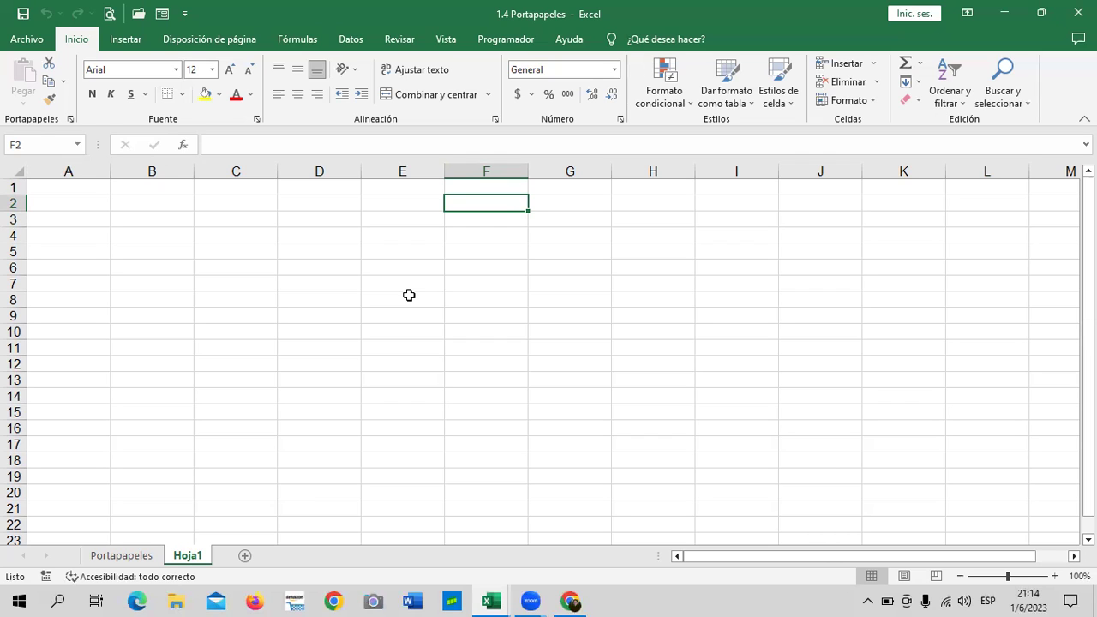
click(457, 217)
click(295, 217)
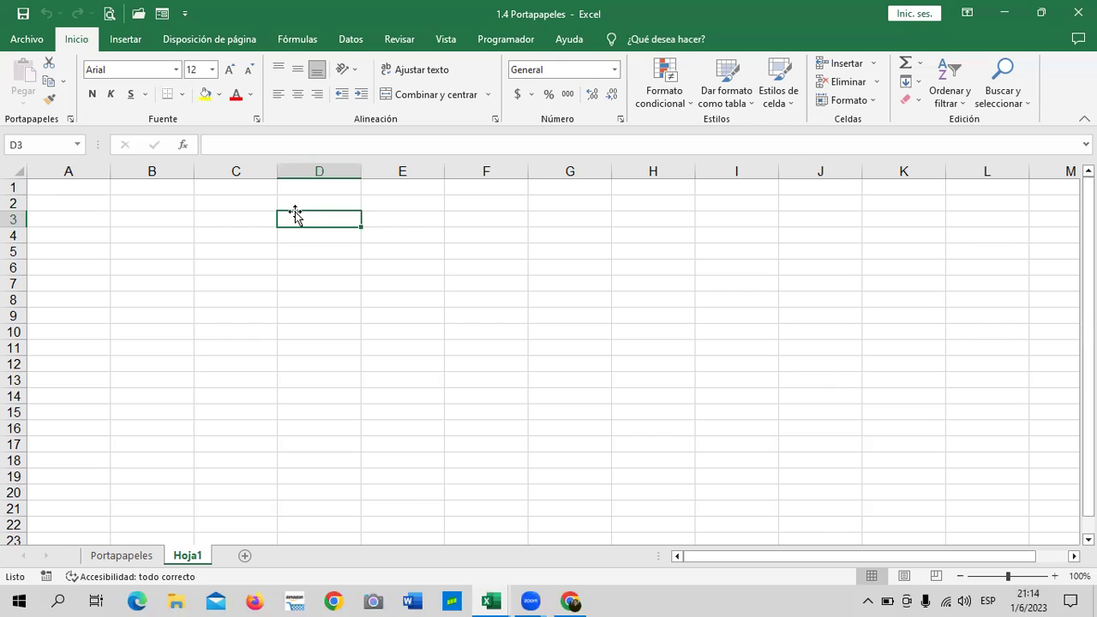
Set columns C through I to a width of 4 and select the C1:J18 block
click(231, 171)
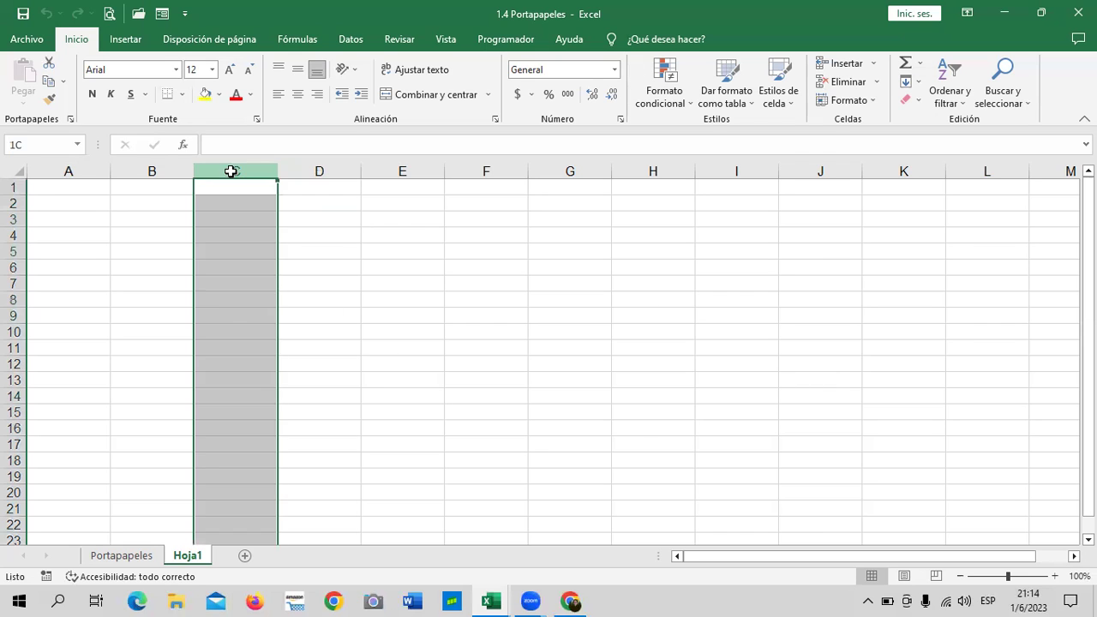
drag(230, 171, 733, 171)
right_click(626, 220)
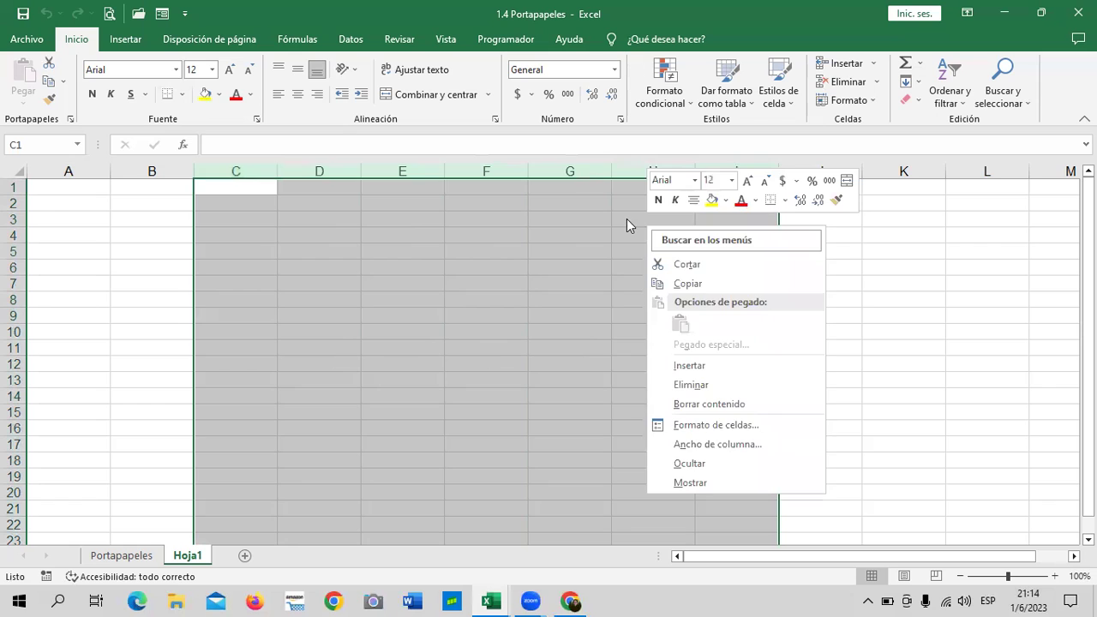
click(732, 444)
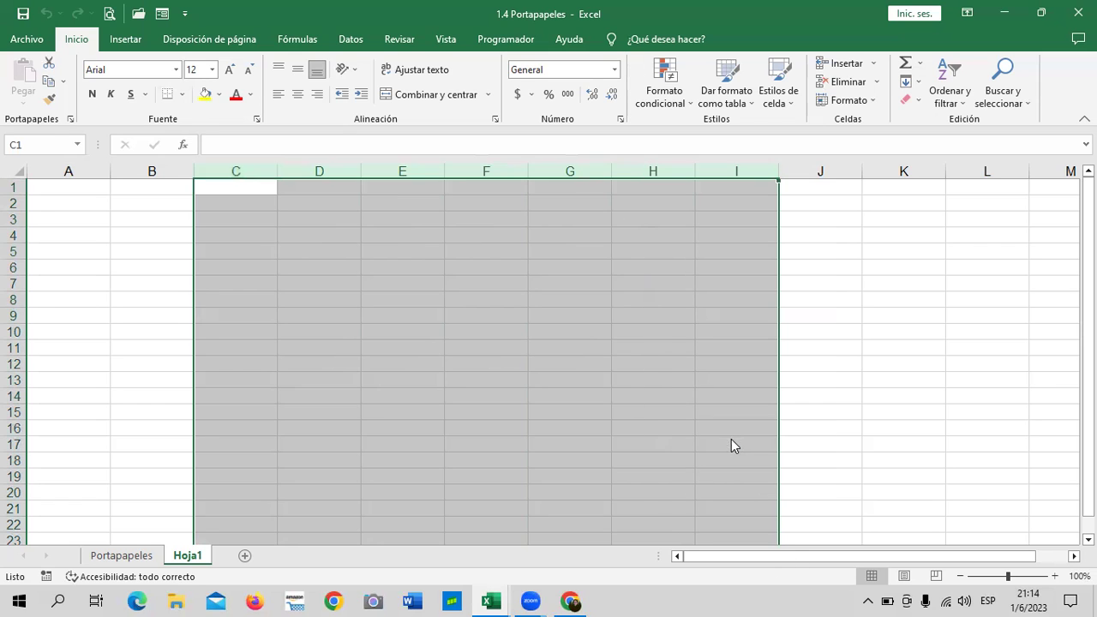
text(4)
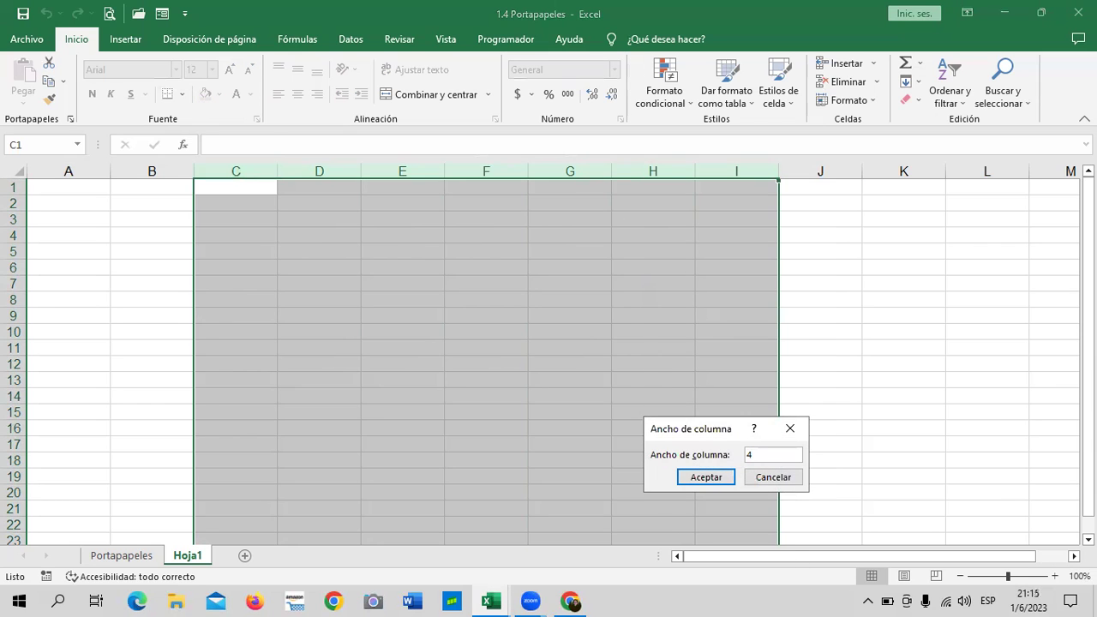
key(Return)
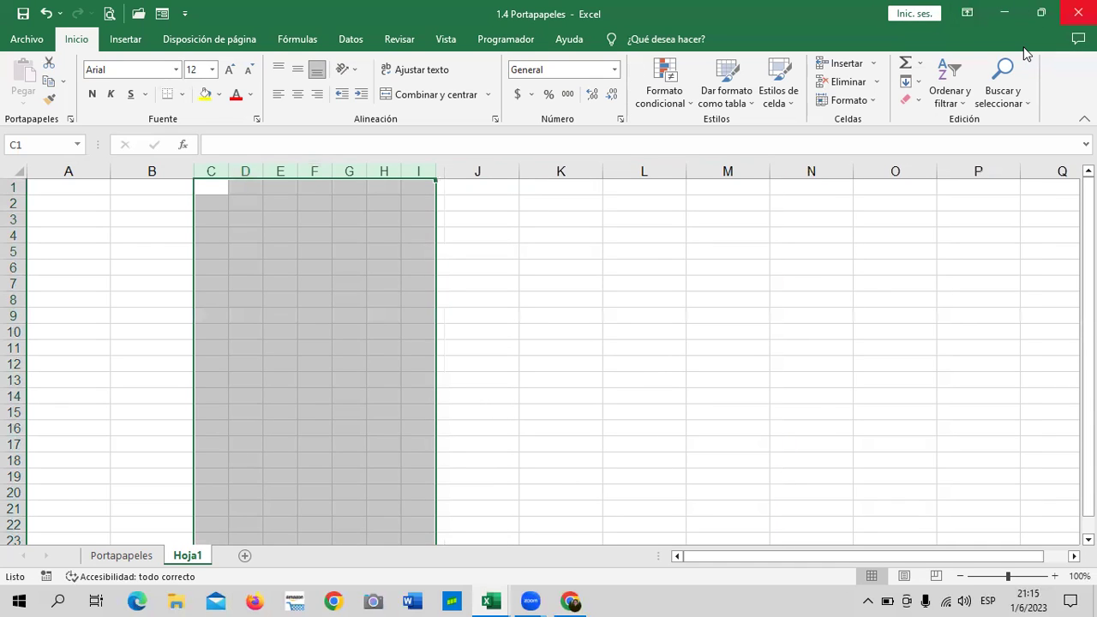
click(657, 343)
mouse_move(197, 191)
mouse_down()
mouse_move(218, 380)
mouse_move(448, 456)
mouse_move(419, 446)
mouse_up()
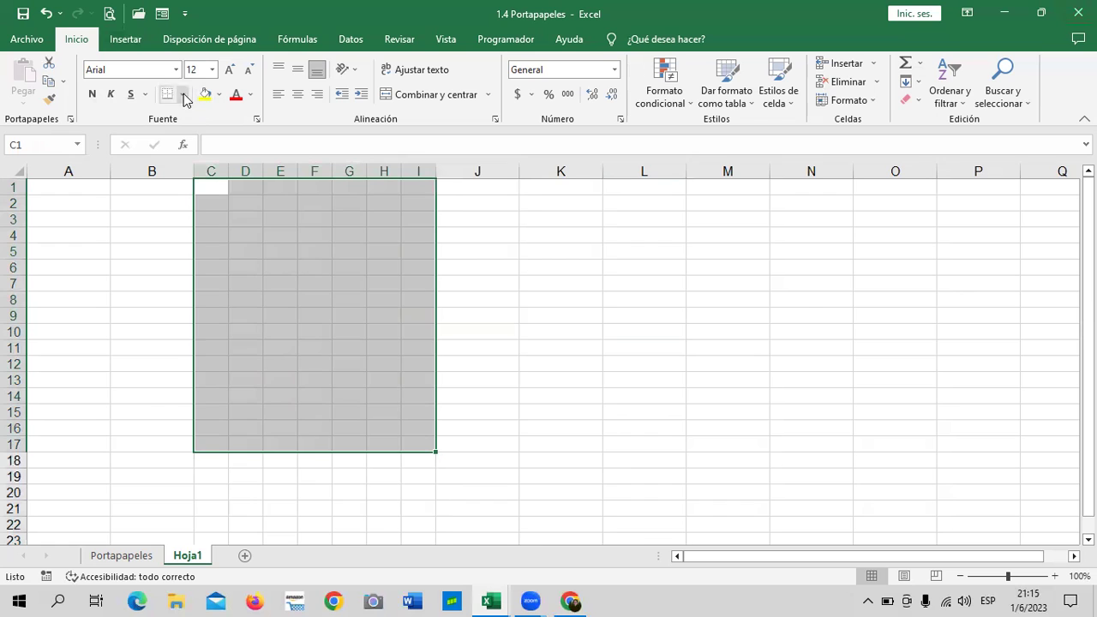
Apply All Borders to the C1:I17 block
click(185, 96)
click(208, 235)
click(513, 250)
Number row 2 from C2 to I2 as a 1–7 fill series
click(209, 204)
text(1)
key(Tab)
click(210, 203)
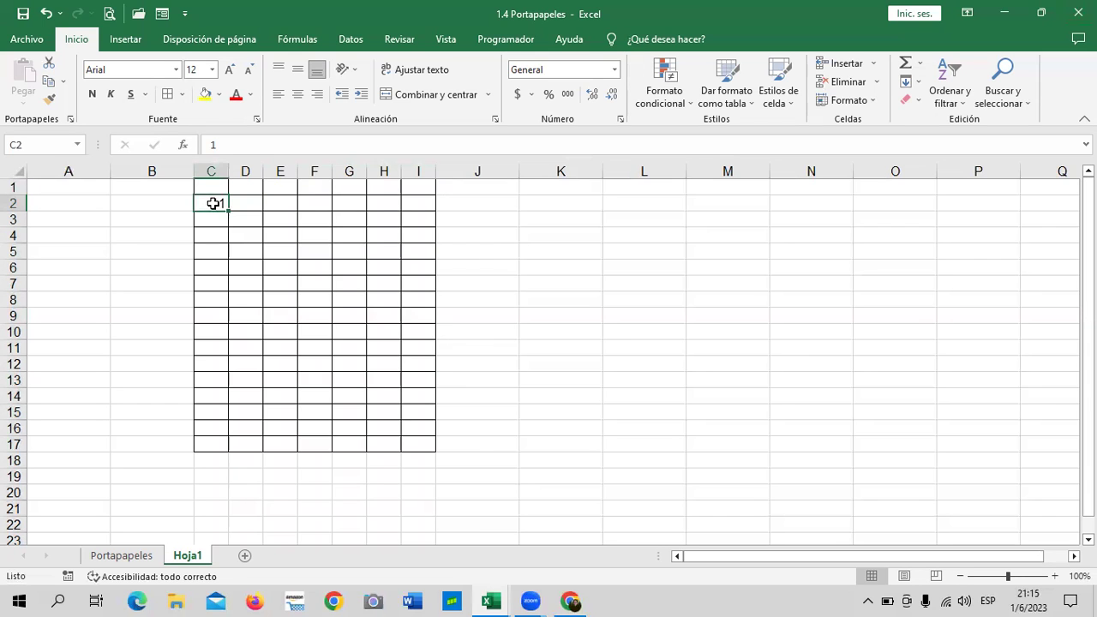
drag(229, 210, 431, 216)
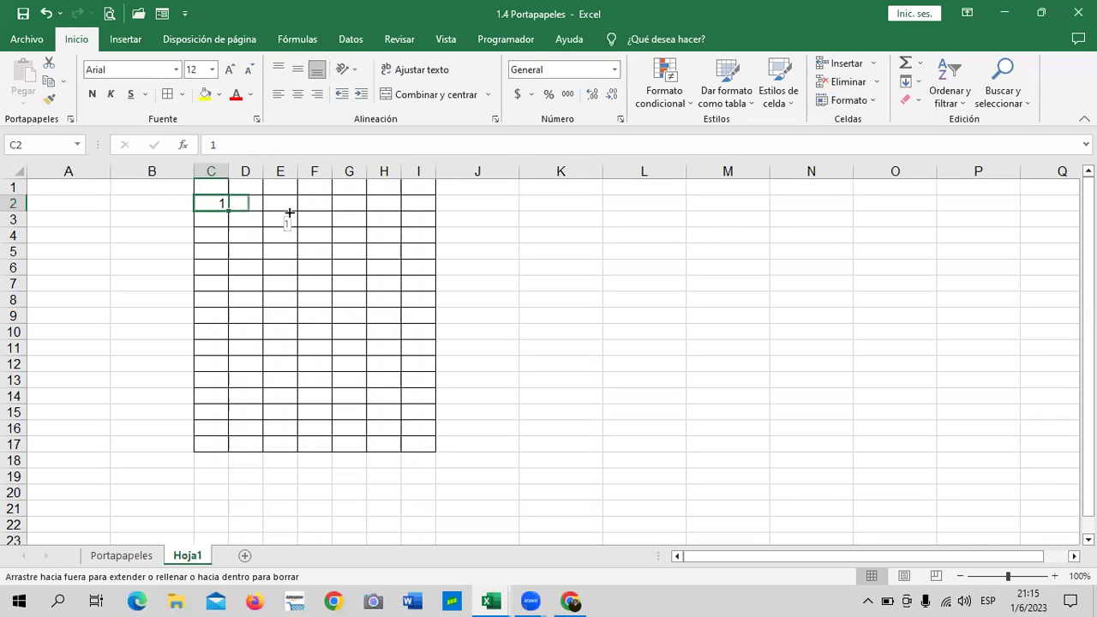
click(447, 219)
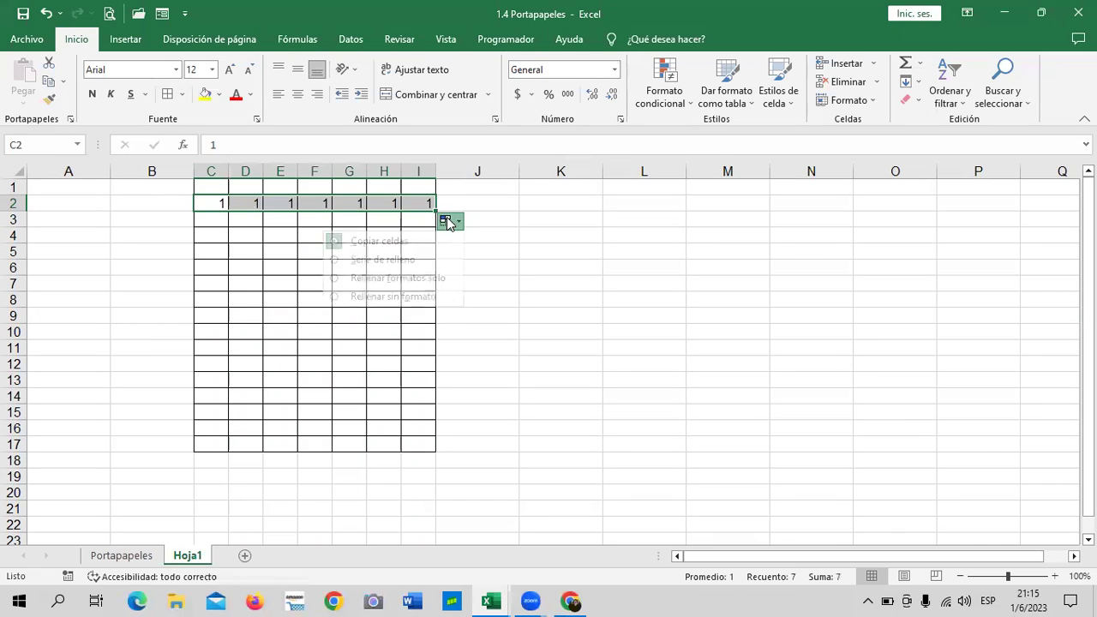
click(418, 257)
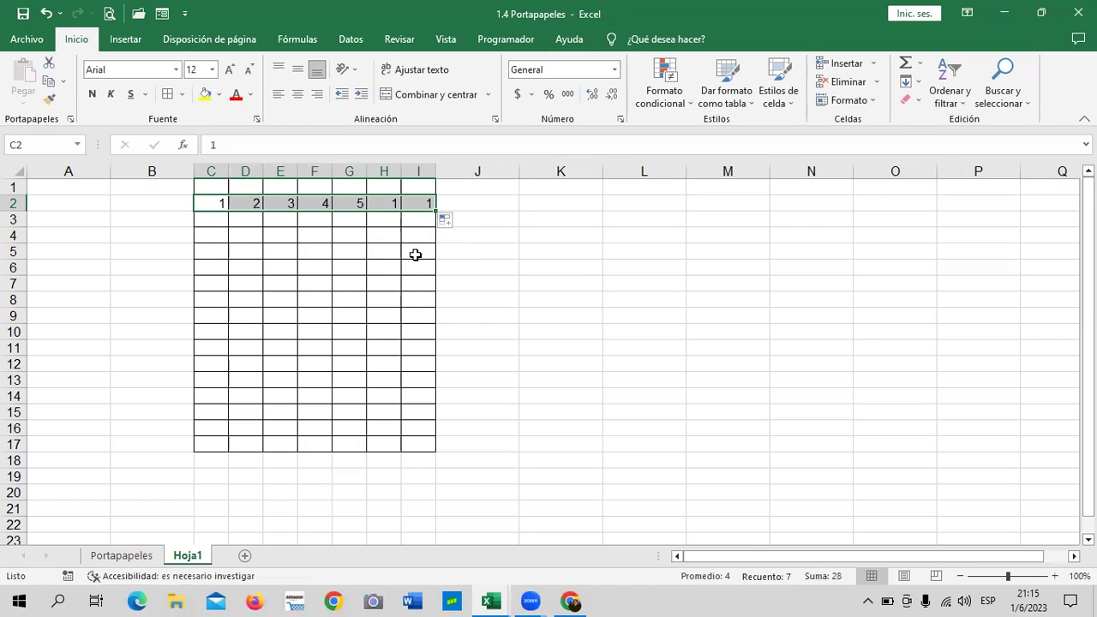
click(585, 293)
click(627, 215)
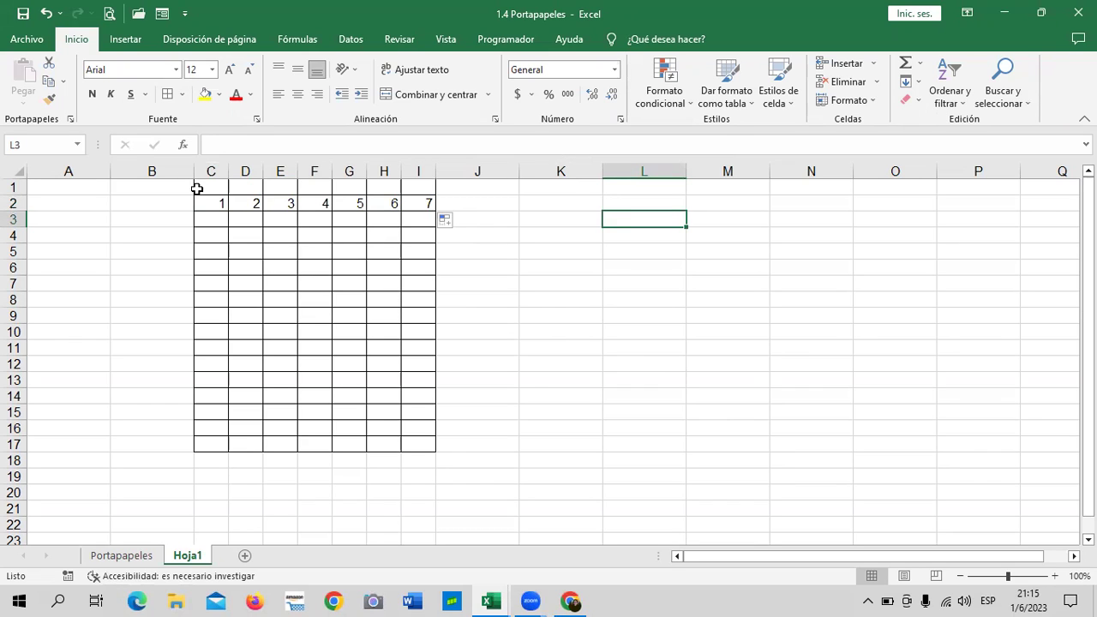
Copy the bordered table C1:I17
drag(221, 186, 410, 446)
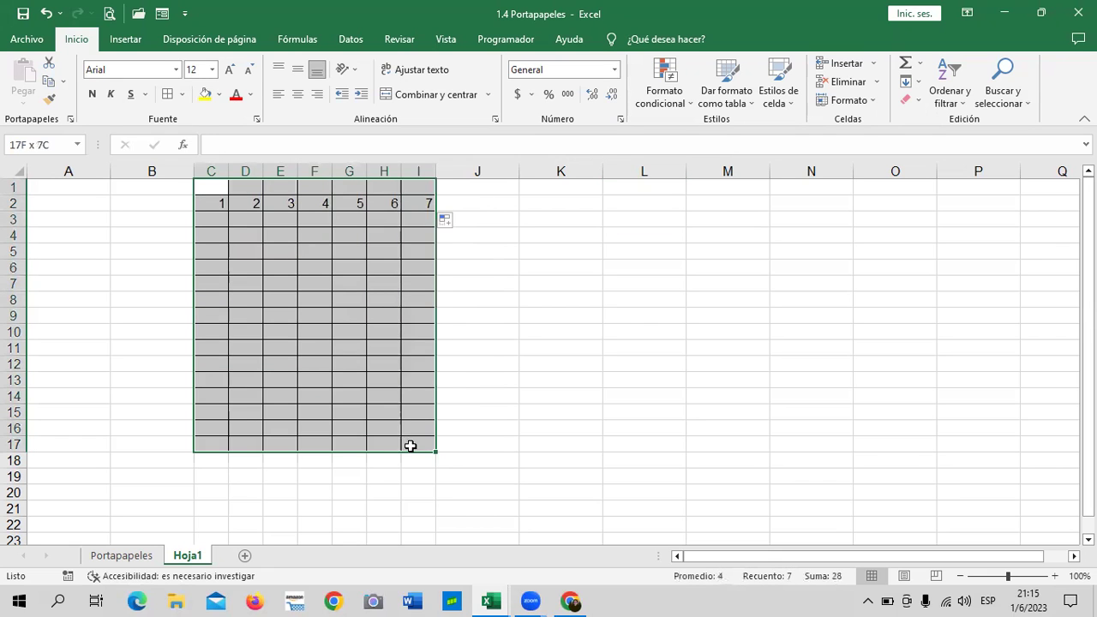
right_click(387, 294)
click(427, 252)
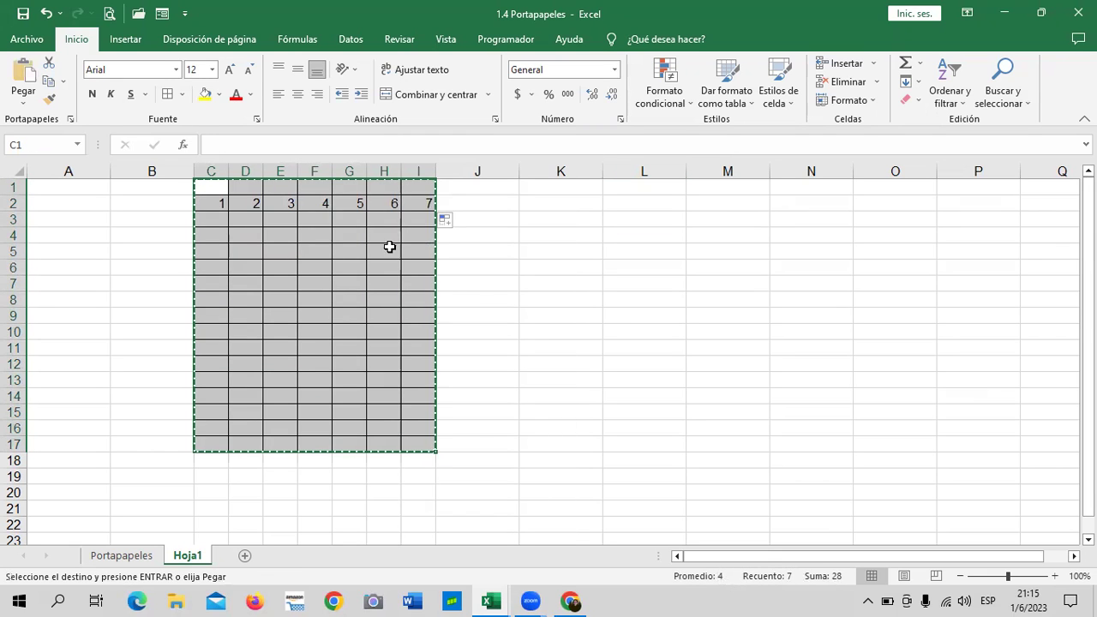
Add a new sheet, Hoja2, and paste the table at cell C1
click(246, 558)
click(240, 186)
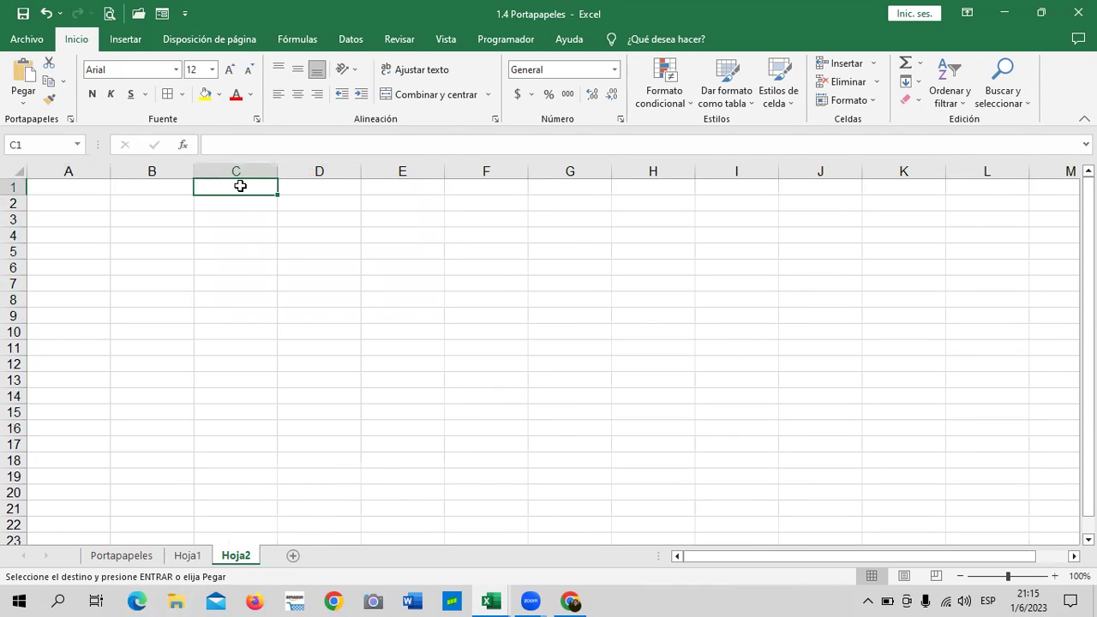
right_click(240, 186)
click(274, 287)
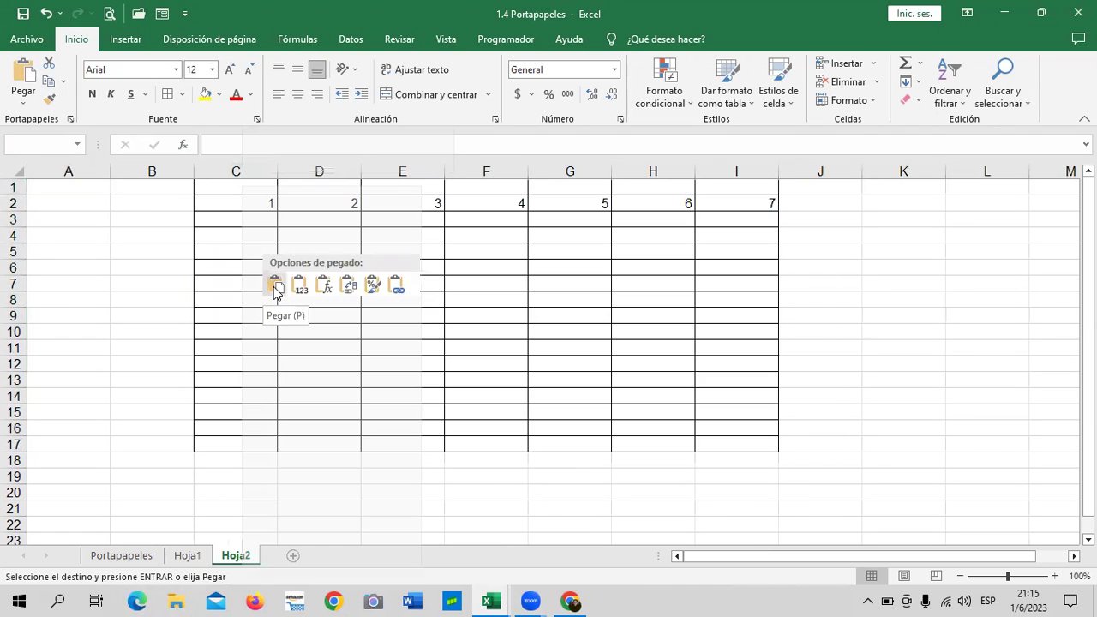
click(830, 292)
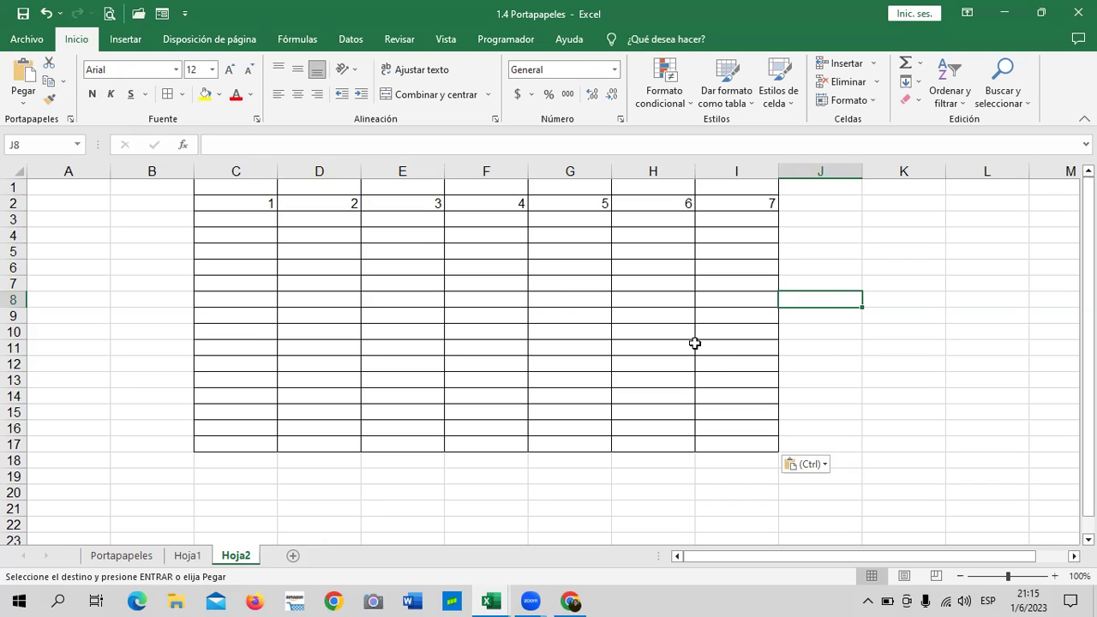
Undo the Hoja2 paste and compare against the narrow columns on Hoja1
click(47, 14)
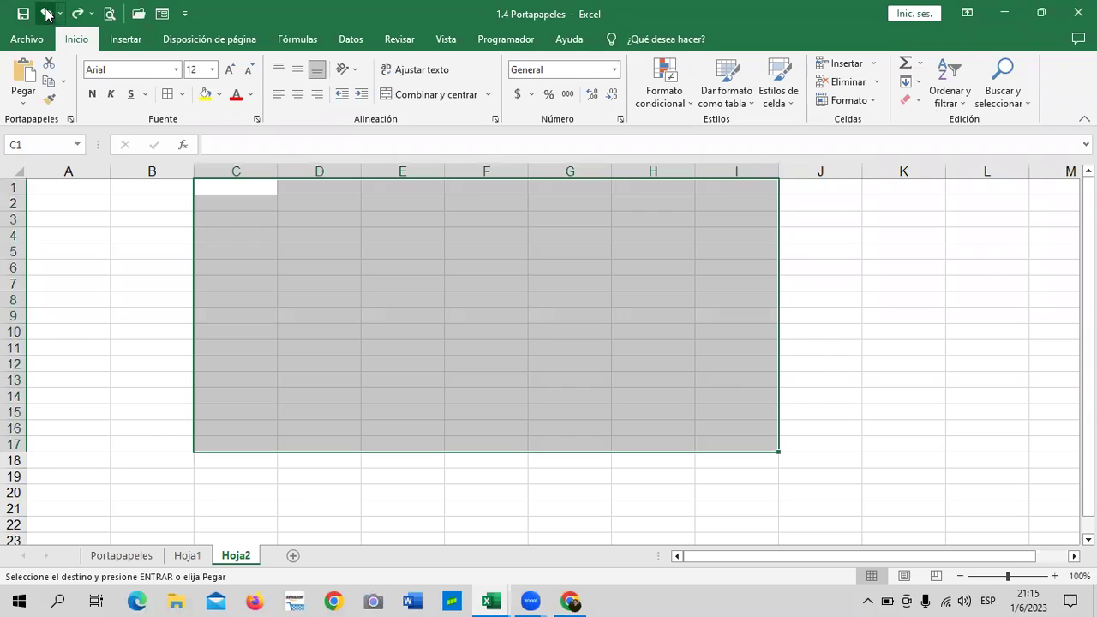
click(856, 265)
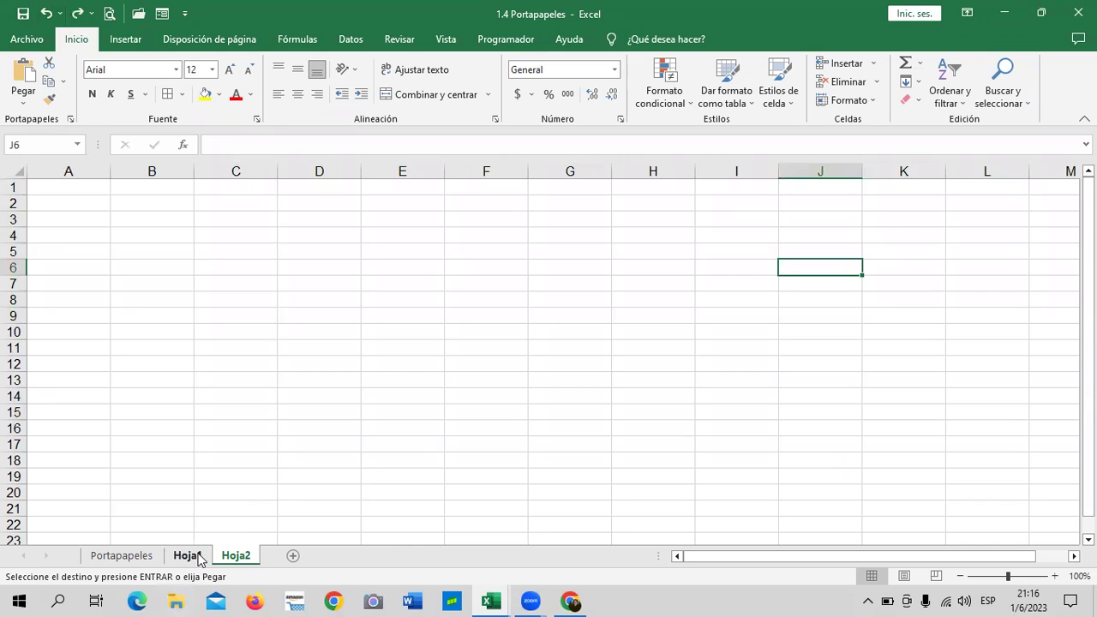
click(195, 558)
click(236, 557)
Paste the table at C1 with Ctrl+V, then undo it again
click(245, 186)
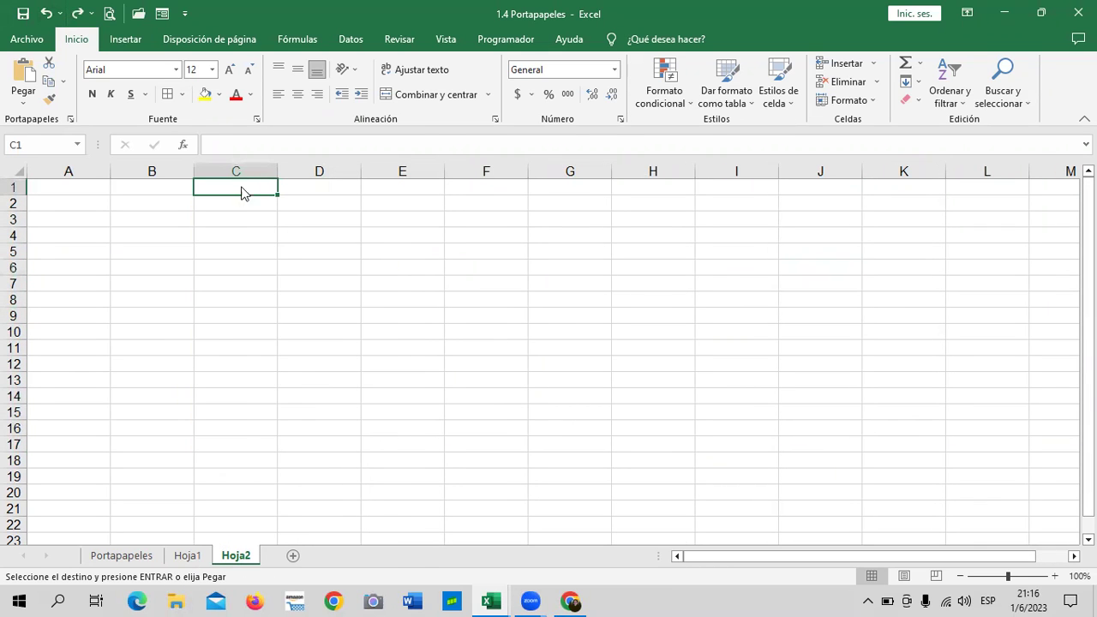
right_click(242, 189)
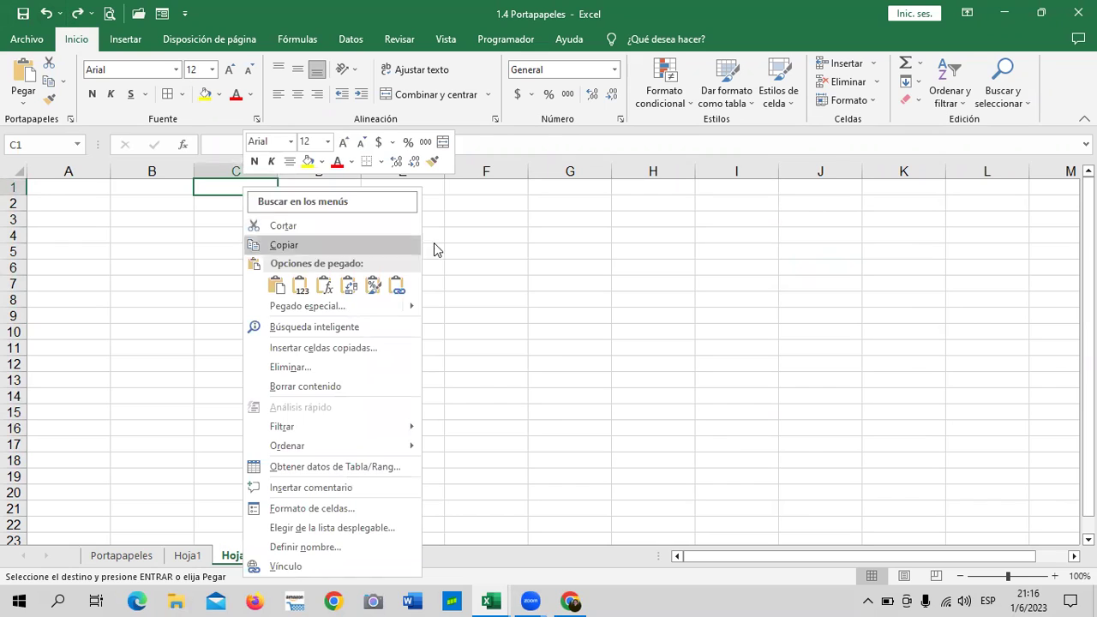
key(Escape)
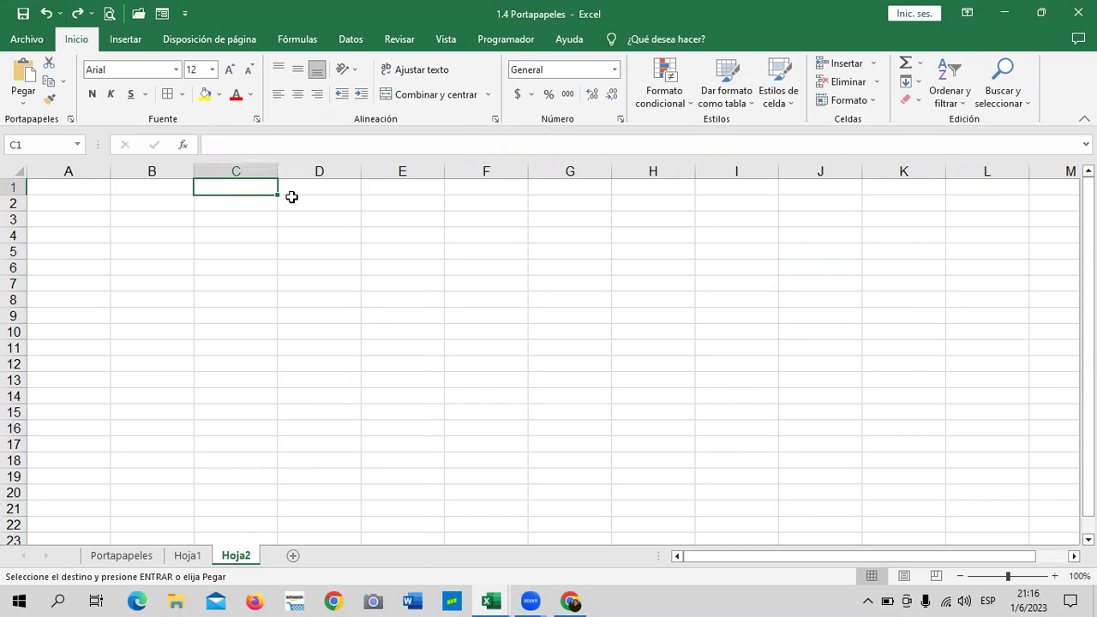
key(ctrl+v)
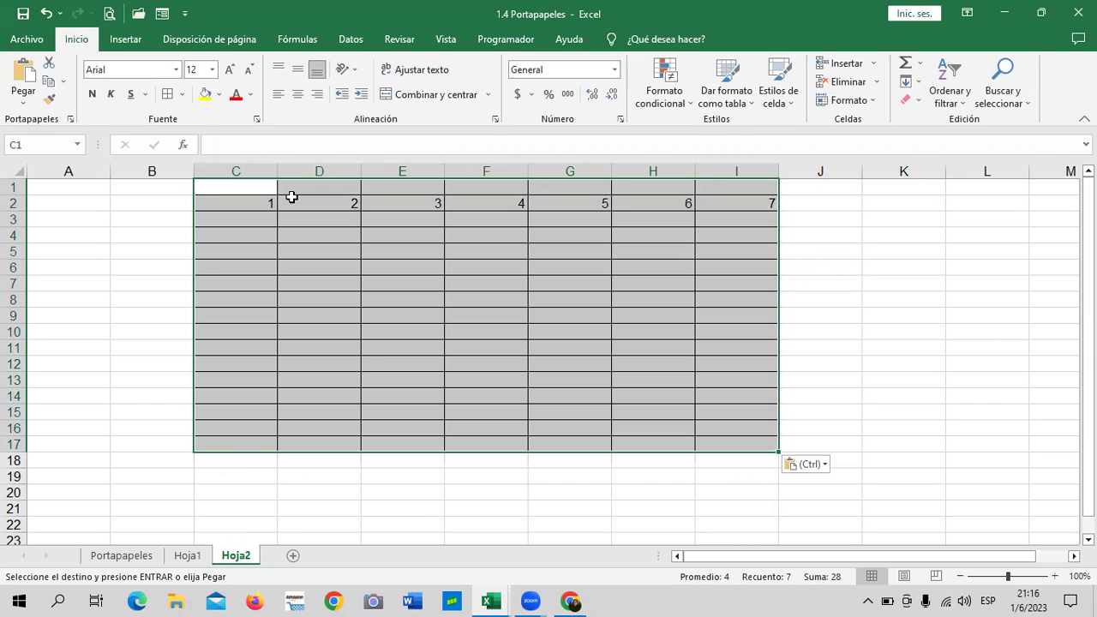
click(866, 313)
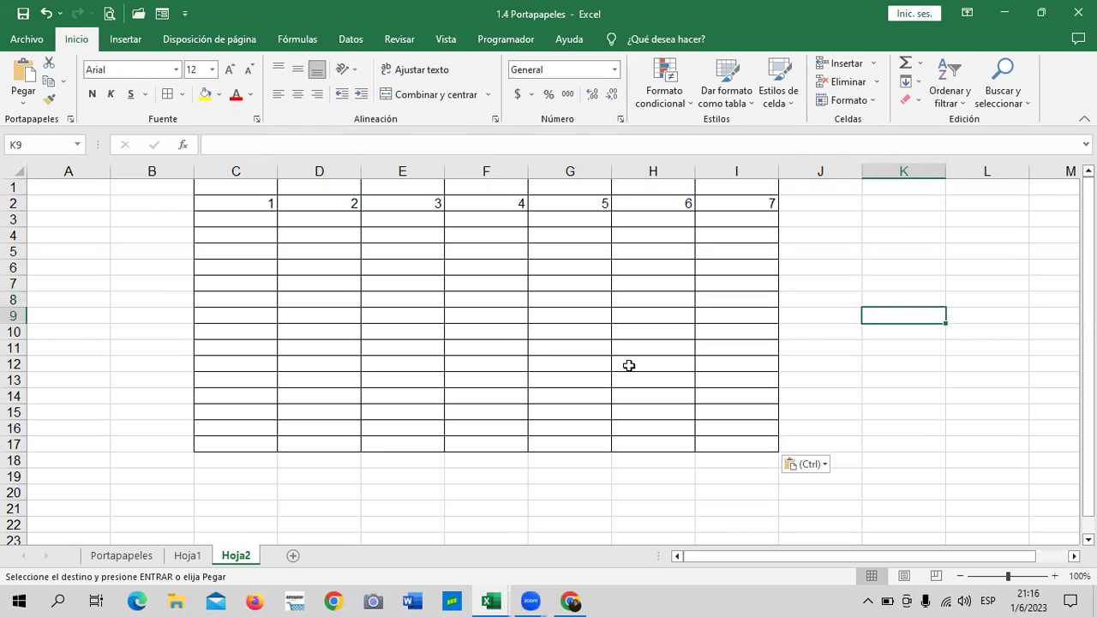
click(47, 15)
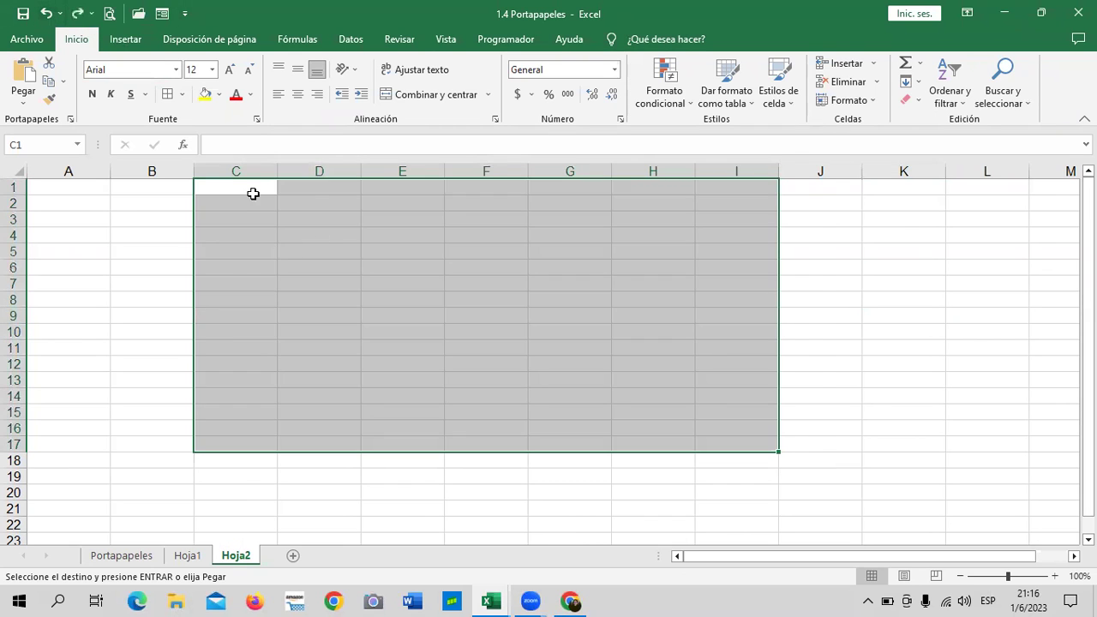
Paste the table at C1 with Keep Source Column Widths, keeping columns C–I narrow
click(249, 190)
right_click(248, 191)
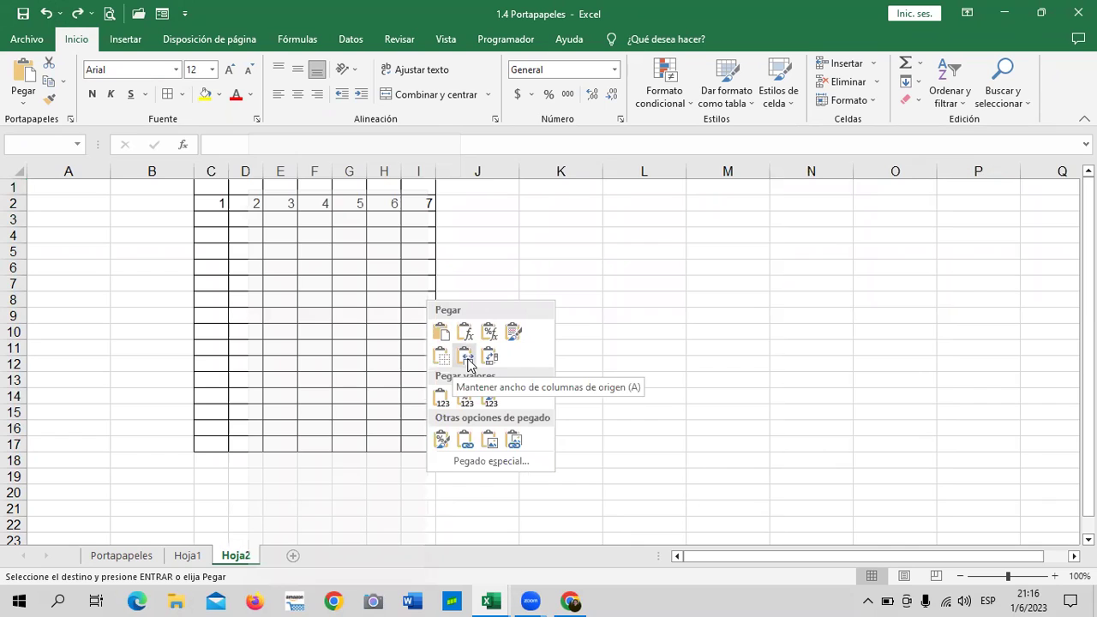
click(469, 364)
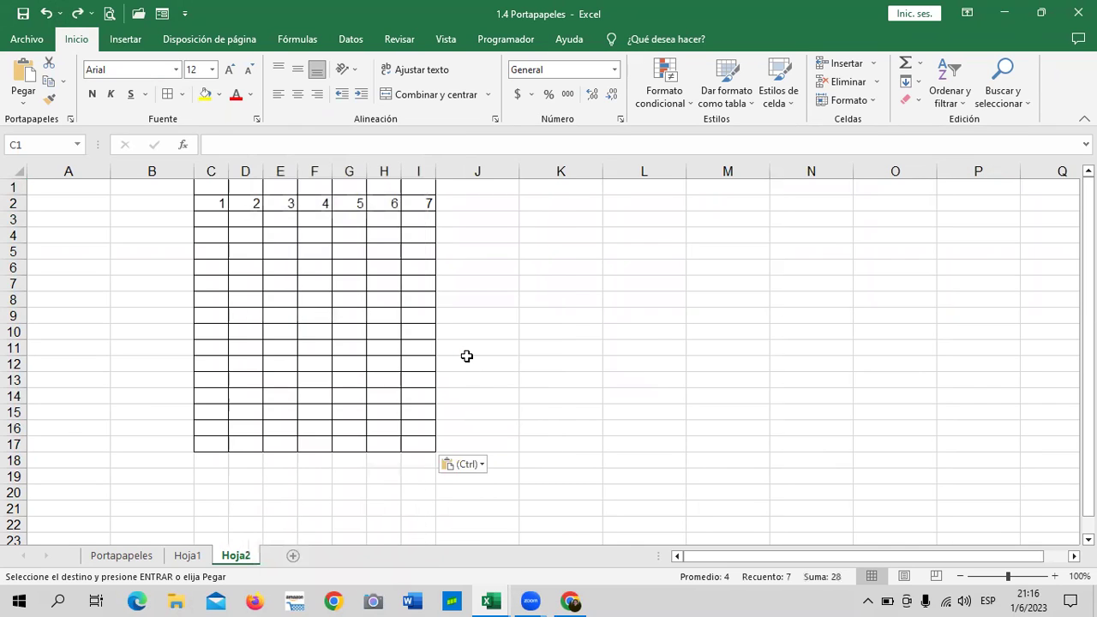
click(525, 338)
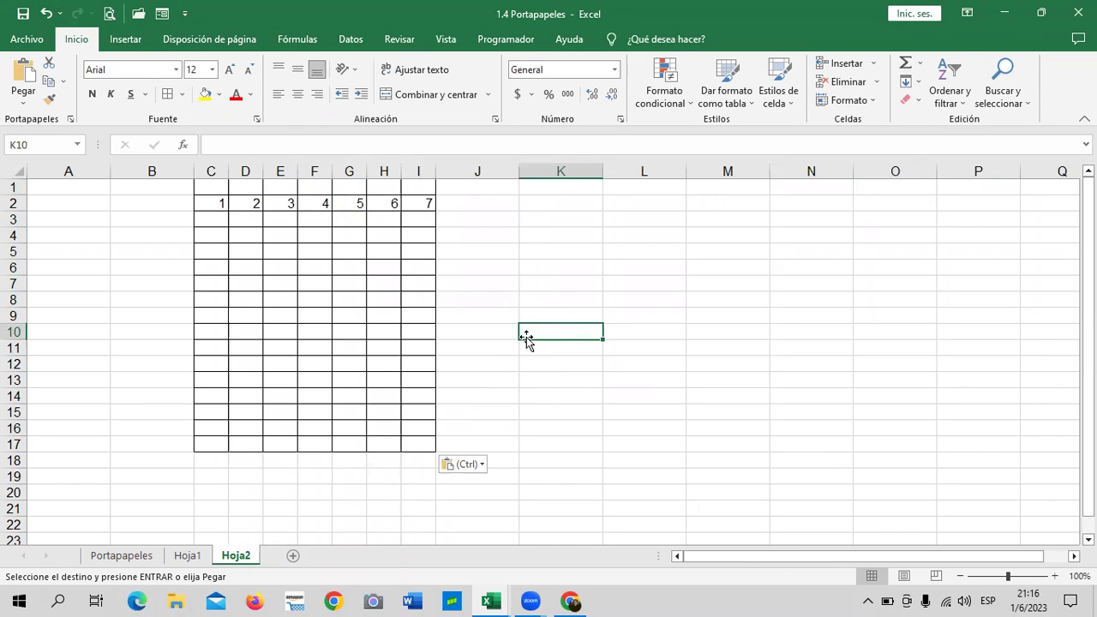
Return to the Portapapeles sheet with the product list and empty paste-practice tables
click(569, 259)
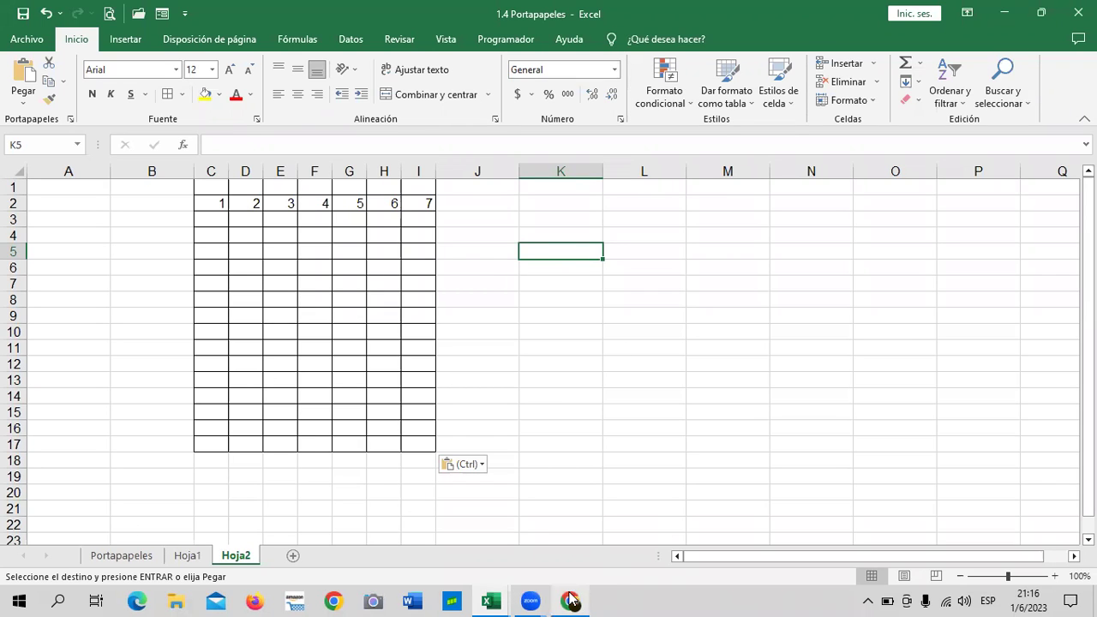
mouse_move(570, 602)
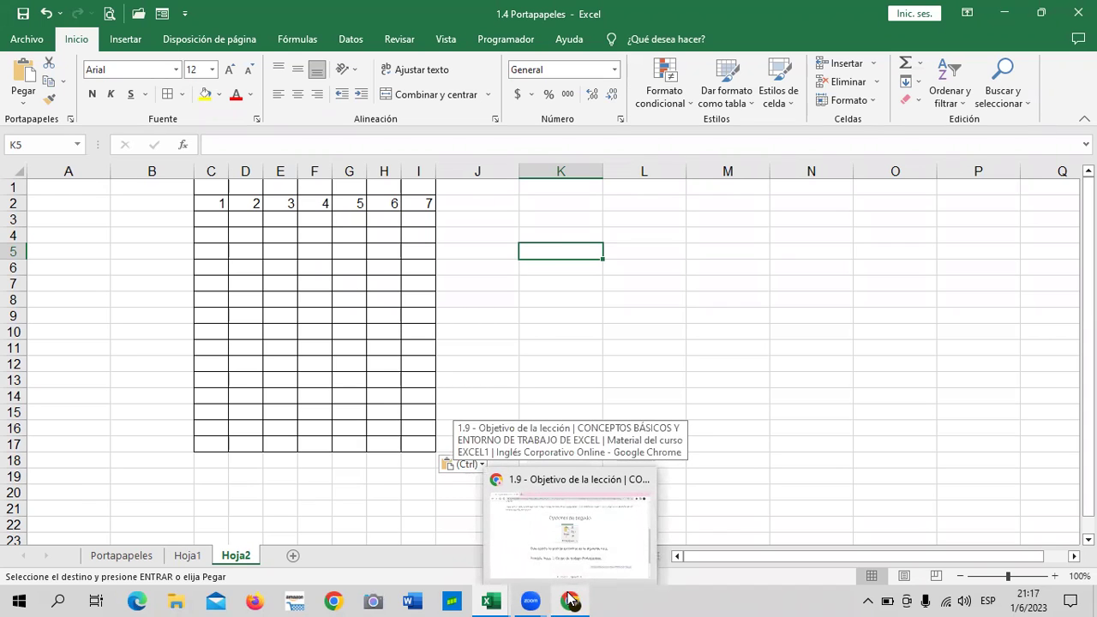
click(679, 346)
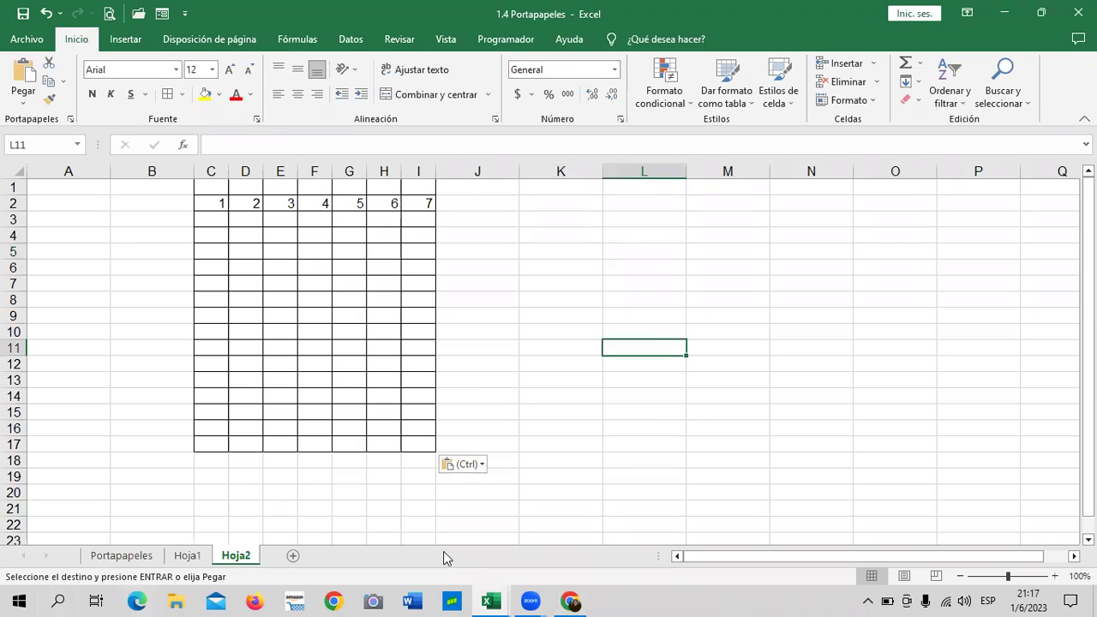
mouse_move(491, 602)
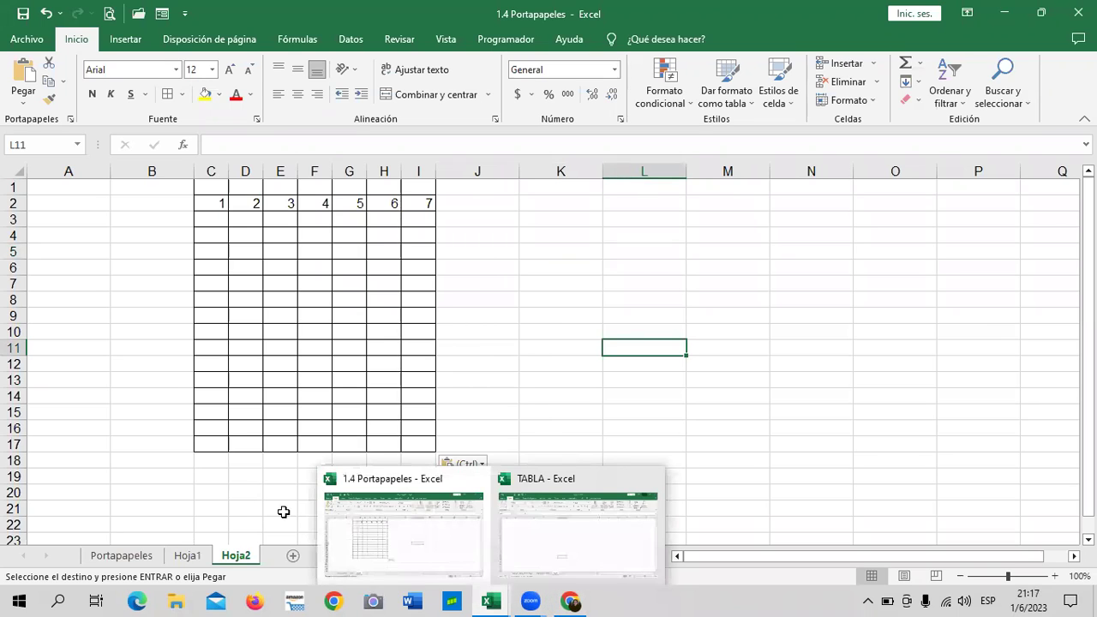
click(137, 556)
click(511, 468)
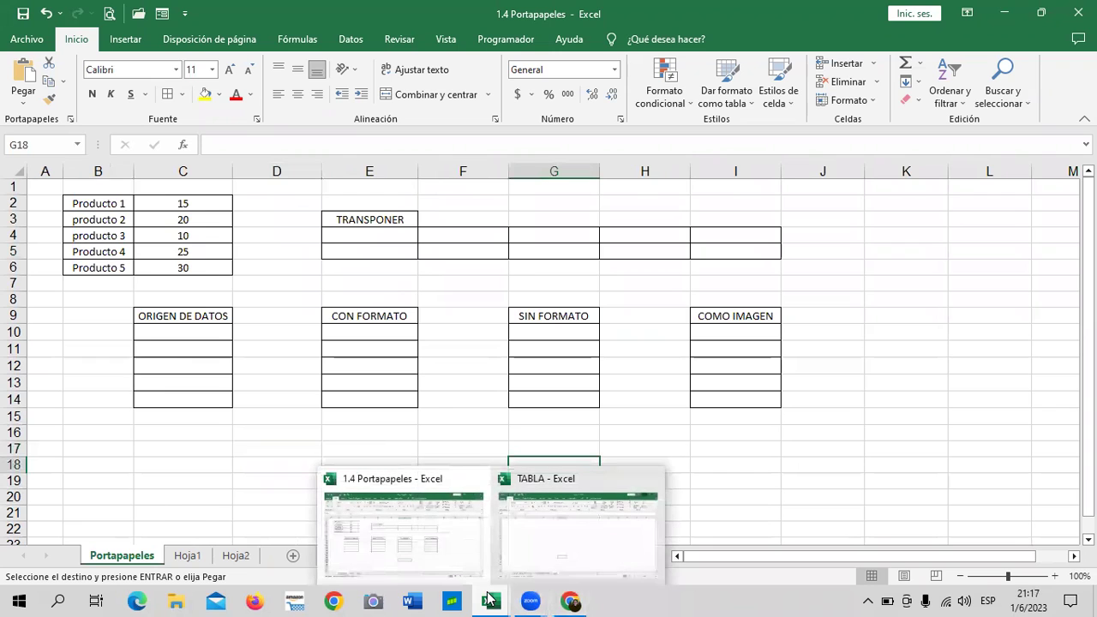
Switch to the TABLA workbook's BASE DE DATOS PARA TABLA vendor sales sheet
click(564, 543)
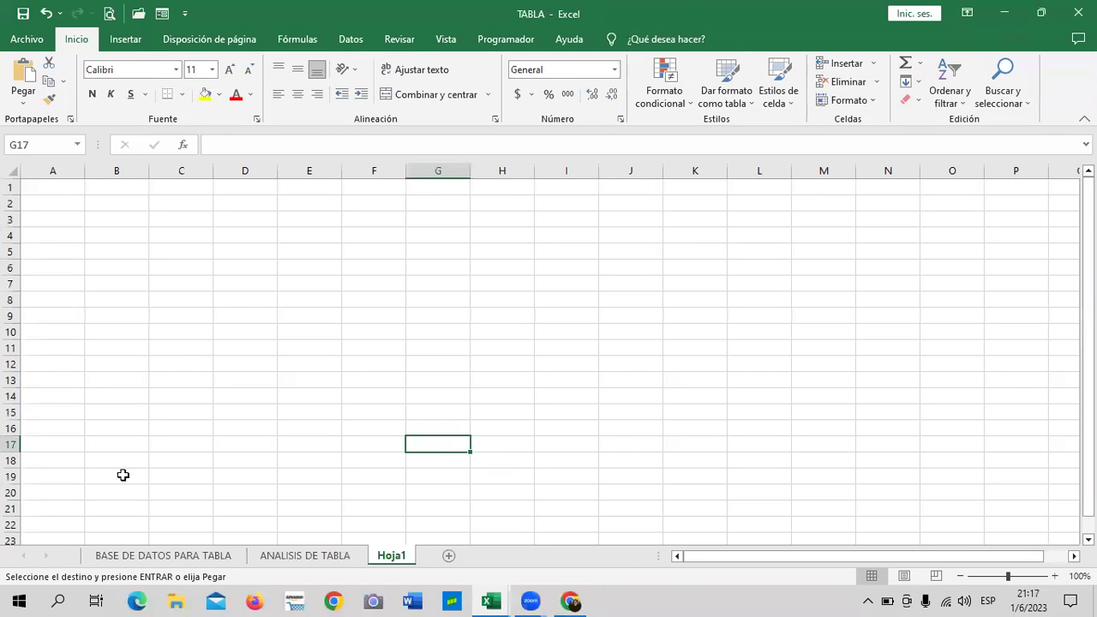
click(595, 300)
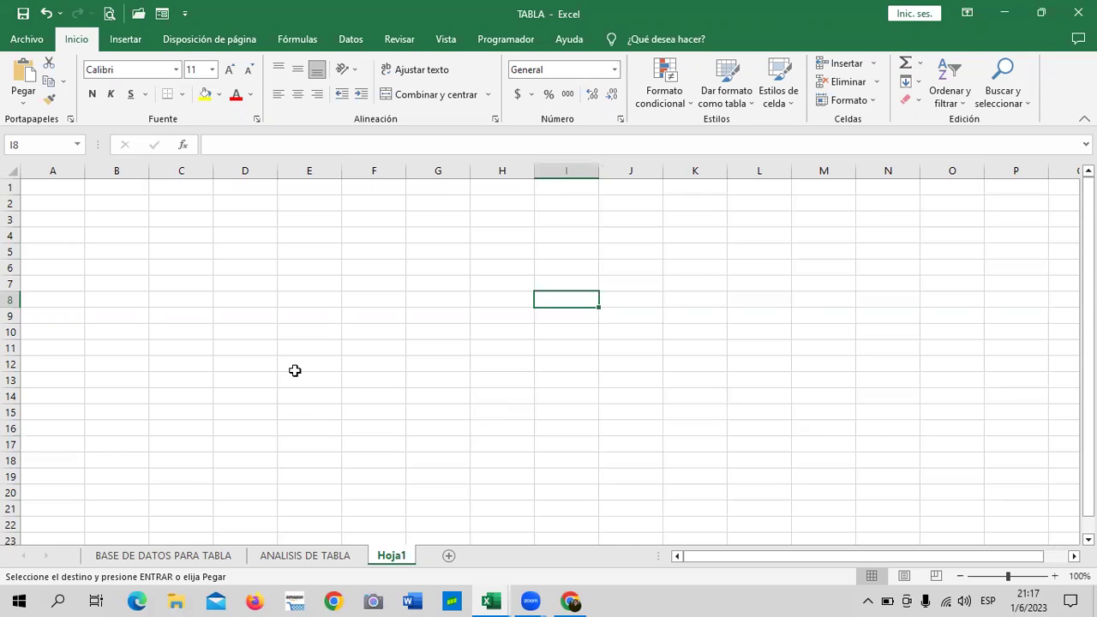
scroll(294, 364, down, 3)
scroll(294, 364, up, 3)
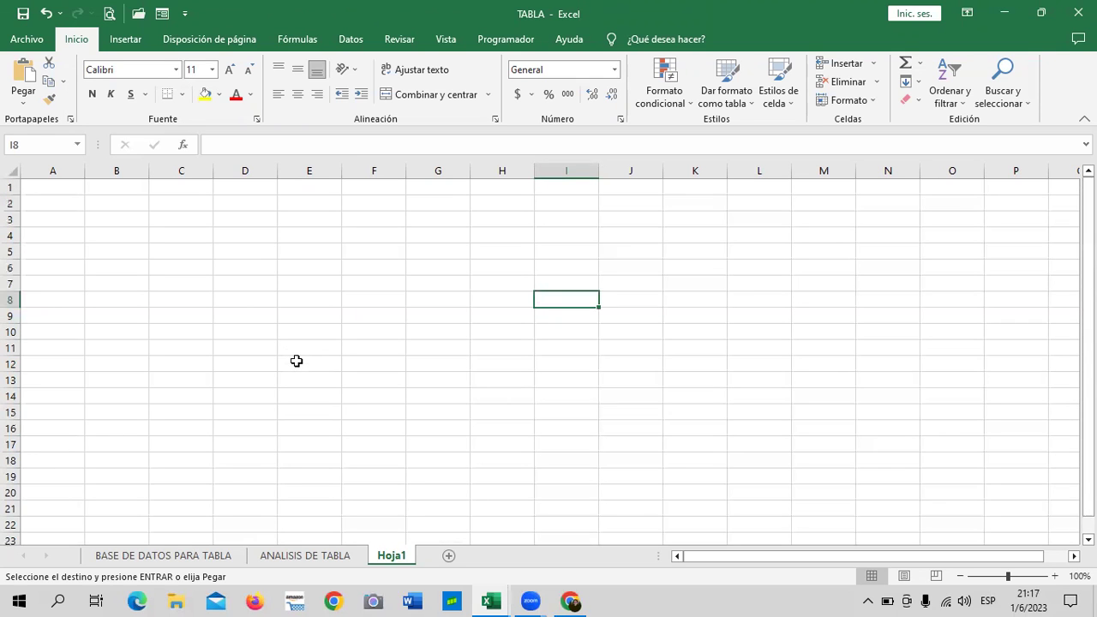
click(154, 558)
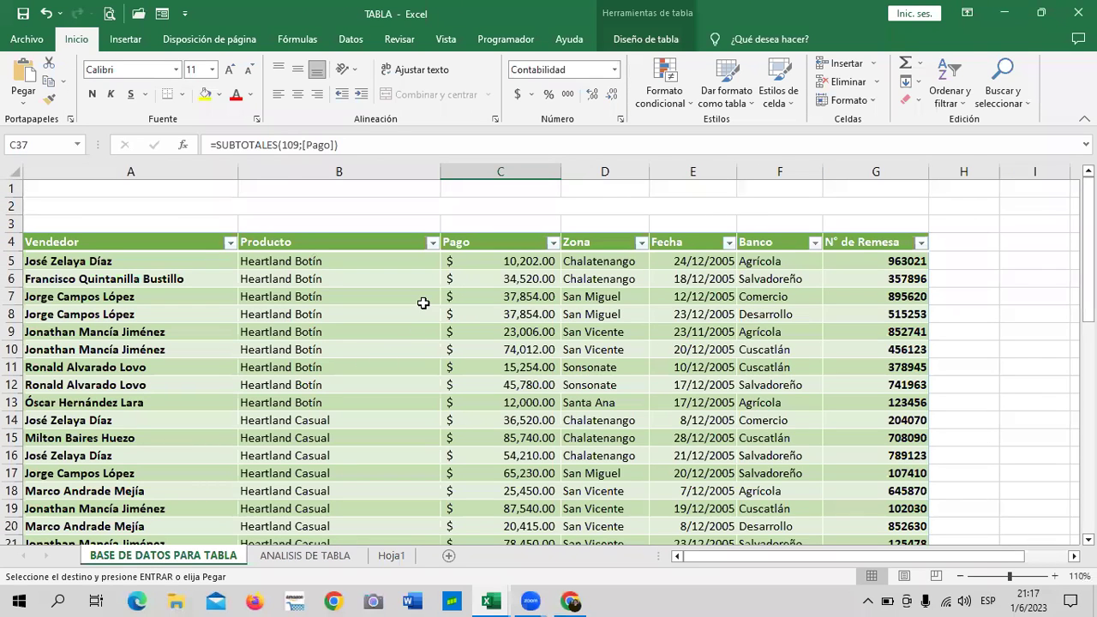
scroll(424, 301, down, 1)
scroll(423, 301, down, 2)
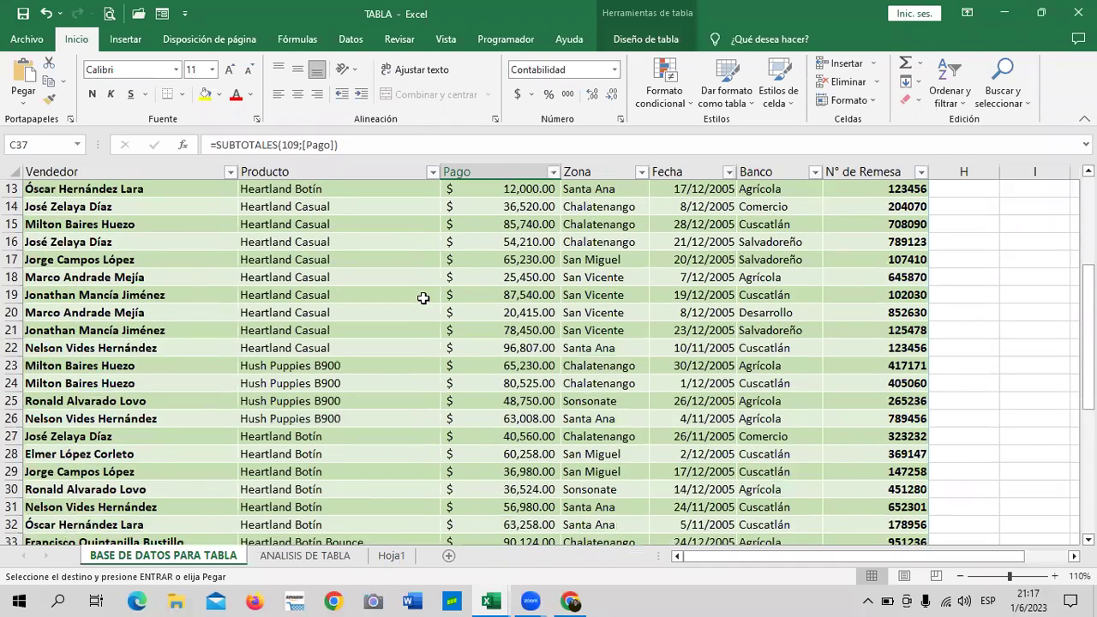
scroll(423, 297, down, 3)
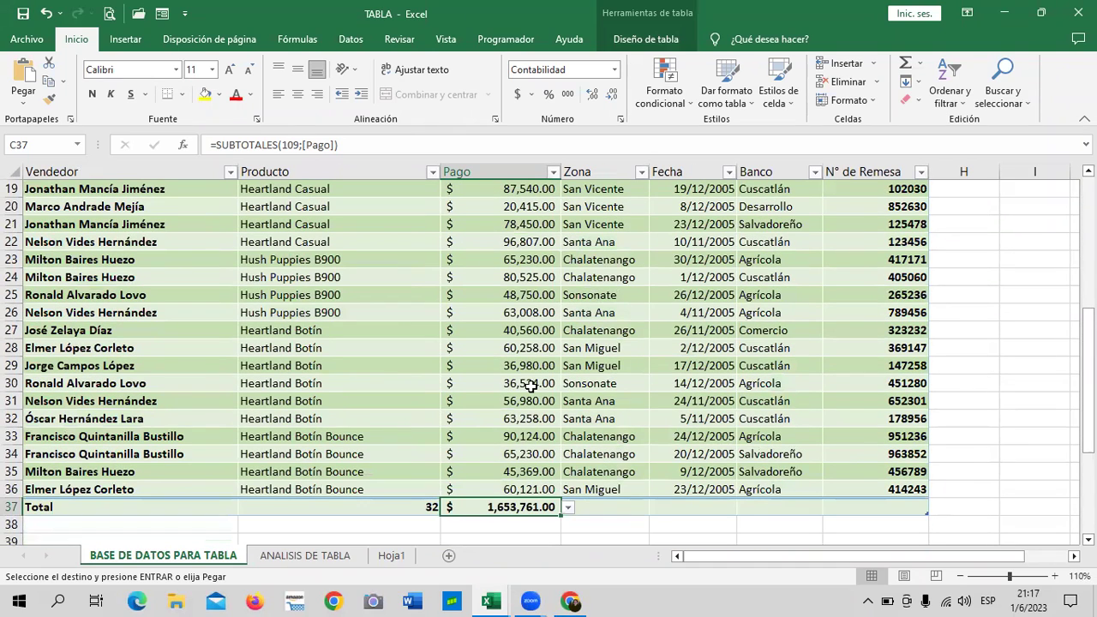
scroll(531, 386, up, 2)
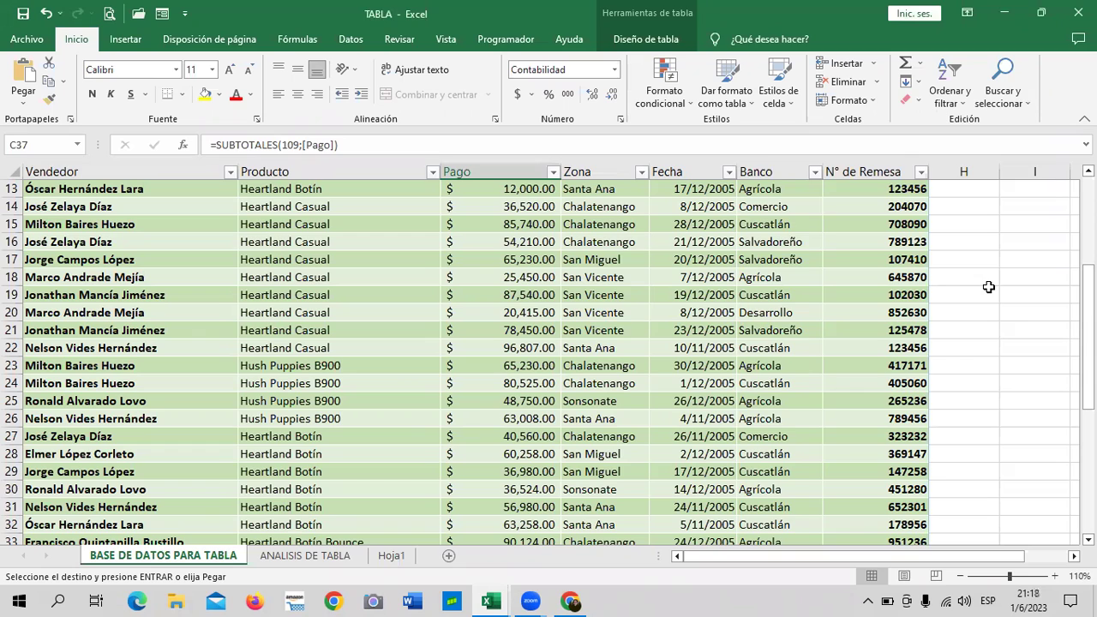
click(972, 257)
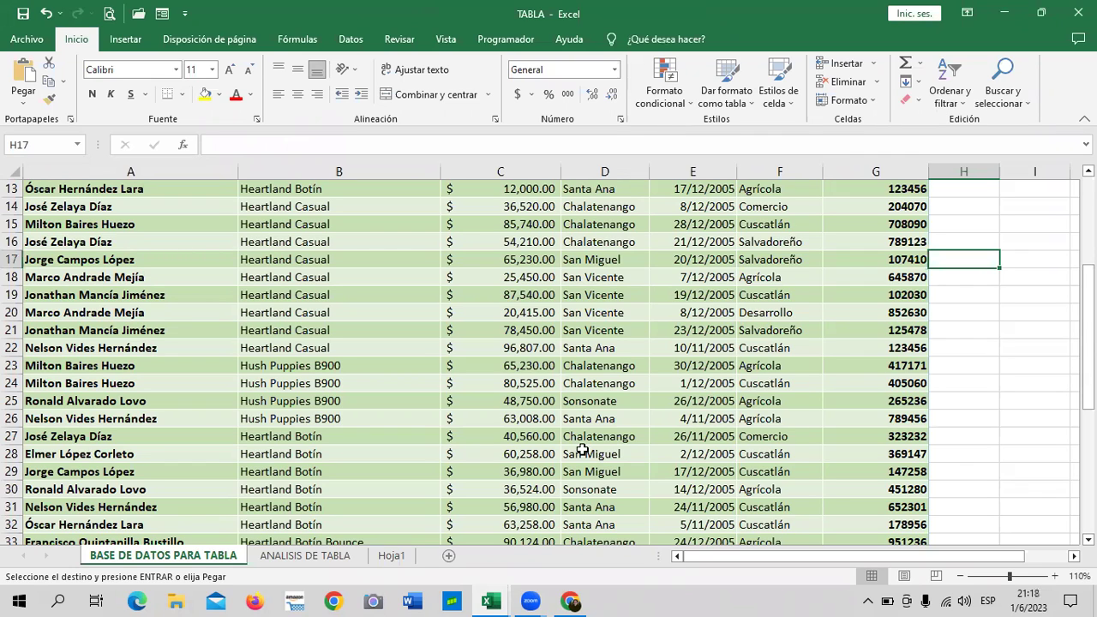
drag(987, 384, 987, 366)
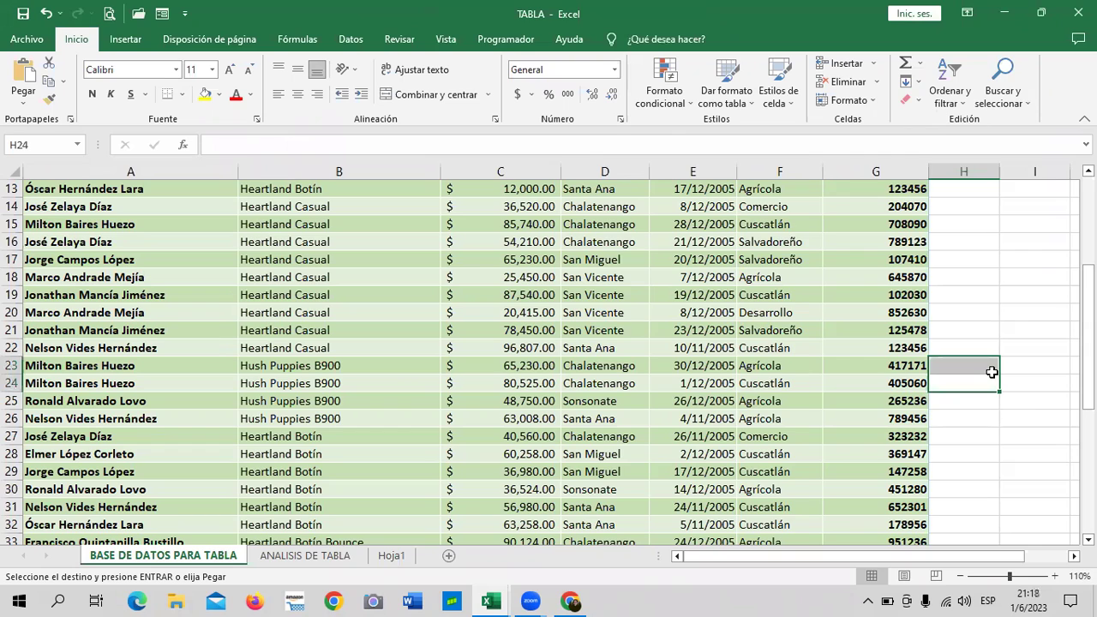
click(1012, 309)
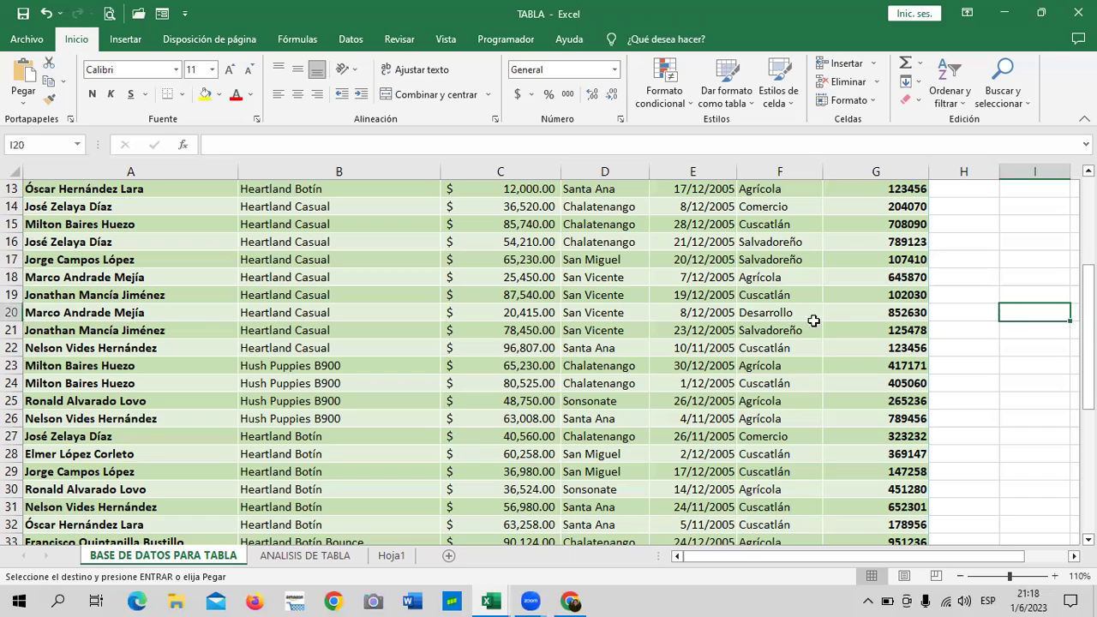
scroll(598, 367, down, 3)
scroll(577, 400, up, 4)
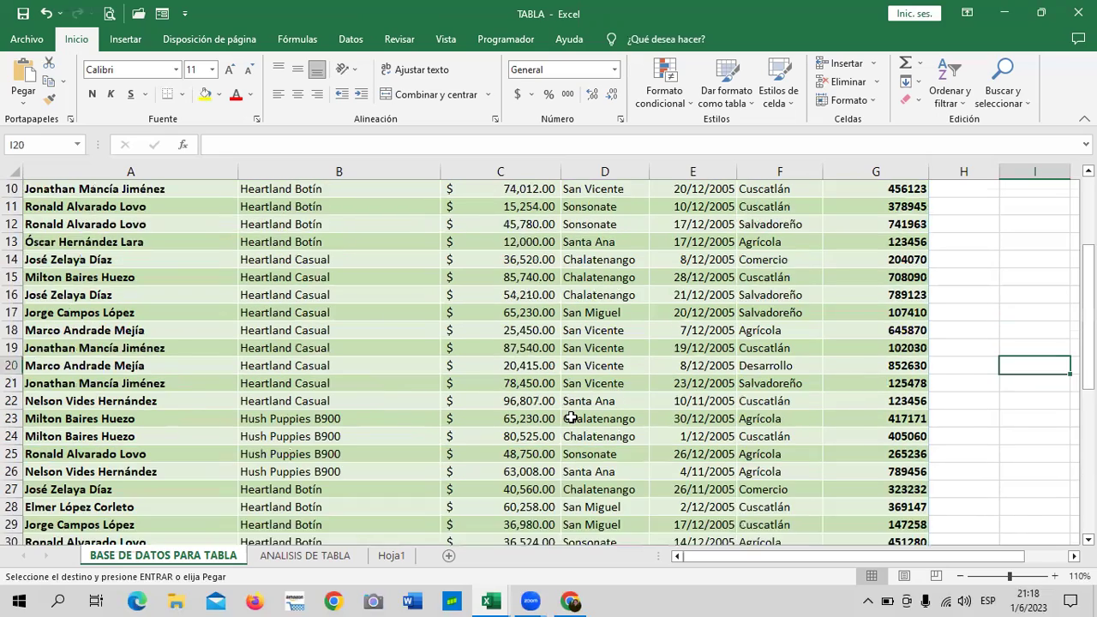
scroll(575, 401, up, 2)
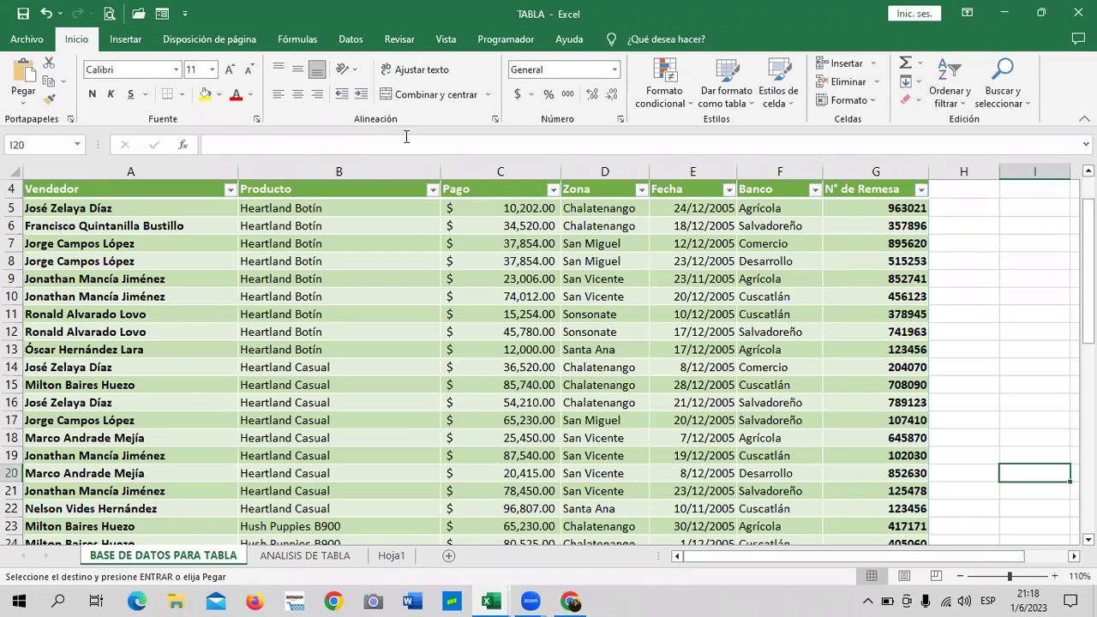
scroll(619, 331, down, 1)
scroll(619, 331, down, 3)
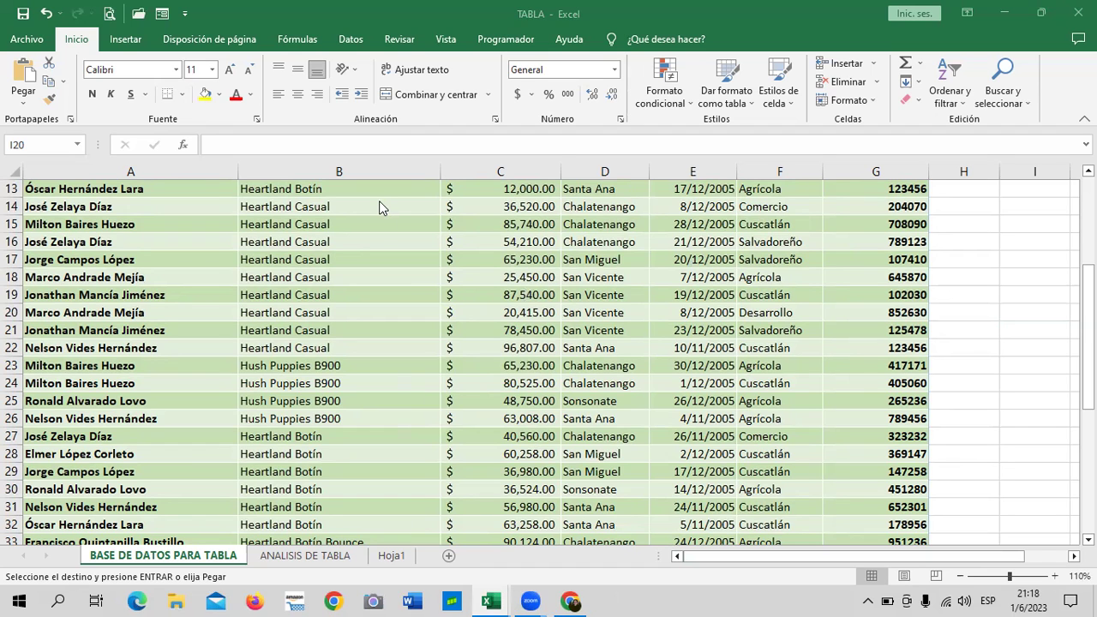
scroll(602, 304, up, 3)
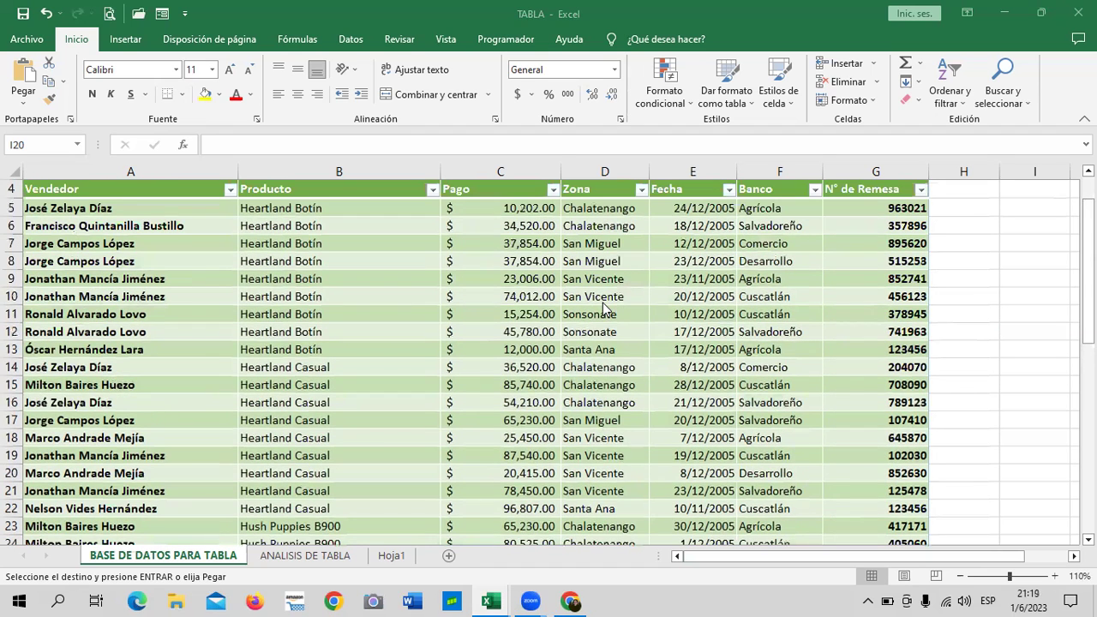
scroll(602, 300, down, 3)
scroll(603, 300, down, 2)
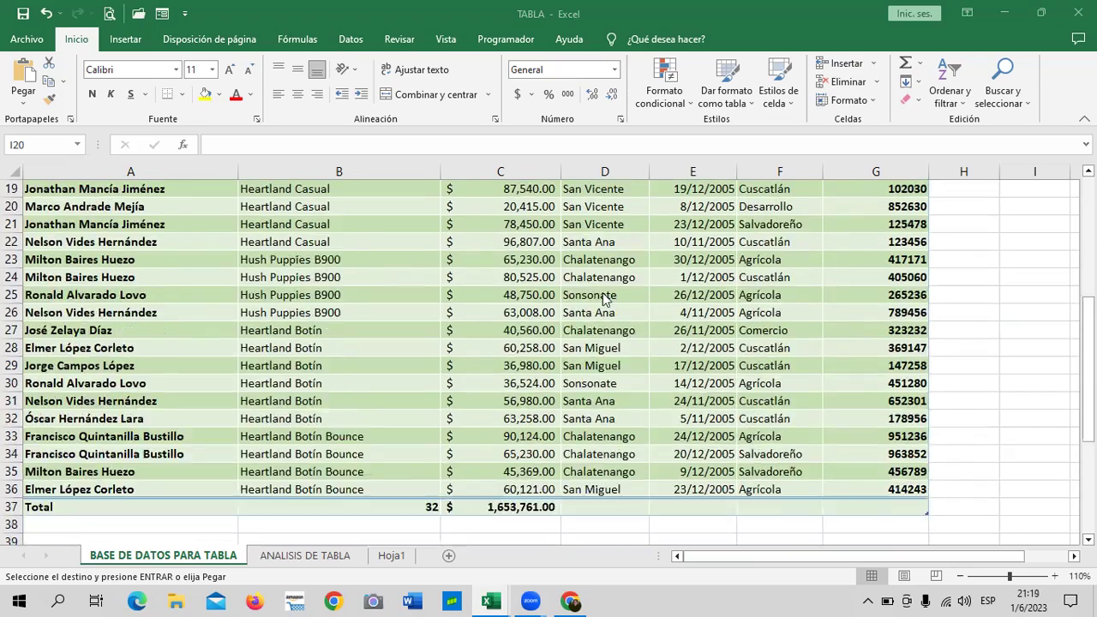
scroll(603, 296, down, 4)
scroll(603, 296, up, 3)
scroll(603, 301, up, 2)
scroll(603, 300, up, 2)
scroll(637, 298, up, 2)
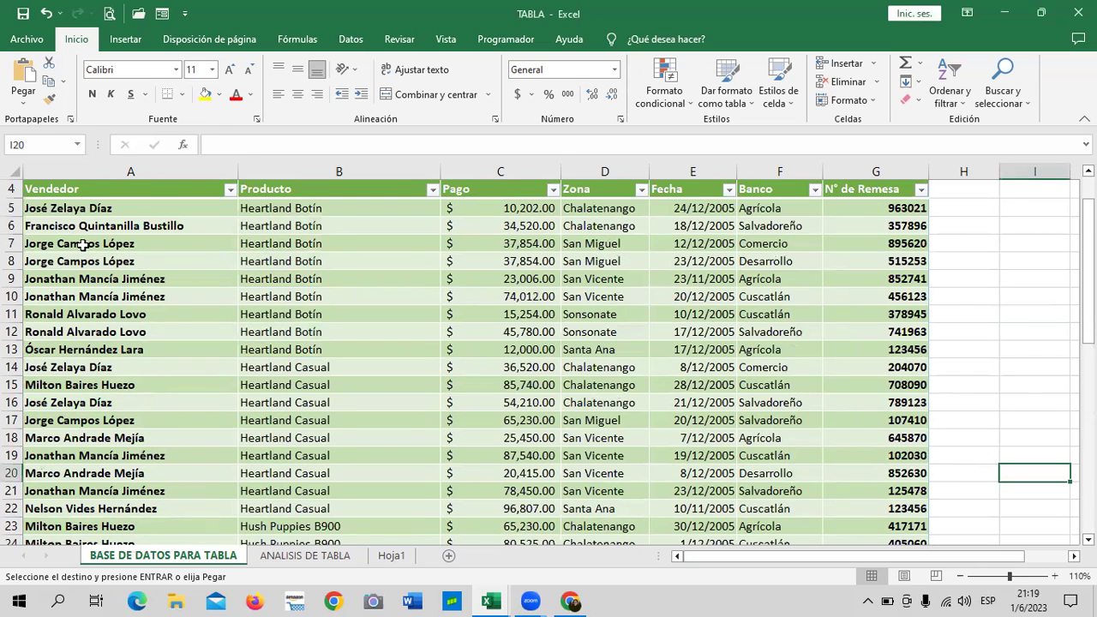
Filter Vendedor to one vendor and select the Pago total in C37 (141,492.00)
scroll(163, 340, down, 2)
scroll(172, 347, up, 2)
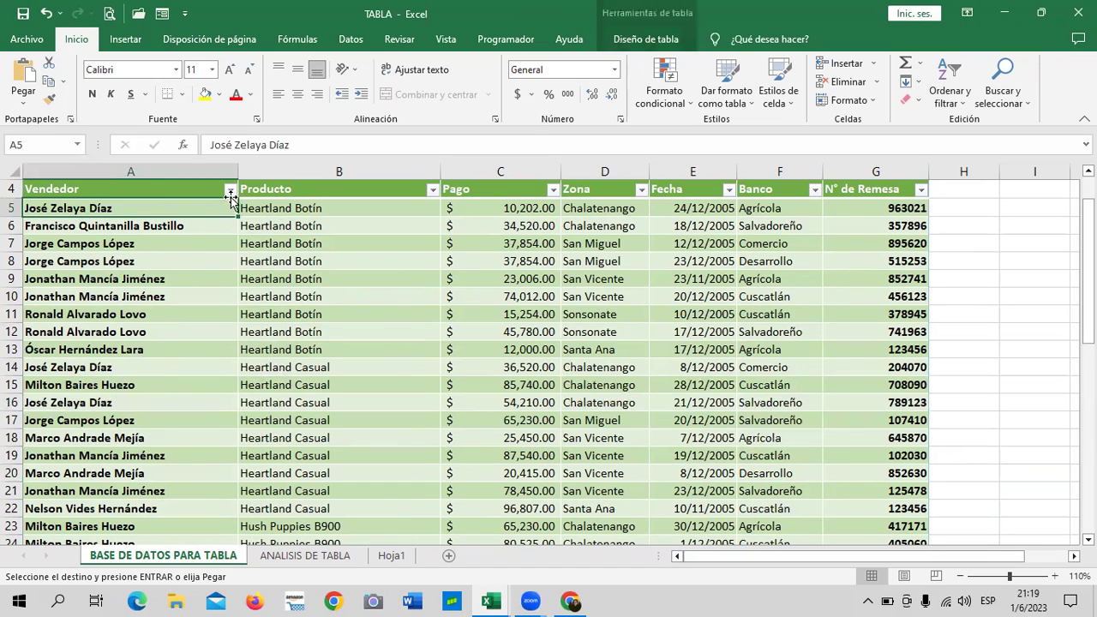
click(229, 189)
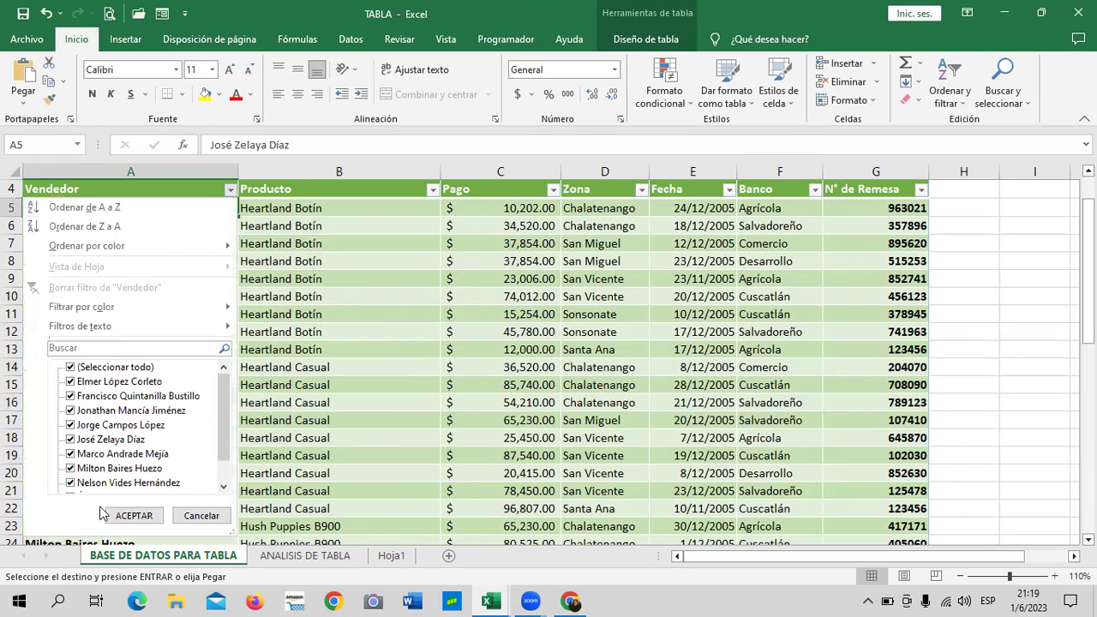
click(95, 369)
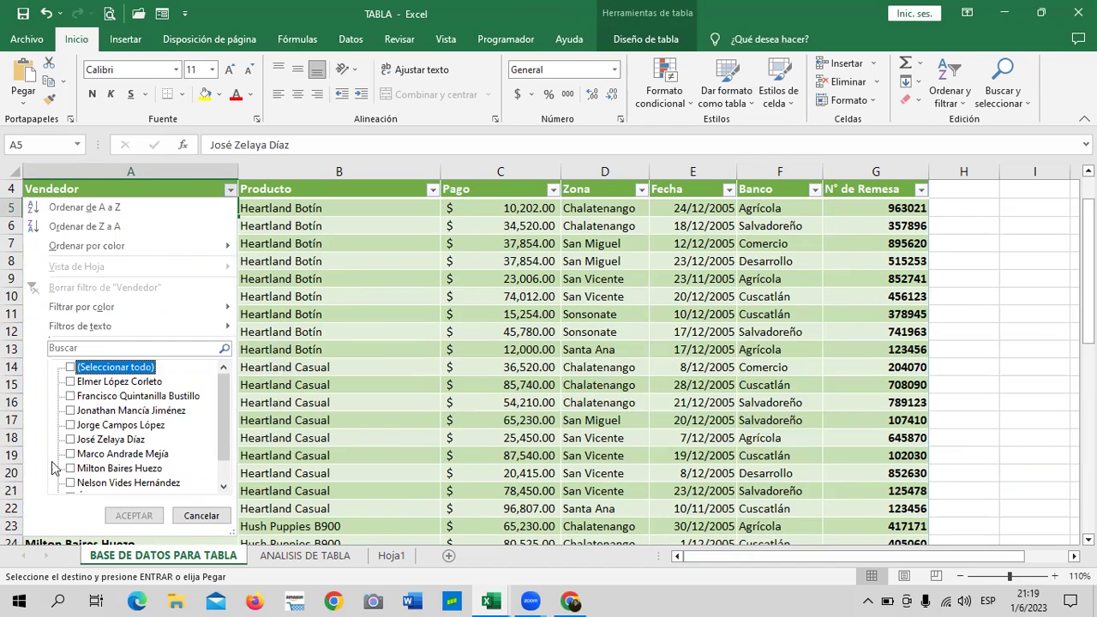
click(75, 439)
click(135, 515)
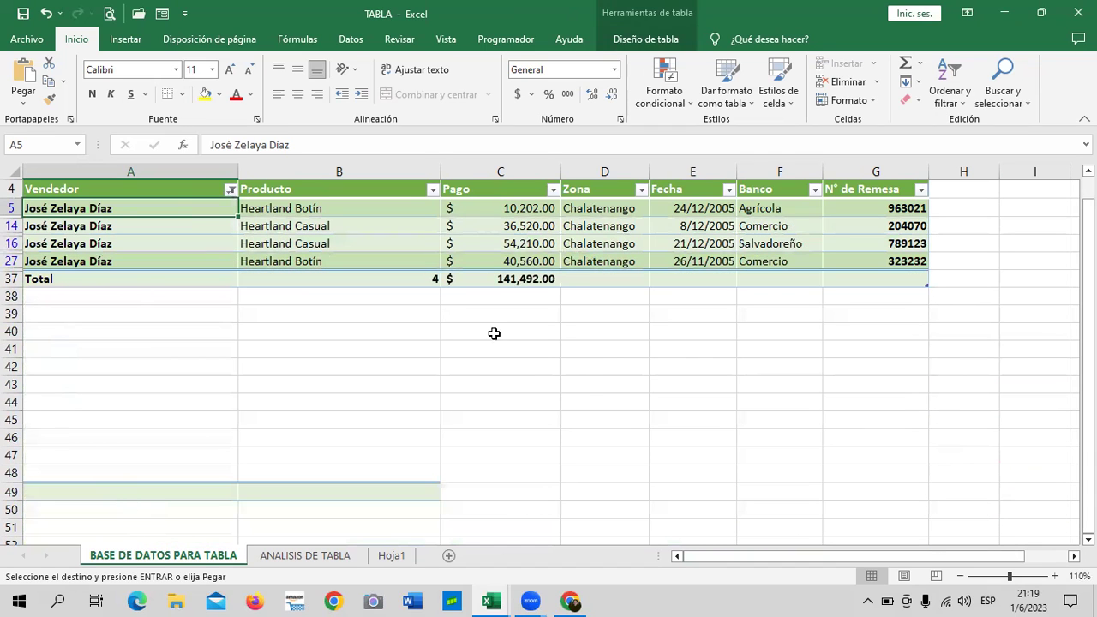
click(584, 378)
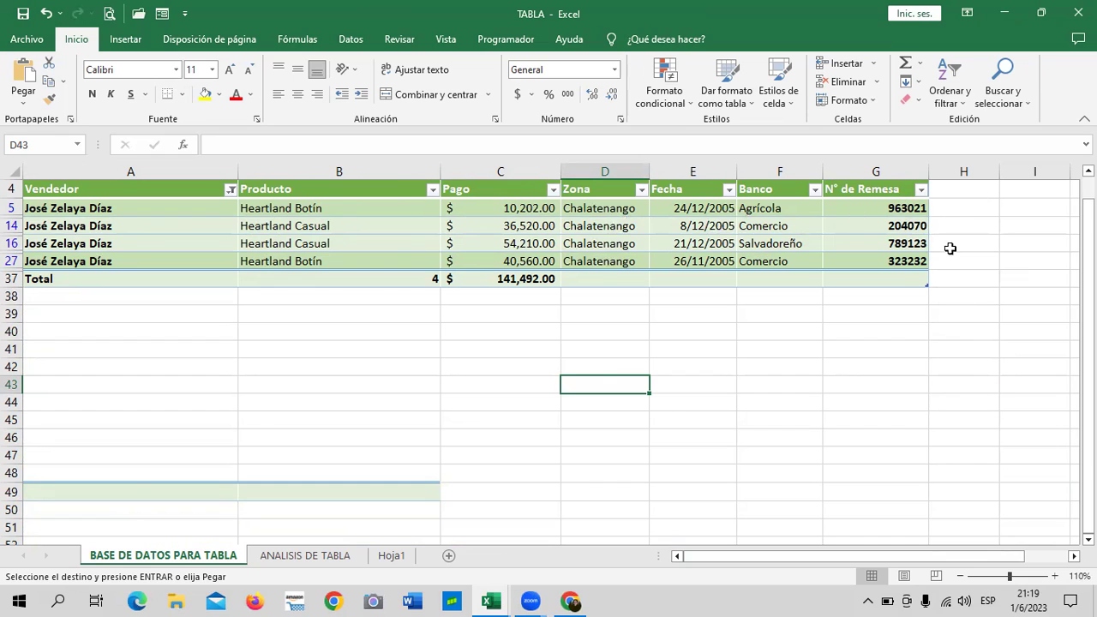
click(475, 278)
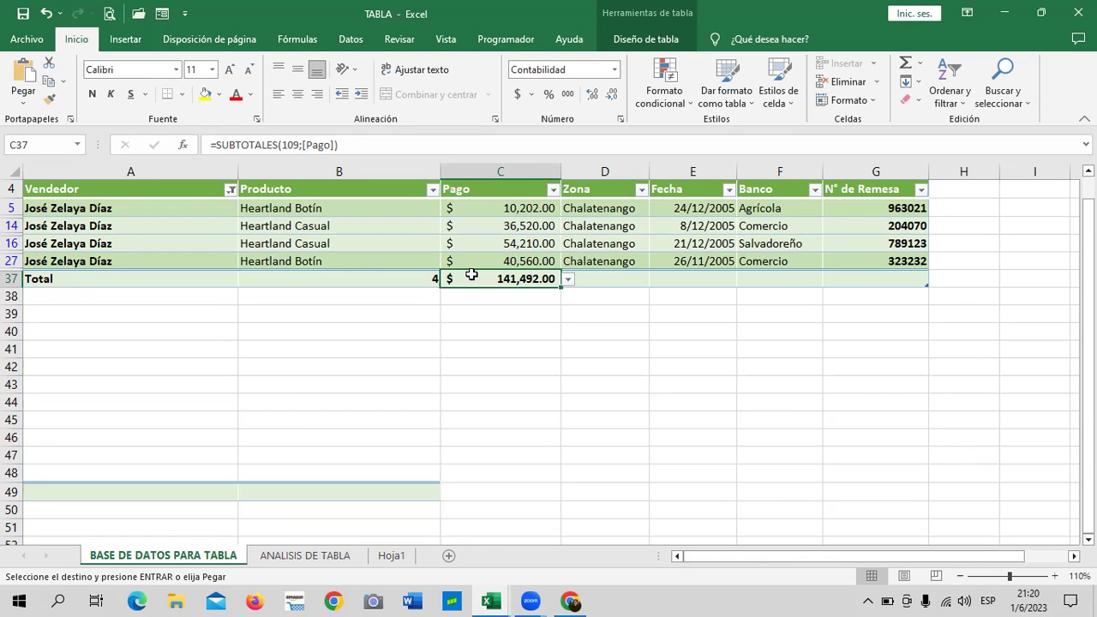
Copy the vendor name from A5 and paste it into a widened cell C3 on Hoja1
right_click(118, 210)
click(156, 211)
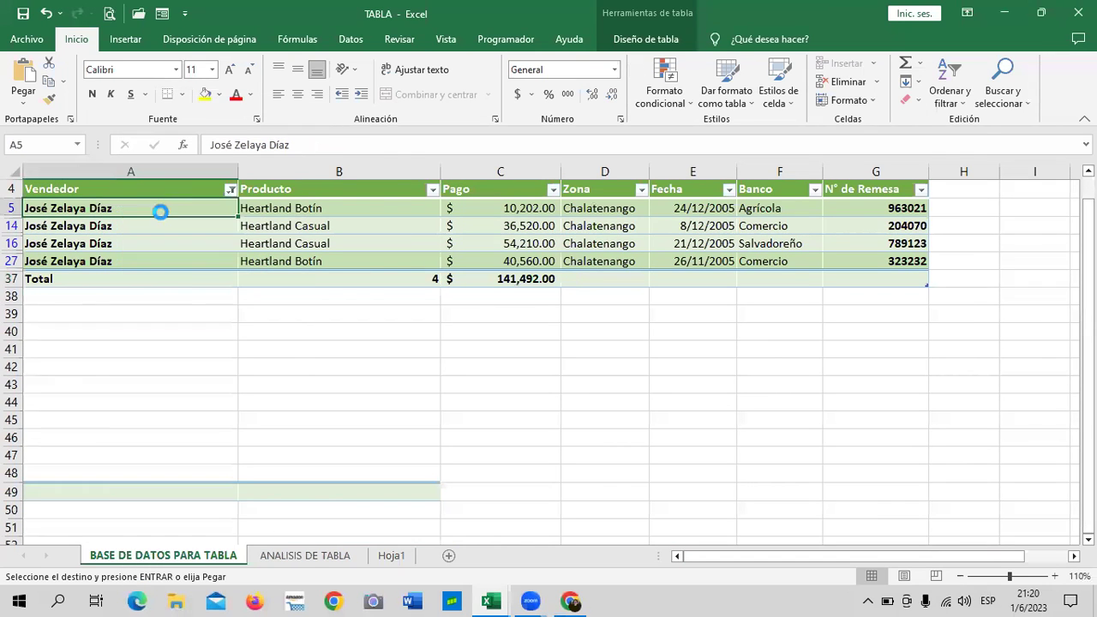
click(394, 556)
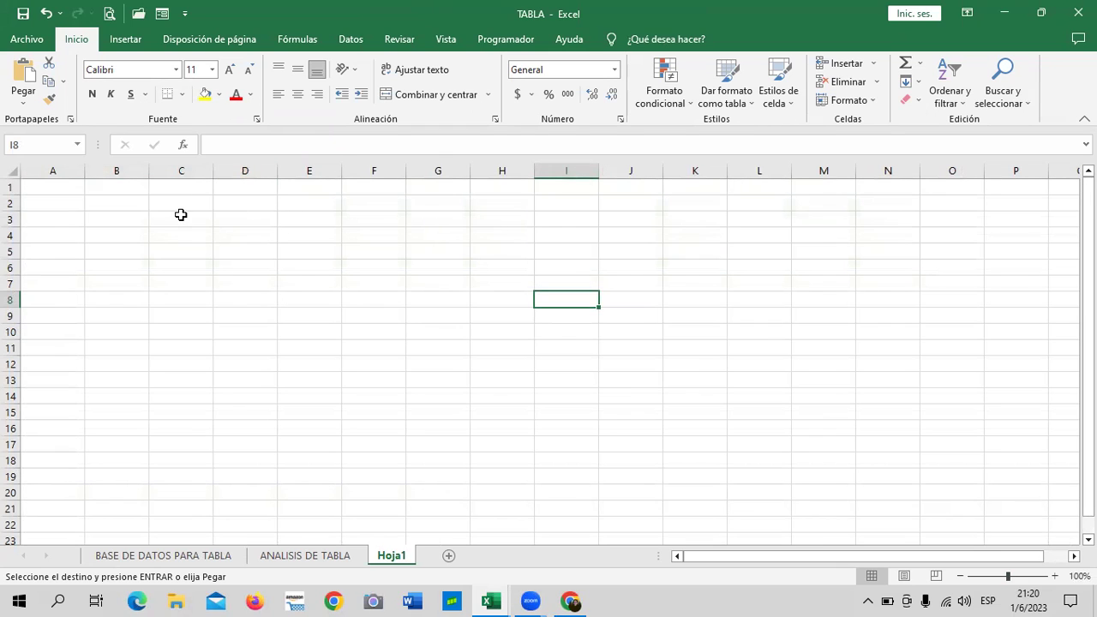
click(182, 215)
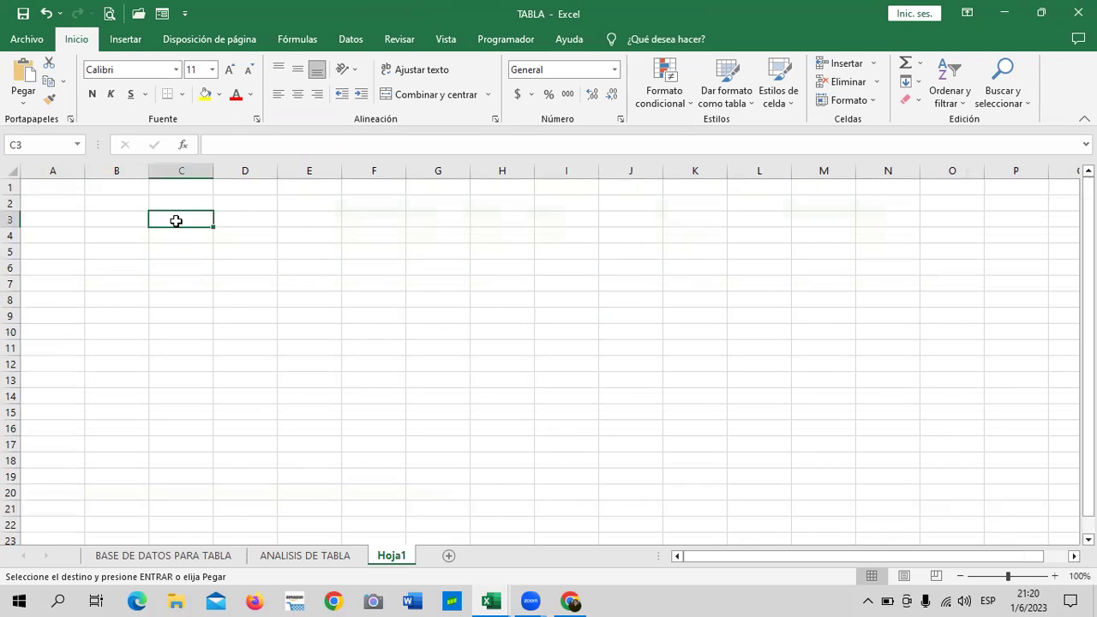
drag(214, 171, 288, 171)
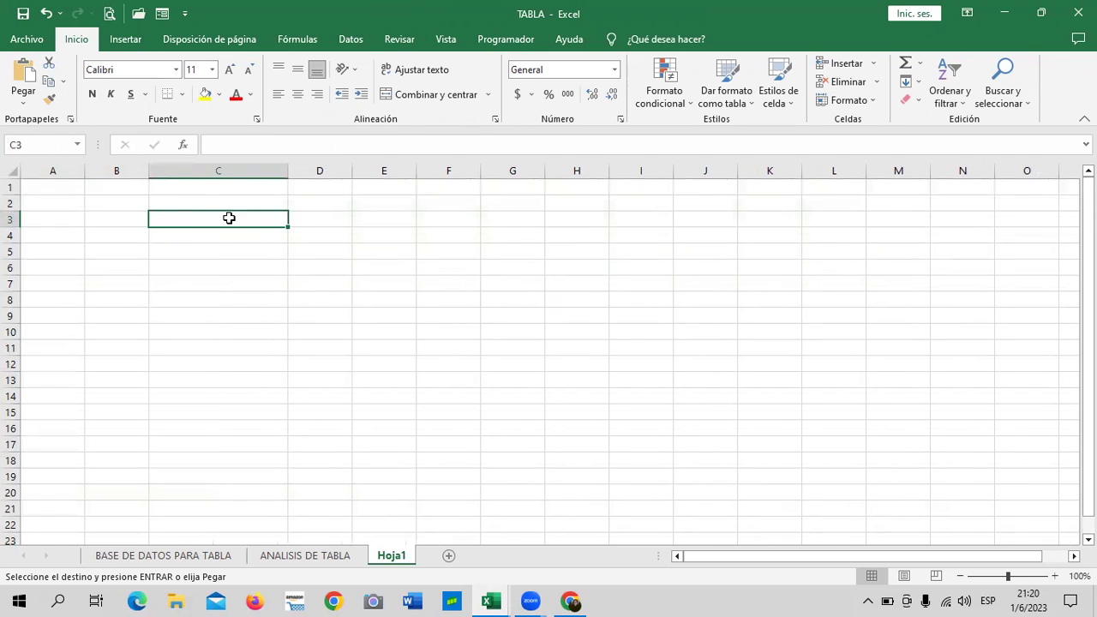
key(ctrl+v)
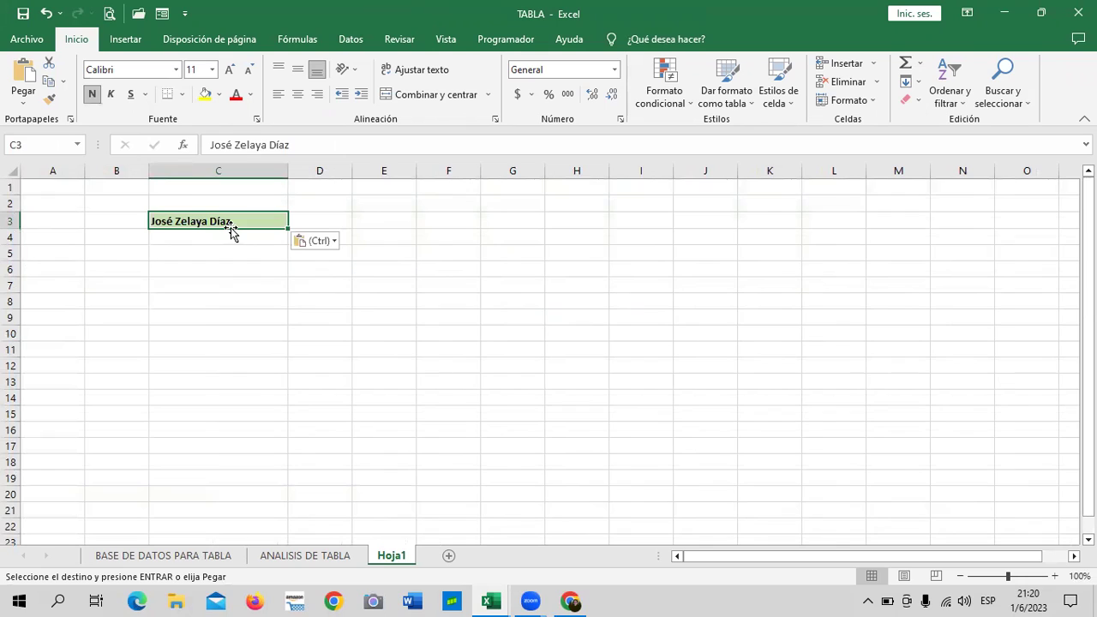
click(238, 279)
click(223, 235)
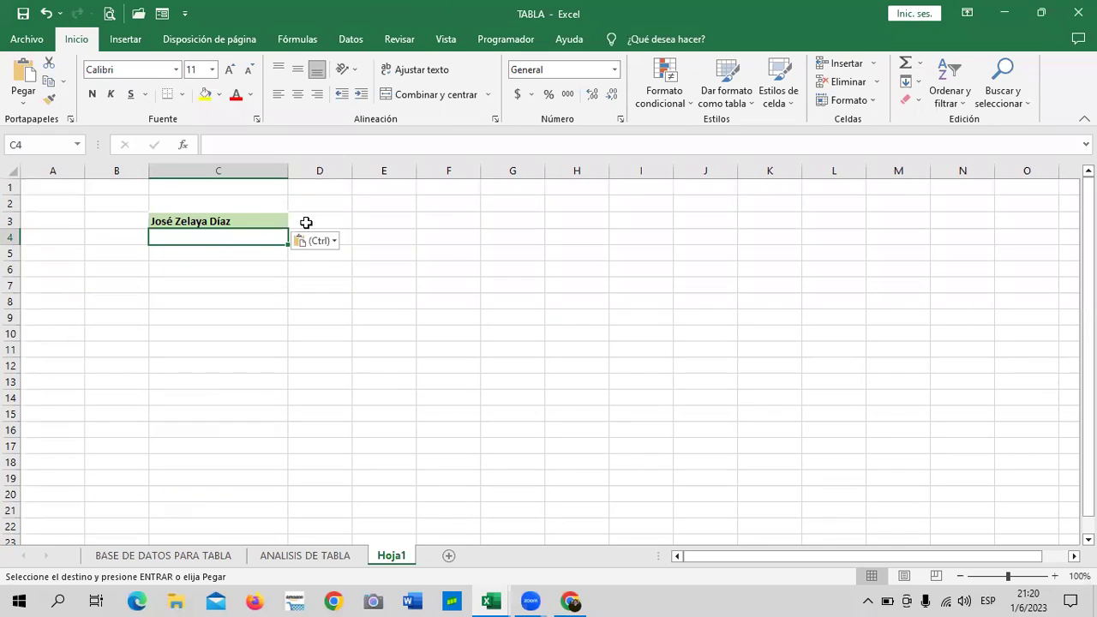
drag(243, 314, 241, 302)
click(238, 232)
Copy the first vendor's filtered Pago total of 141,492.00 from C37
click(183, 556)
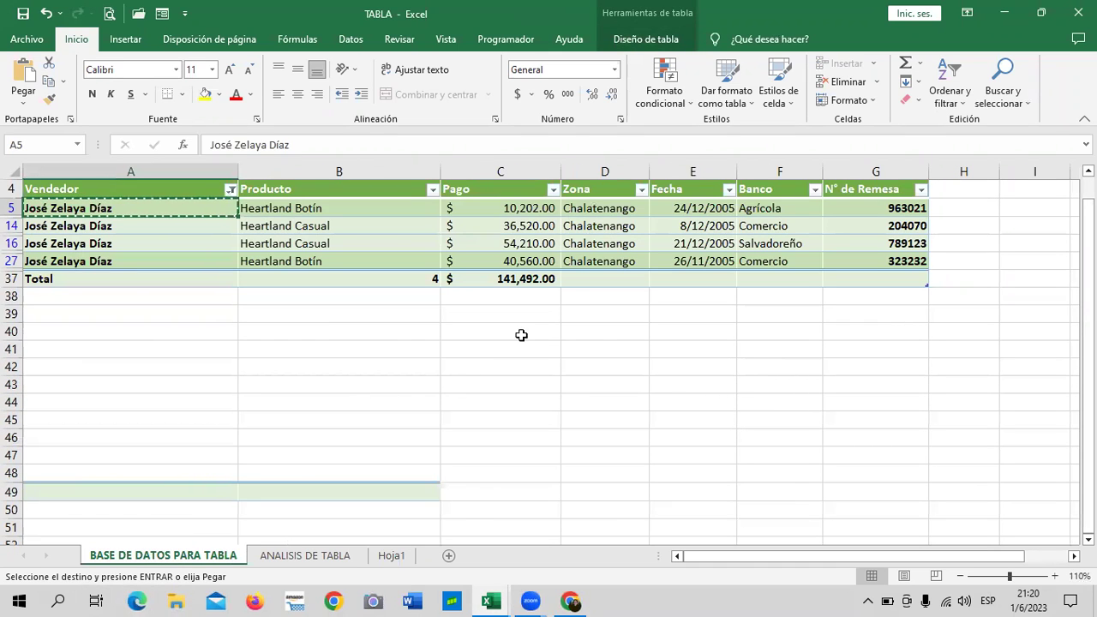
click(525, 278)
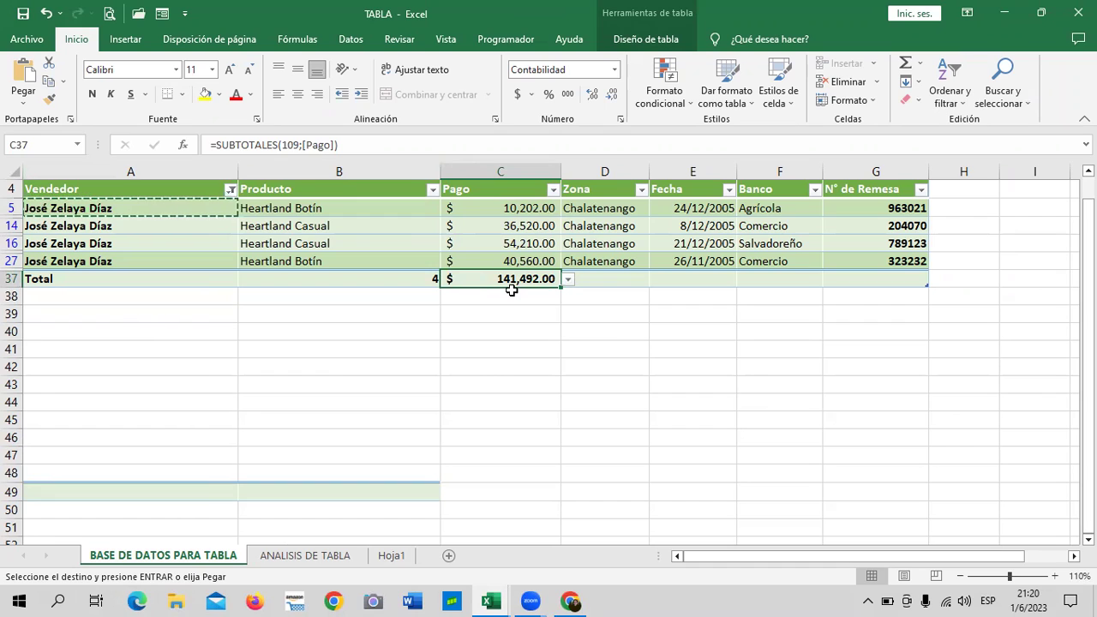
key(Escape)
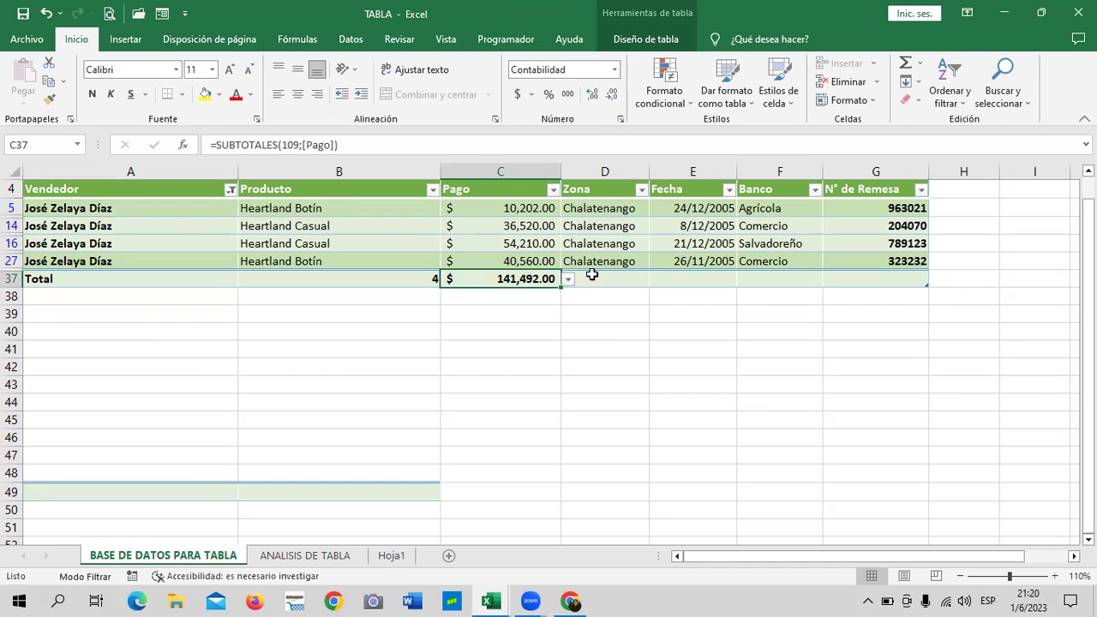
click(603, 338)
click(527, 278)
right_click(510, 278)
click(549, 212)
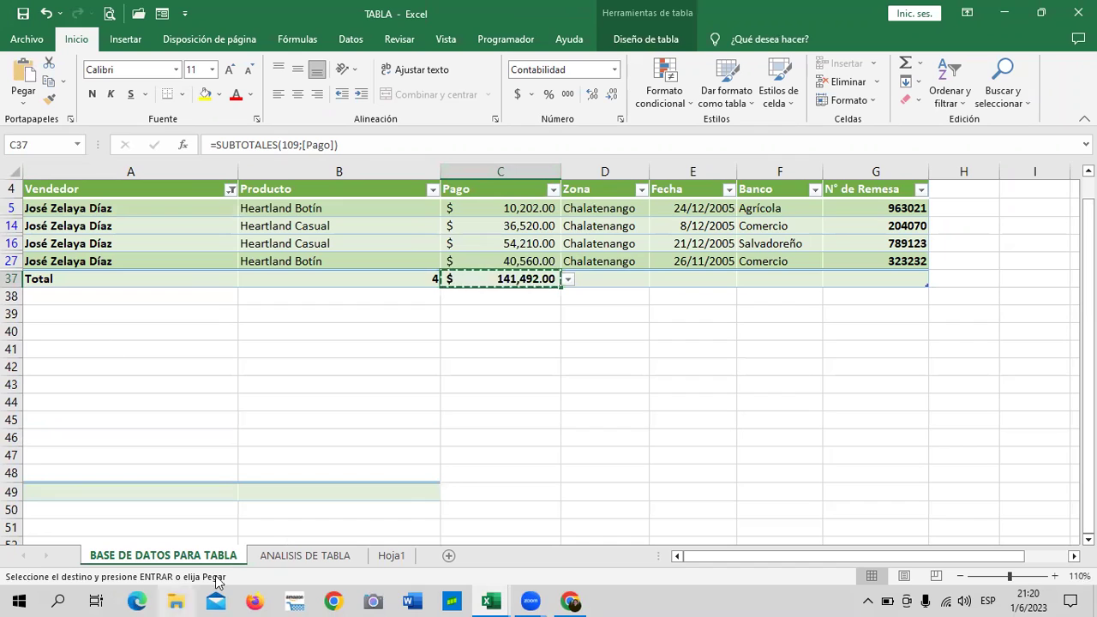
Paste the subtotal into Hoja1 C4 and check its SUBTOTALES formula before returning
click(407, 557)
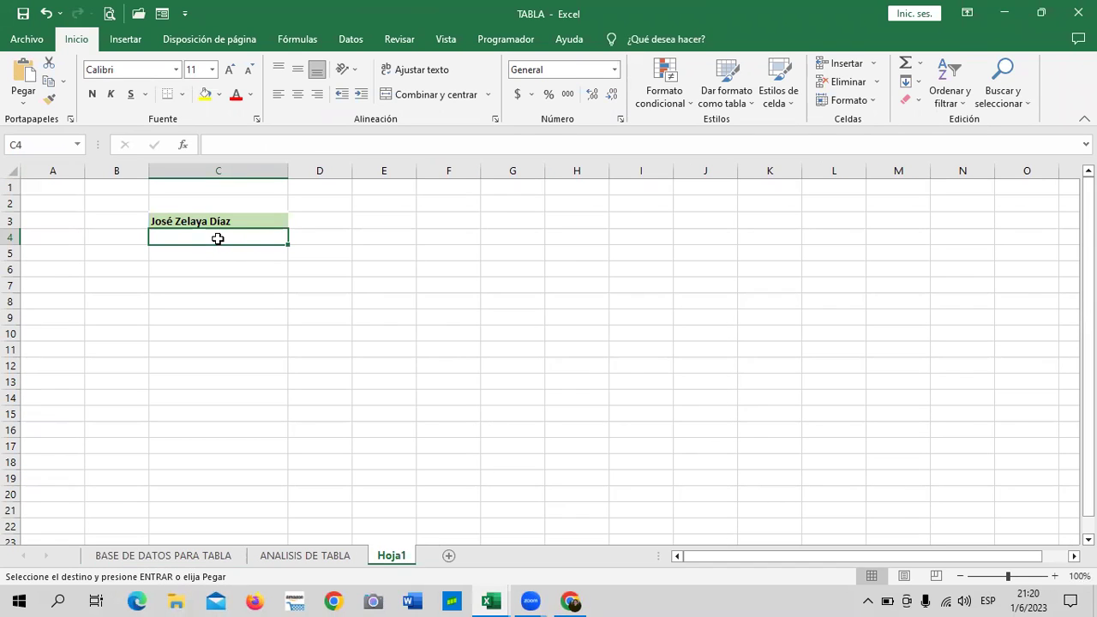
key(ctrl+v)
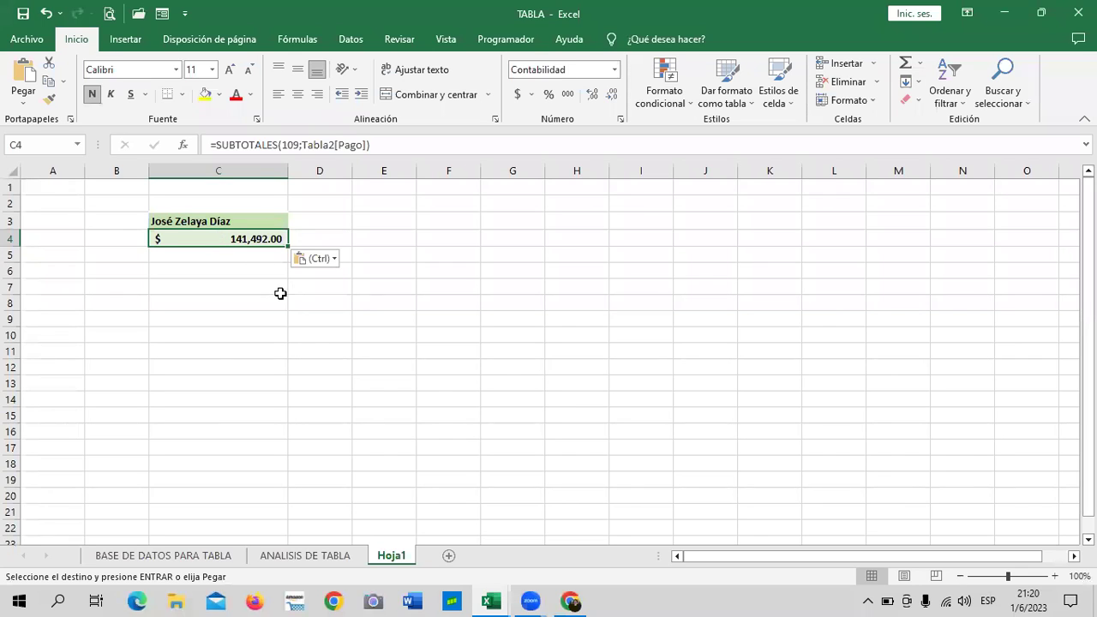
click(347, 300)
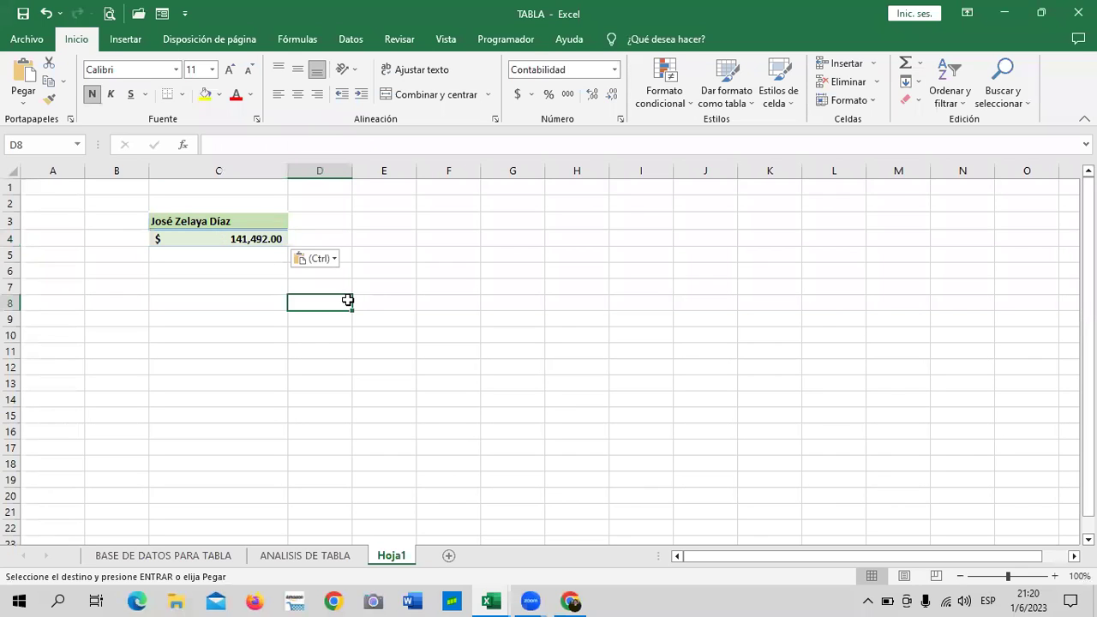
click(420, 246)
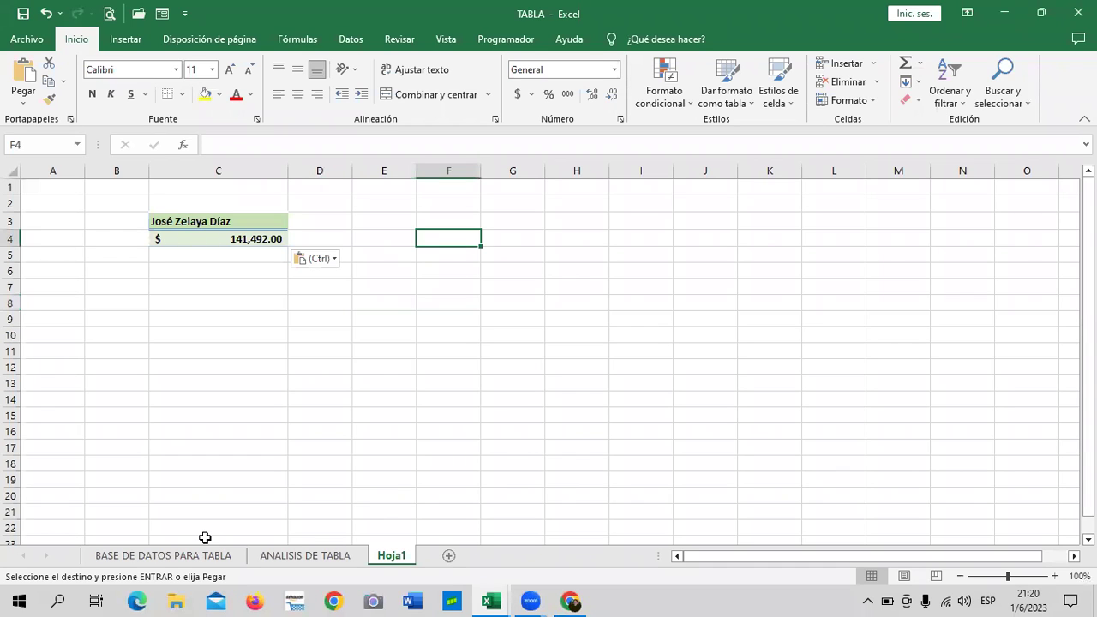
click(233, 238)
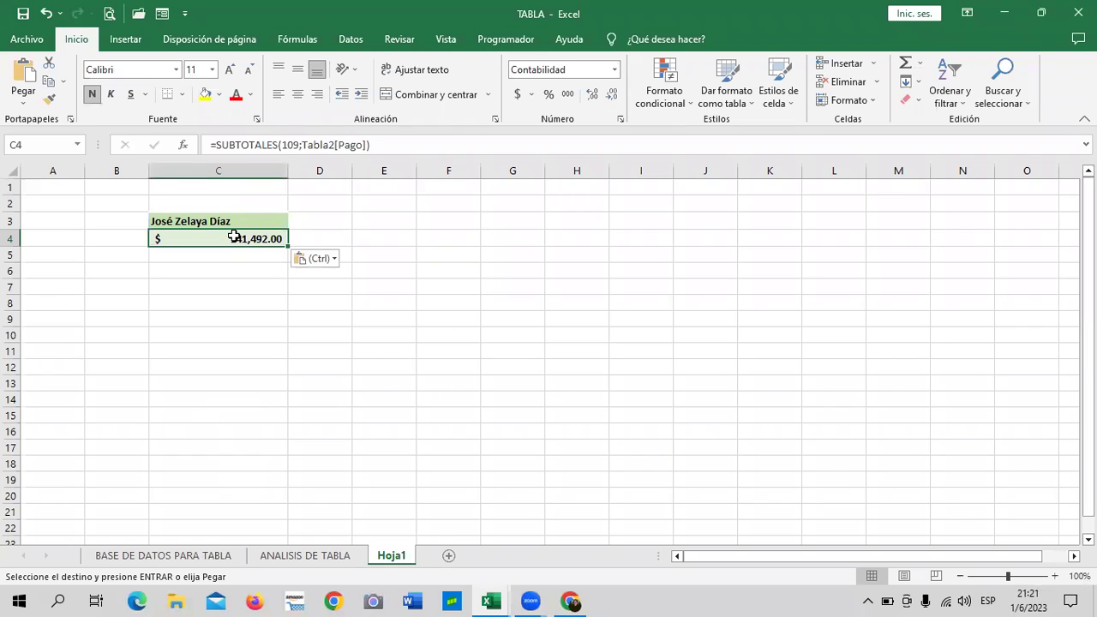
click(116, 554)
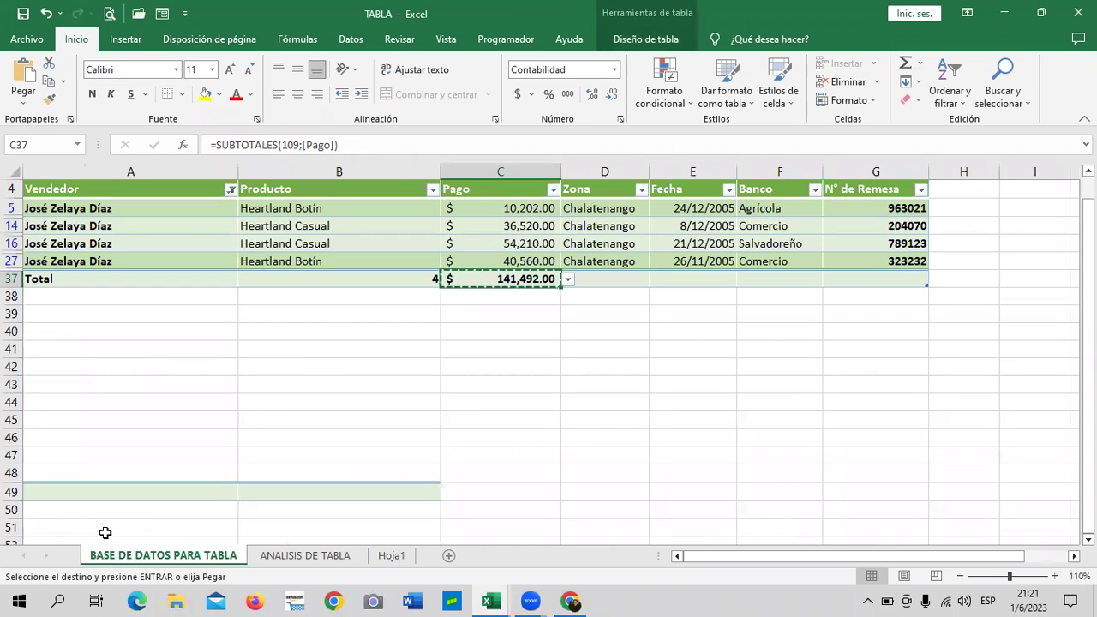
Tick (Seleccionar todo) in the Vendedor filter and scroll through all 32 restored rows
key(Escape)
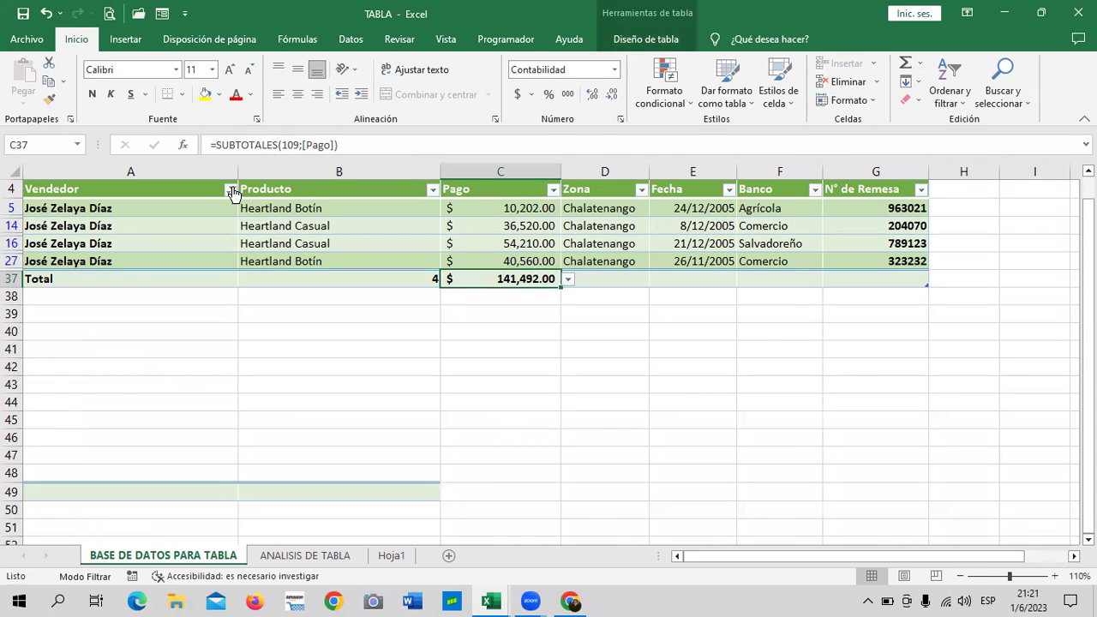
click(230, 190)
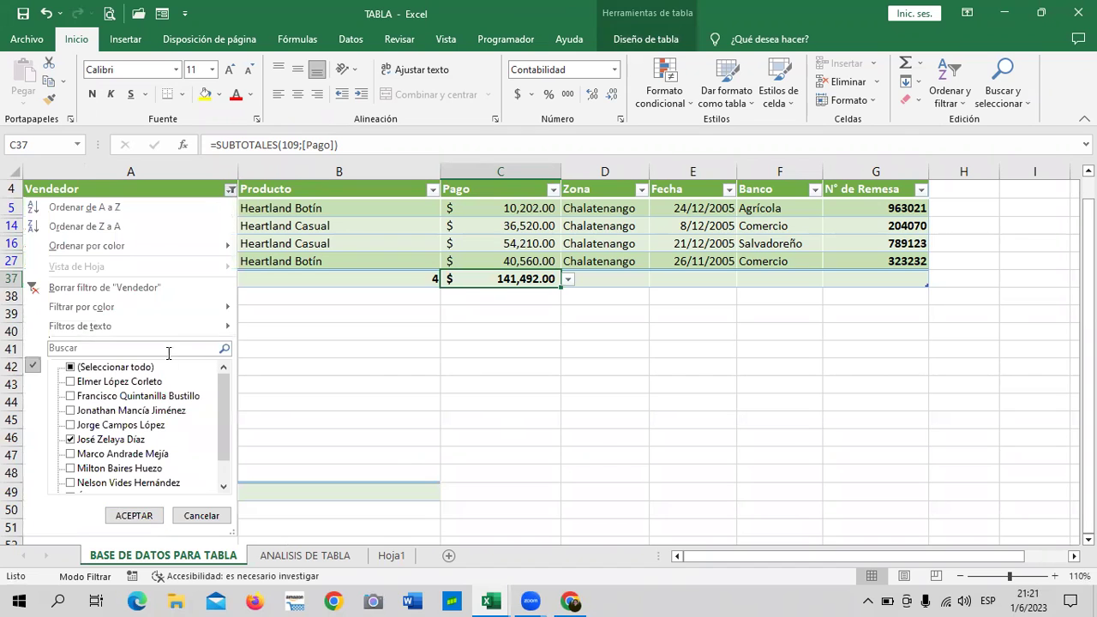
click(96, 367)
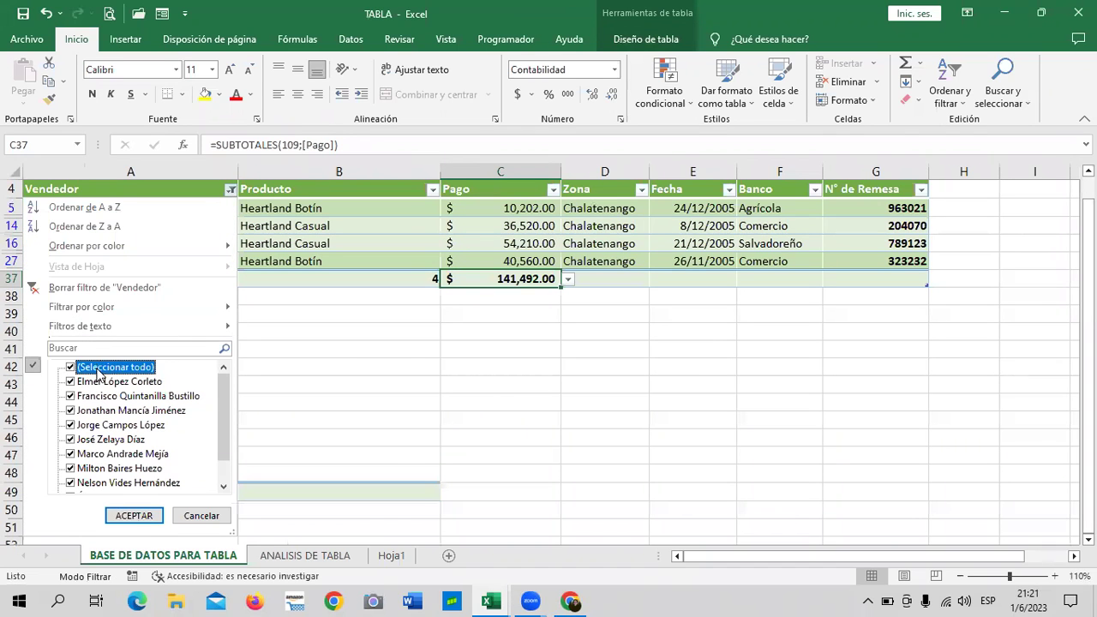
click(133, 515)
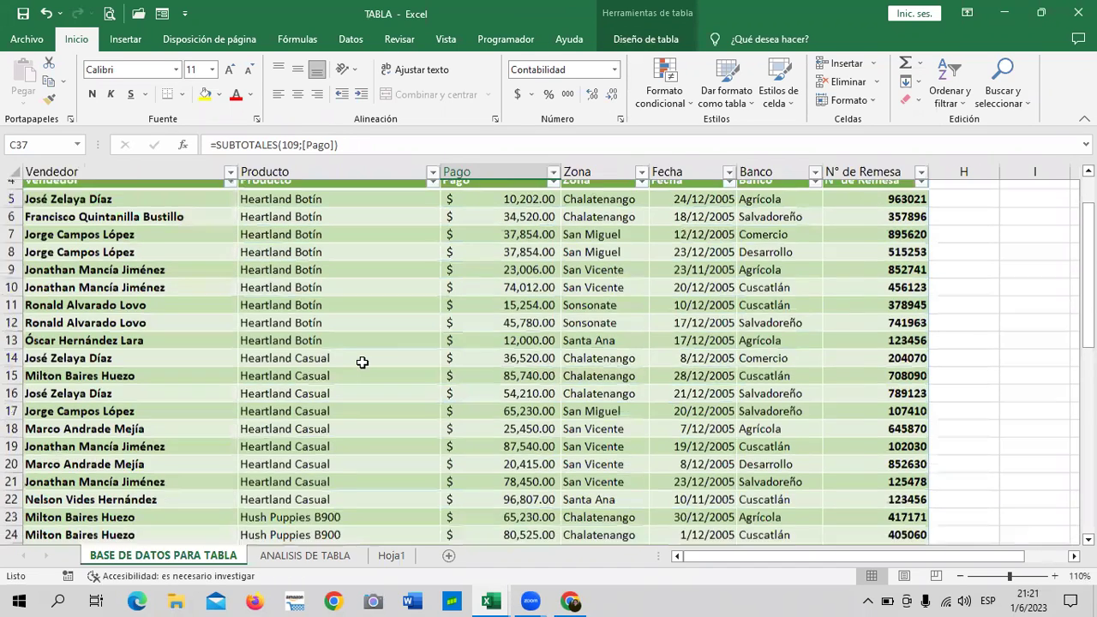
scroll(363, 360, down, 7)
scroll(363, 306, down, 1)
click(506, 418)
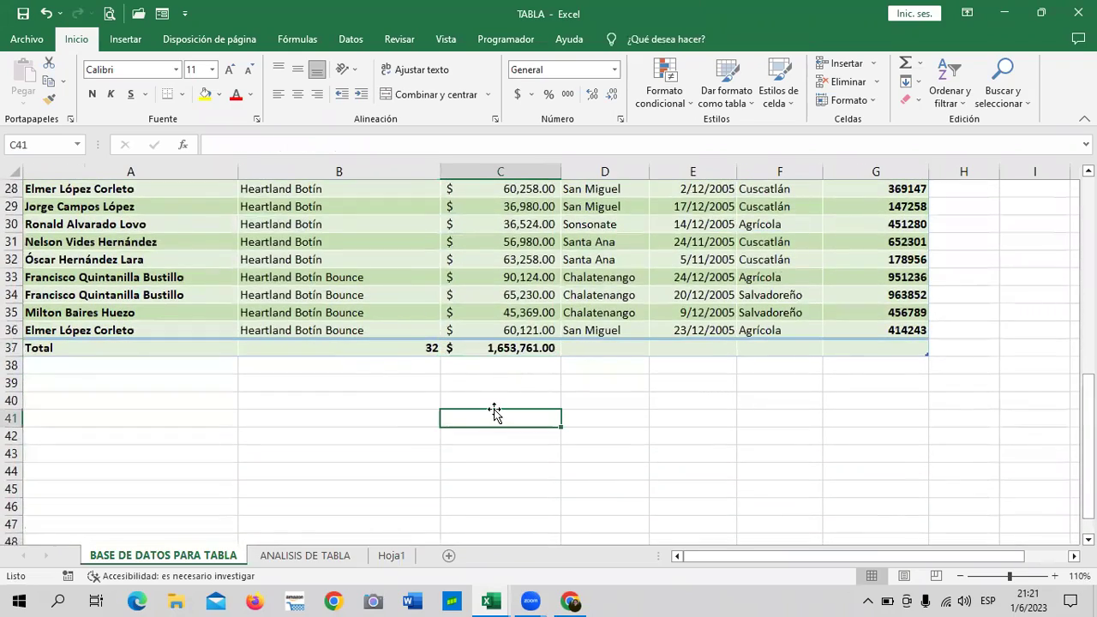
scroll(134, 411, up, 3)
scroll(106, 268, up, 3)
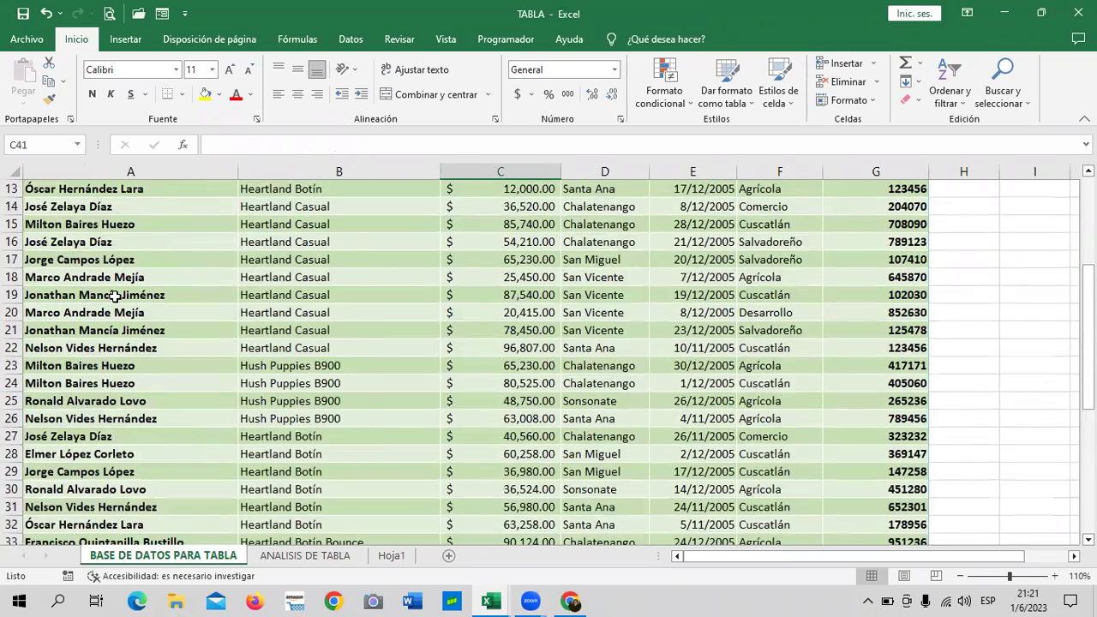
scroll(93, 291, up, 1)
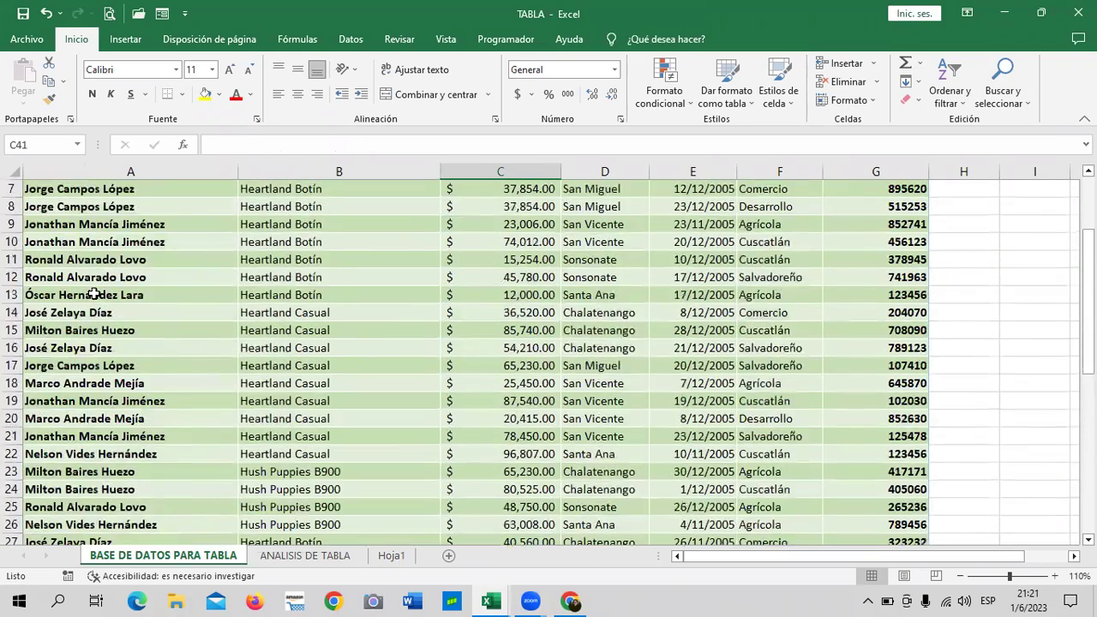
click(118, 224)
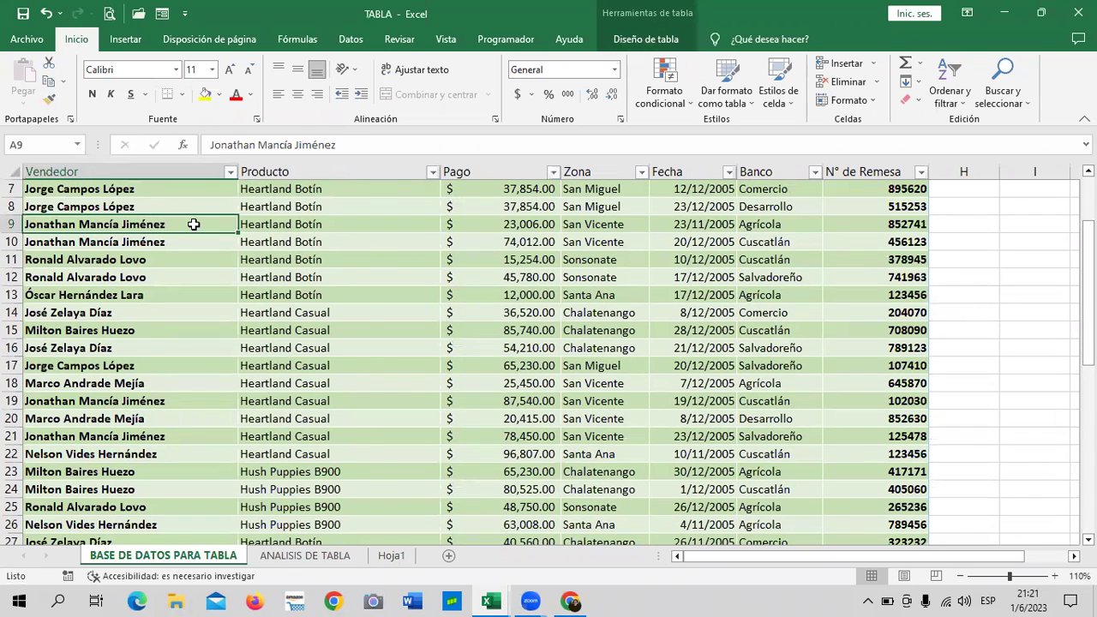
Copy the vendor name from A9 into Hoja1 D3, widening column D to fit it
right_click(194, 225)
click(221, 214)
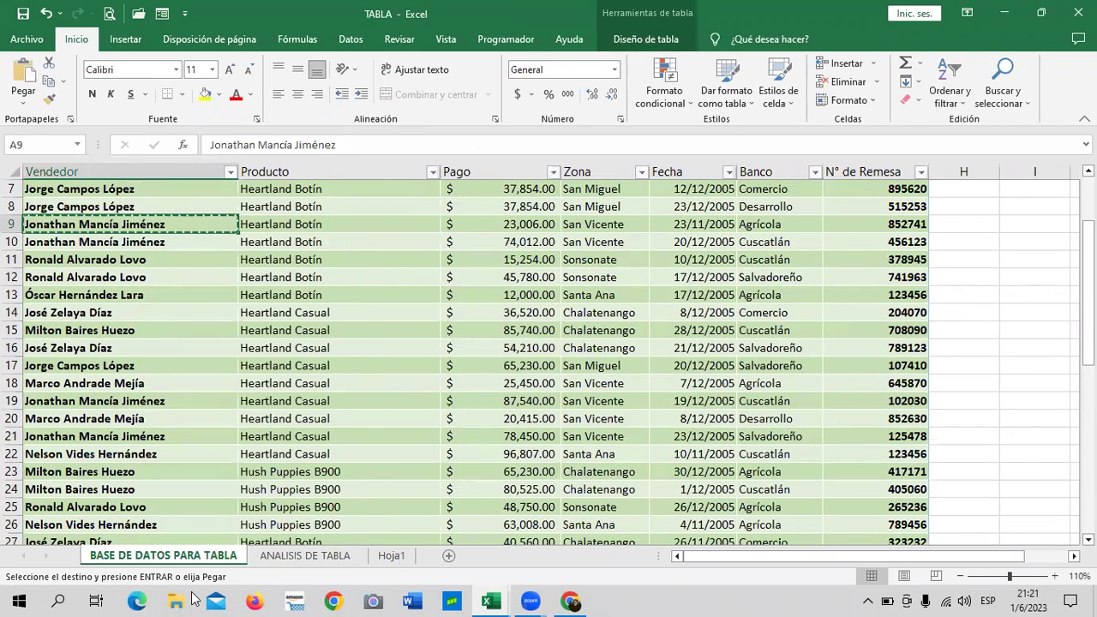
click(397, 555)
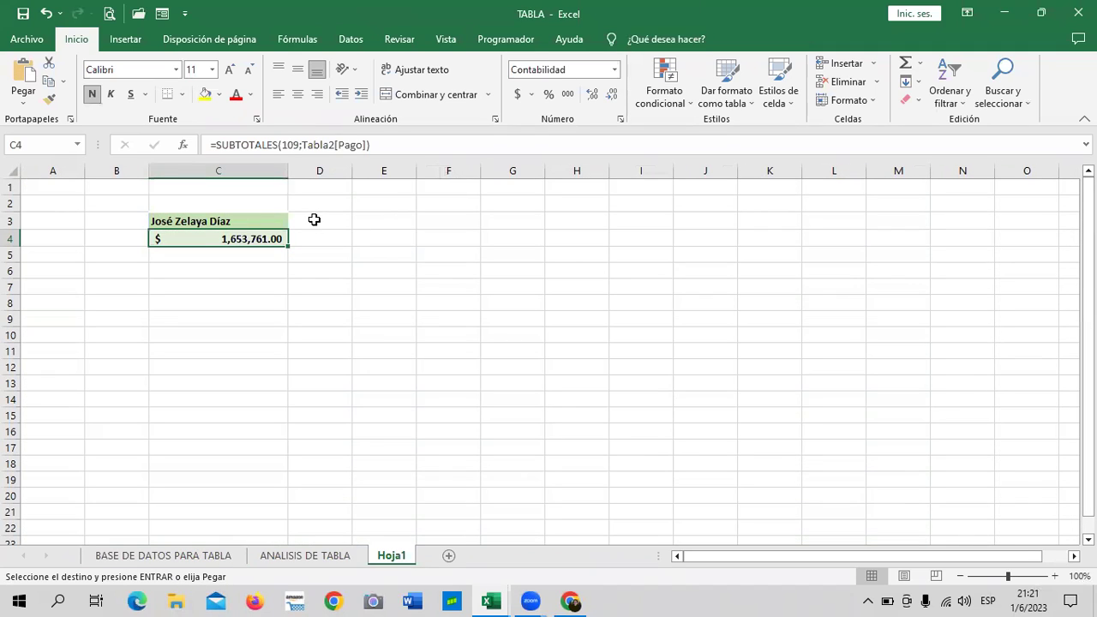
drag(351, 171, 418, 170)
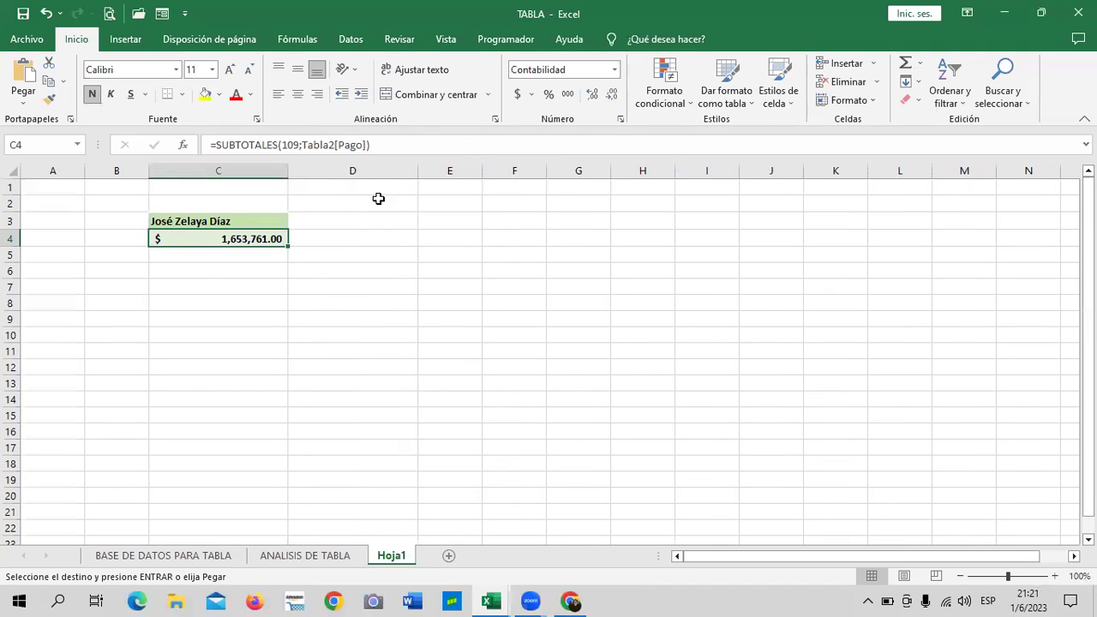
click(350, 220)
key(ctrl+v)
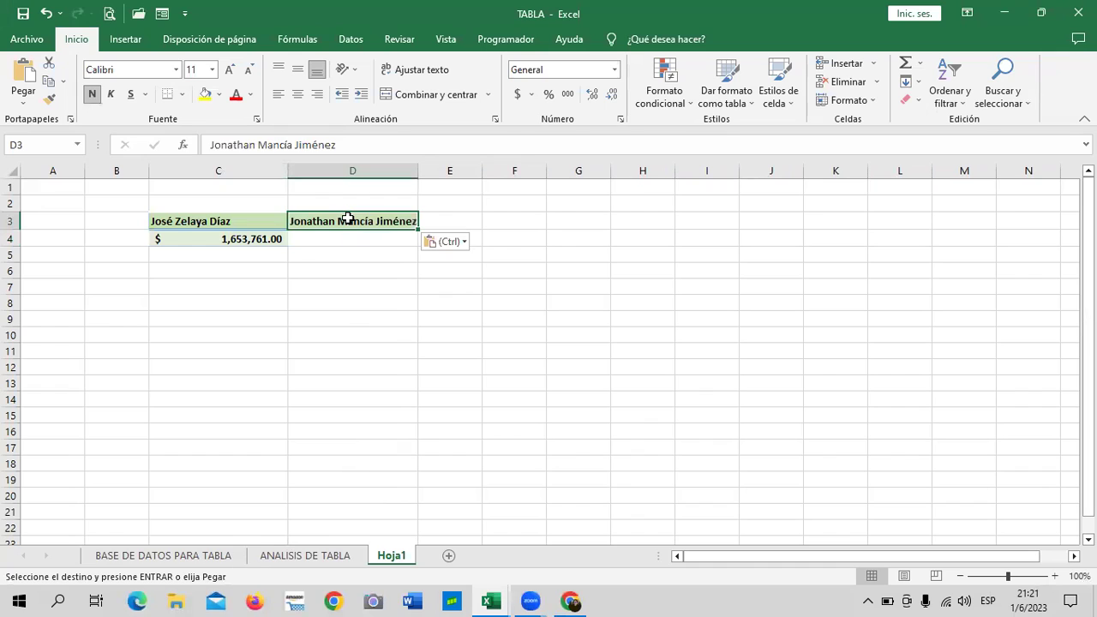
click(358, 354)
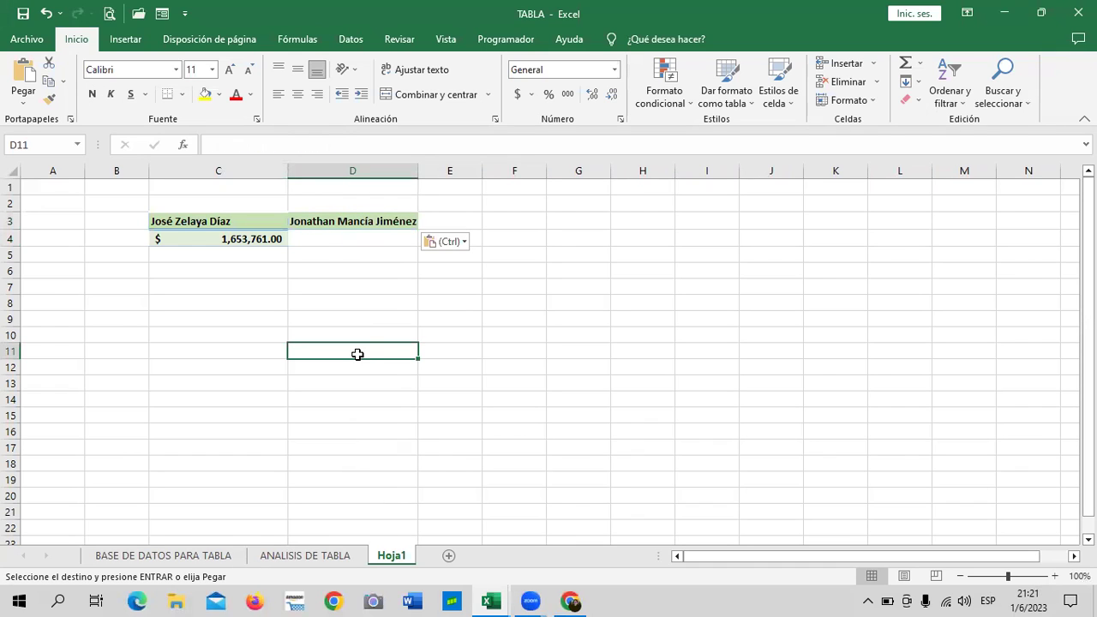
click(237, 240)
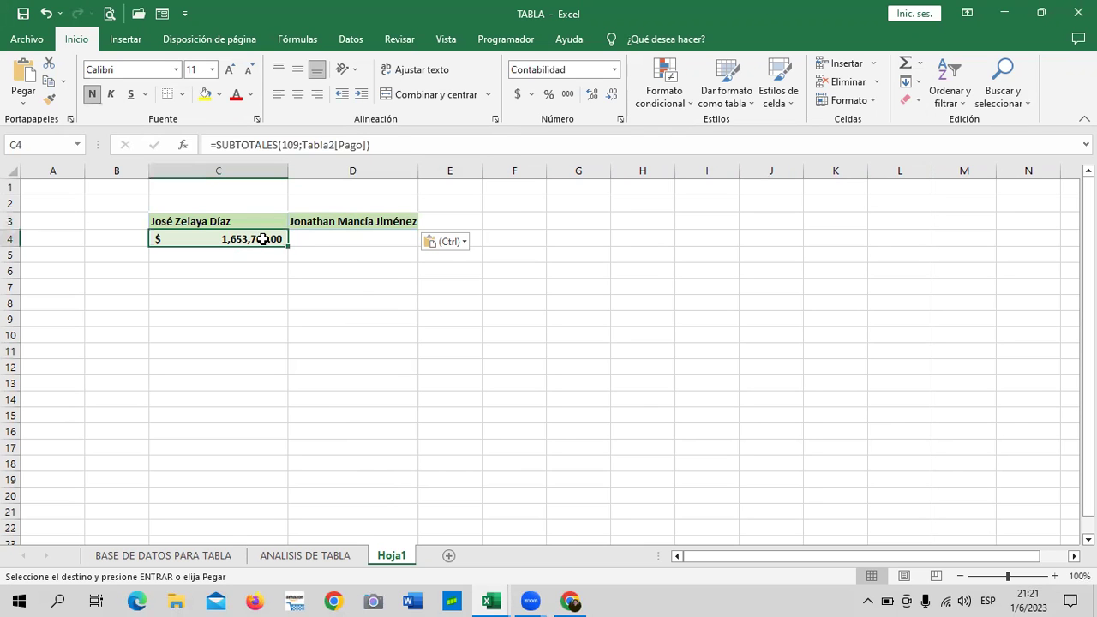
click(158, 556)
key(Escape)
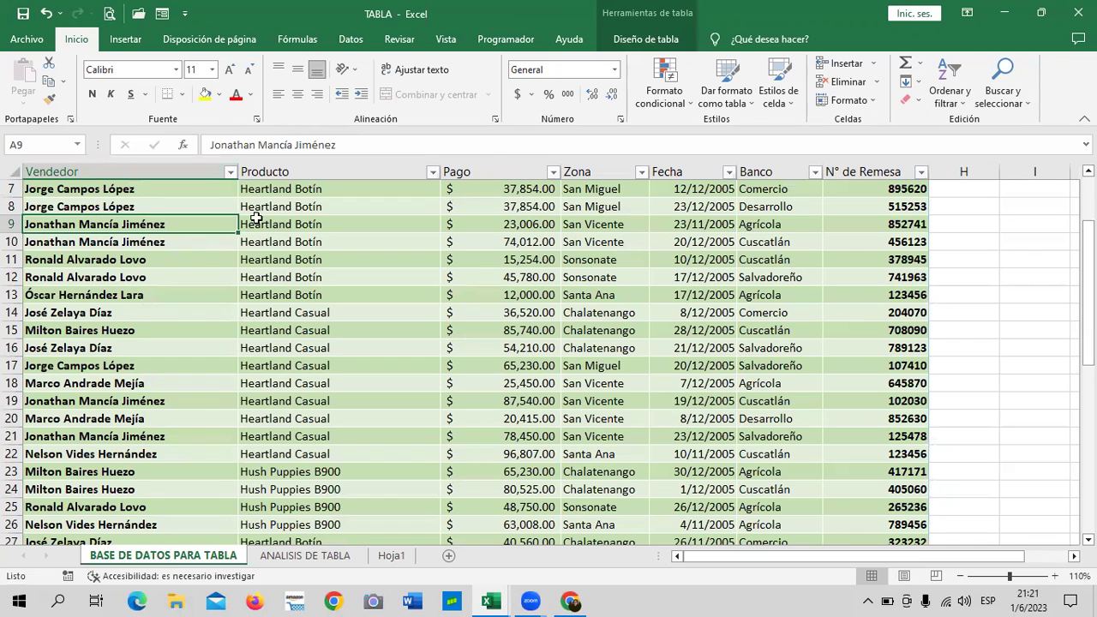
click(74, 312)
scroll(231, 352, down, 4)
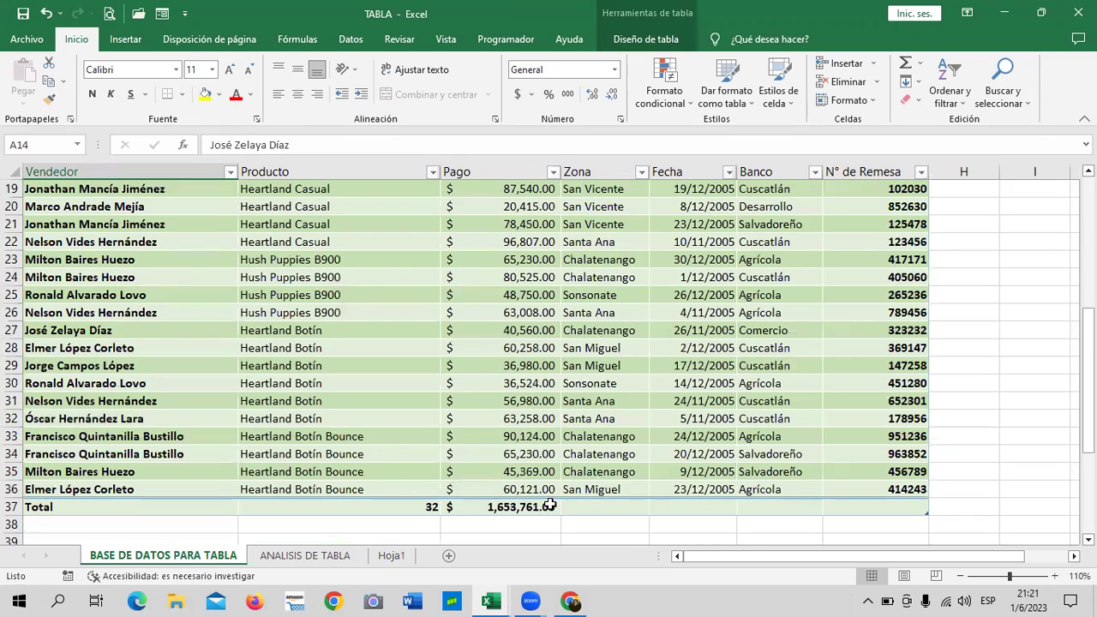
click(510, 509)
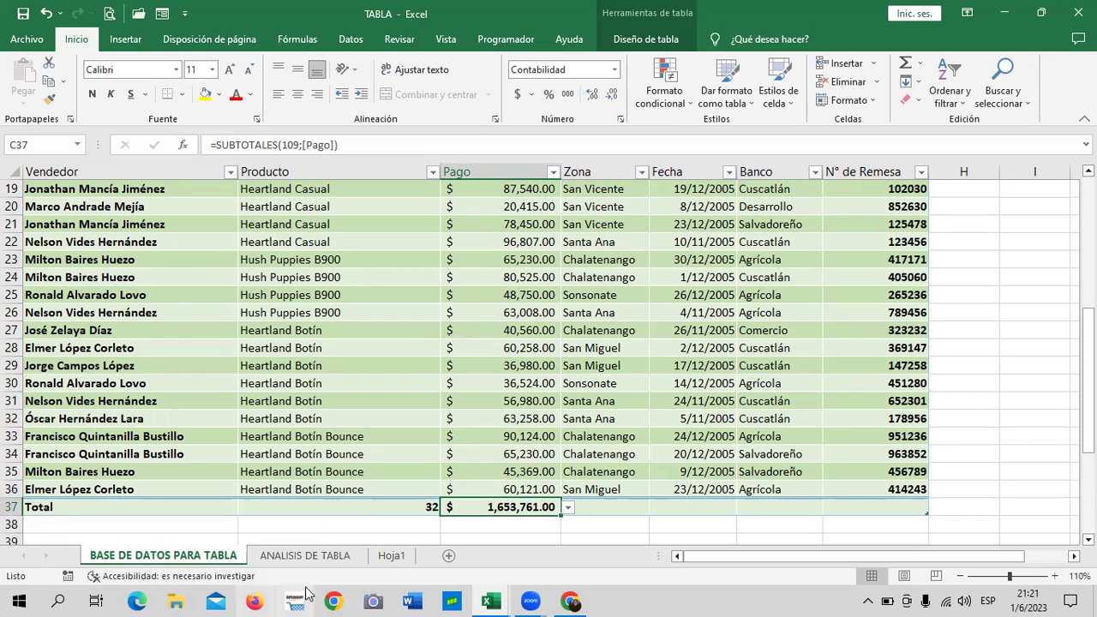
click(393, 556)
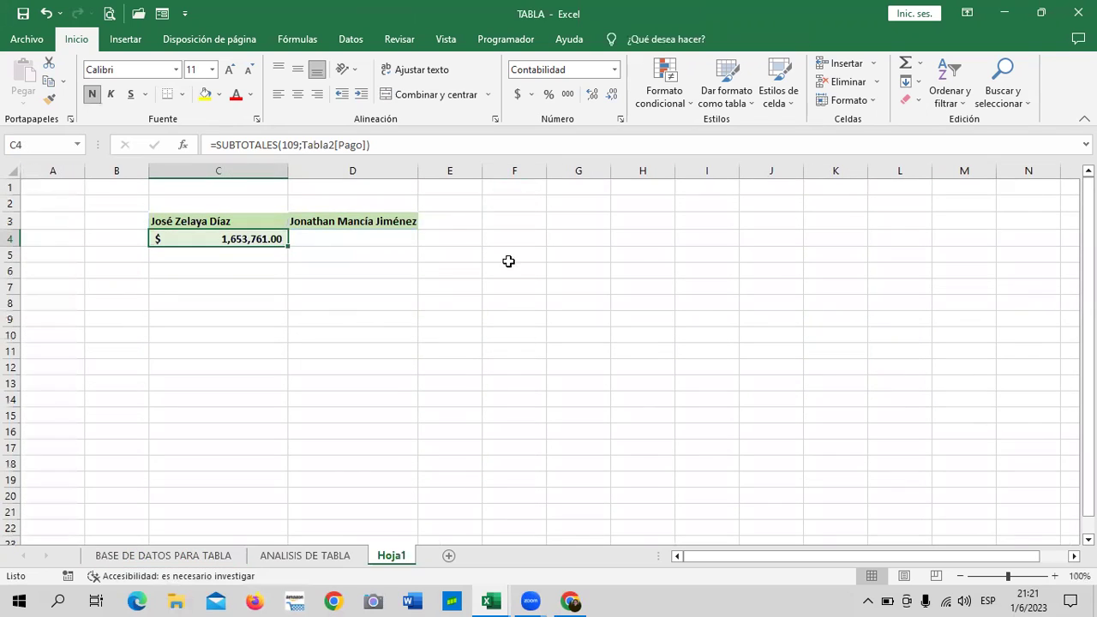
click(355, 338)
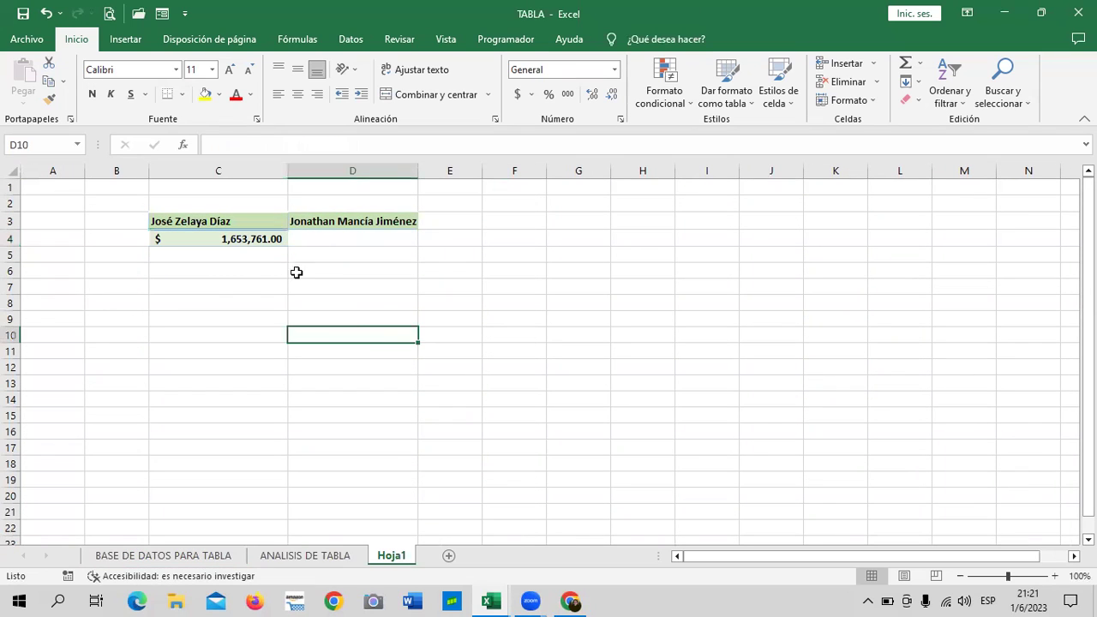
click(259, 239)
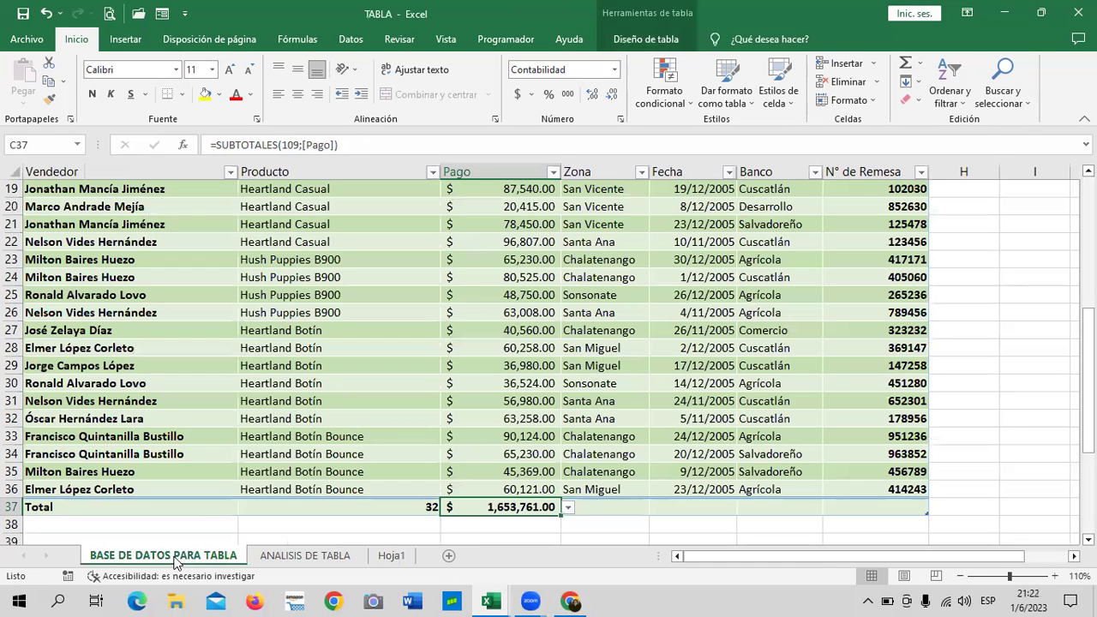
click(163, 556)
scroll(350, 346, up, 3)
scroll(350, 346, up, 3)
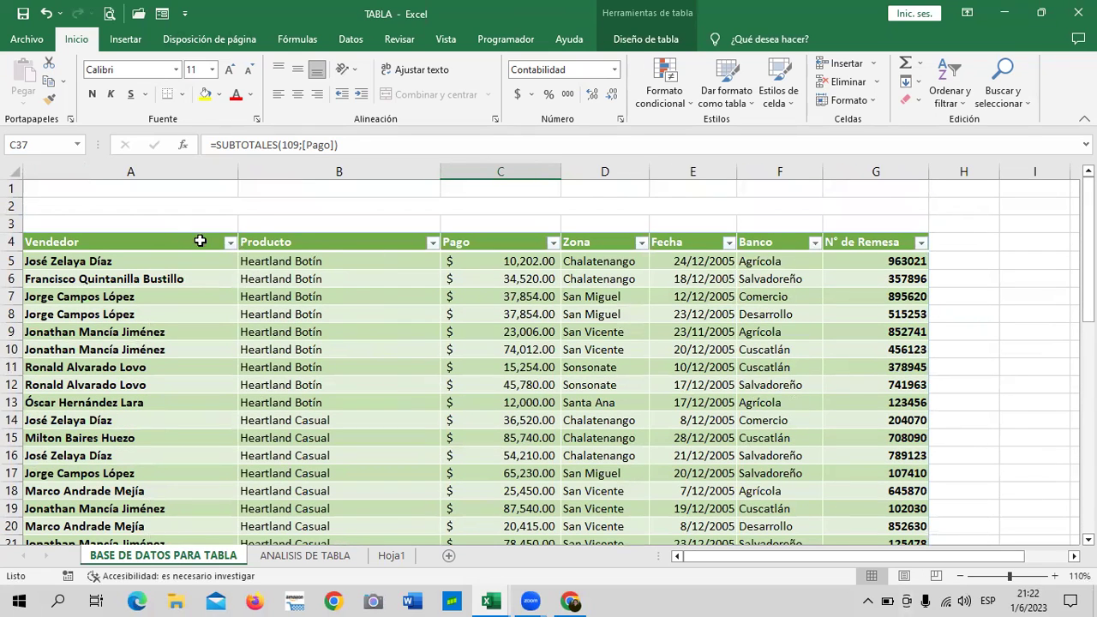
Filter Vendedor to the first vendor only and select his 141,492.00 Pago total
click(229, 242)
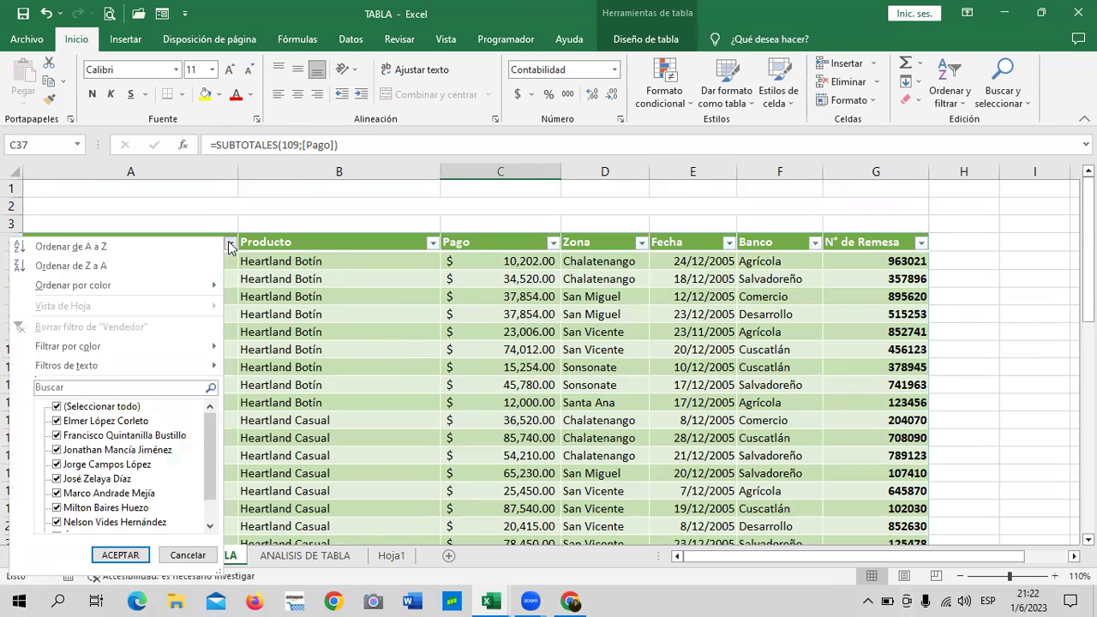
click(114, 408)
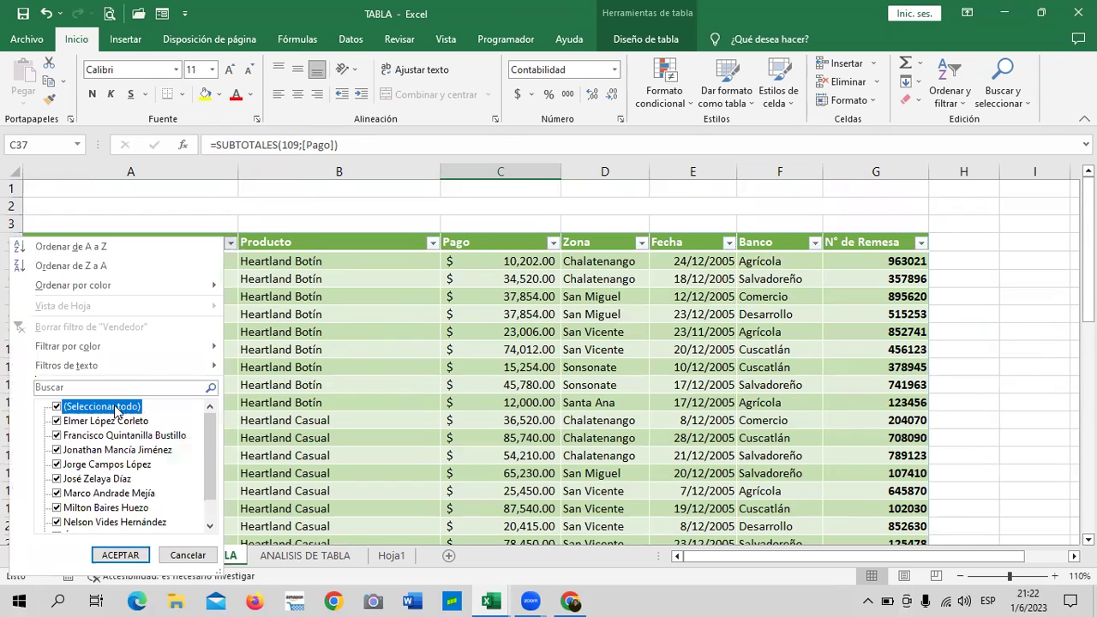
click(73, 480)
click(120, 556)
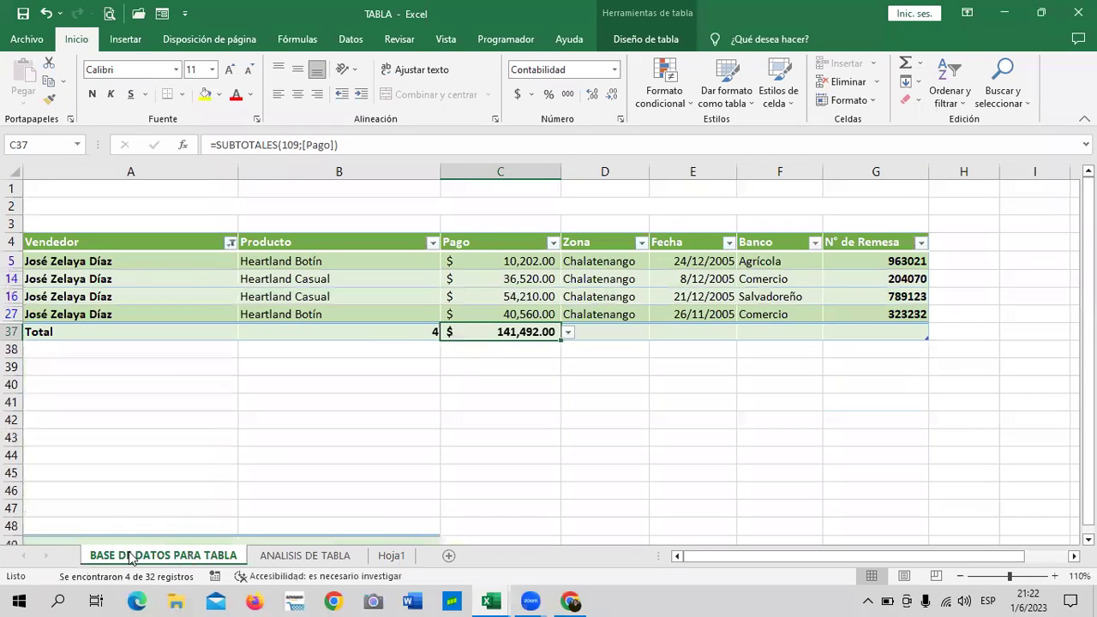
click(574, 431)
Copy the 141,492.00 Pago total and delete the old formula from Hoja1 C4
click(497, 334)
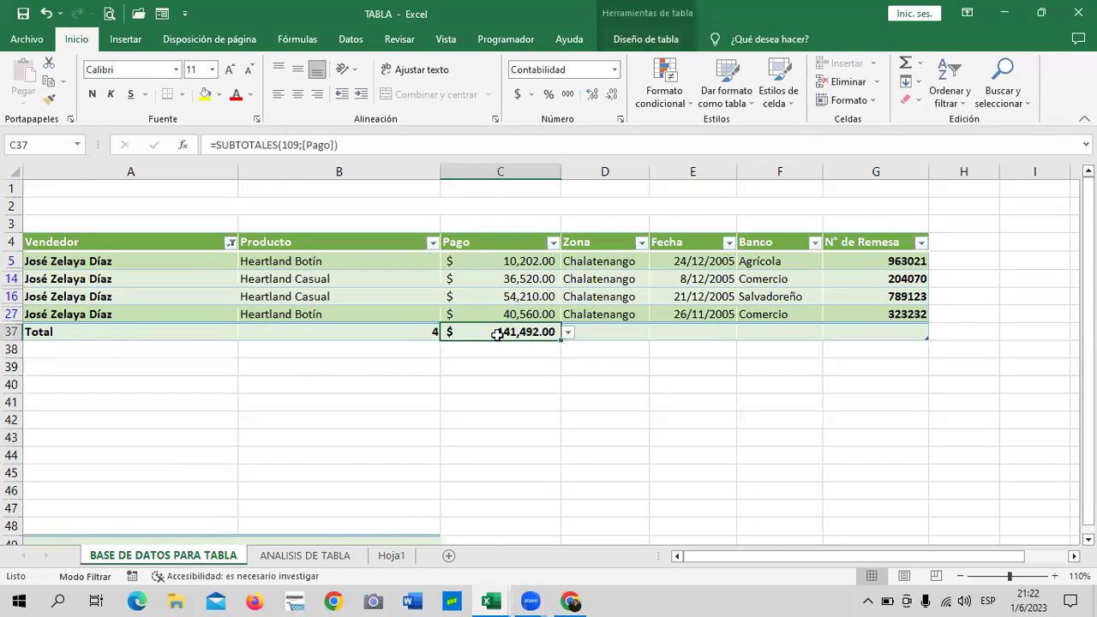
right_click(497, 334)
click(559, 212)
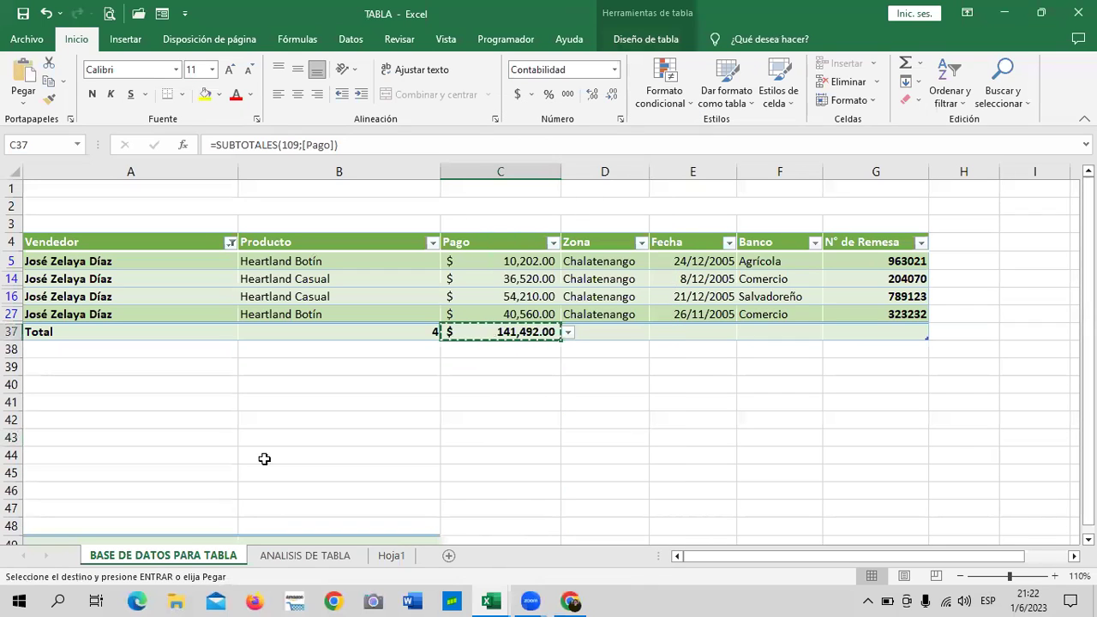
click(391, 555)
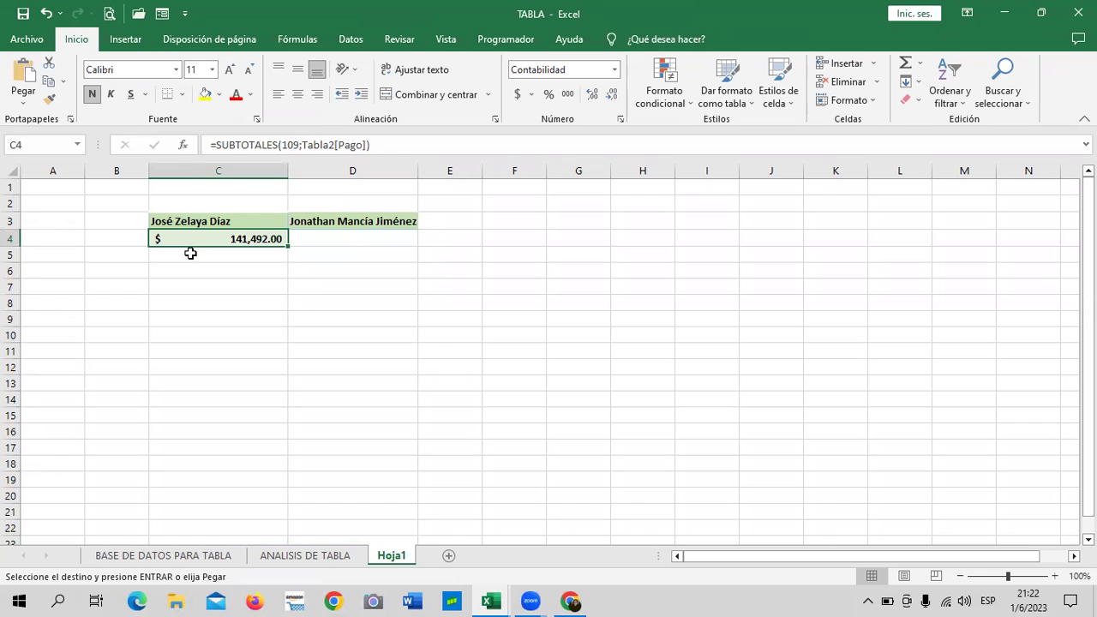
key(Escape)
key(Delete)
right_click(213, 244)
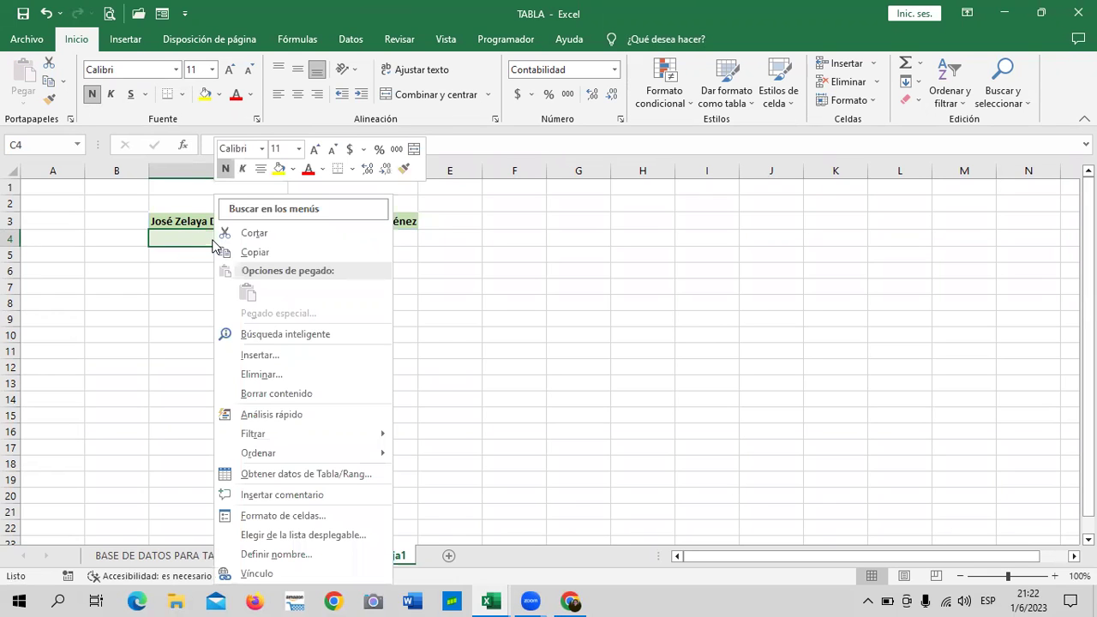
click(520, 332)
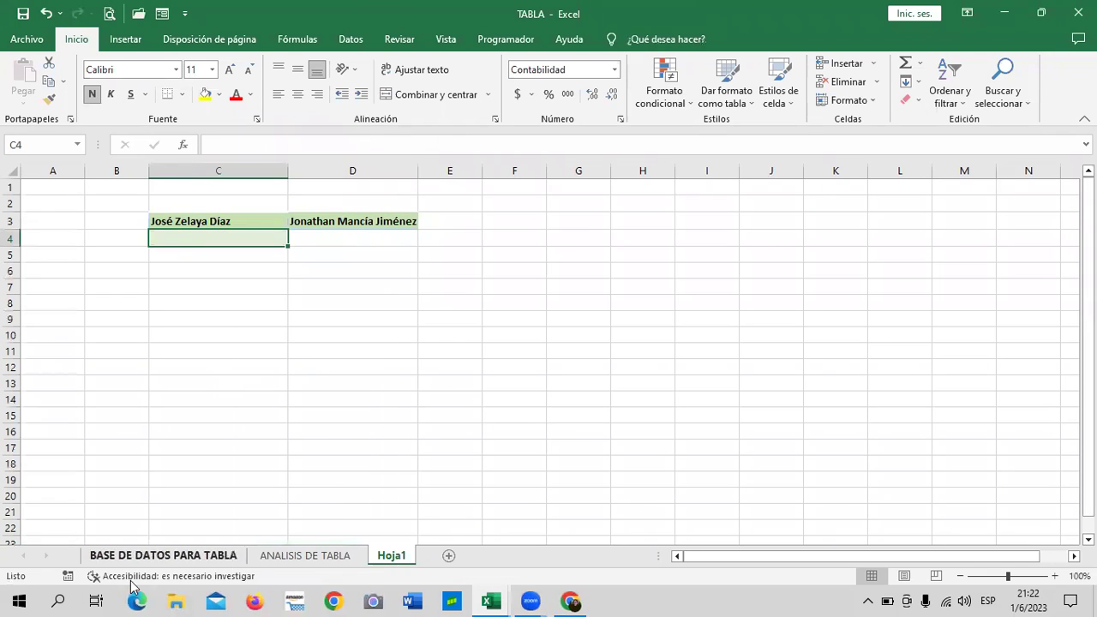
Recopy the 141,492.00 total and paste it into C4 as values only
click(178, 557)
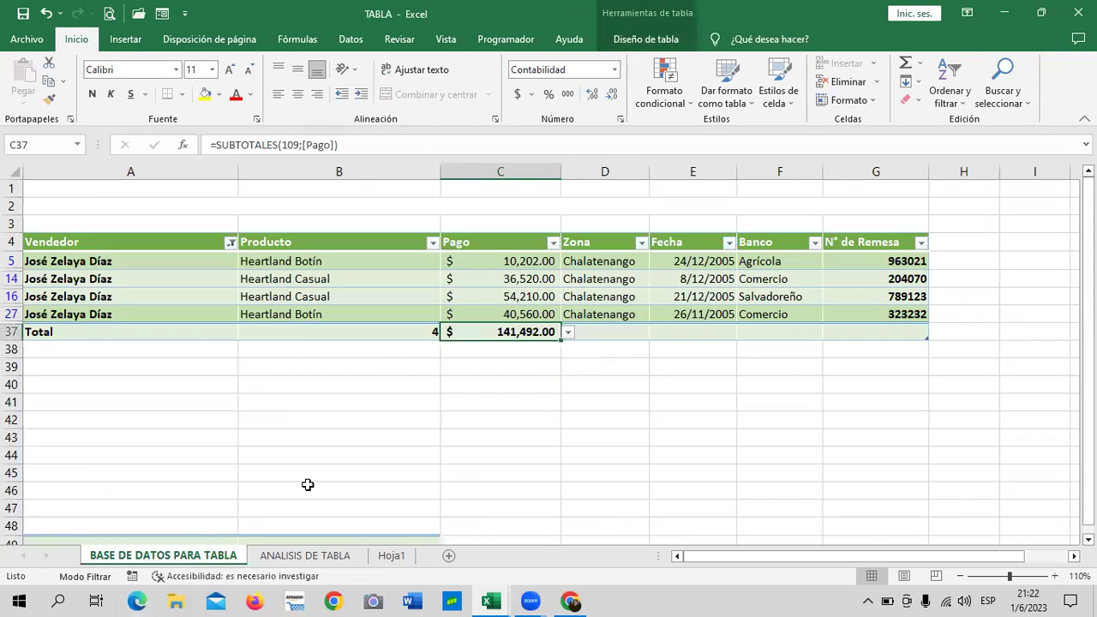
right_click(520, 332)
click(562, 212)
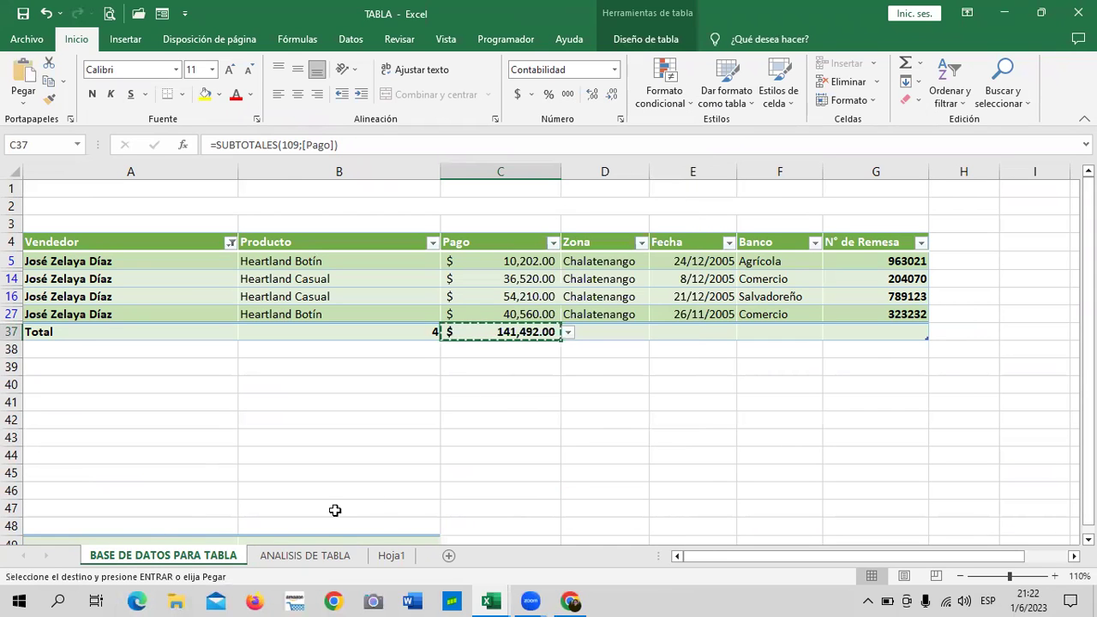
click(392, 556)
right_click(262, 240)
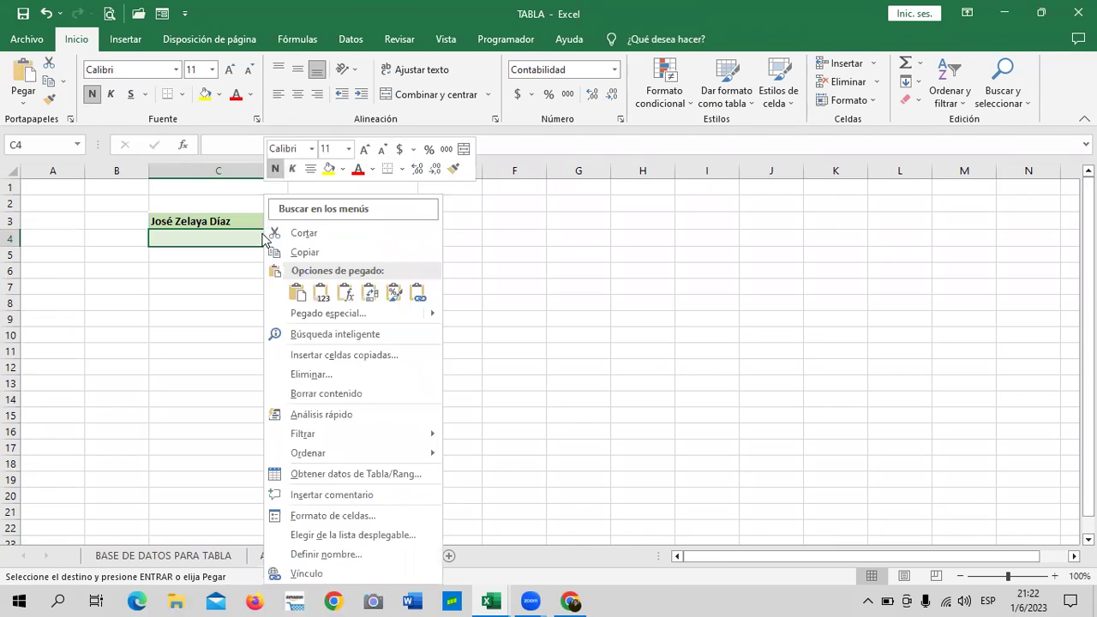
click(297, 293)
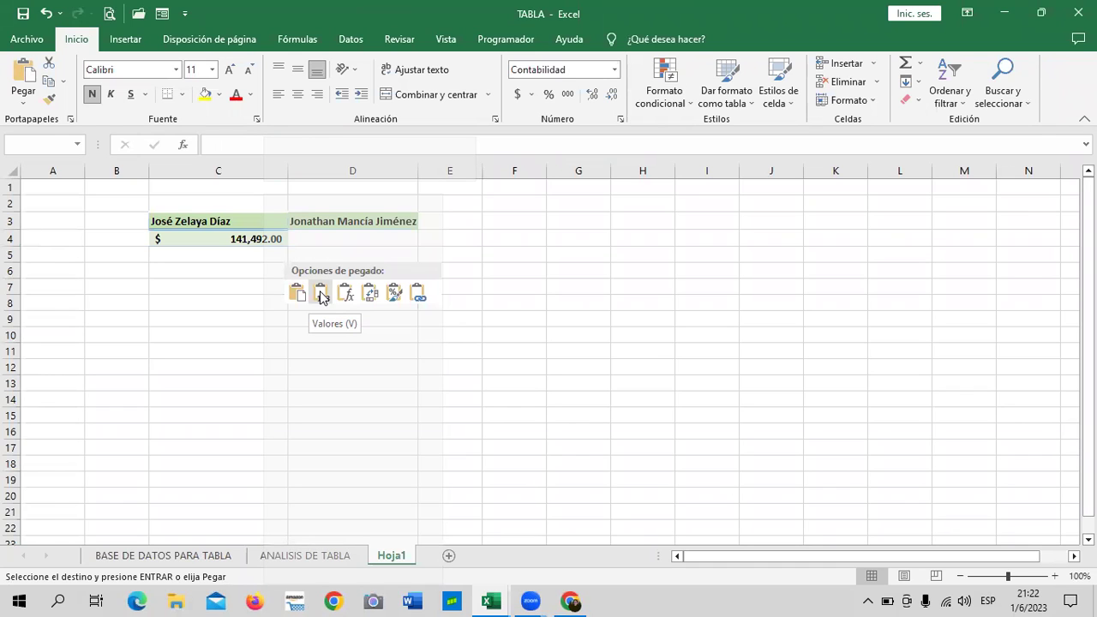
click(321, 294)
click(543, 384)
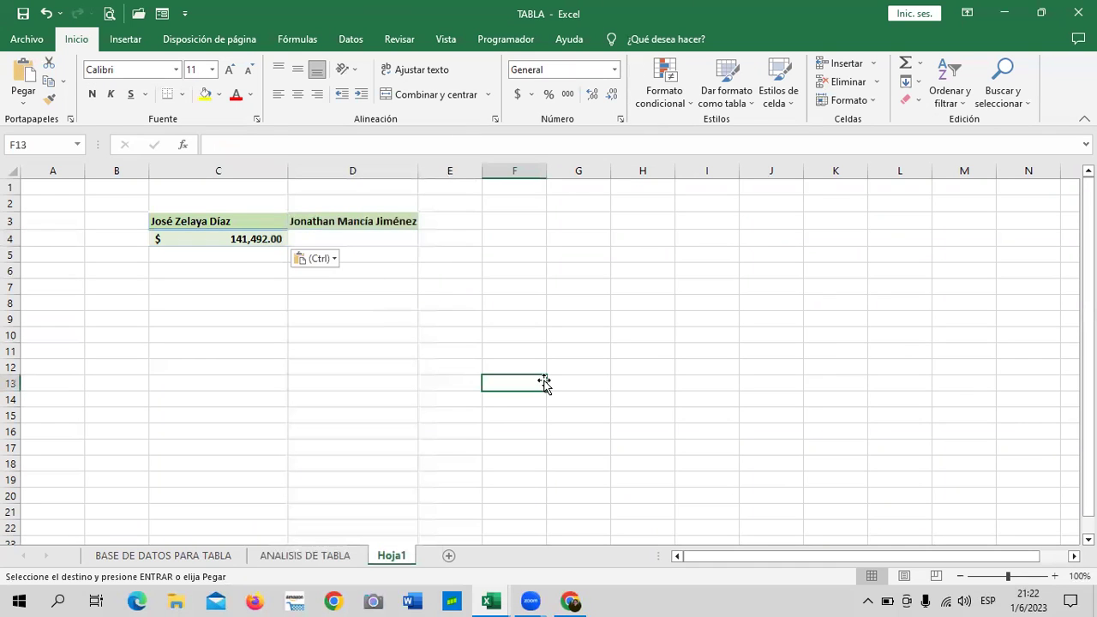
Select all vendors in the Vendedor filter and scroll to the 1,653,761.00 total
click(197, 557)
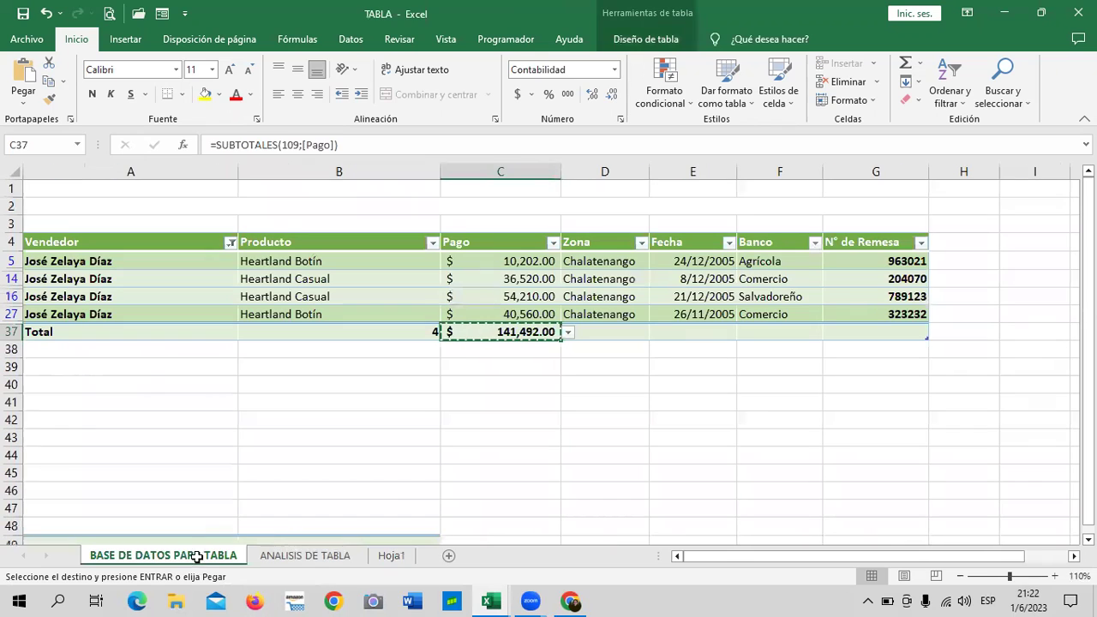
key(Escape)
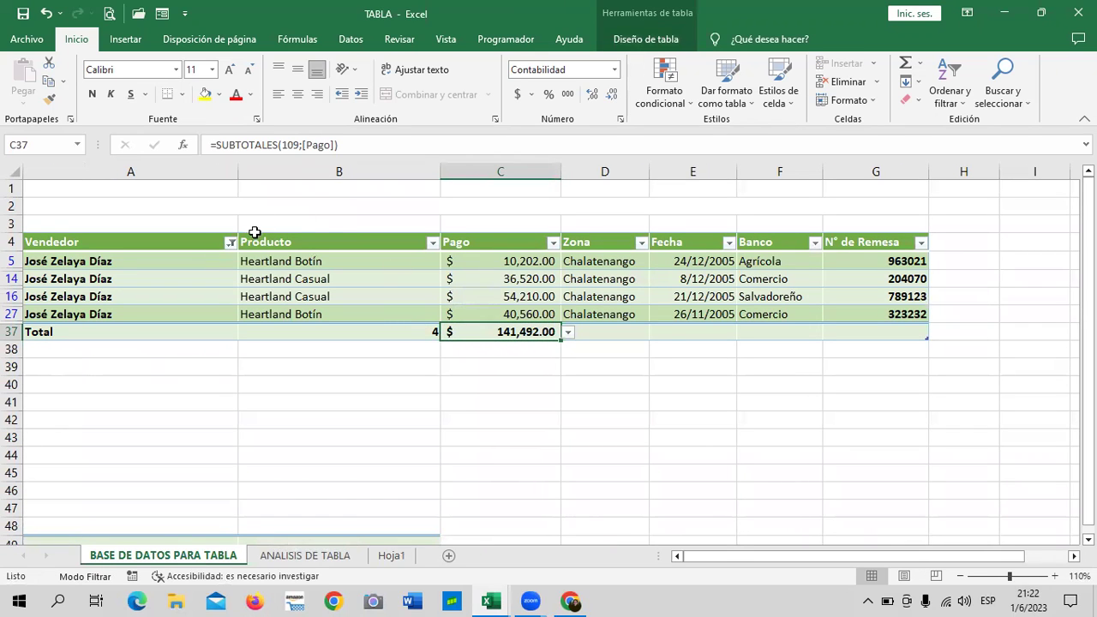
click(231, 243)
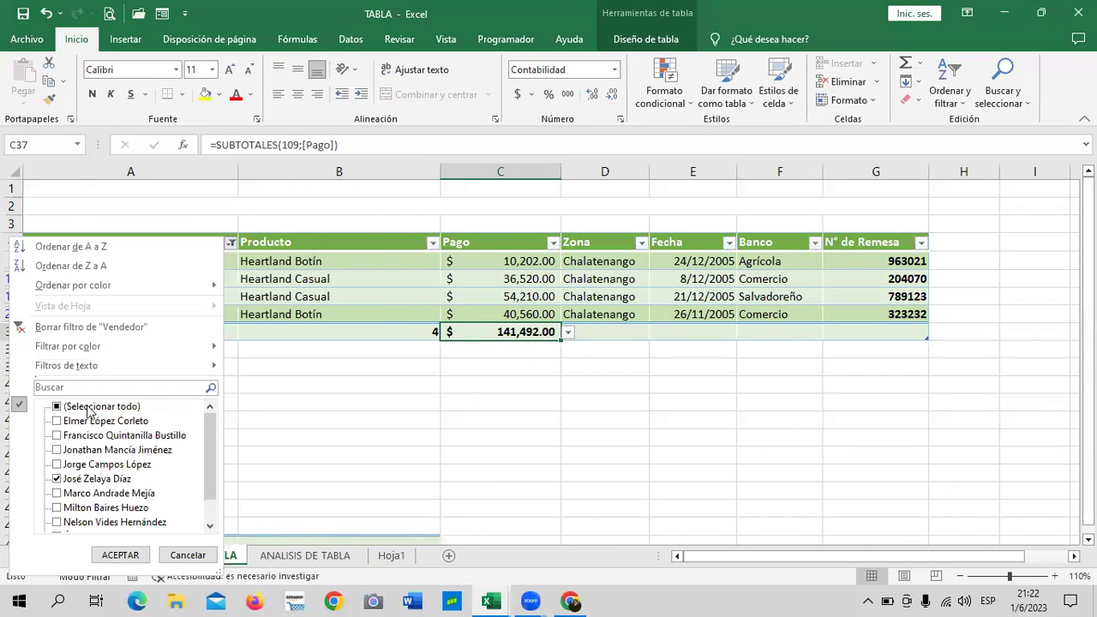
click(117, 556)
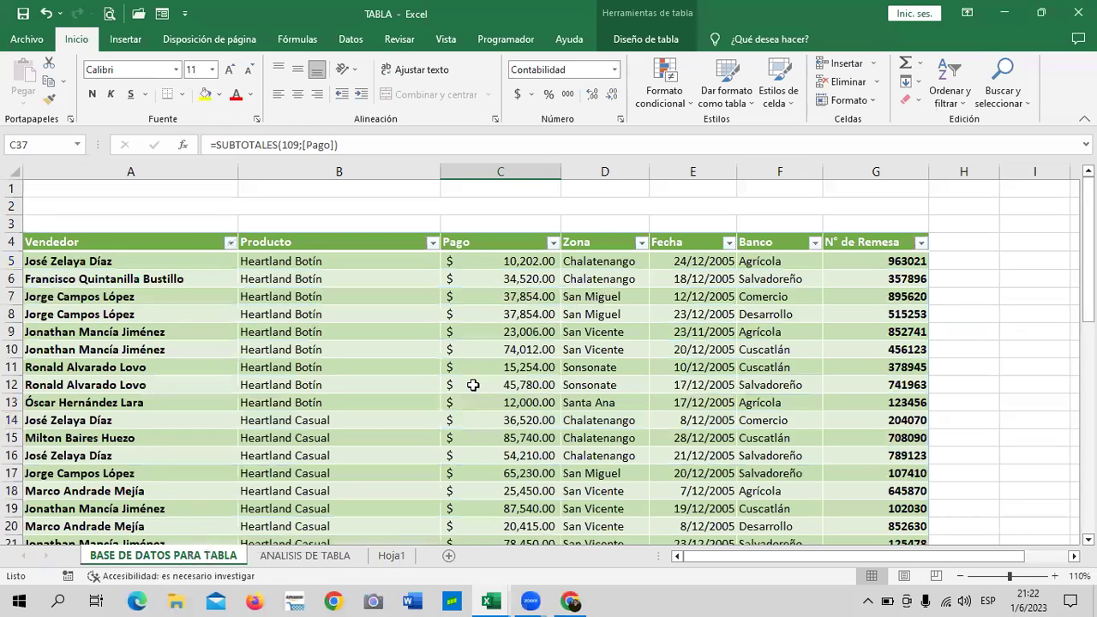
scroll(456, 381, down, 2)
scroll(457, 381, down, 4)
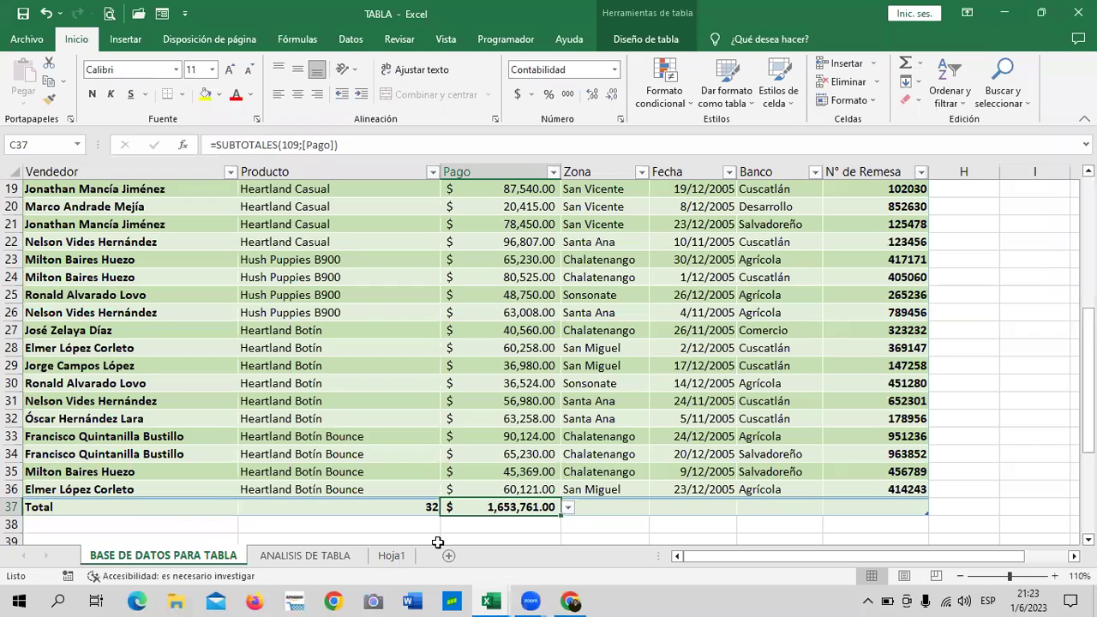
Confirm Hoja1 C4 holds the static value 141492, then return to the data sheet
click(393, 557)
drag(369, 320, 367, 304)
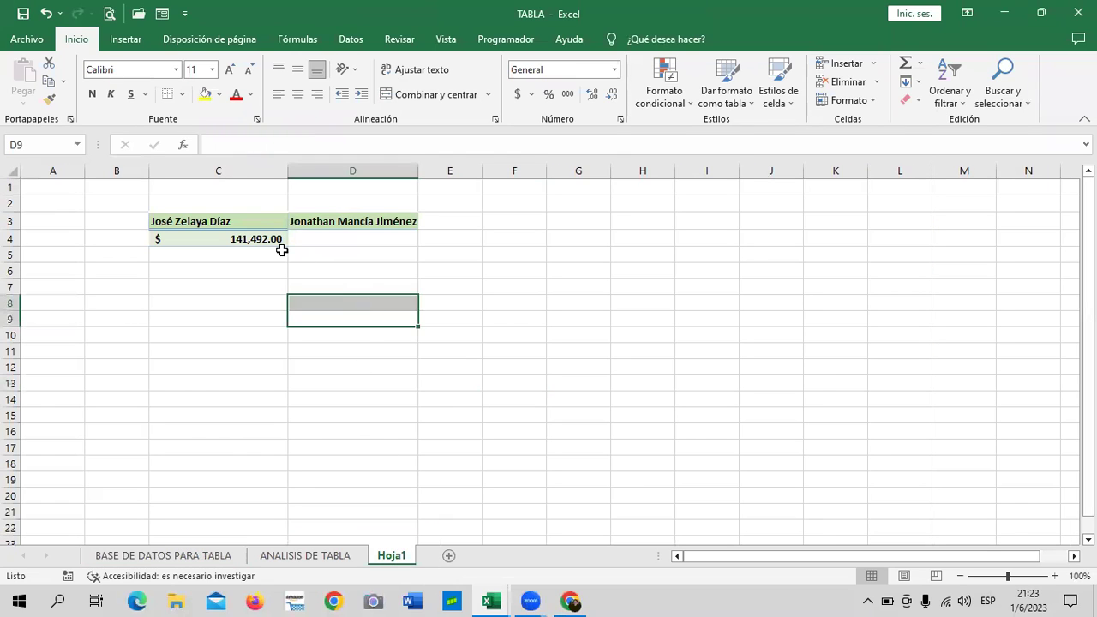
click(257, 225)
click(251, 242)
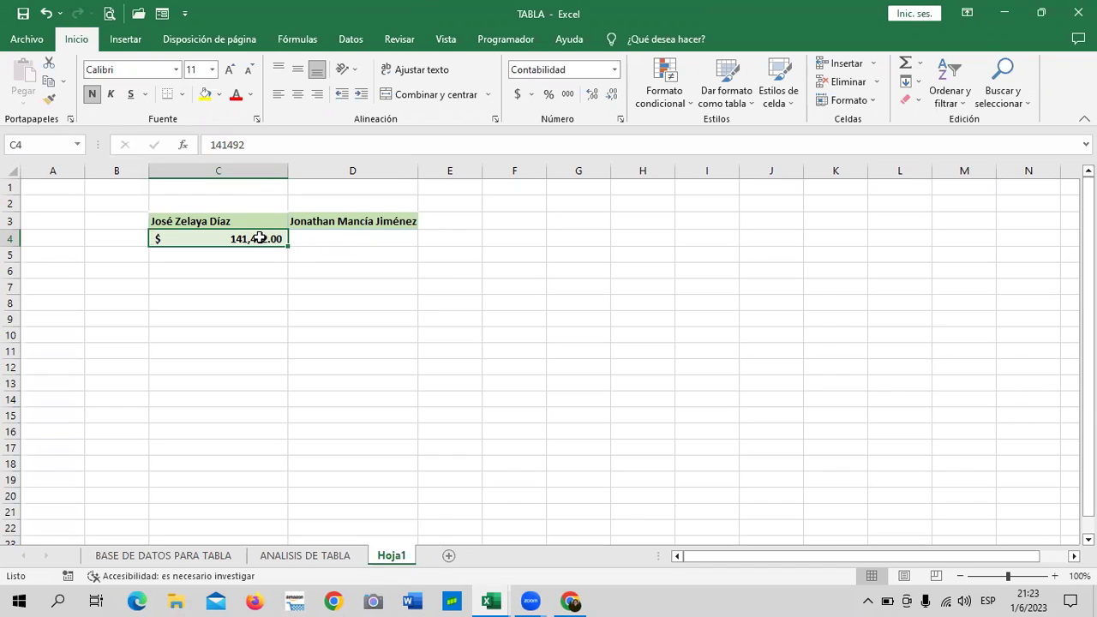
click(372, 302)
click(235, 239)
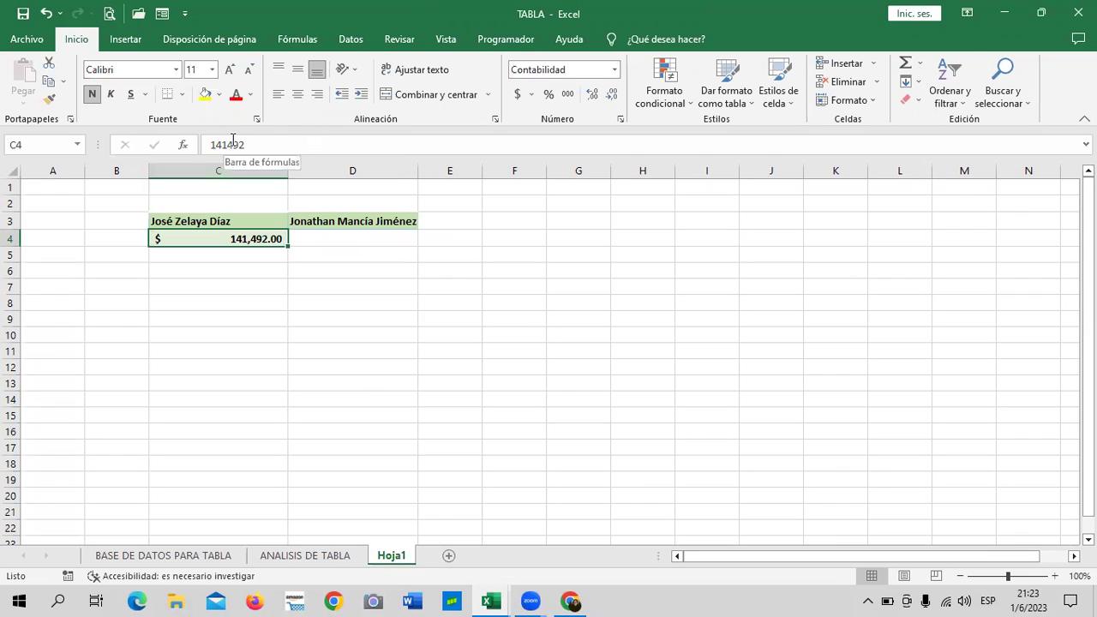
click(353, 306)
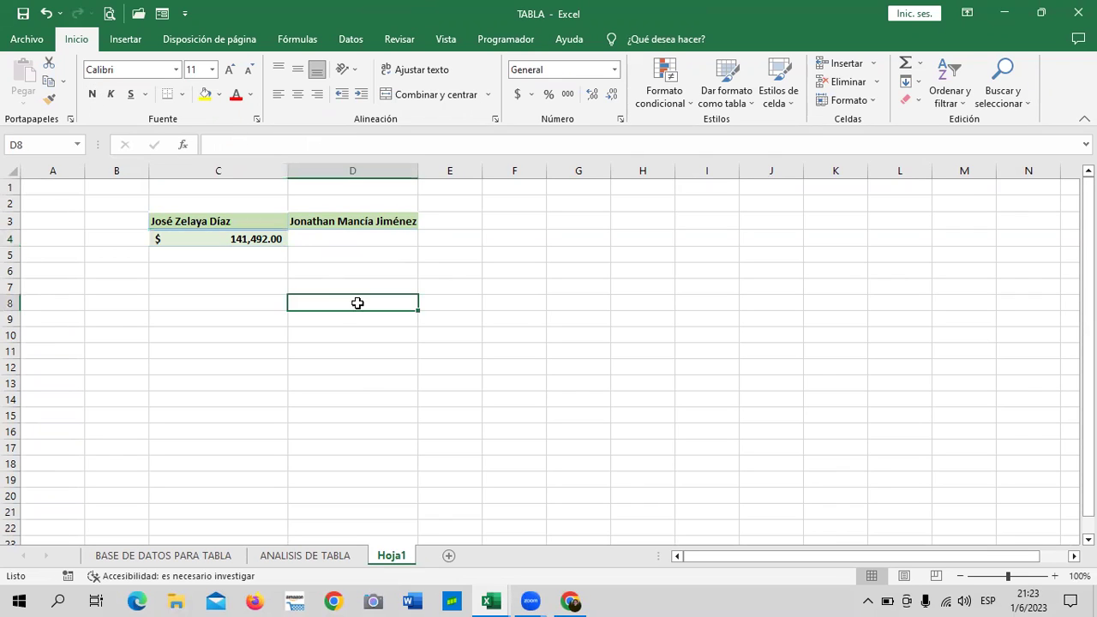
click(269, 239)
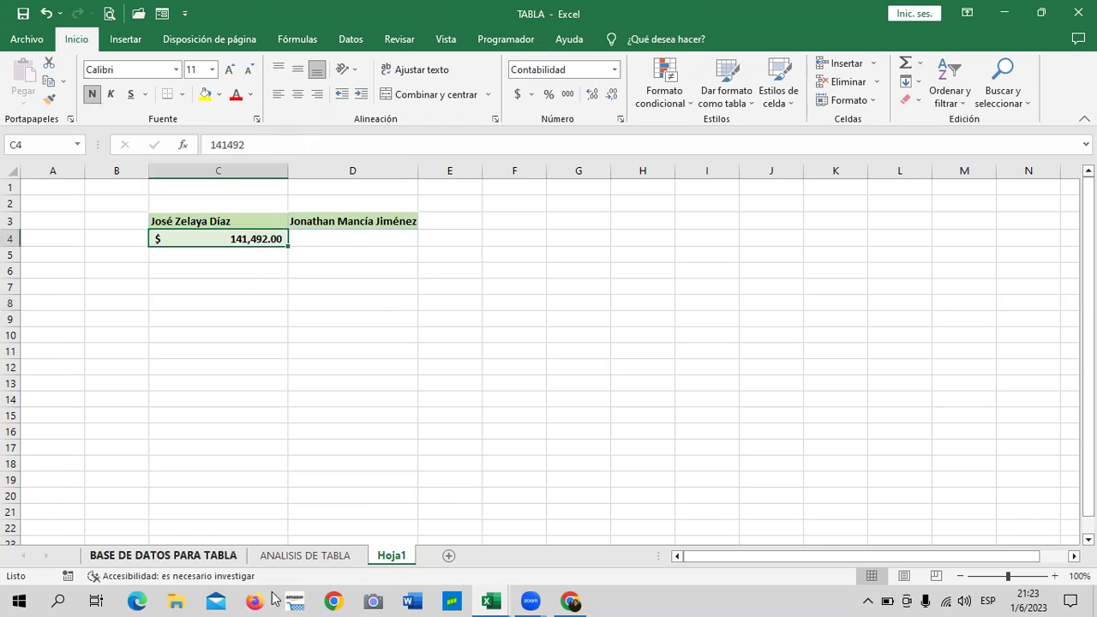
click(208, 556)
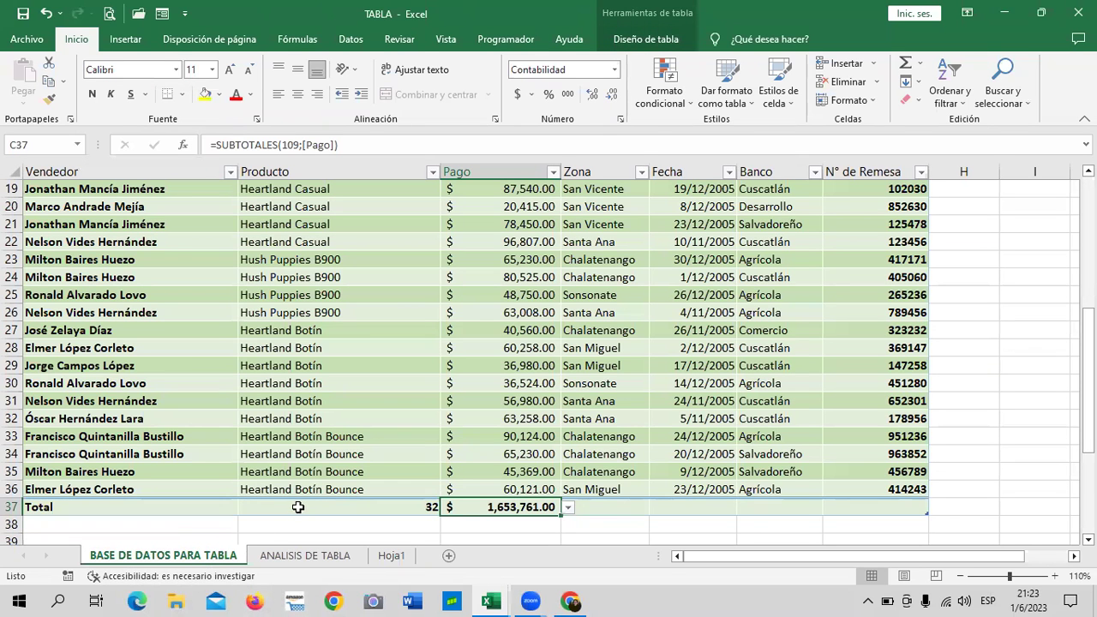
Filter the Vendedor column to show only the second vendor's rows
click(392, 556)
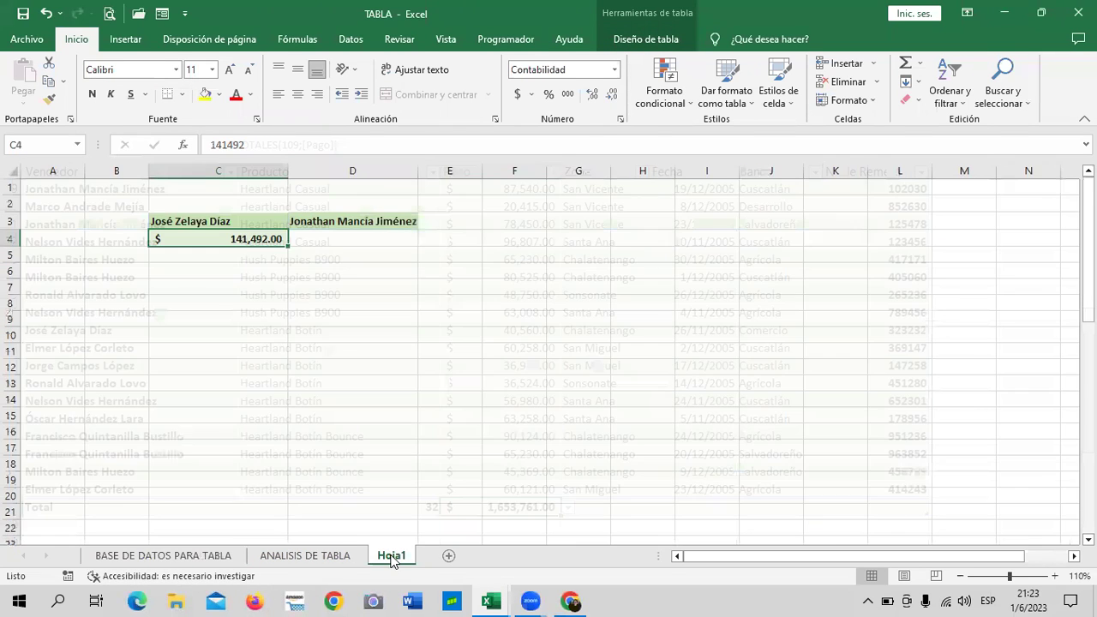
click(197, 556)
scroll(201, 343, up, 5)
scroll(209, 306, up, 2)
ctrl+scroll(211, 305, up, 1)
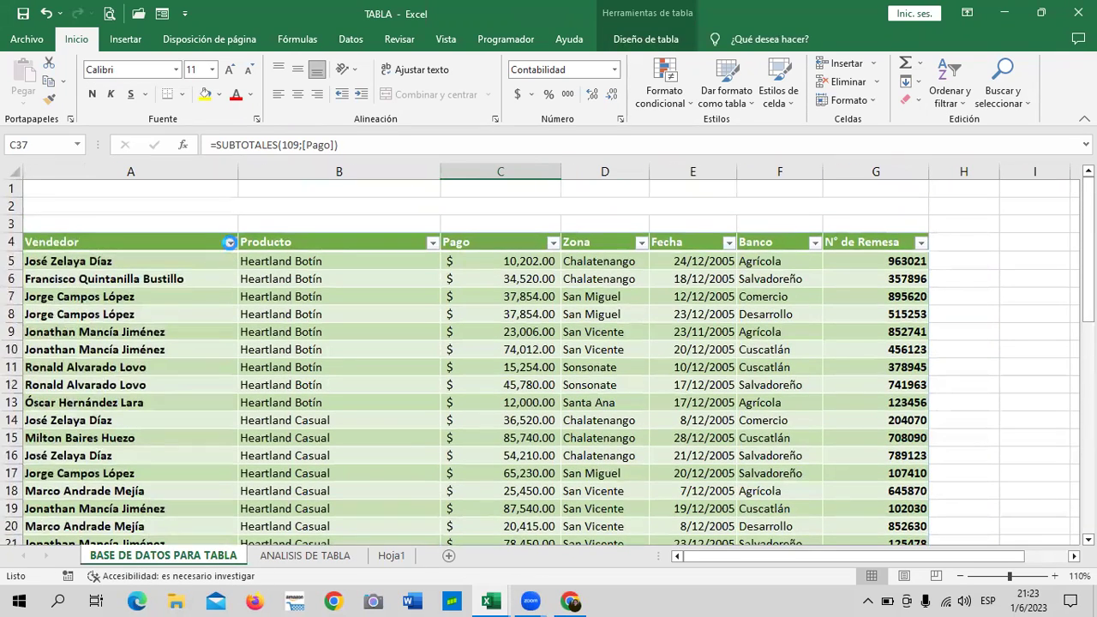
click(229, 242)
click(103, 408)
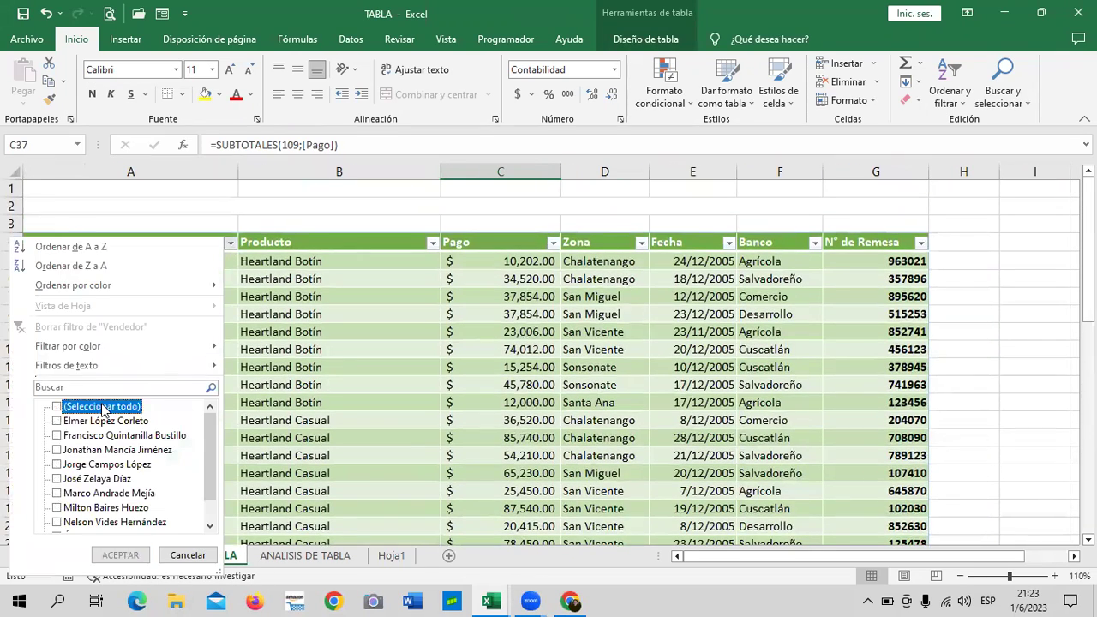
click(101, 450)
click(128, 556)
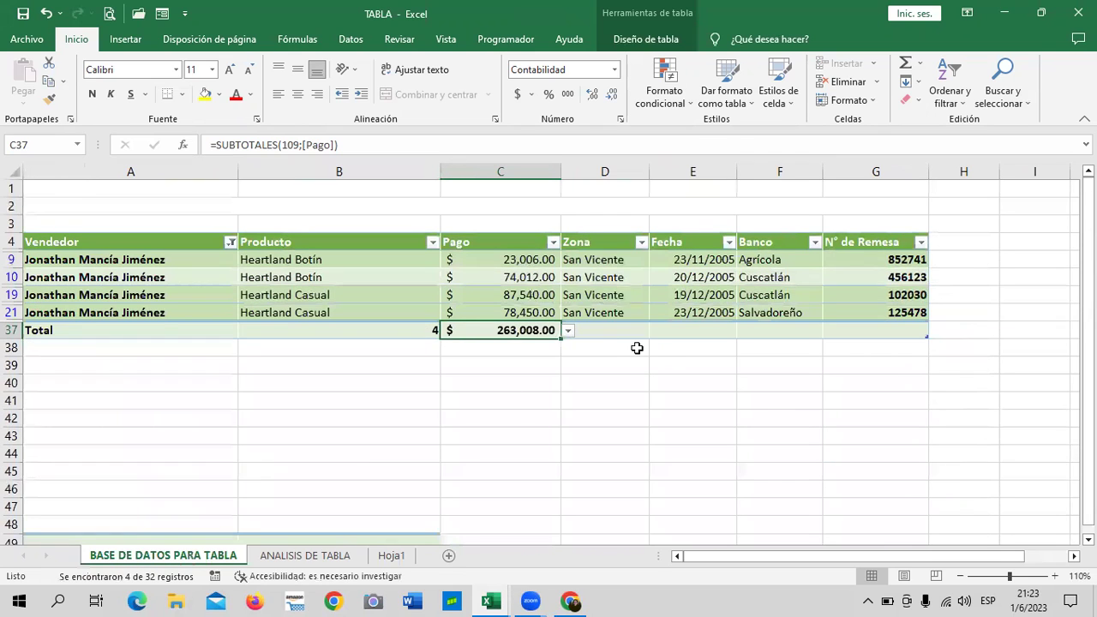
Copy the second vendor's 263,008.00 Pago total and paste it into Hoja1 D4
right_click(528, 331)
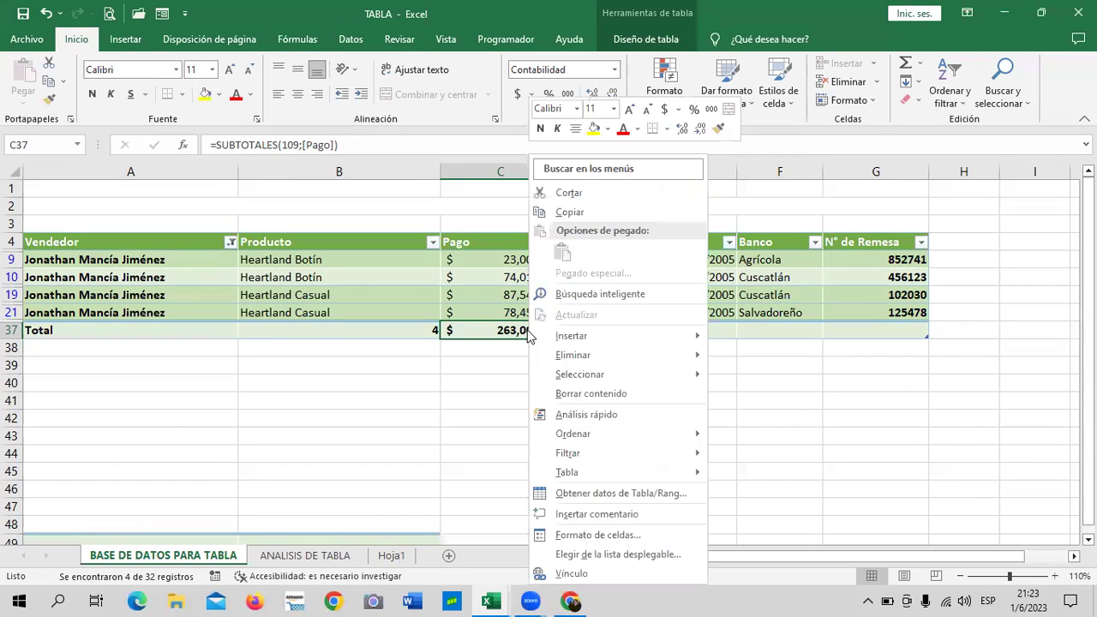
click(577, 211)
click(391, 555)
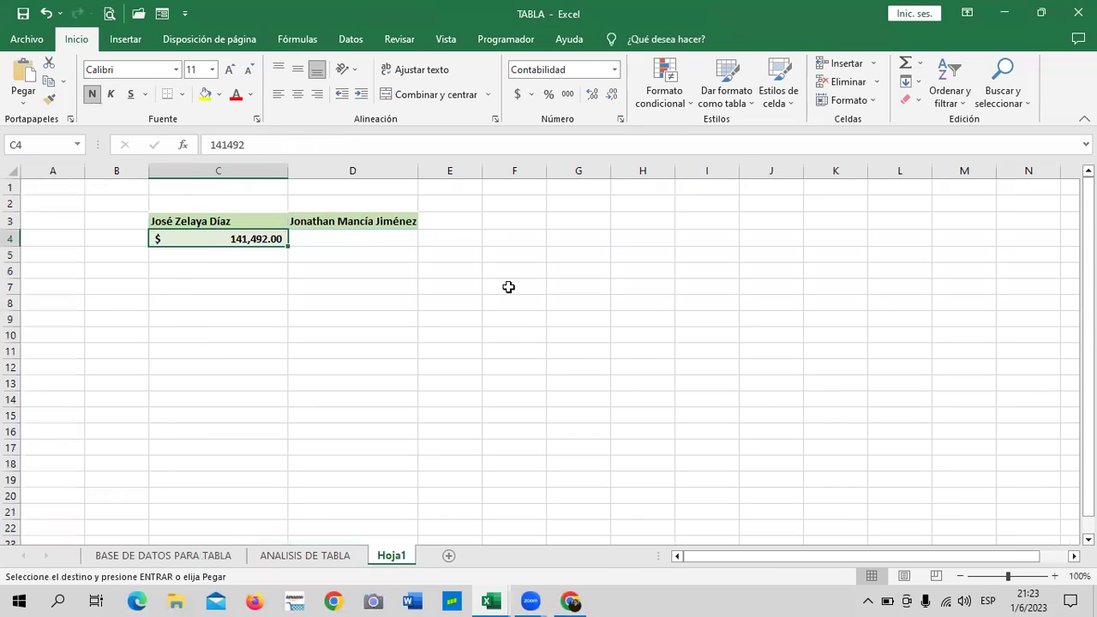
click(375, 239)
right_click(375, 243)
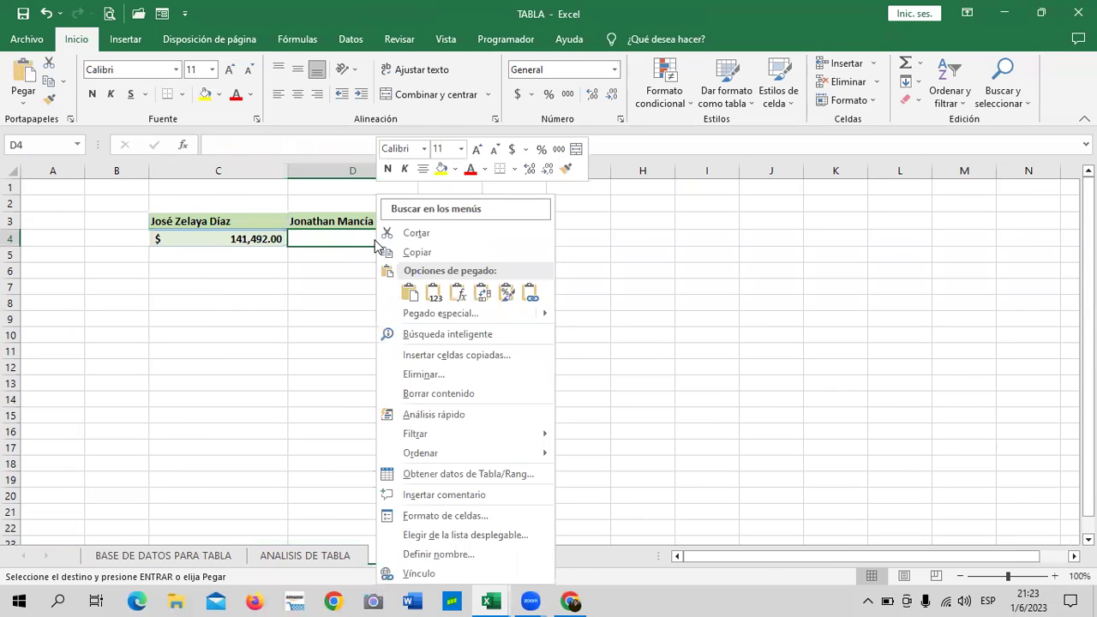
click(408, 293)
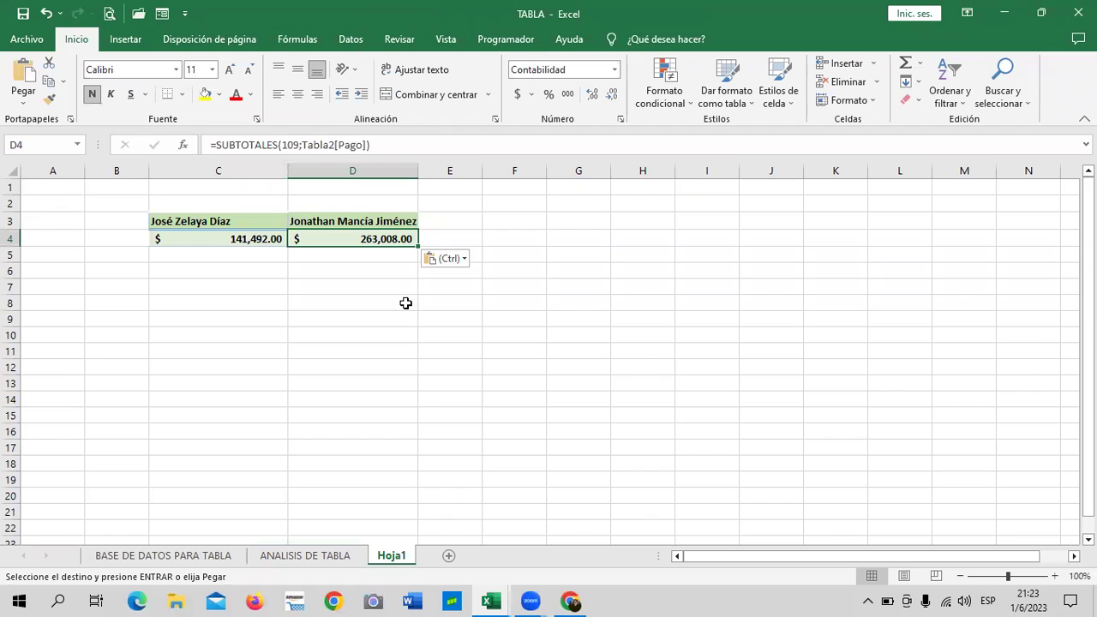
click(403, 303)
Compare C4's plain 141,492.00 value with the SUBTOTALES formula in D4
click(248, 236)
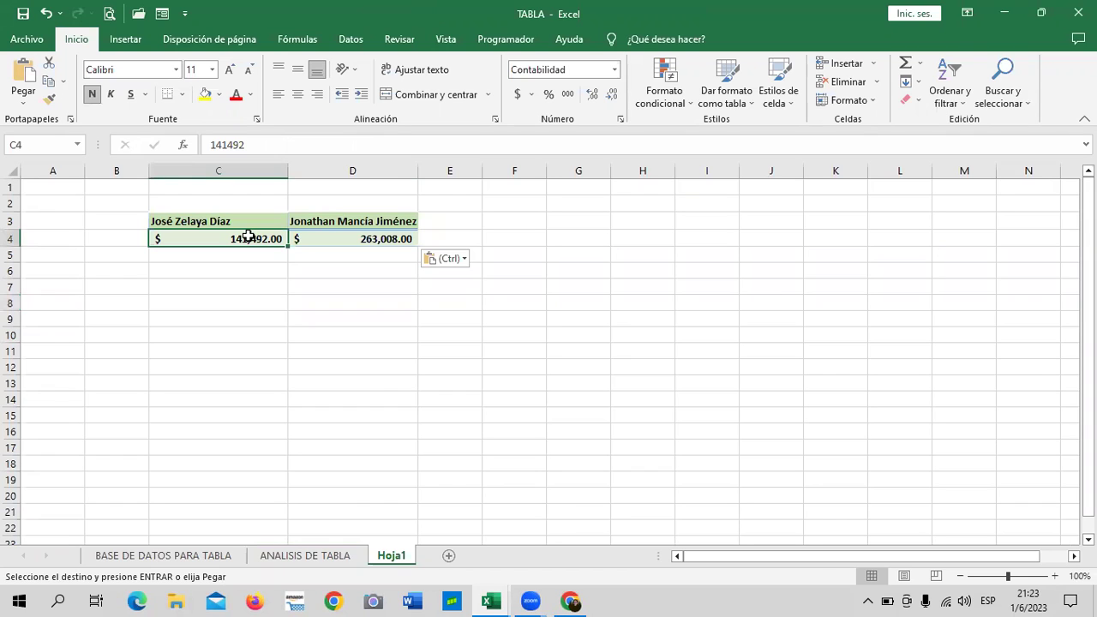
click(345, 239)
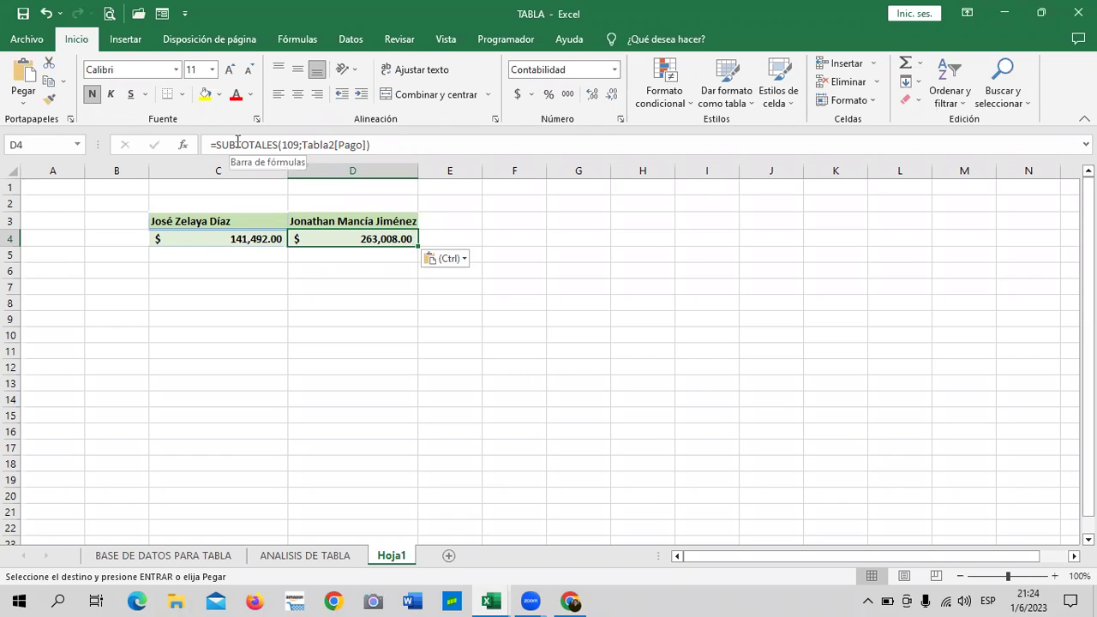
click(190, 555)
key(Escape)
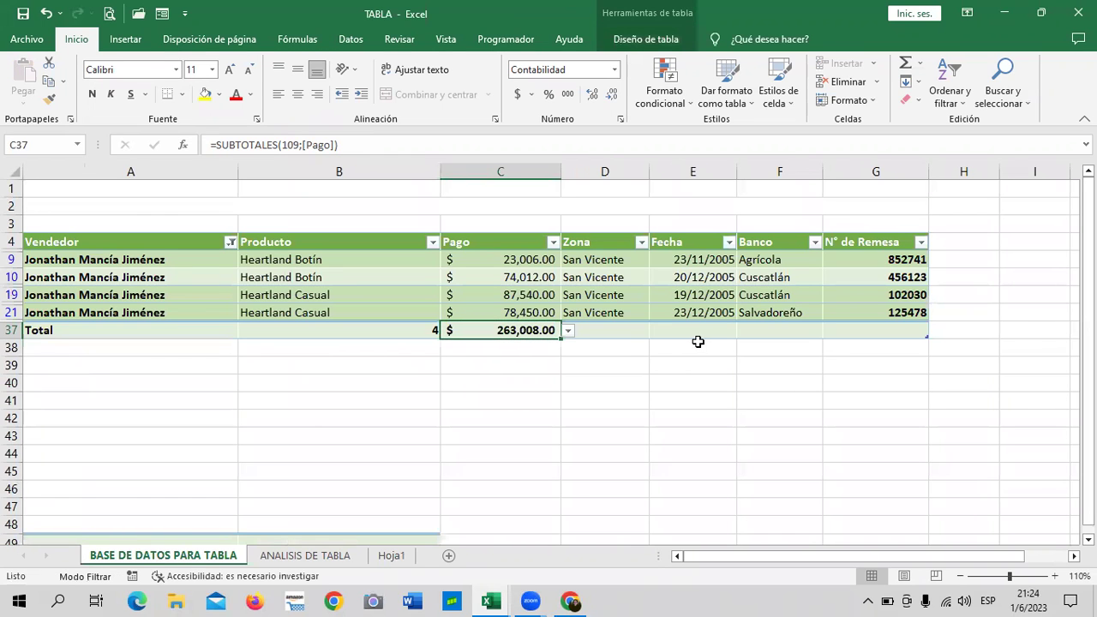
Select all vendors in the filter and see D4 change to 1,653,761.00
click(232, 243)
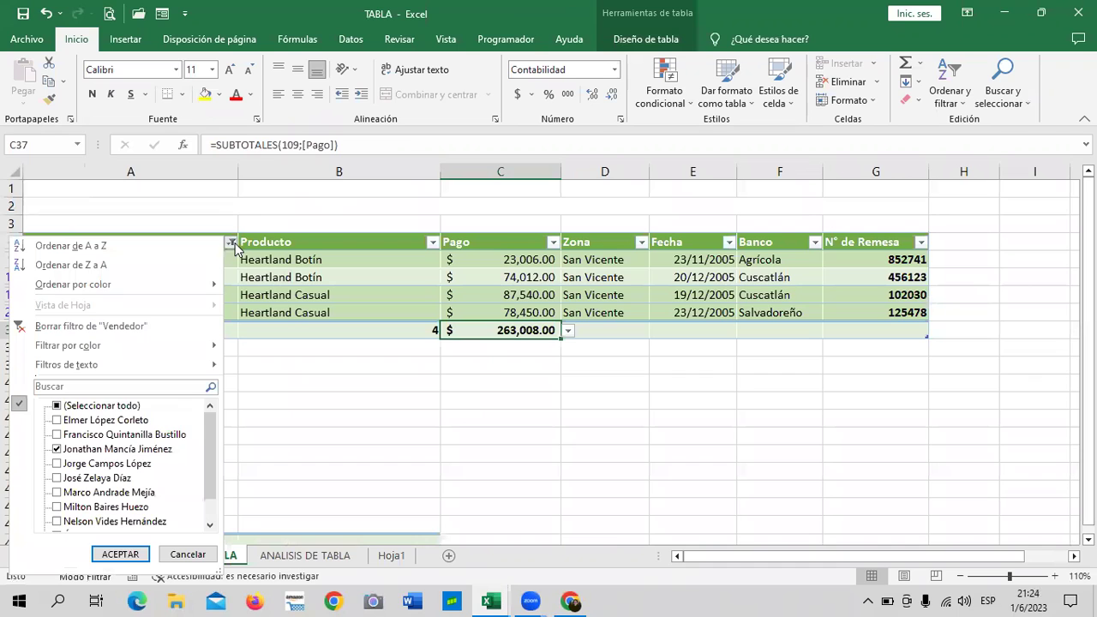
click(125, 406)
click(120, 555)
scroll(379, 425, down, 1)
scroll(377, 422, down, 3)
scroll(378, 415, down, 3)
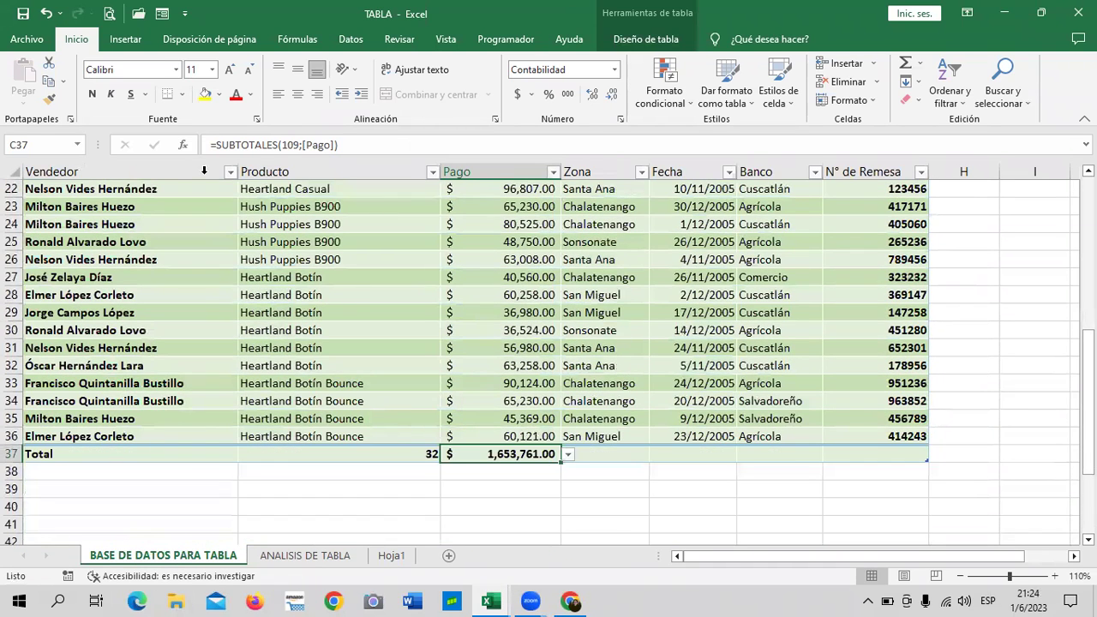
click(394, 557)
click(514, 319)
Re-filter the Vendedor column to the second vendor only, correcting a wrong tick
click(365, 241)
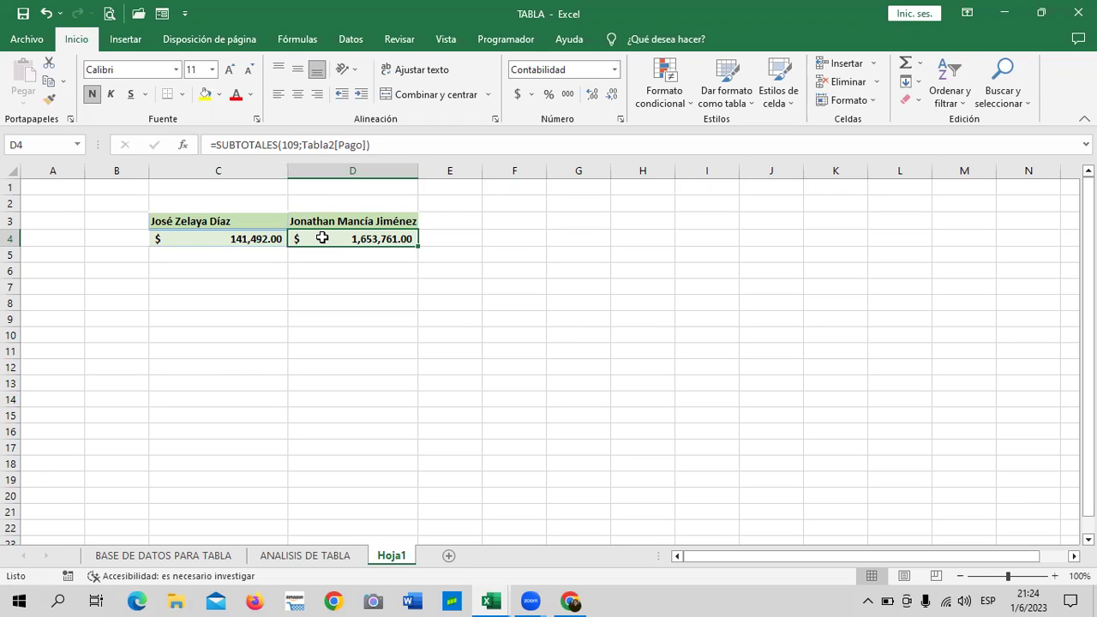
click(163, 556)
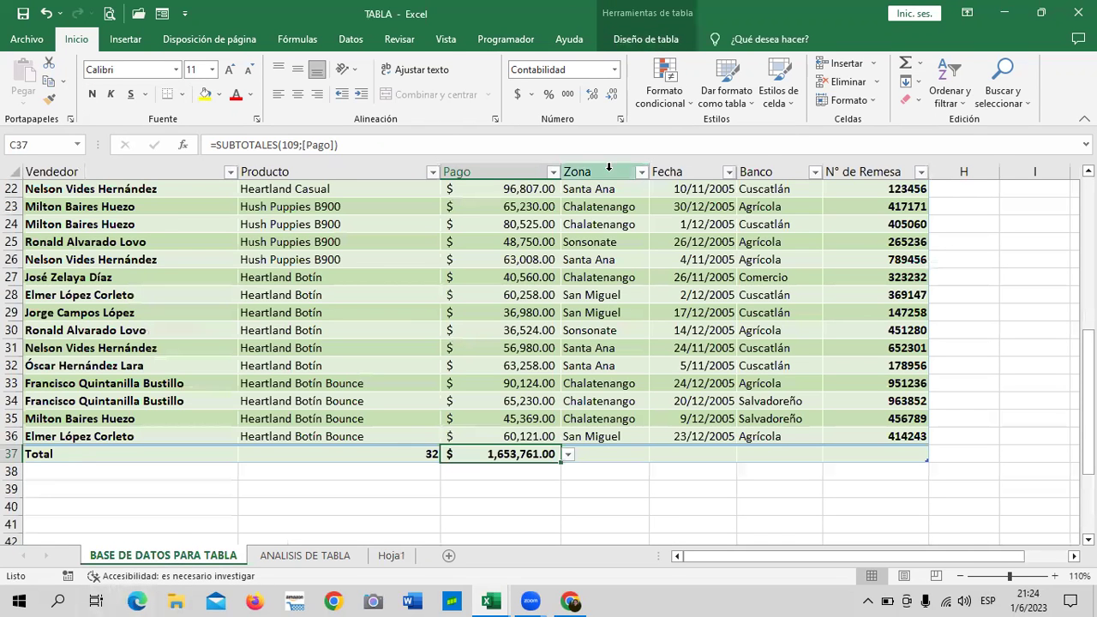
scroll(229, 171, up, 3)
click(230, 171)
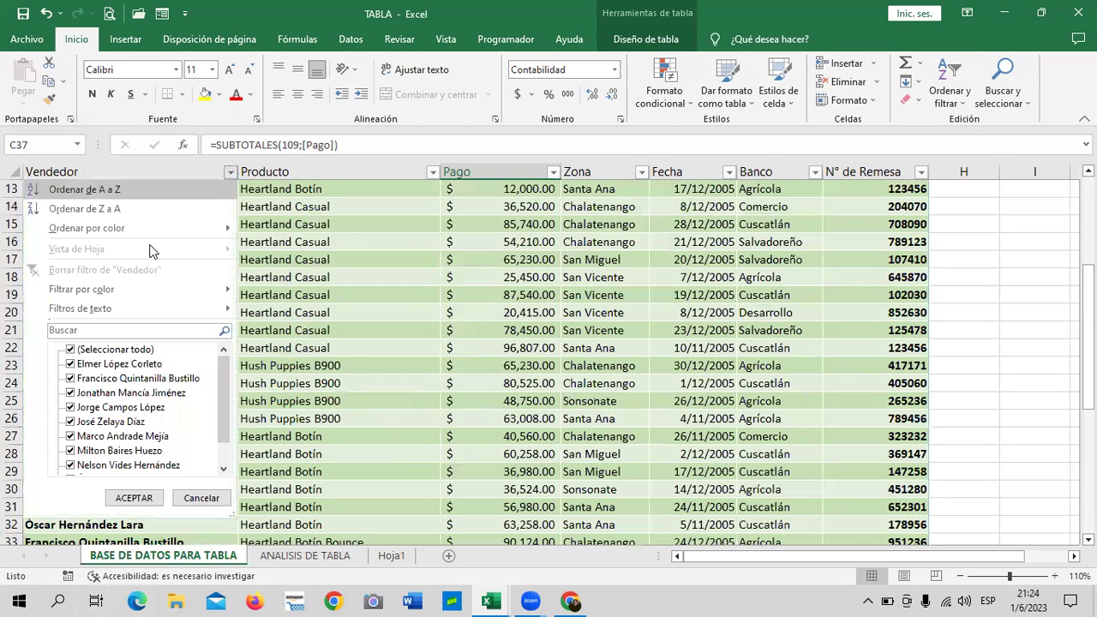
click(120, 350)
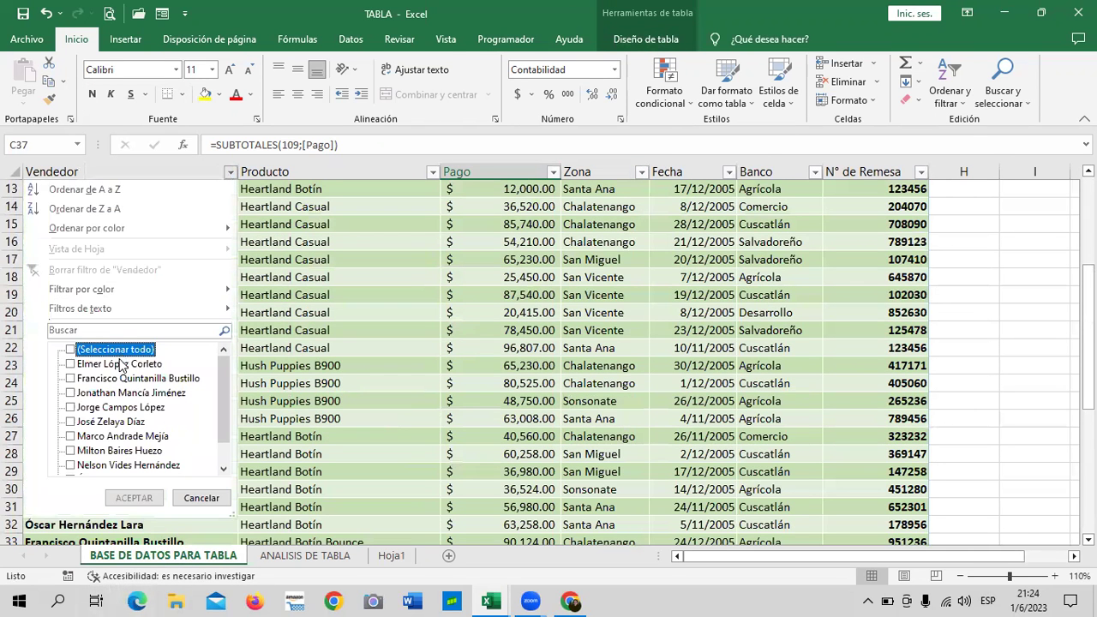
click(98, 409)
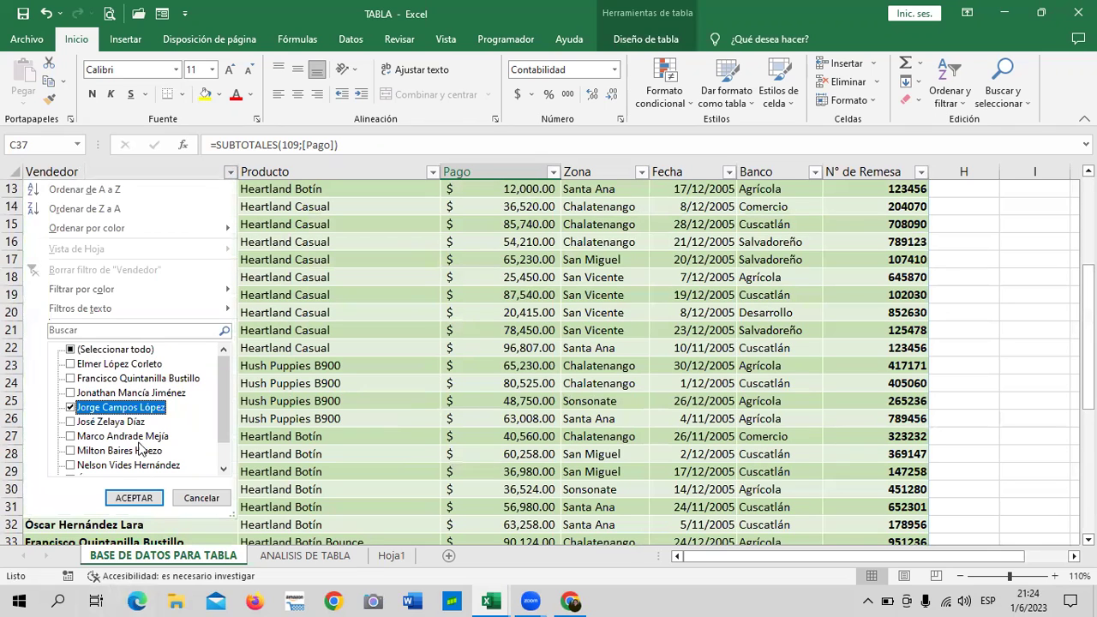
click(70, 407)
click(70, 394)
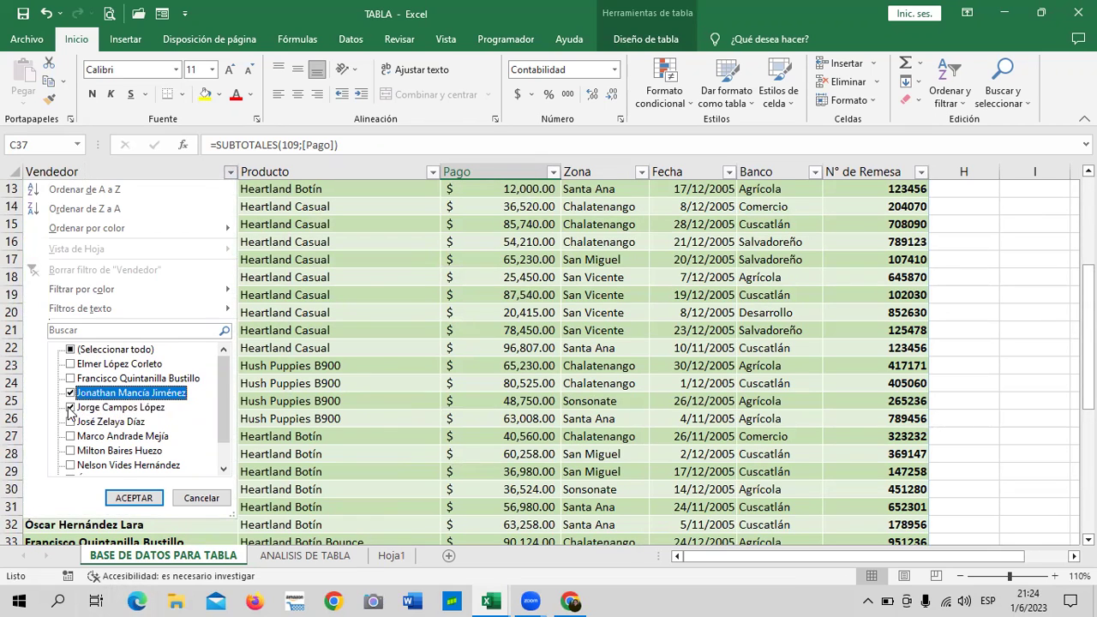
click(140, 497)
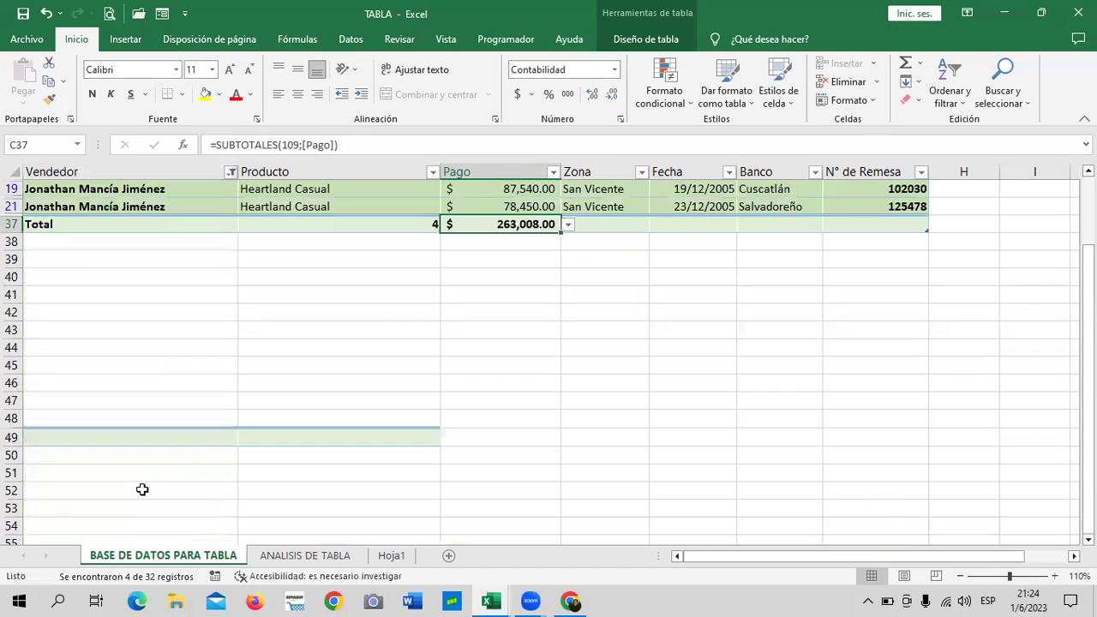
Copy the 263,008.00 total and undo the formula paste in Hoja1 D4
scroll(347, 416, up, 2)
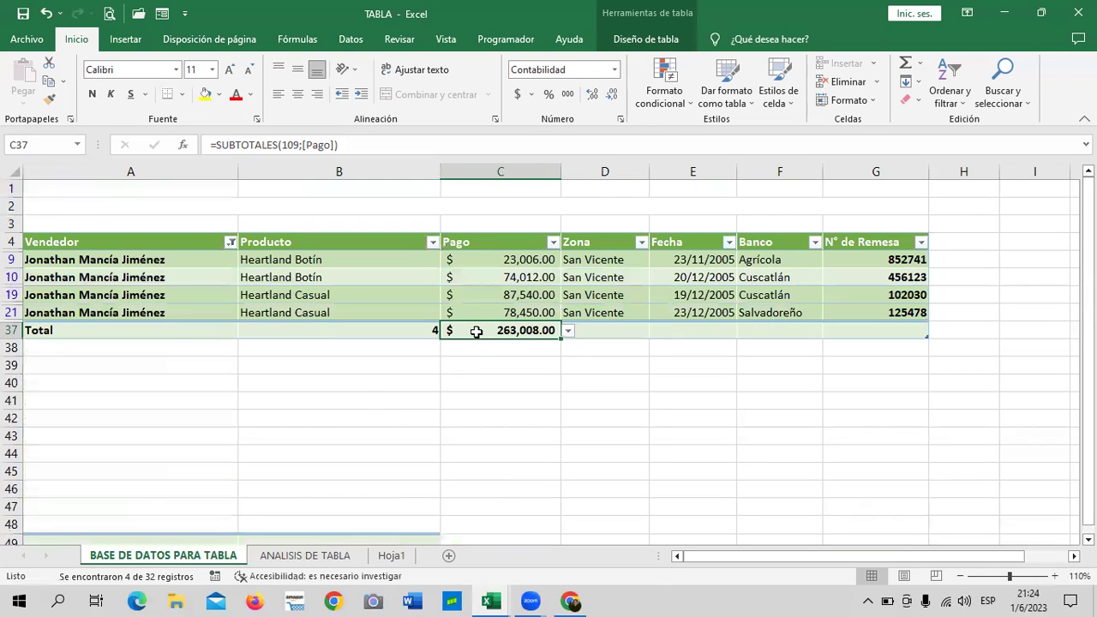
right_click(477, 331)
click(513, 215)
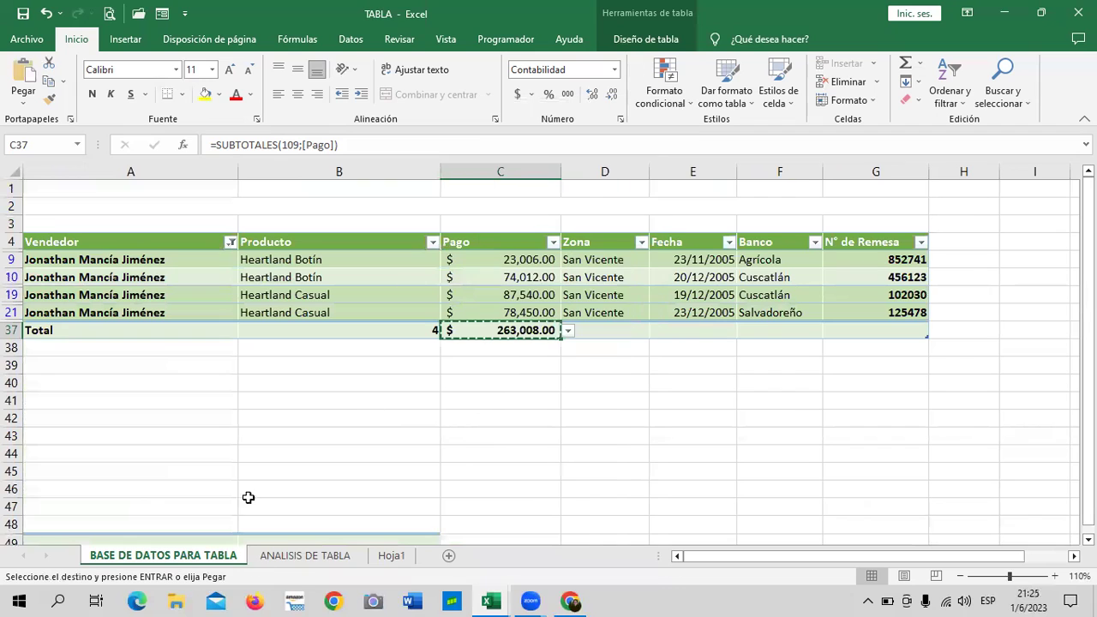
click(391, 555)
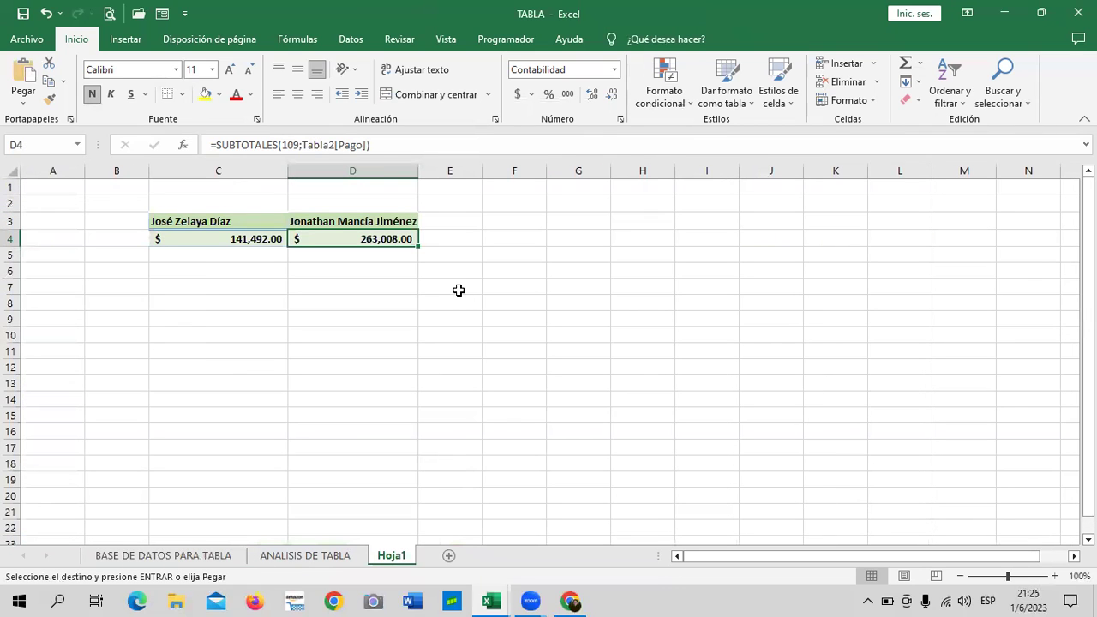
key(ctrl+z)
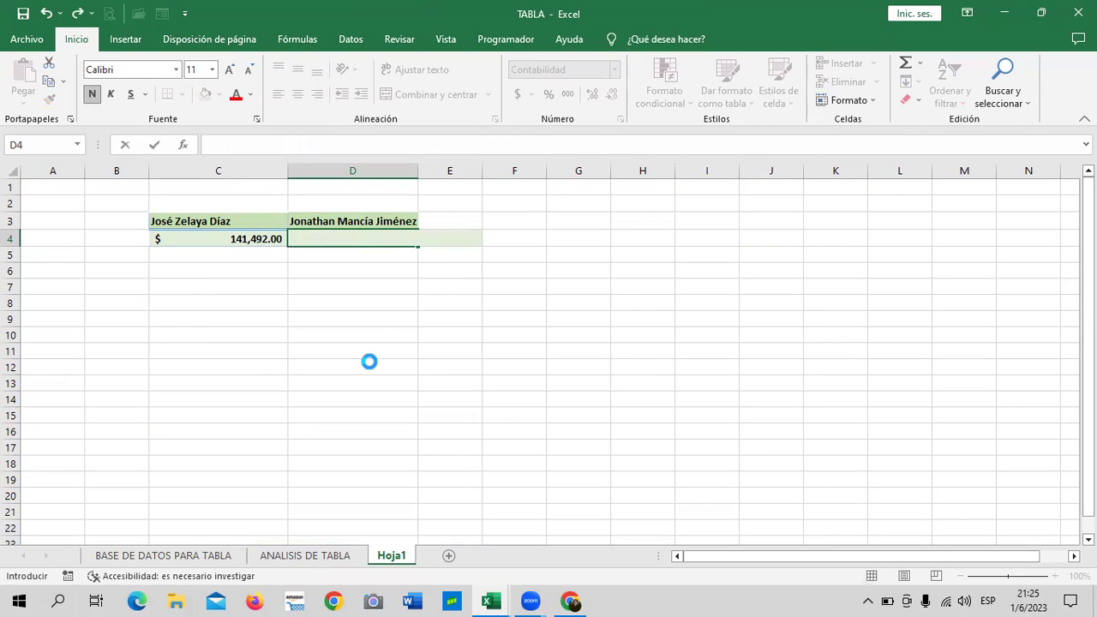
right_click(317, 242)
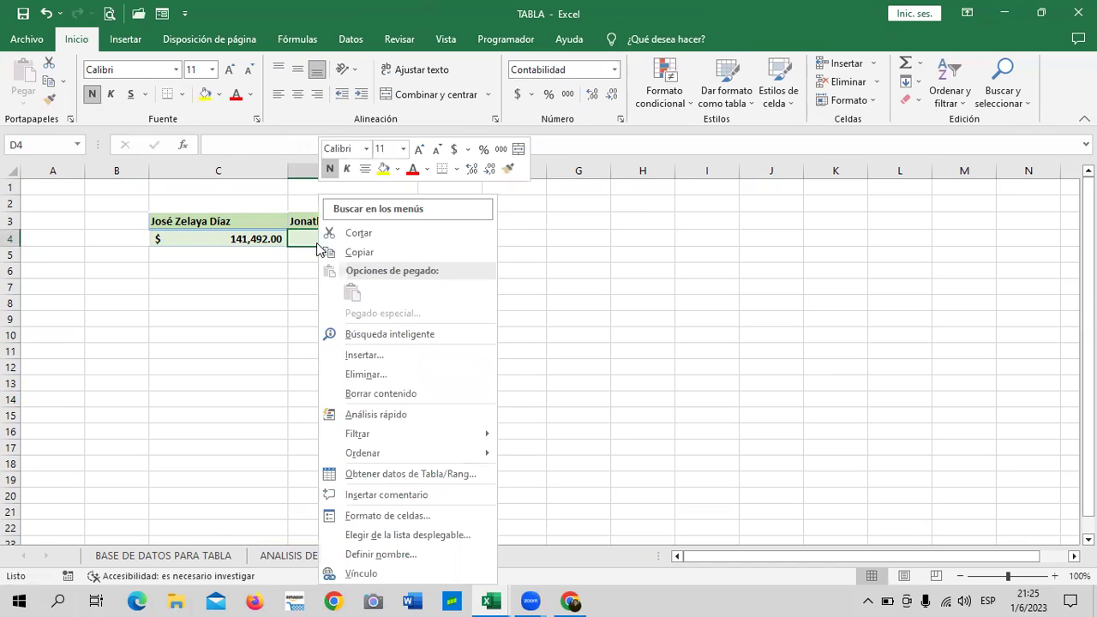
click(194, 559)
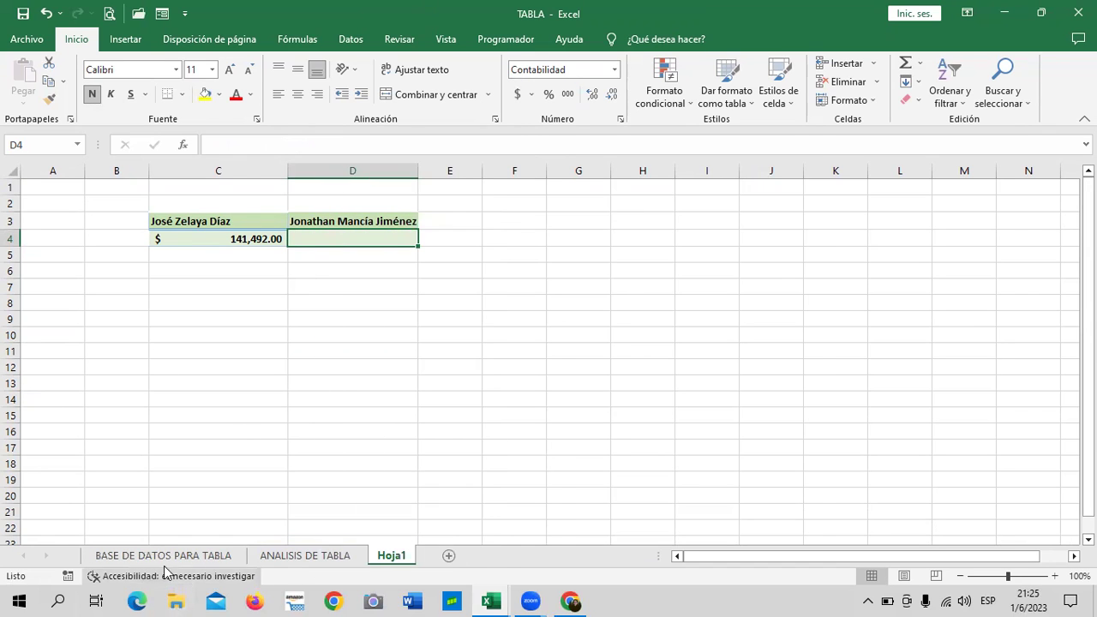
click(172, 555)
Recopy the 263,008.00 total and paste it into D4 as a plain value
right_click(481, 344)
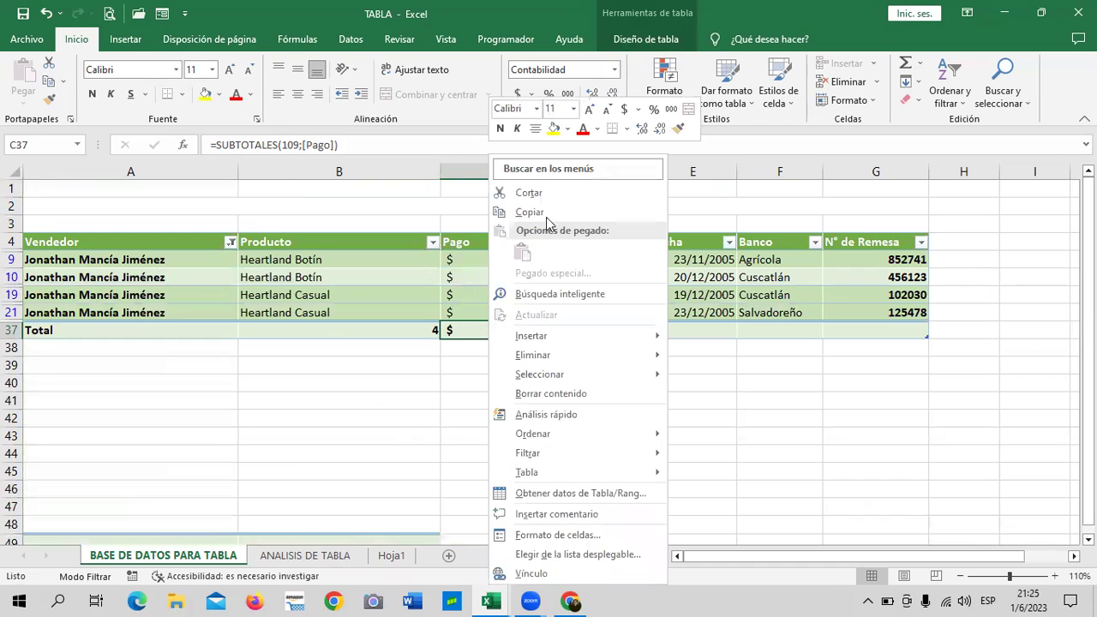
click(539, 212)
click(391, 556)
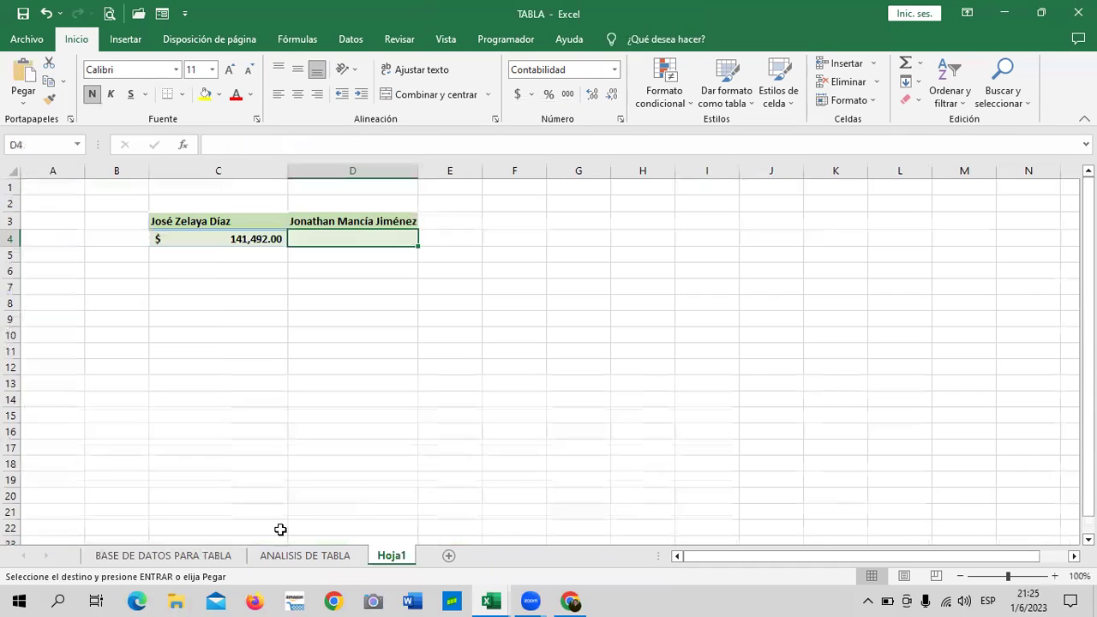
right_click(365, 237)
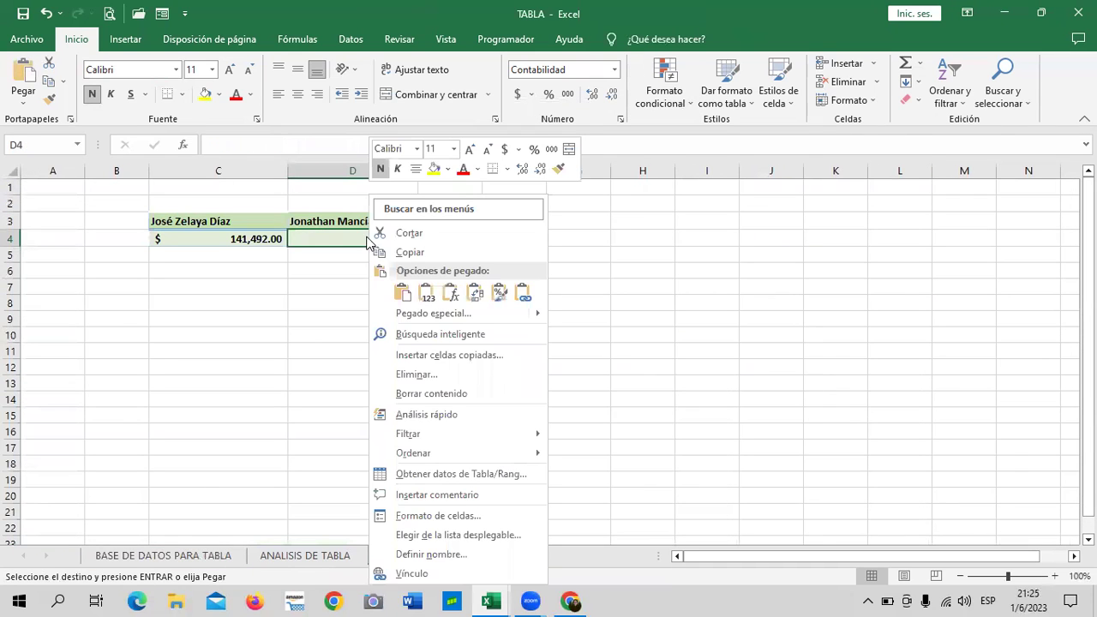
click(428, 296)
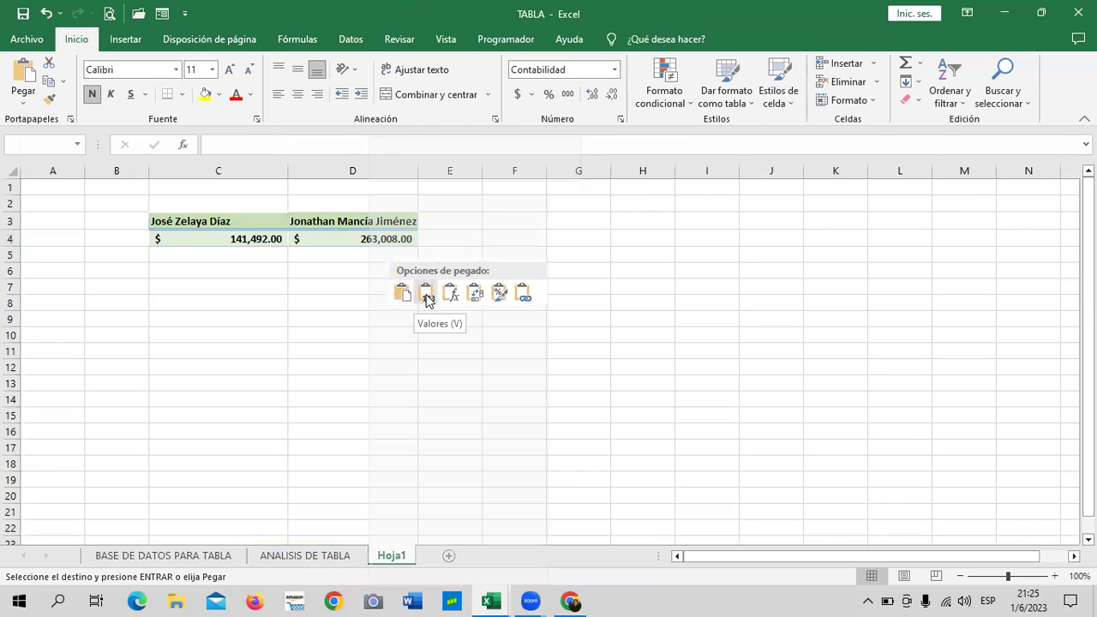
click(643, 285)
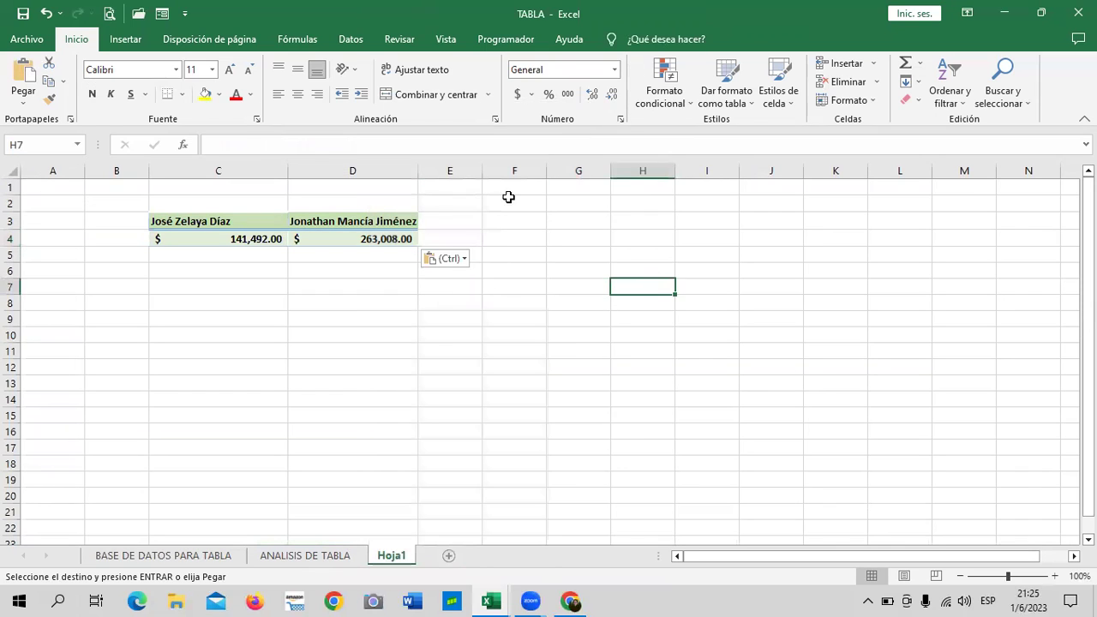
click(387, 239)
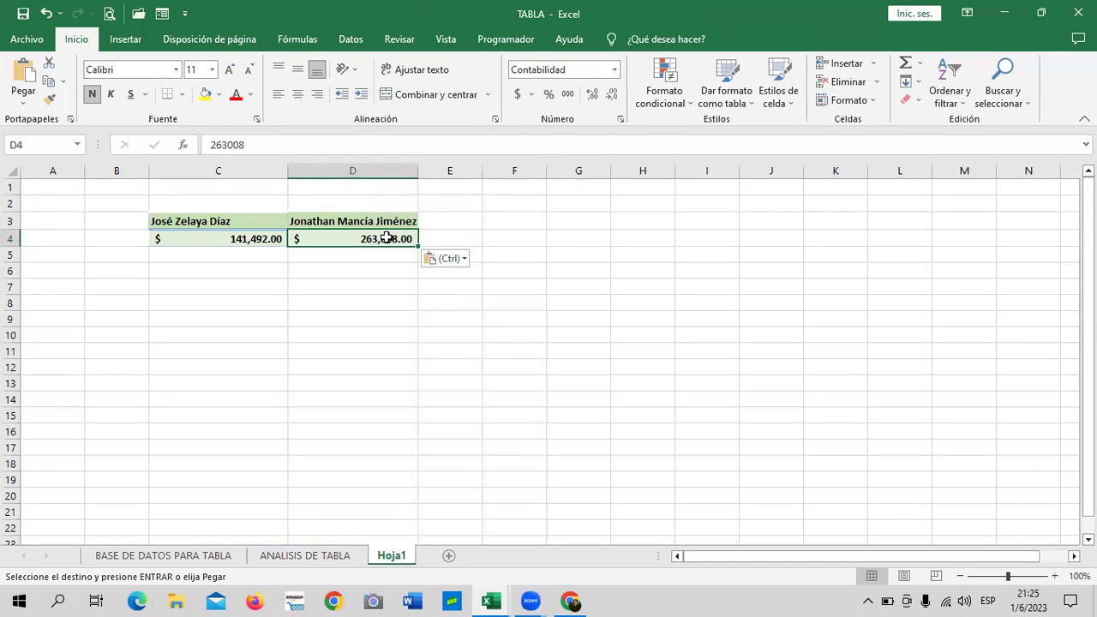
click(372, 318)
click(341, 238)
click(204, 556)
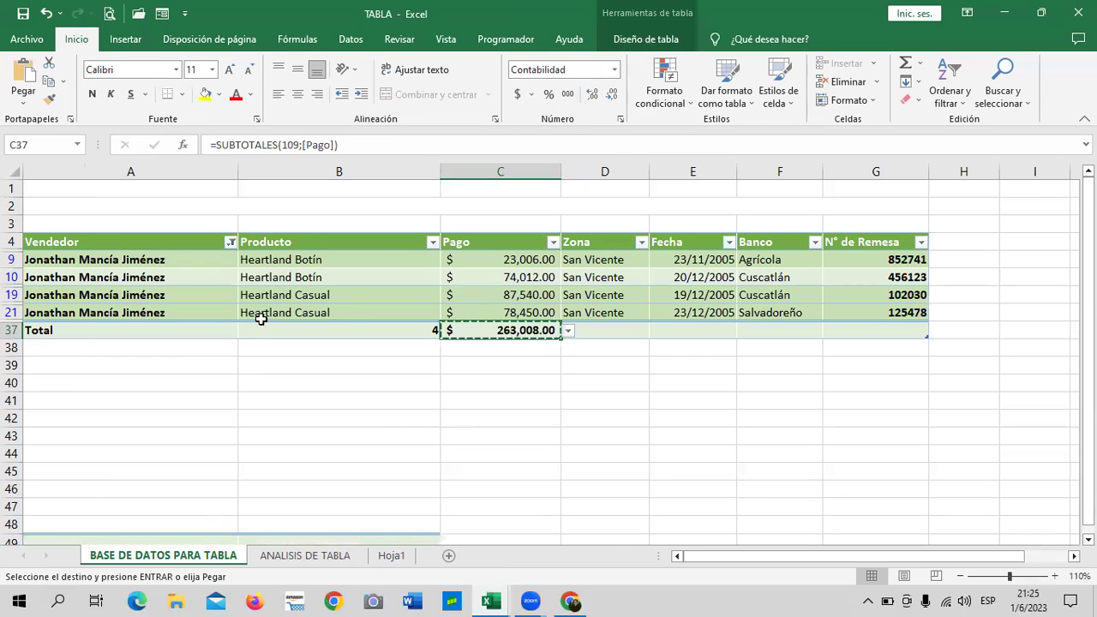
Cancel the pending copy and clear the Vendedor filter so every row totals 1,653,761.00
key(Escape)
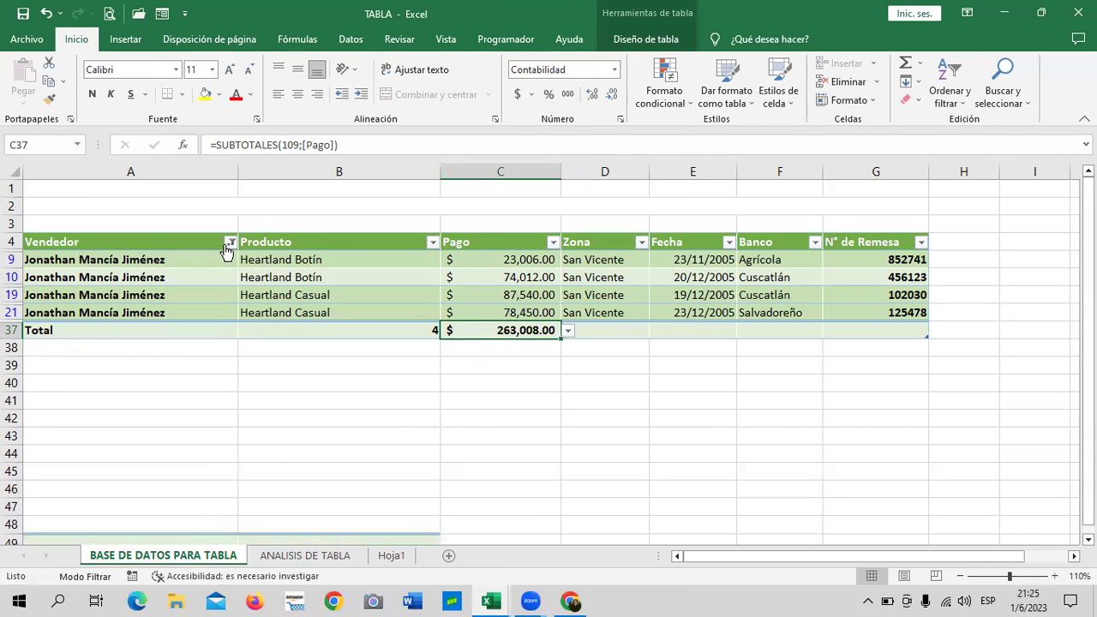
click(229, 242)
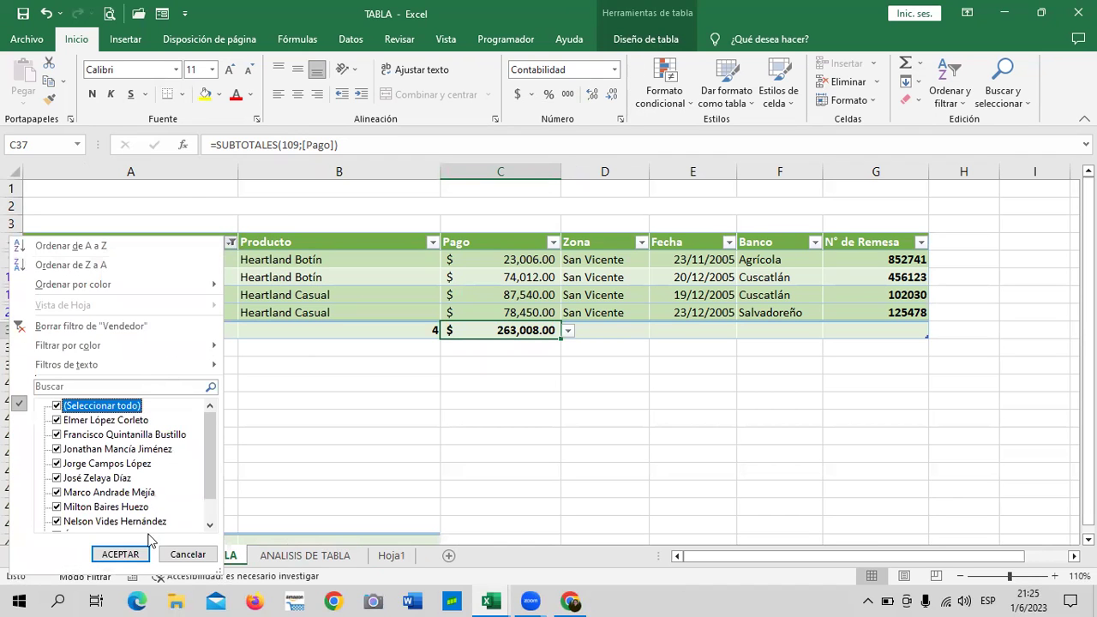
click(129, 555)
scroll(422, 489, down, 5)
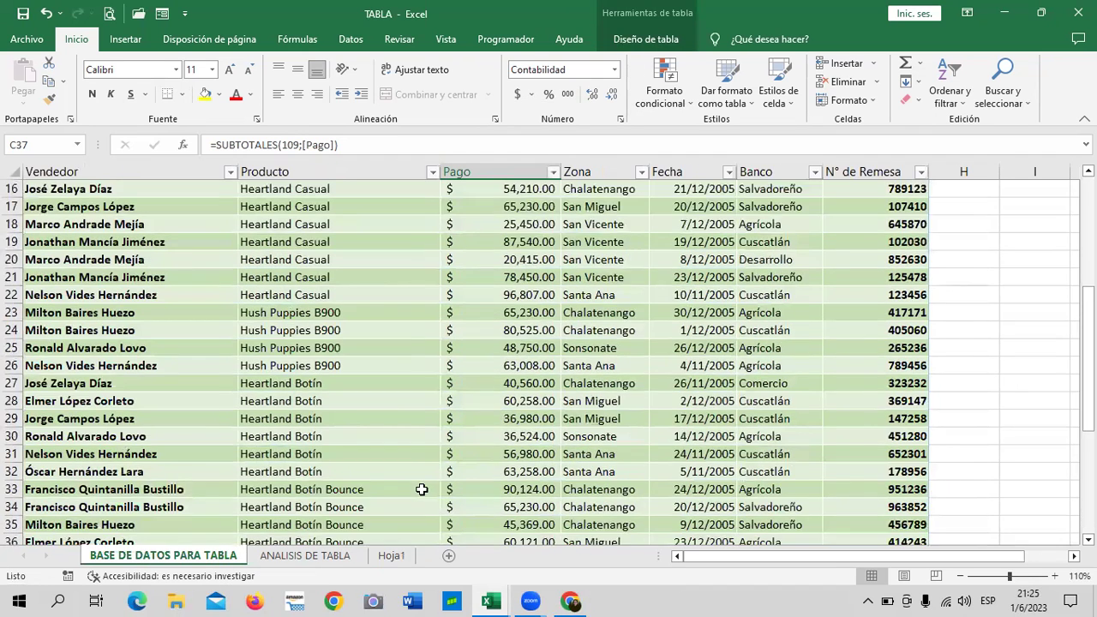
scroll(422, 490, down, 4)
Check the two vendors' payment totals in C4 and D4 on Hoja1
click(390, 556)
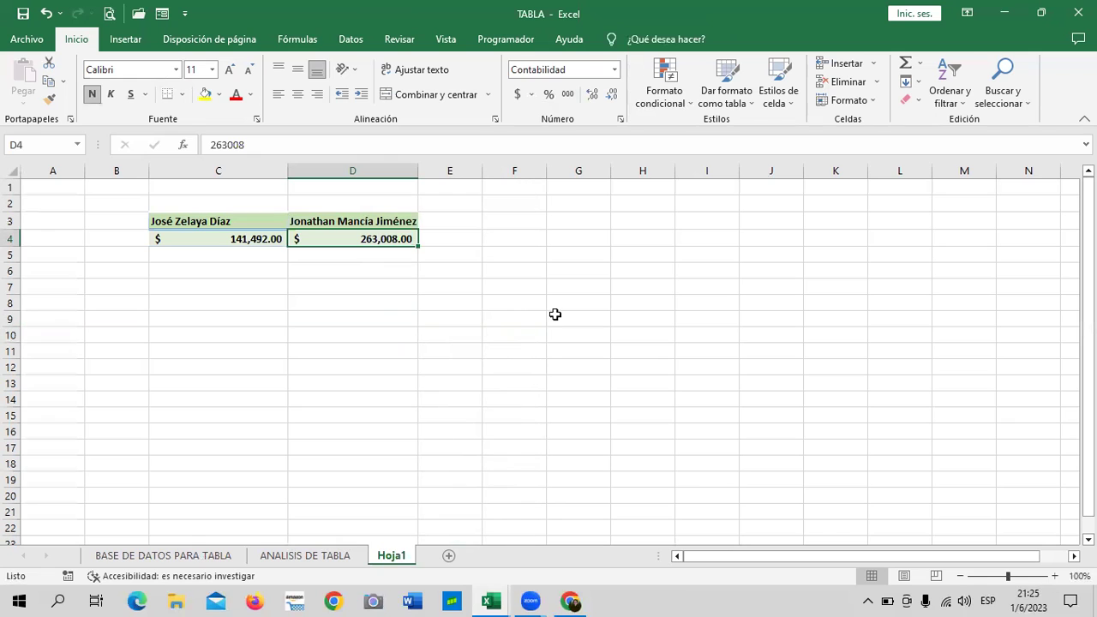
click(571, 288)
click(249, 242)
click(369, 240)
Review the unfiltered data table, then recheck the C4 and D4 vendor totals on Hoja1
click(214, 558)
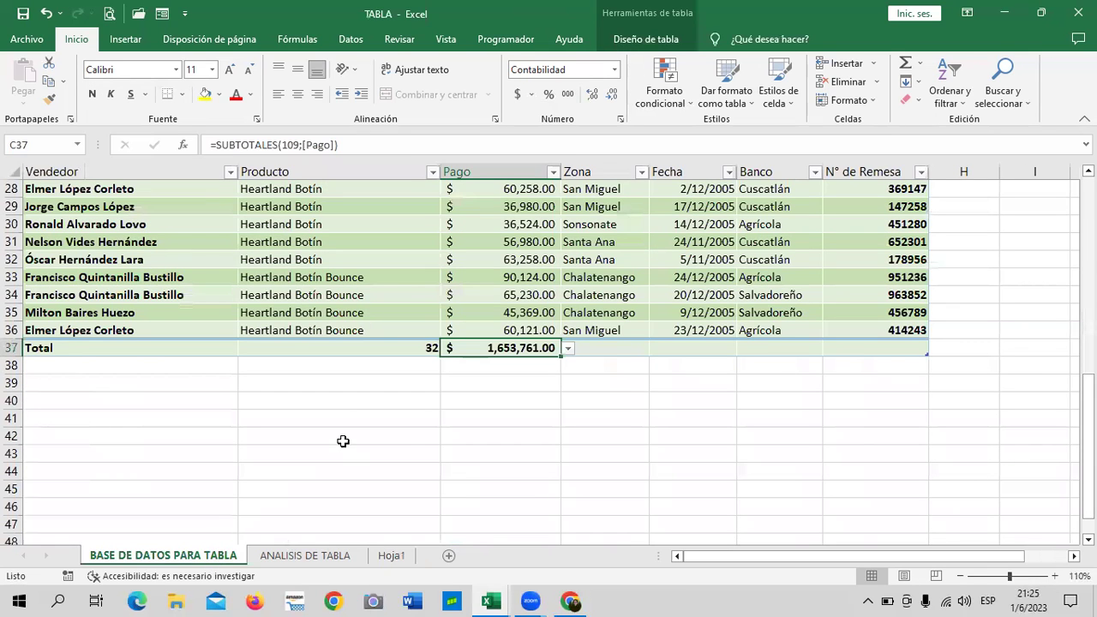
scroll(343, 442, up, 4)
scroll(344, 428, up, 4)
scroll(344, 418, up, 2)
scroll(343, 416, down, 5)
scroll(342, 414, down, 5)
scroll(341, 413, down, 1)
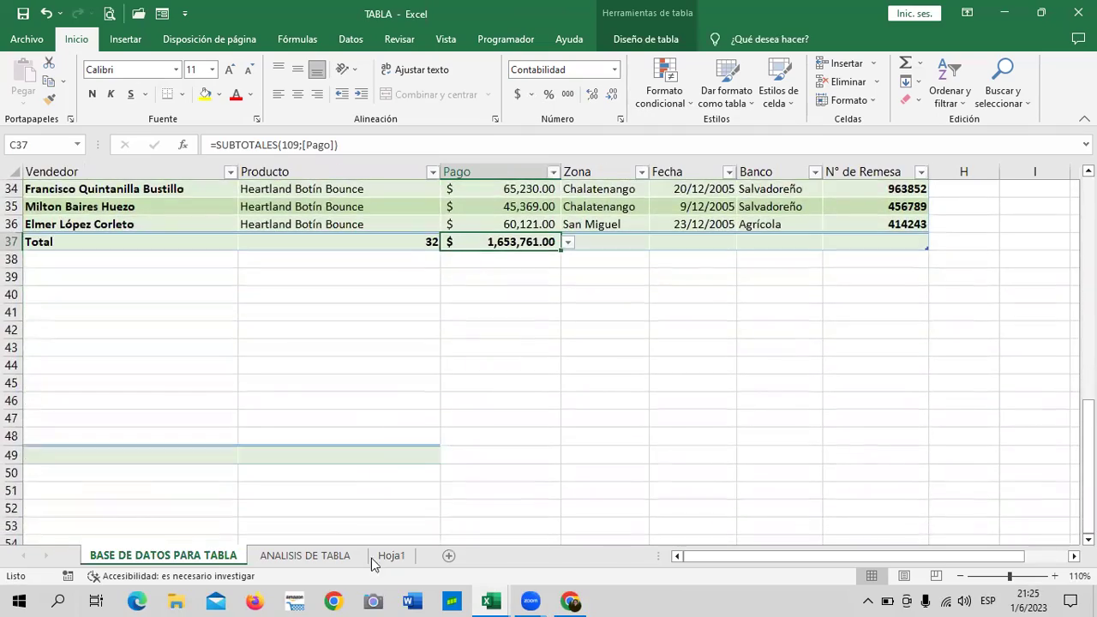
click(395, 559)
click(264, 243)
click(304, 240)
click(261, 247)
click(324, 241)
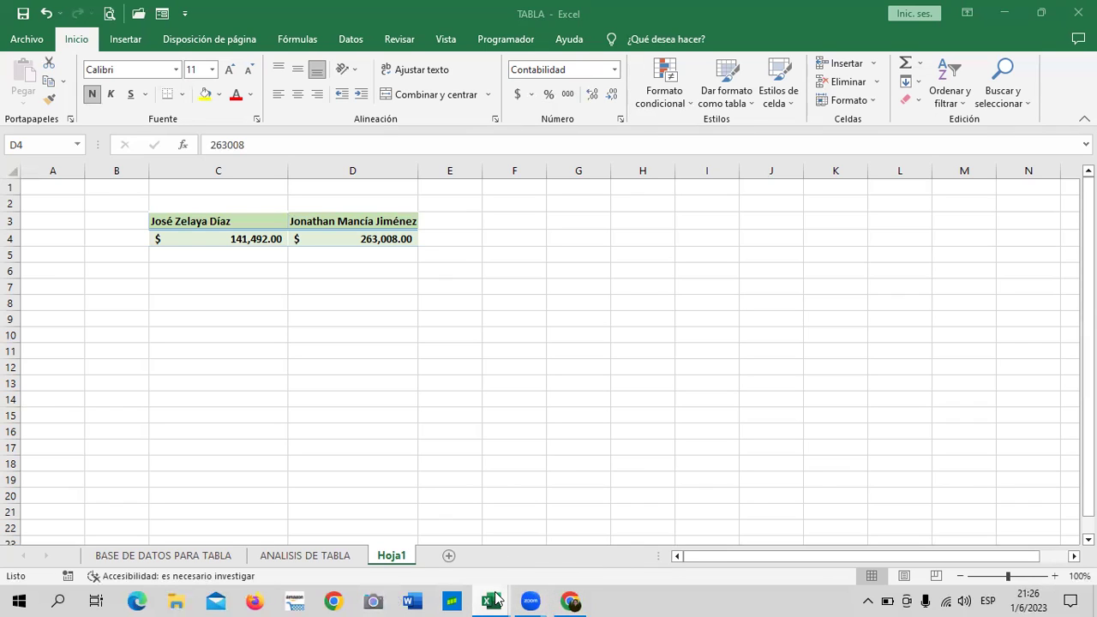
Switch to the 1.4 Portapapeles workbook, look through Hoja1 and Hoja2, and settle on the Portapapeles sheet
mouse_move(491, 601)
click(440, 538)
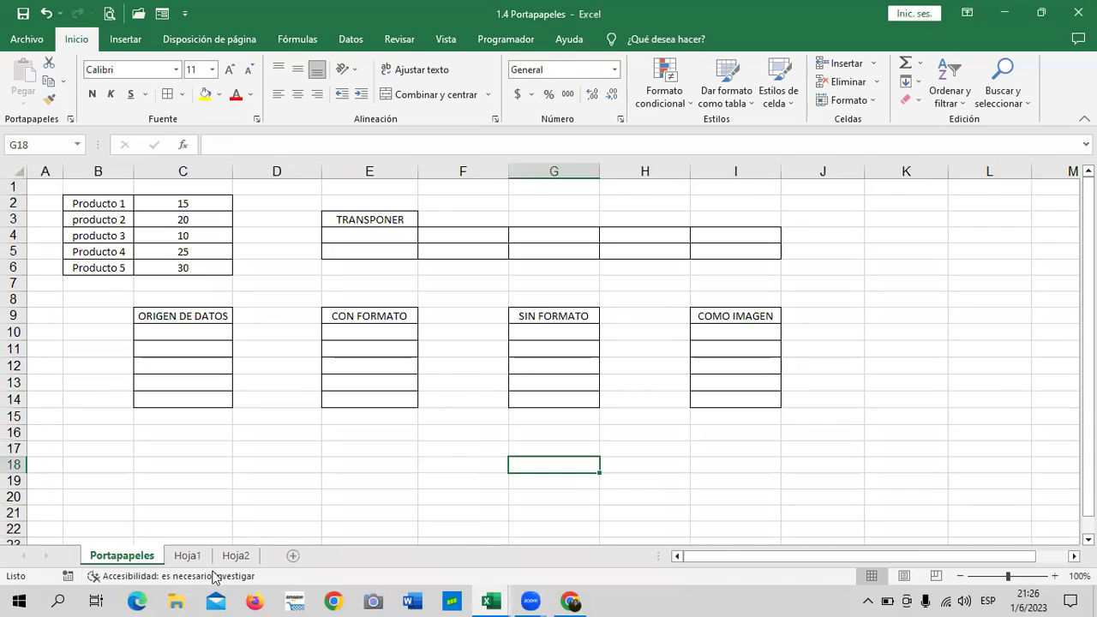
click(187, 556)
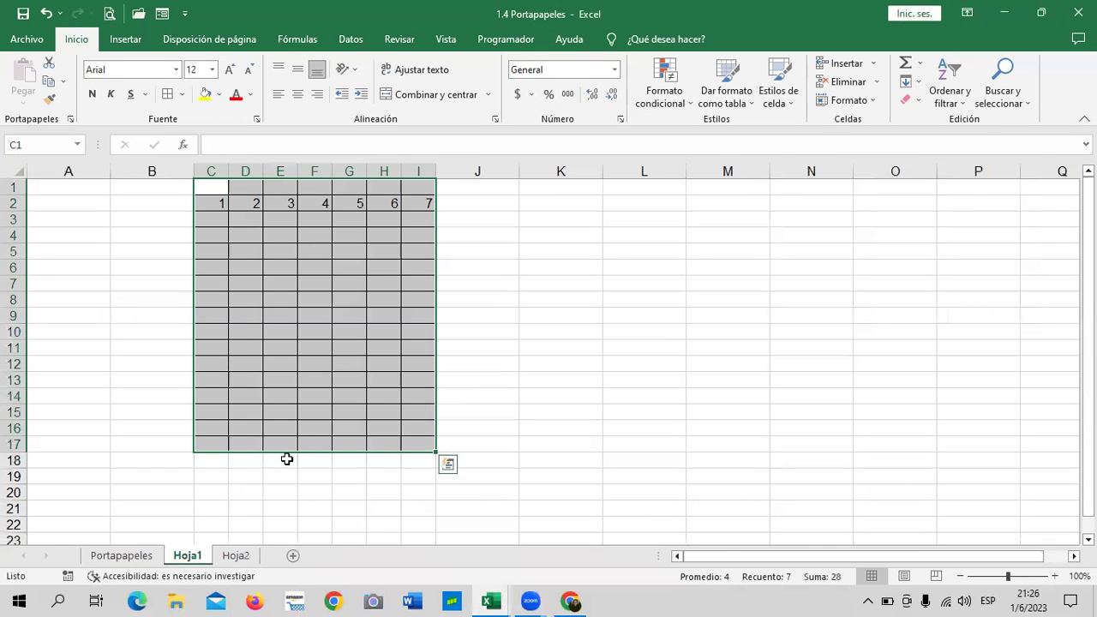
click(553, 337)
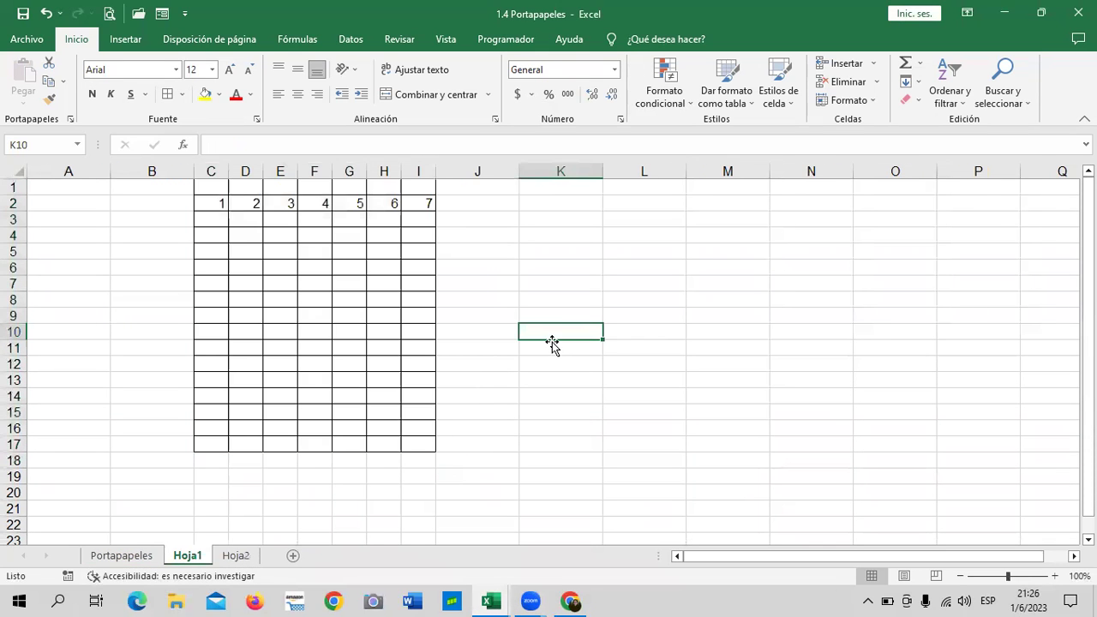
click(236, 555)
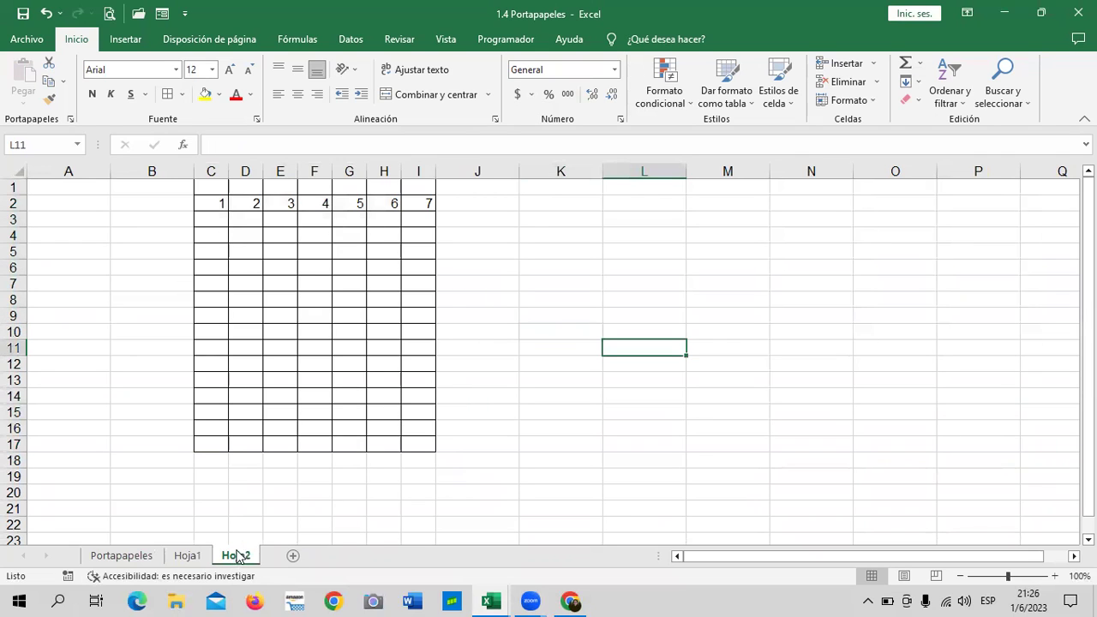
click(187, 556)
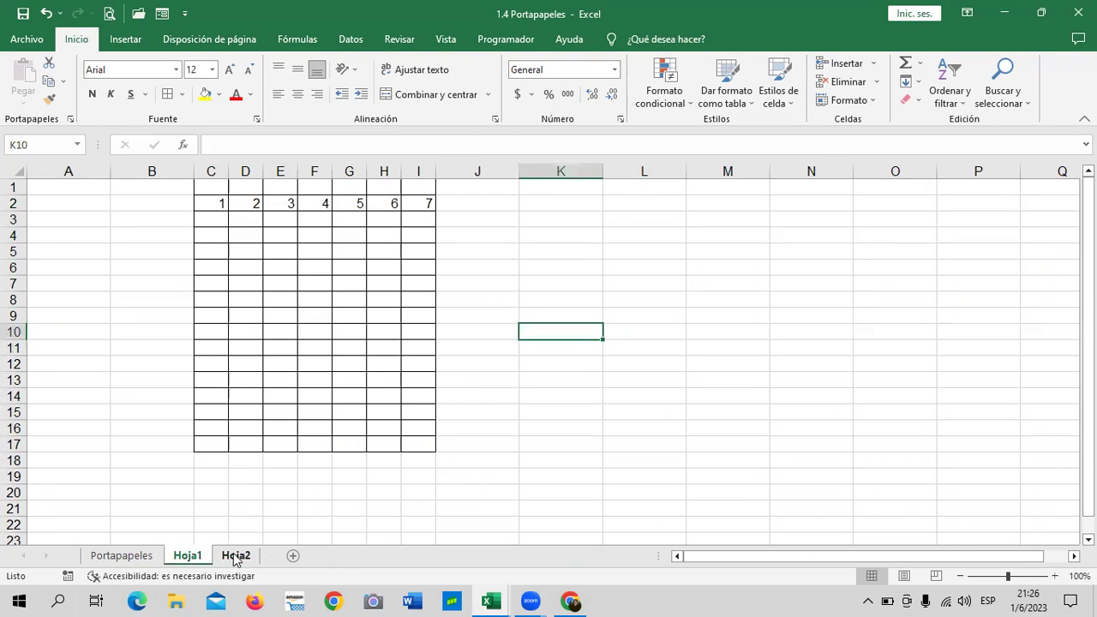
click(236, 556)
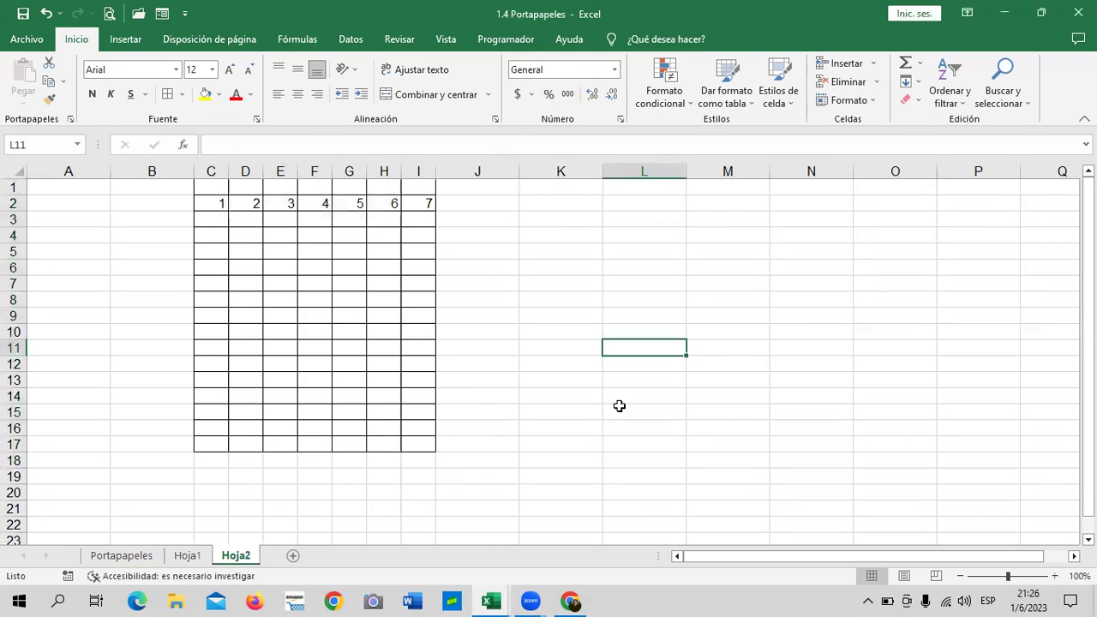
click(120, 555)
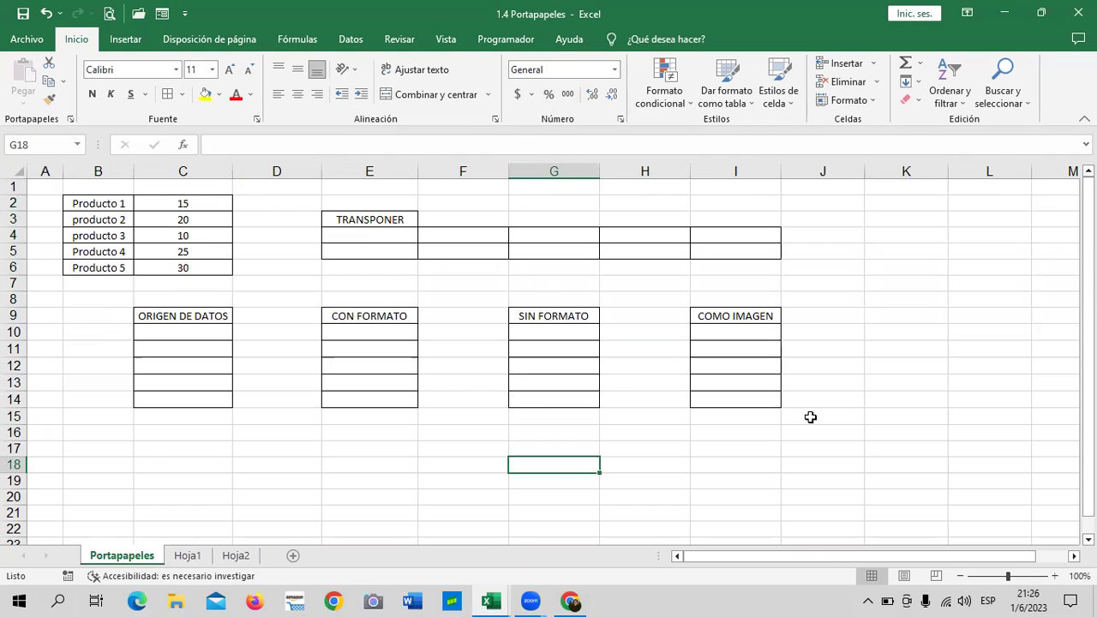
click(773, 419)
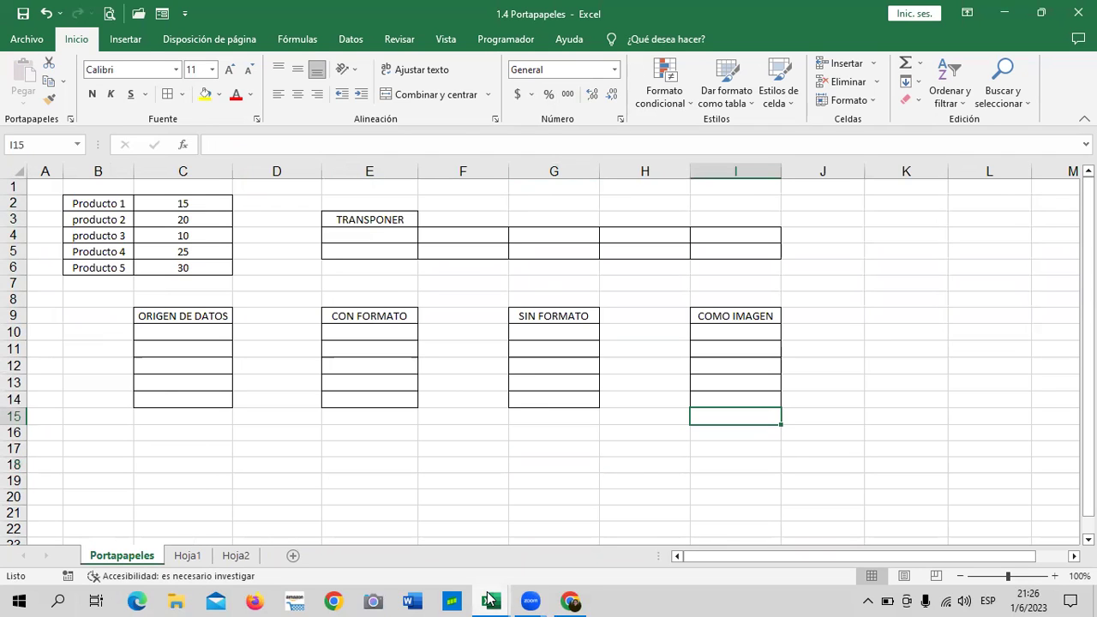
mouse_move(570, 601)
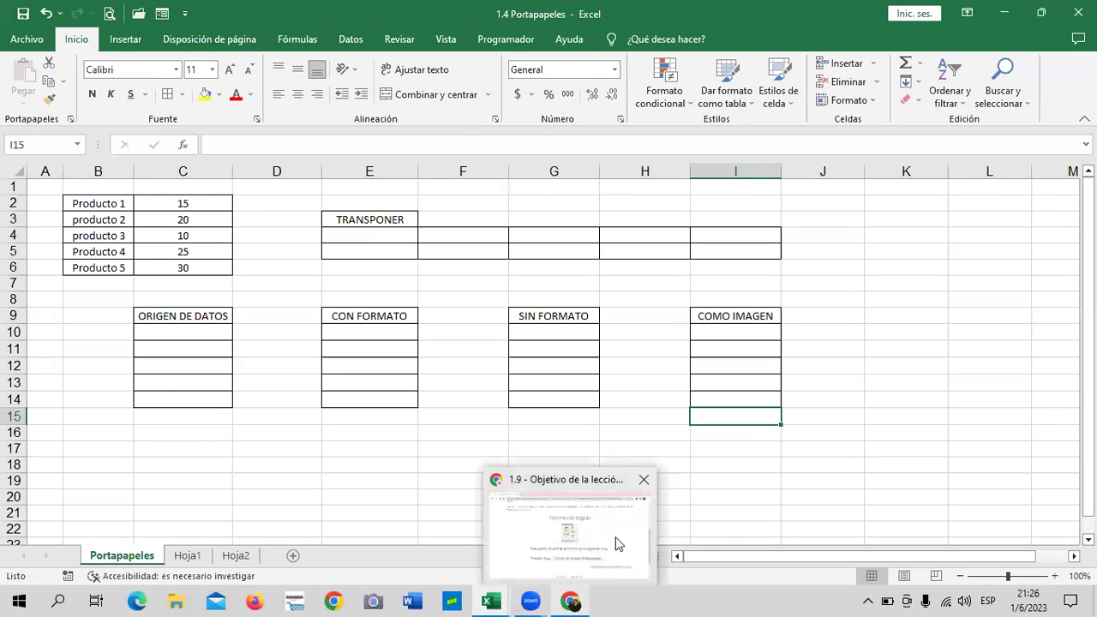
Open the 1.10 Portapapeles lesson in Chrome, play its video and skip ahead
click(617, 544)
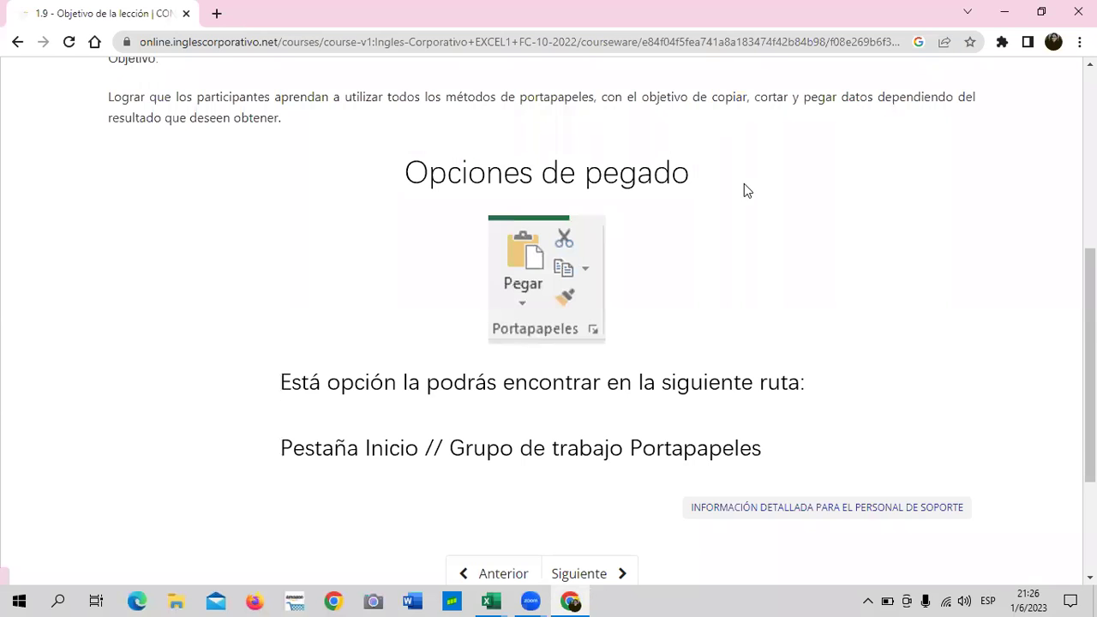
scroll(744, 190, up, 3)
click(883, 178)
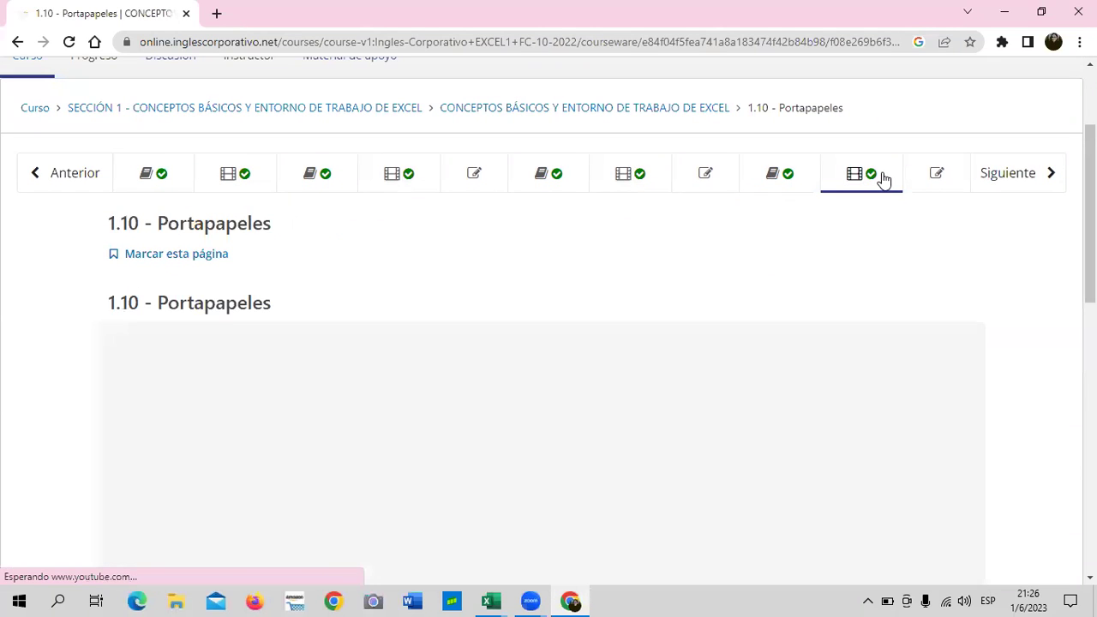
scroll(445, 309, down, 3)
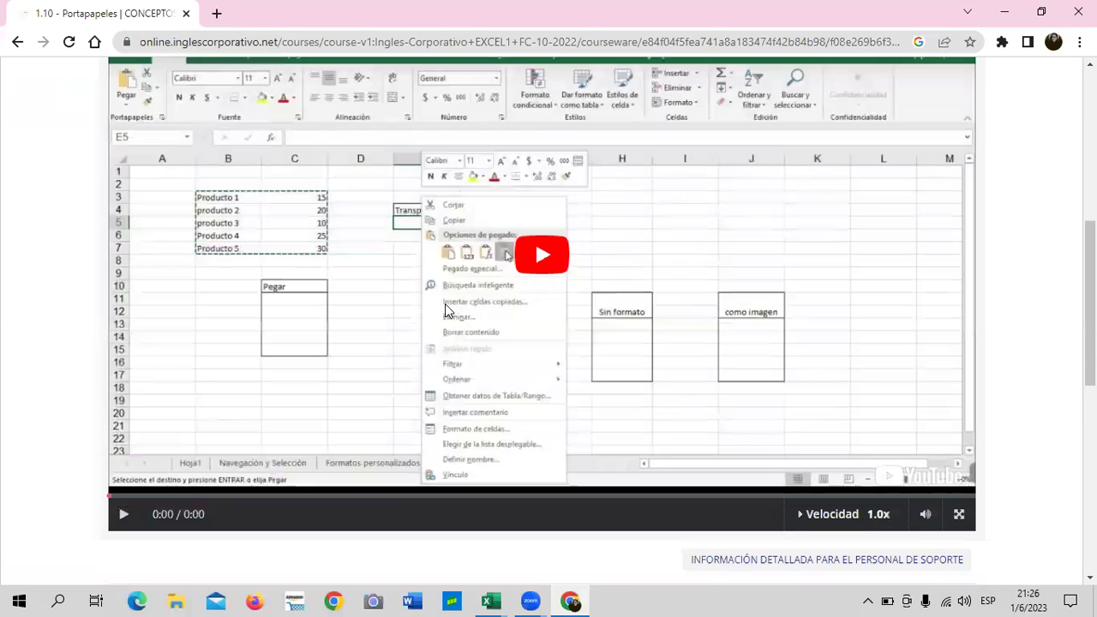
scroll(445, 303, up, 2)
scroll(445, 303, down, 3)
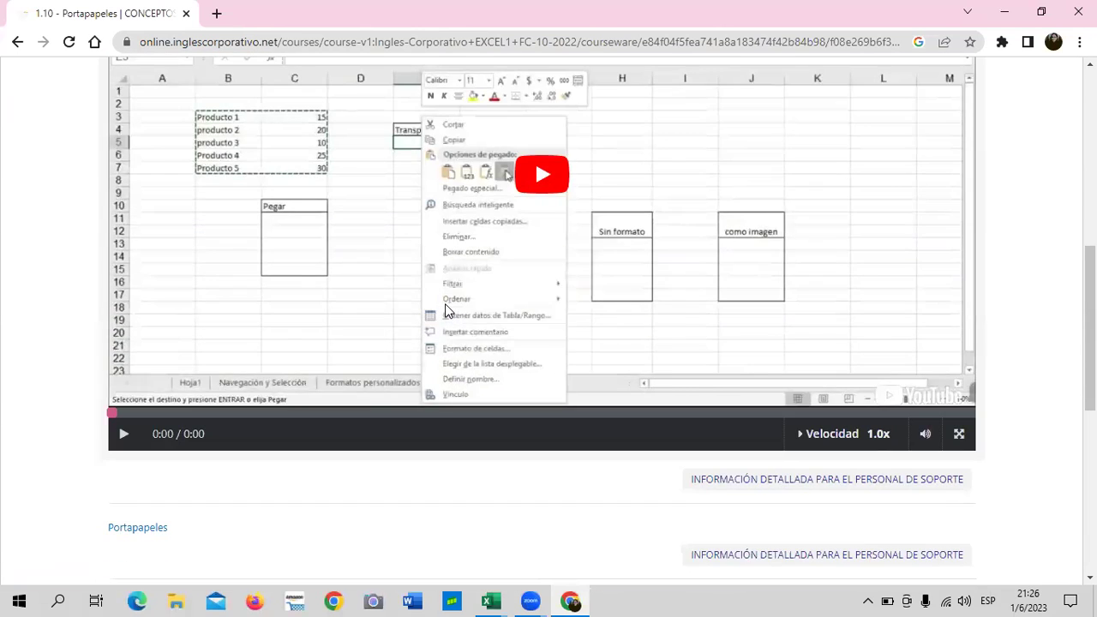
scroll(445, 304, up, 2)
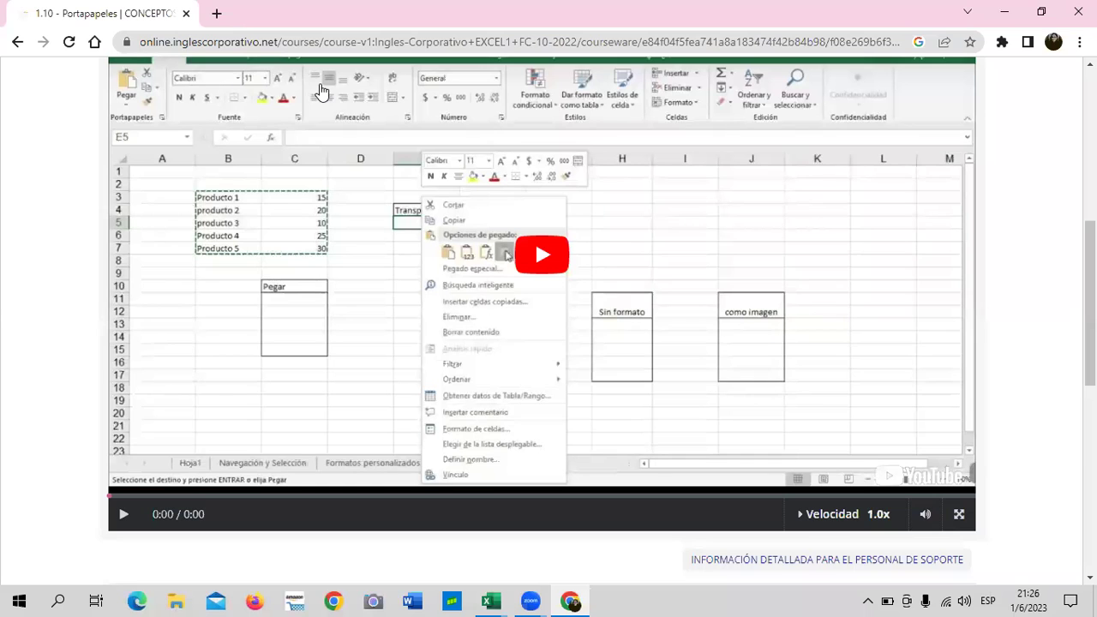
click(530, 251)
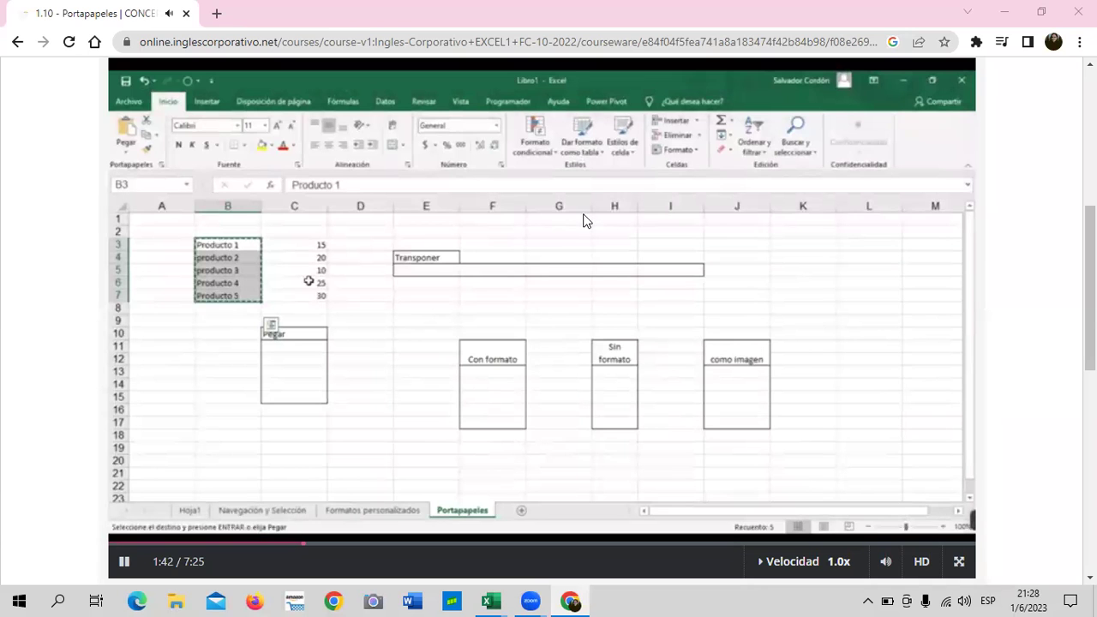
key(Right)
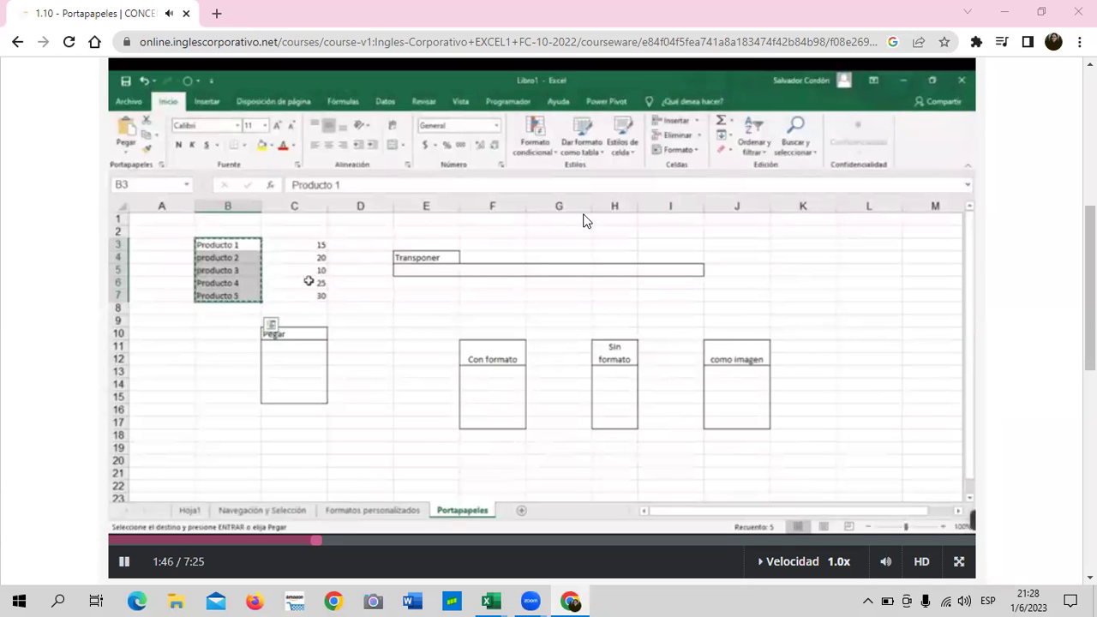
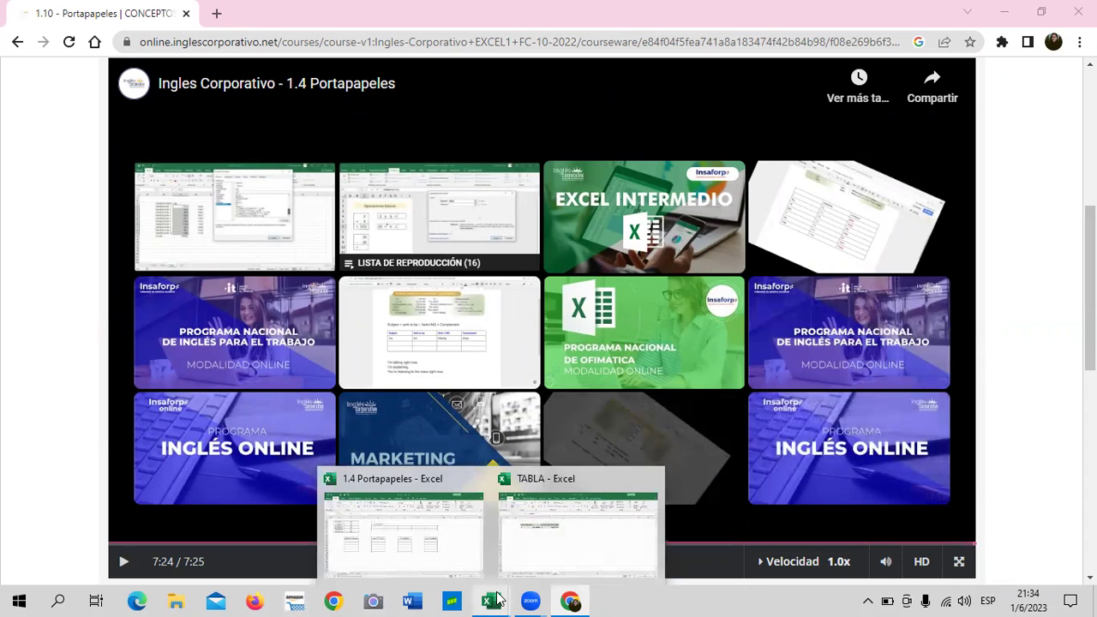
Bring the 1.4 Portapapeles workbook forward and select the product table B2:C6
click(442, 529)
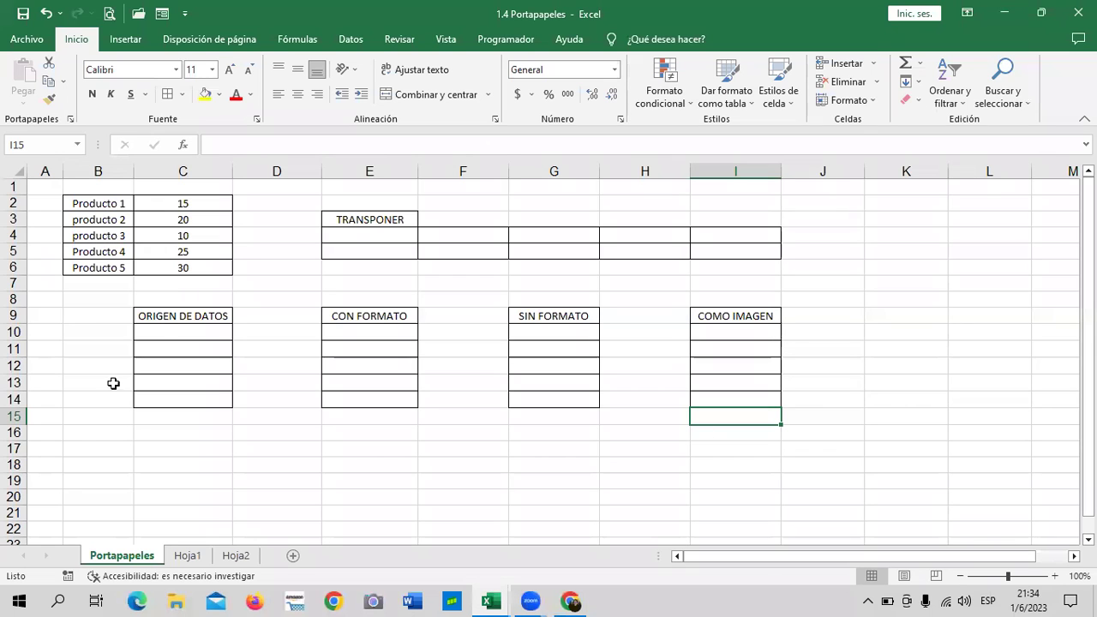
click(158, 337)
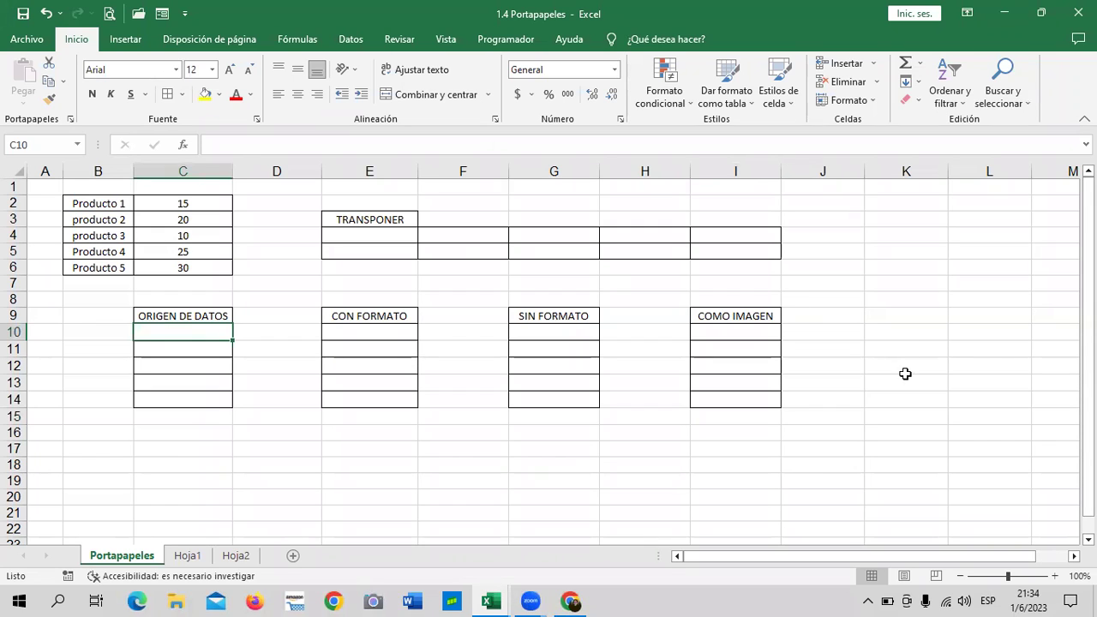
click(847, 313)
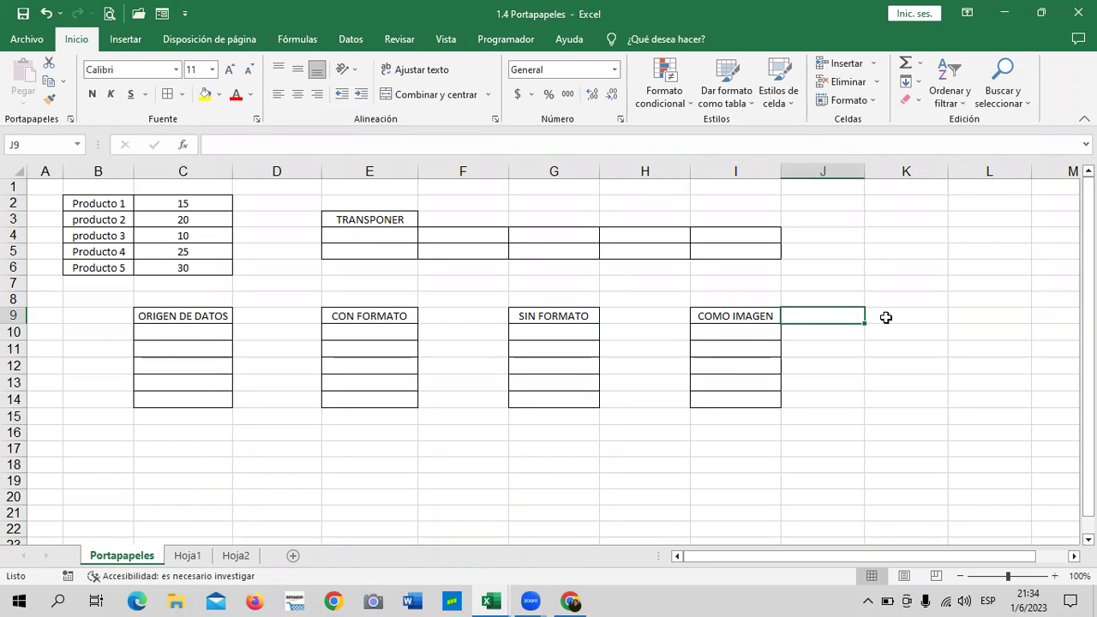
click(889, 318)
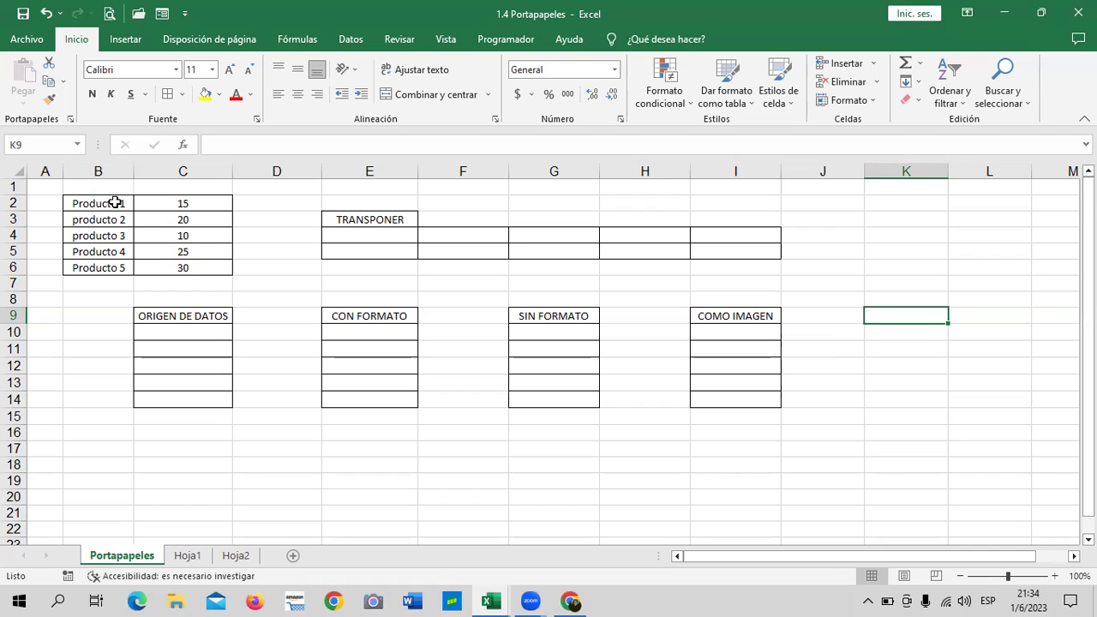
drag(115, 204, 199, 263)
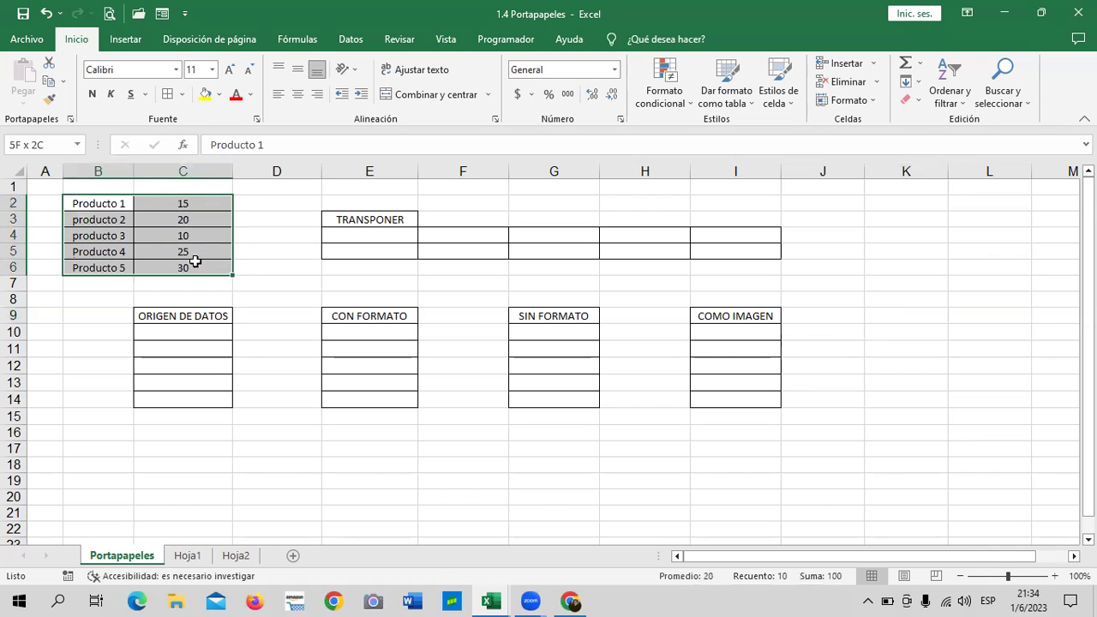
Copy the Producto 1–5 table in B2:C6
right_click(194, 204)
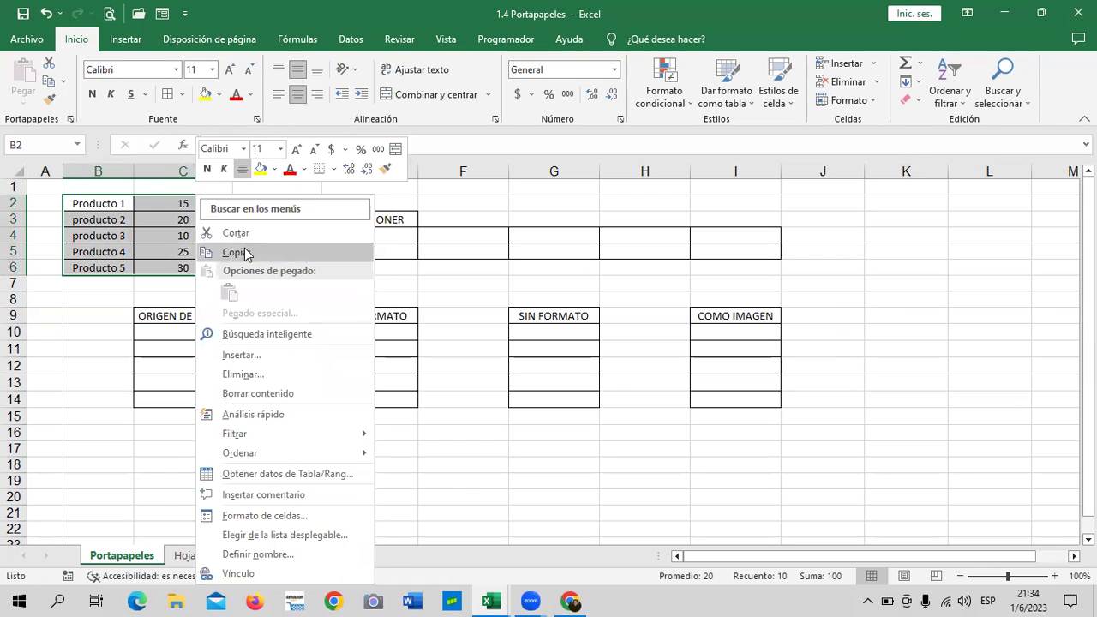
click(244, 253)
right_click(207, 203)
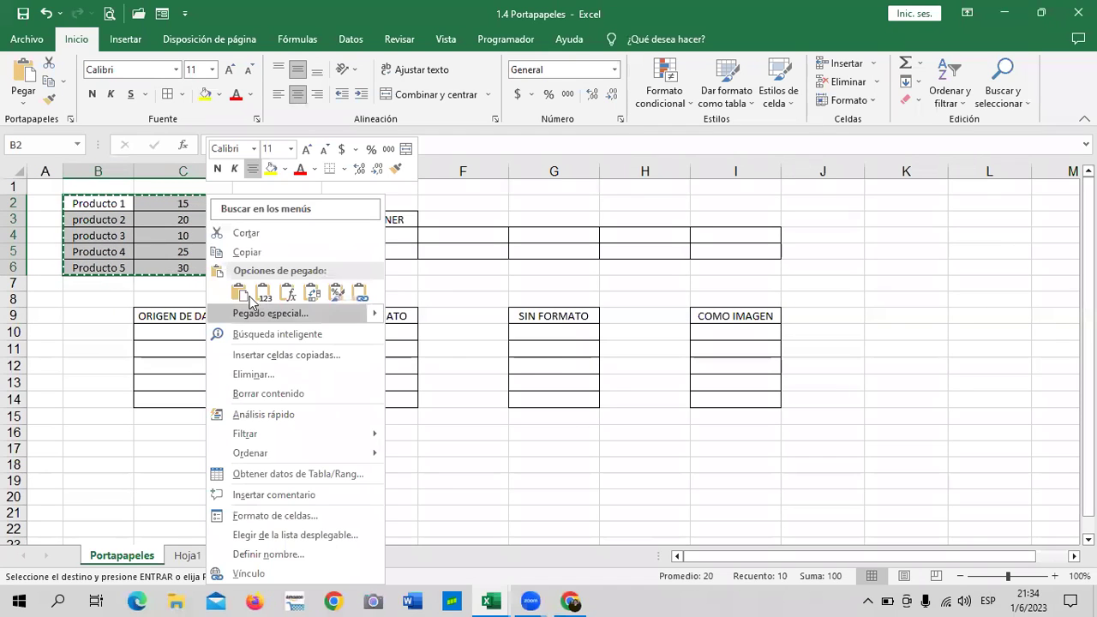
click(304, 295)
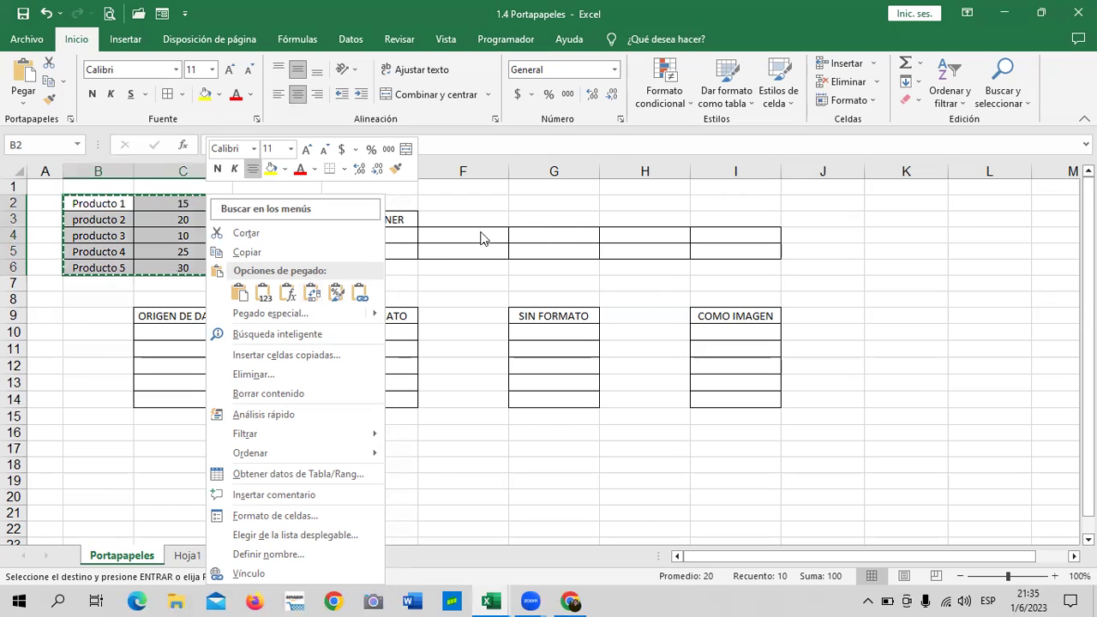
click(270, 232)
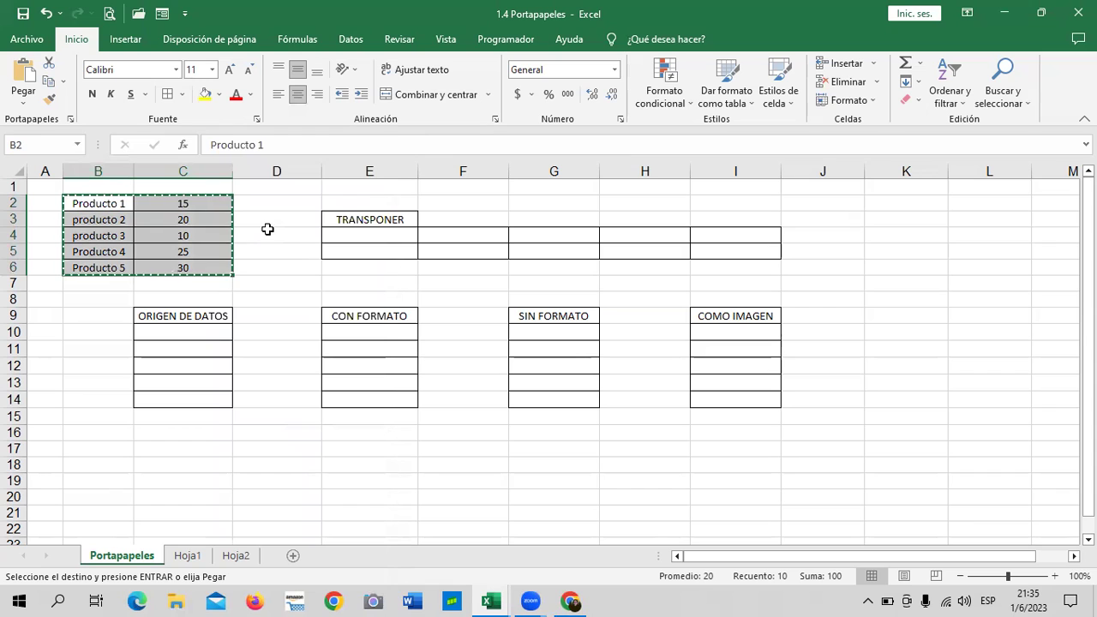
Paste it transposed at E4 so products run across E4:I5
click(367, 232)
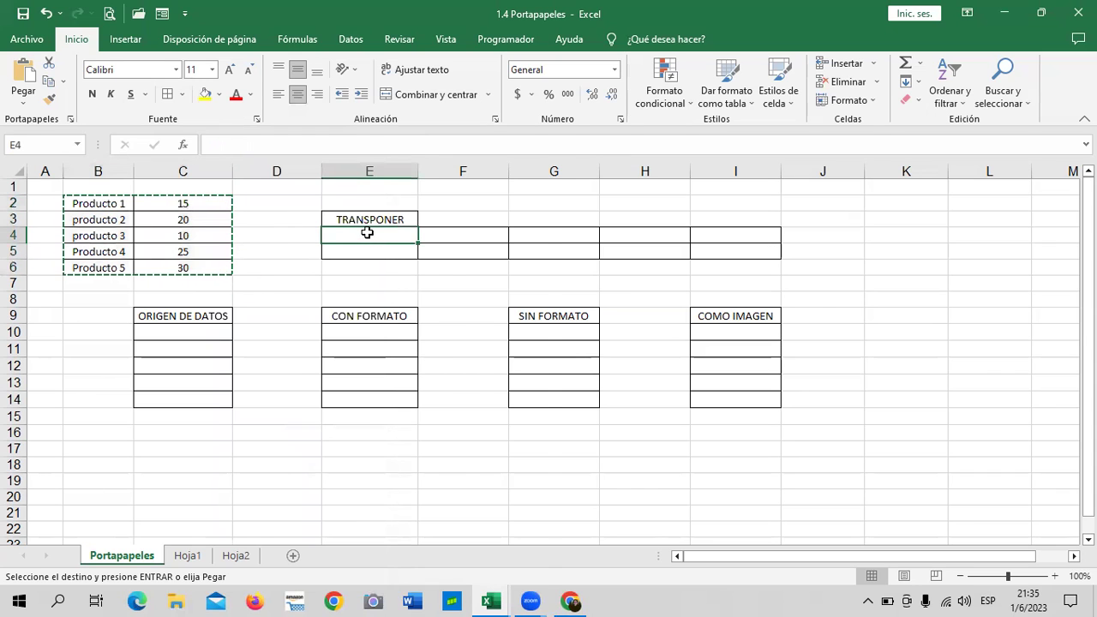
right_click(367, 232)
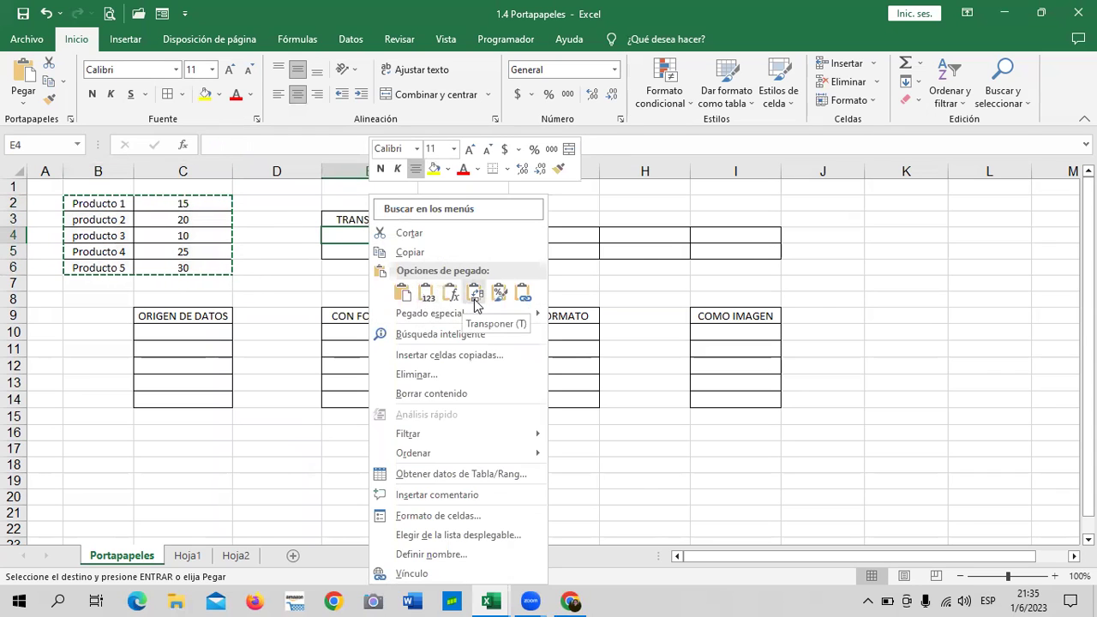
click(476, 294)
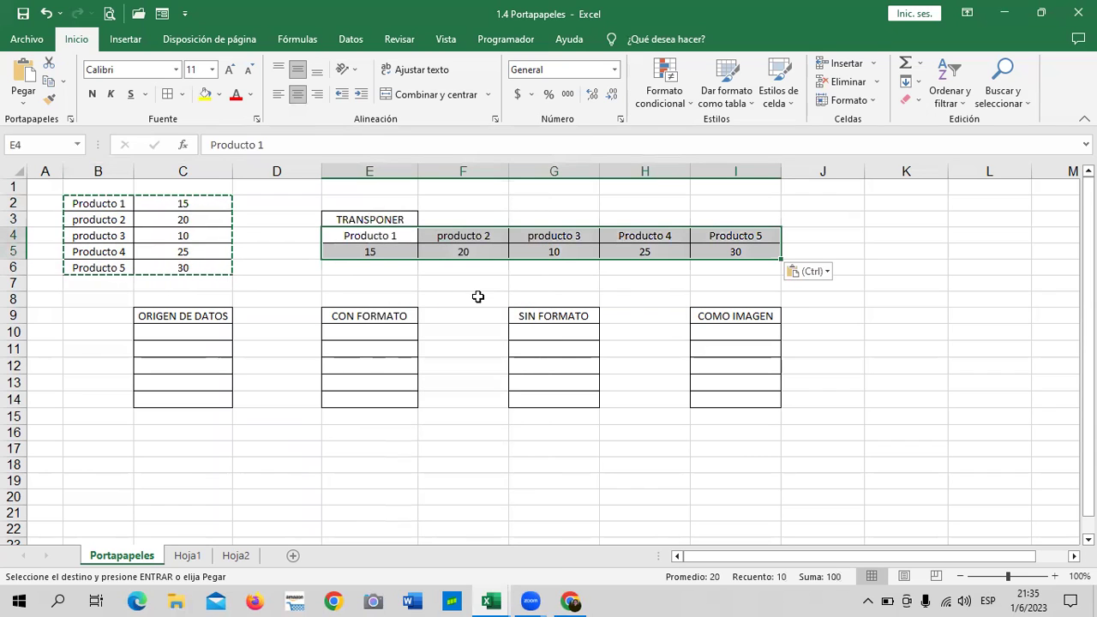
key(Escape)
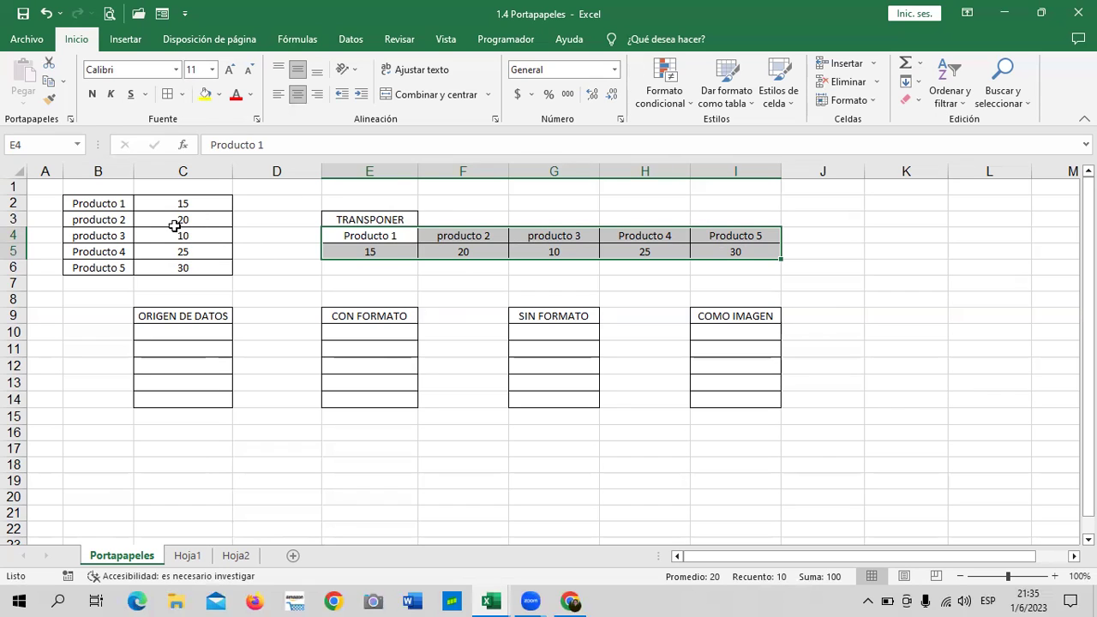
Copy the transposed product rows E4:I5
drag(347, 234, 626, 237)
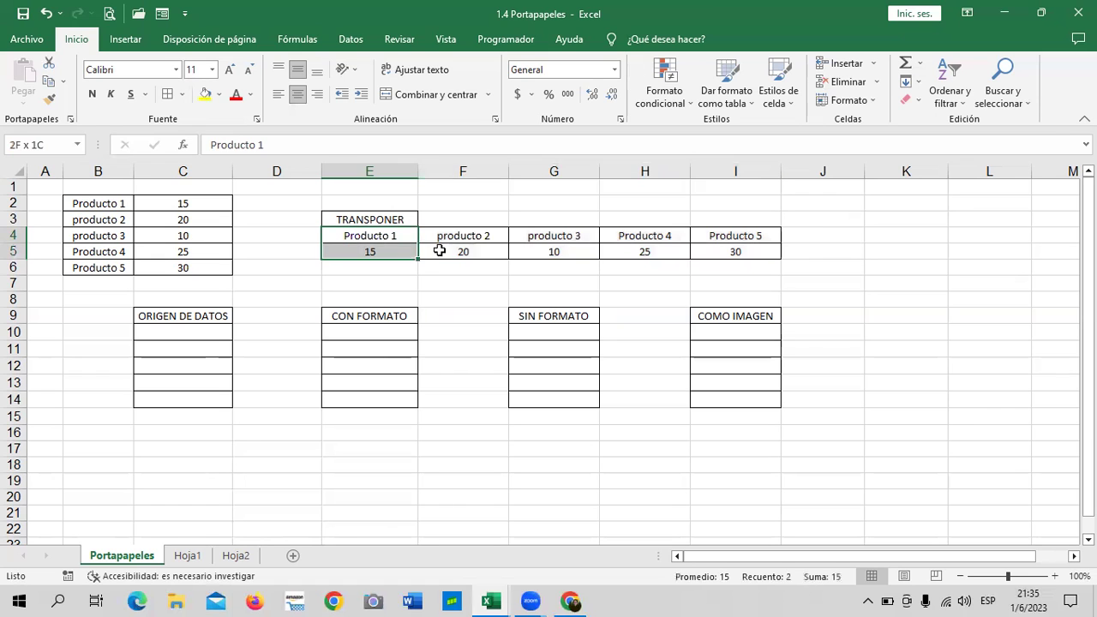
drag(401, 240, 737, 255)
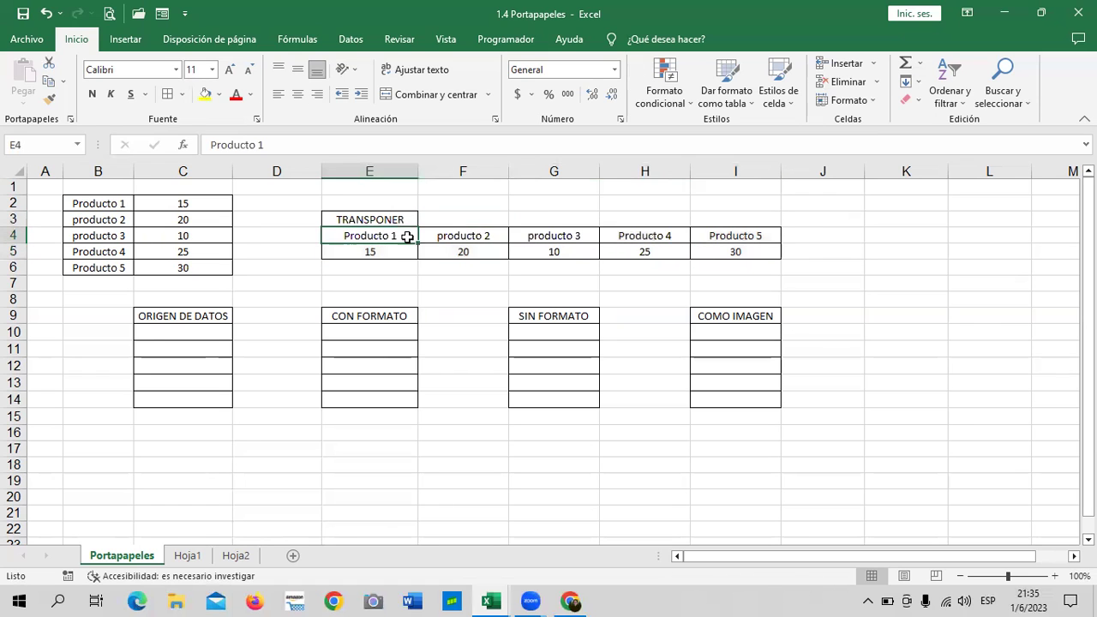
right_click(736, 248)
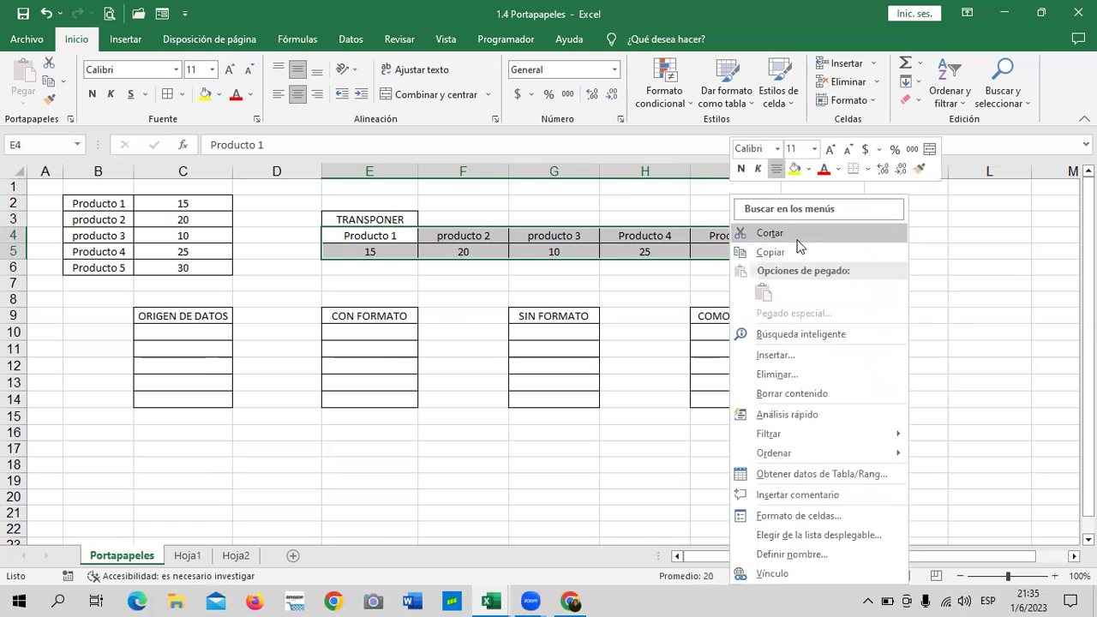
click(795, 252)
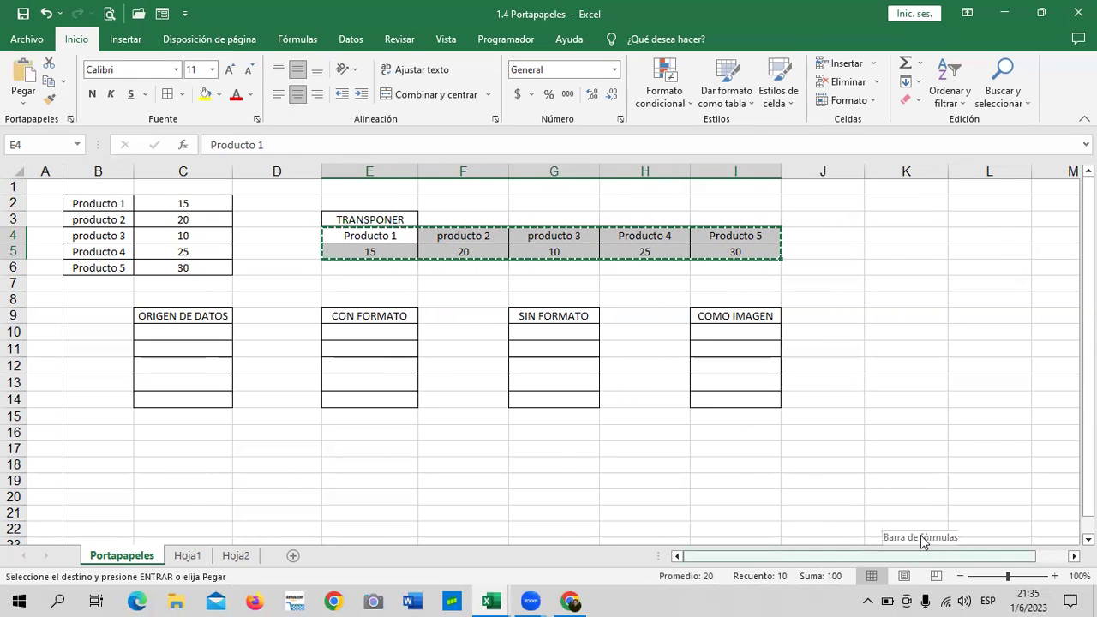
Paste them transposed at K2, restoring a vertical list in K2:L6
scroll(917, 536, right, 1)
scroll(615, 268, right, 1)
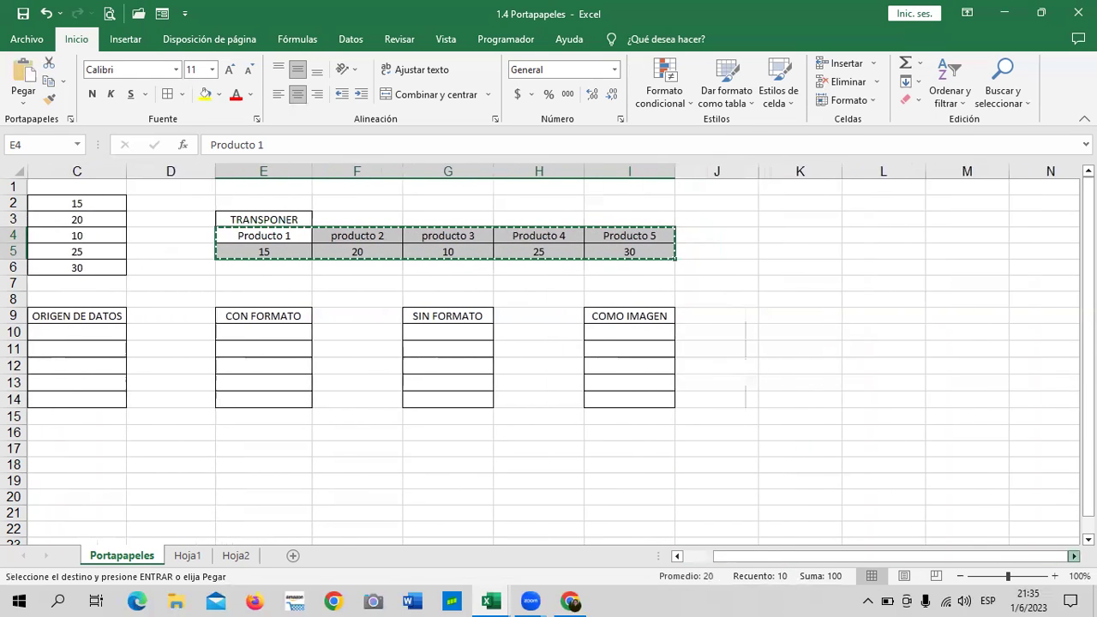
scroll(615, 268, right, 2)
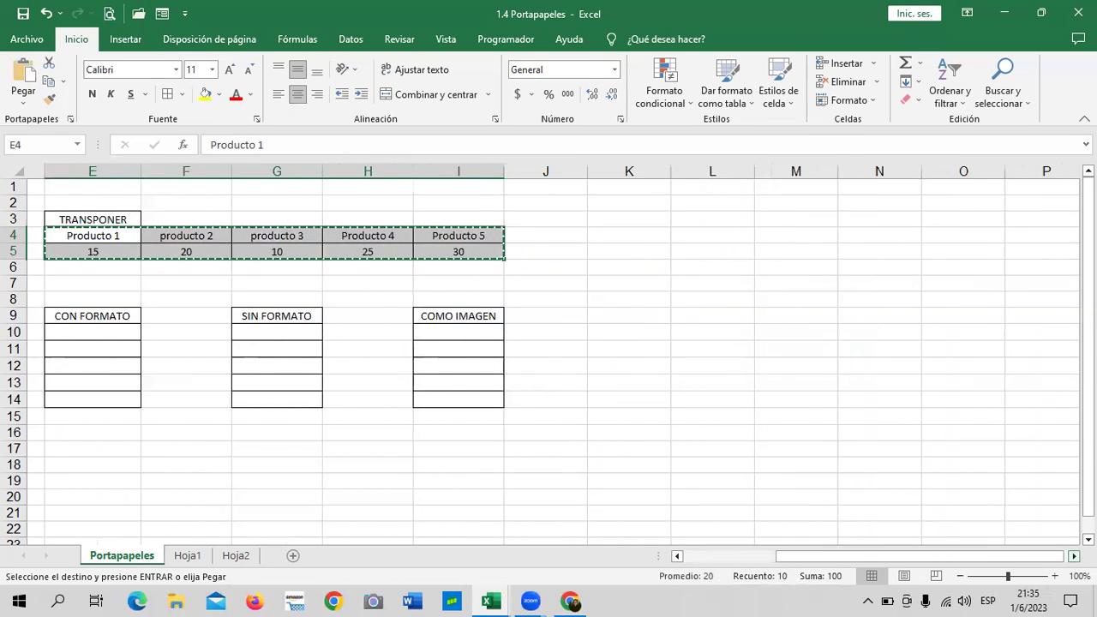
click(616, 206)
right_click(614, 209)
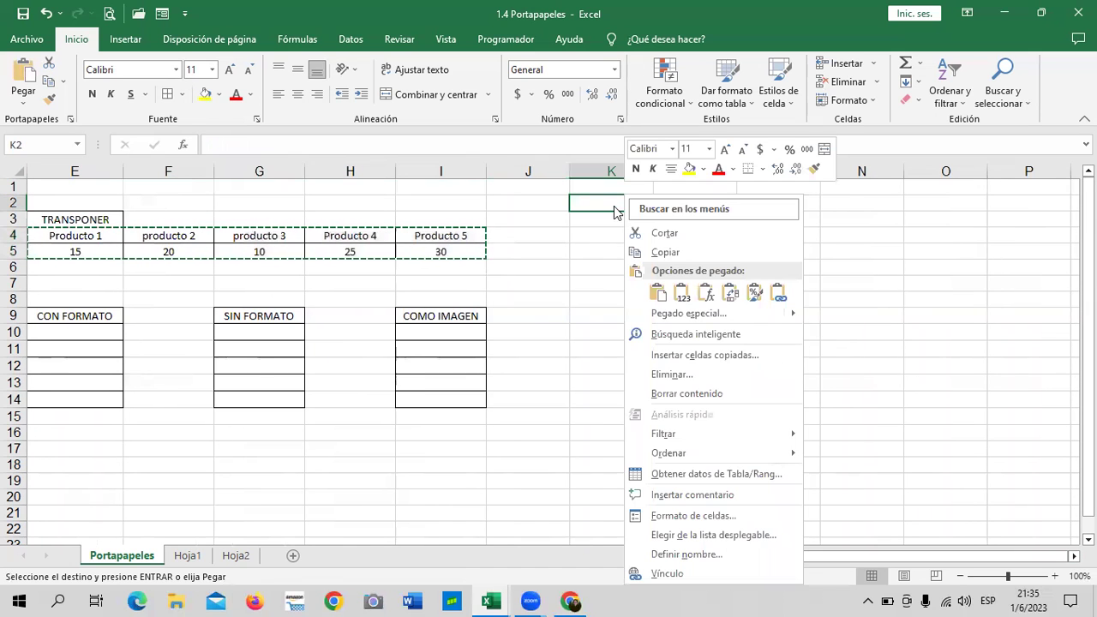
click(729, 293)
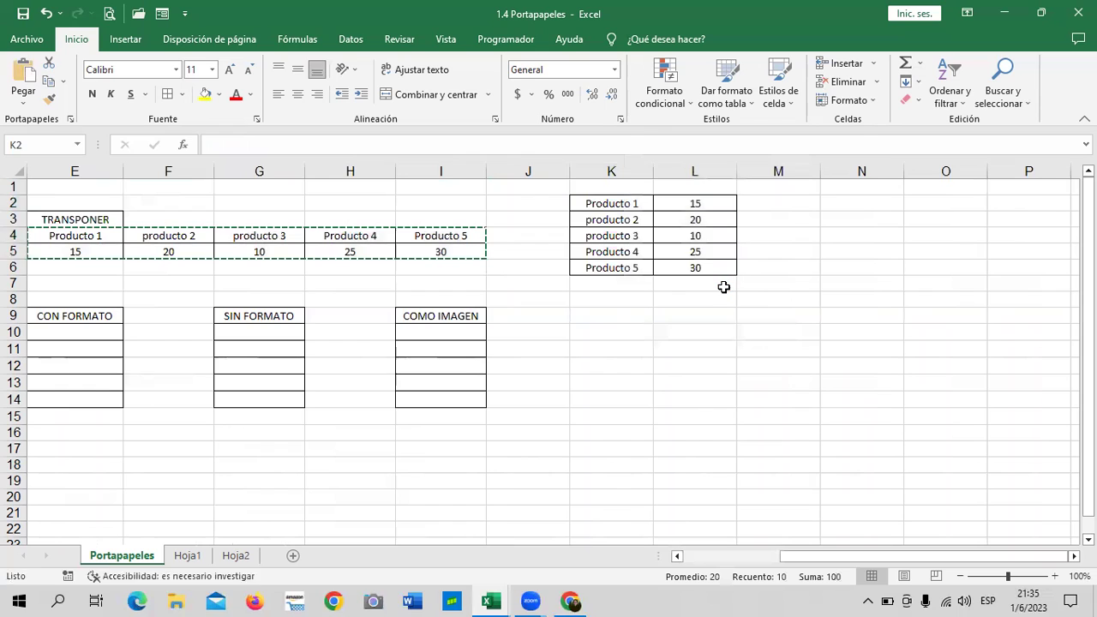
key(Escape)
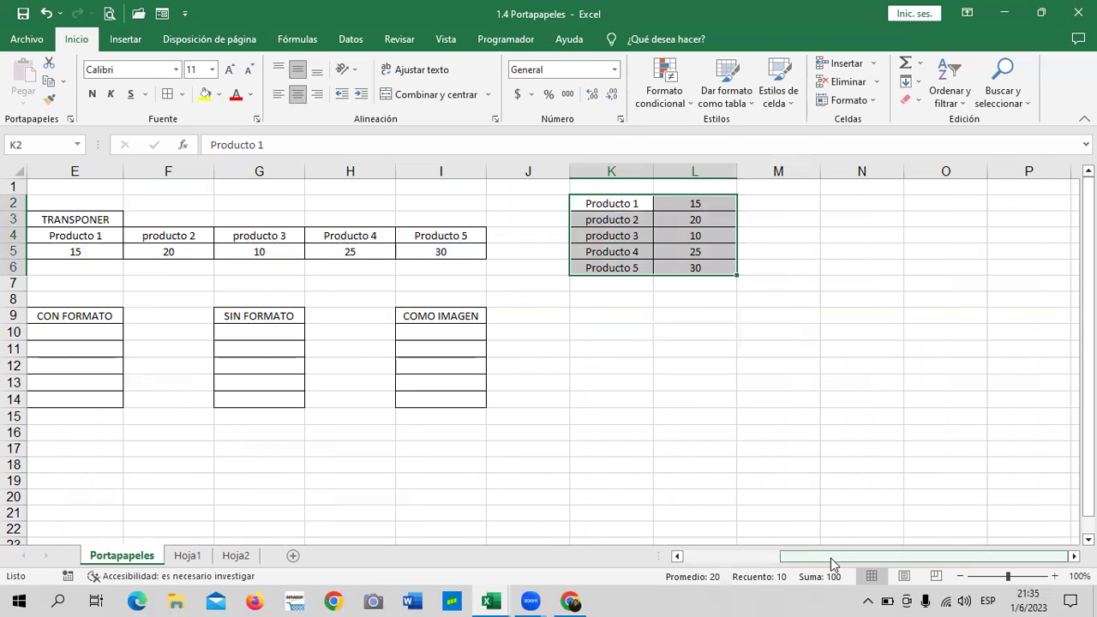
drag(831, 558, 691, 555)
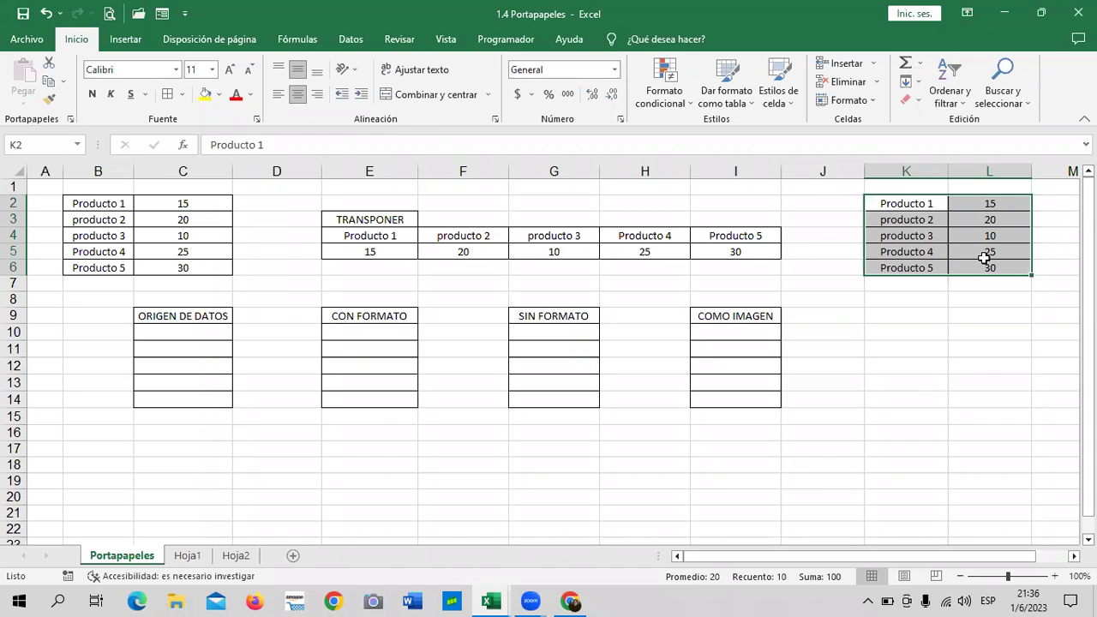
mouse_move(103, 203)
mouse_down()
mouse_move(163, 206)
mouse_move(171, 267)
mouse_up()
right_click(189, 200)
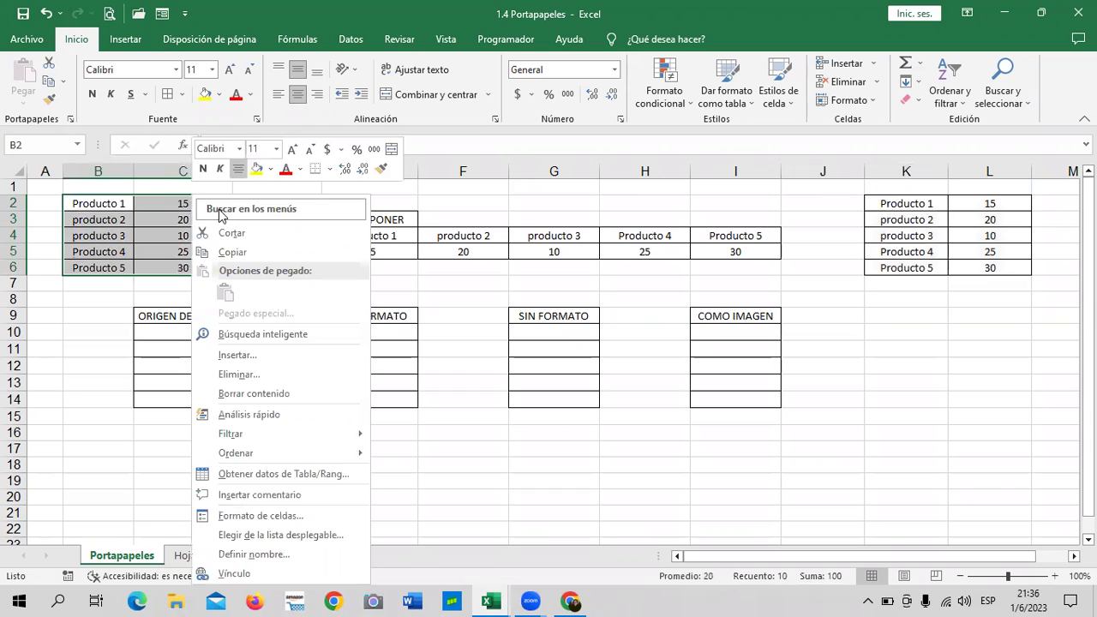
click(232, 252)
click(907, 314)
right_click(909, 315)
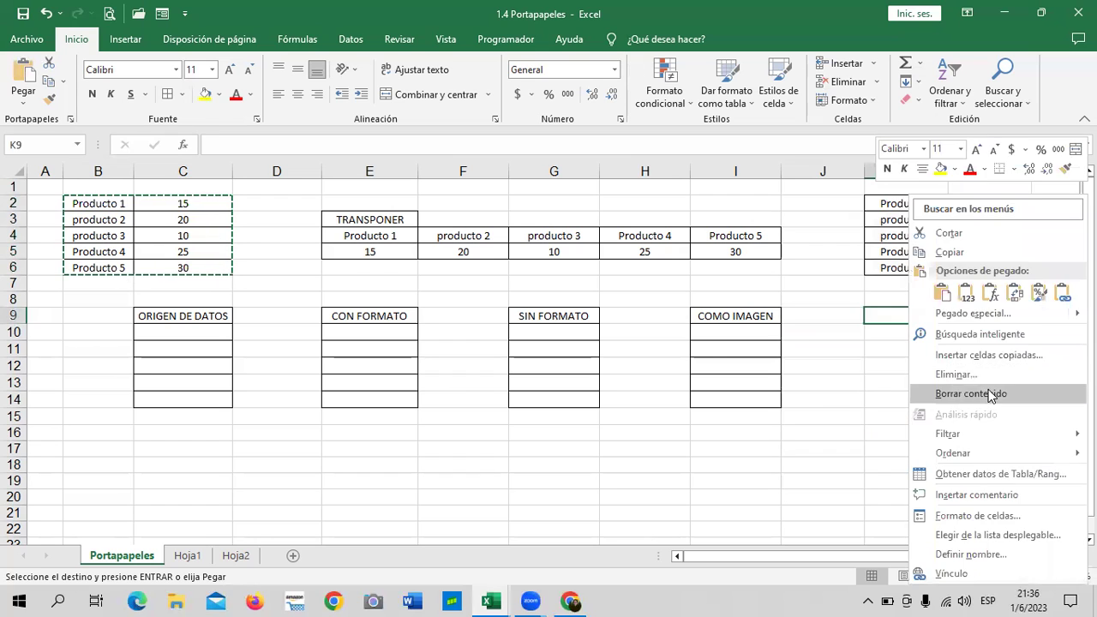
click(935, 392)
click(933, 411)
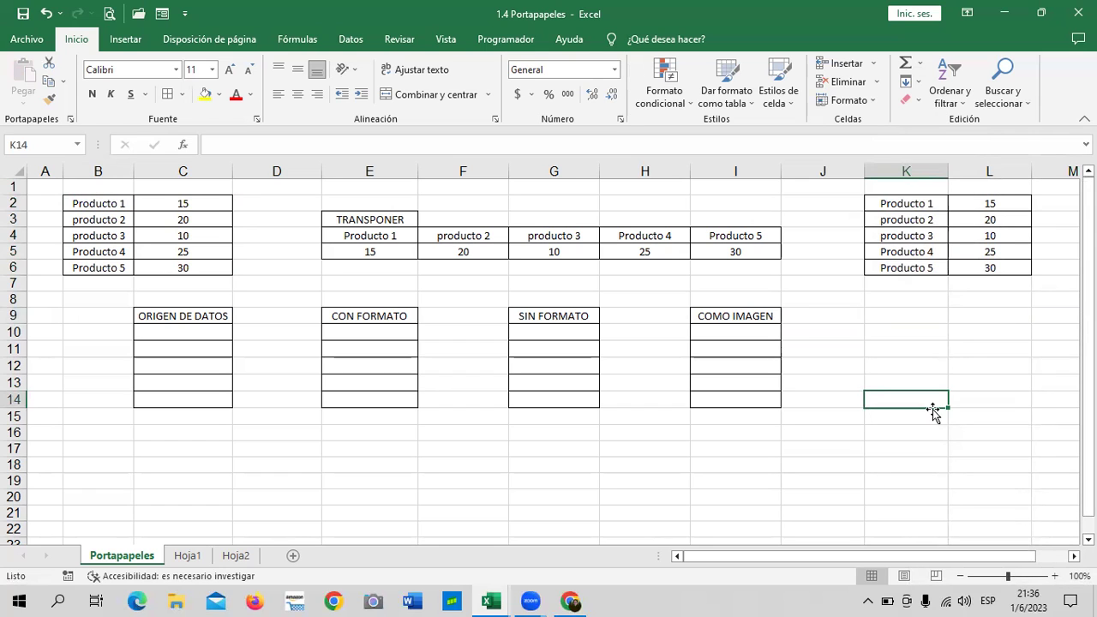
click(901, 319)
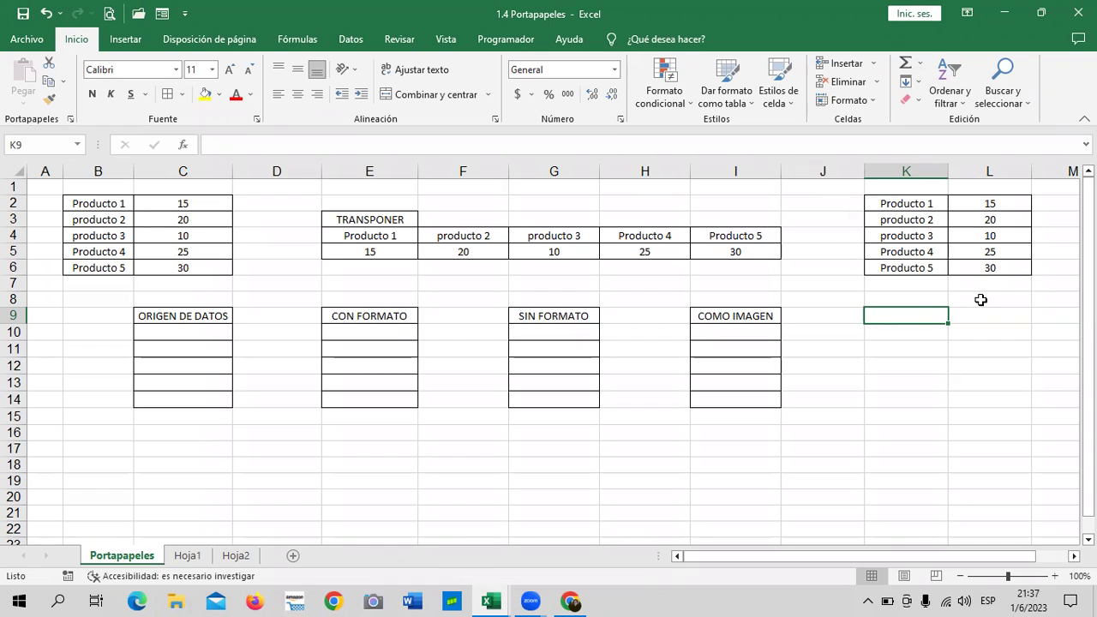
Clear the contents of K2:L6
drag(897, 206, 998, 267)
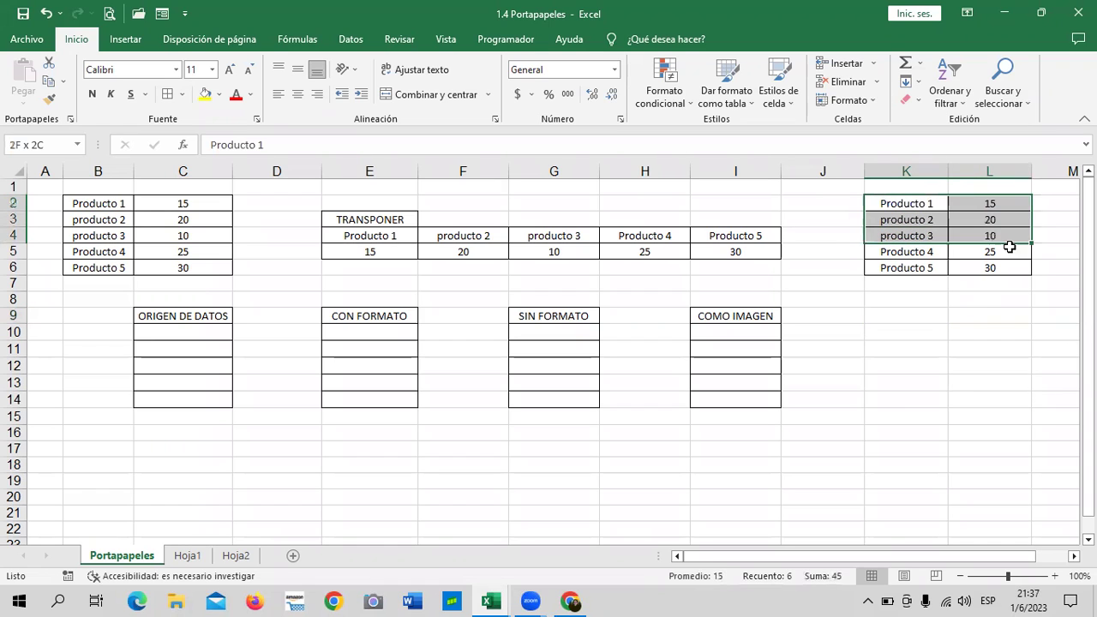
key(Delete)
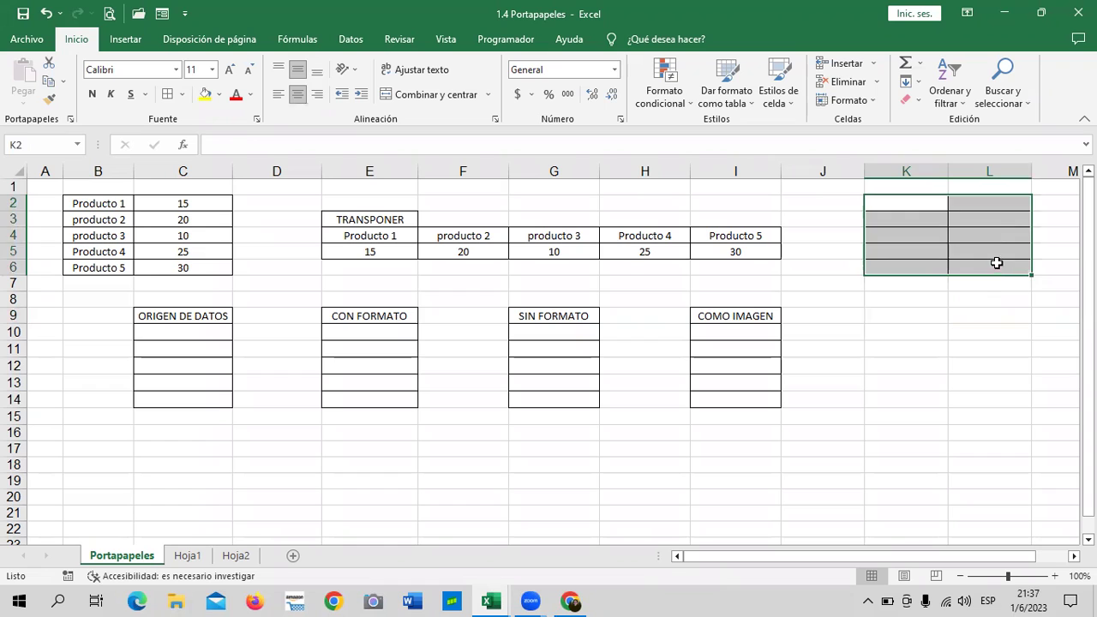
click(979, 365)
Copy E4:I5 and paste it transposed into K8:L12
mouse_move(354, 234)
mouse_down()
mouse_move(686, 238)
mouse_move(732, 250)
mouse_up()
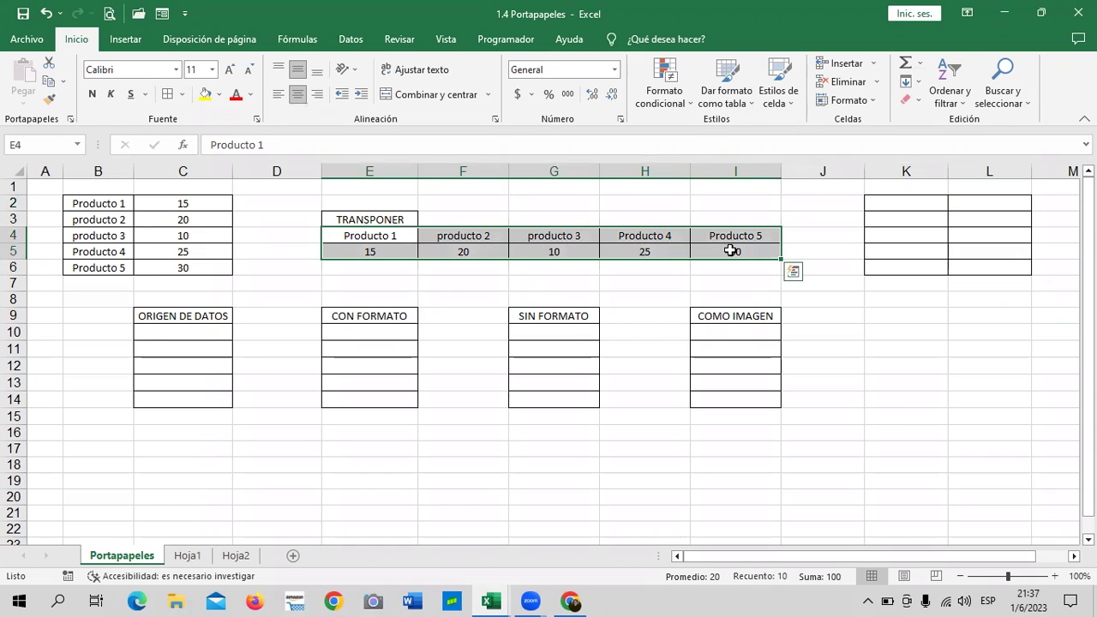
right_click(730, 251)
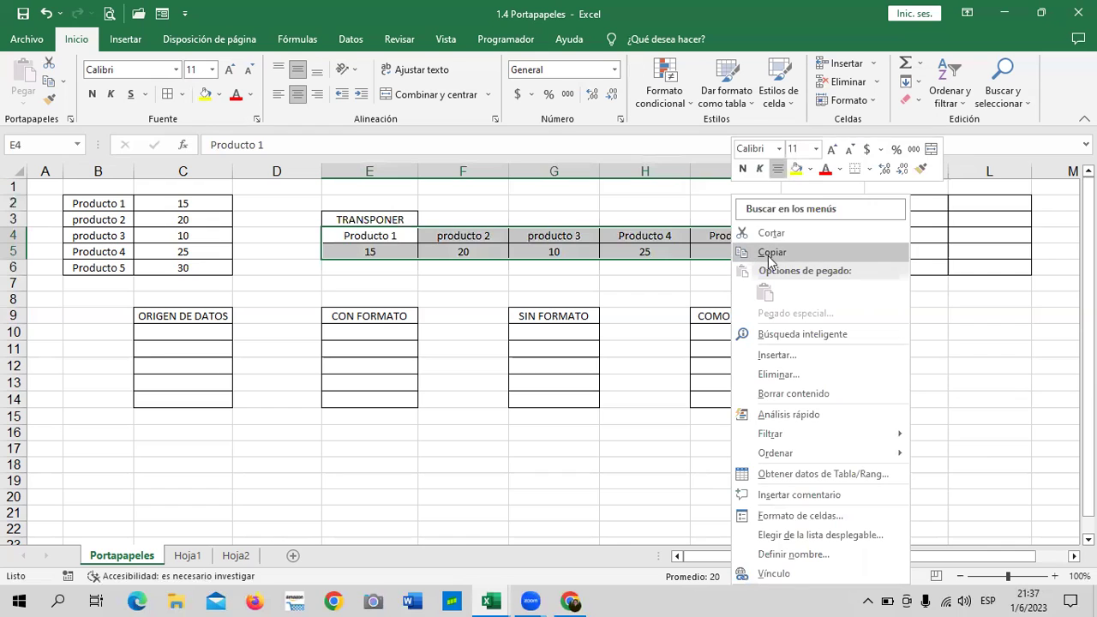
click(770, 252)
click(896, 302)
right_click(896, 307)
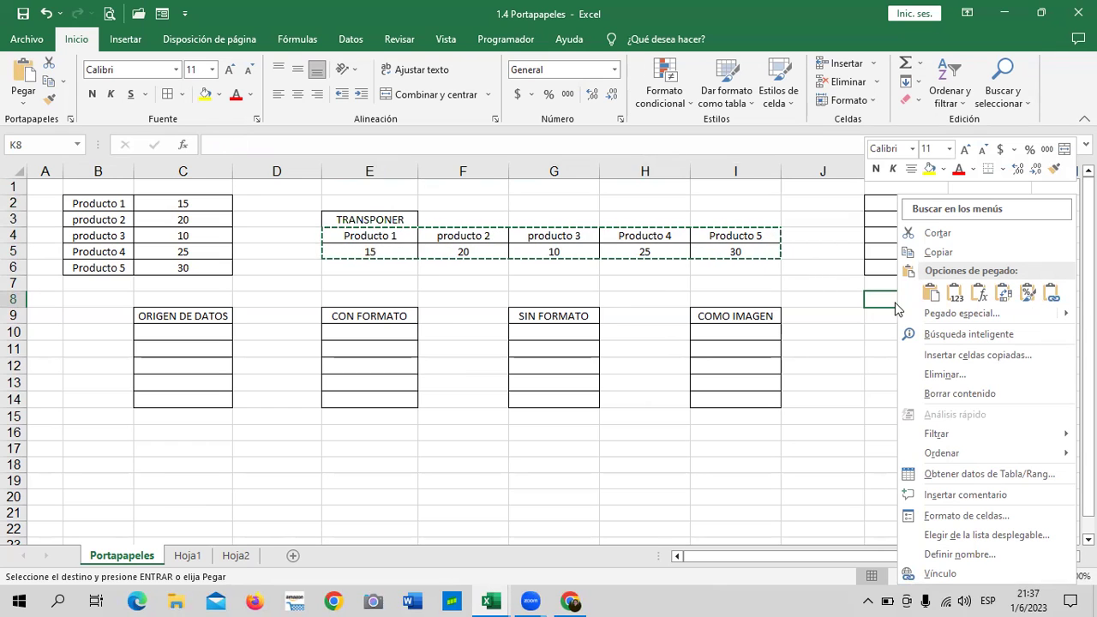
click(1004, 294)
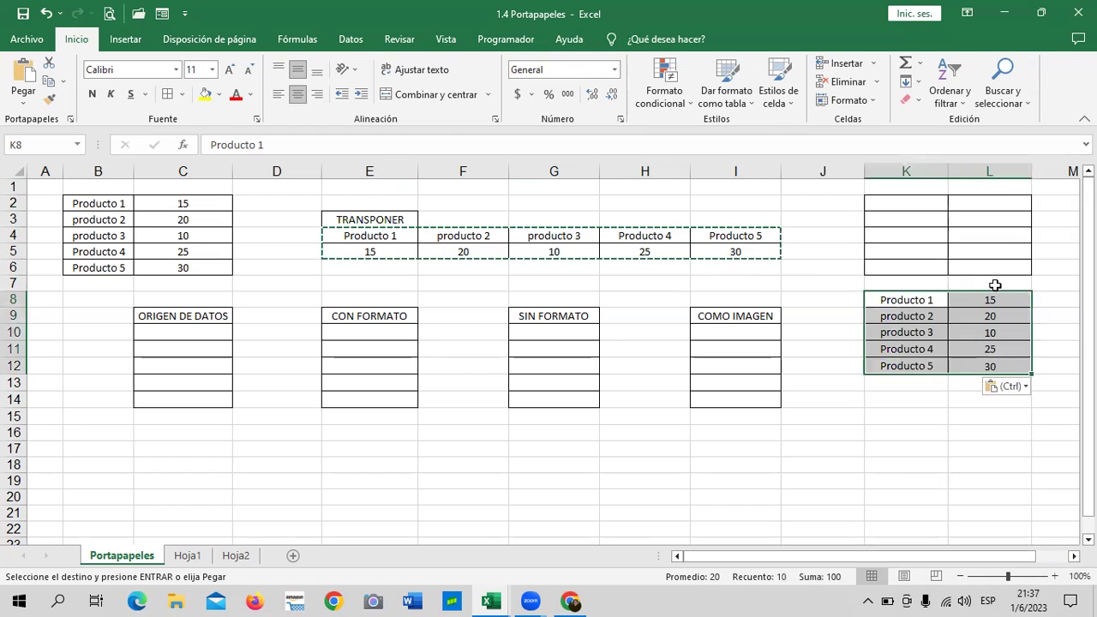
key(Escape)
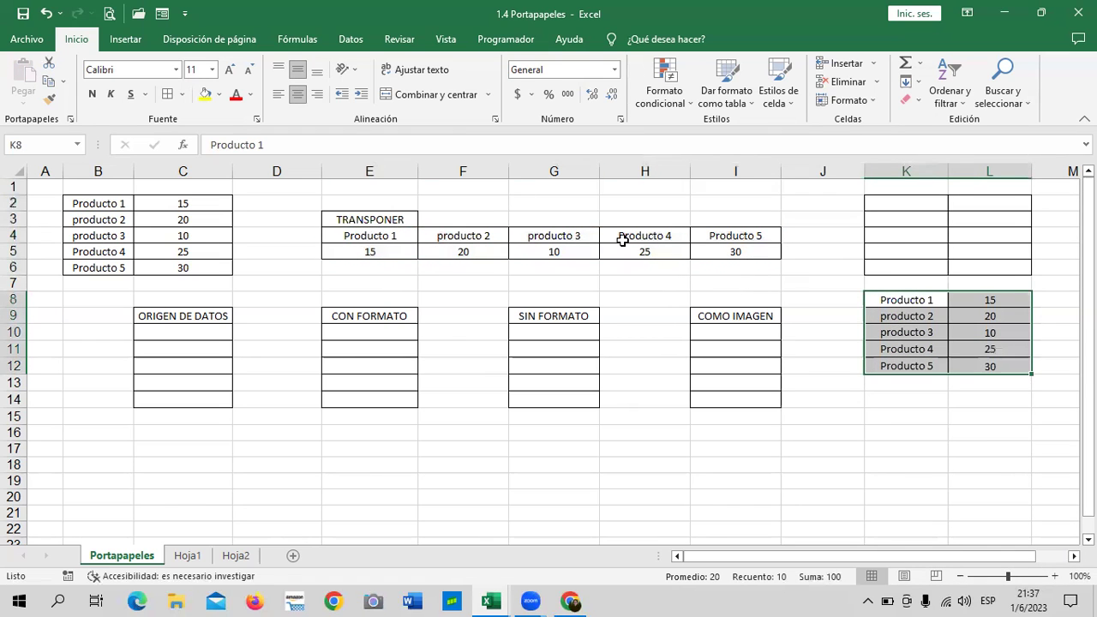
Undo the trial transposed pastes so columns K and L are empty
click(45, 14)
click(44, 13)
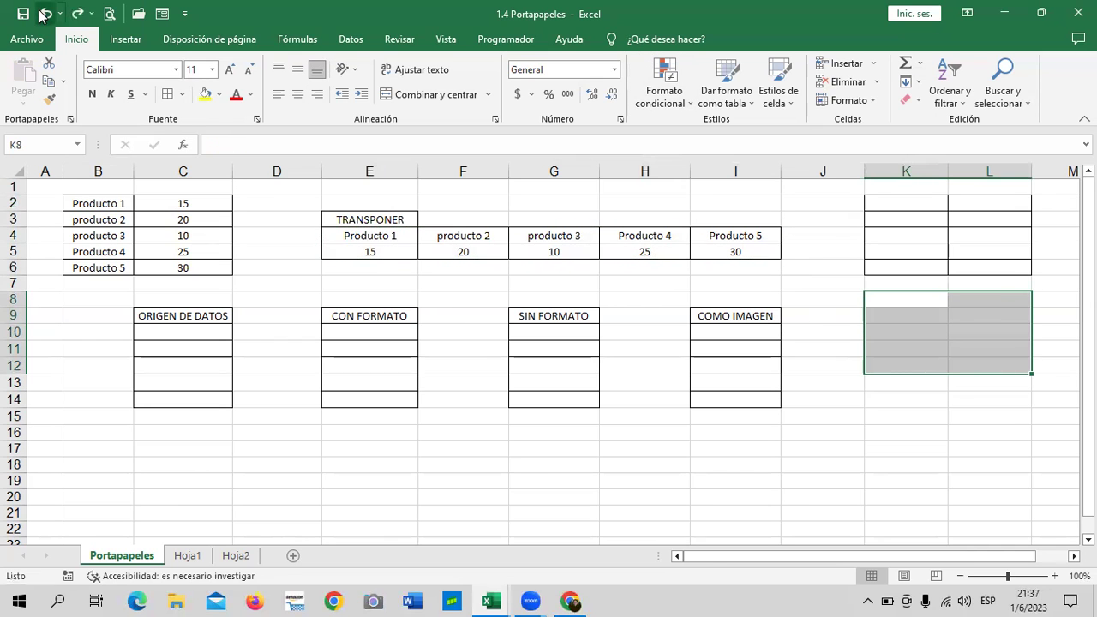
click(45, 13)
click(44, 13)
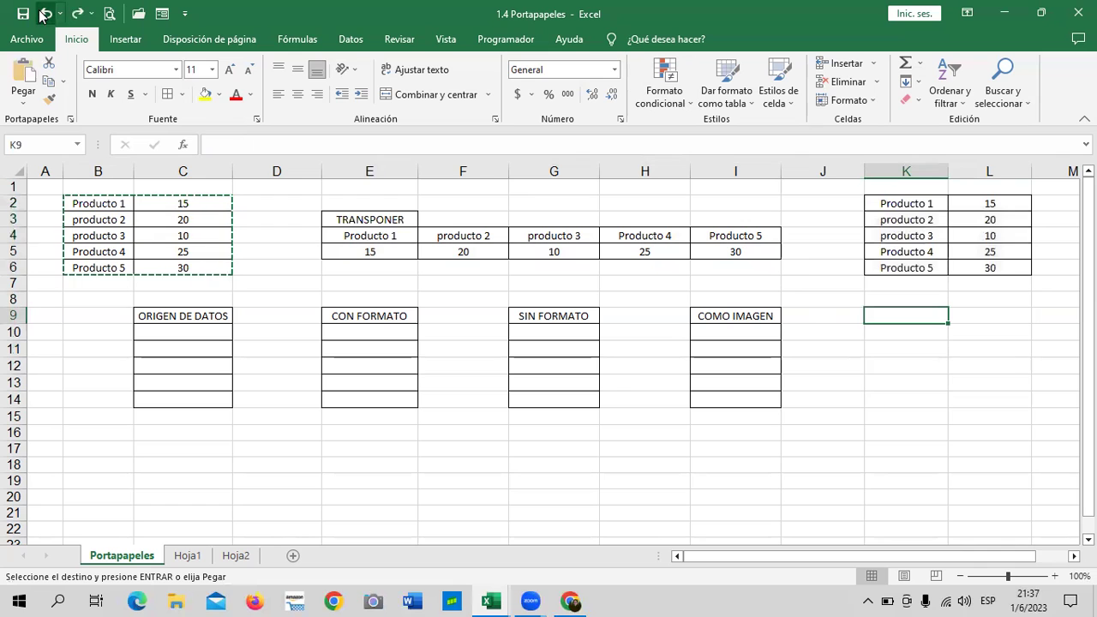
click(47, 13)
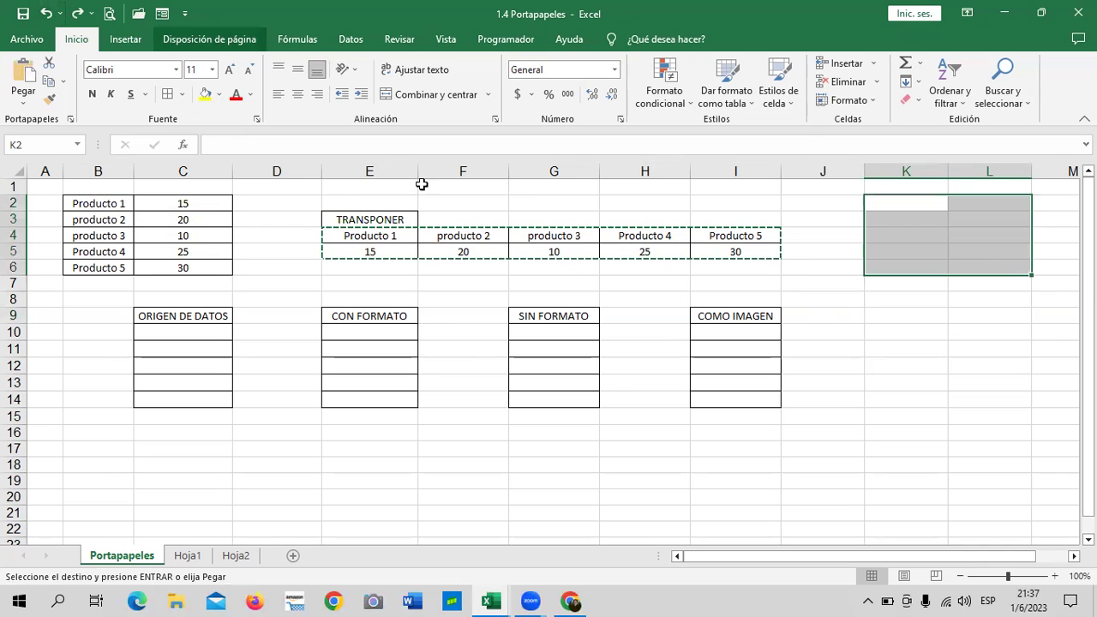
key(Escape)
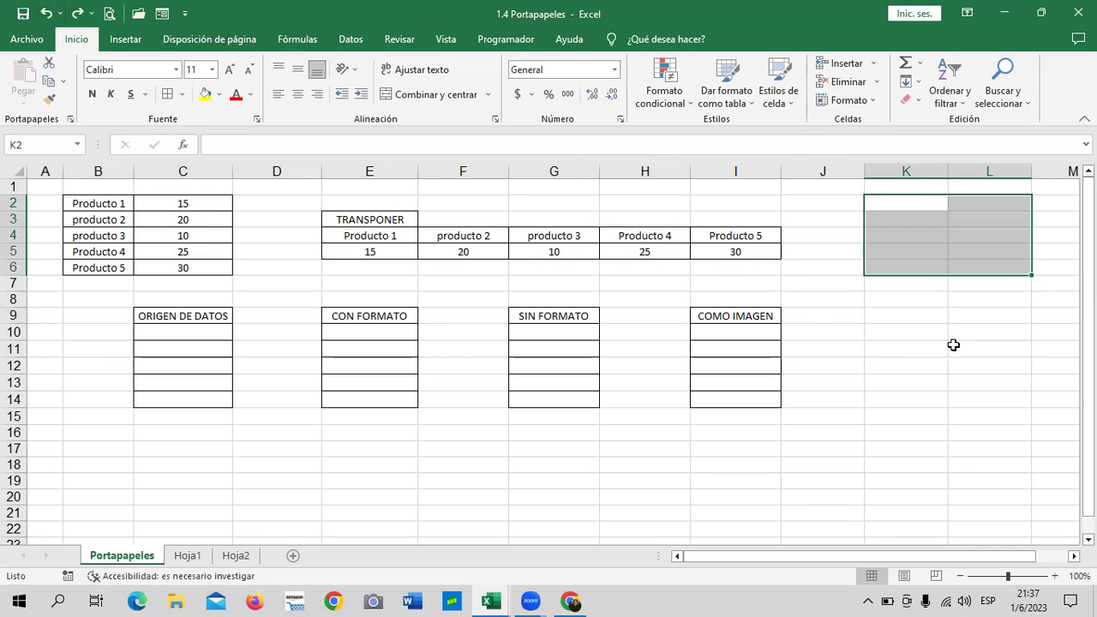
click(941, 315)
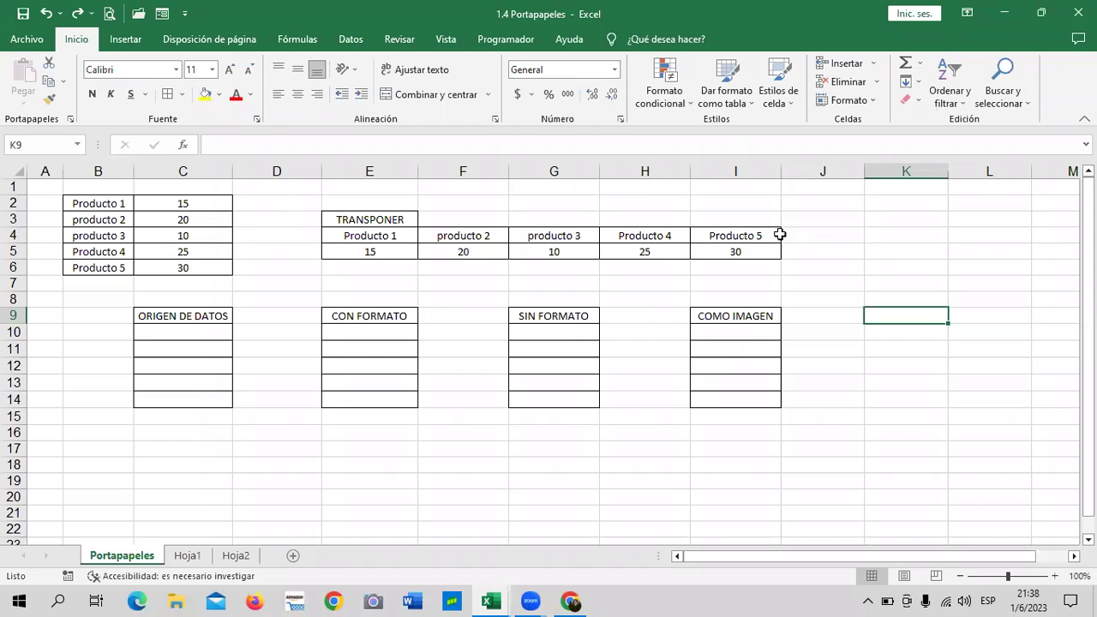
click(836, 237)
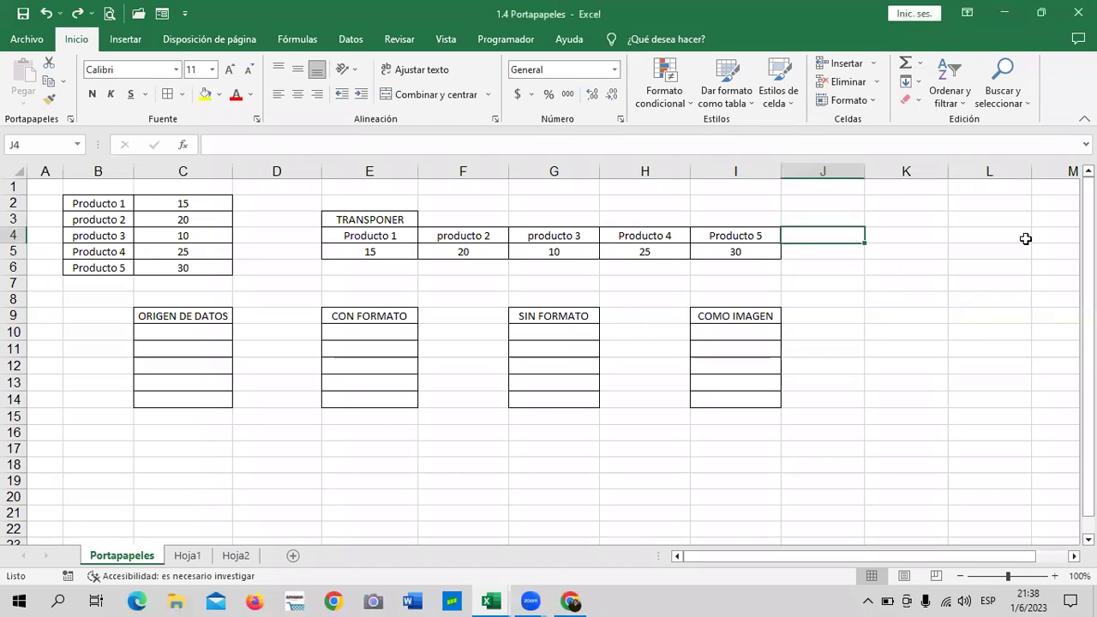
click(199, 331)
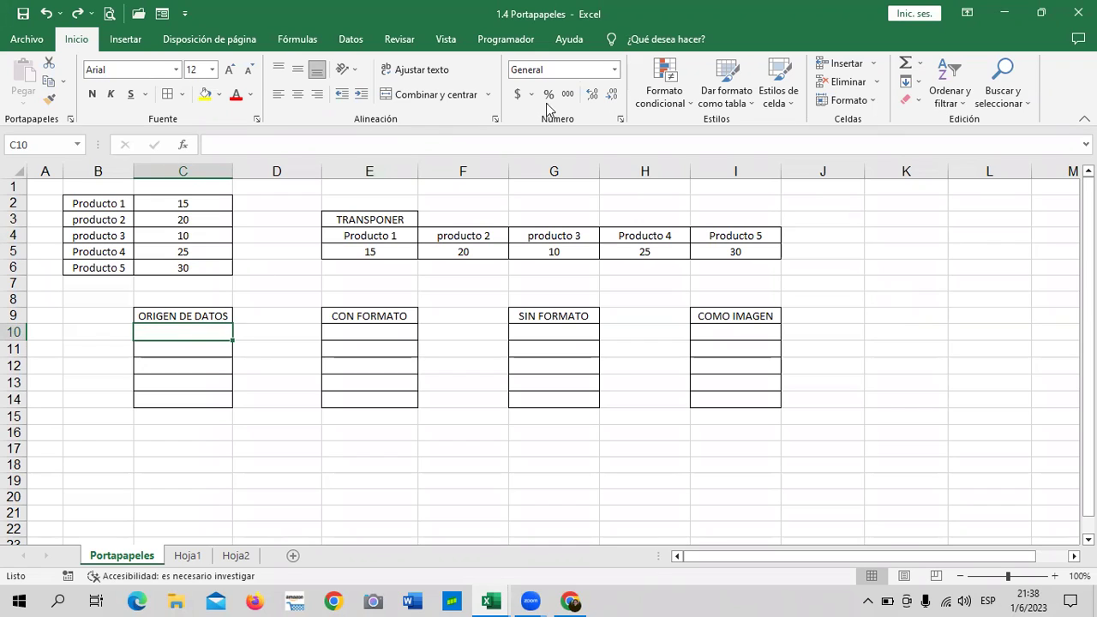
Format C10 as accounting currency and enter 15
click(518, 95)
text(15)
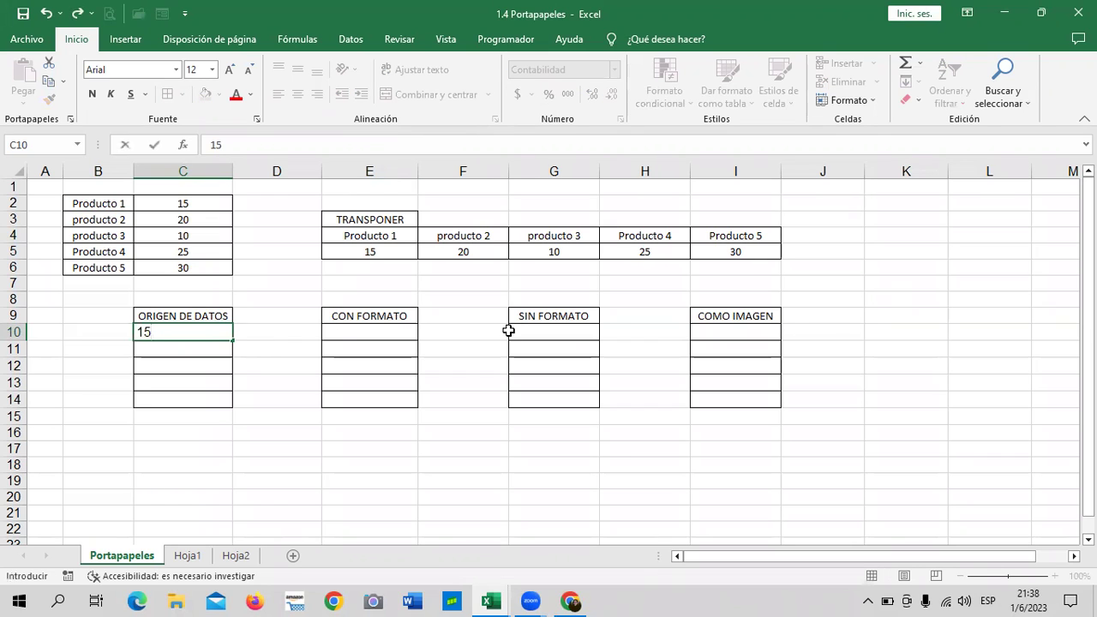
key(Return)
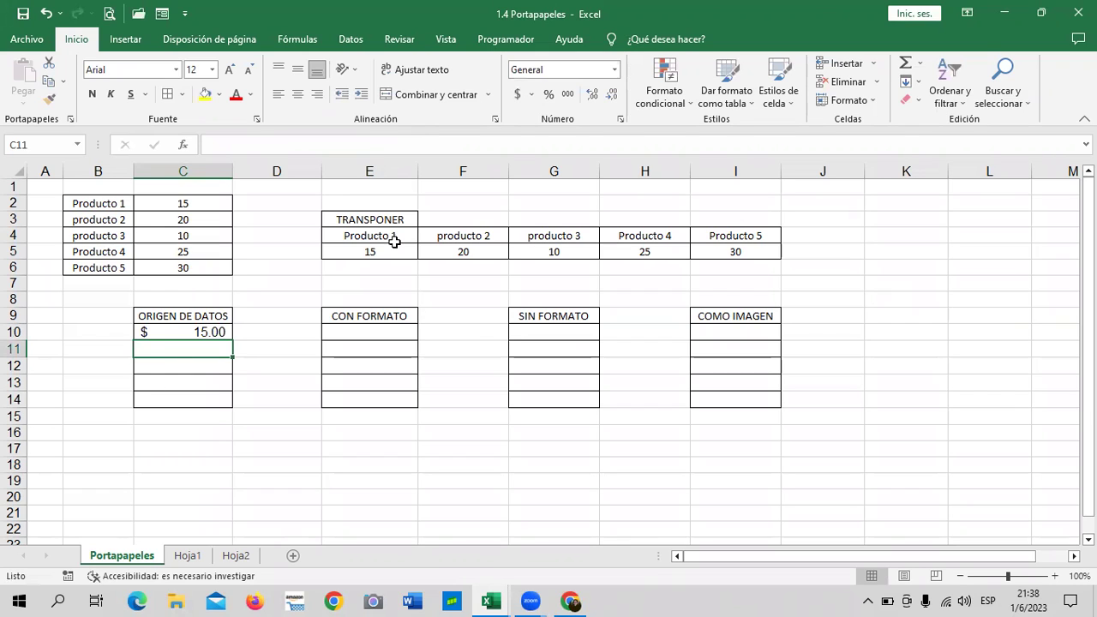
Format C11 as a percentage and enter 20
click(549, 96)
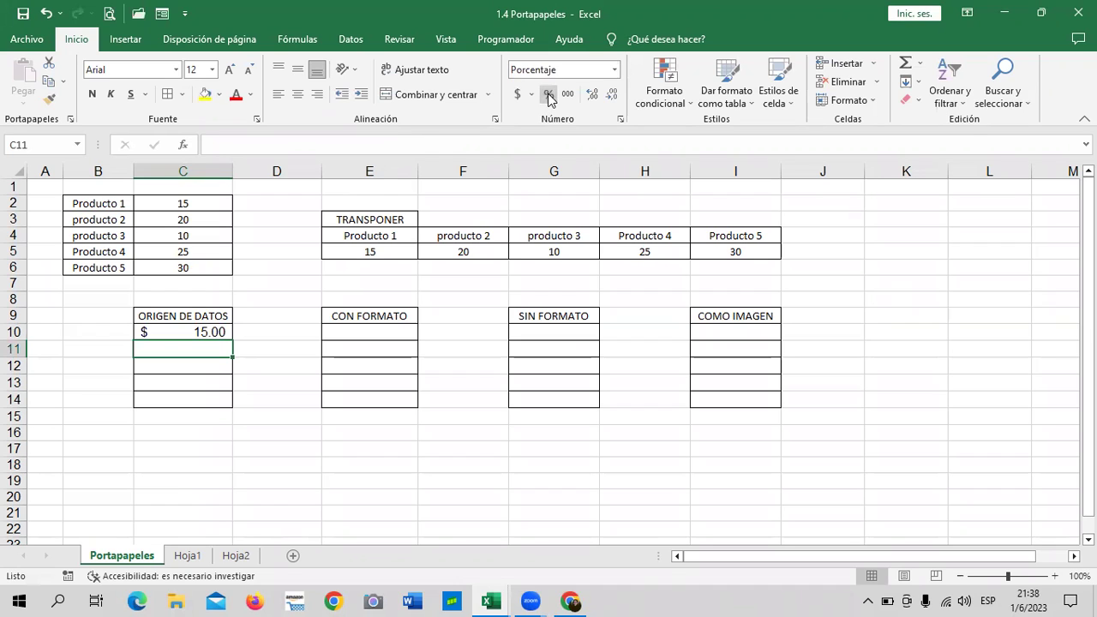
text(20)
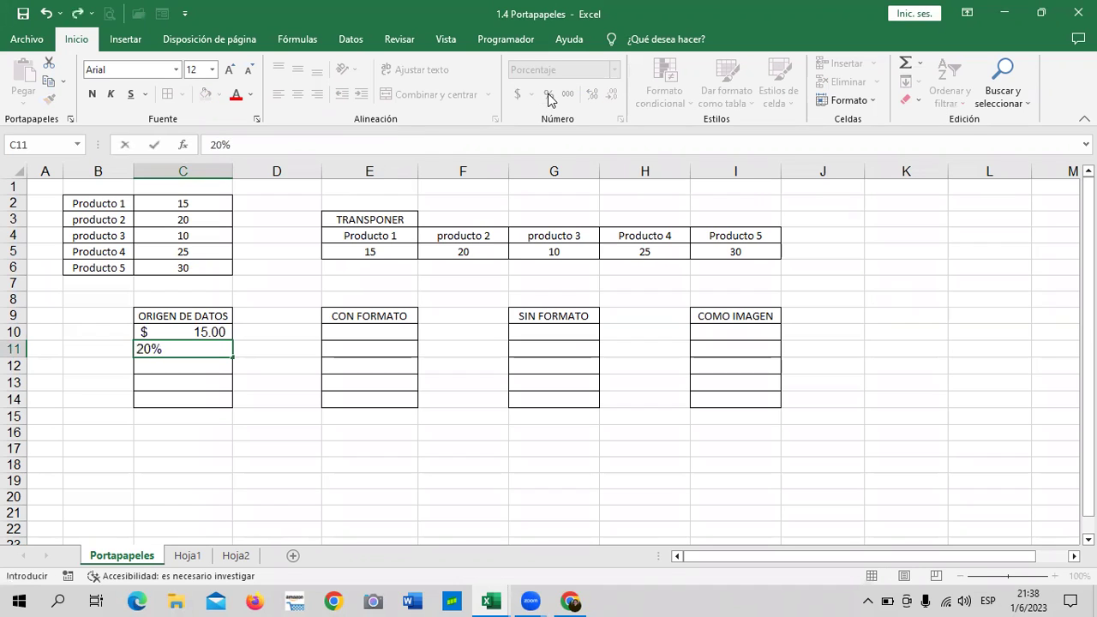
key(Return)
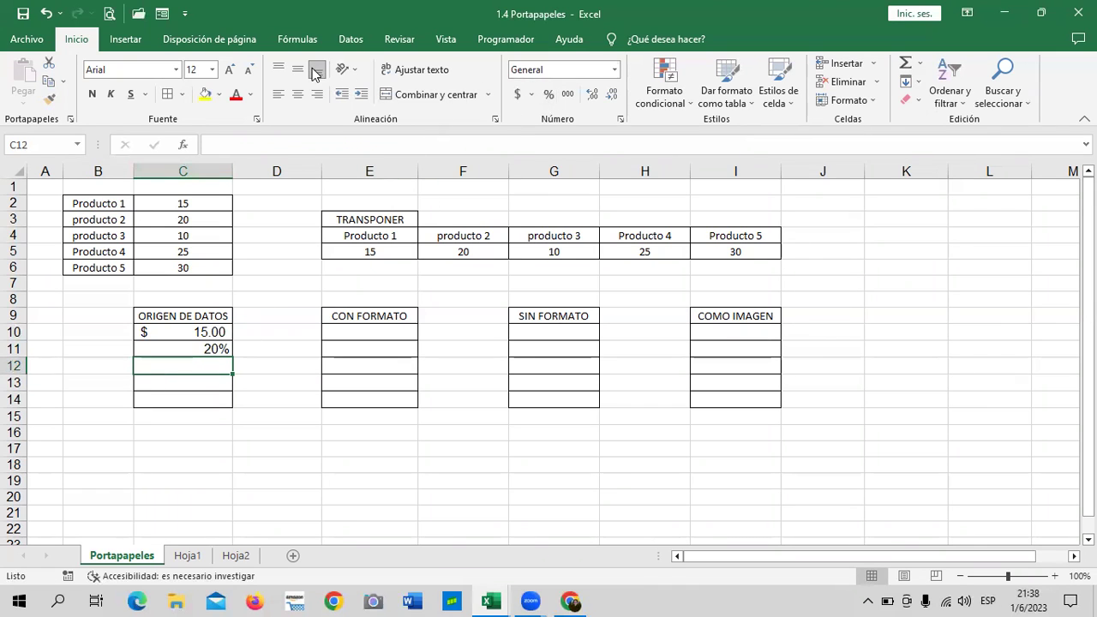
Open Format Cells (Ctrl+1) on the Personalizada number category
click(614, 71)
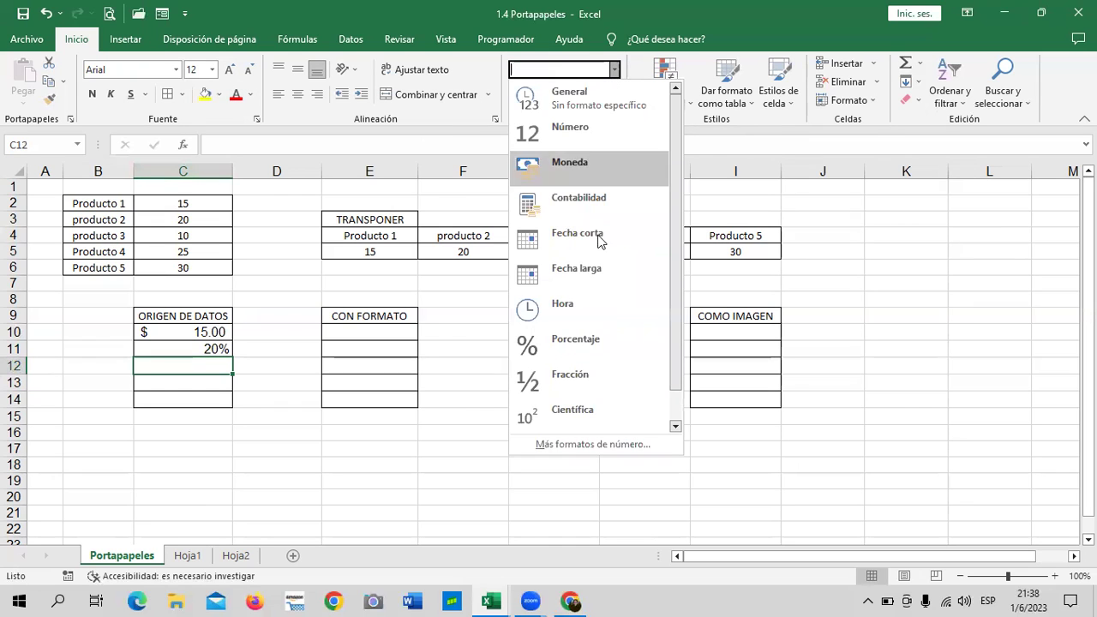
click(611, 452)
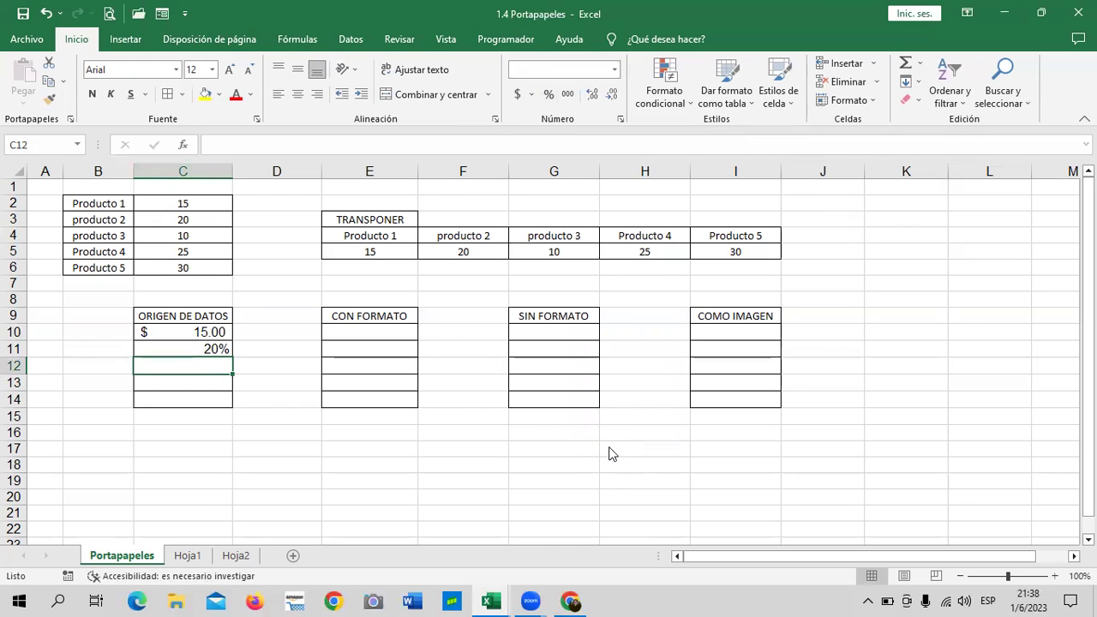
key(ctrl+1)
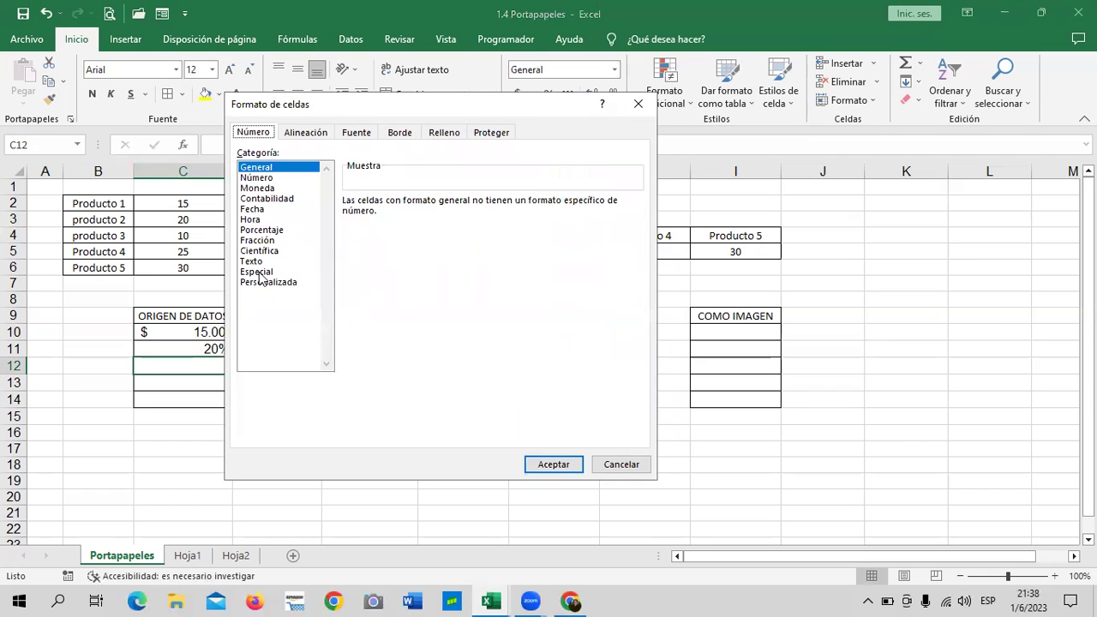
click(264, 283)
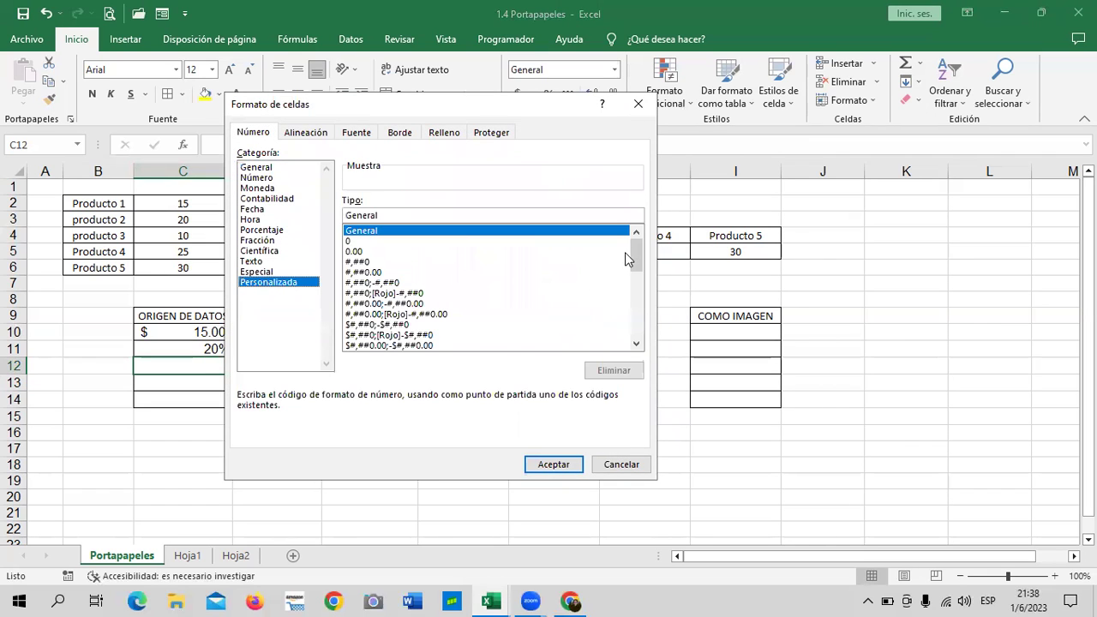
drag(635, 258, 636, 321)
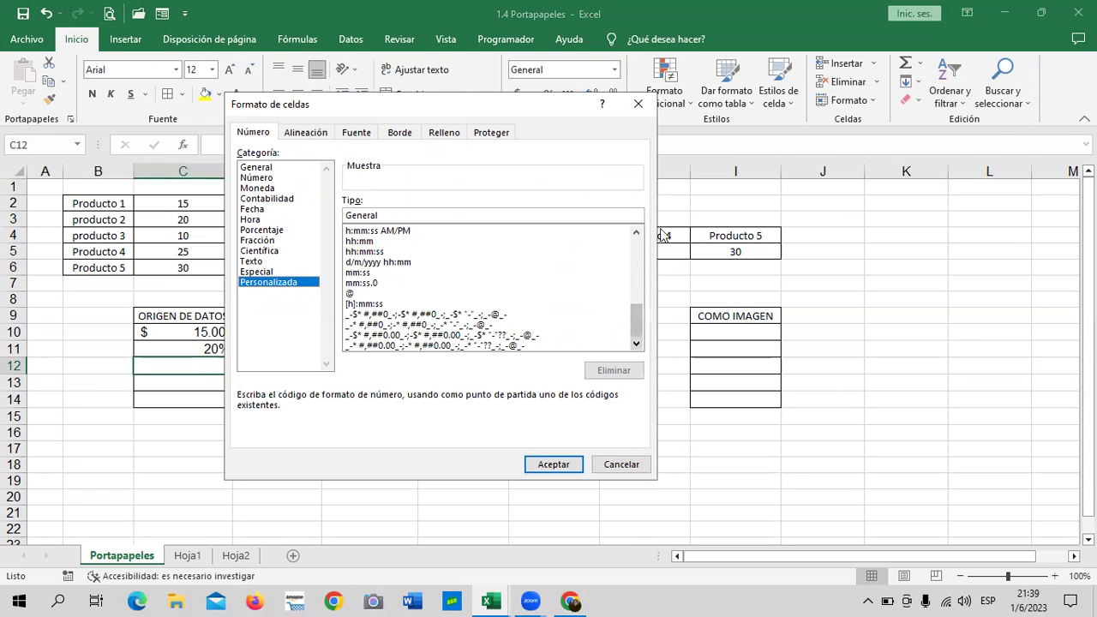
drag(604, 104, 714, 102)
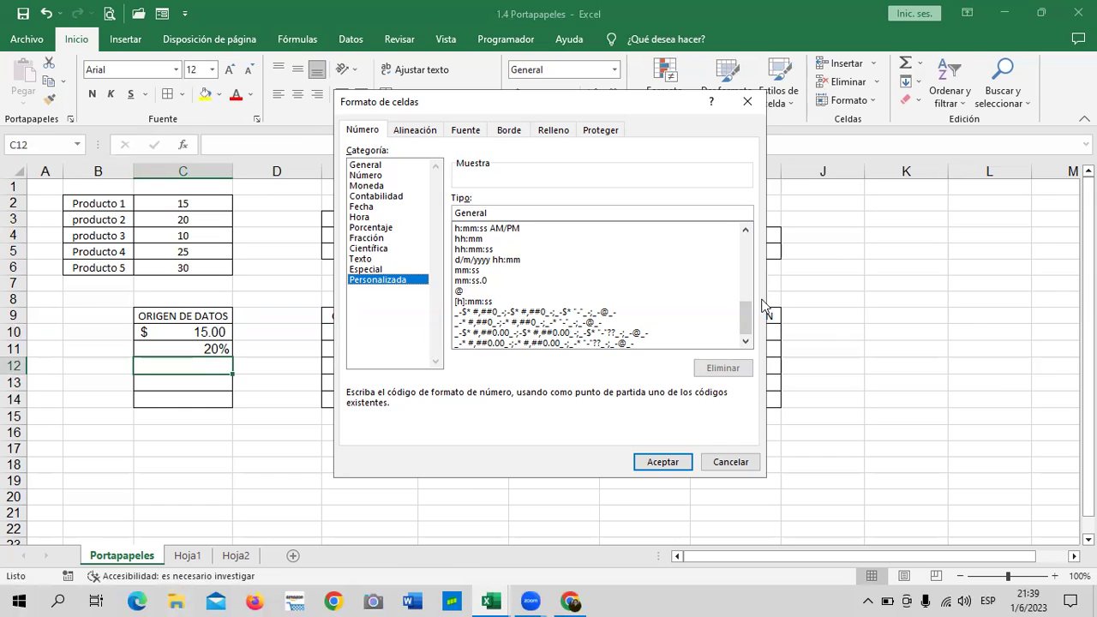
drag(745, 326, 739, 197)
drag(748, 319, 751, 234)
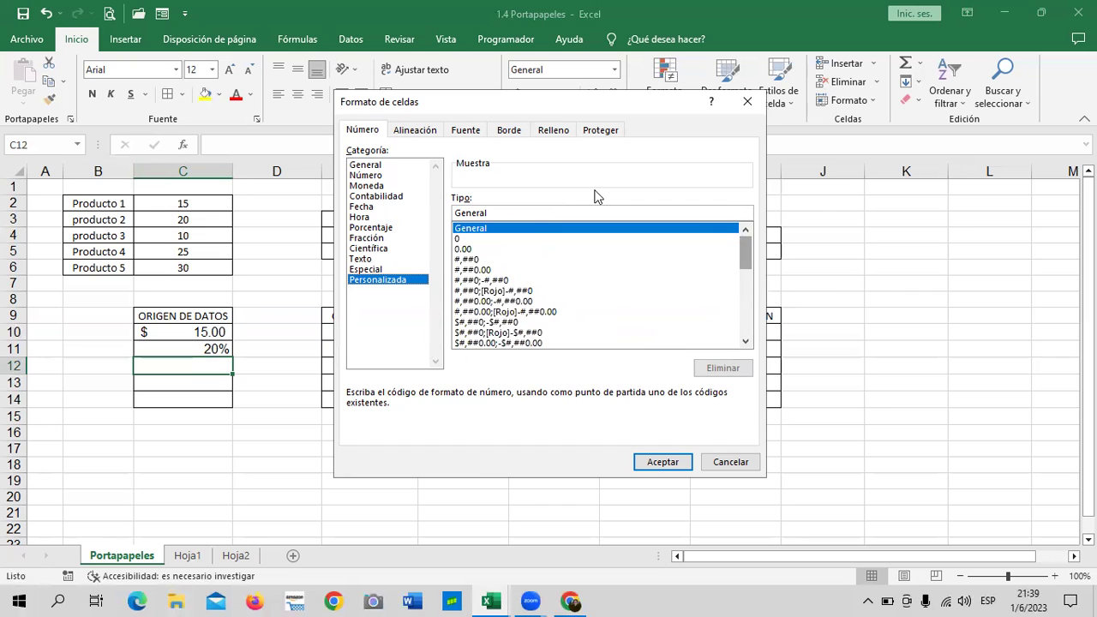
Create the custom format 0 "KM" and enter 50 in C12
click(464, 240)
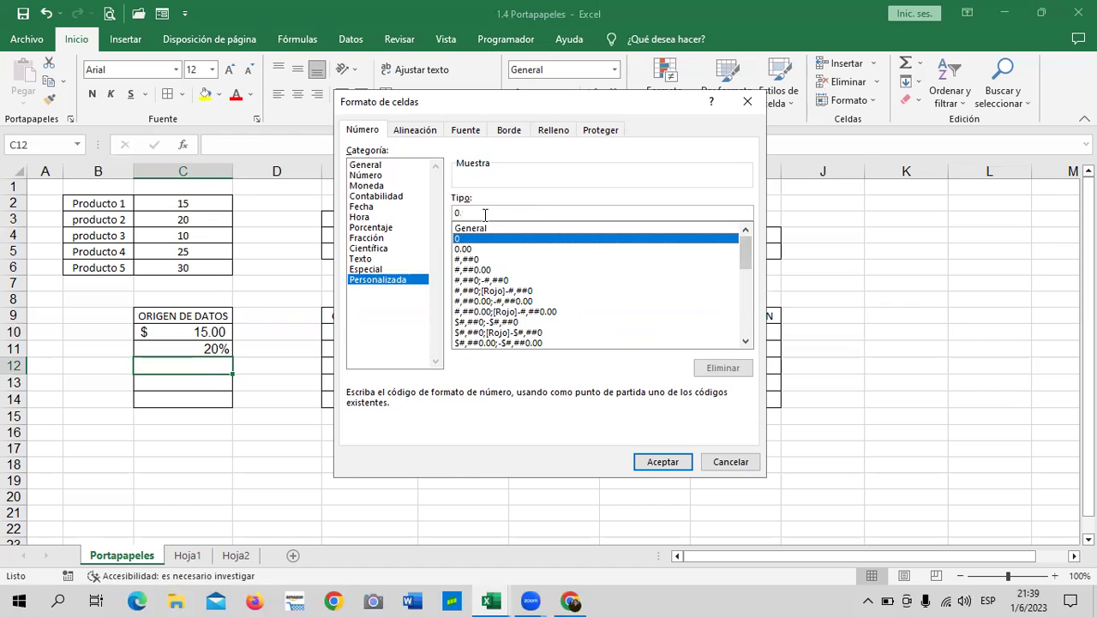
click(487, 213)
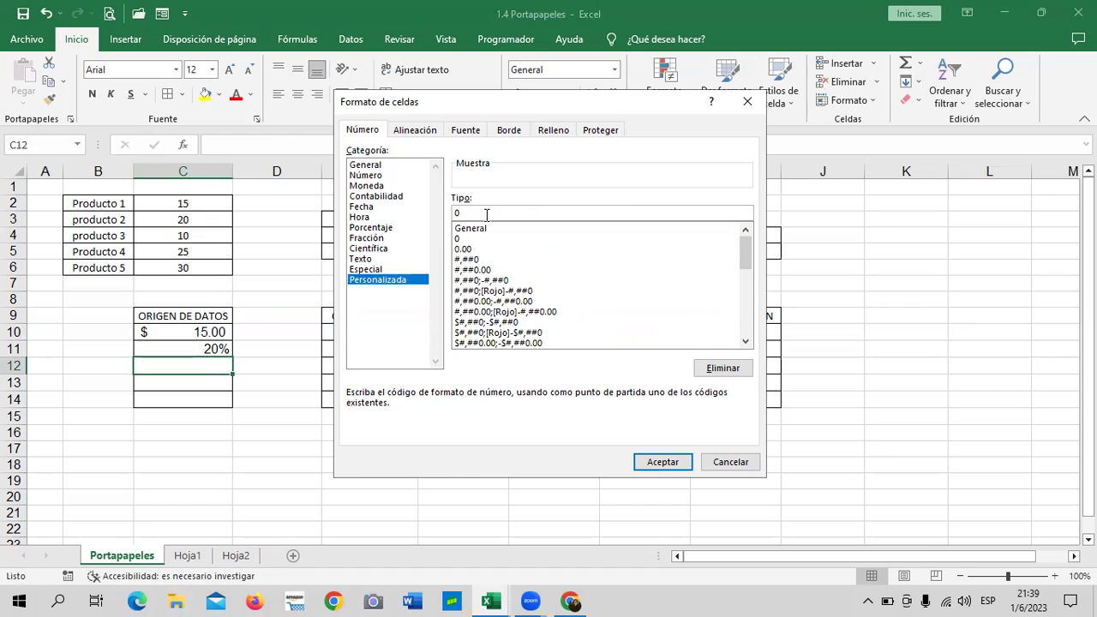
text(")
text(KM)
text(")
click(663, 457)
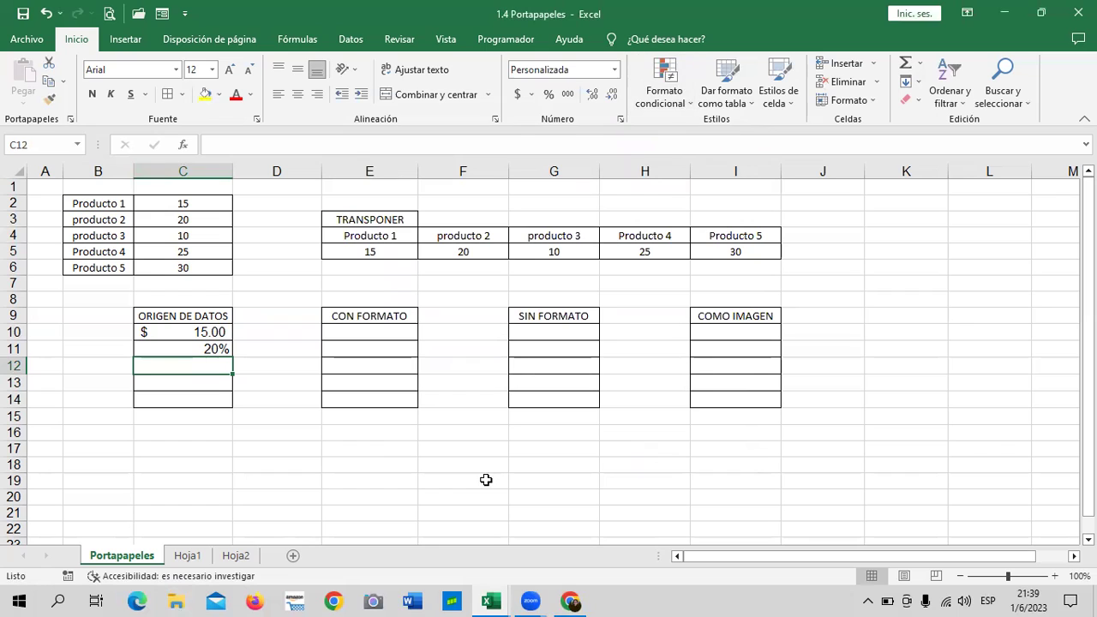
text(50)
key(Return)
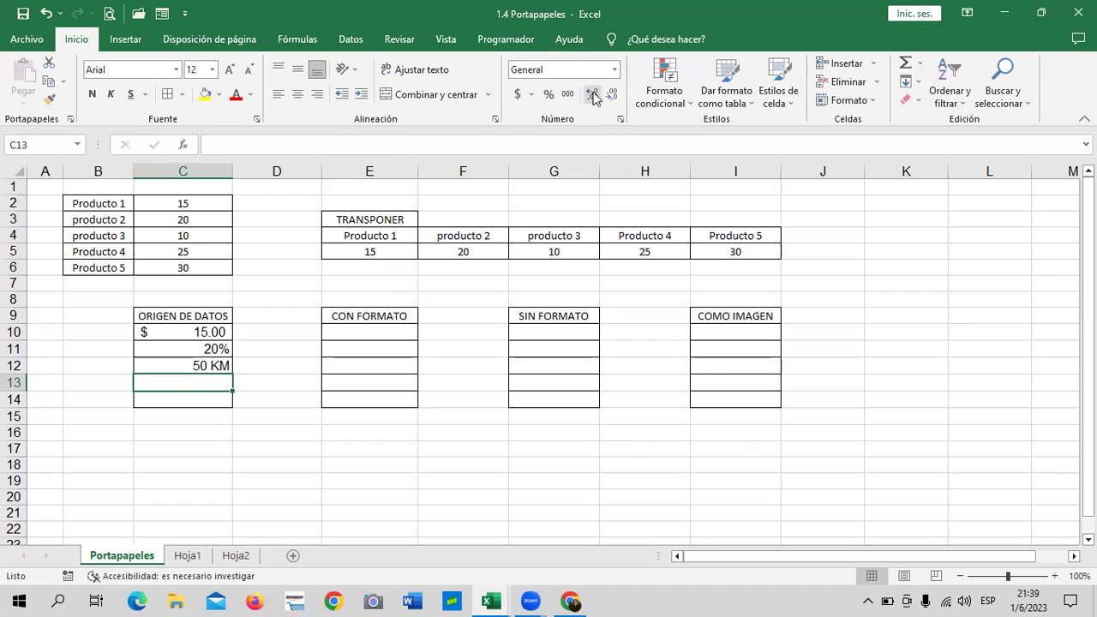
Apply the custom number format 0.00 "años" to C13
click(616, 73)
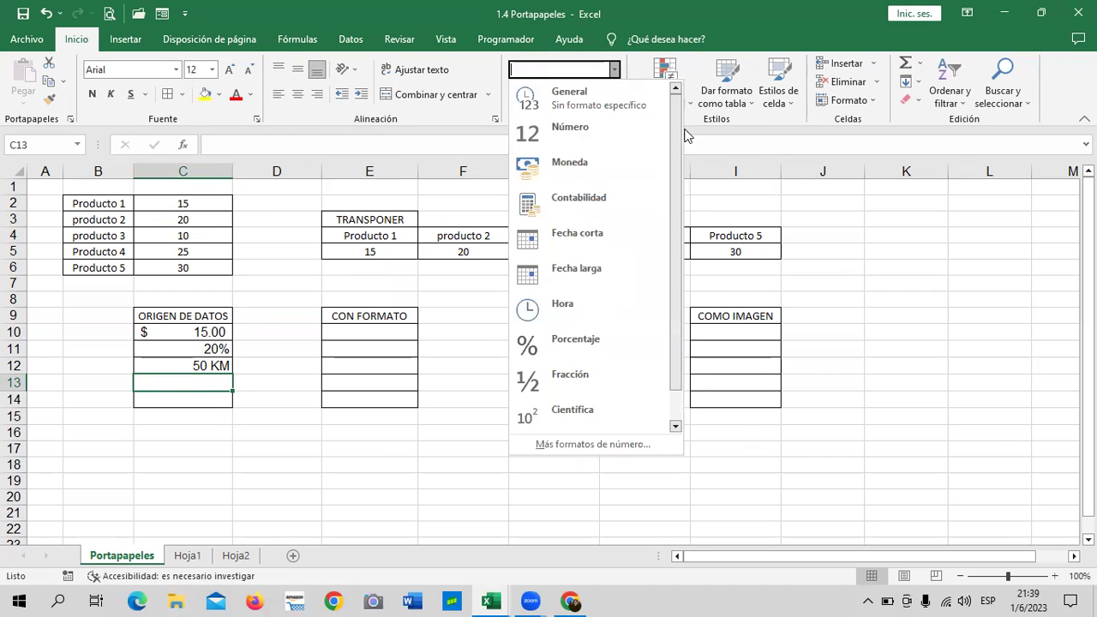
drag(675, 202, 675, 238)
click(614, 443)
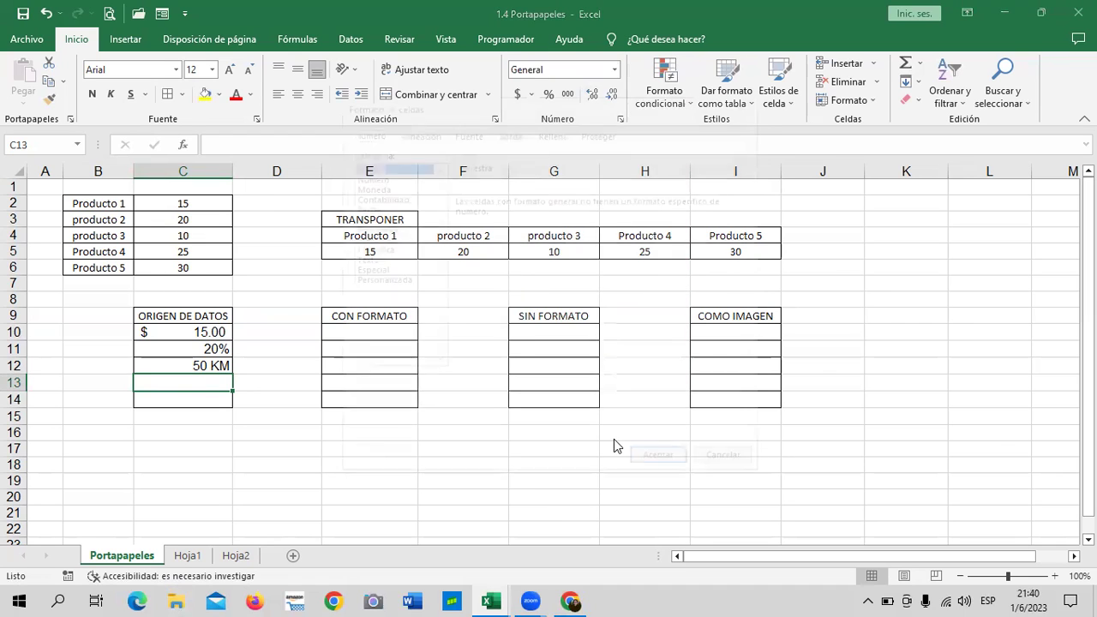
click(403, 282)
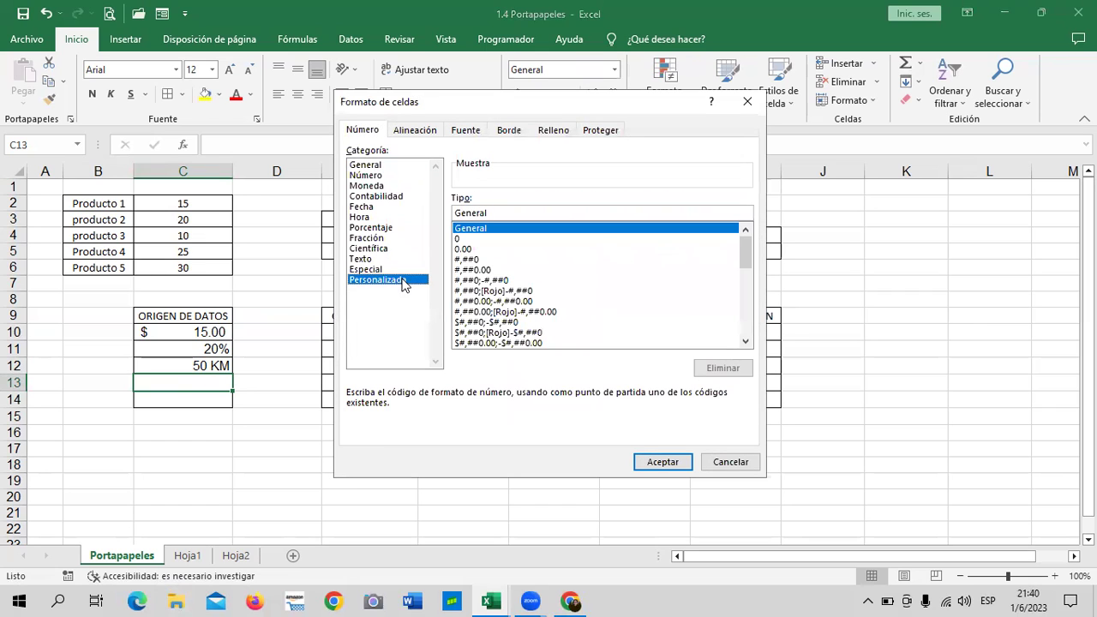
click(470, 249)
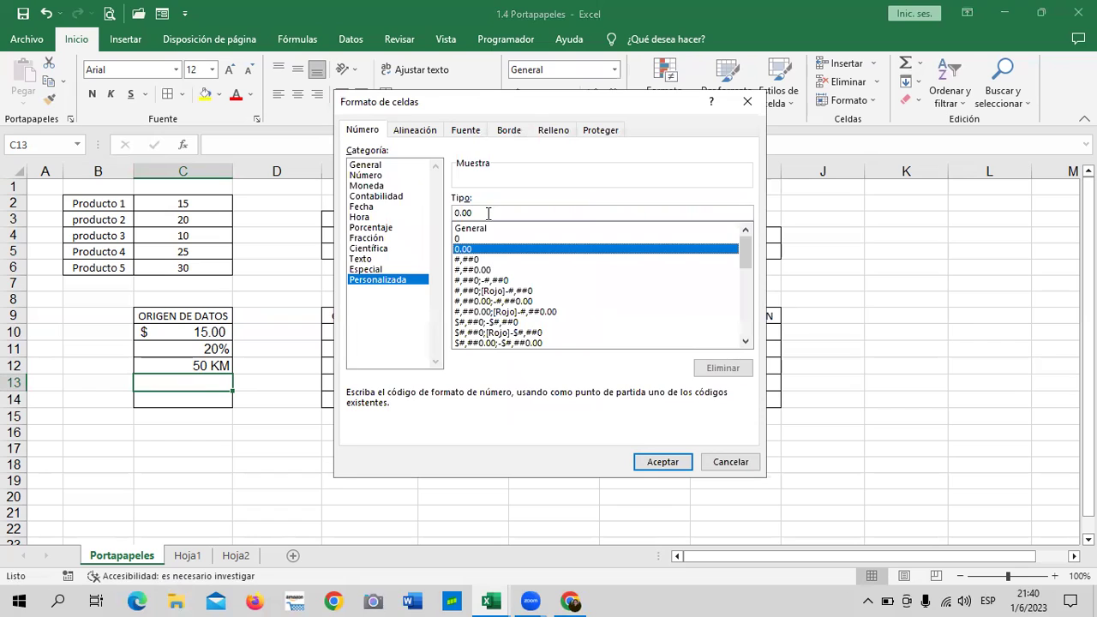
click(487, 214)
text(")
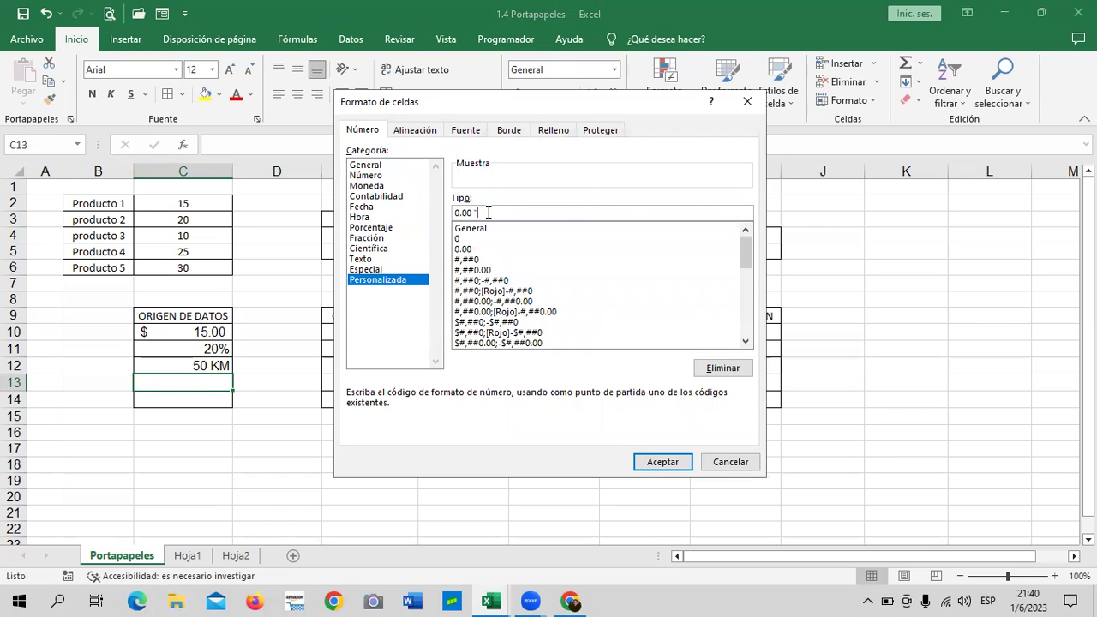
text(años)
text(")
click(680, 465)
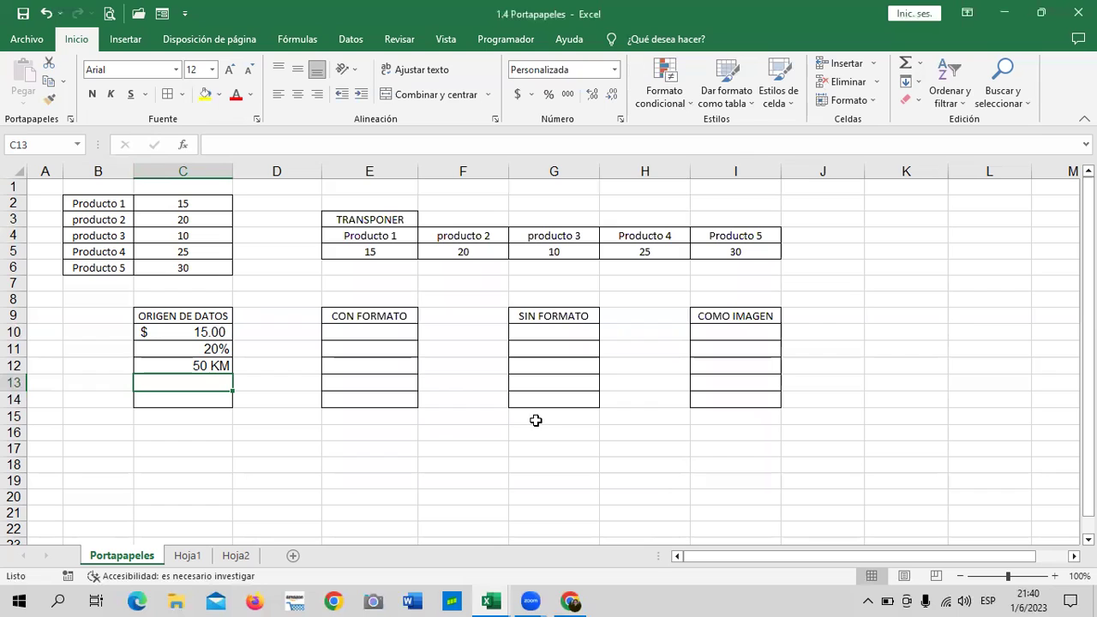
Enter 25 in C13 and 100 in C14
text(25)
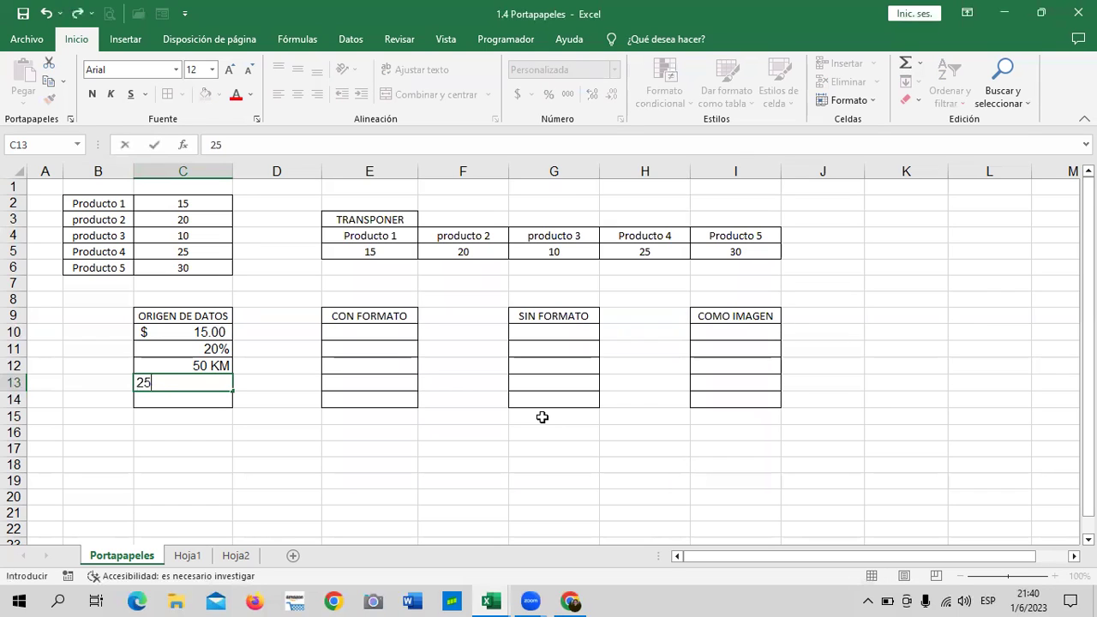
key(Return)
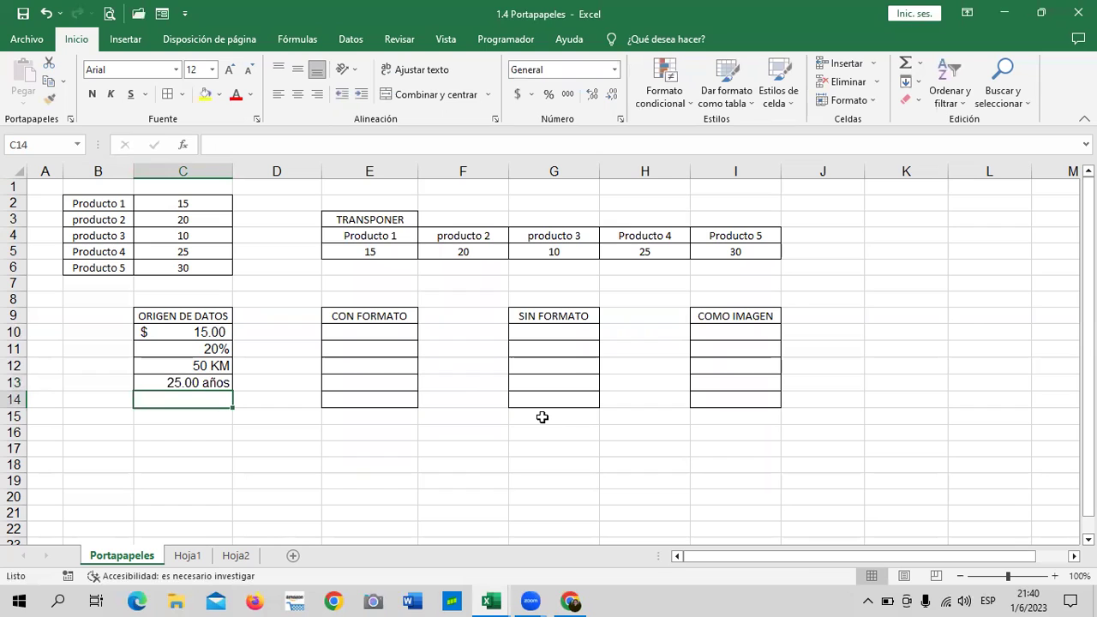
text(100)
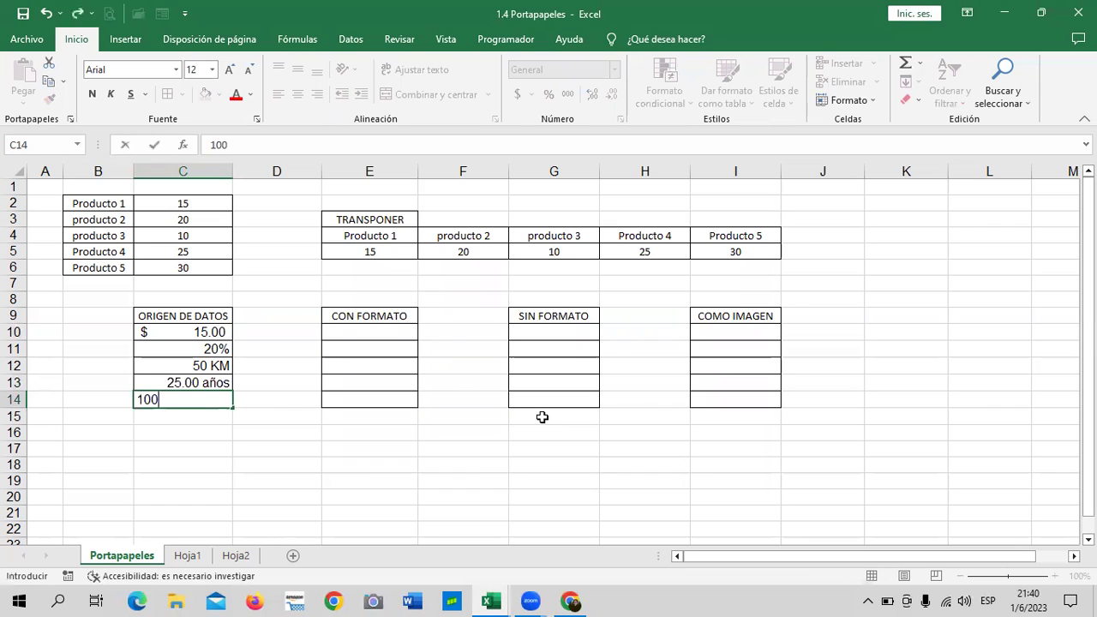
key(Return)
Apply the Celda de comprobación cell style to C14
click(278, 444)
click(207, 402)
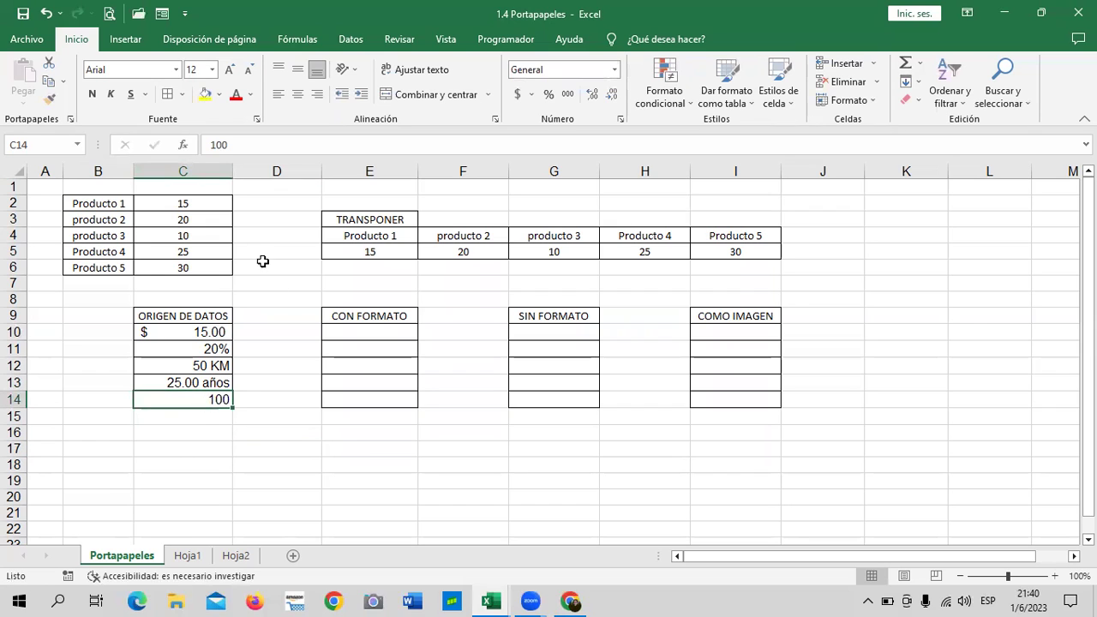
click(221, 95)
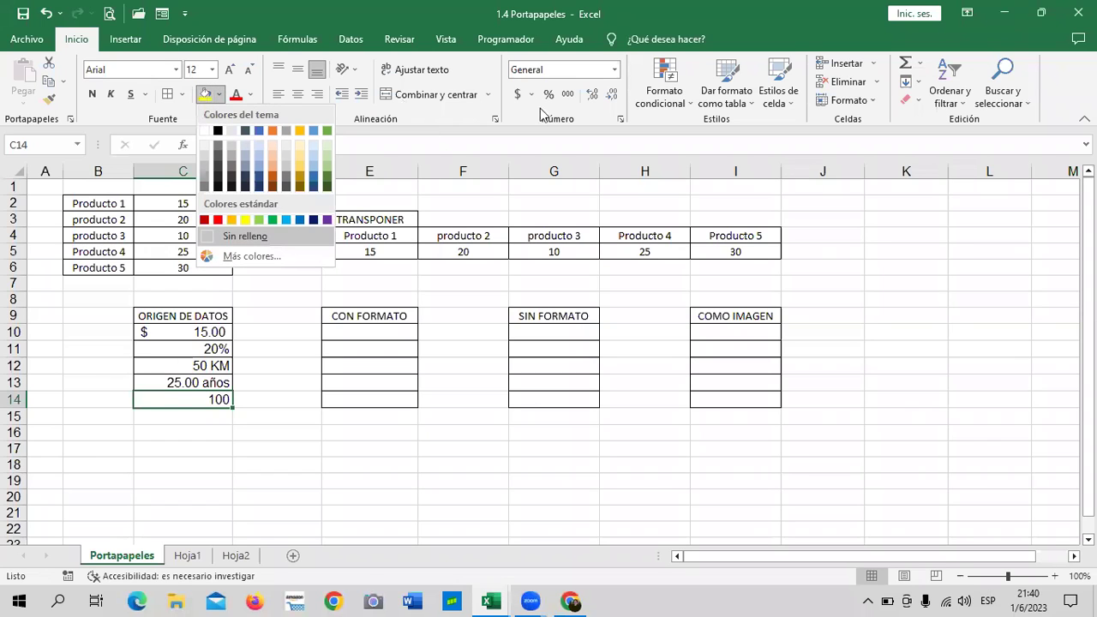
click(789, 107)
click(789, 107)
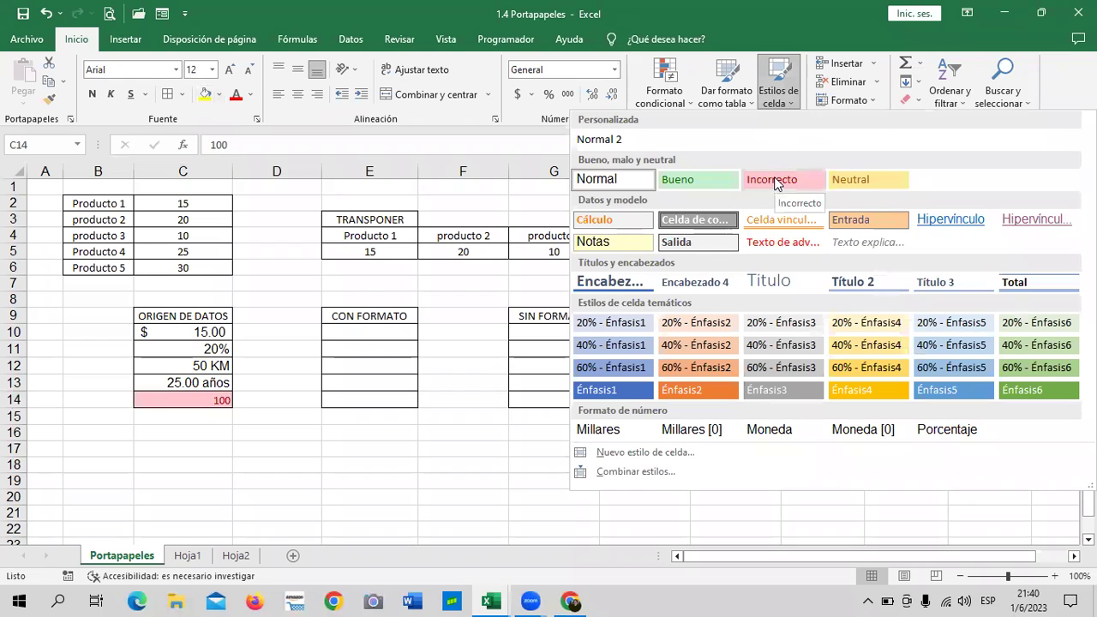
click(716, 221)
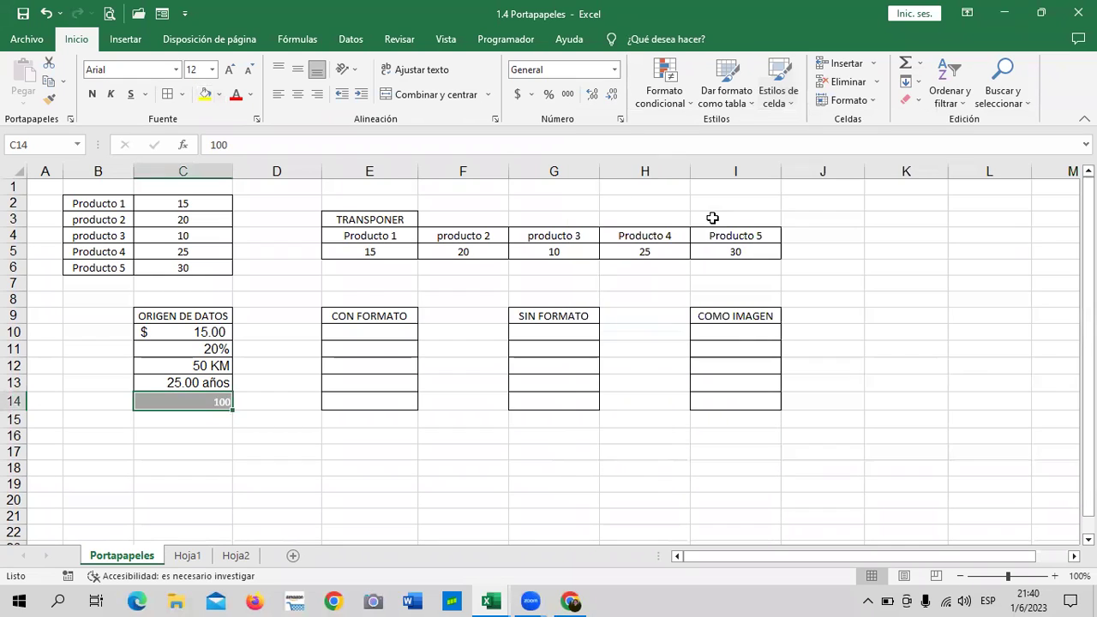
Enlarge C14's font to 18 pt, then reduce it back to 14 pt
click(229, 71)
click(229, 70)
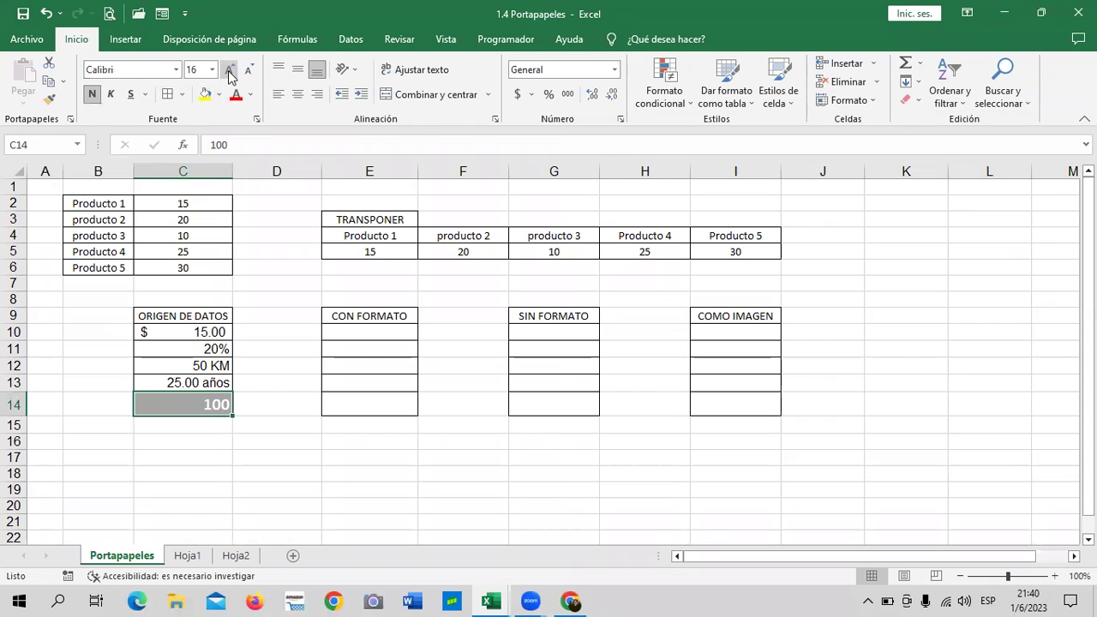
click(229, 71)
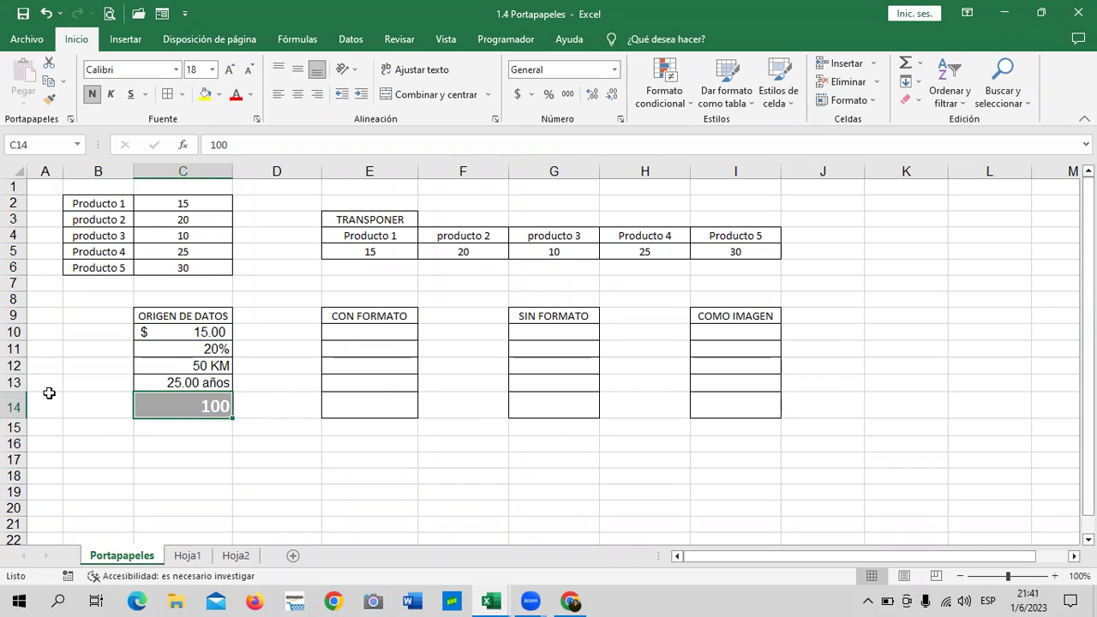
click(245, 70)
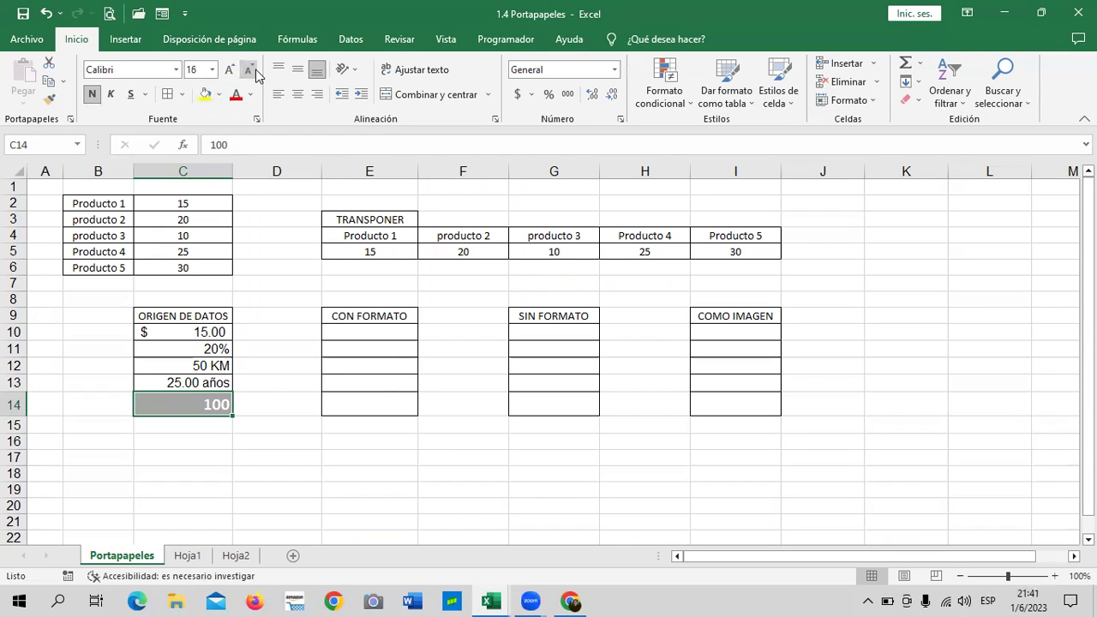
click(245, 70)
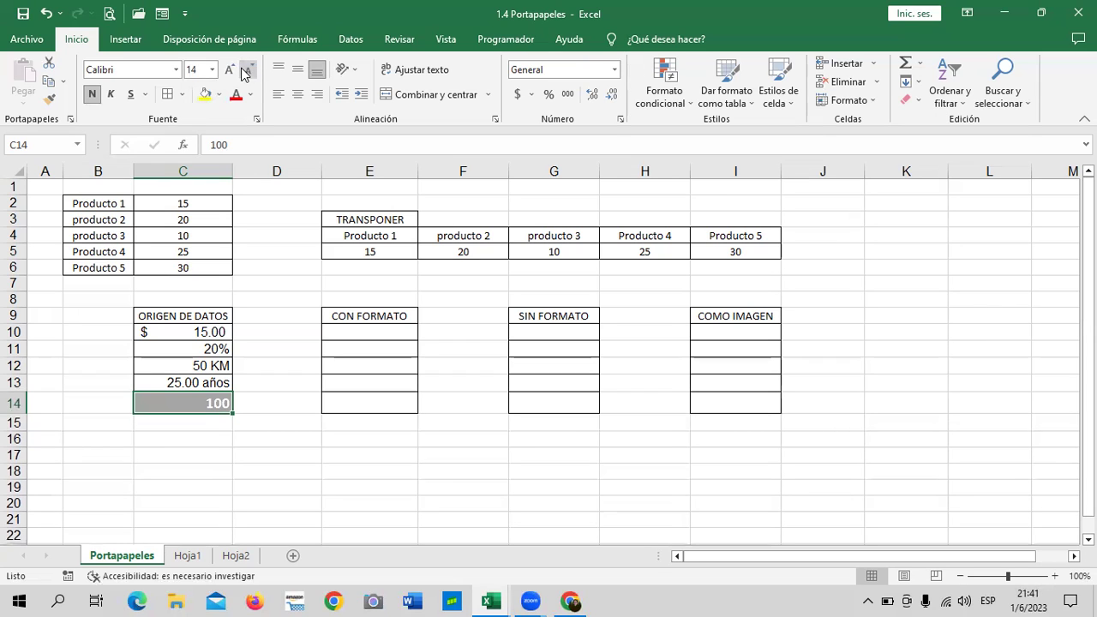
click(461, 453)
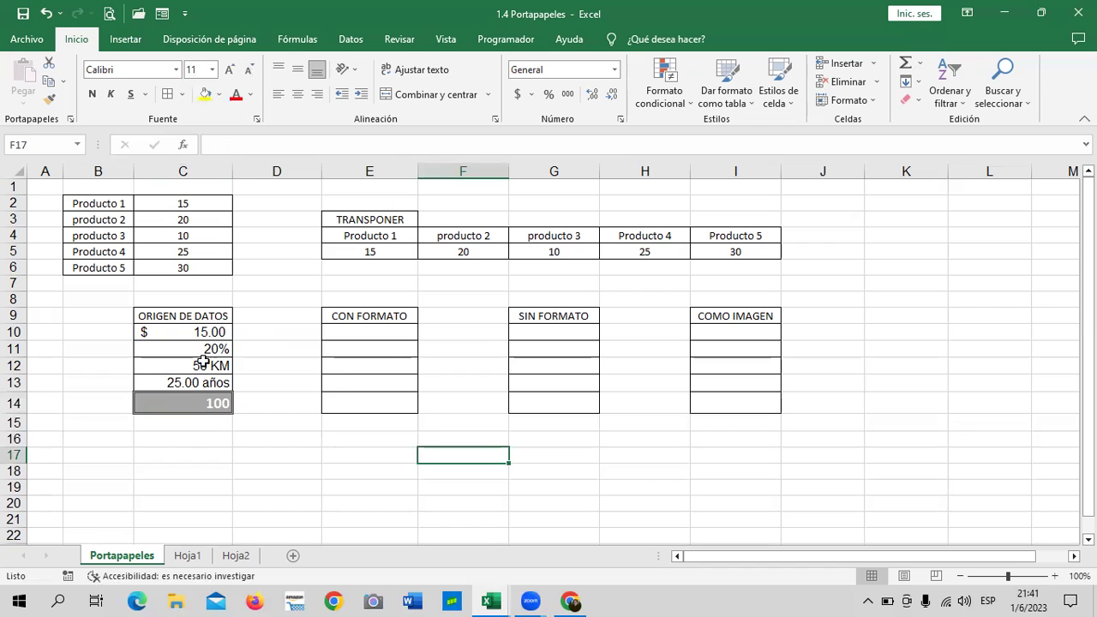
drag(202, 333, 201, 399)
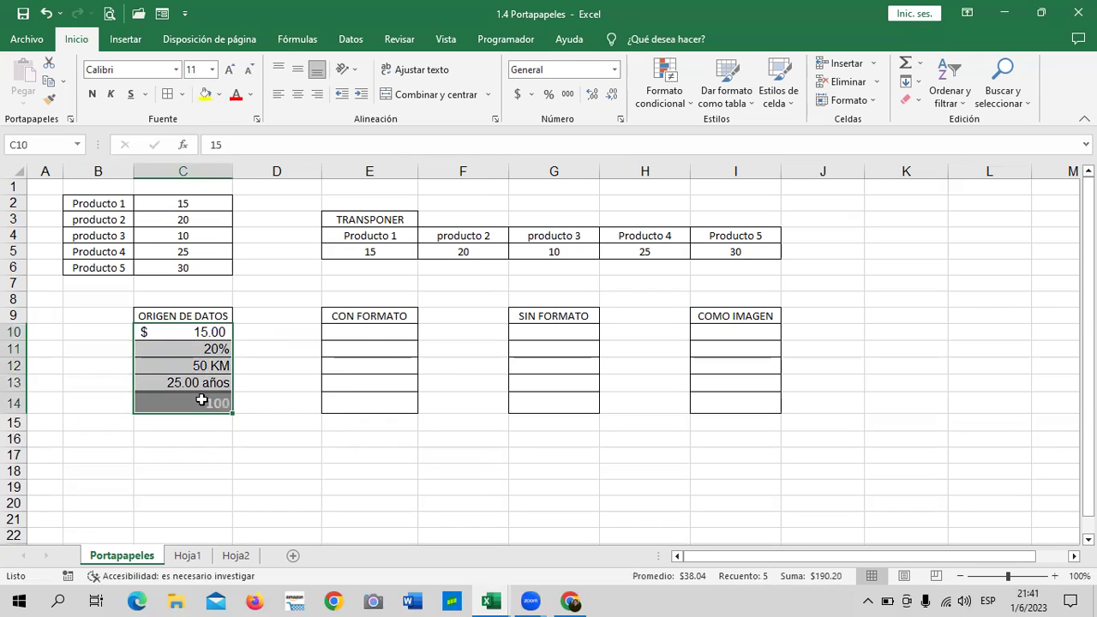
right_click(191, 344)
click(242, 255)
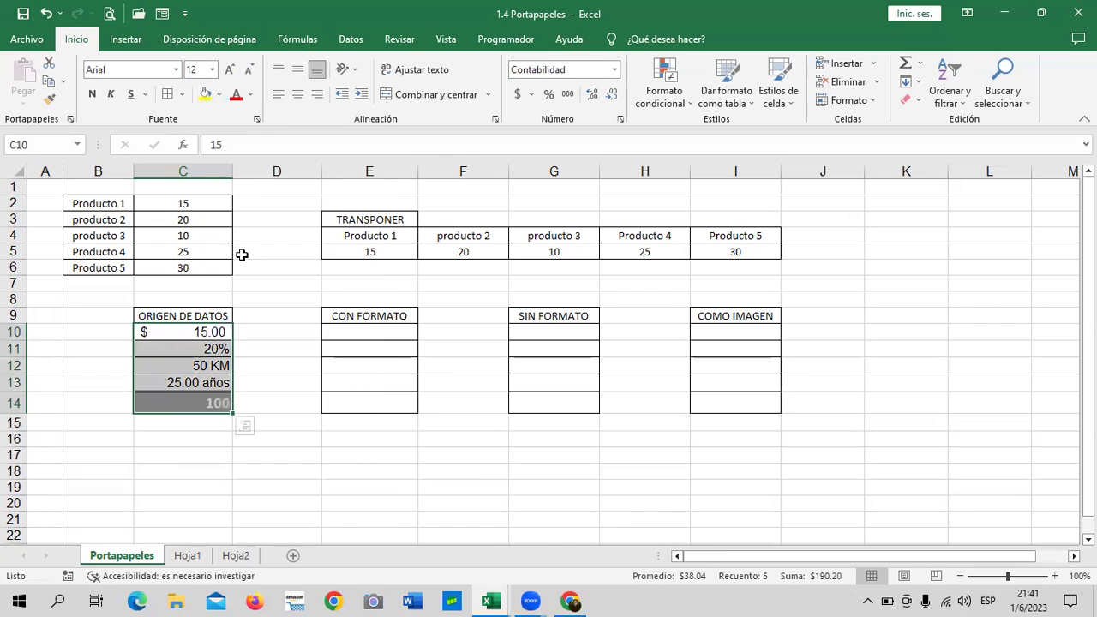
click(345, 330)
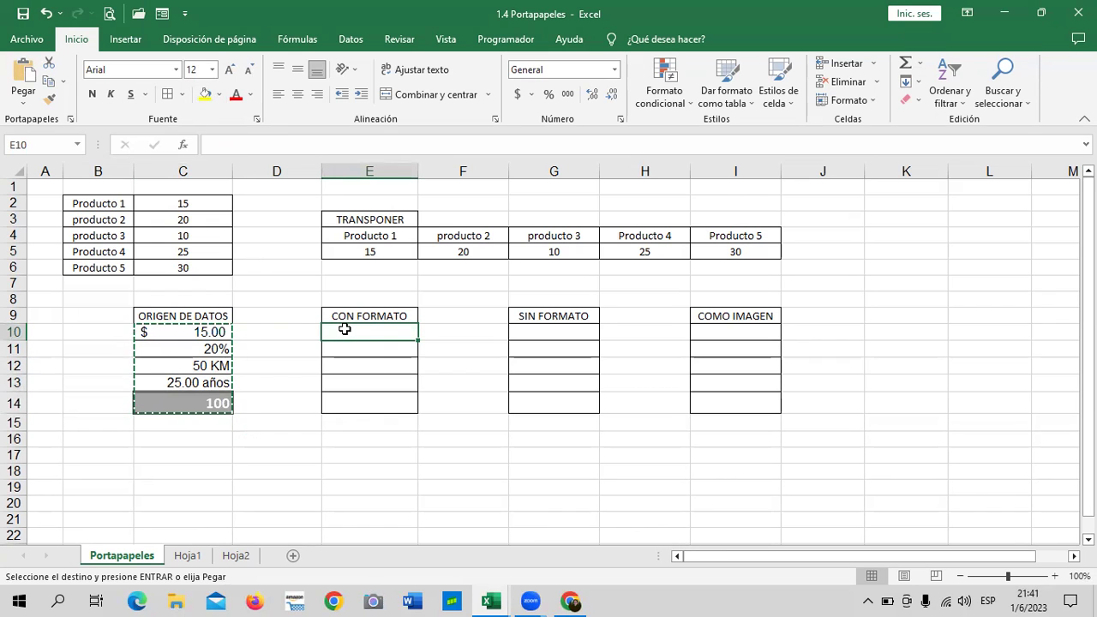
right_click(344, 330)
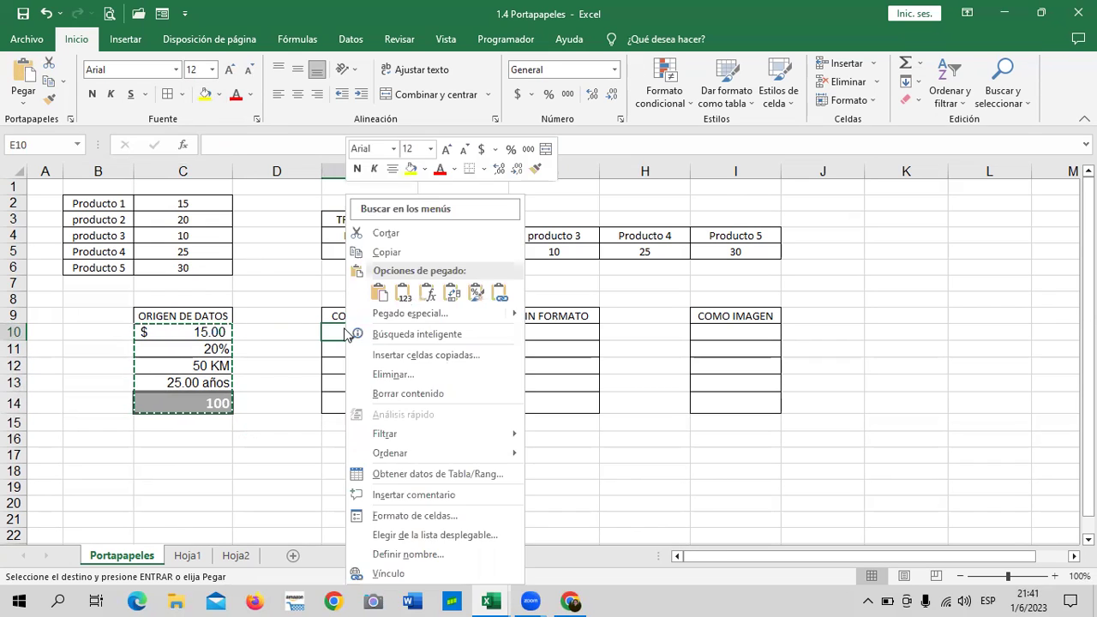
click(378, 293)
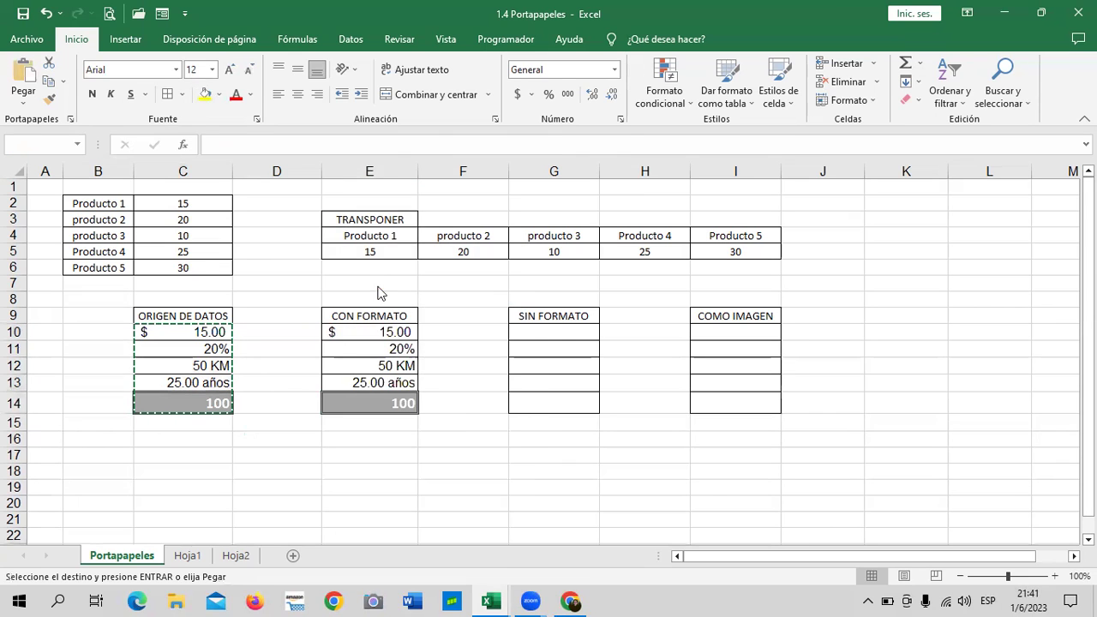
key(Escape)
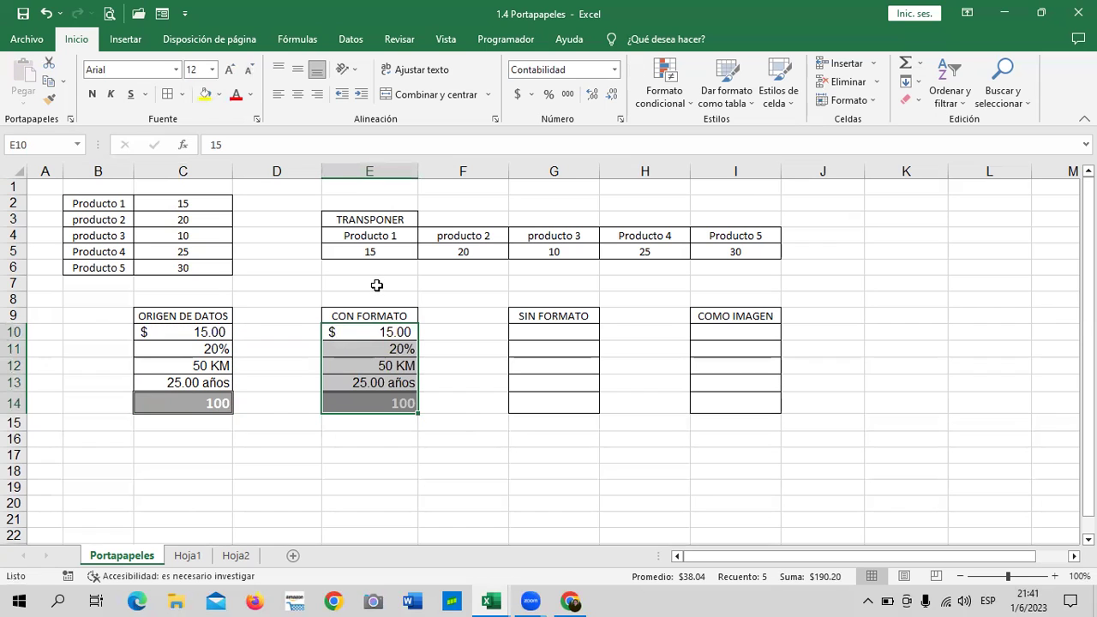
click(350, 334)
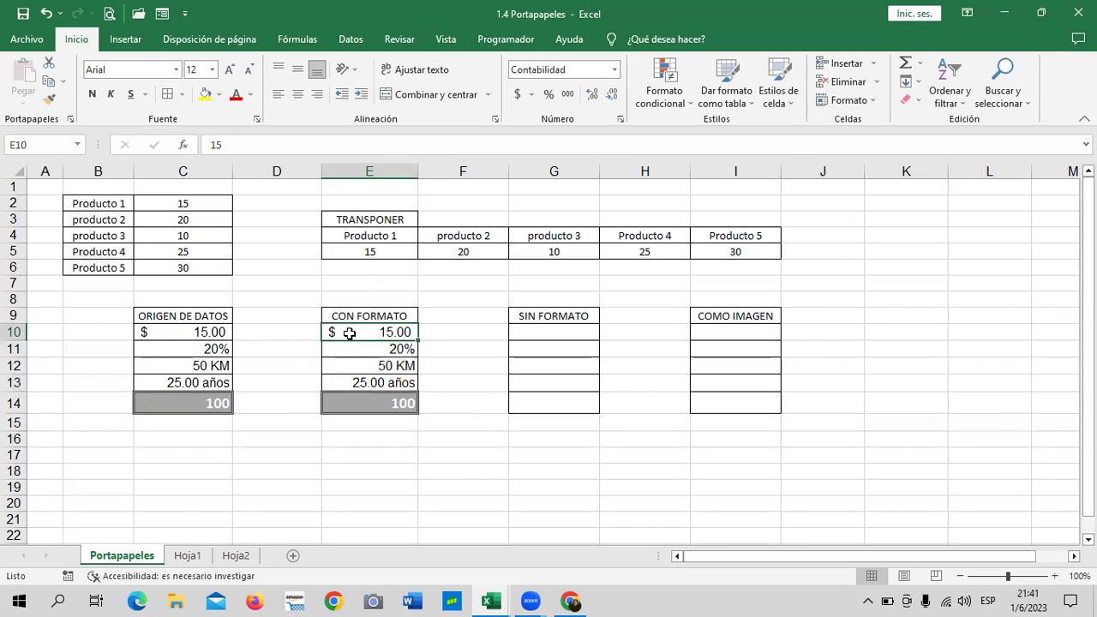
click(348, 402)
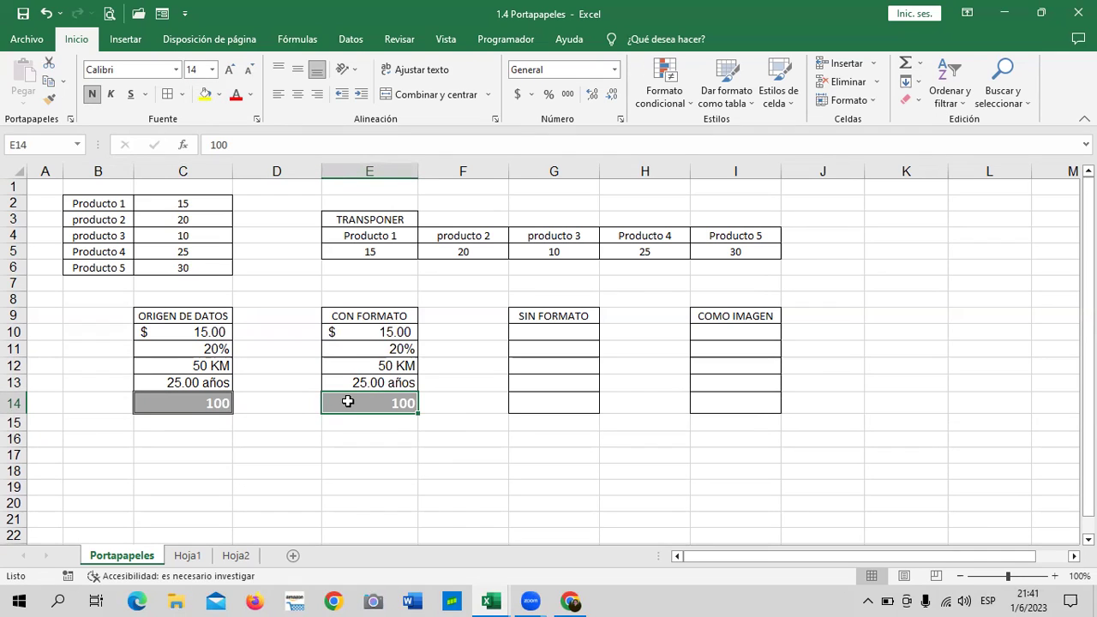
click(350, 378)
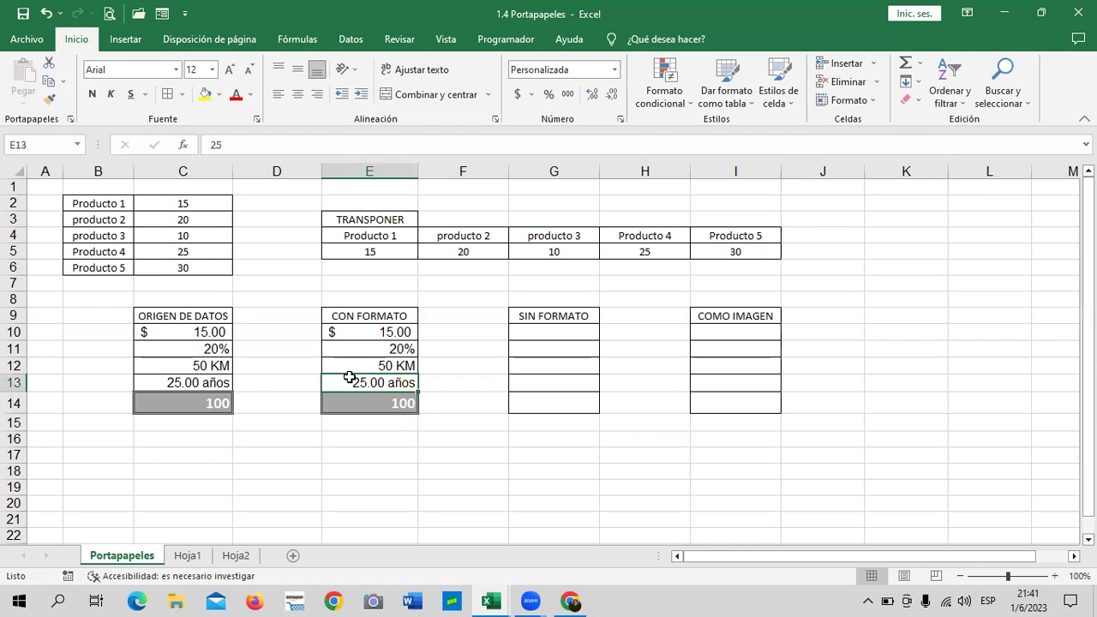
click(357, 356)
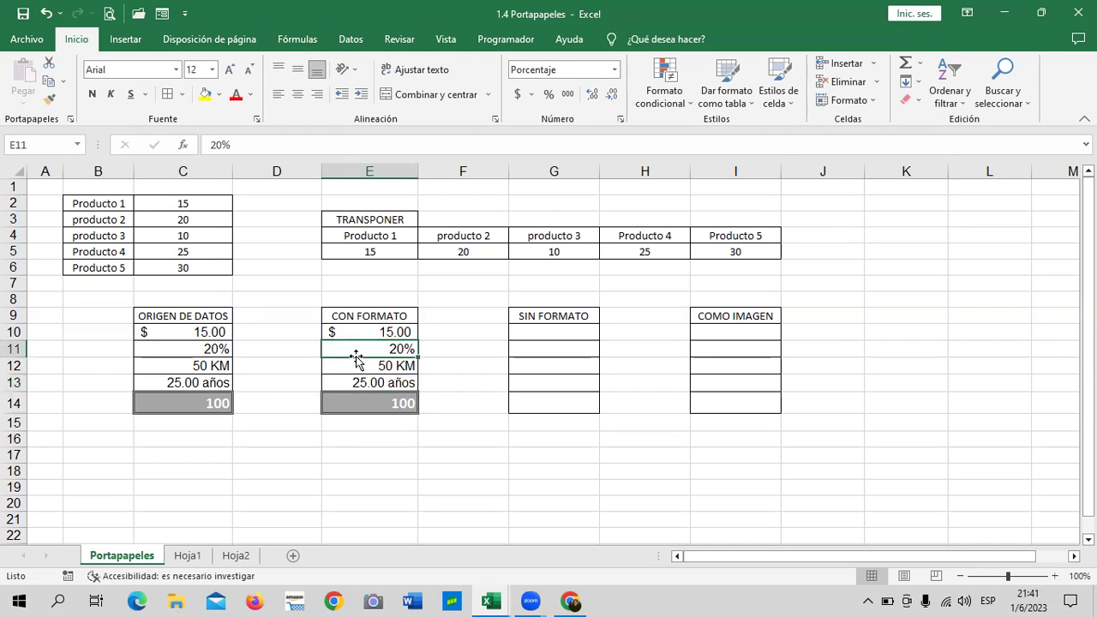
click(351, 329)
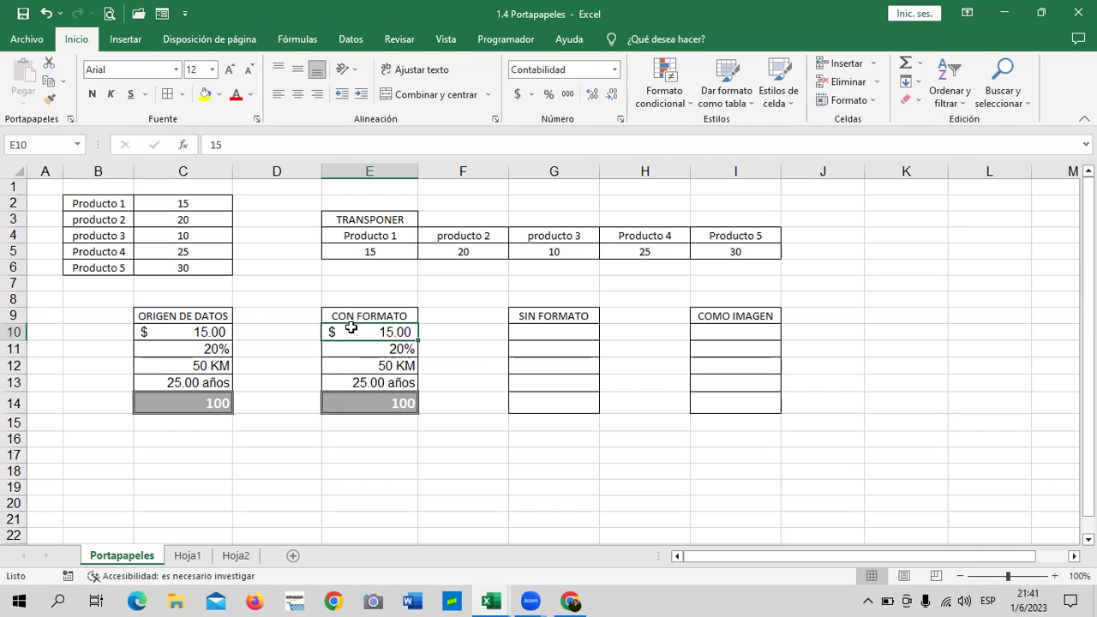
click(346, 351)
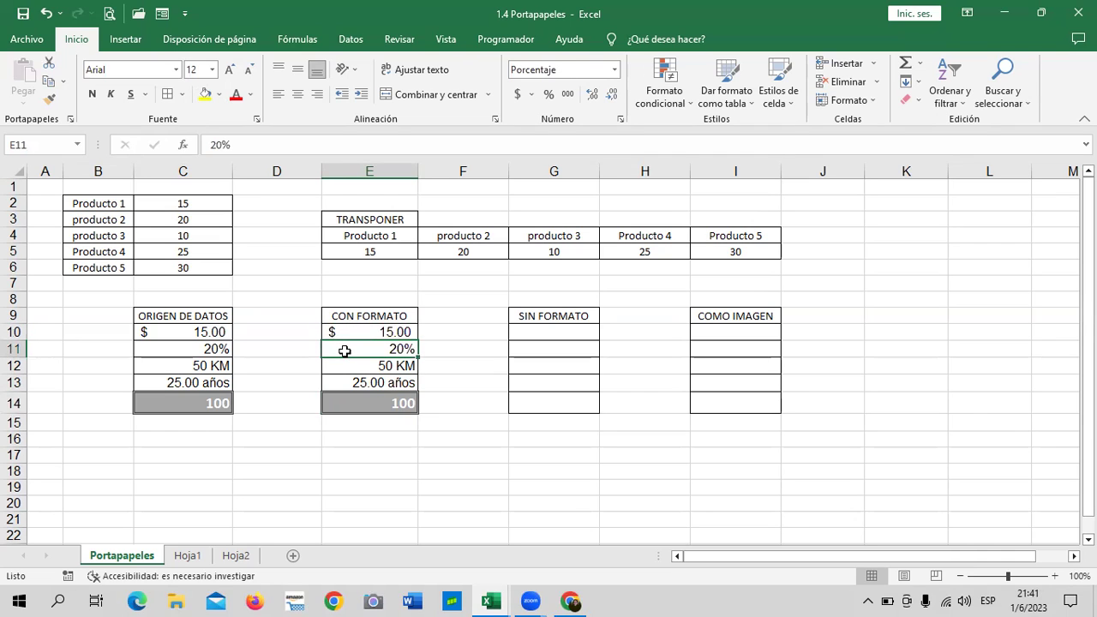
click(397, 463)
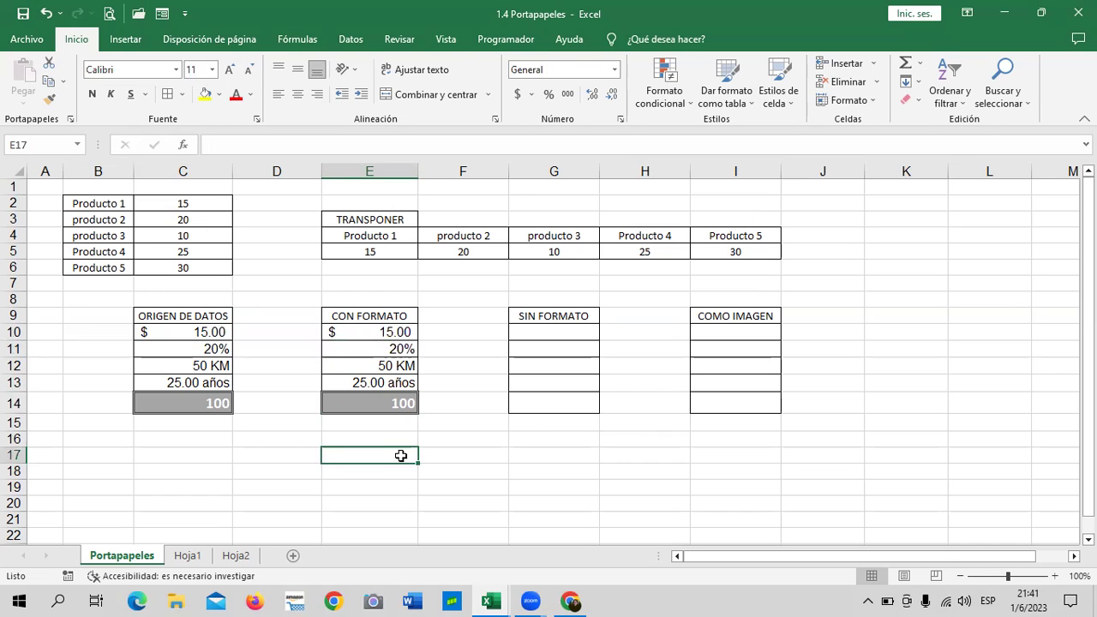
Copy C10:C14 and paste Valores into G10, giving 15, 0.2, 50, 25, 100
drag(213, 333, 209, 400)
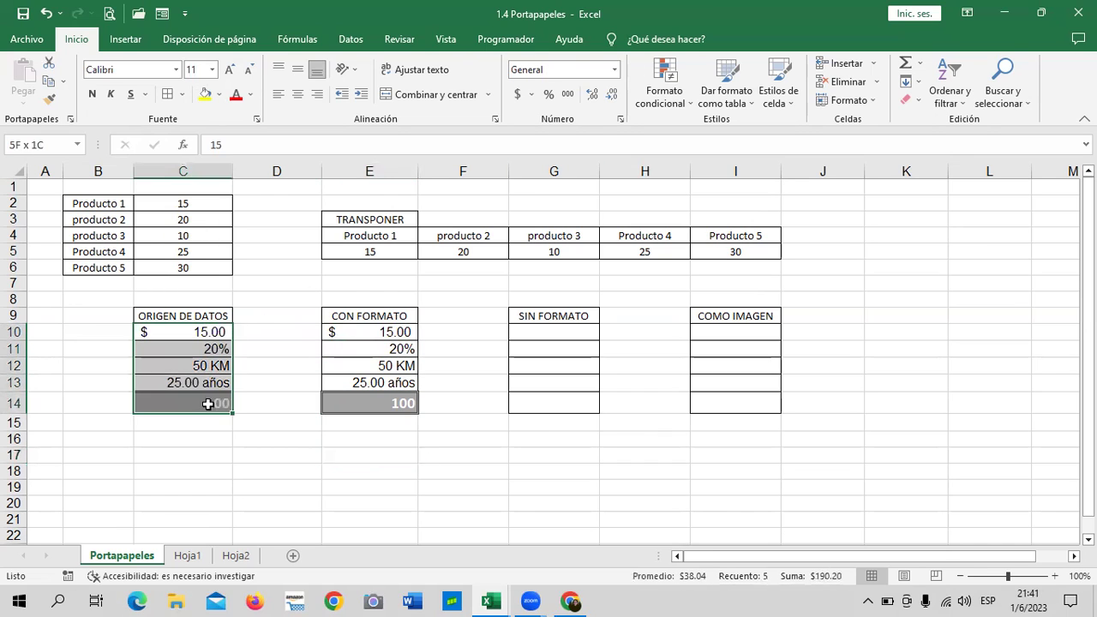
right_click(194, 356)
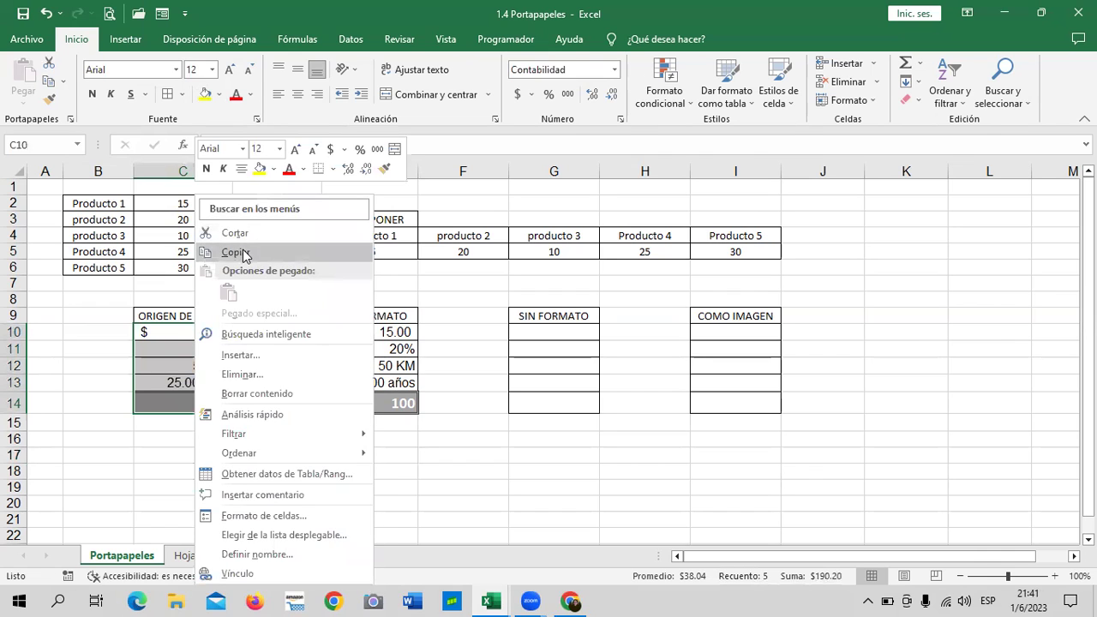
click(242, 252)
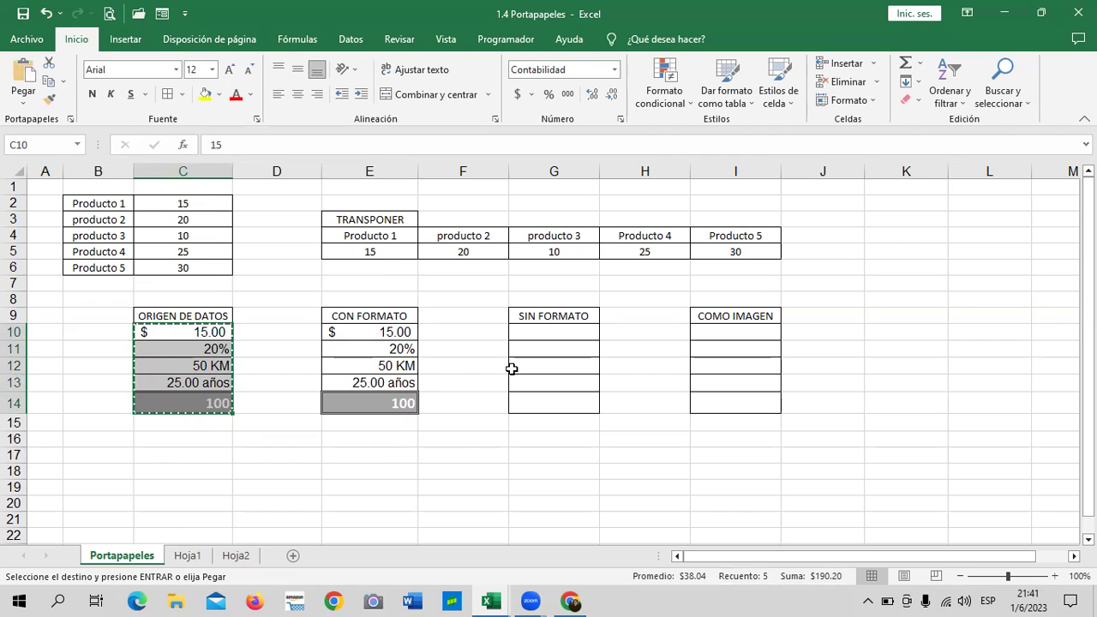
right_click(523, 335)
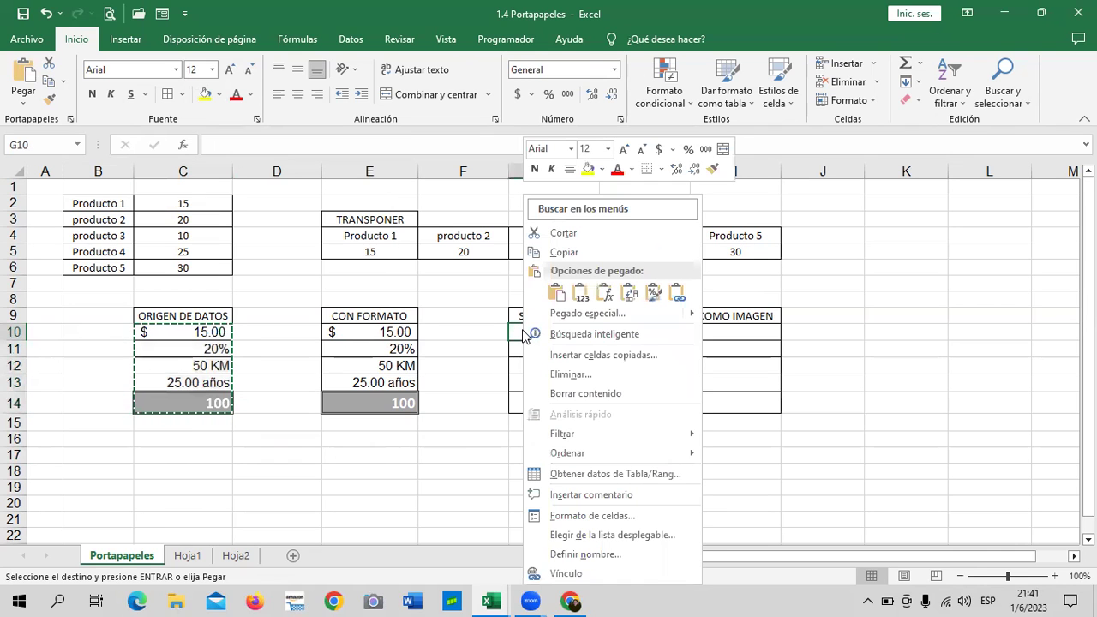
click(582, 296)
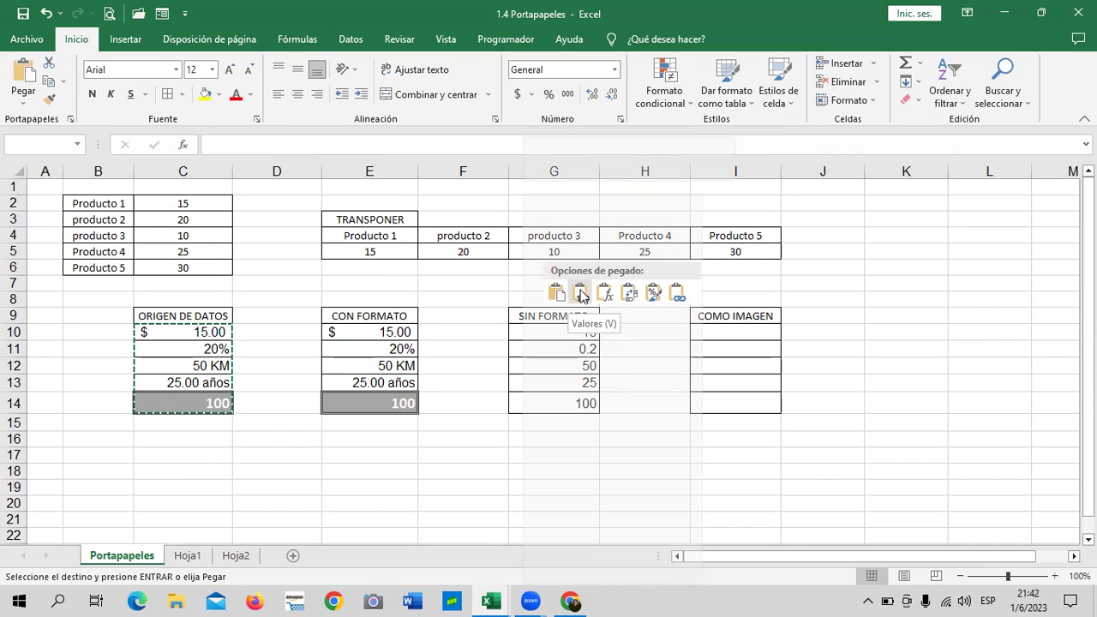
click(580, 294)
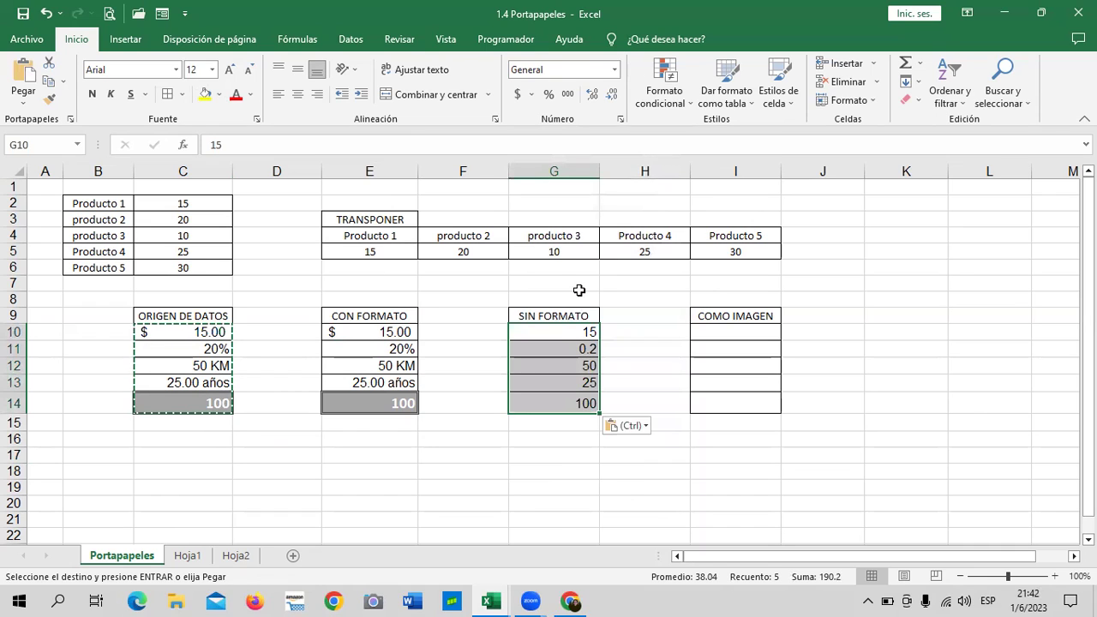
key(Escape)
click(633, 337)
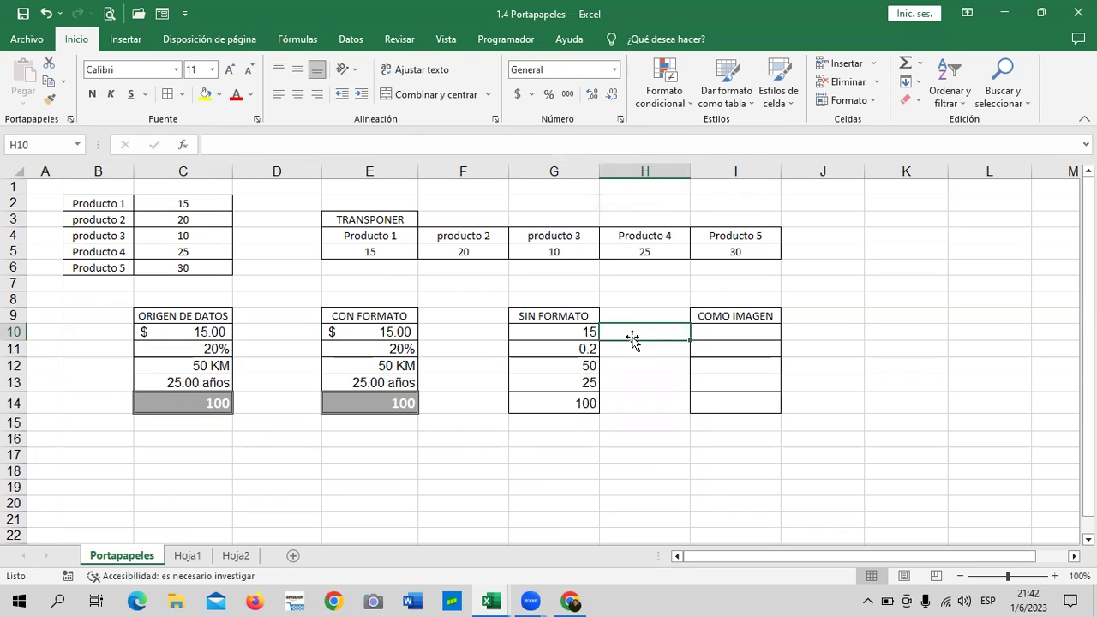
click(182, 336)
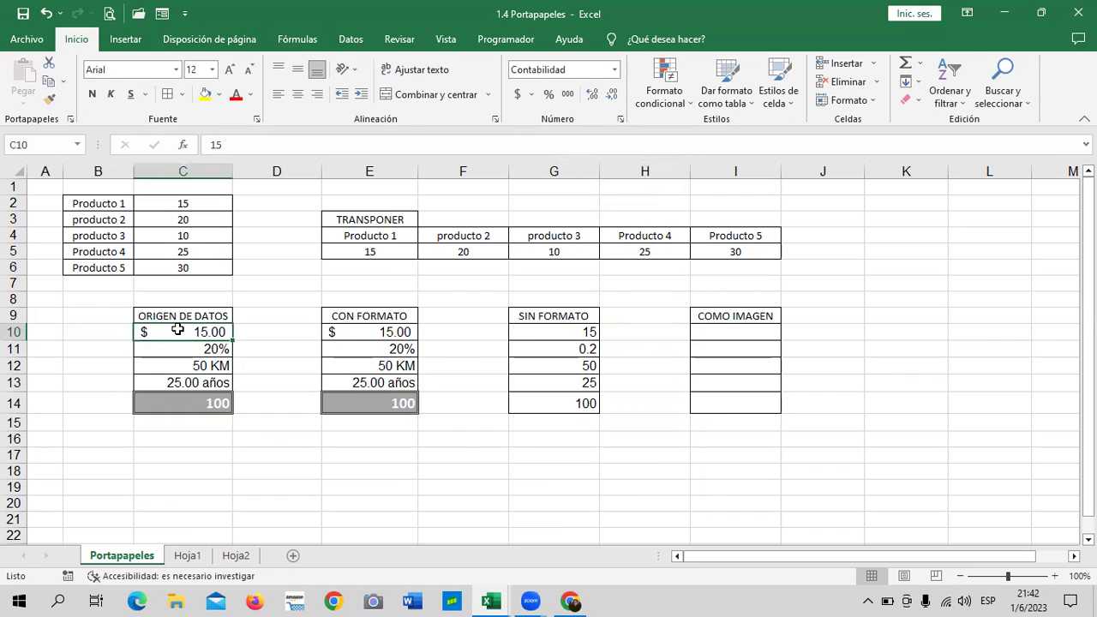
click(558, 322)
click(552, 331)
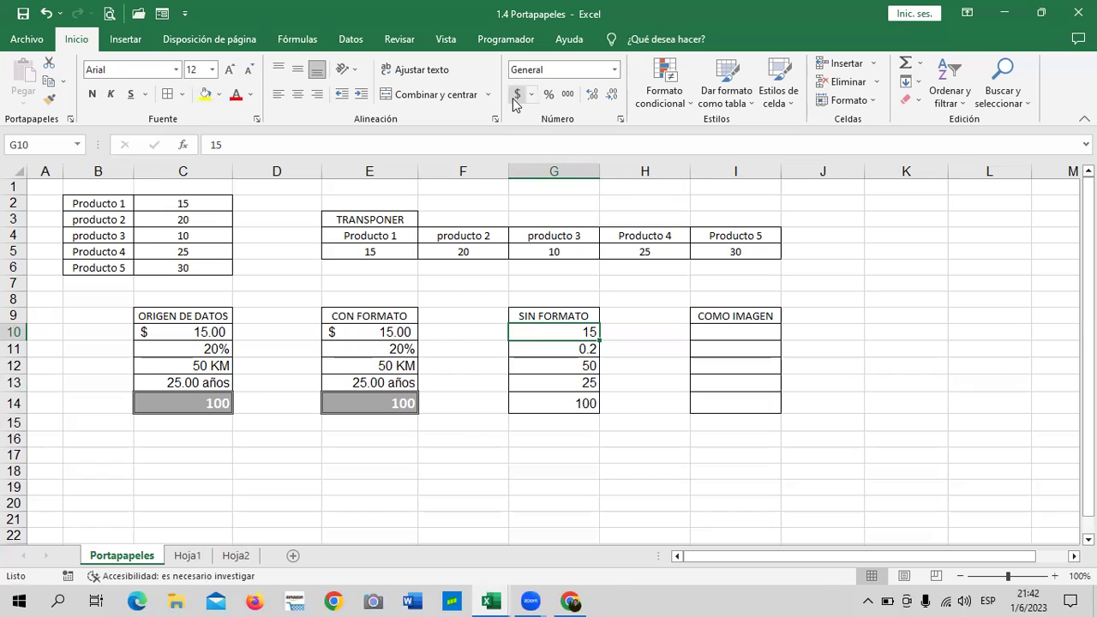
click(522, 346)
click(168, 347)
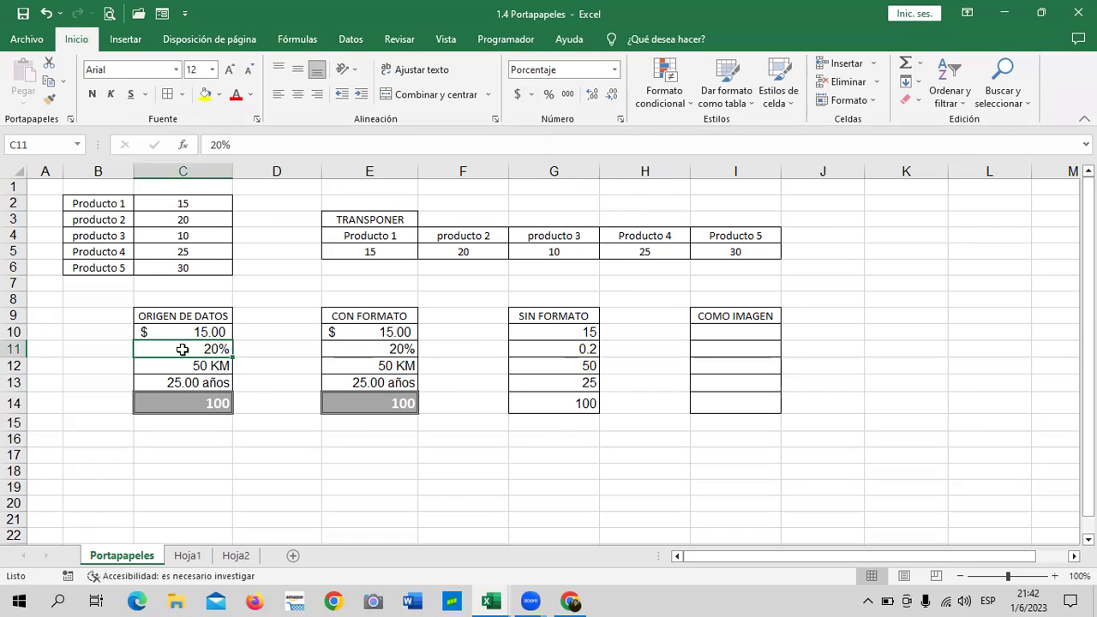
click(541, 349)
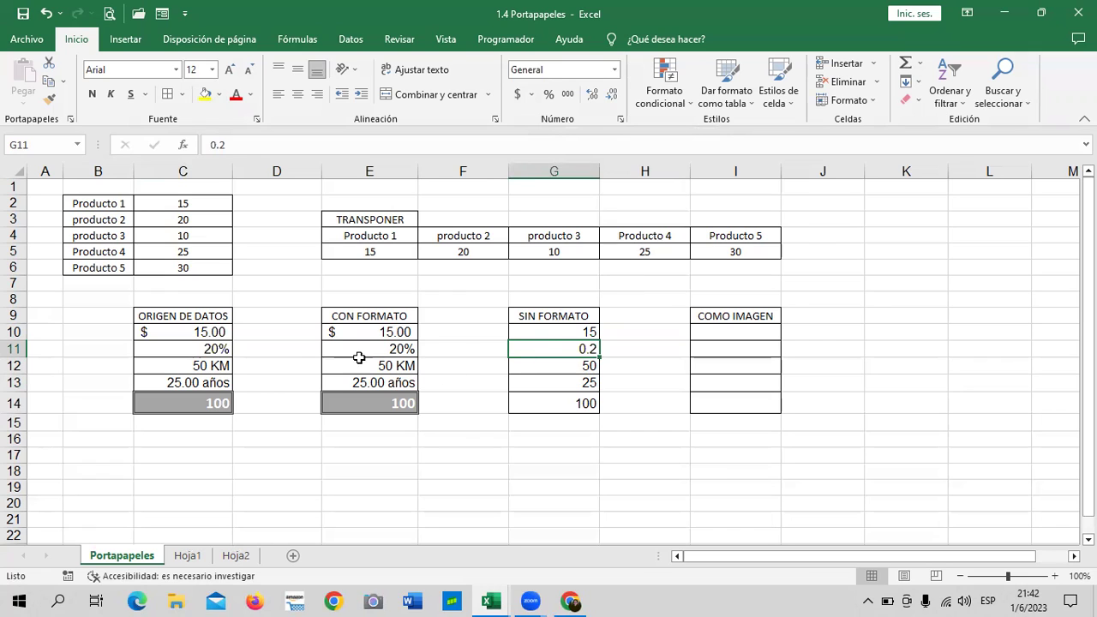
click(199, 366)
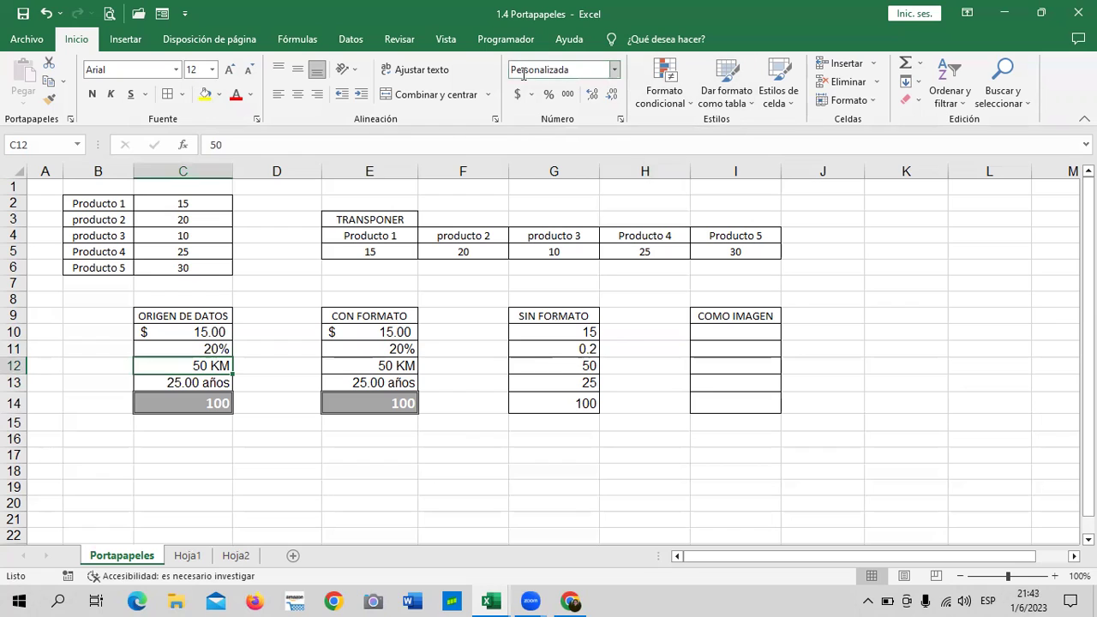
click(555, 364)
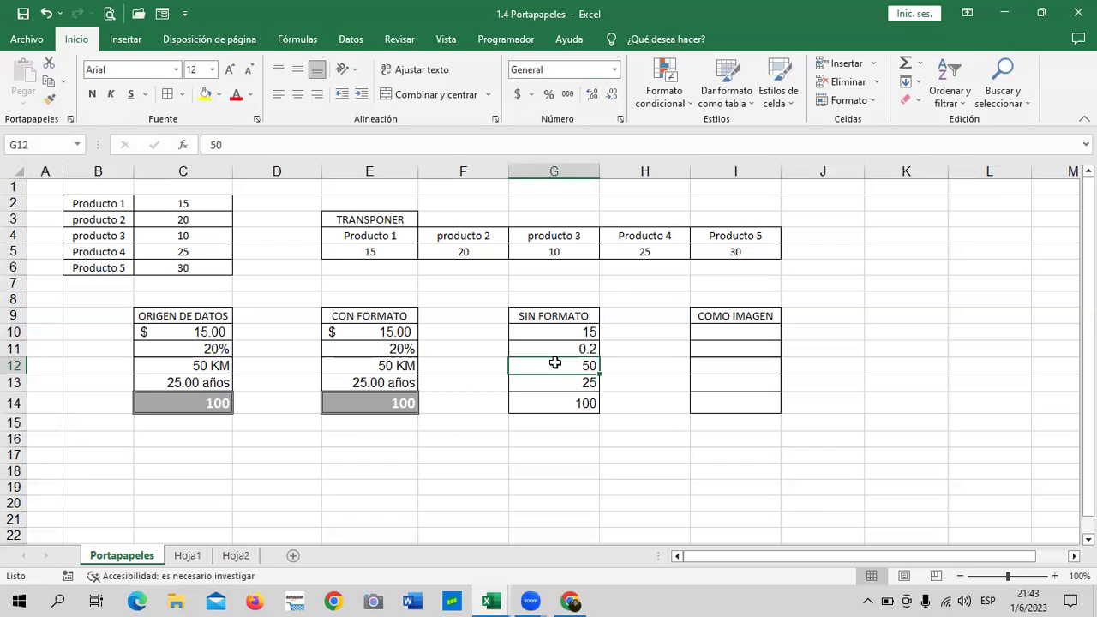
click(566, 384)
click(152, 385)
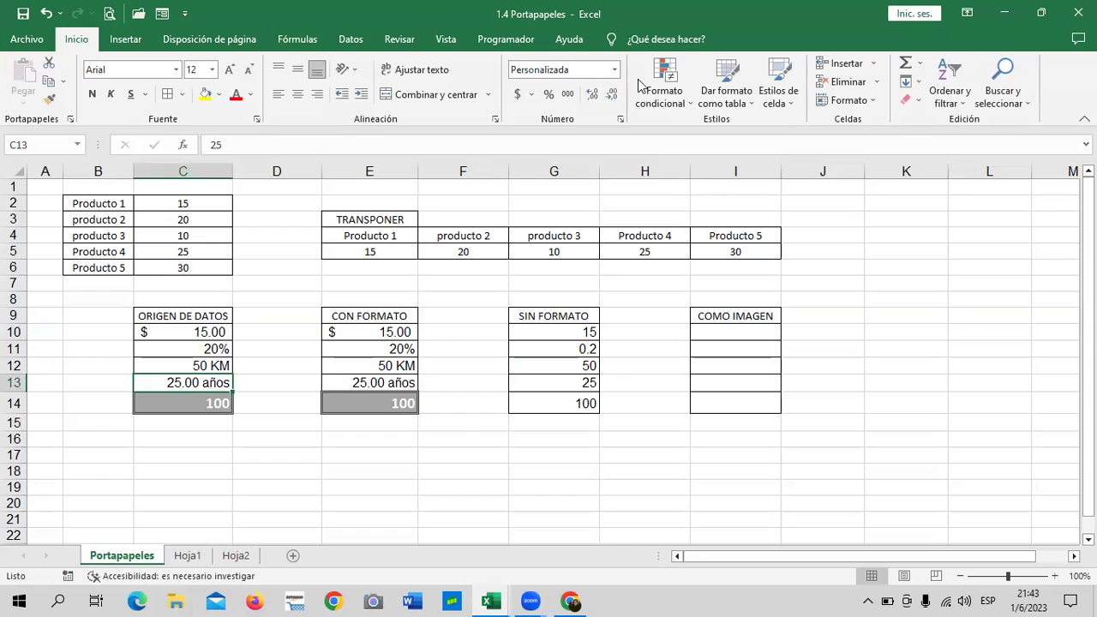
click(545, 384)
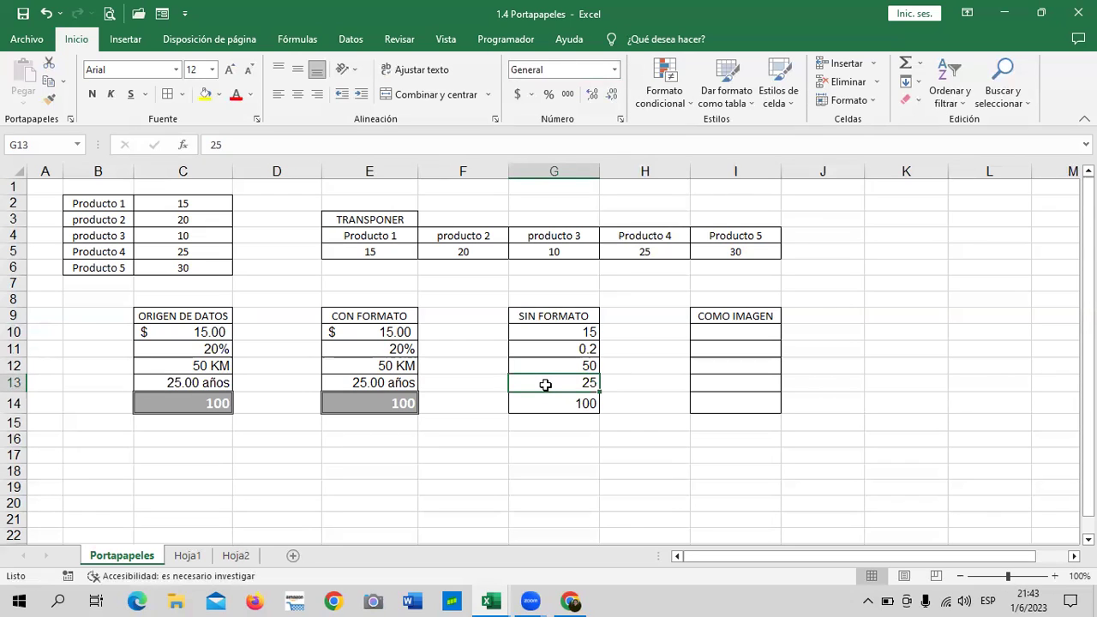
click(532, 401)
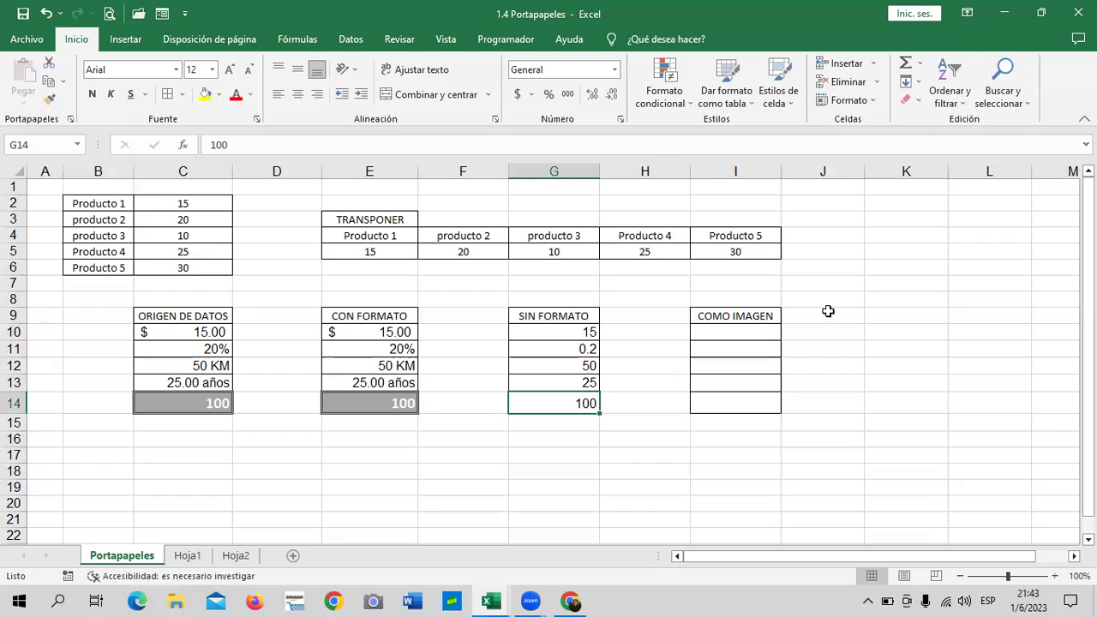
click(717, 327)
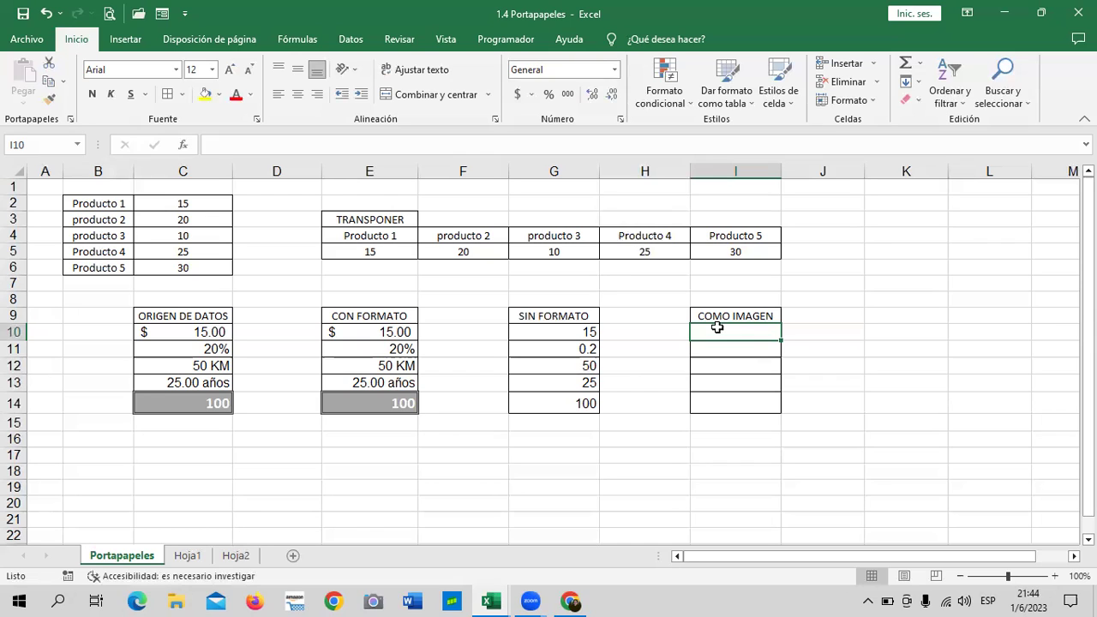
Copy the source values C10:C14
click(201, 338)
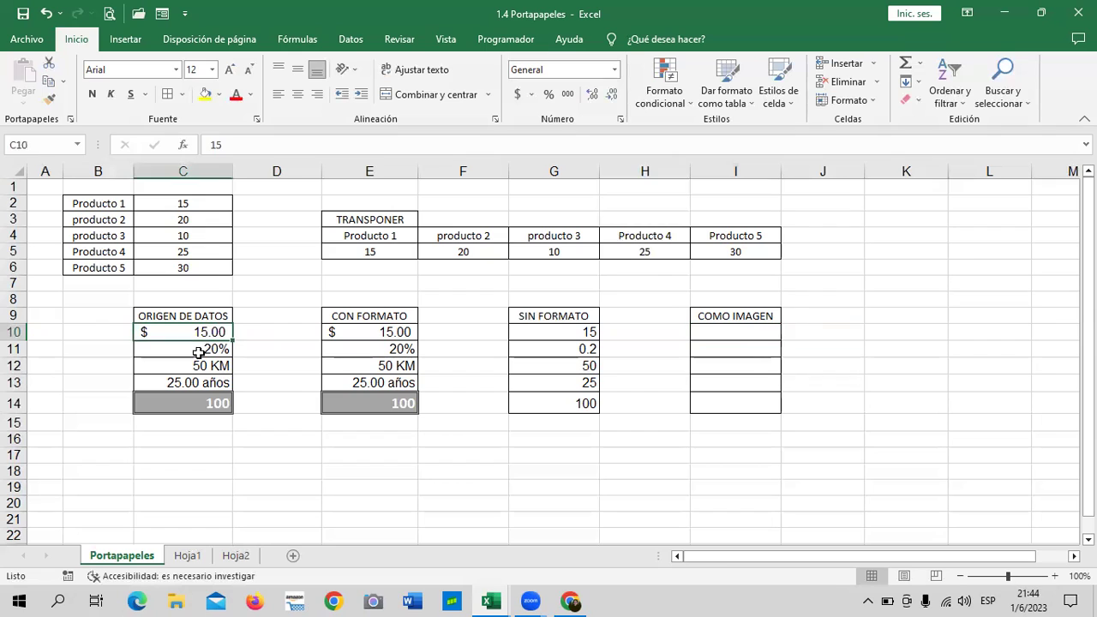
drag(198, 352, 191, 403)
right_click(190, 383)
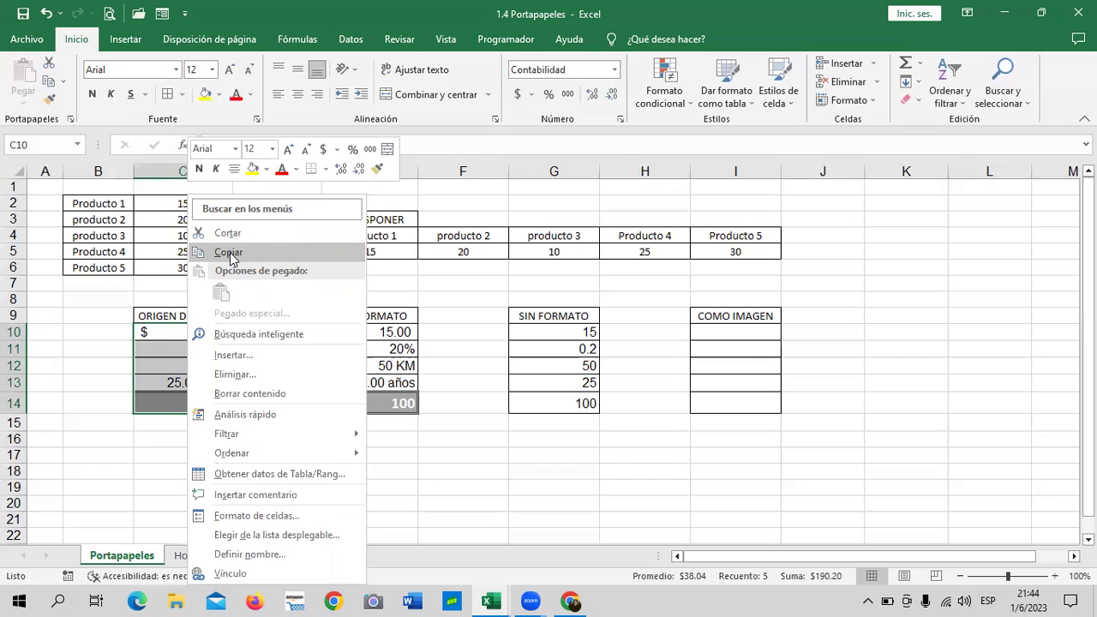
click(248, 250)
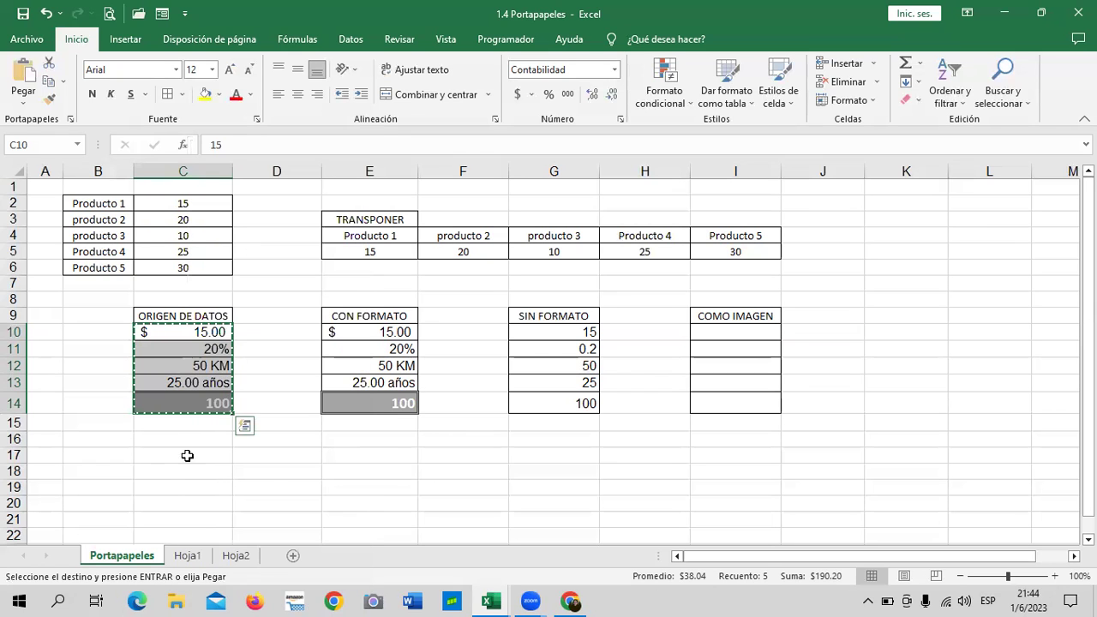
Paste the formatted copy into C17:C21 with Ctrl+V
scroll(193, 429, down, 3)
click(174, 311)
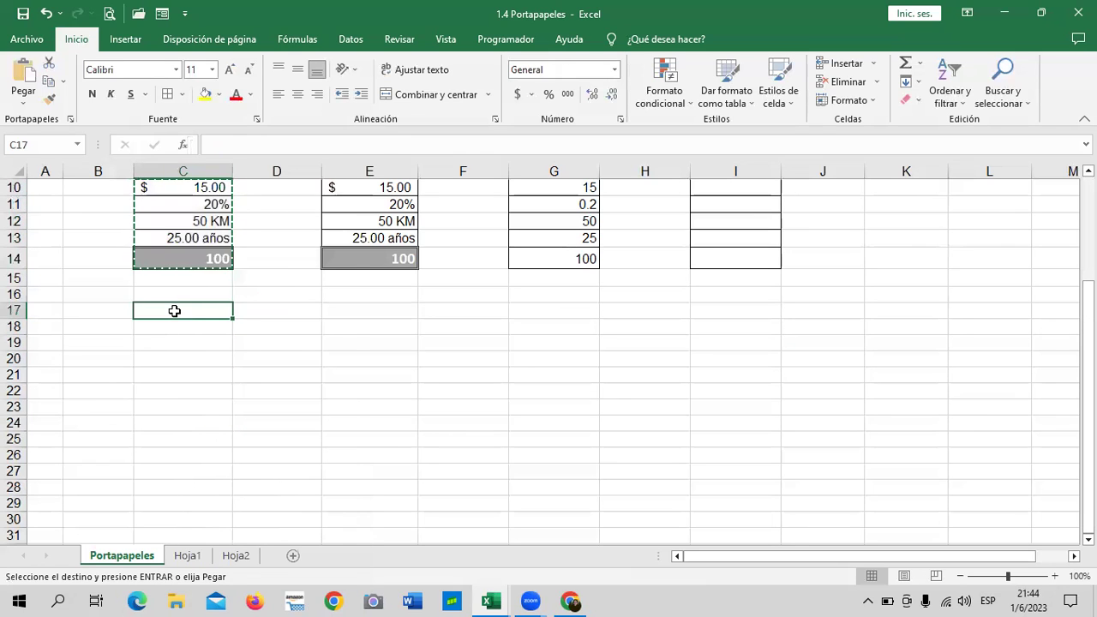
right_click(174, 312)
click(208, 293)
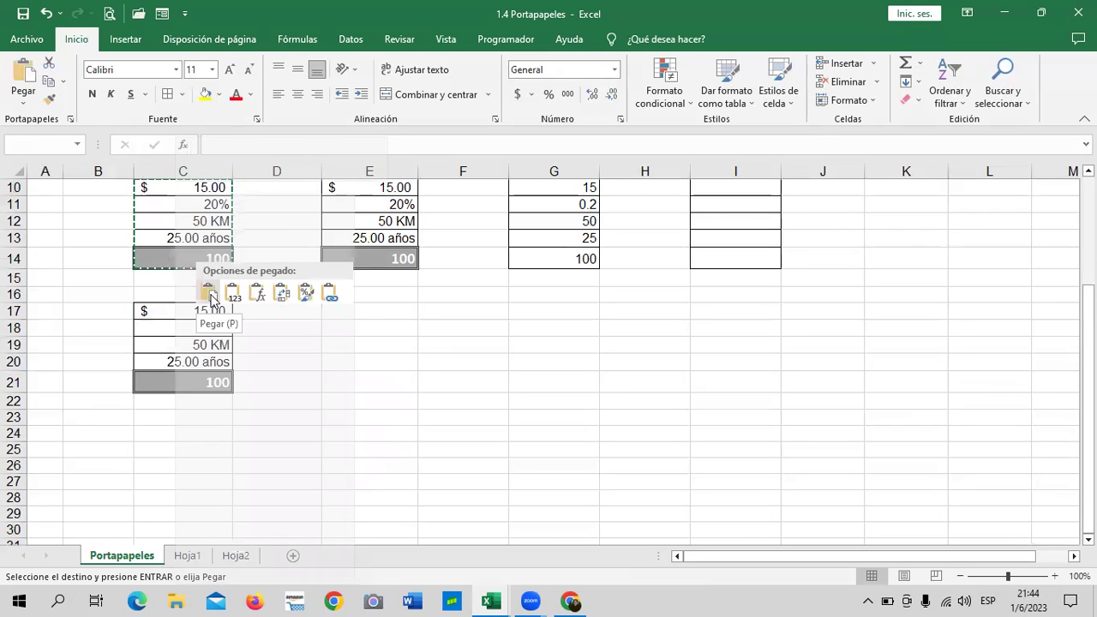
key(Escape)
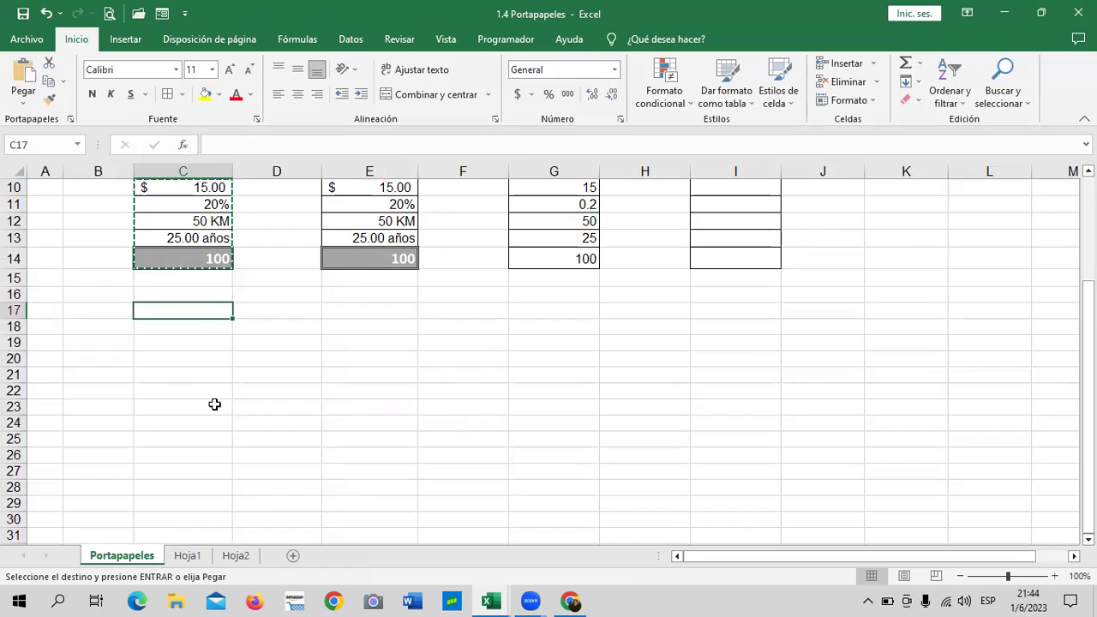
scroll(214, 404, up, 1)
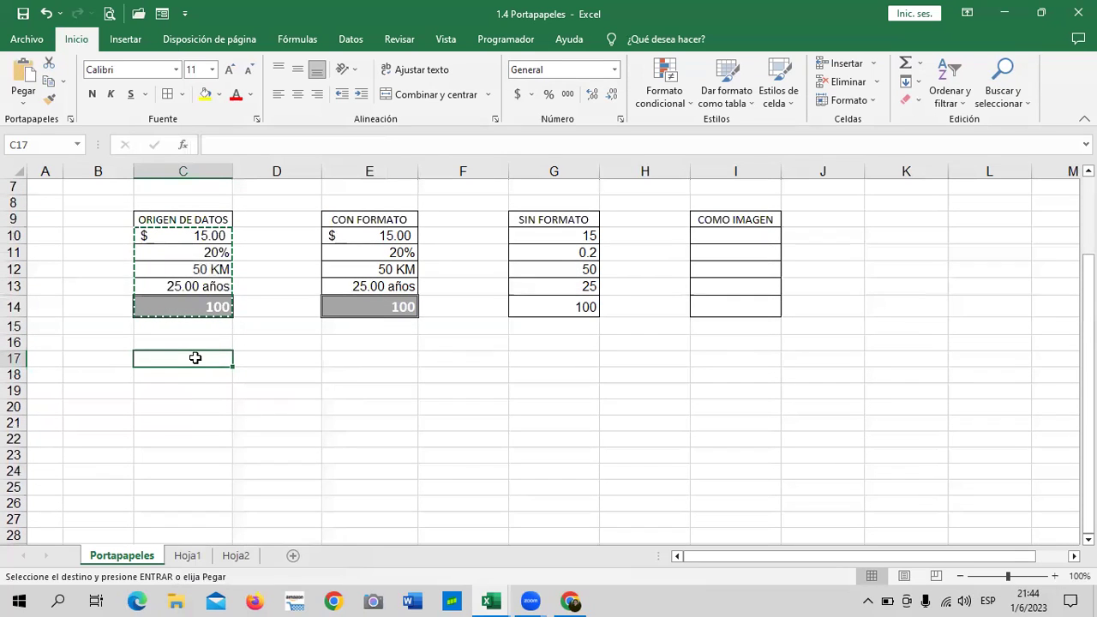
click(325, 388)
click(198, 360)
key(ctrl+v)
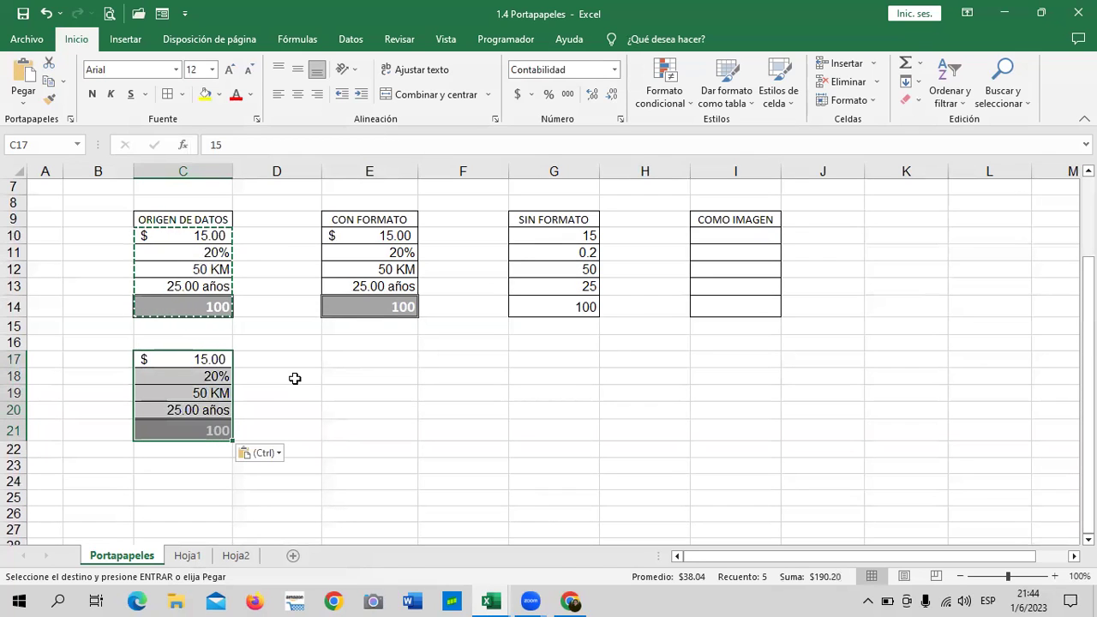
key(Escape)
Bring up paste choices at E18, then close them without pasting
click(389, 378)
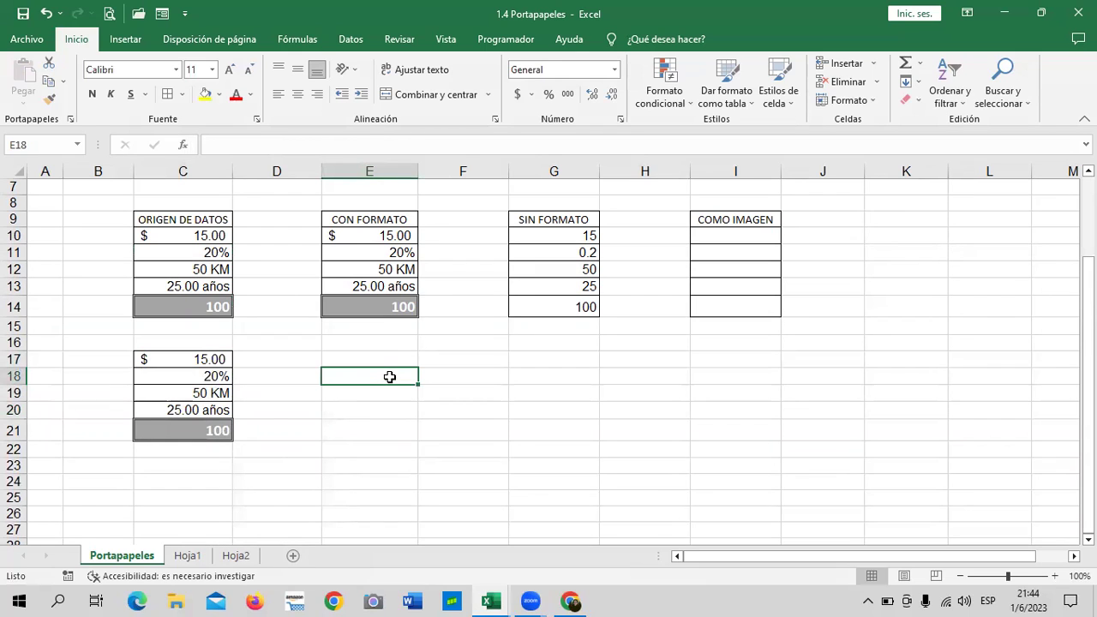
right_click(389, 377)
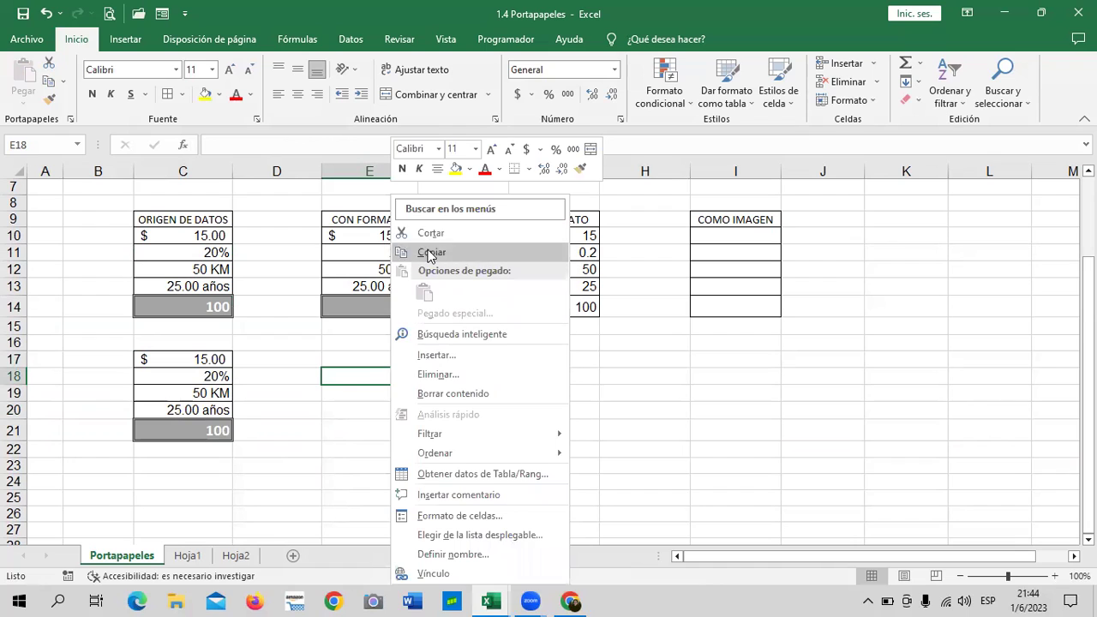
key(Escape)
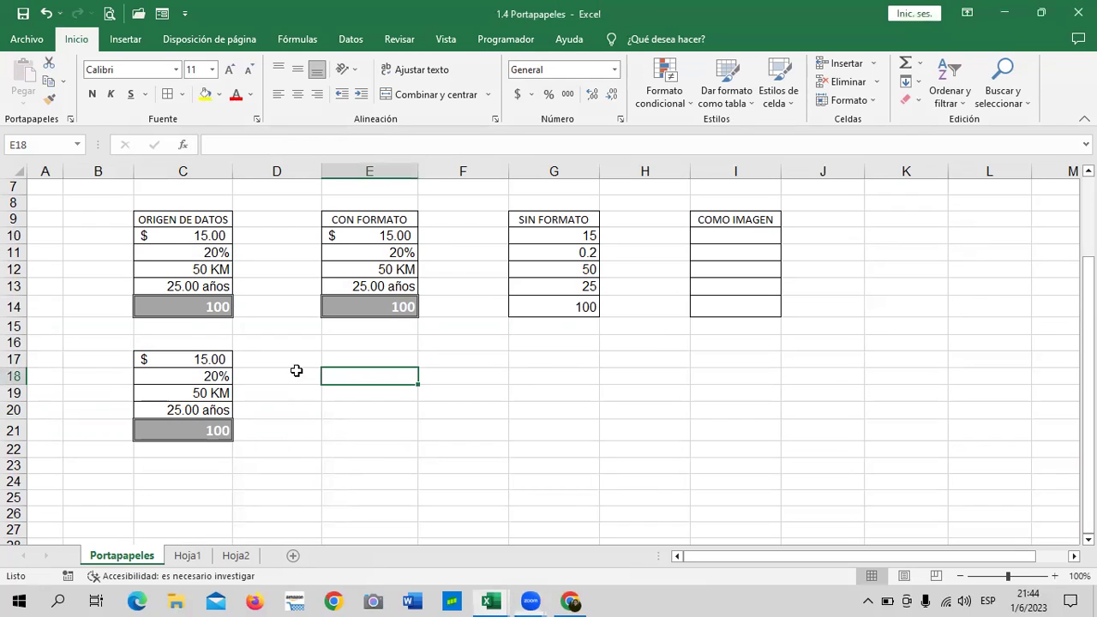
Clear the duplicate values from C17:C21, undo back to an empty area and cancel the pending copy
drag(197, 361, 196, 431)
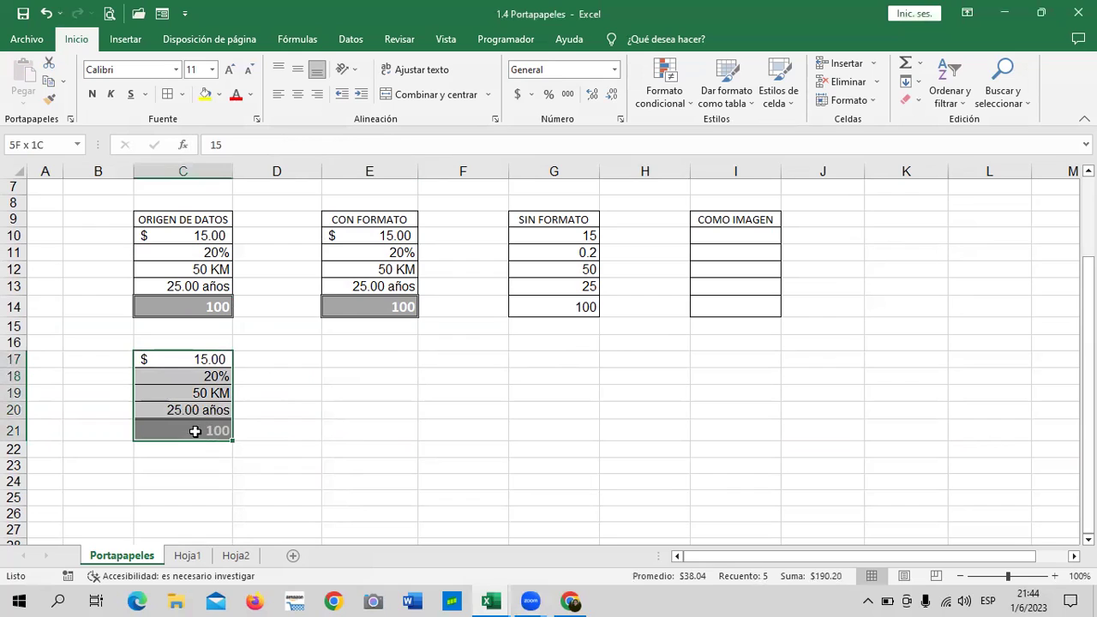
key(Delete)
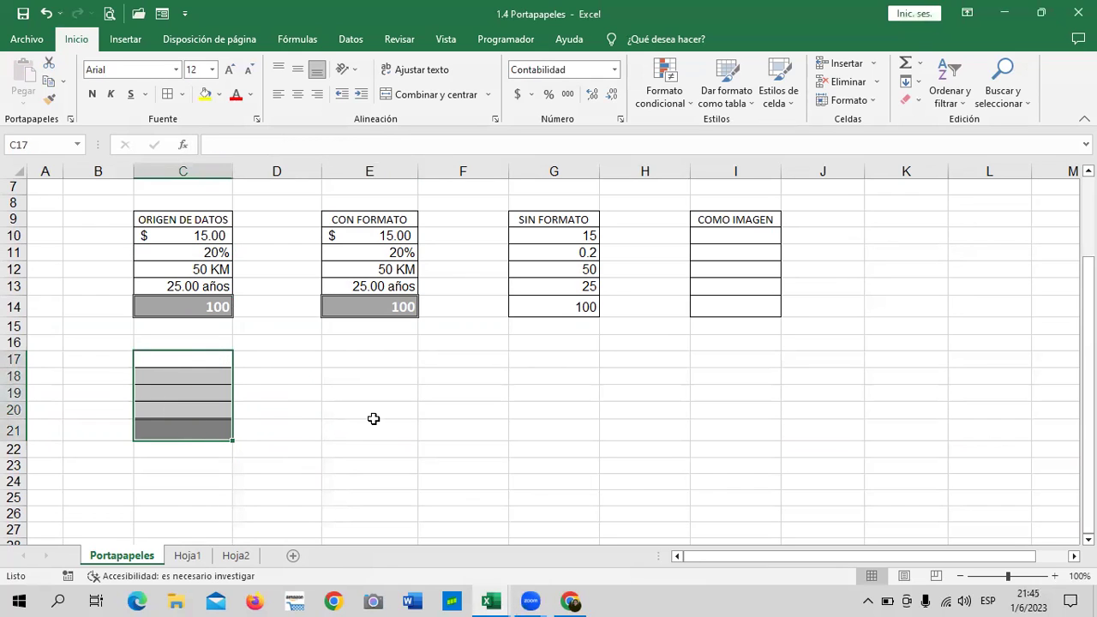
click(374, 417)
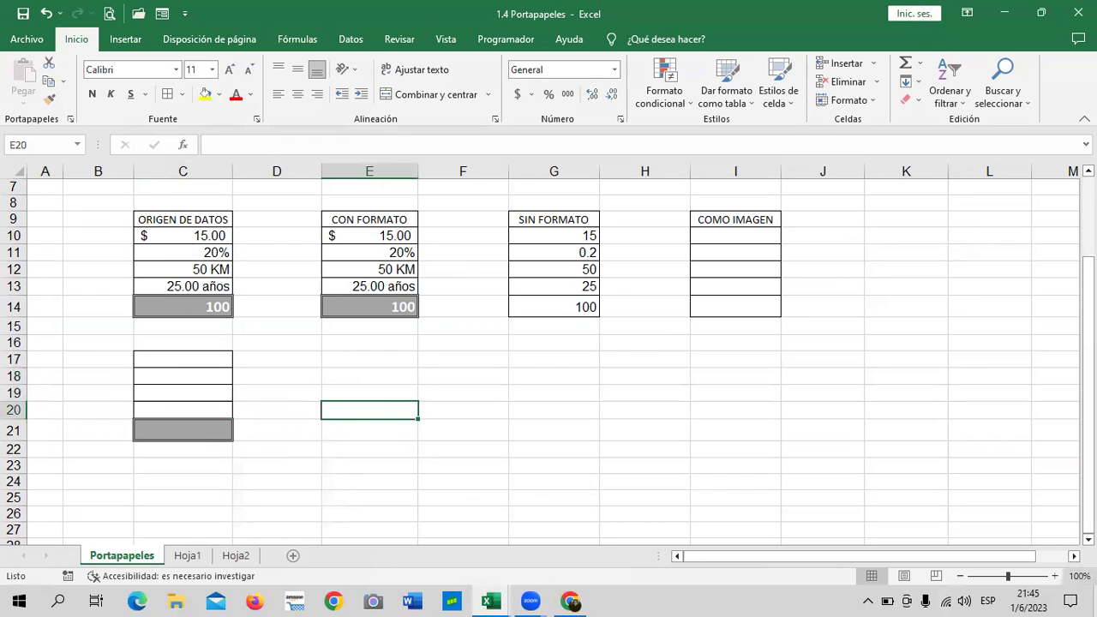
click(45, 14)
click(45, 14)
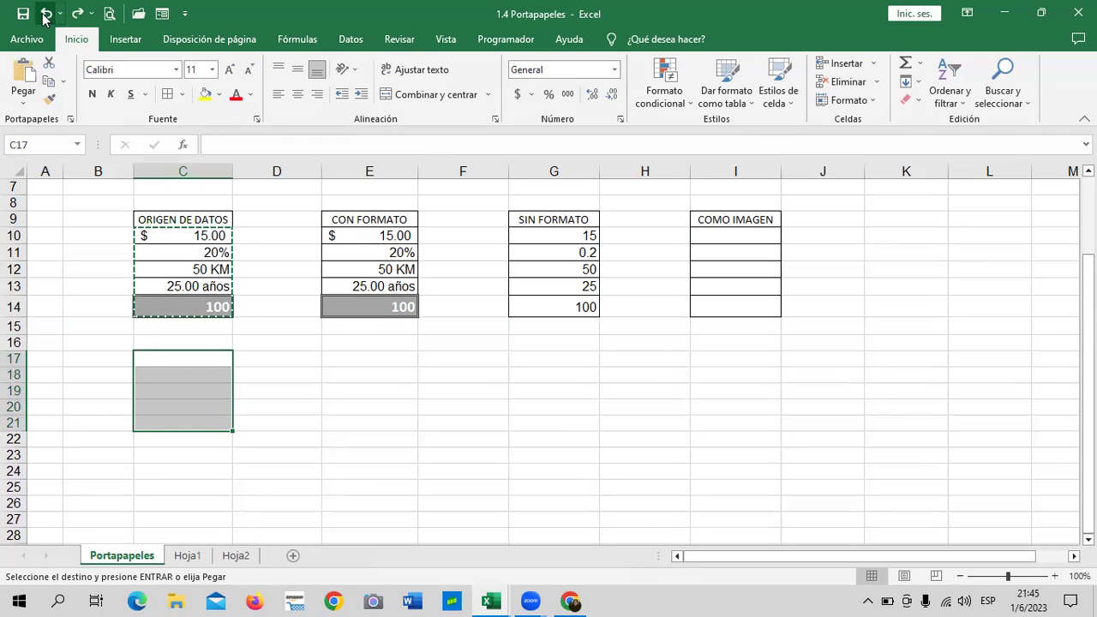
key(Escape)
click(415, 397)
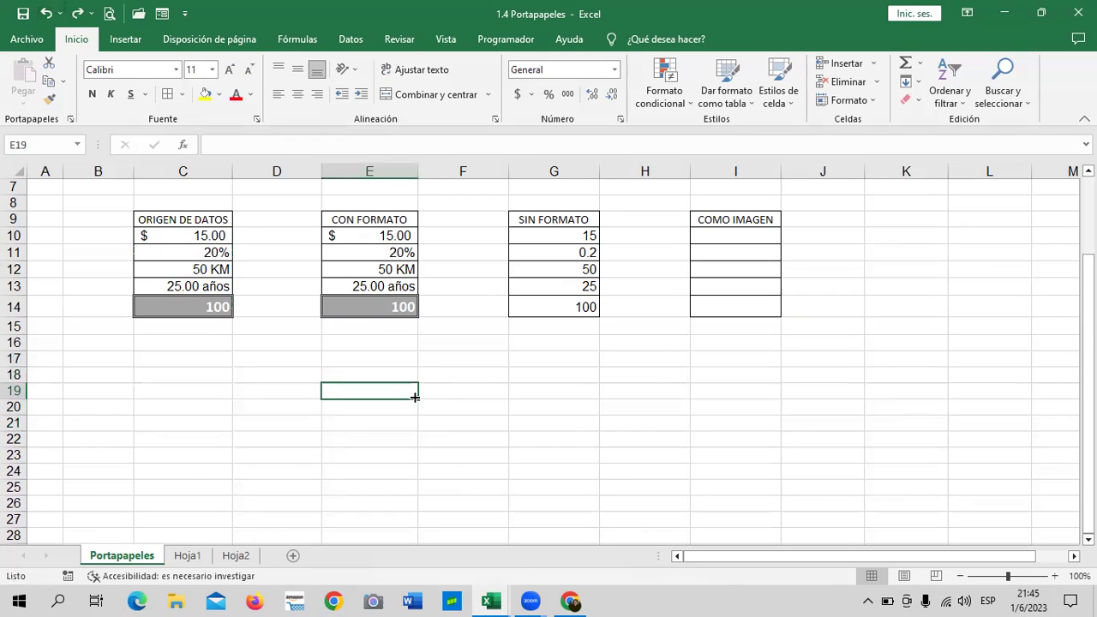
Select the ORIGEN DE DATOS range C9:C14
scroll(664, 427, up, 1)
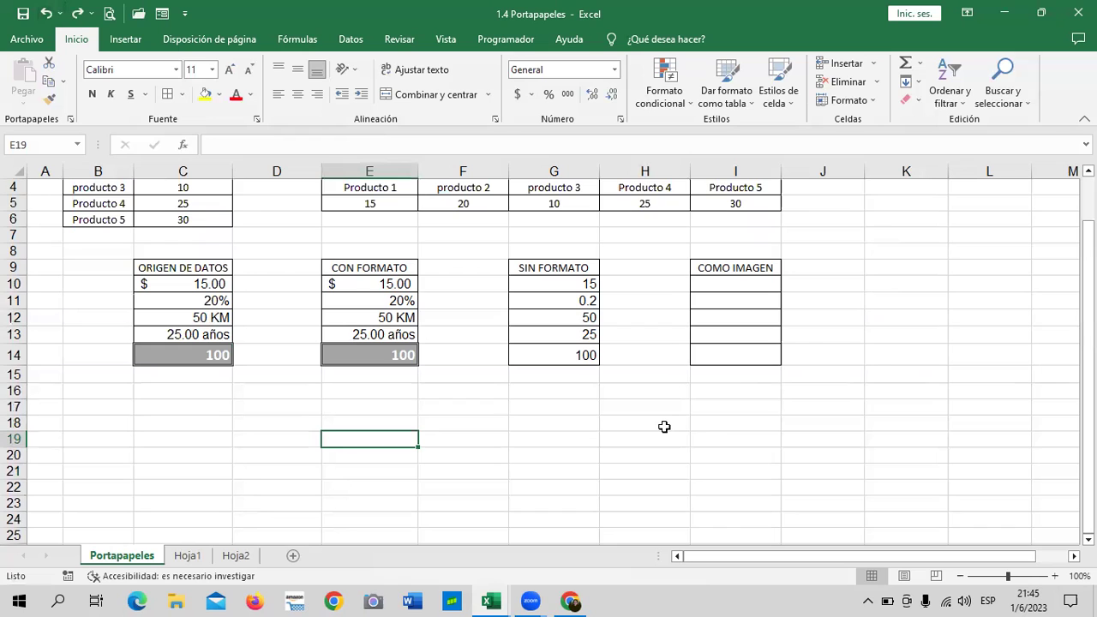
scroll(665, 427, up, 1)
scroll(664, 420, down, 2)
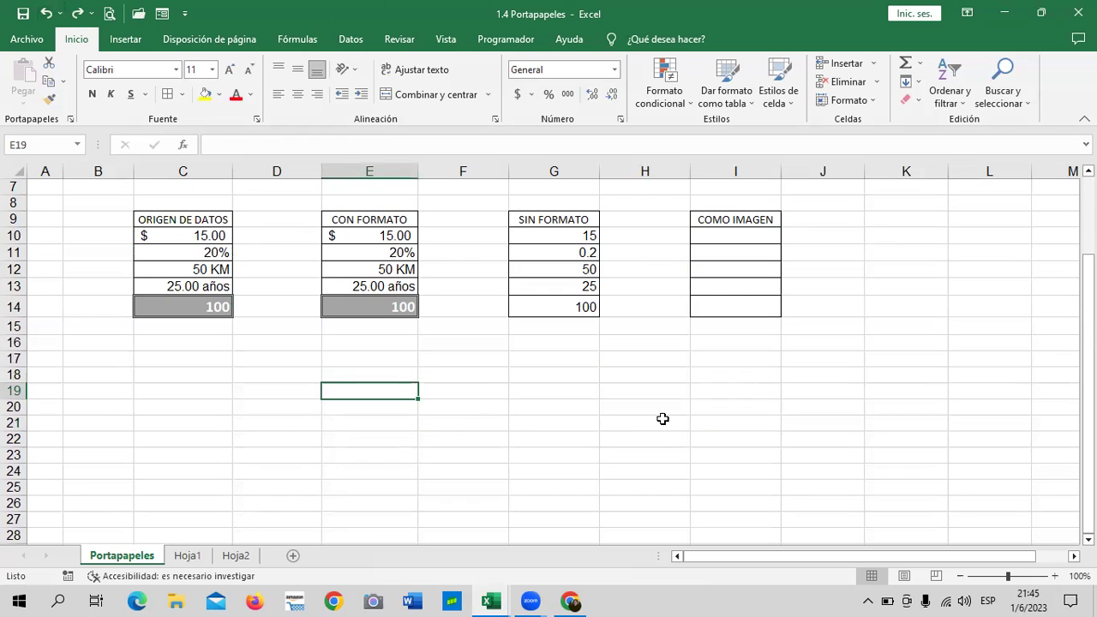
drag(163, 221, 176, 307)
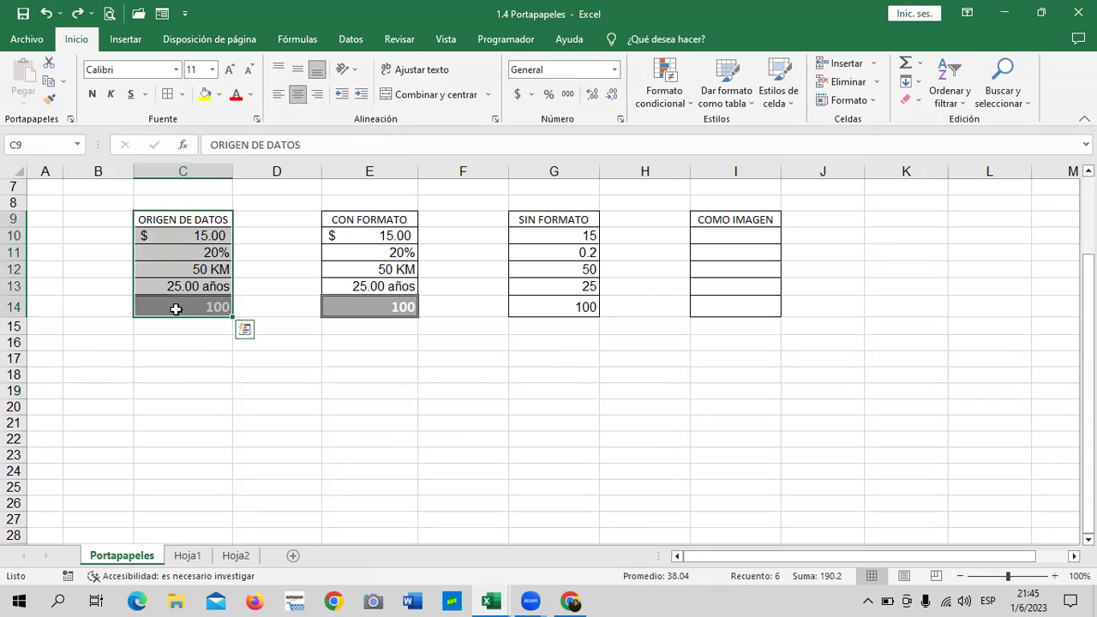
Copy C9:C14, paste it at I10 as a picture (Imagen), and move the picture to column K
right_click(187, 248)
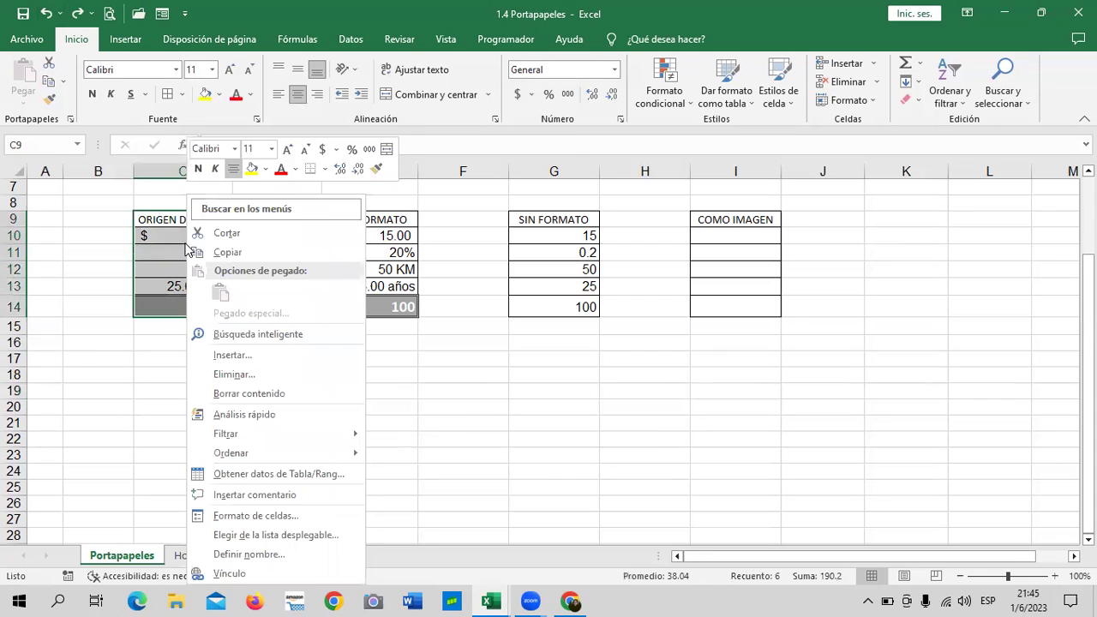
click(251, 254)
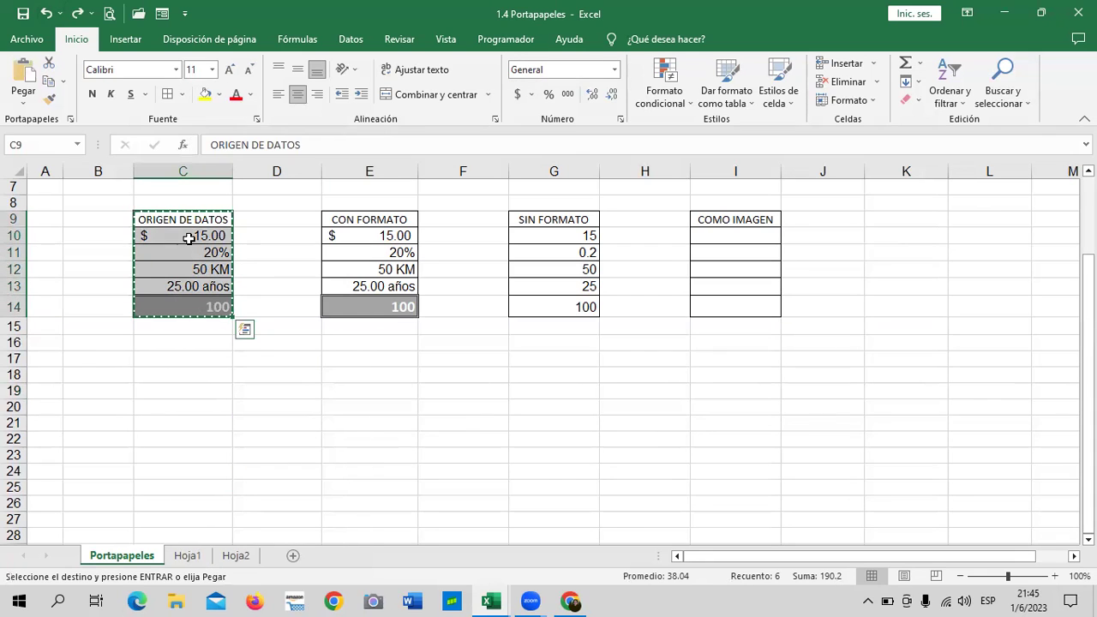
click(734, 234)
right_click(734, 234)
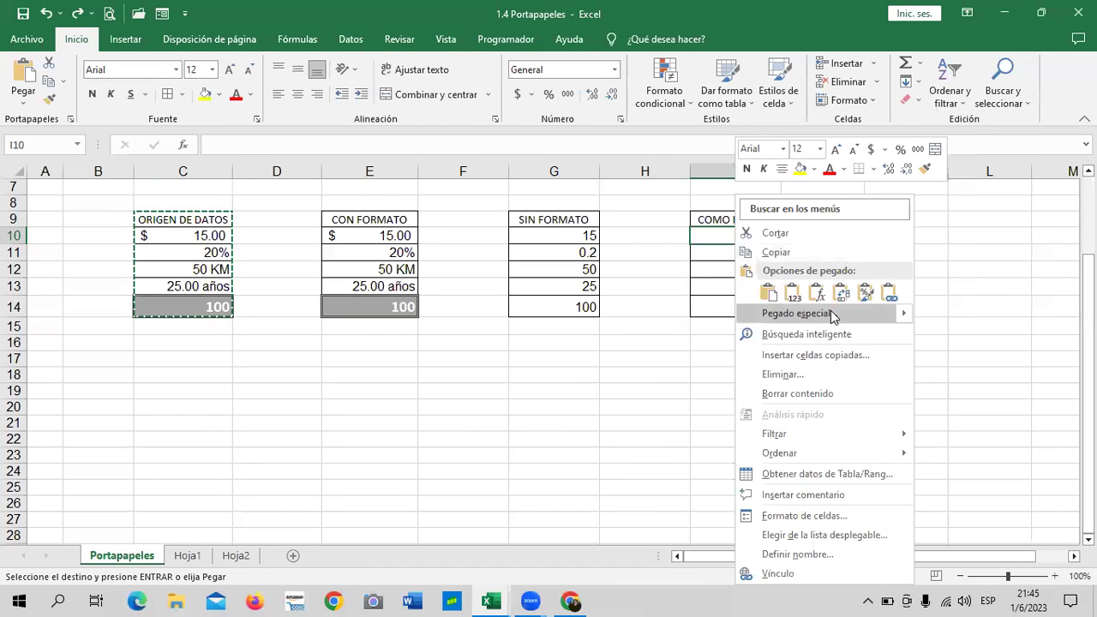
click(890, 296)
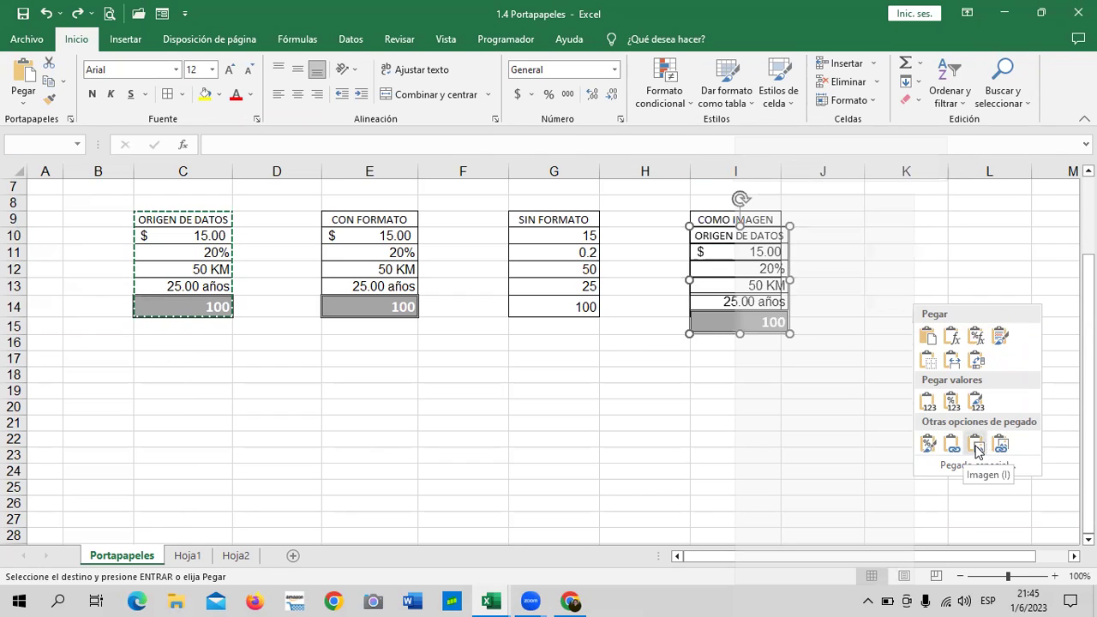
click(978, 452)
key(ctrl+v)
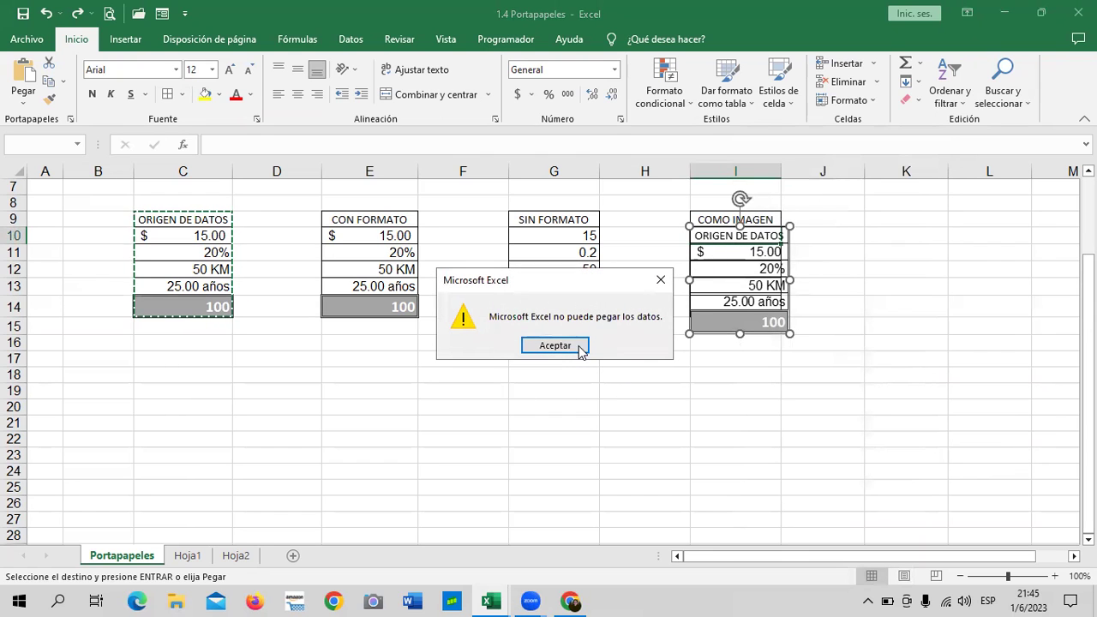
click(553, 344)
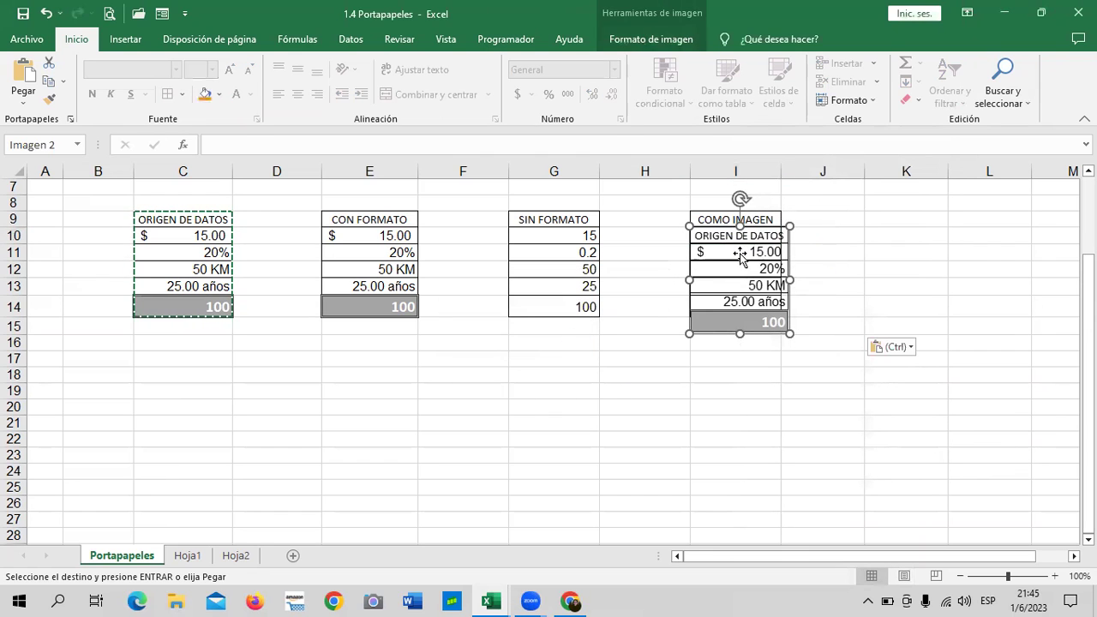
mouse_move(739, 253)
mouse_down()
mouse_move(755, 333)
mouse_move(783, 252)
mouse_move(901, 252)
mouse_move(927, 241)
mouse_up()
Apply Sin borde to I10:I14 and drag the table picture under the COMO IMAGEN heading
click(703, 238)
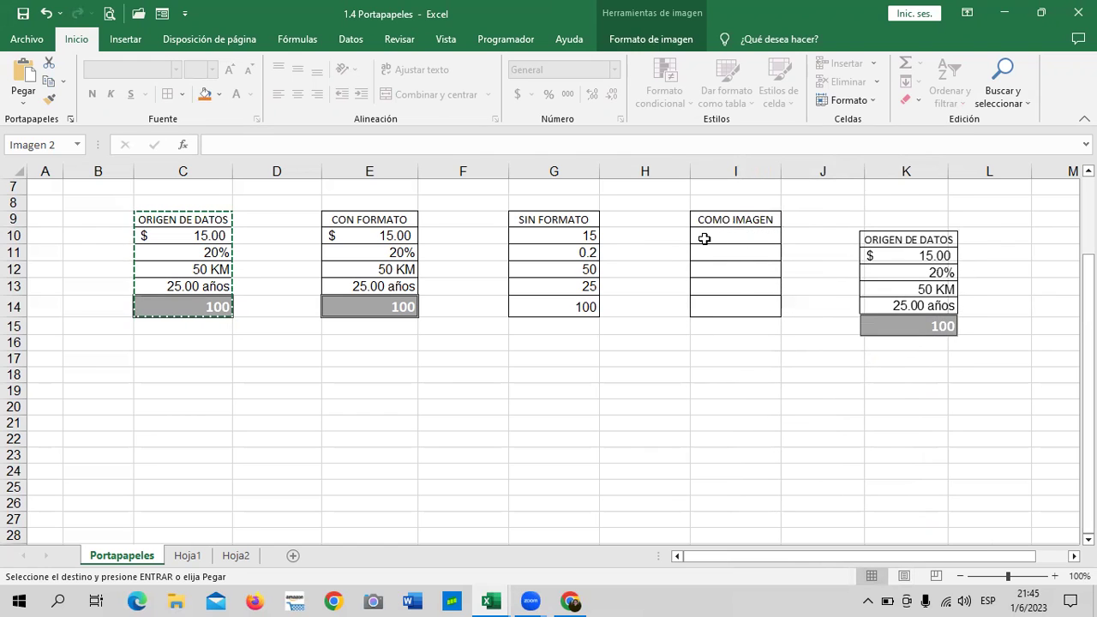
click(728, 380)
drag(707, 238, 747, 305)
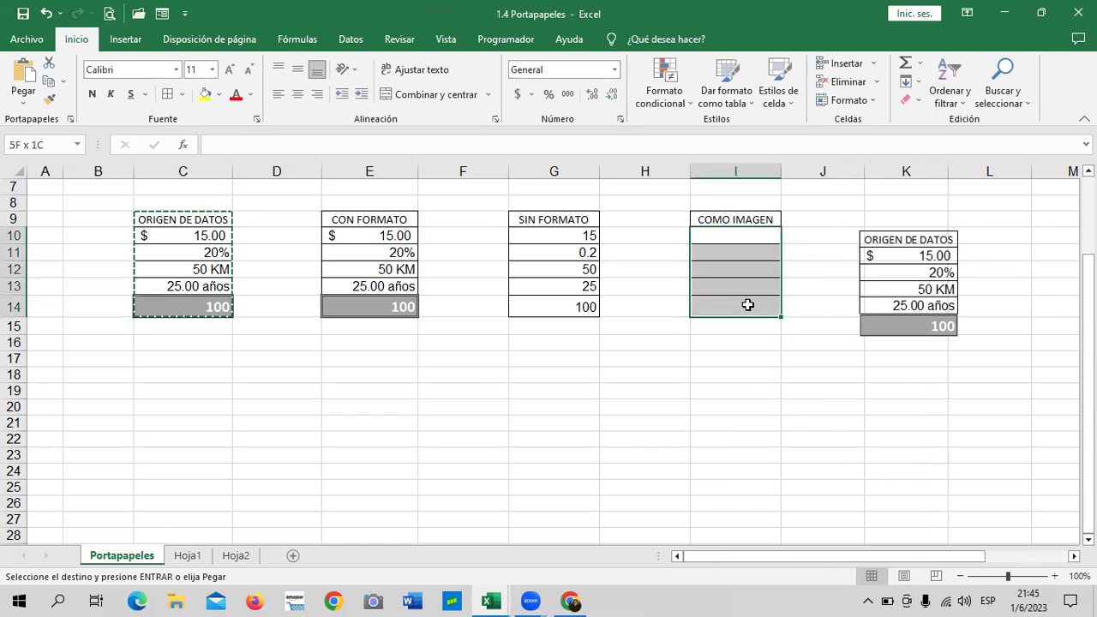
click(182, 94)
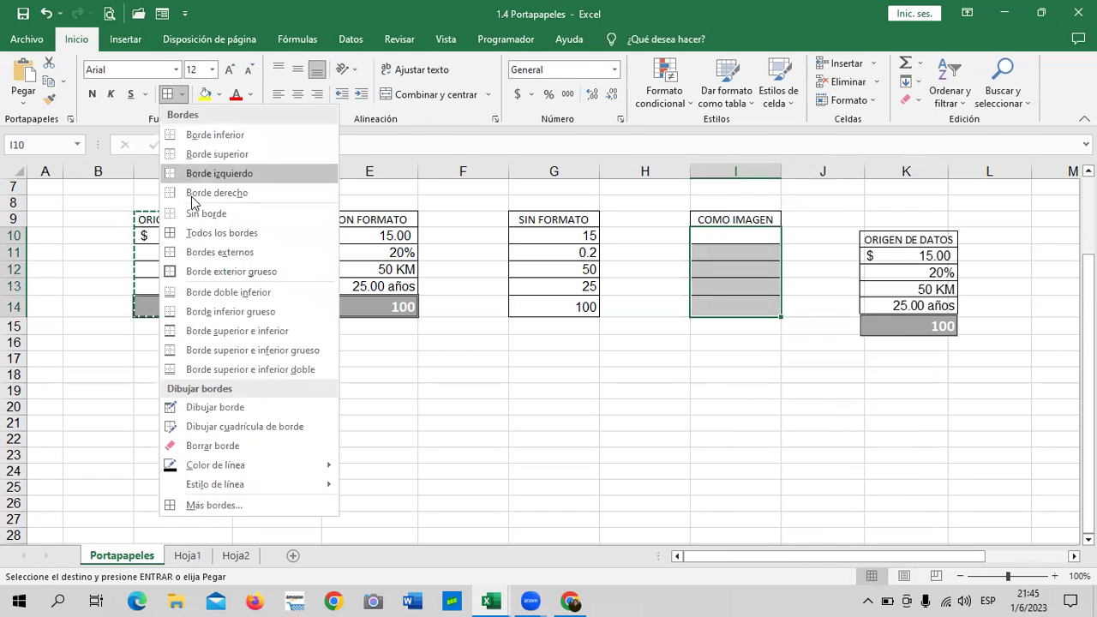
click(215, 214)
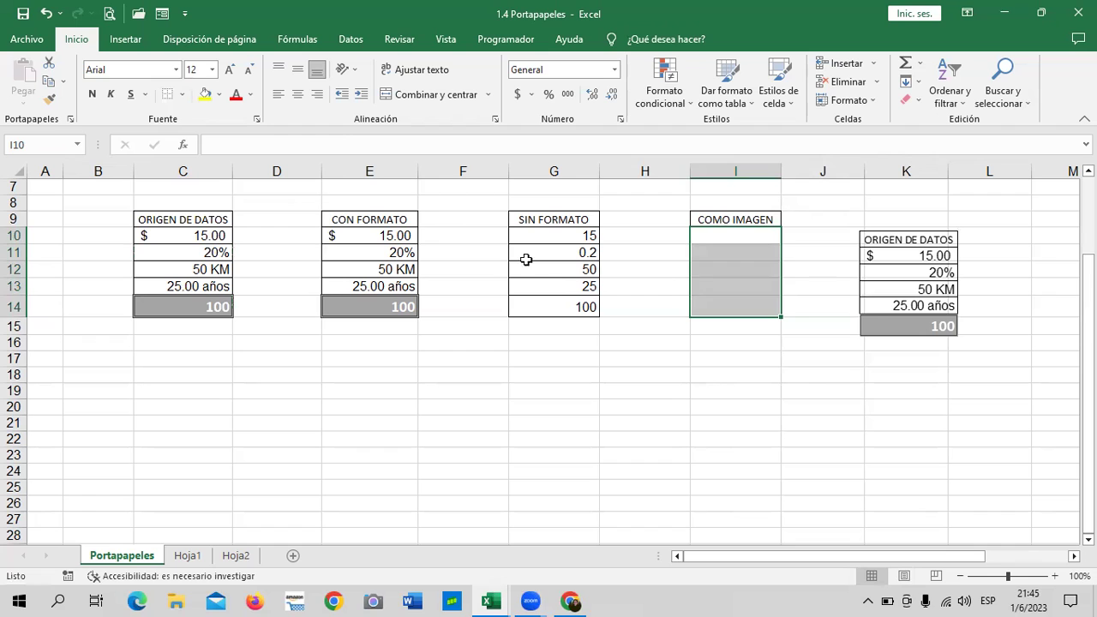
click(724, 391)
drag(923, 244, 746, 244)
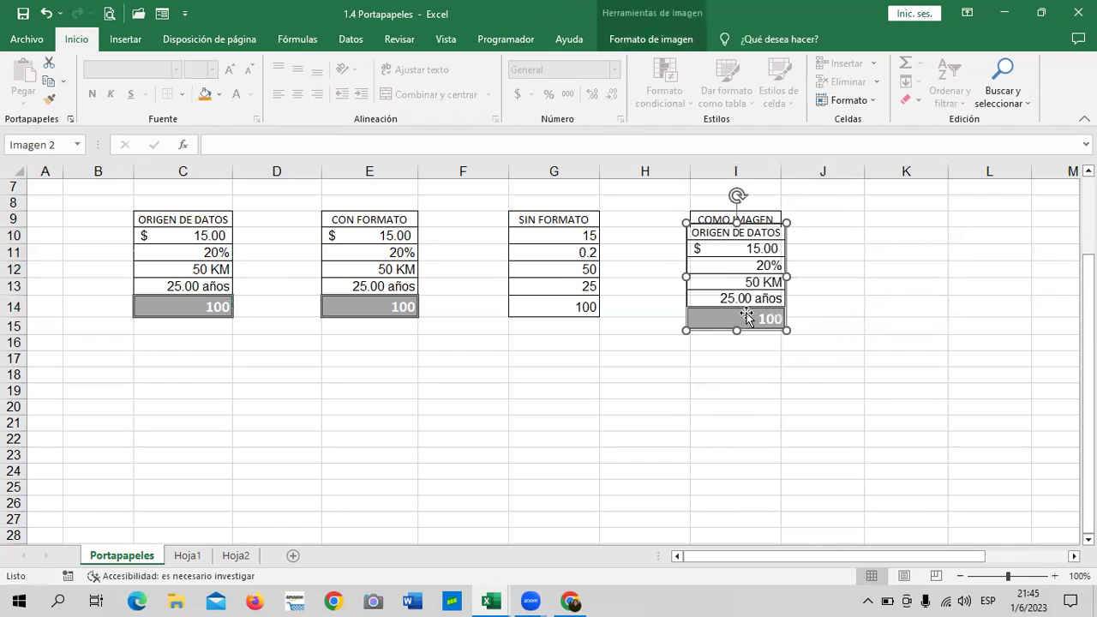
Resize the ORIGEN DE DATOS picture to column I's width and align it beneath COMO IMAGEN
drag(787, 330, 848, 381)
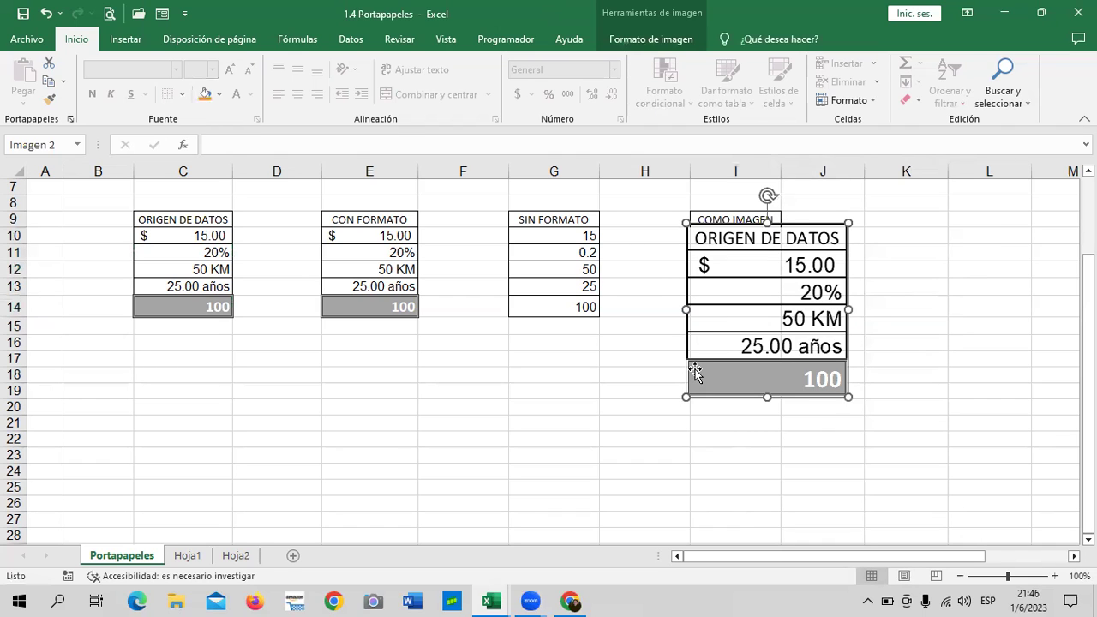
drag(686, 397, 611, 437)
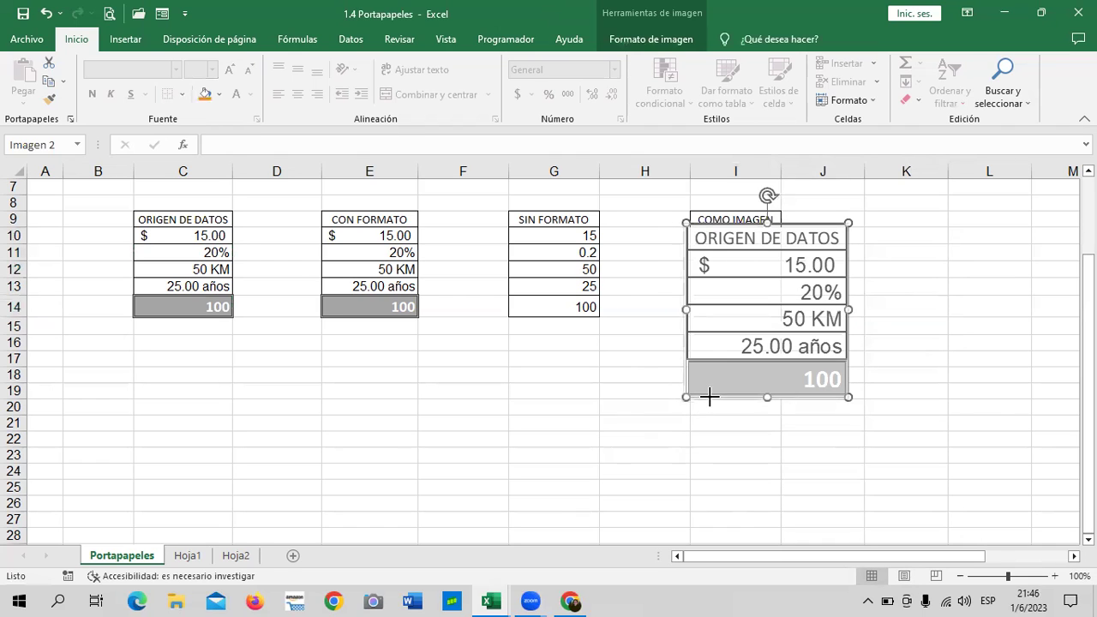
drag(809, 238, 787, 231)
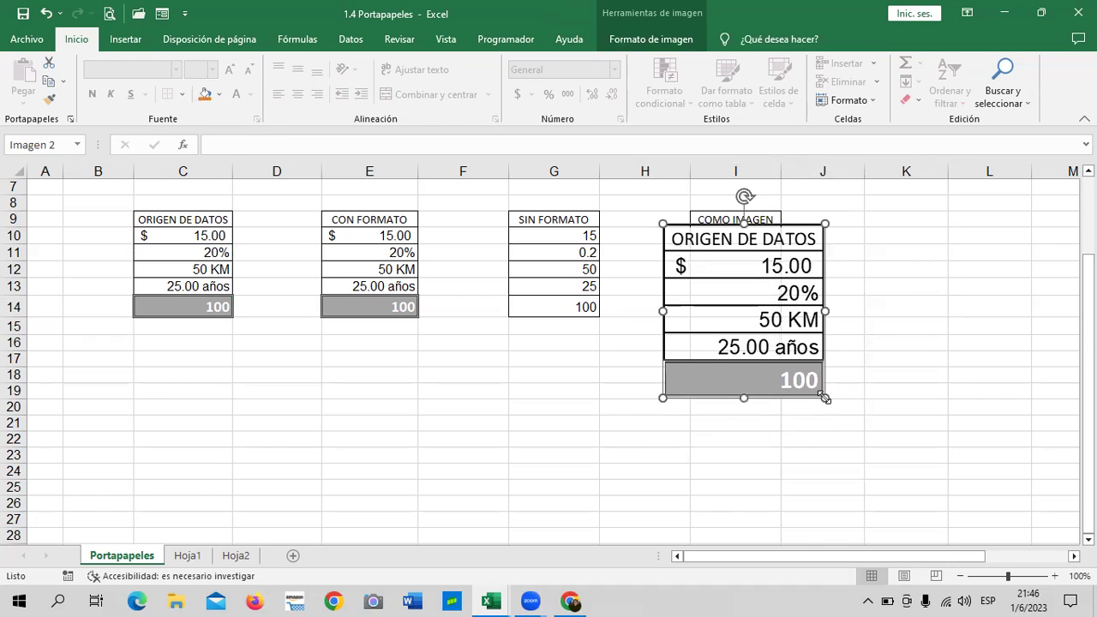
drag(825, 398, 801, 373)
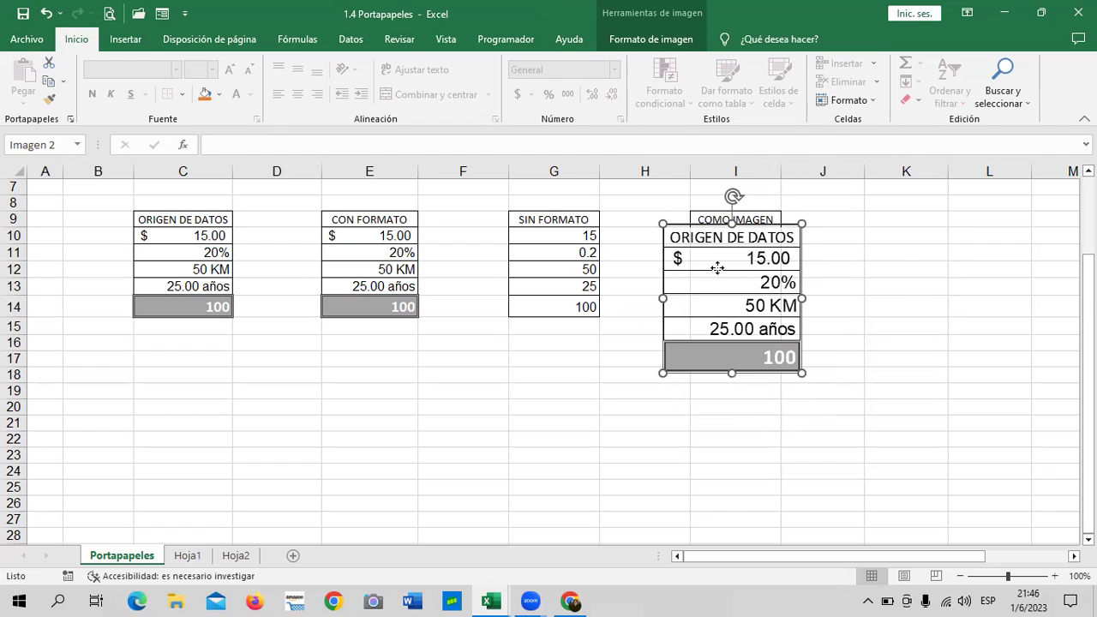
drag(718, 268, 731, 269)
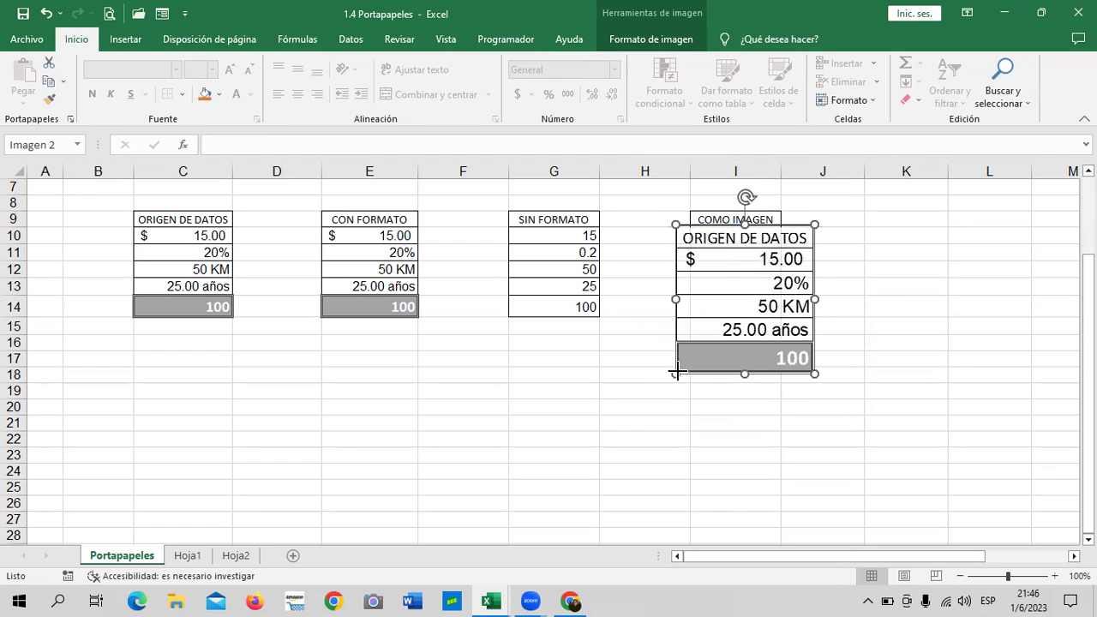
drag(677, 372, 715, 349)
drag(744, 289, 731, 289)
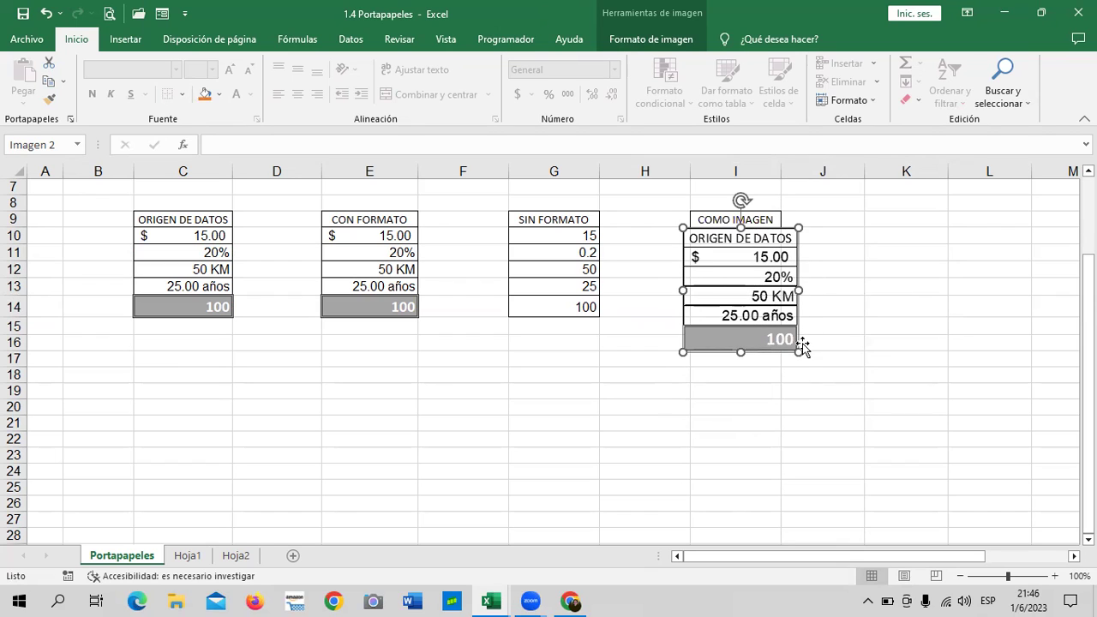
drag(799, 353, 769, 339)
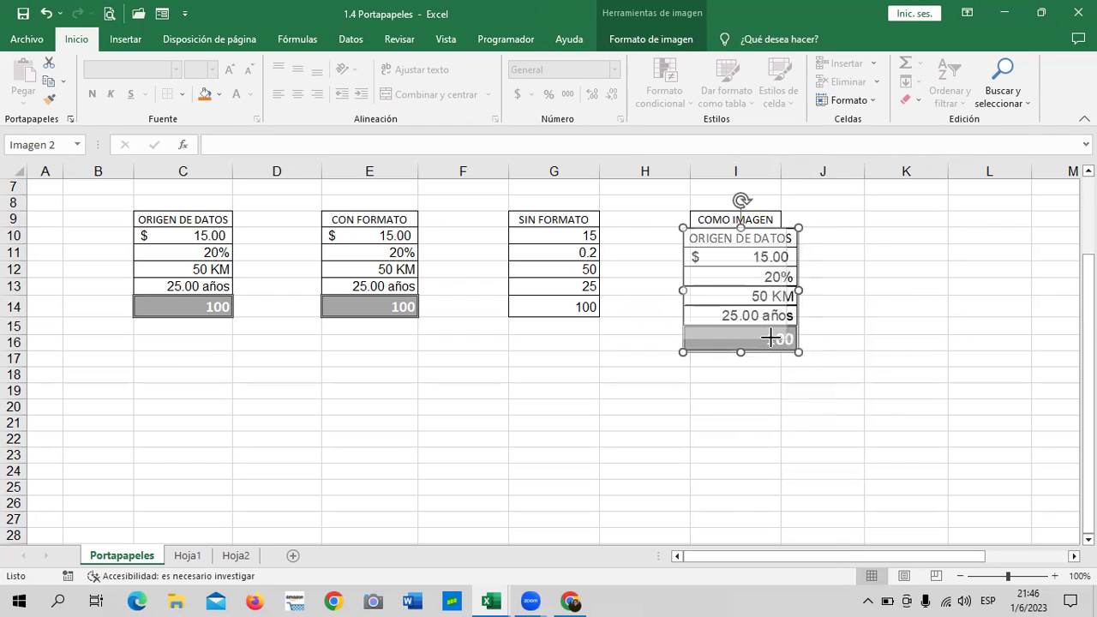
click(868, 298)
drag(763, 283, 747, 274)
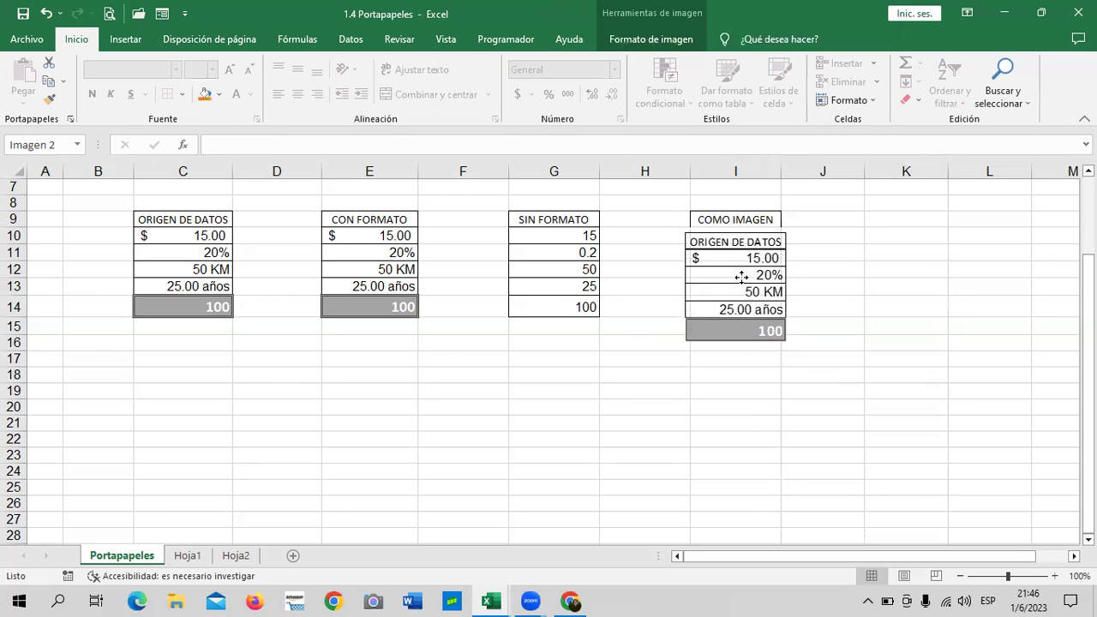
Change the total in C14 from 100 to 50
click(822, 303)
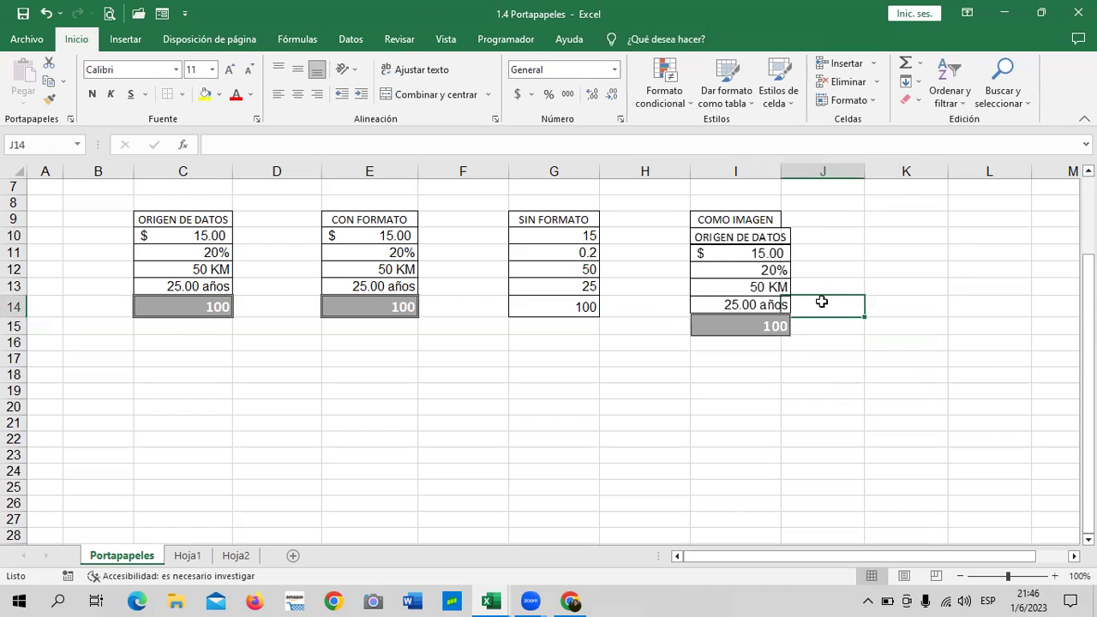
click(645, 433)
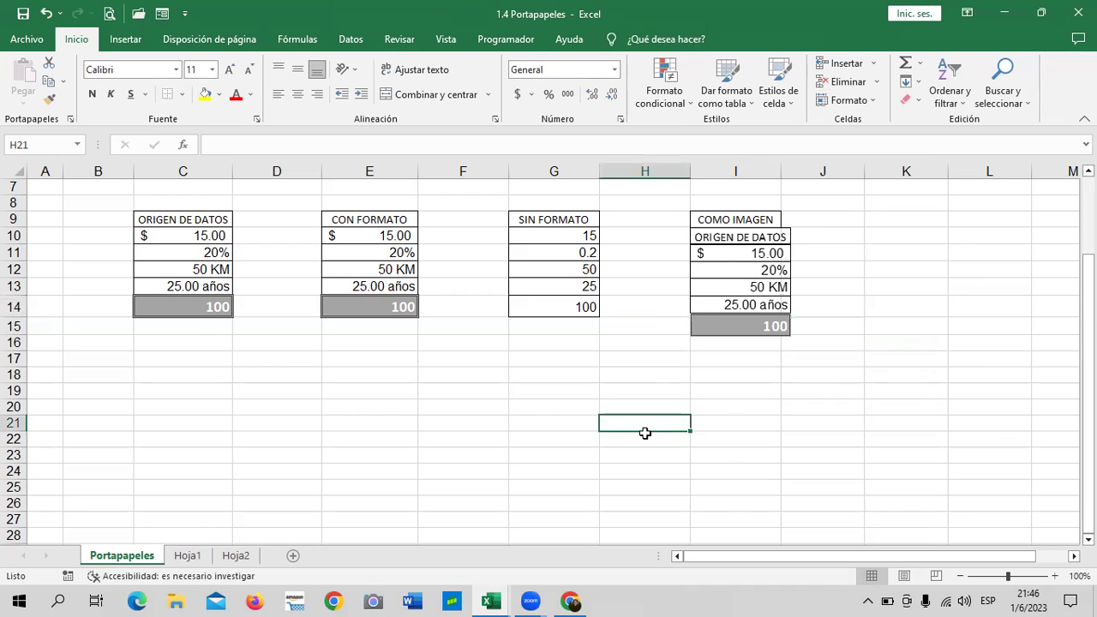
double_click(187, 304)
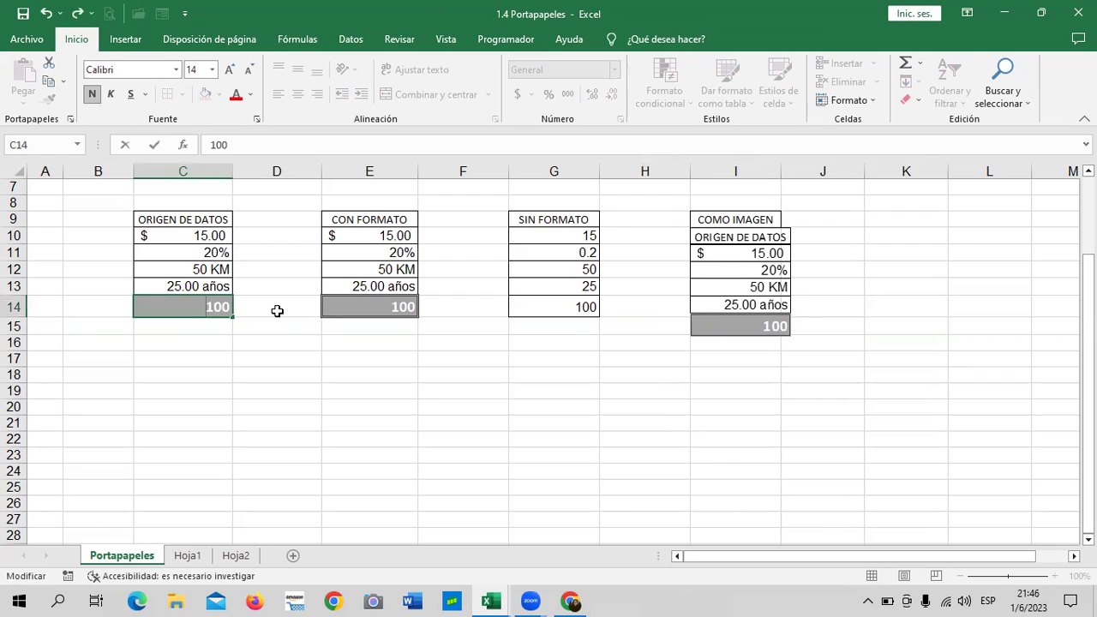
key(BackSpace)
text(50)
key(Return)
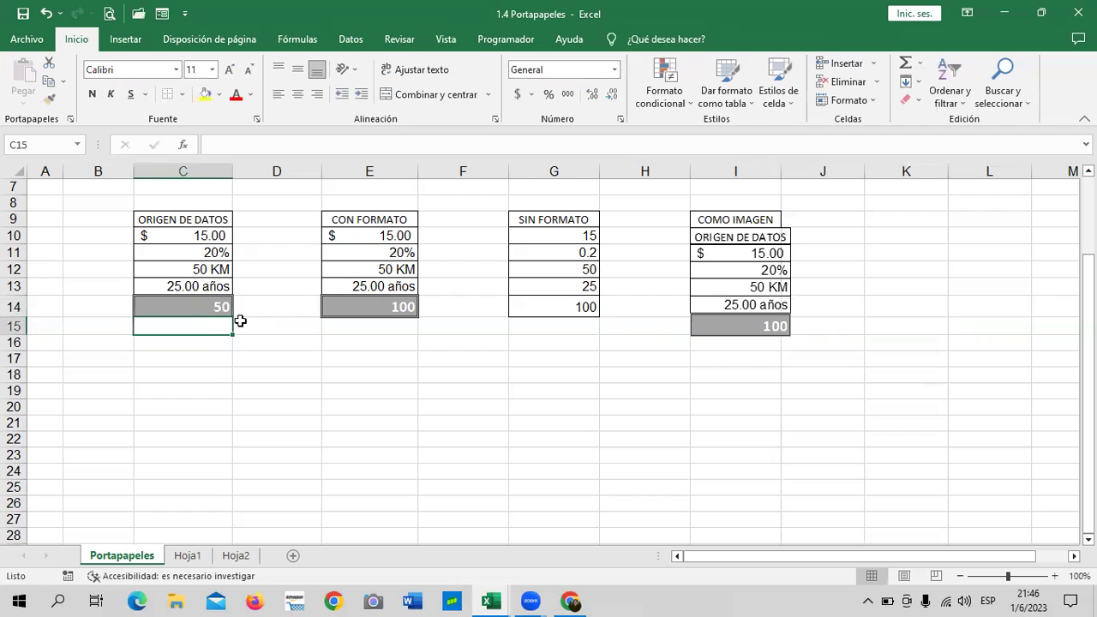
Compare the static picture and the E14 and G14 copies, which still show 100
click(859, 305)
click(777, 294)
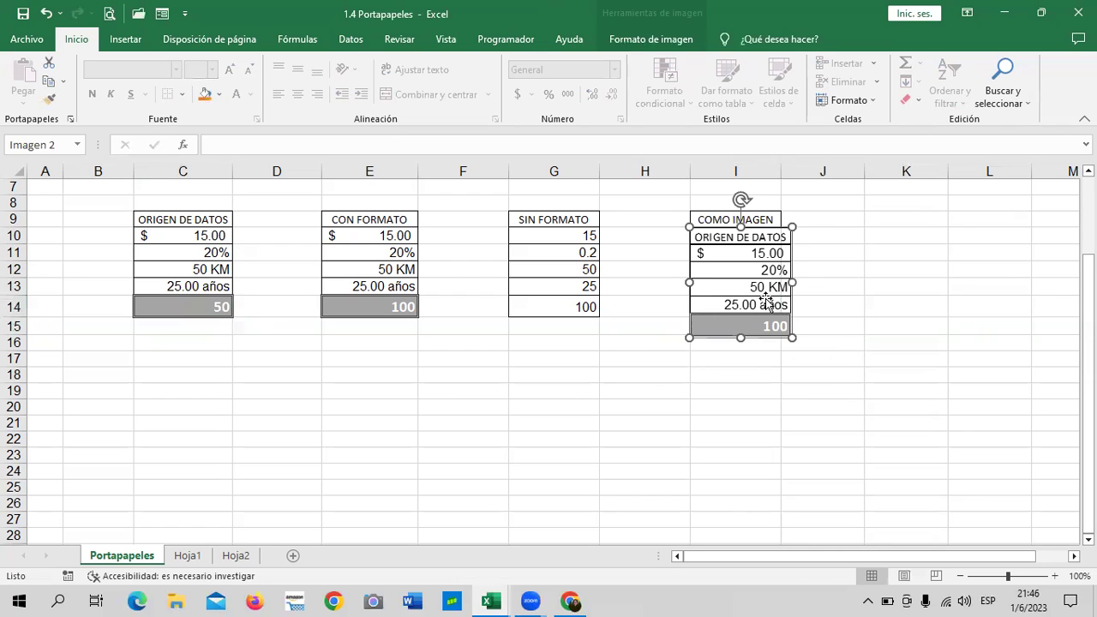
drag(313, 450, 313, 444)
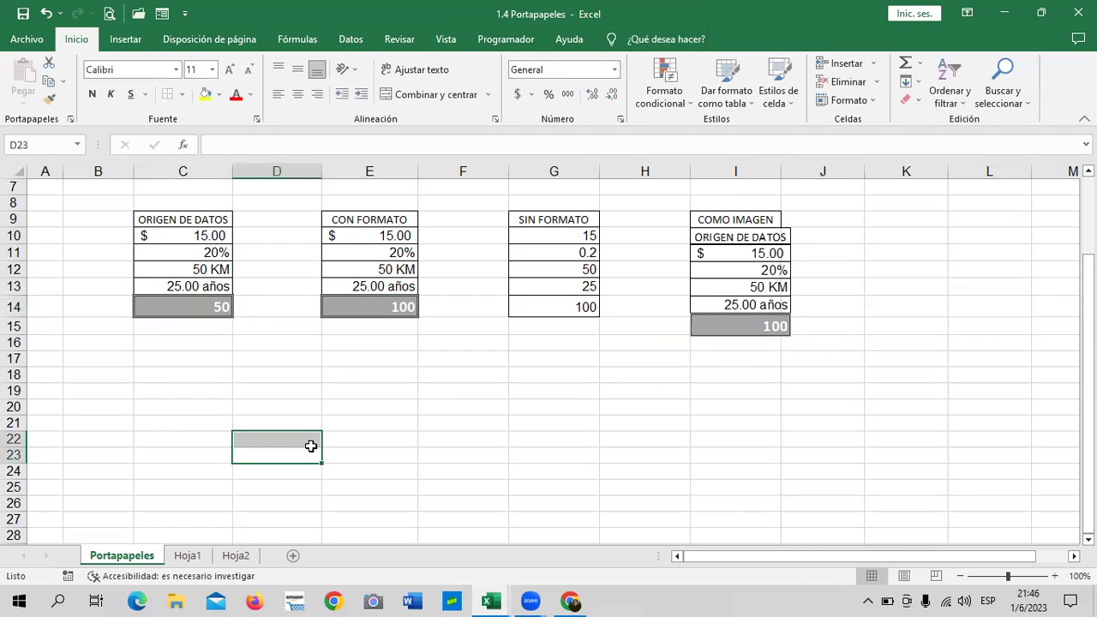
click(345, 307)
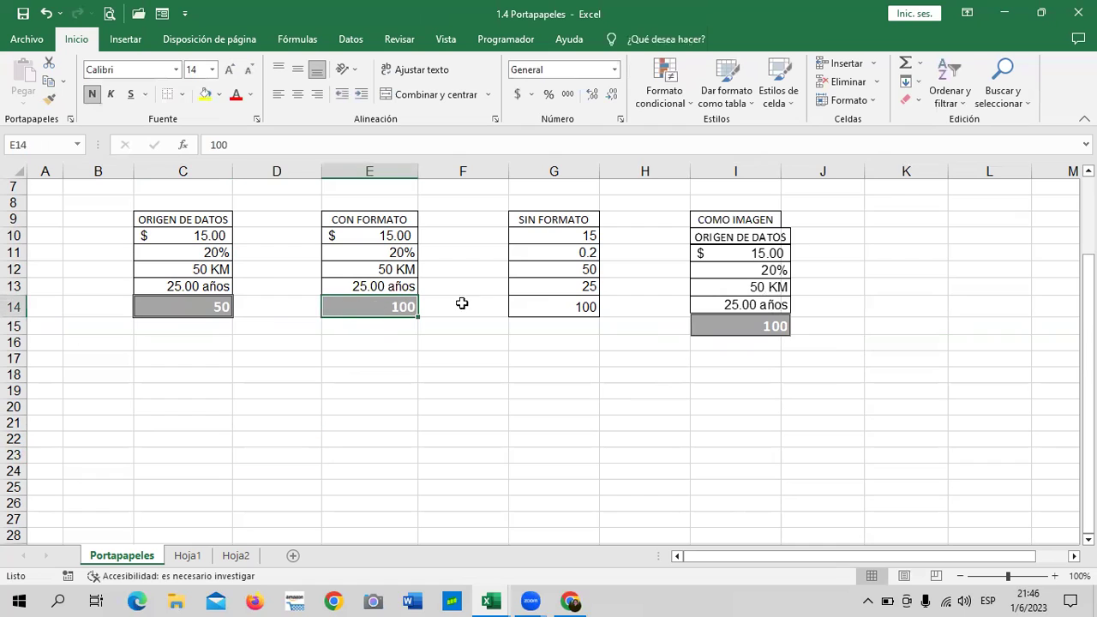
click(537, 307)
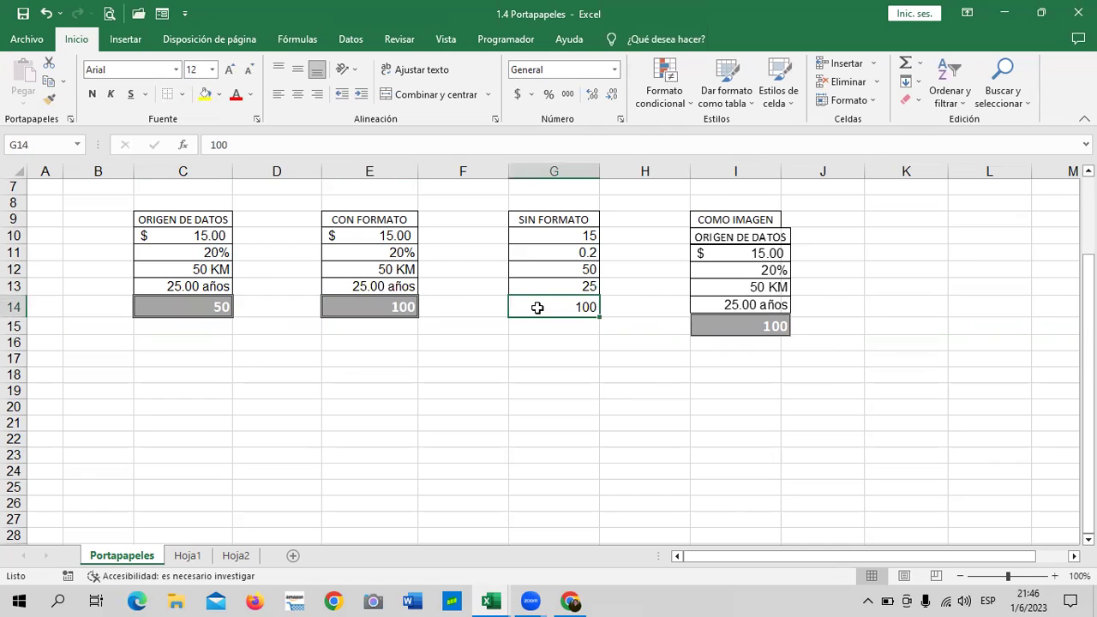
click(933, 289)
Enter the heading COMO IMAGEN VINCULADA in K9 and widen column K to fit it
click(873, 224)
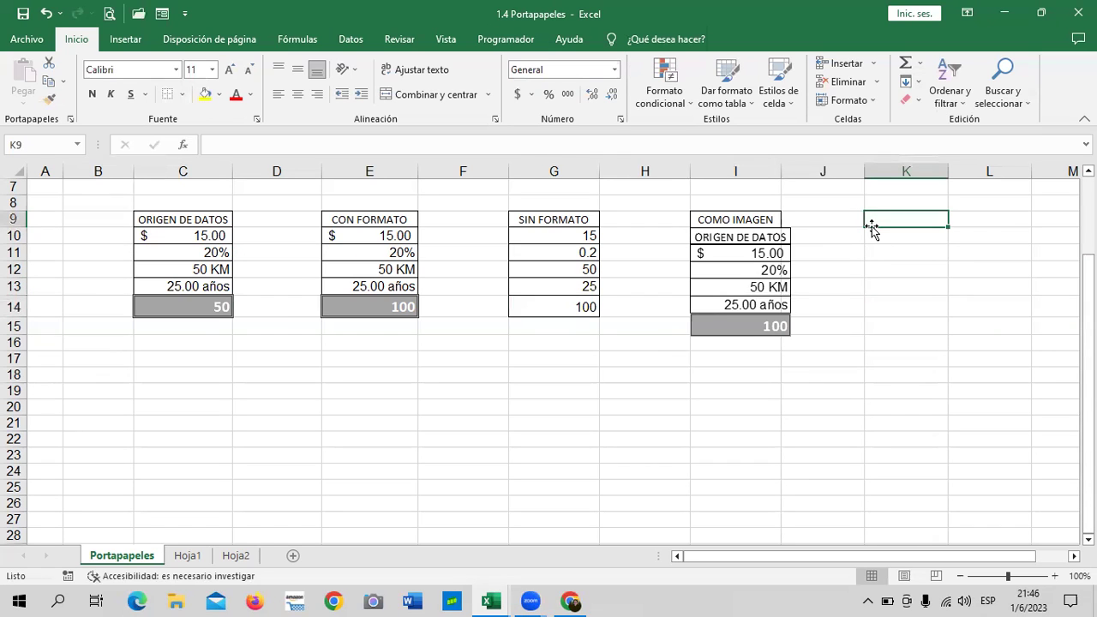
text(co)
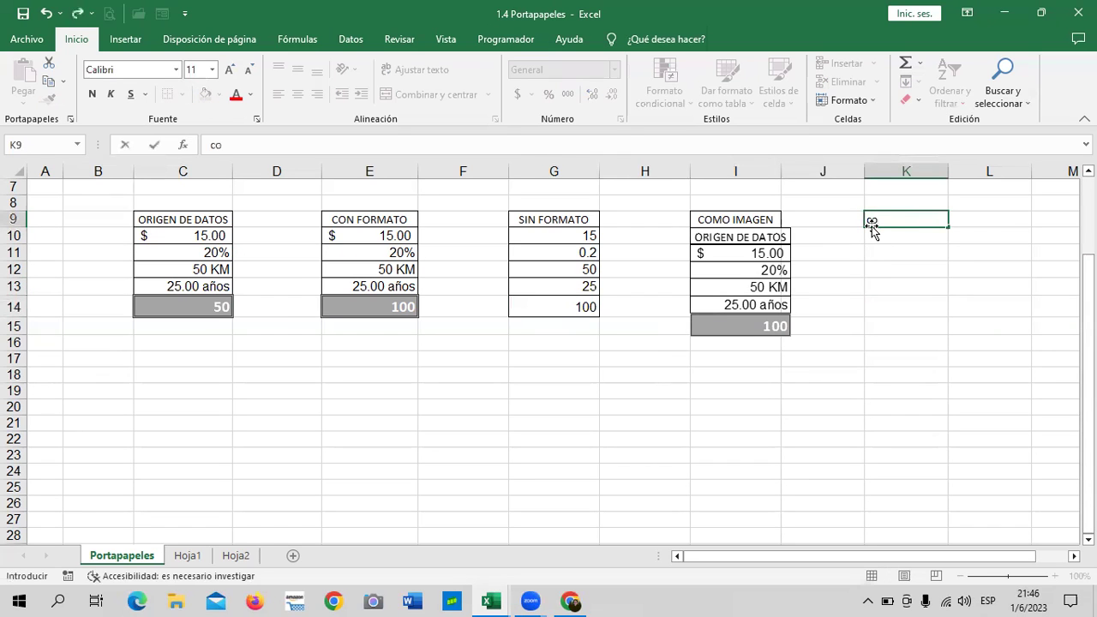
key(BackSpace)
key(BackSpace)
key(Caps_Lock)
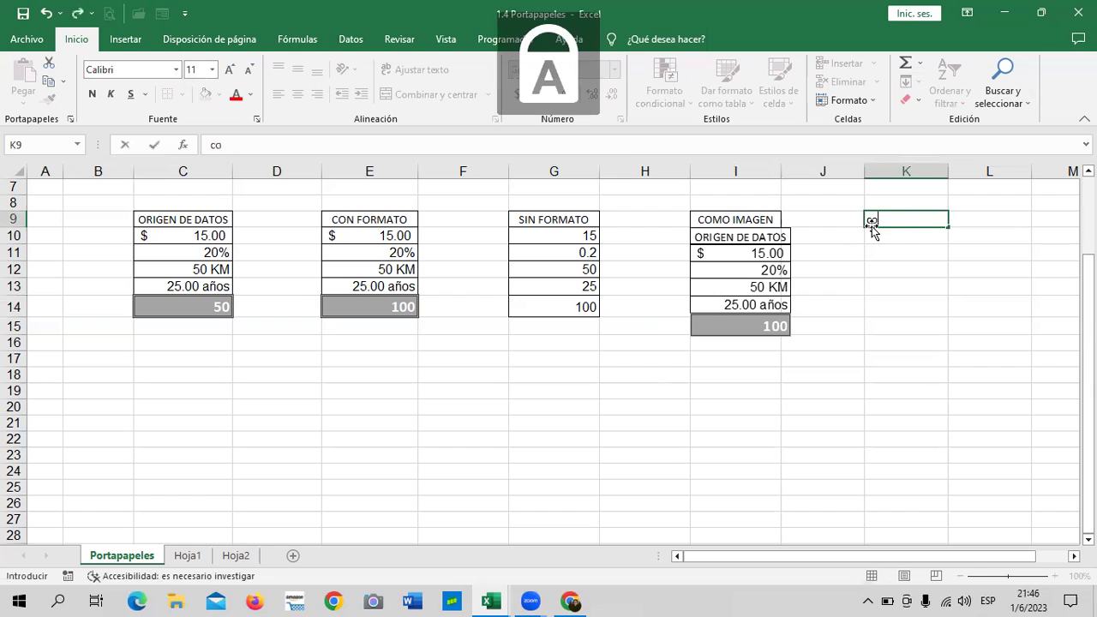
text(COMO IMAGEN)
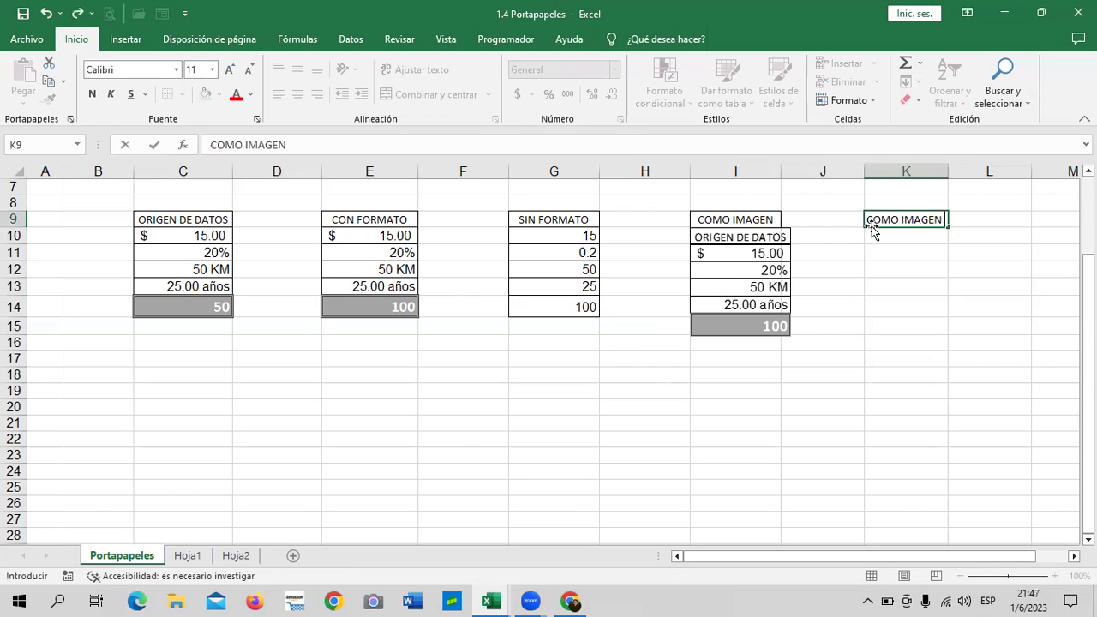
click(938, 325)
drag(949, 171, 1005, 172)
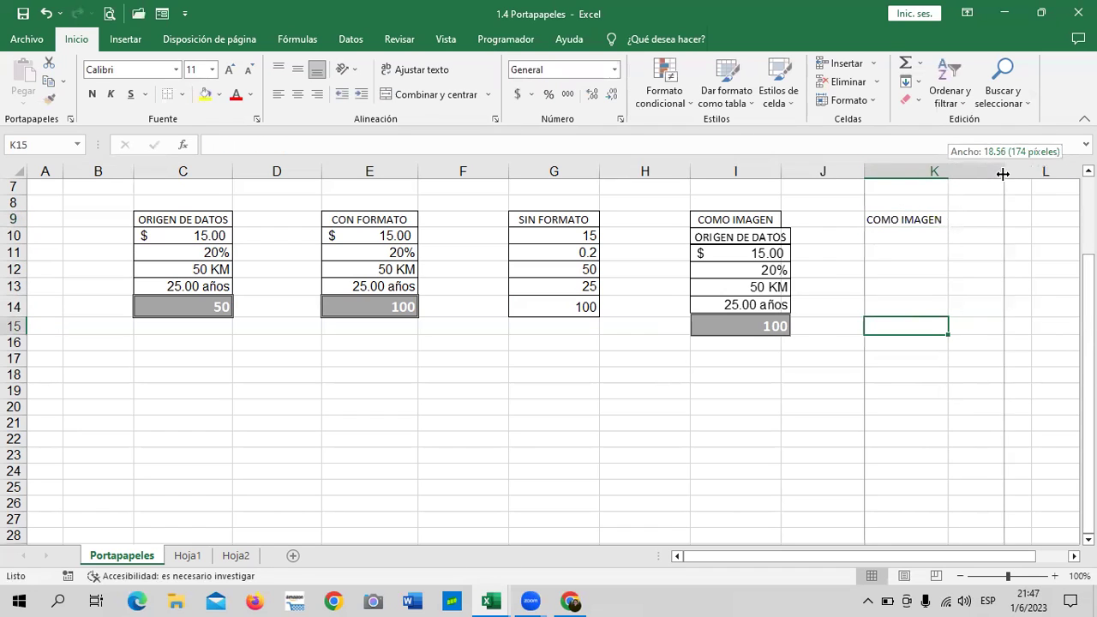
double_click(962, 219)
text(VINCULADA)
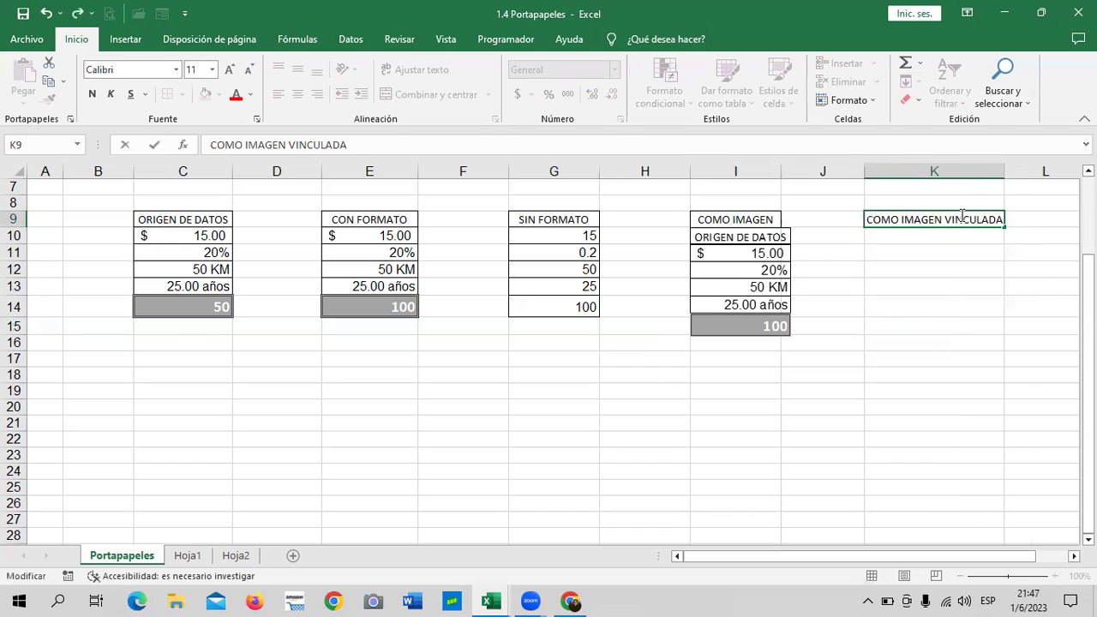
key(Return)
Give the K9 heading Todos los bordes
click(950, 307)
click(931, 219)
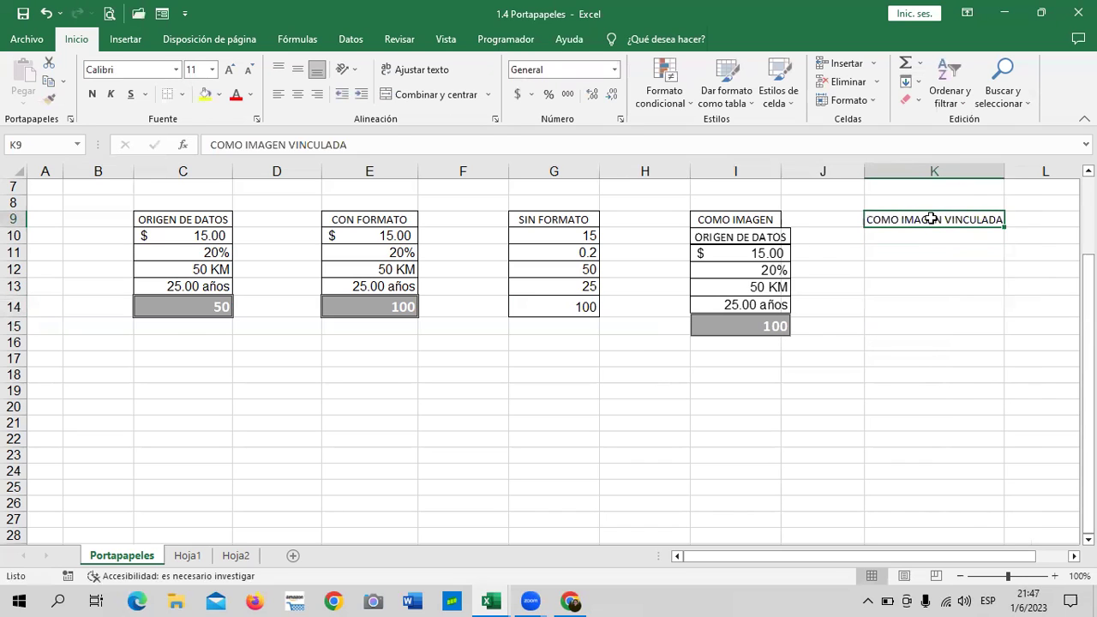
click(184, 96)
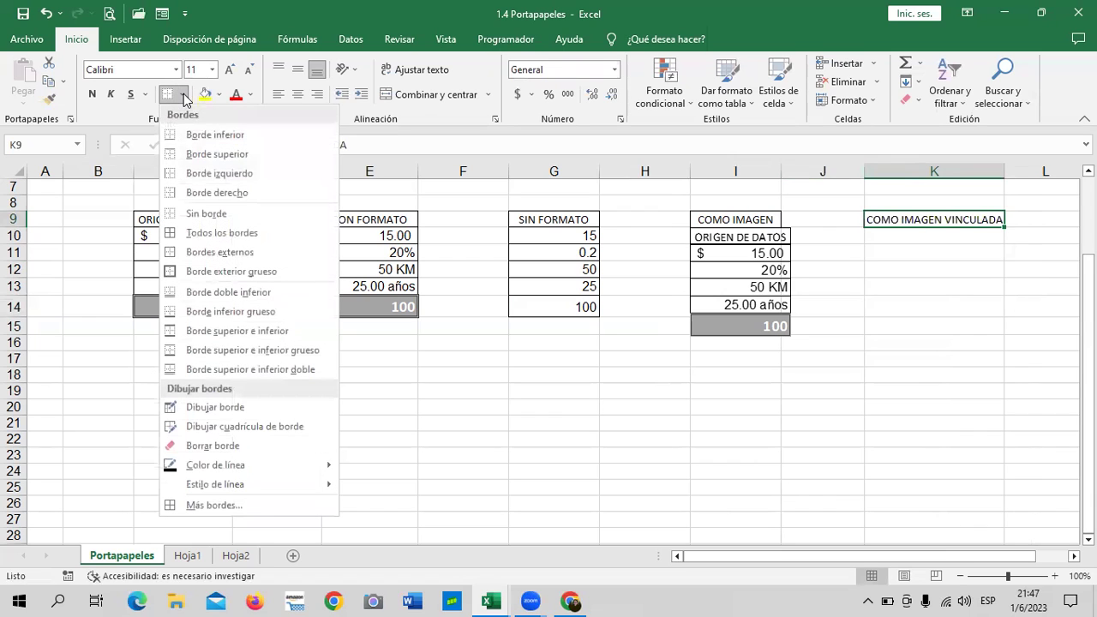
click(197, 233)
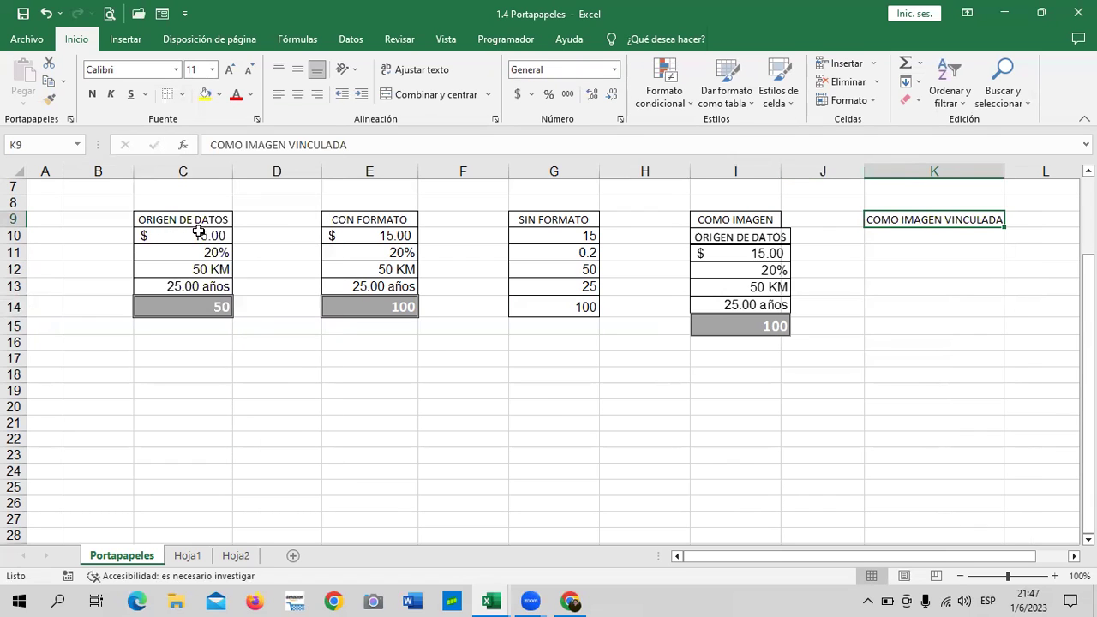
click(183, 95)
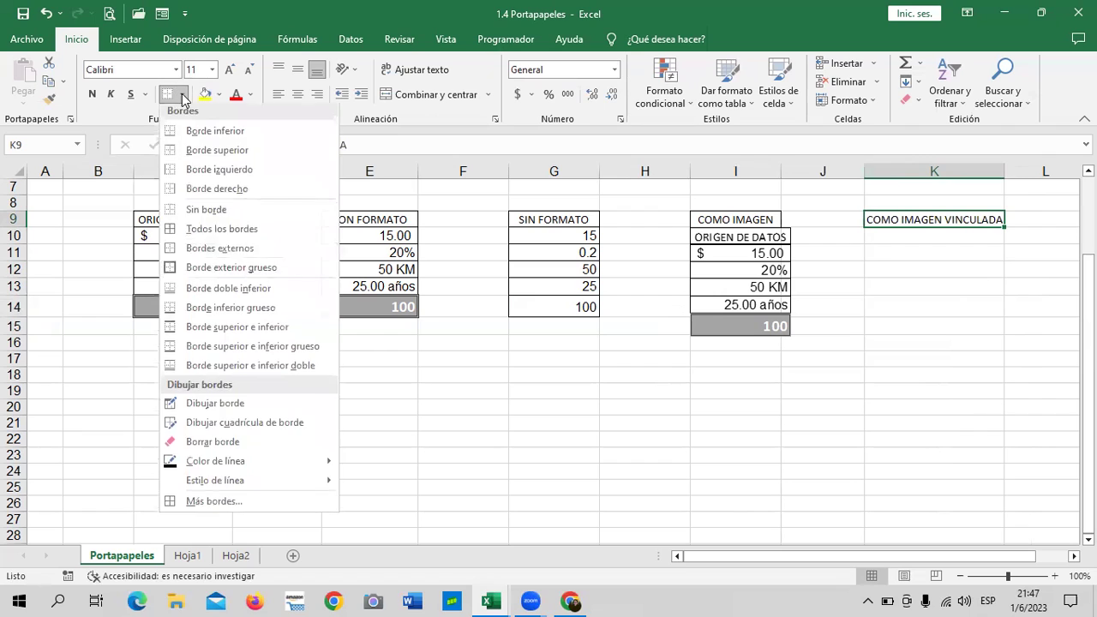
click(212, 235)
click(898, 324)
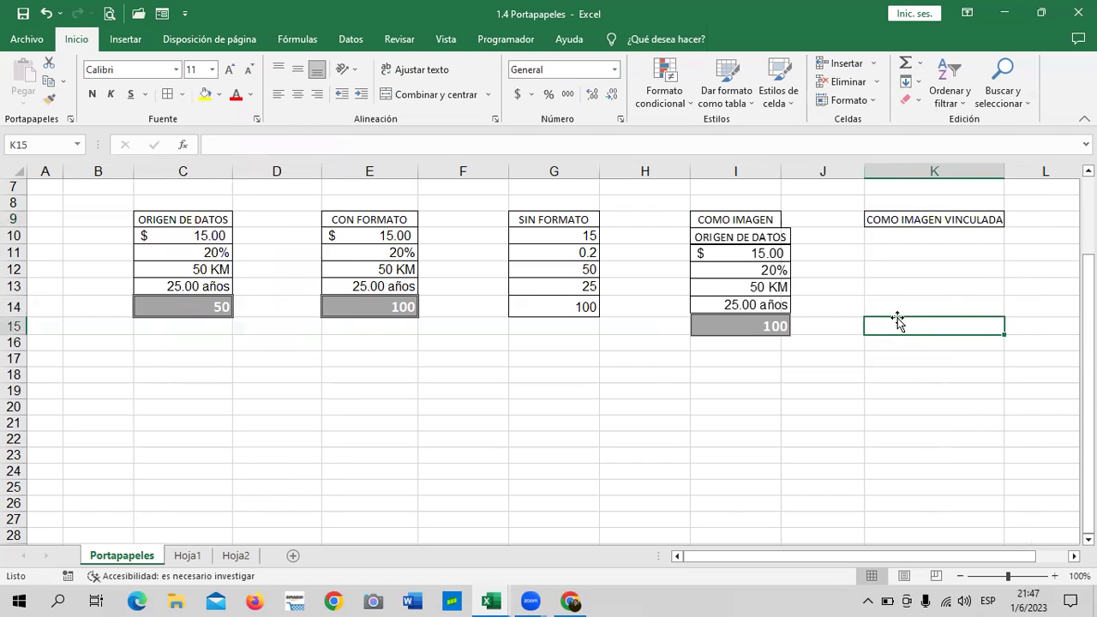
Nudge the static picture in column I slightly into place
click(789, 290)
drag(751, 282, 747, 284)
click(941, 300)
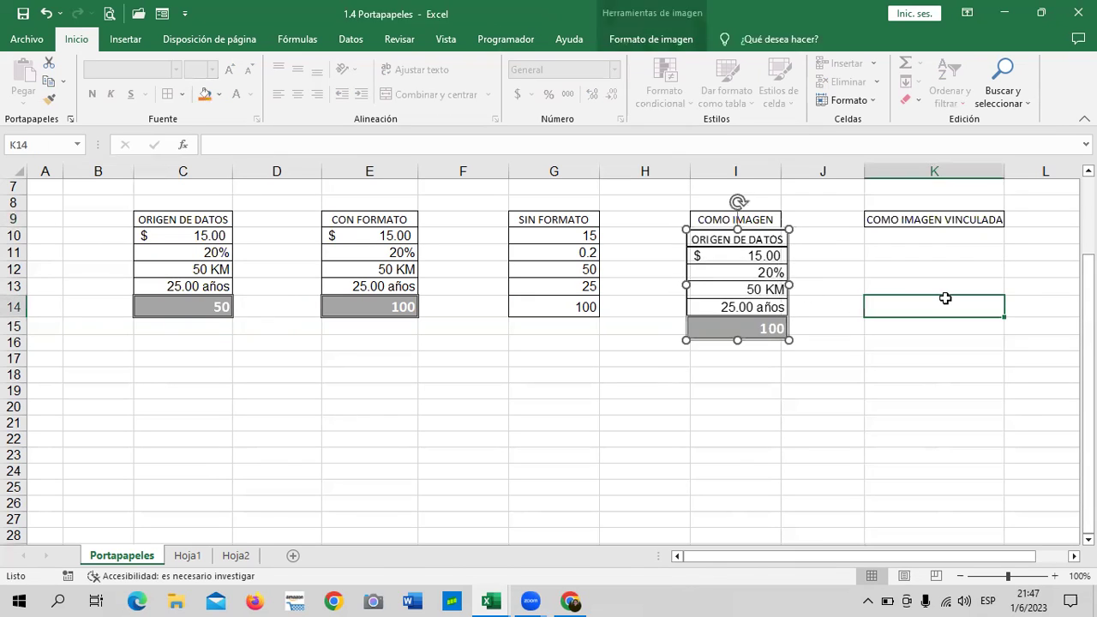
click(214, 237)
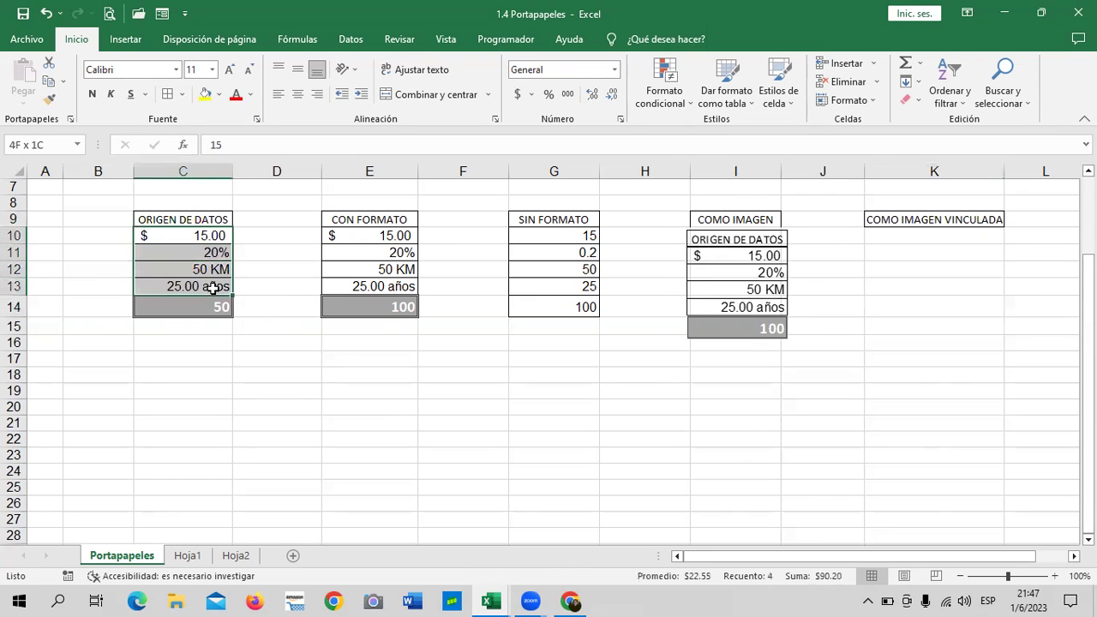
Copy C10:C14 and paste it at K10 as a linked picture (Imagen vinculada) under its heading
drag(209, 251, 217, 304)
right_click(206, 265)
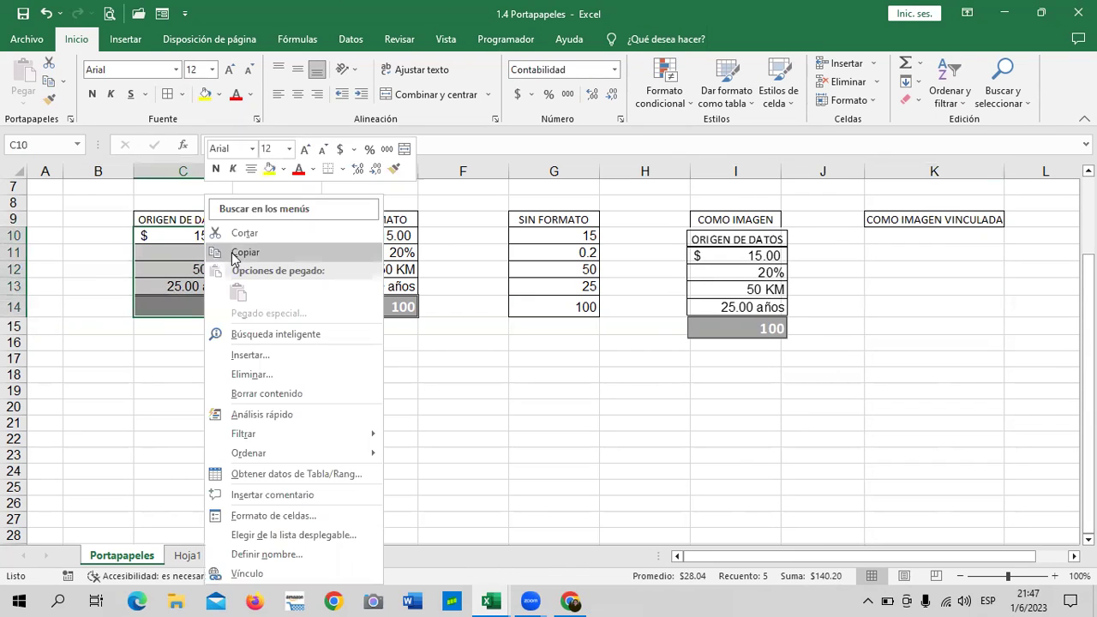
click(245, 253)
click(895, 238)
right_click(896, 238)
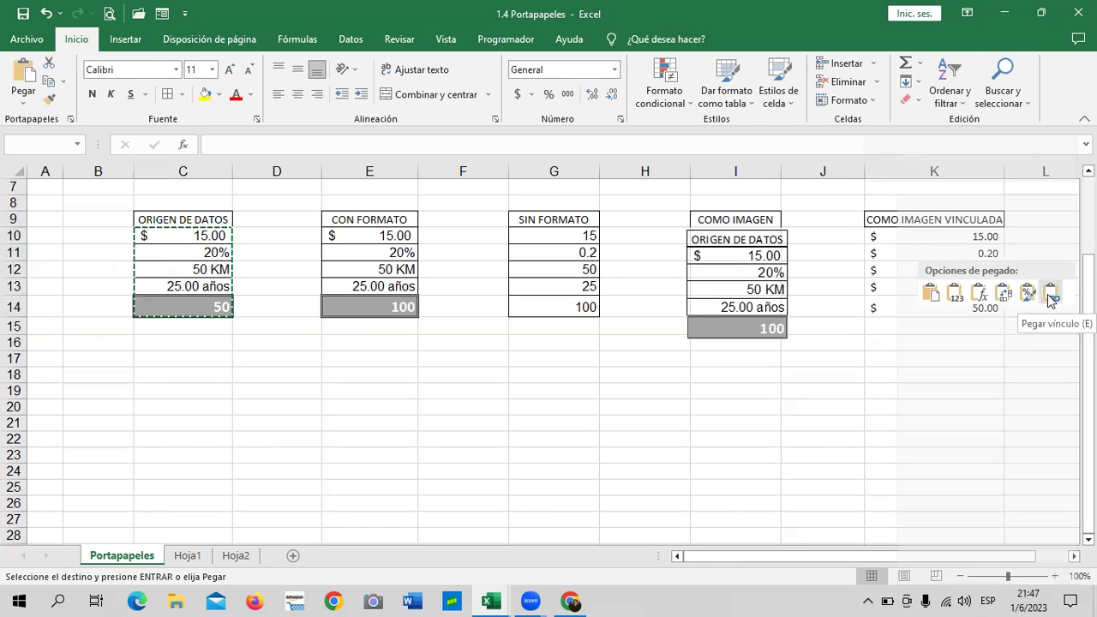
mouse_move(830, 465)
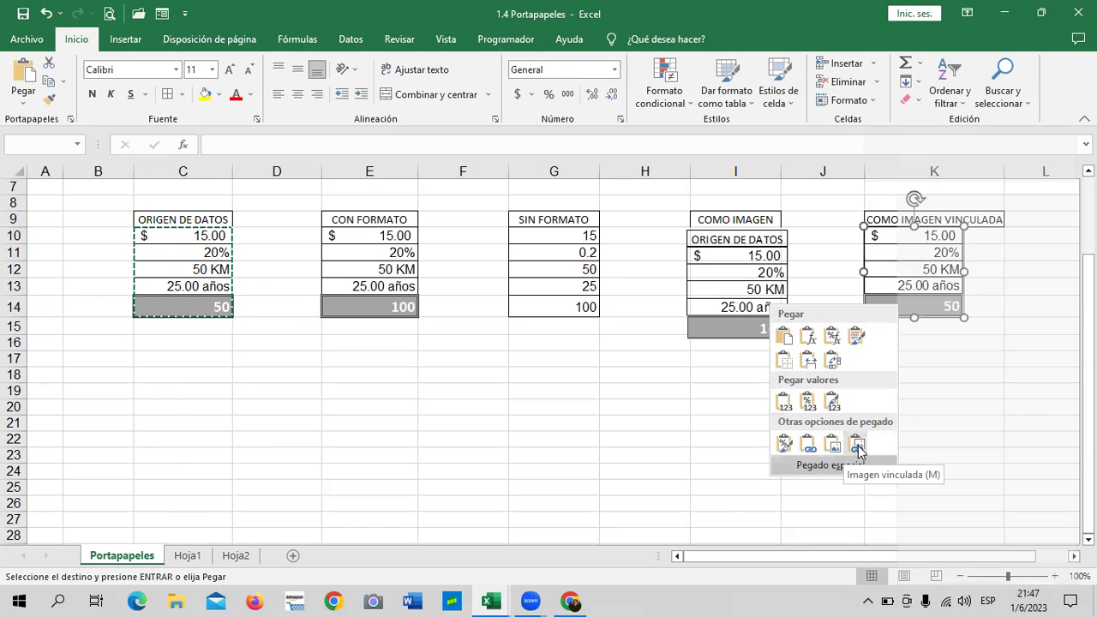
click(858, 445)
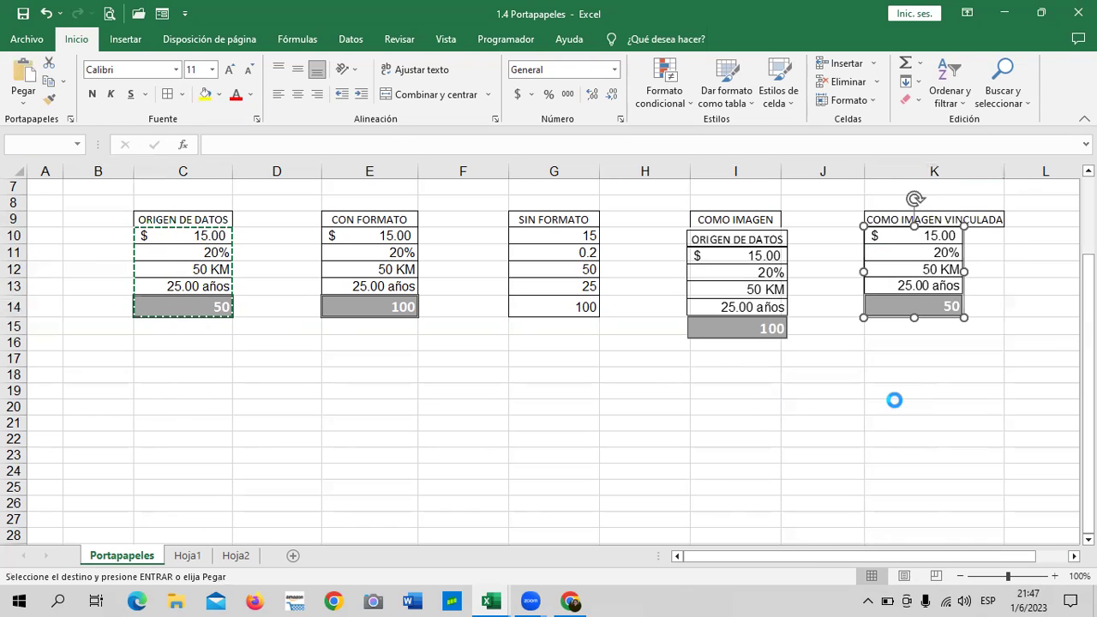
drag(916, 244, 944, 253)
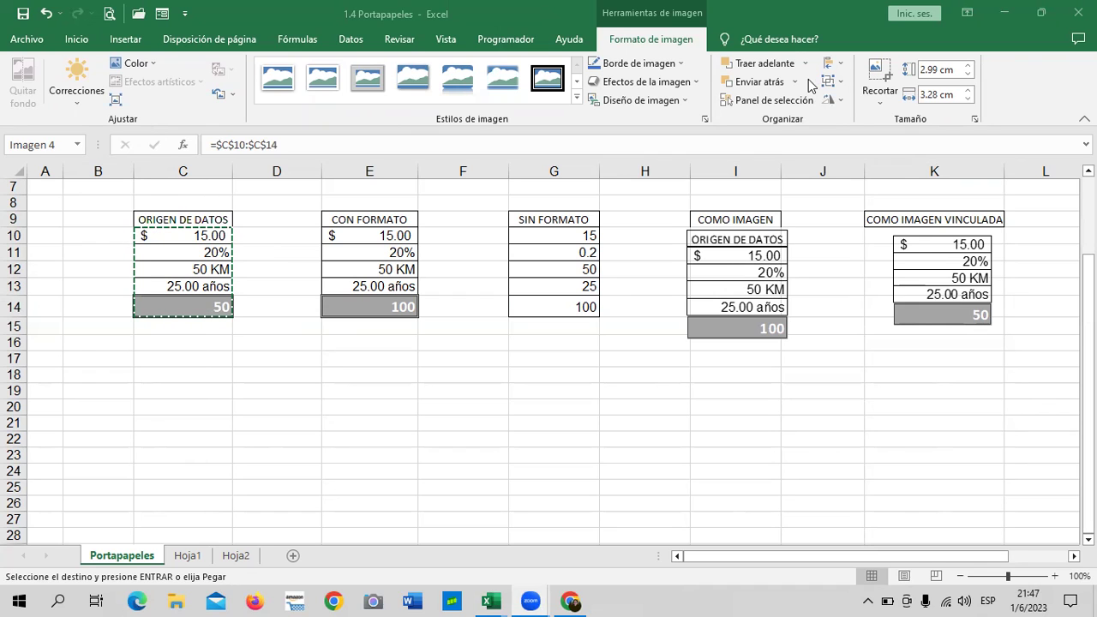
Move the static picture down out of column I, below the tables
click(735, 267)
drag(735, 271, 737, 359)
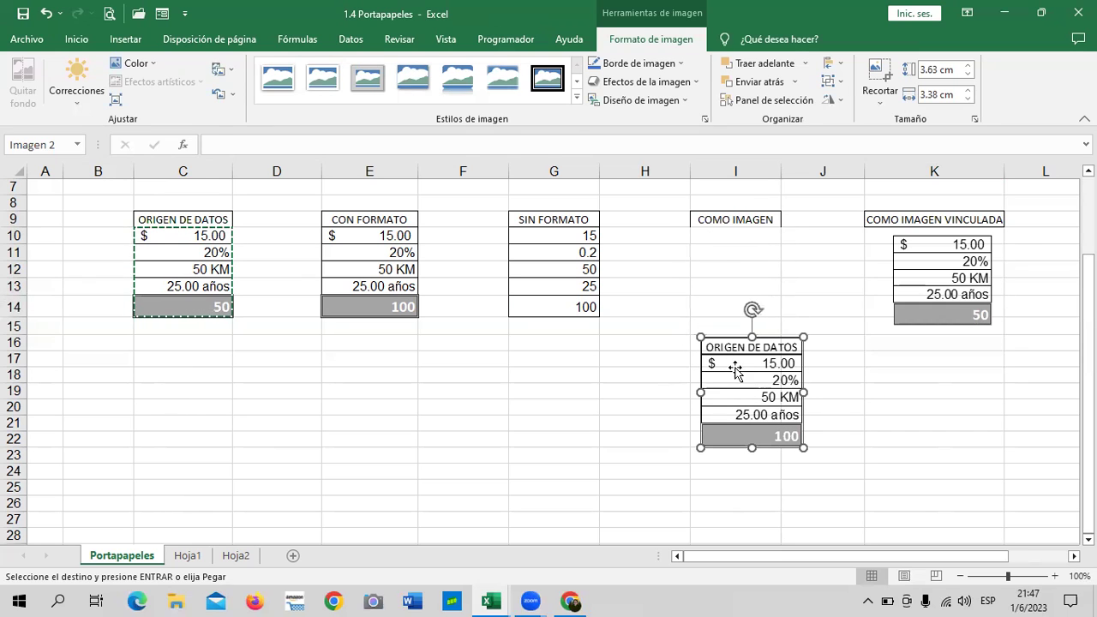
key(Escape)
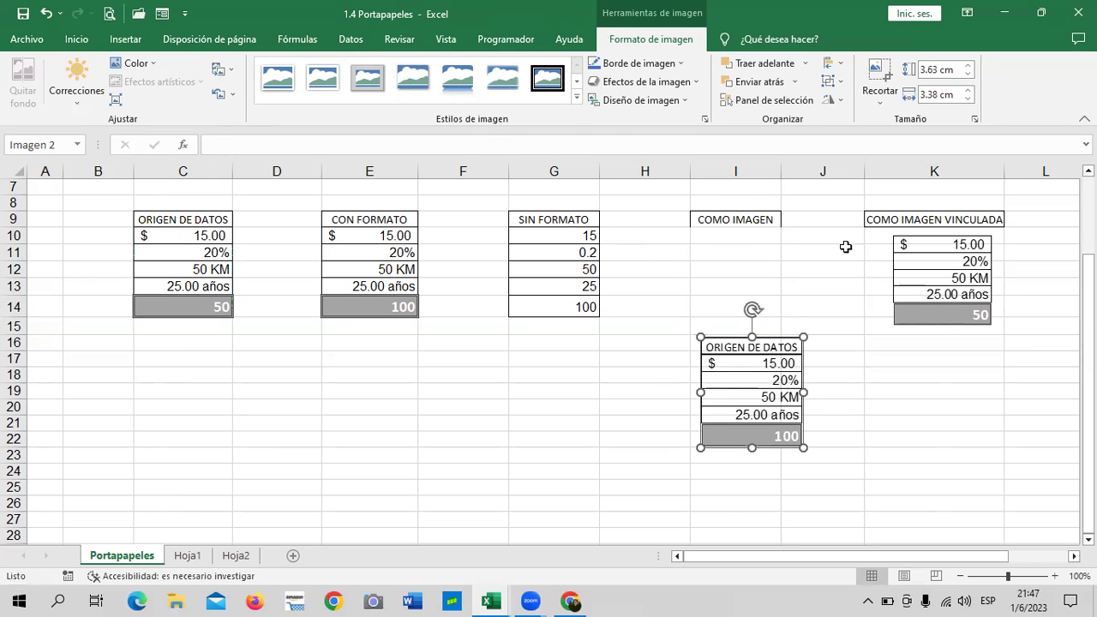
drag(751, 352, 689, 332)
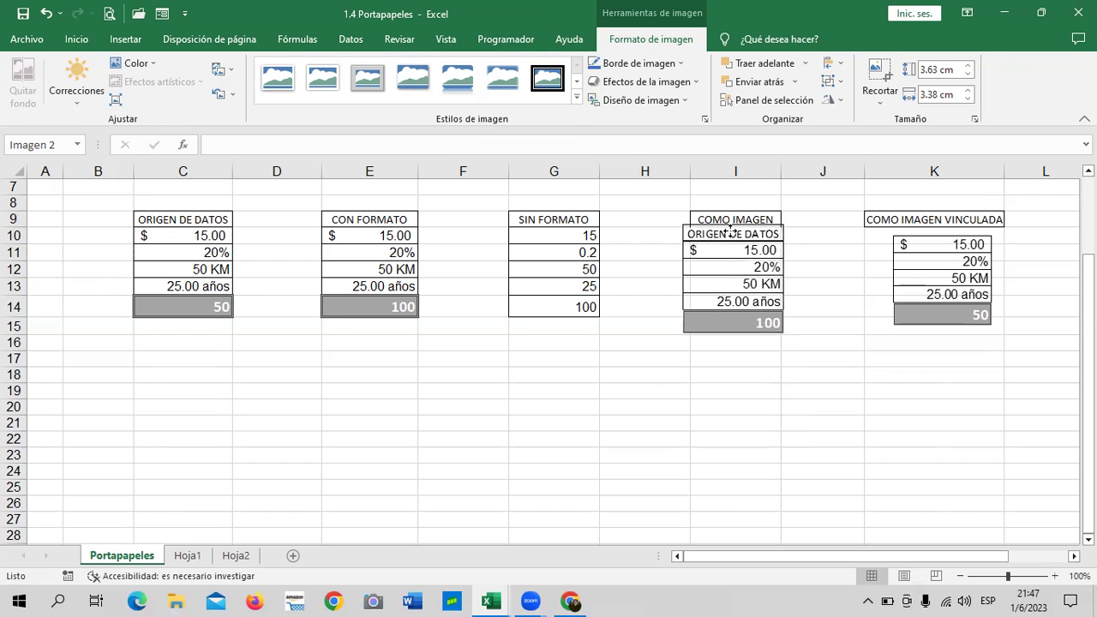
drag(609, 397, 512, 487)
Add borders to I10:I14 and briefly reposition the ORIGEN DE DATOS picture
drag(691, 239, 715, 311)
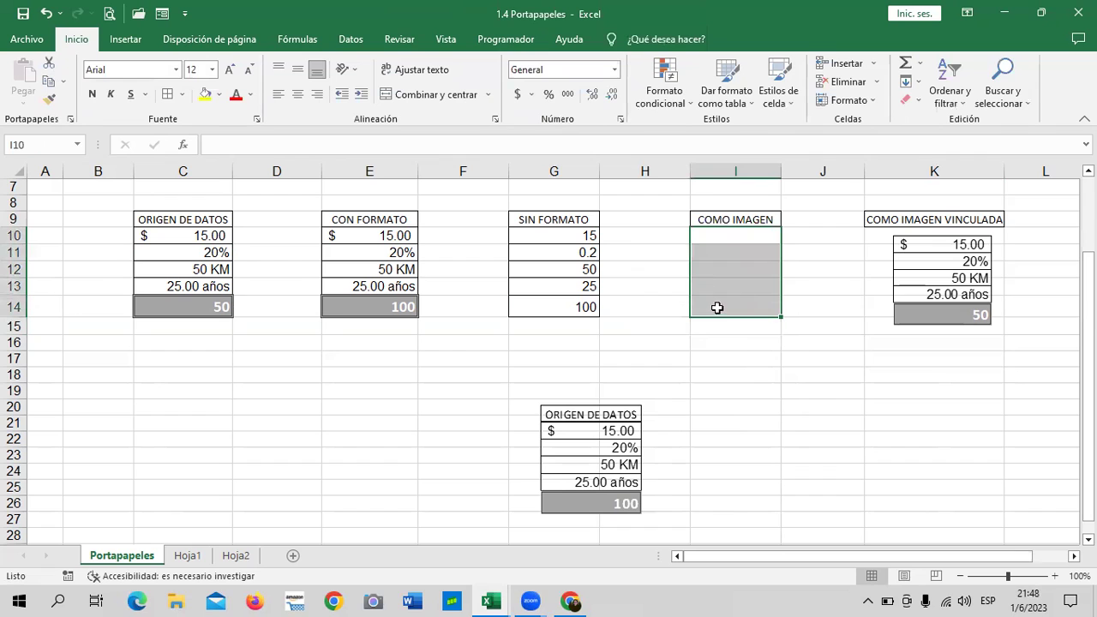
click(169, 94)
click(765, 439)
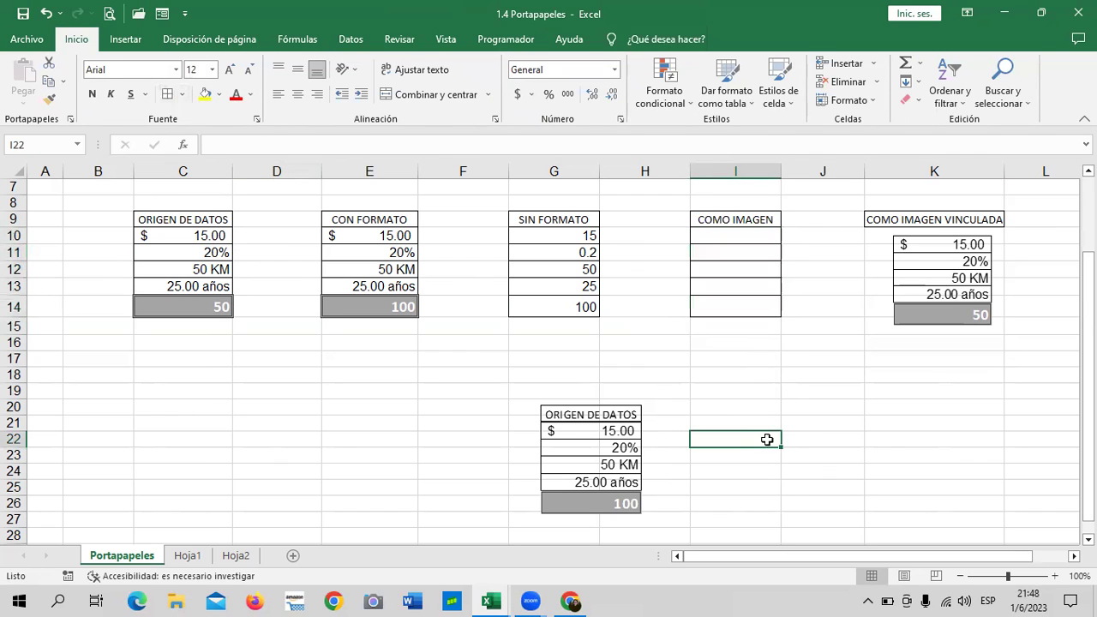
drag(603, 423, 678, 323)
drag(701, 273, 751, 241)
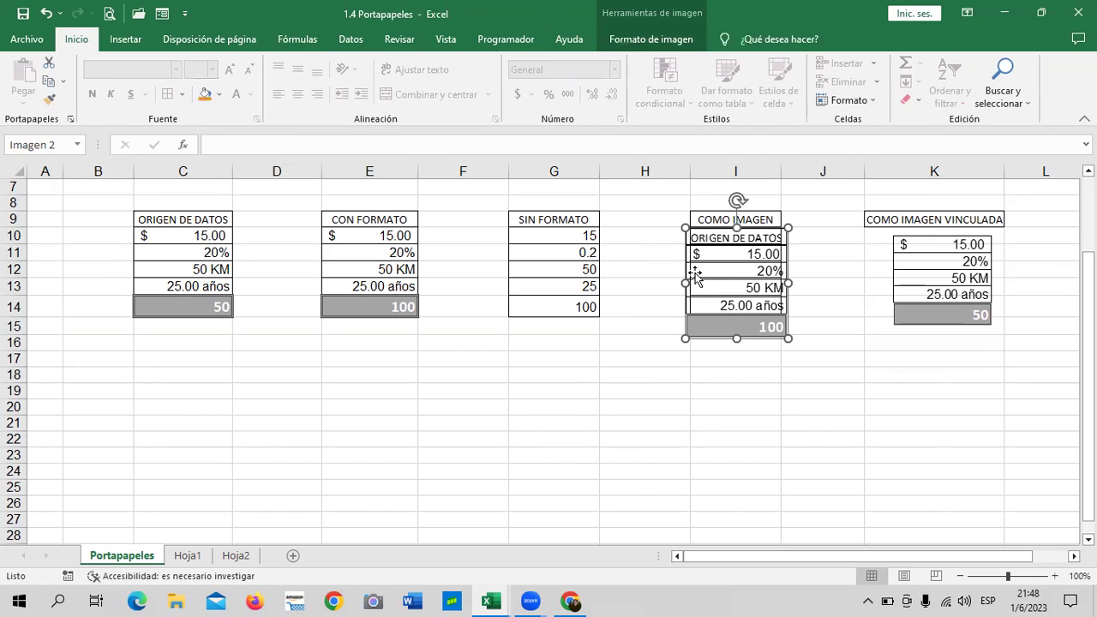
drag(687, 276, 581, 393)
Remove all borders from I10:I14 and set the static picture under COMO IMAGEN
drag(746, 237, 747, 308)
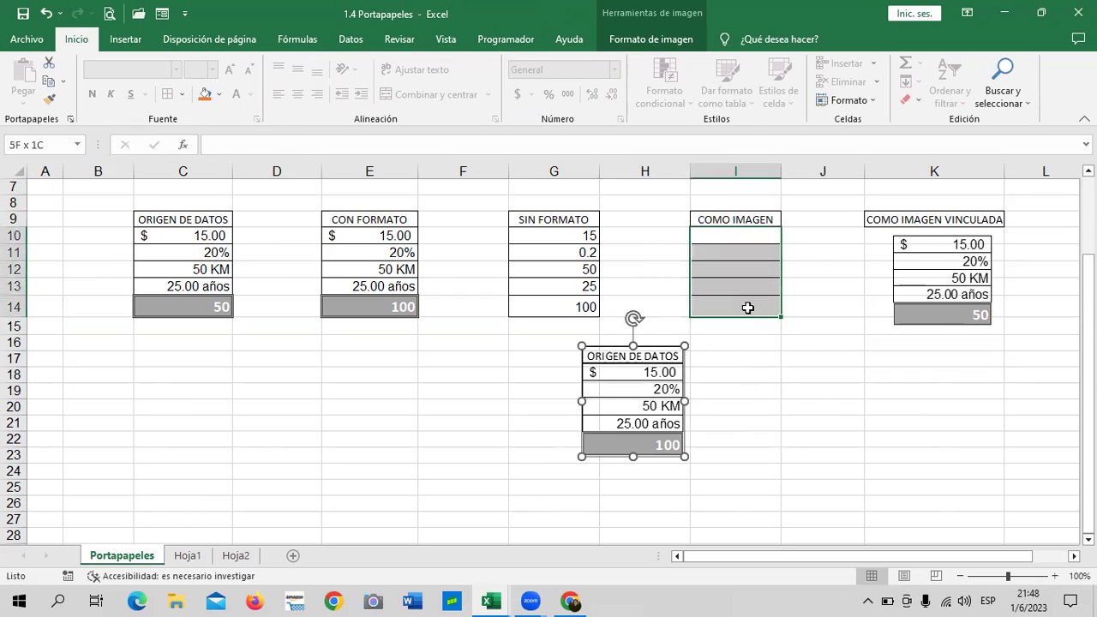
click(182, 93)
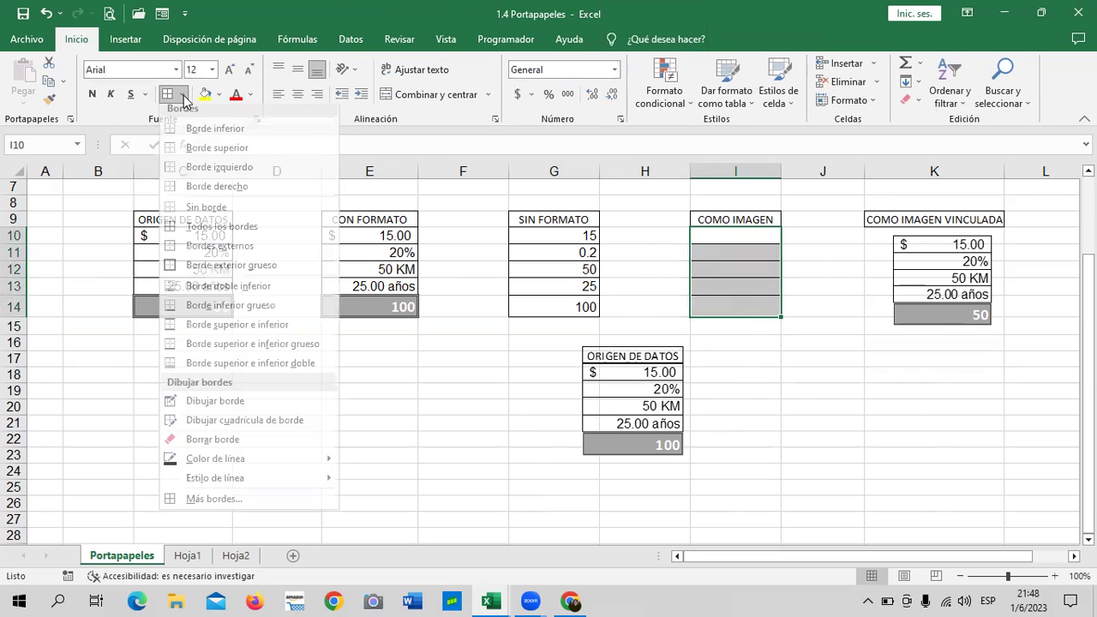
click(205, 214)
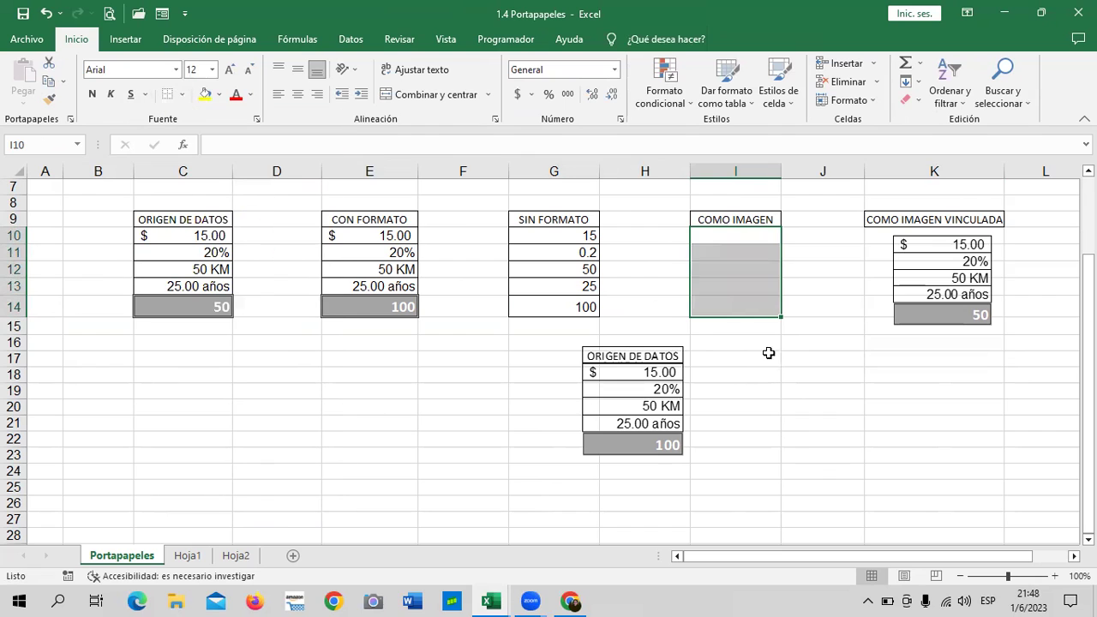
click(813, 370)
drag(609, 355, 710, 238)
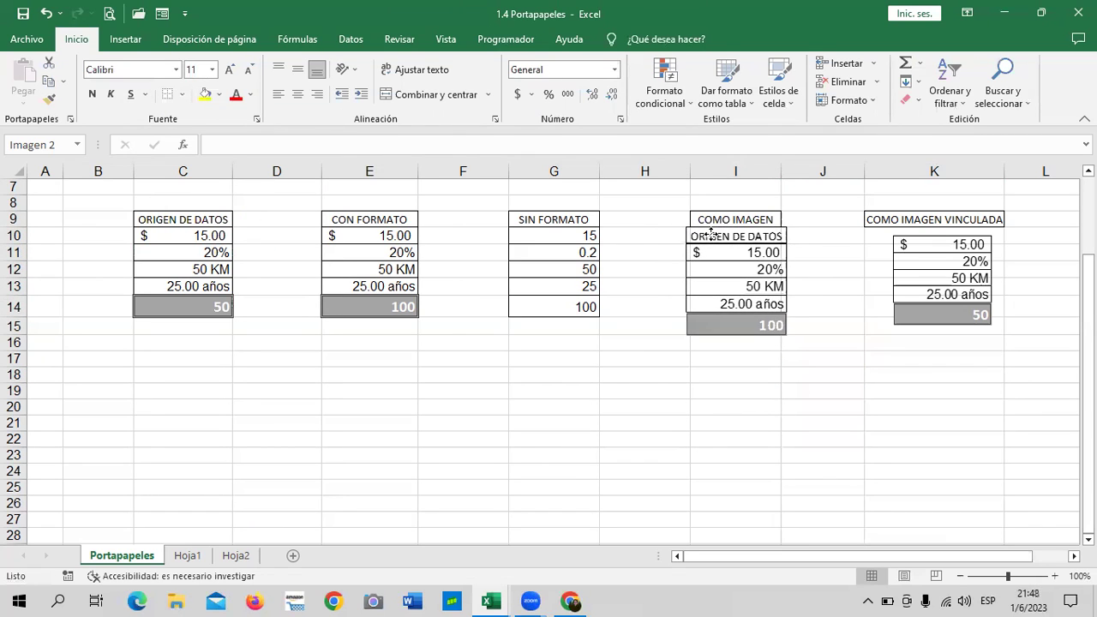
drag(710, 237, 711, 234)
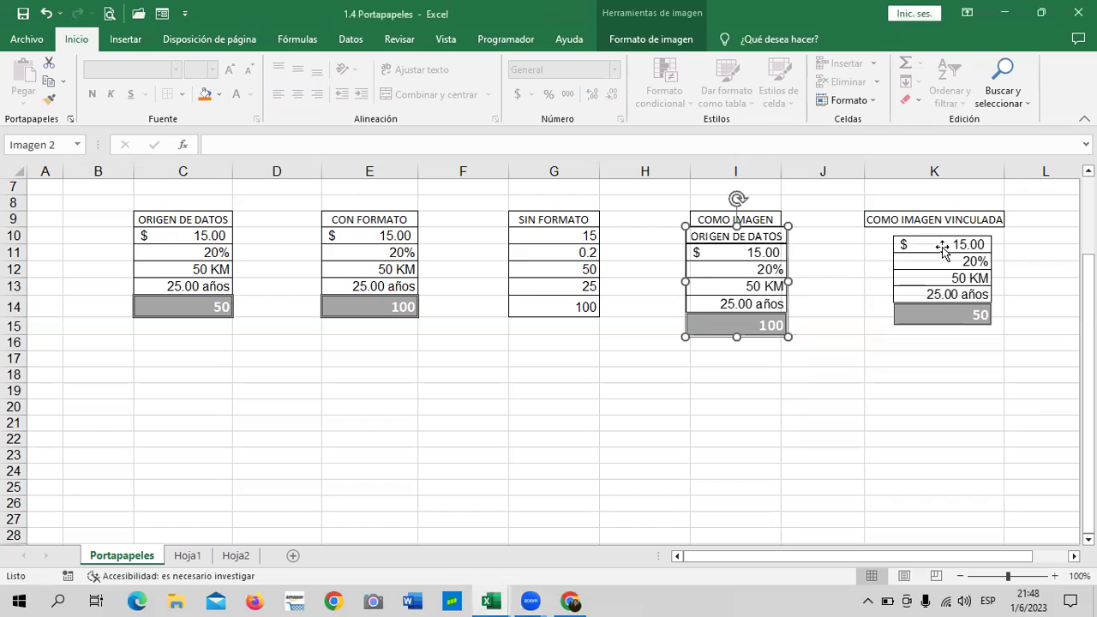
Enlarge the linked picture to column K's full width under COMO IMAGEN VINCULADA
drag(940, 247, 933, 240)
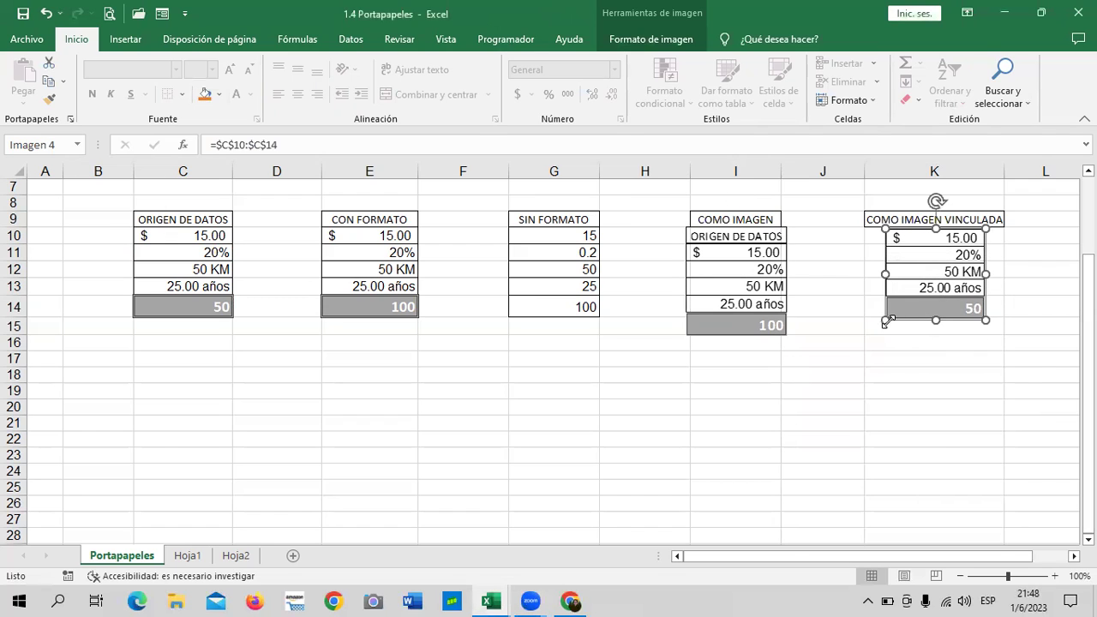
drag(886, 320, 884, 339)
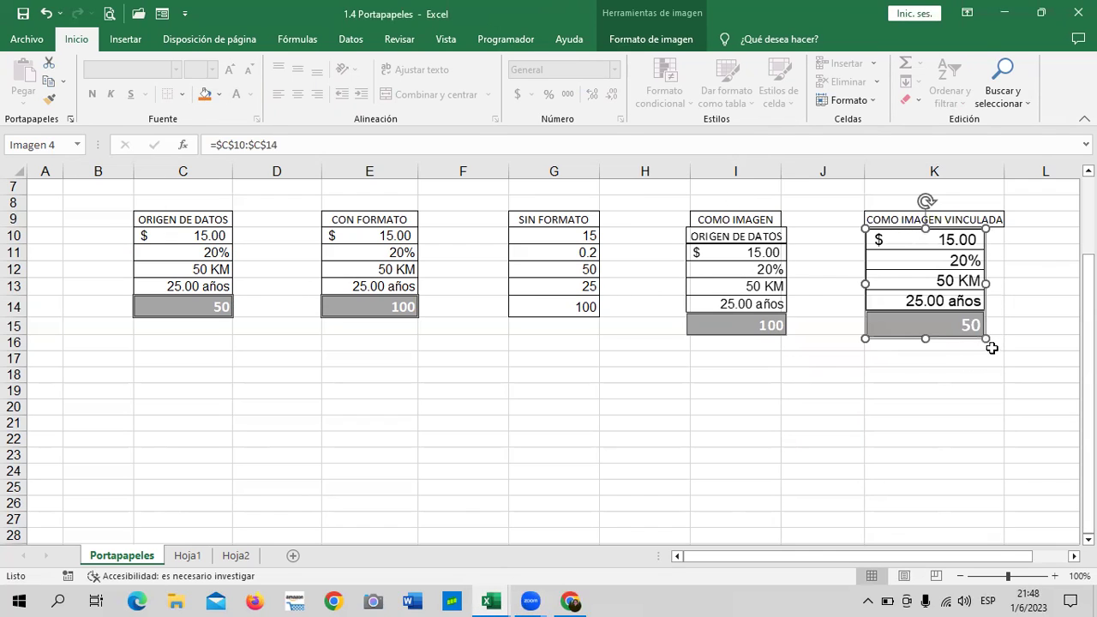
drag(986, 339, 1001, 343)
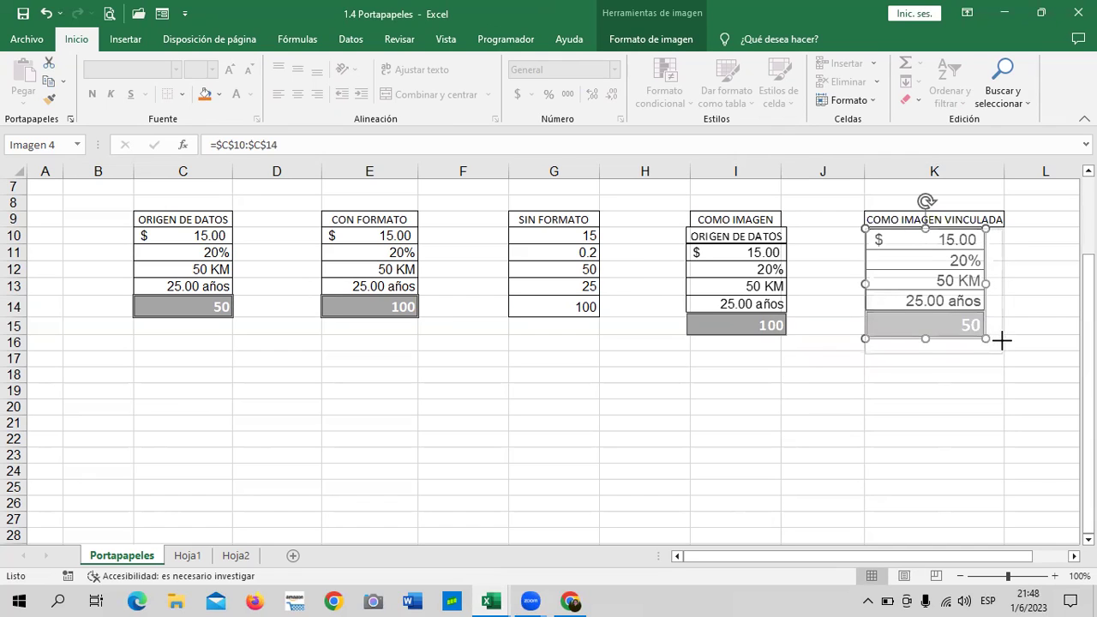
click(918, 450)
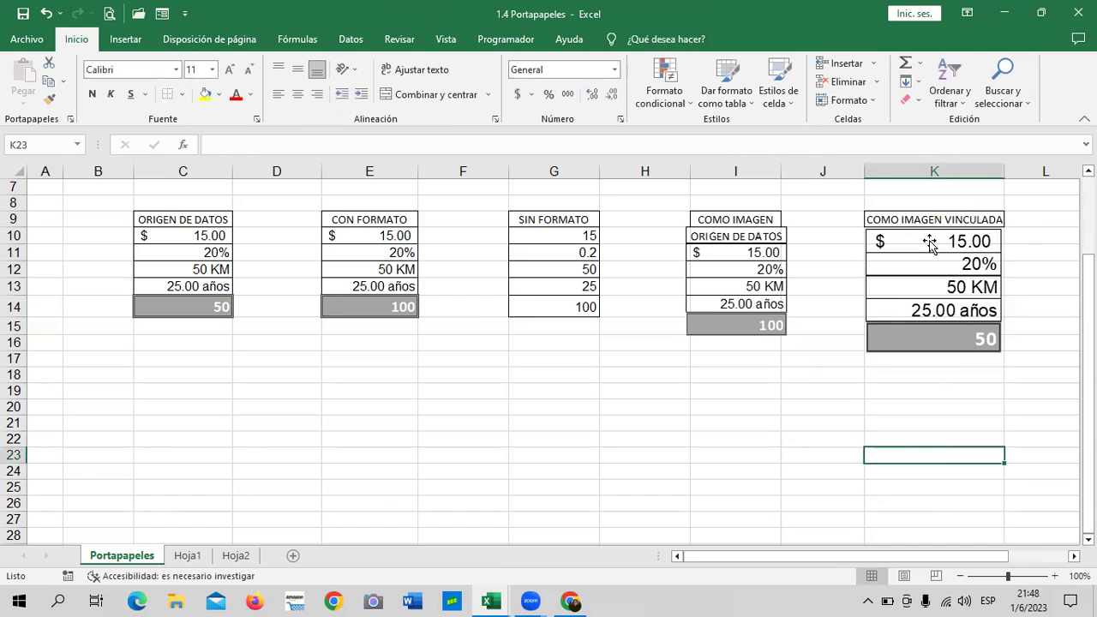
click(937, 293)
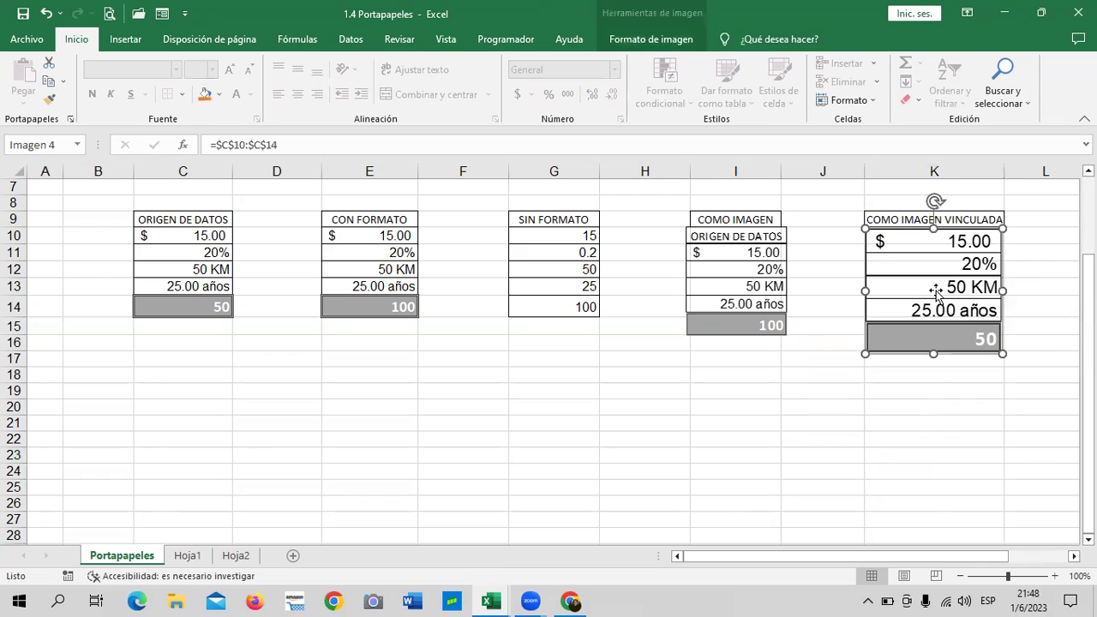
Change the value in C14 to 200
click(421, 424)
double_click(220, 306)
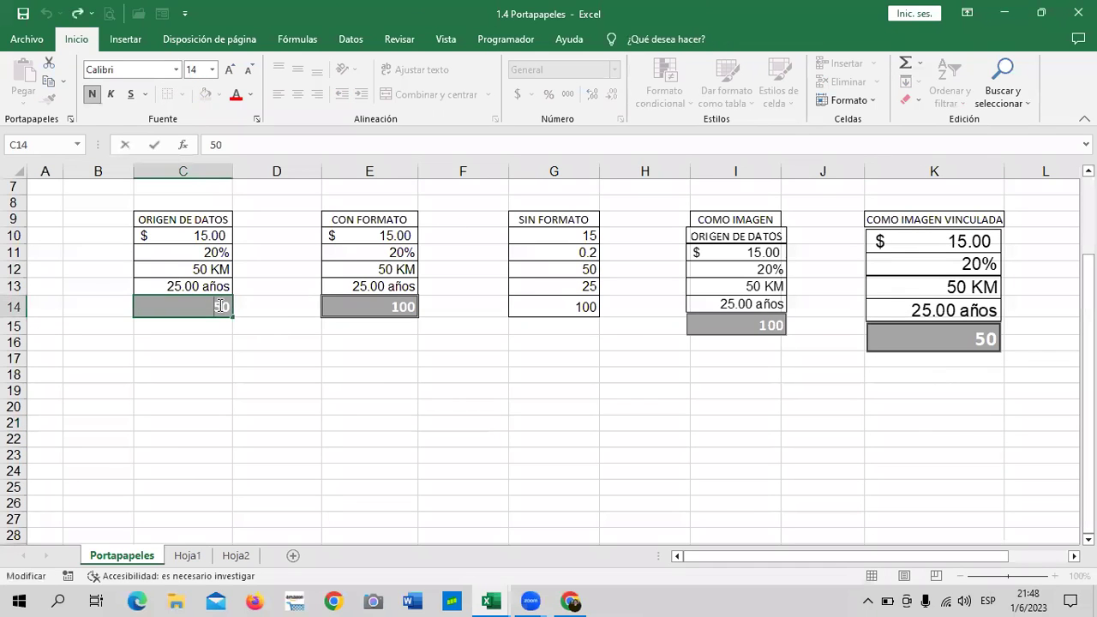
key(BackSpace)
text(00)
key(Return)
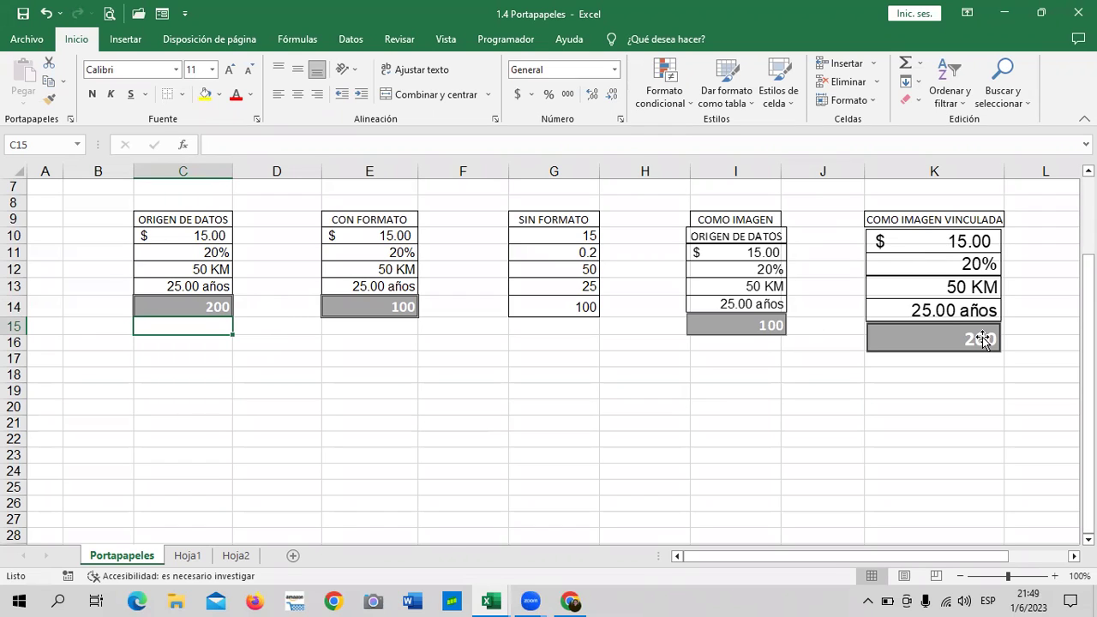
Change the amount in C10 to $500.00
double_click(216, 236)
text(200)
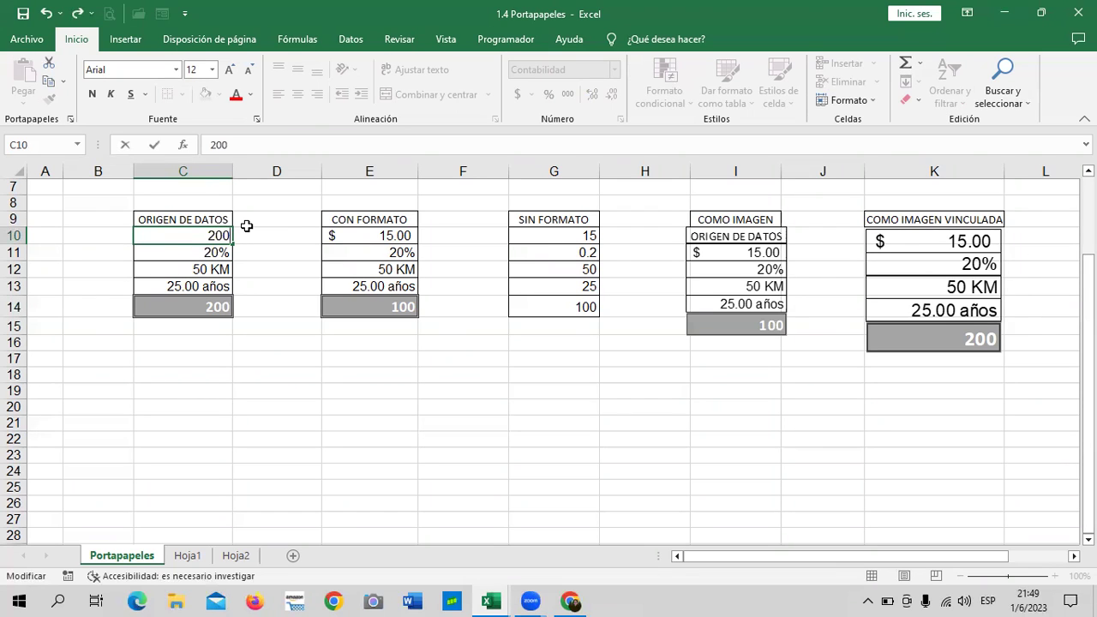
key(BackSpace)
key(BackSpace)
key(BackSpace)
key(Return)
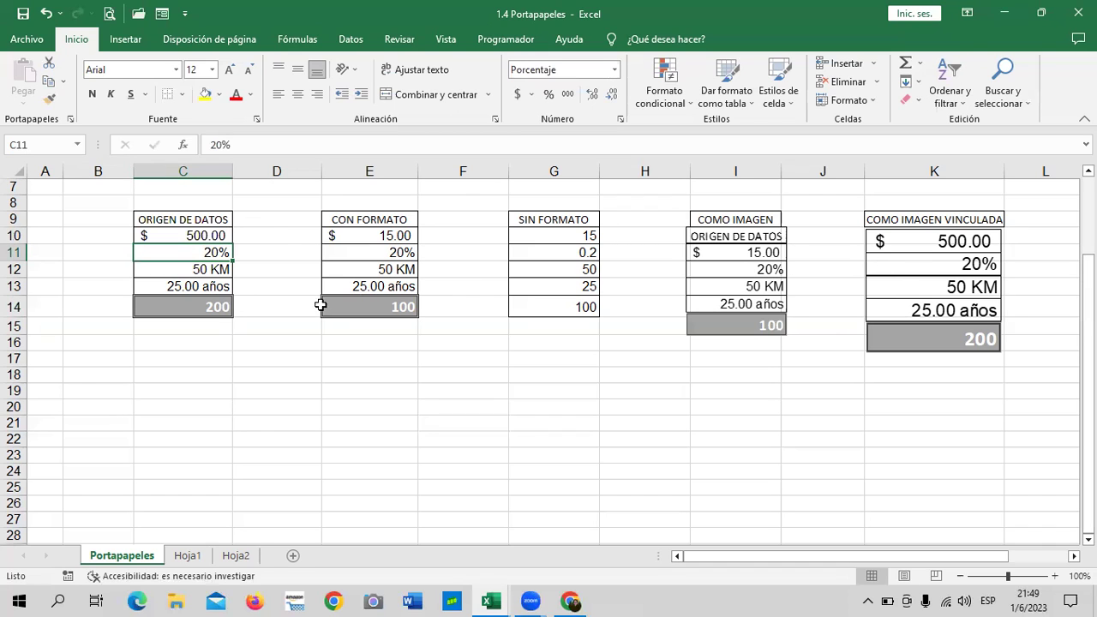
click(270, 342)
Copy C10:C14 and paste it on Hoja2 at M2 as a linked picture
drag(183, 236, 203, 306)
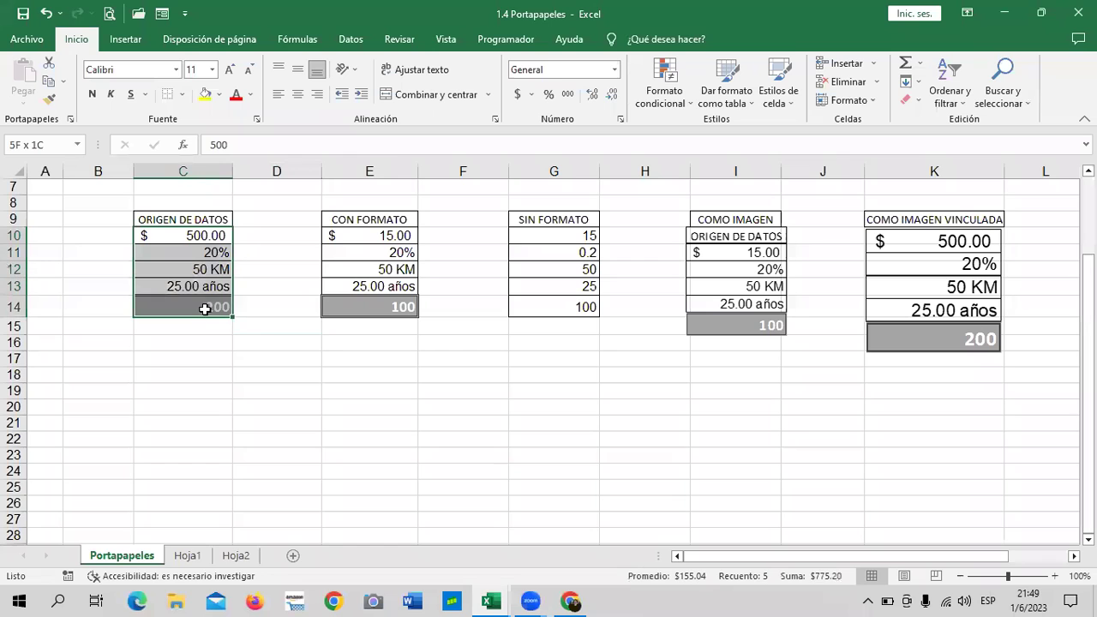
right_click(197, 272)
click(238, 257)
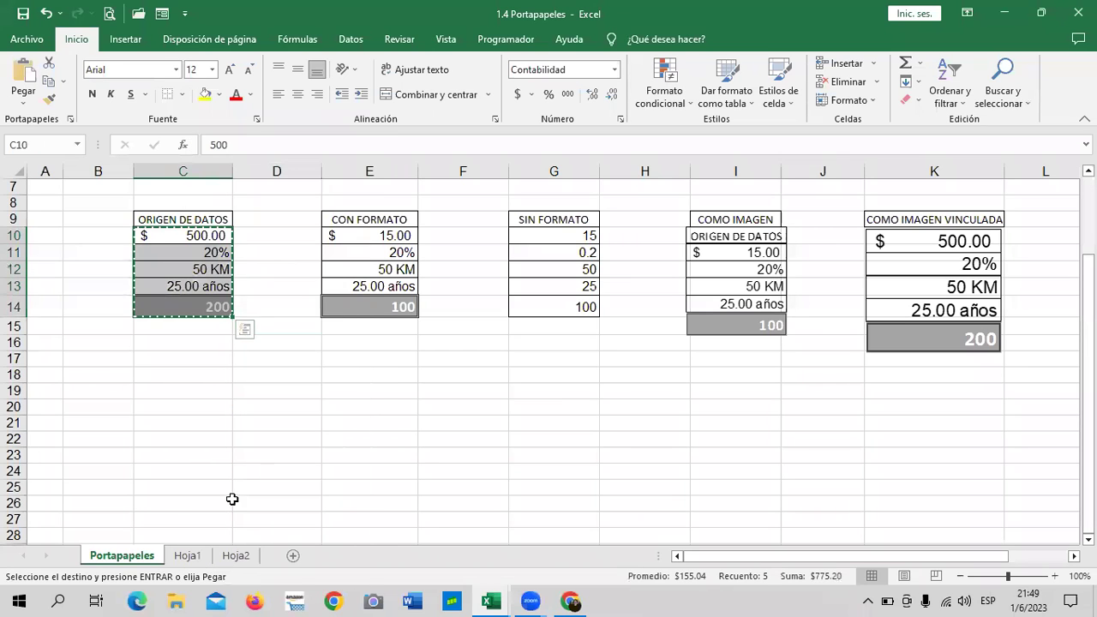
click(236, 556)
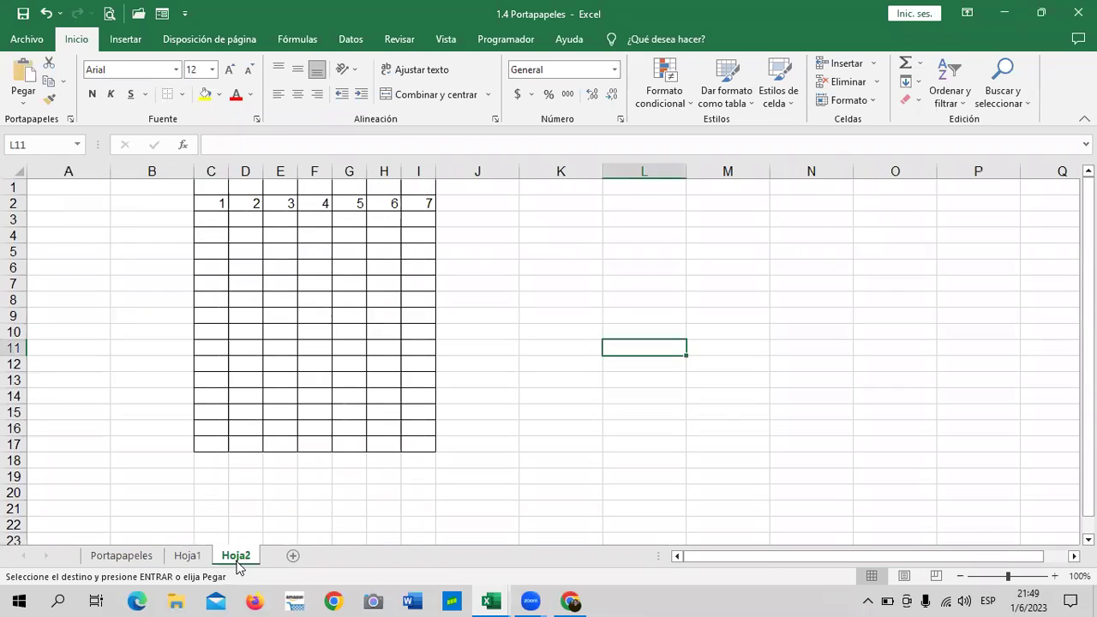
click(704, 204)
right_click(711, 203)
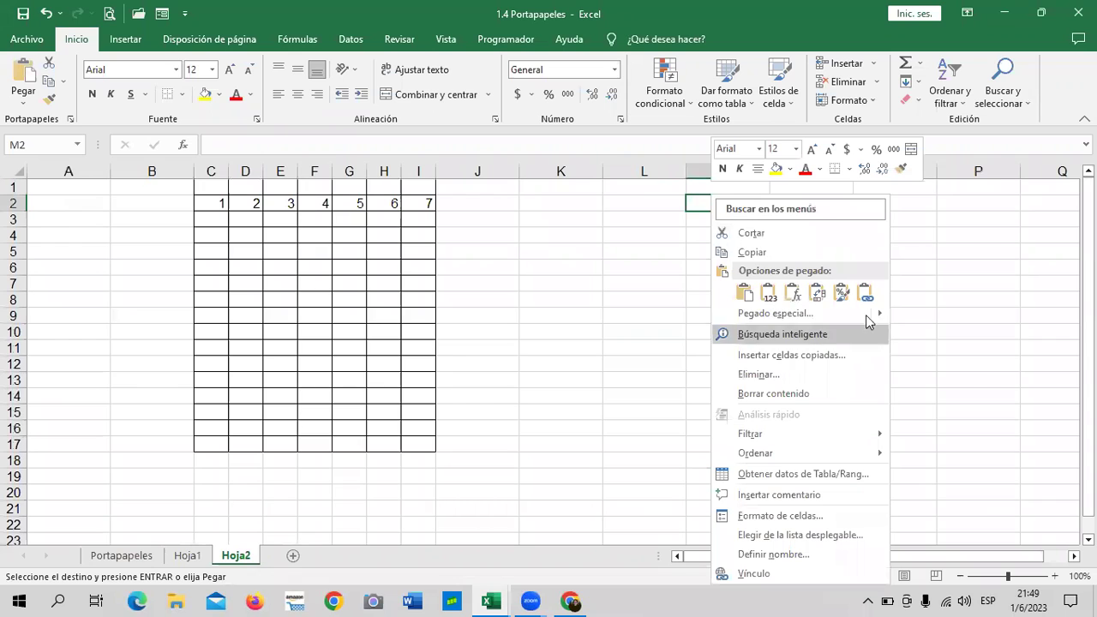
mouse_move(776, 313)
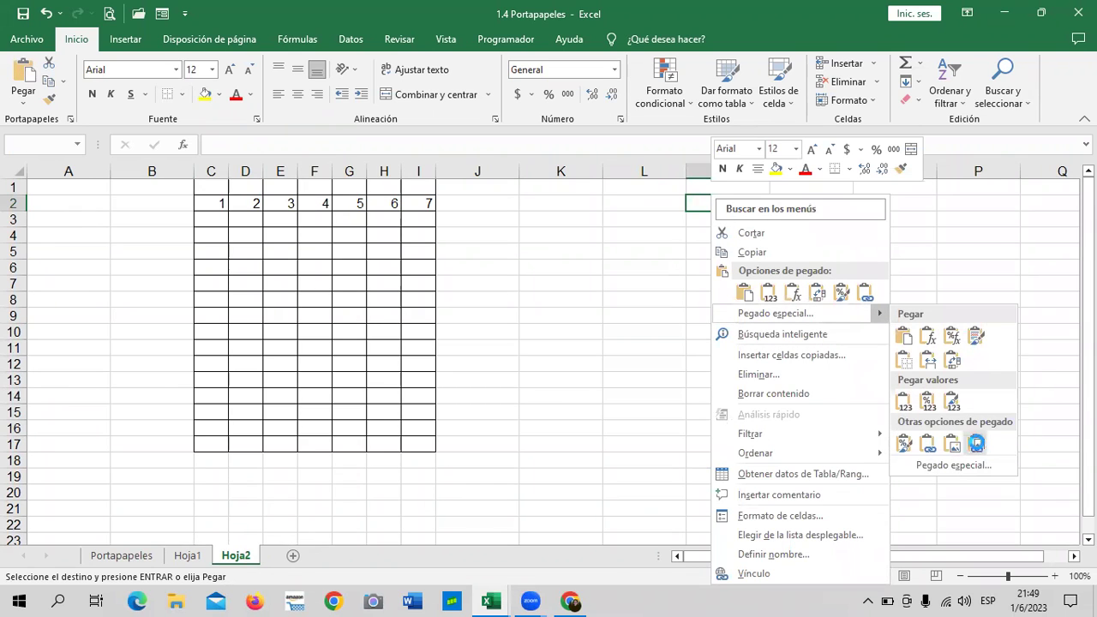
click(979, 447)
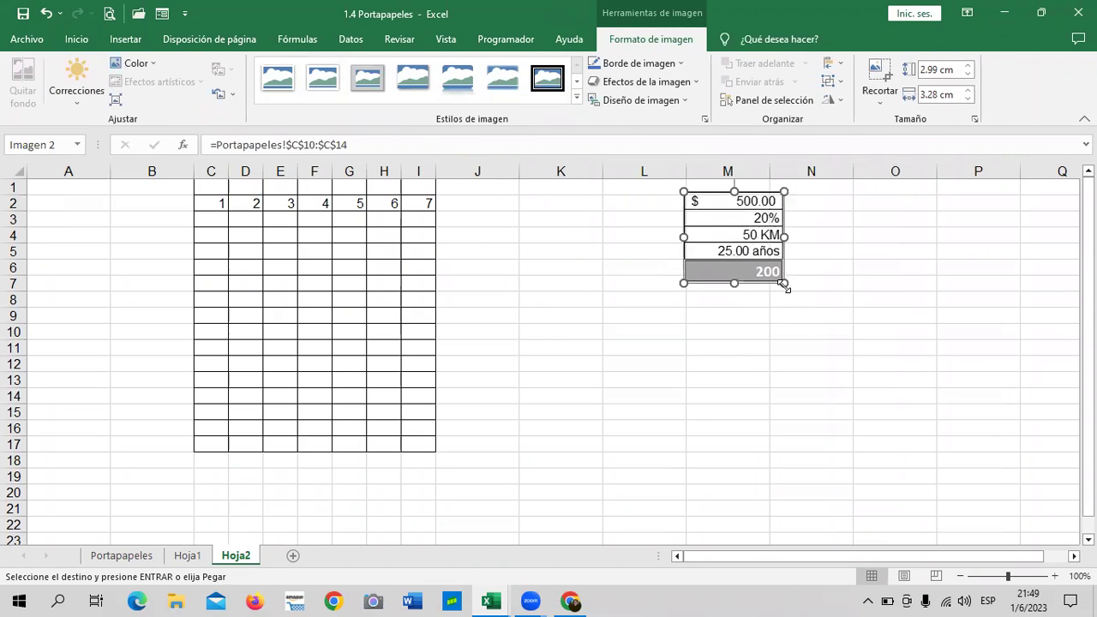
Enlarge the Hoja2 linked picture to about double size and return to Portapapeles
drag(785, 284, 864, 375)
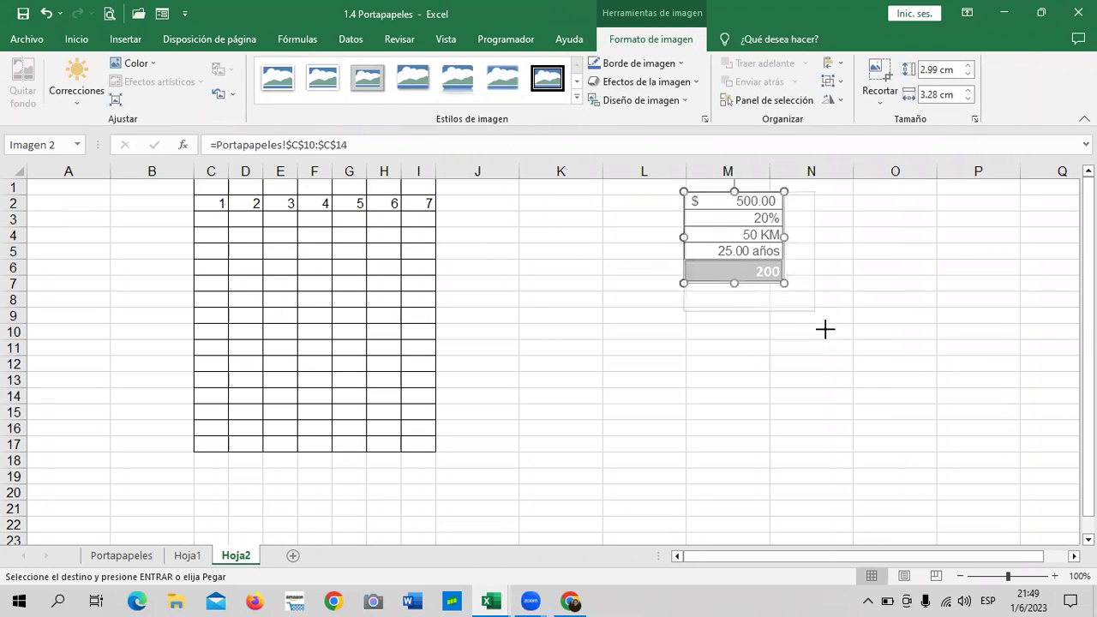
click(988, 315)
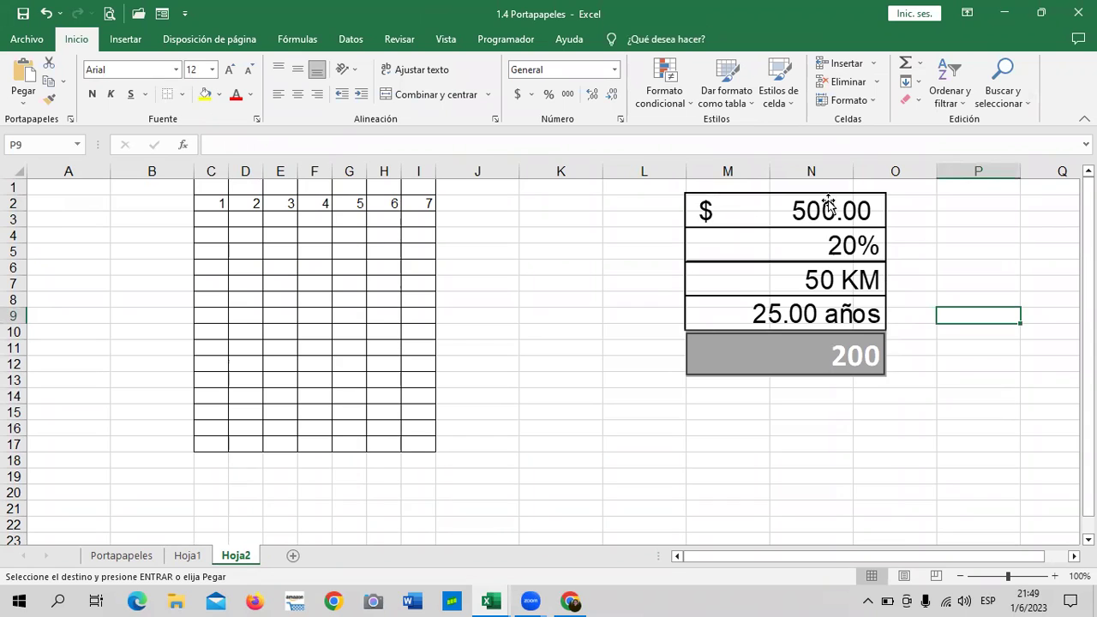
click(126, 553)
Change C10 from 500 to $15.00 and confirm Hoja2's linked picture shows 15.00
key(Escape)
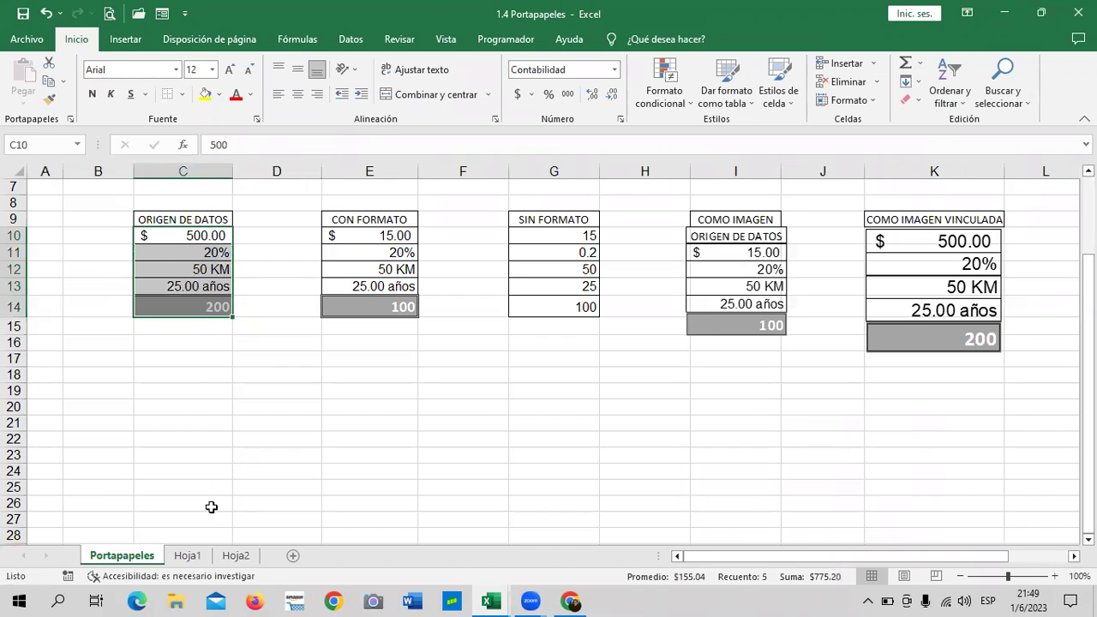
click(192, 235)
double_click(220, 235)
key(BackSpace)
key(BackSpace)
key(BackSpace)
text(5)
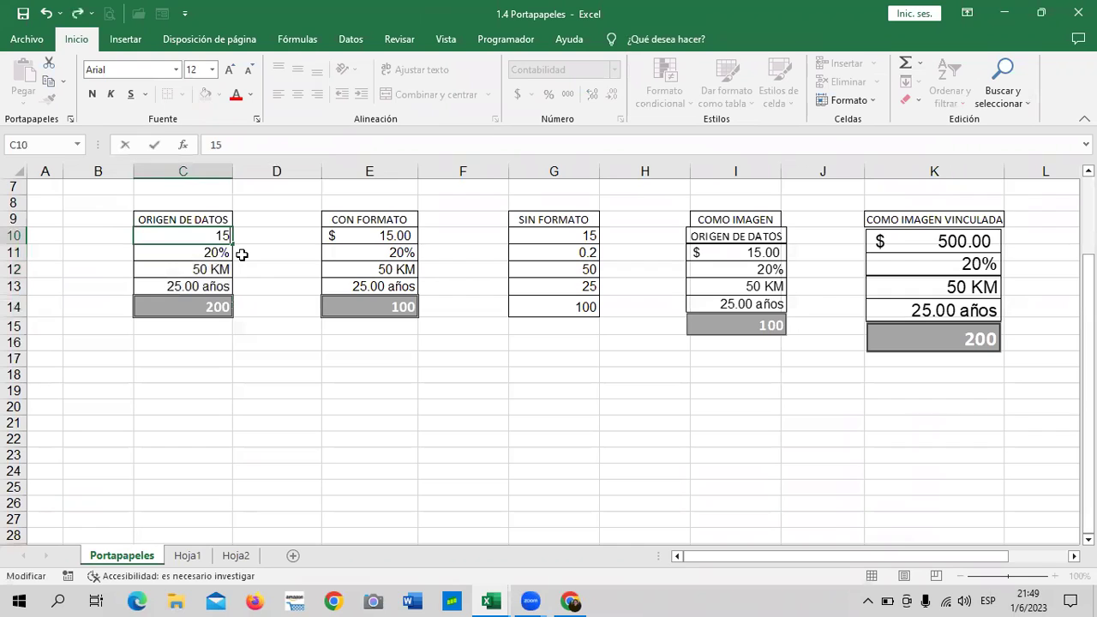
key(Return)
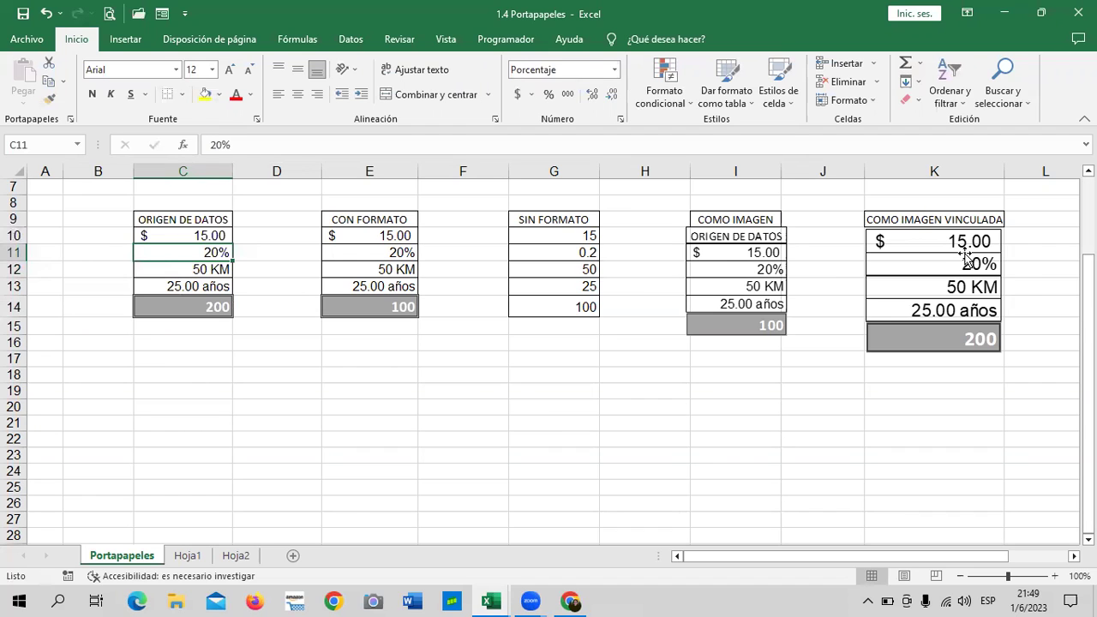
click(236, 555)
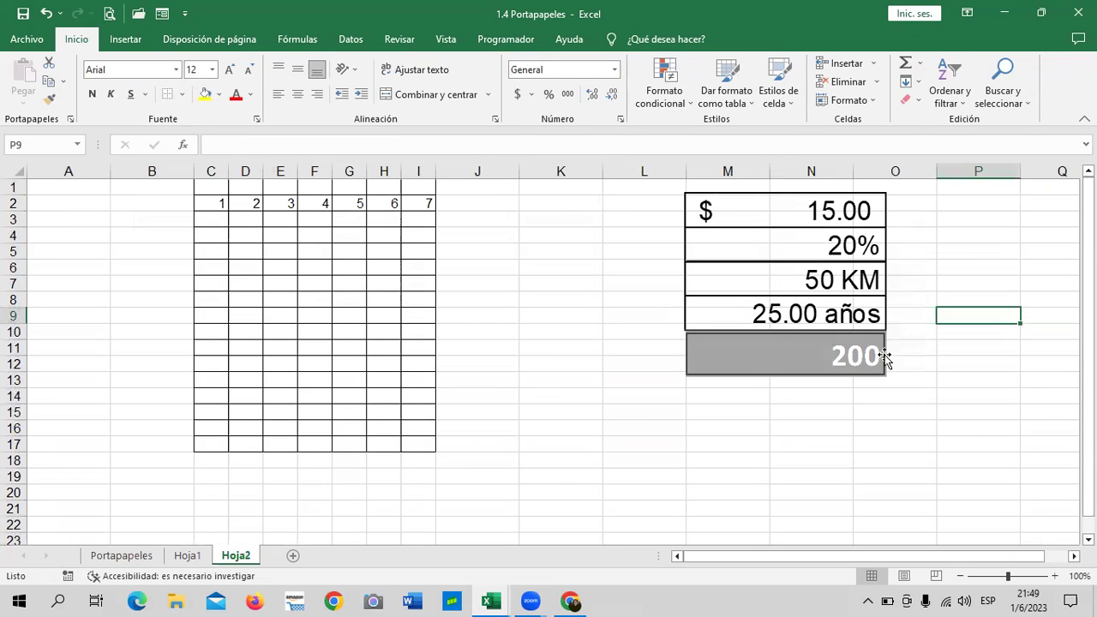
click(969, 423)
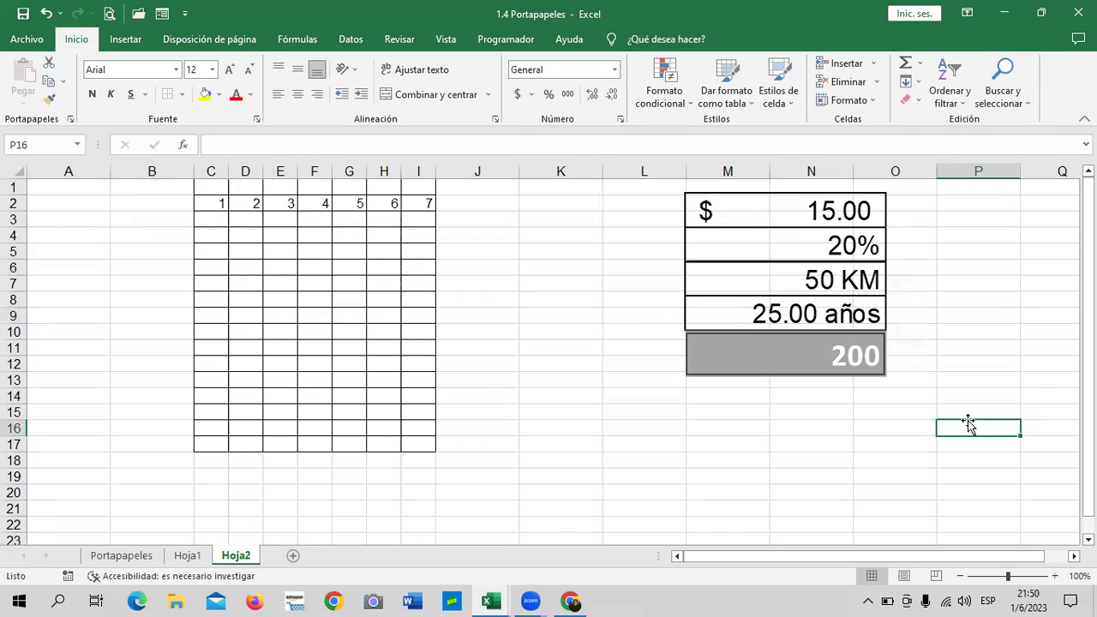
Copy the source range C10:C14 on the Portapapeles sheet
click(137, 557)
click(270, 373)
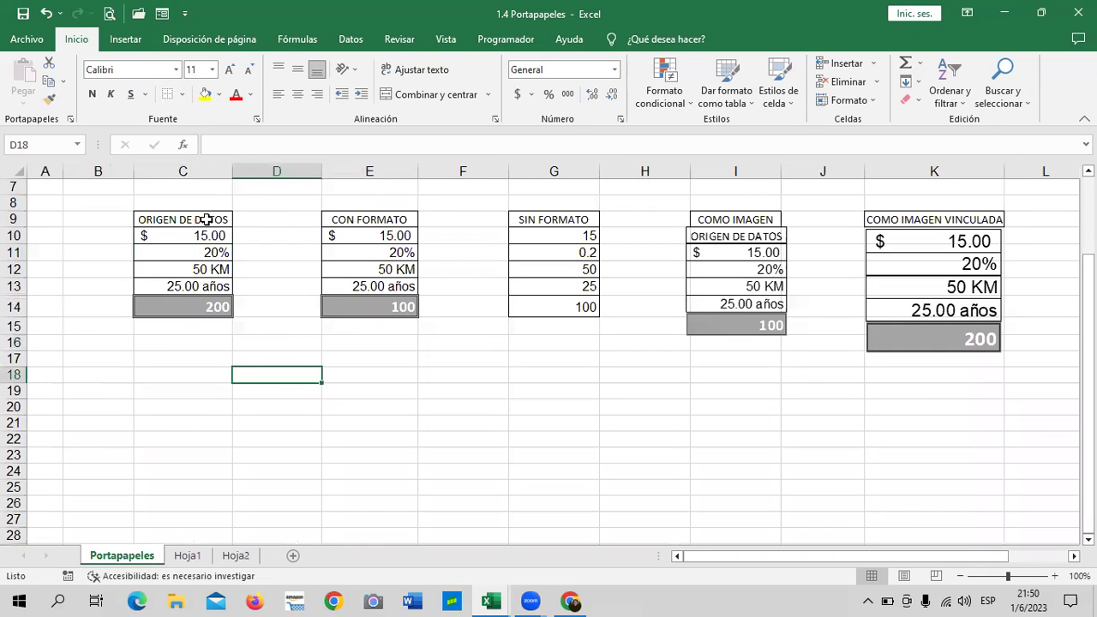
drag(207, 236, 214, 302)
right_click(214, 246)
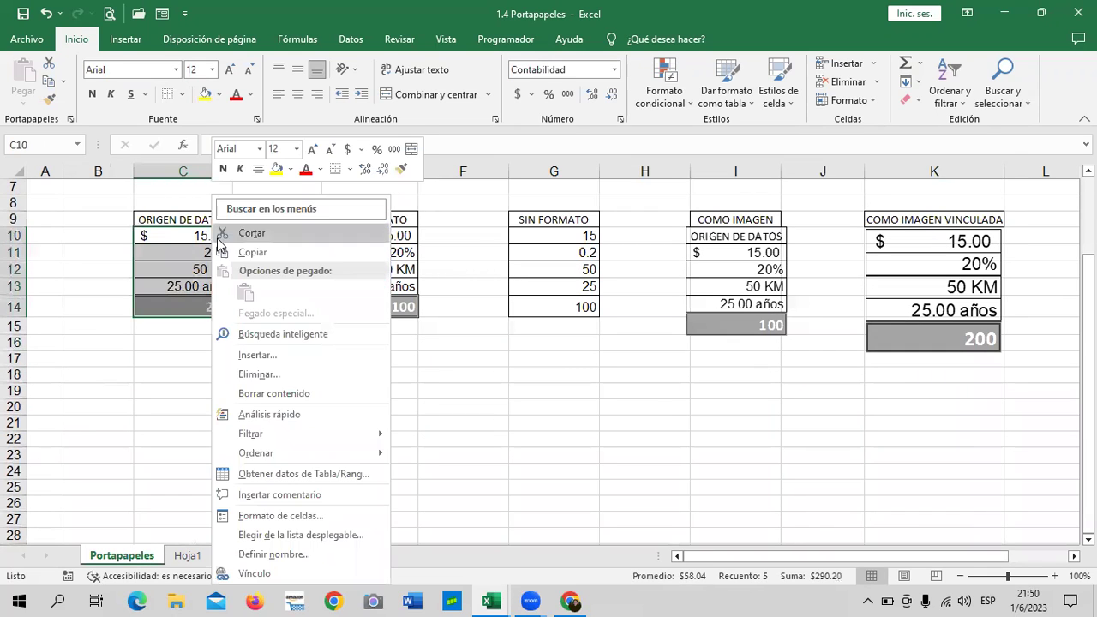
click(249, 253)
mouse_move(490, 601)
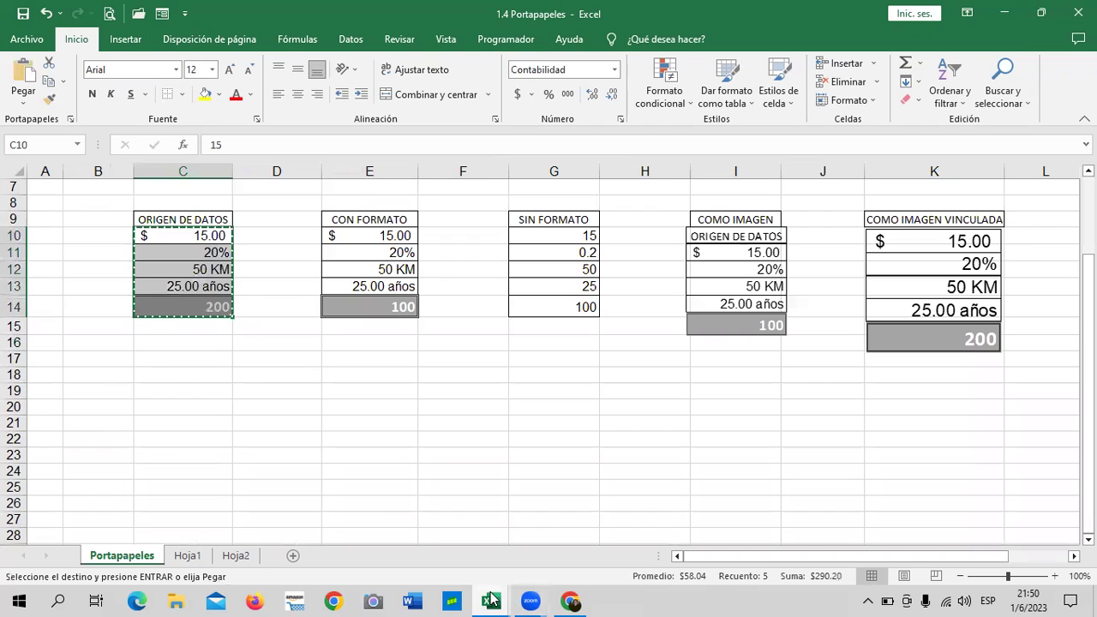
Paste it as a linked picture at H3 in TABLA, enlarged to about 5.64 x 6.18 cm
mouse_move(579, 525)
click(619, 540)
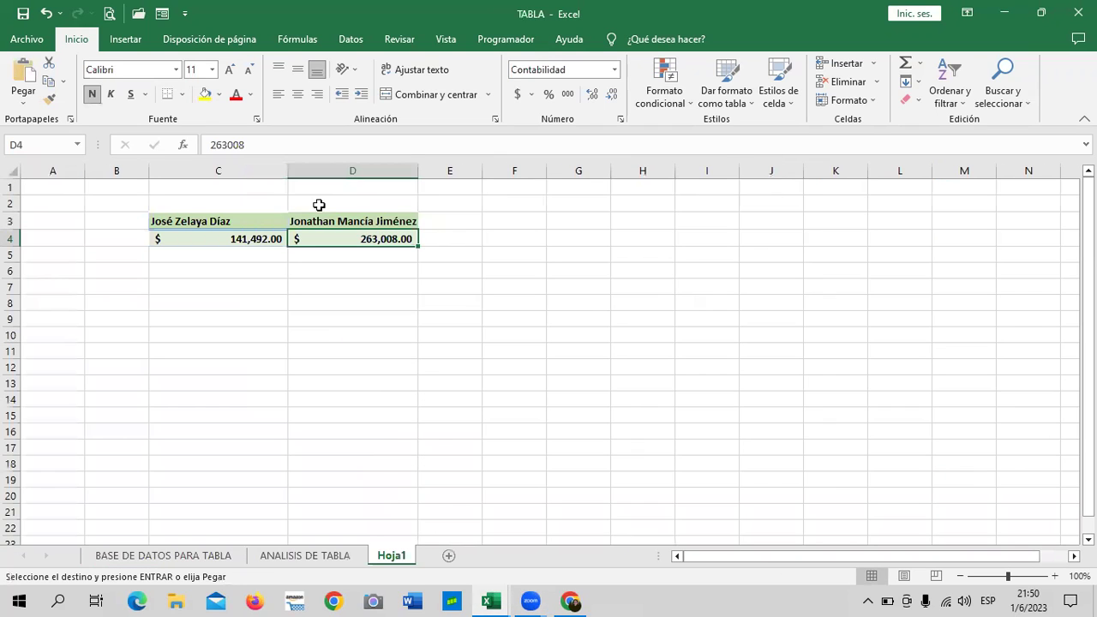
right_click(644, 220)
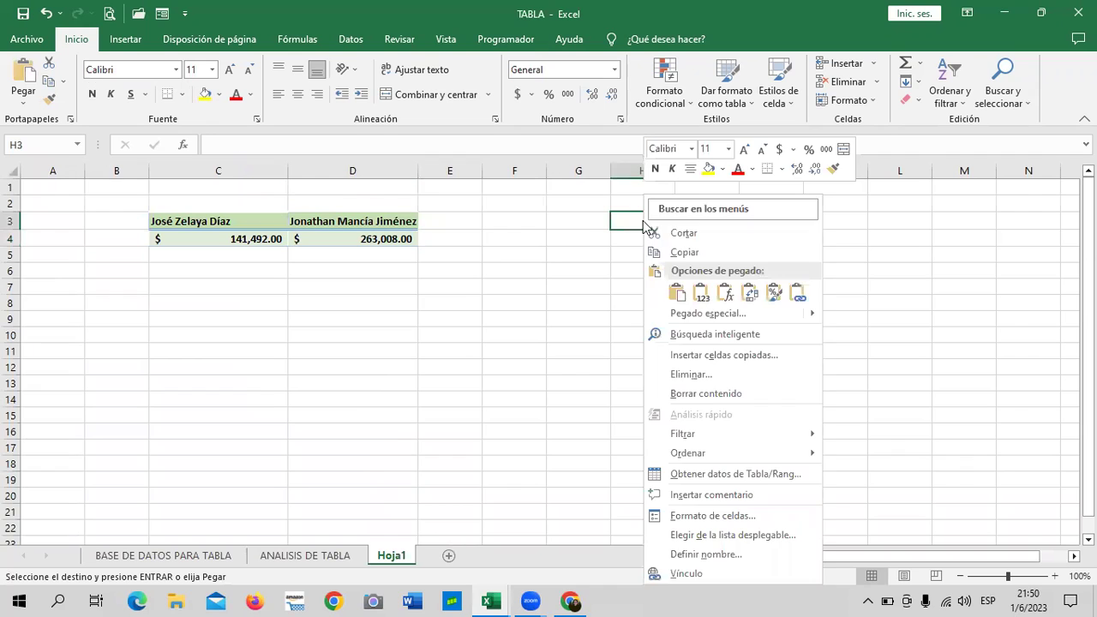
mouse_move(729, 313)
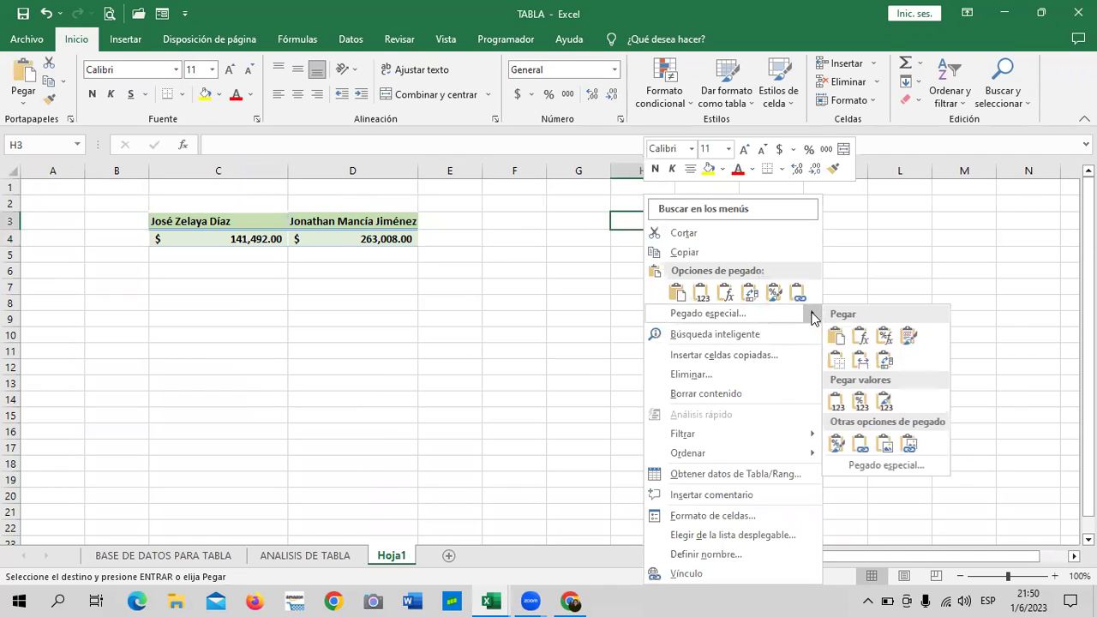
click(909, 444)
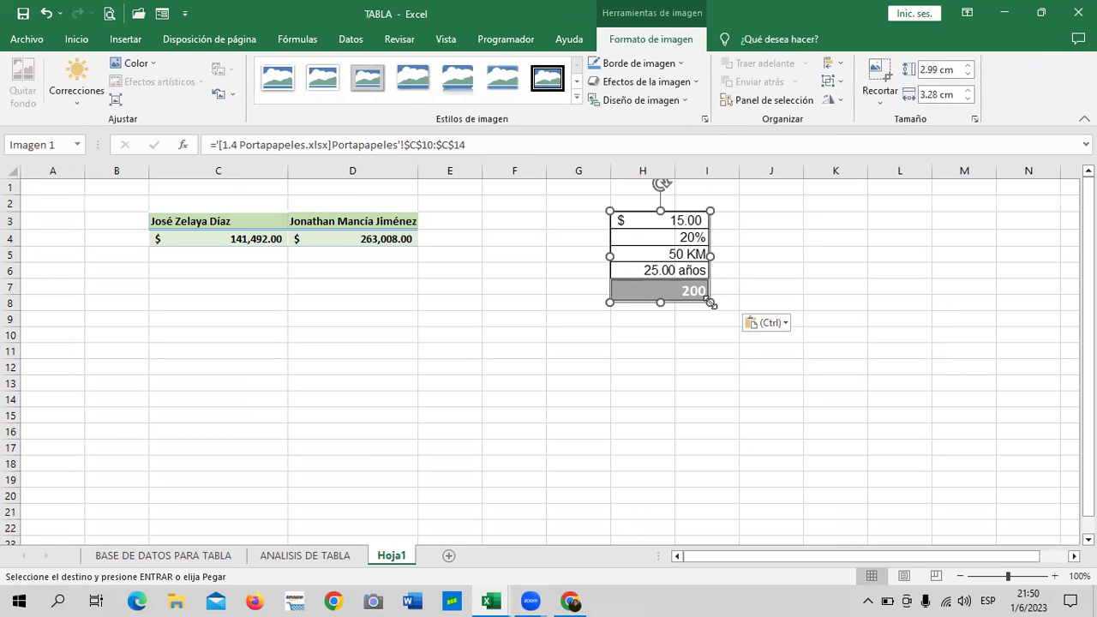
drag(711, 303, 792, 382)
click(936, 284)
click(731, 253)
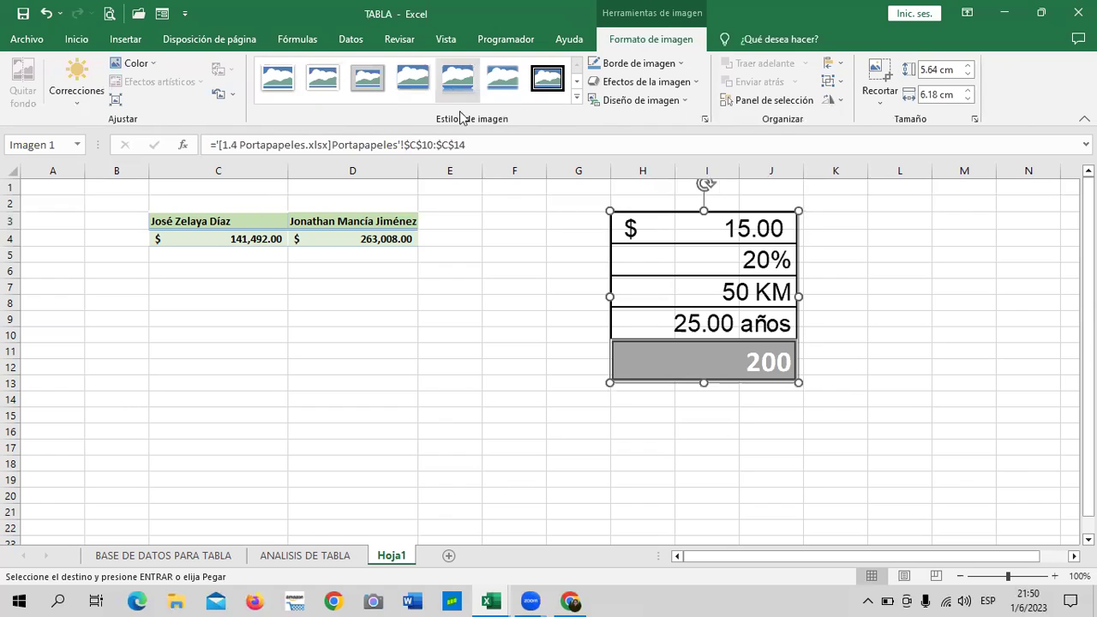
mouse_move(491, 602)
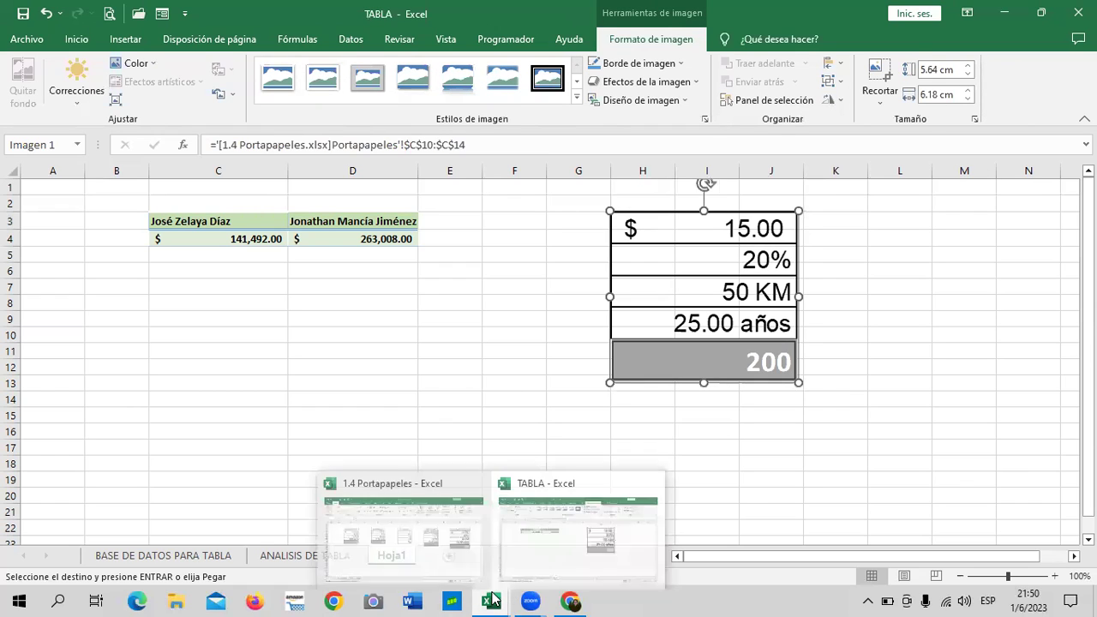
click(418, 546)
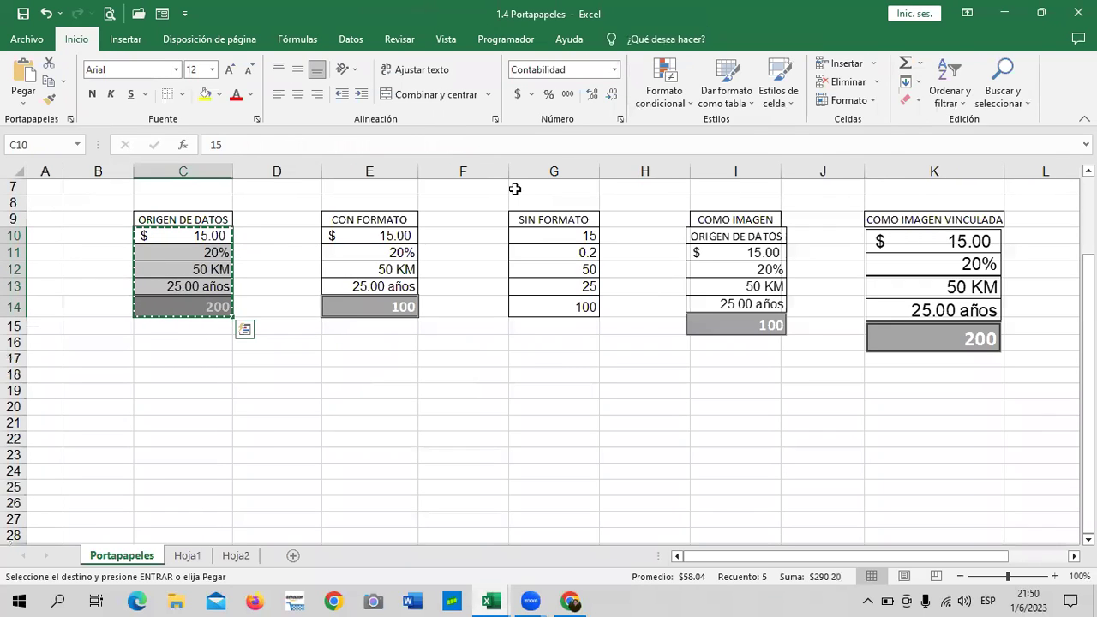
Replace the 200 total in C14 with 800
click(543, 405)
key(Escape)
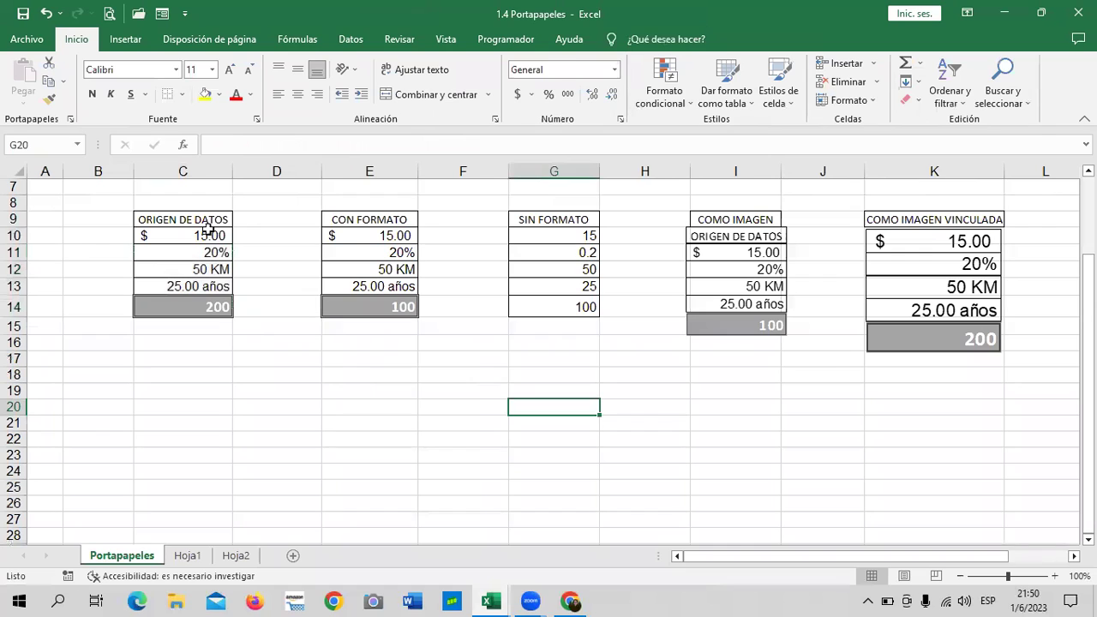
click(210, 239)
click(207, 311)
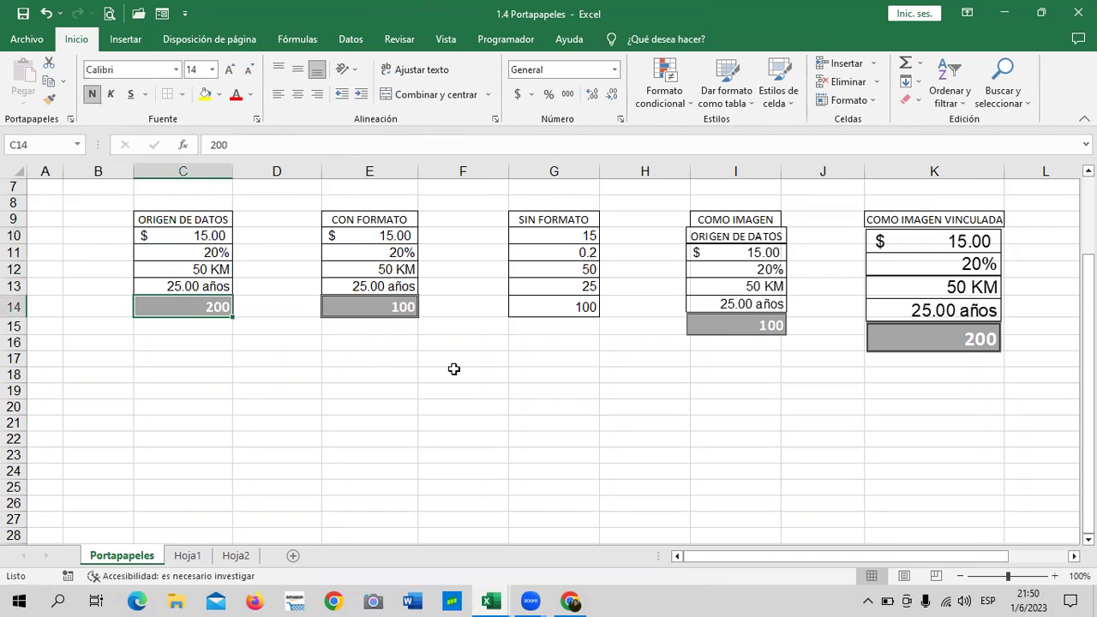
double_click(213, 307)
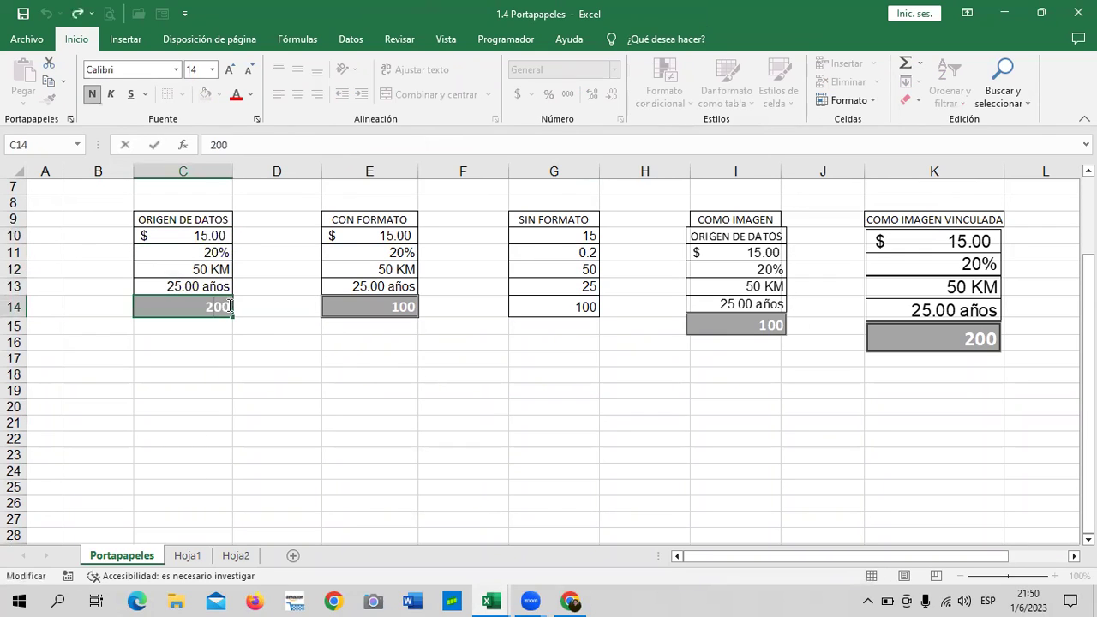
key(BackSpace)
key(BackSpace)
key(BackSpace)
text(5)
key(BackSpace)
text(800)
key(Return)
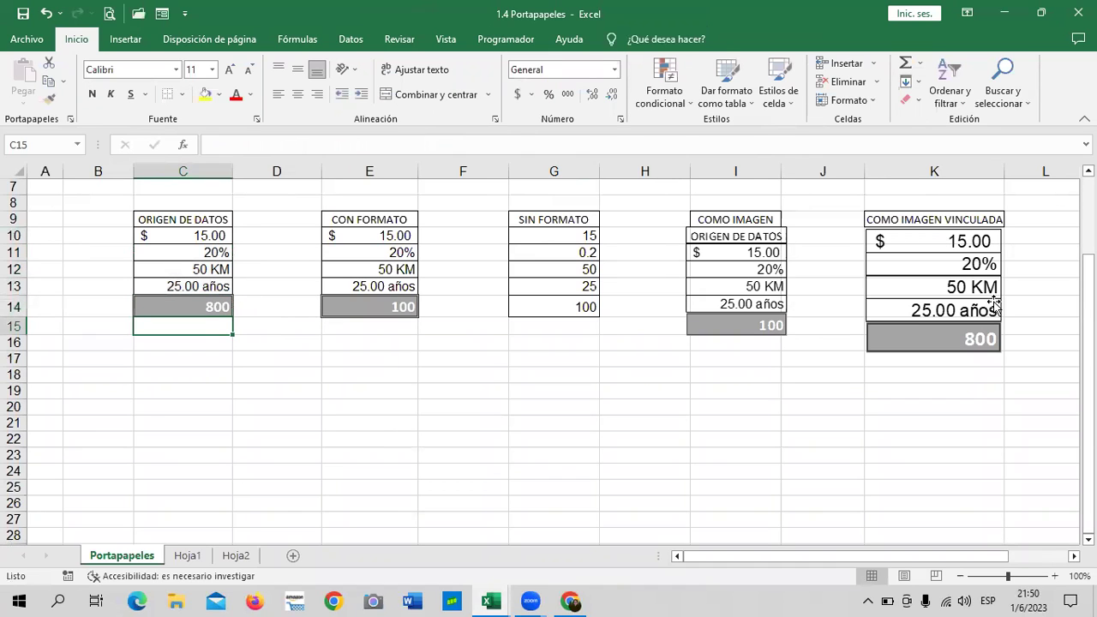
Verify the linked pictures on Portapapeles, Hoja2 and in TABLA now show 800
click(945, 331)
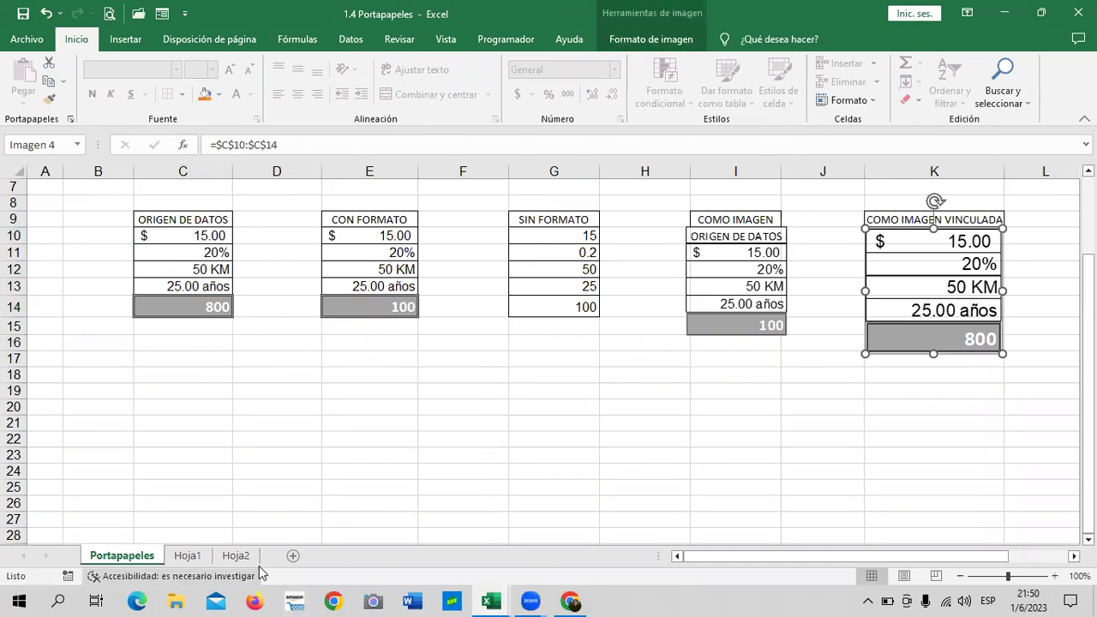
click(237, 556)
click(796, 354)
mouse_move(490, 601)
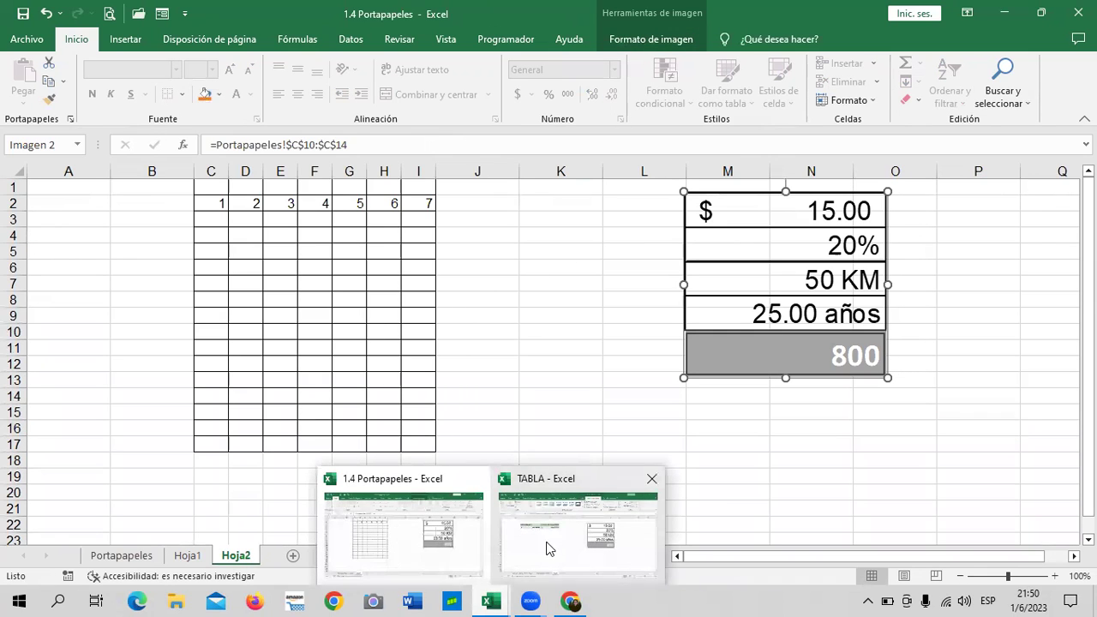
click(551, 538)
key(Escape)
click(749, 359)
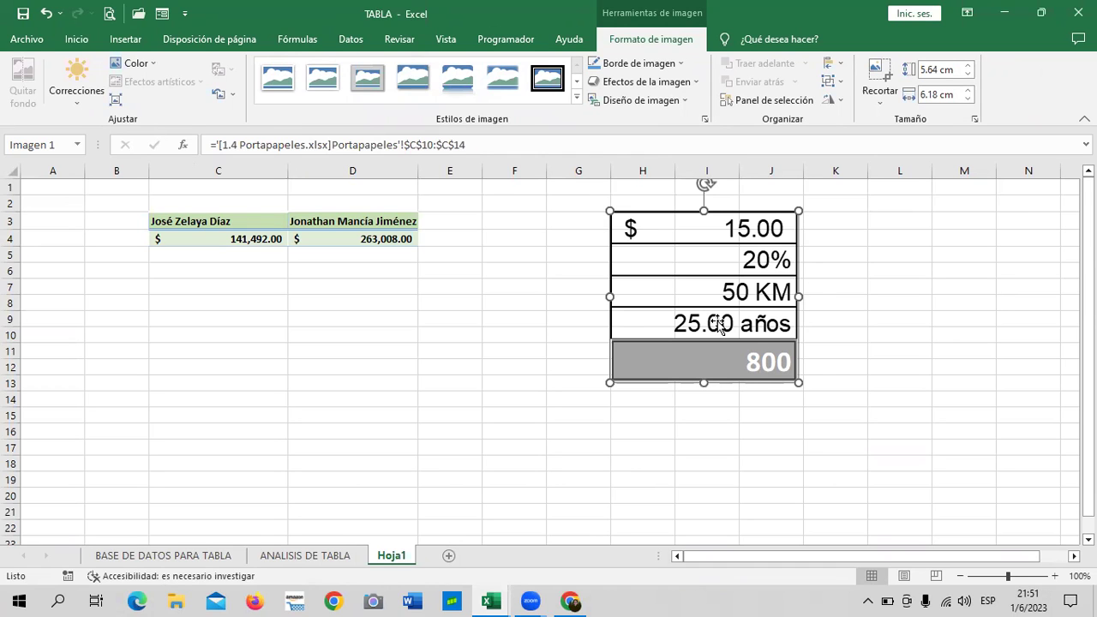
click(515, 313)
click(164, 556)
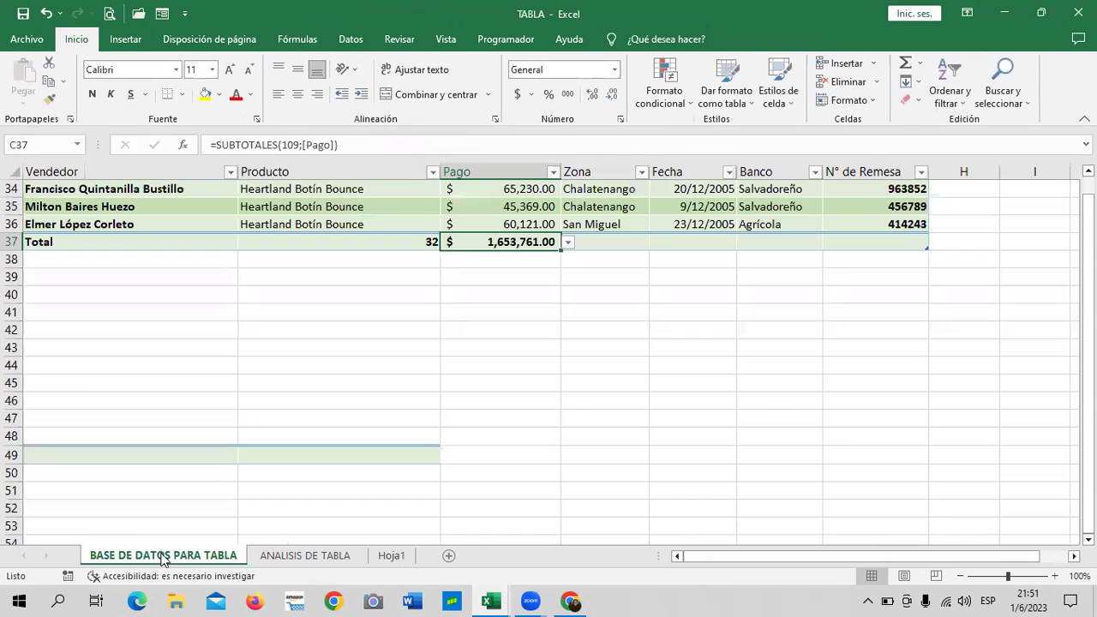
scroll(277, 480, up, 3)
scroll(275, 482, up, 3)
scroll(275, 482, up, 3)
scroll(275, 483, up, 3)
click(305, 556)
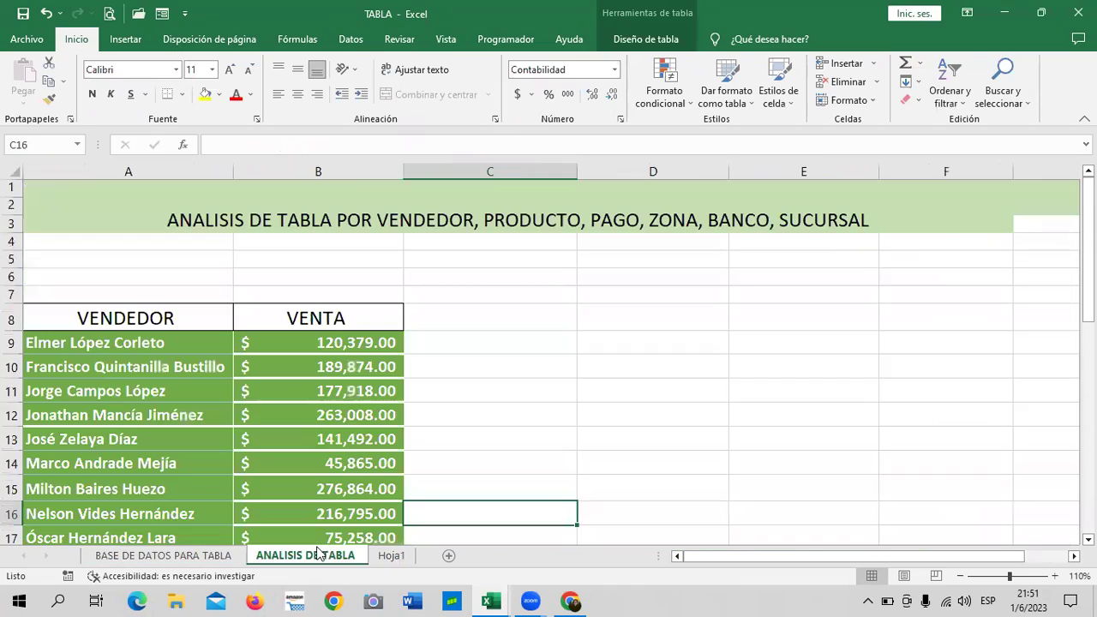
scroll(385, 466, down, 1)
scroll(405, 447, down, 7)
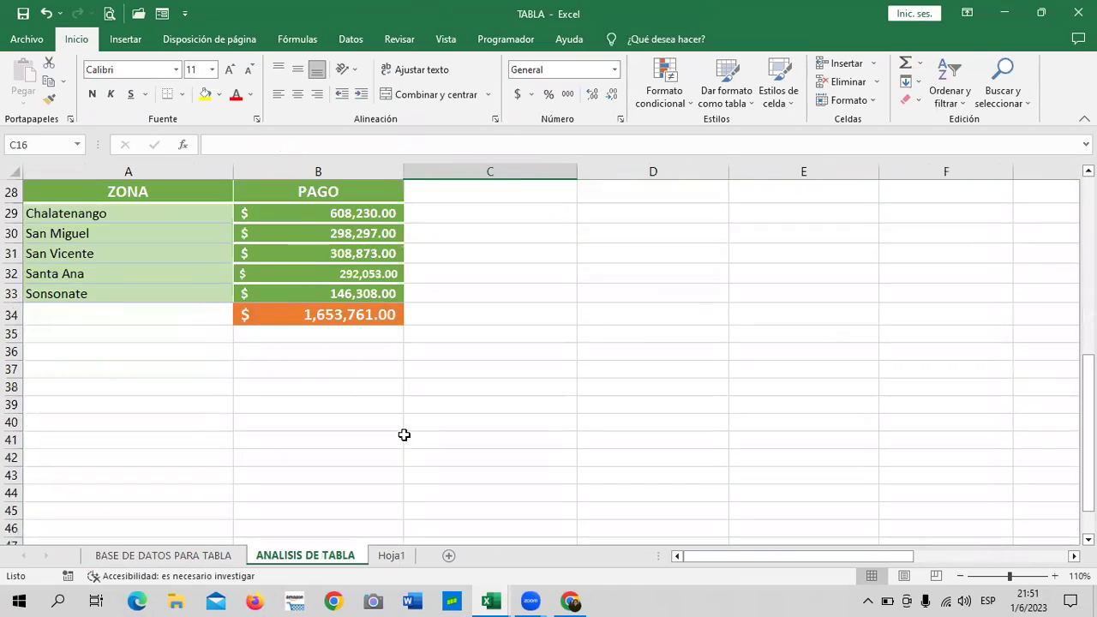
scroll(446, 424, up, 7)
scroll(510, 403, down, 3)
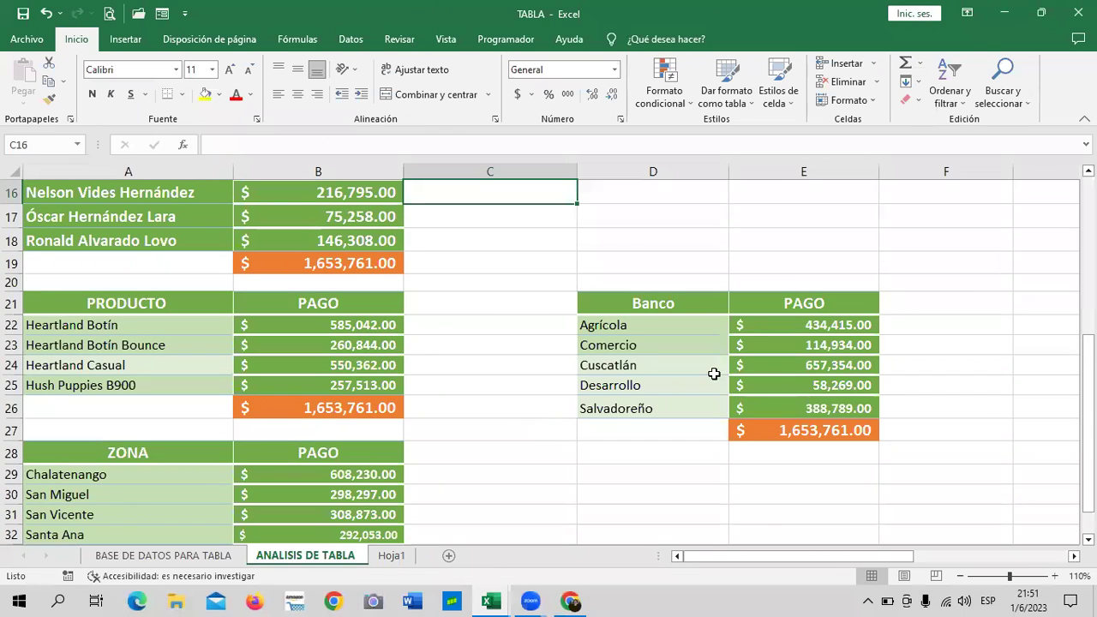
scroll(331, 324, up, 2)
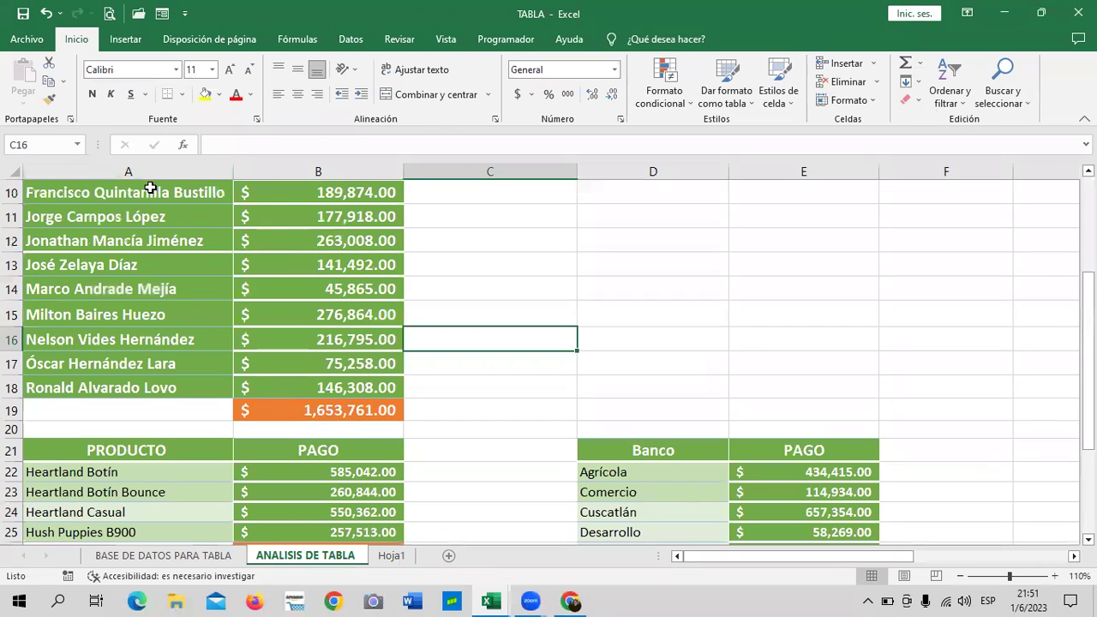
scroll(253, 260, up, 1)
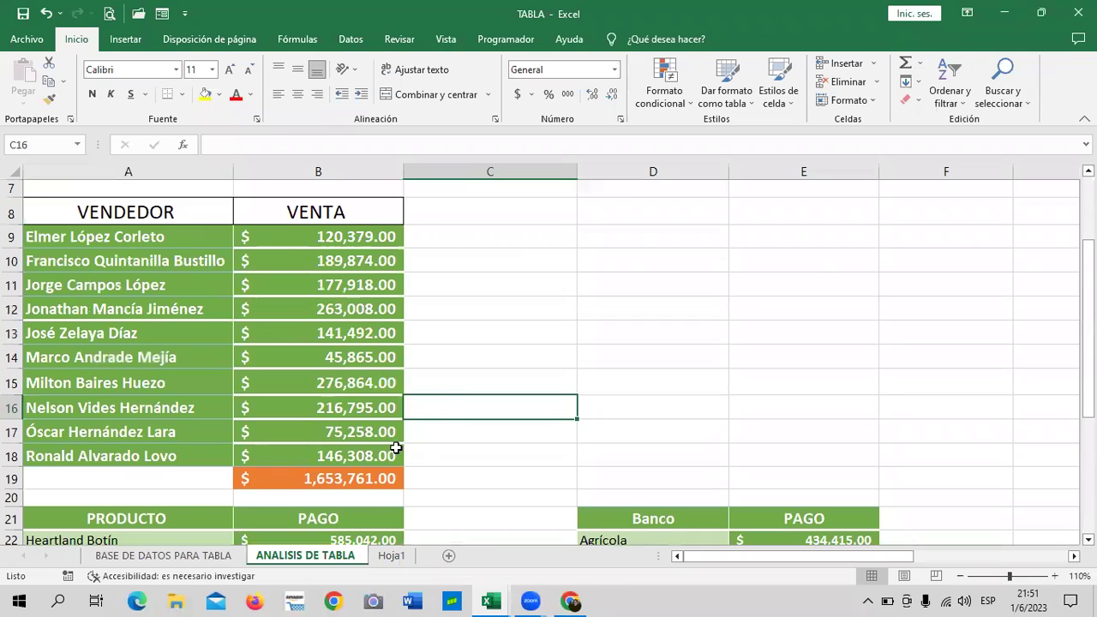
scroll(394, 446, down, 2)
scroll(289, 266, down, 1)
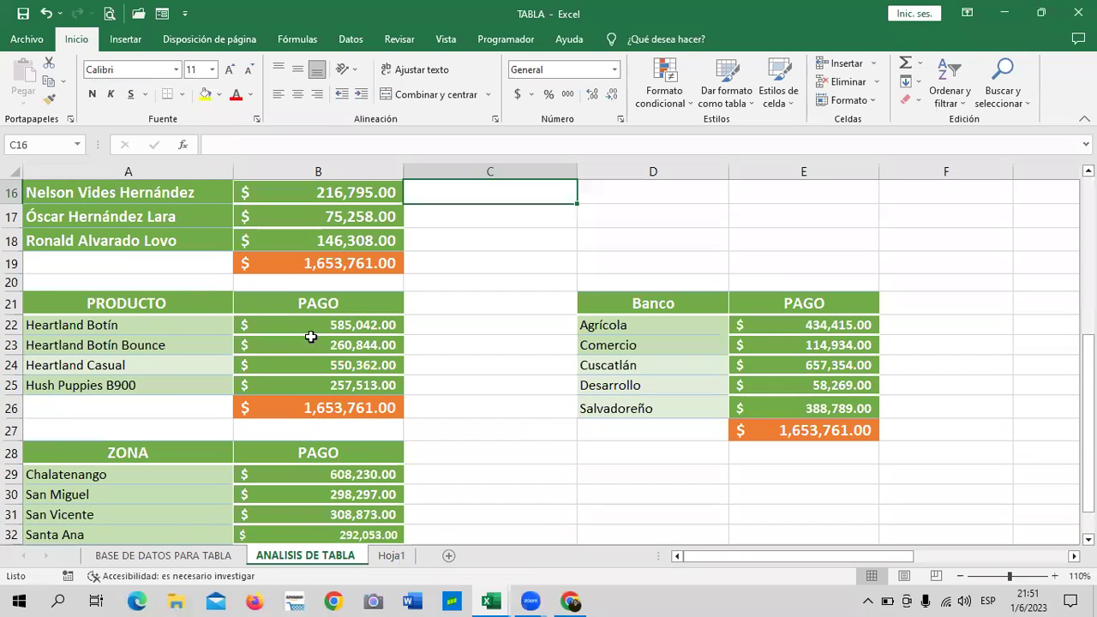
scroll(334, 347, down, 2)
scroll(347, 446, down, 1)
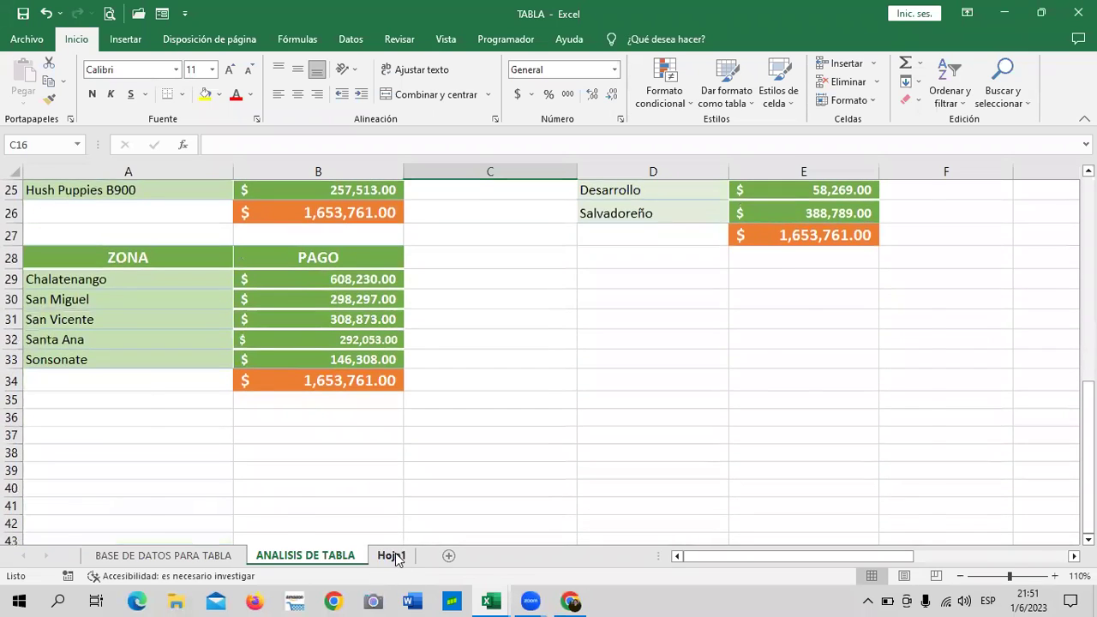
click(391, 556)
click(274, 240)
click(377, 240)
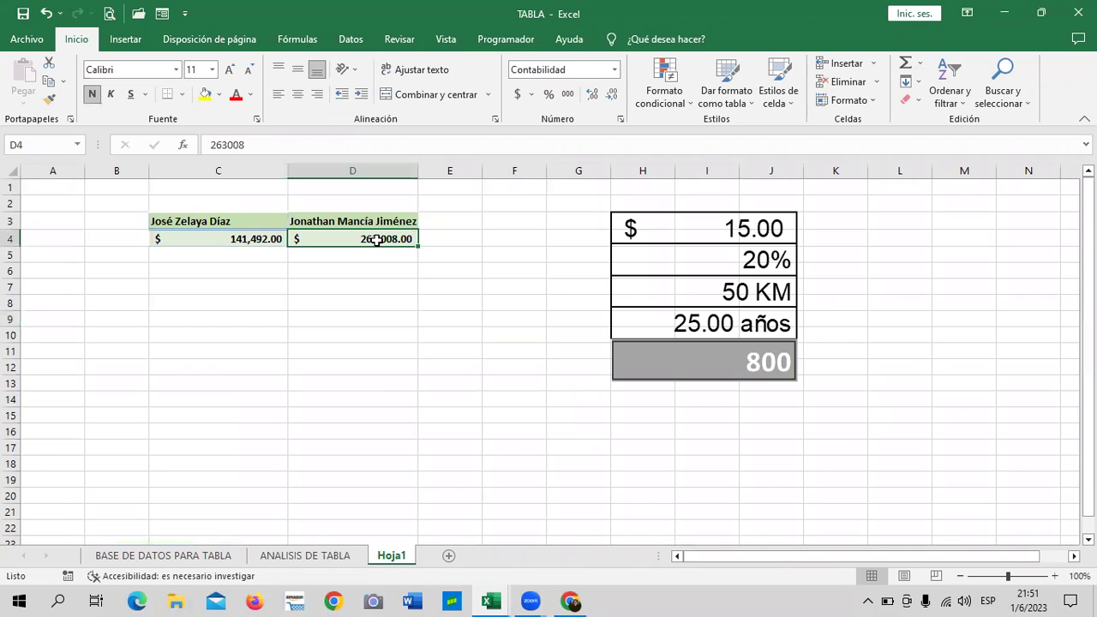
Check the TABLA picture showing 800, then return to the 1.4 Portapapeles workbook on Hoja2
click(744, 344)
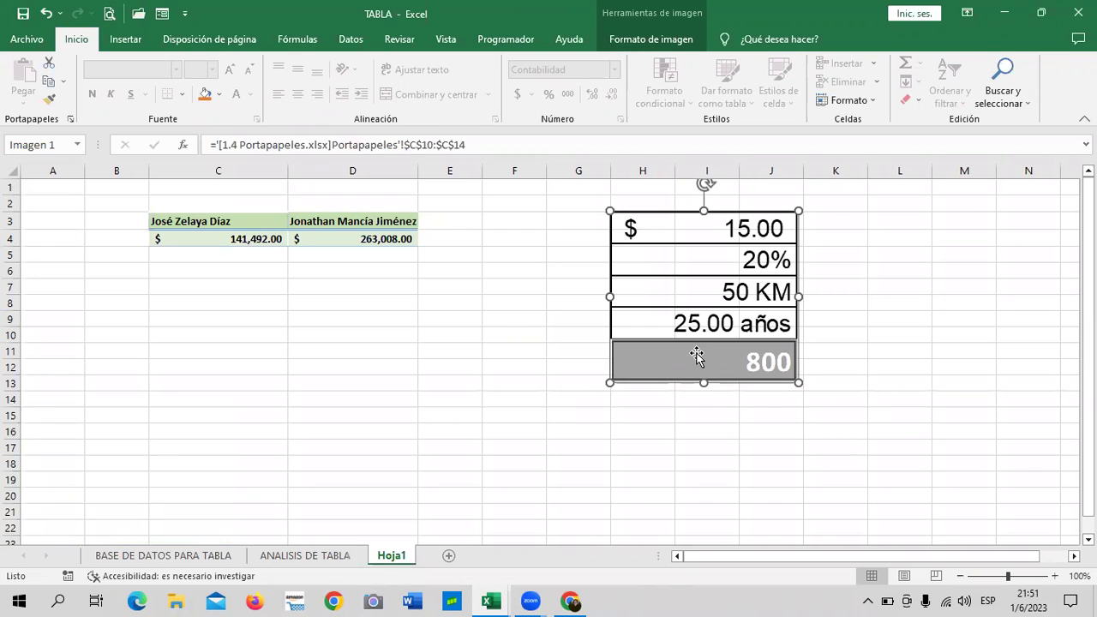
mouse_move(570, 601)
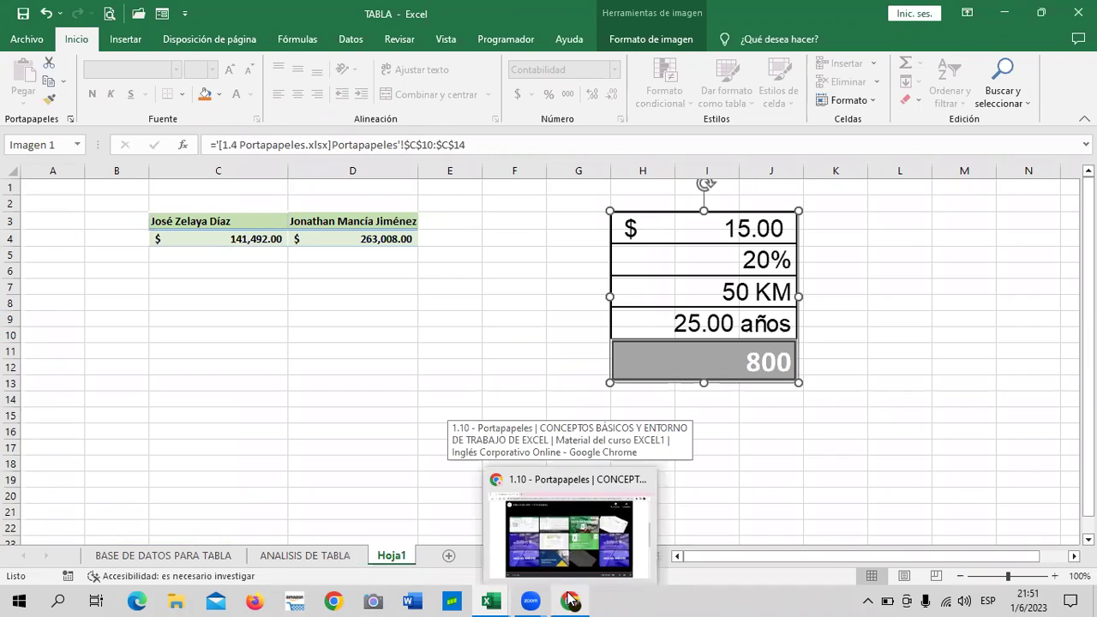
click(776, 446)
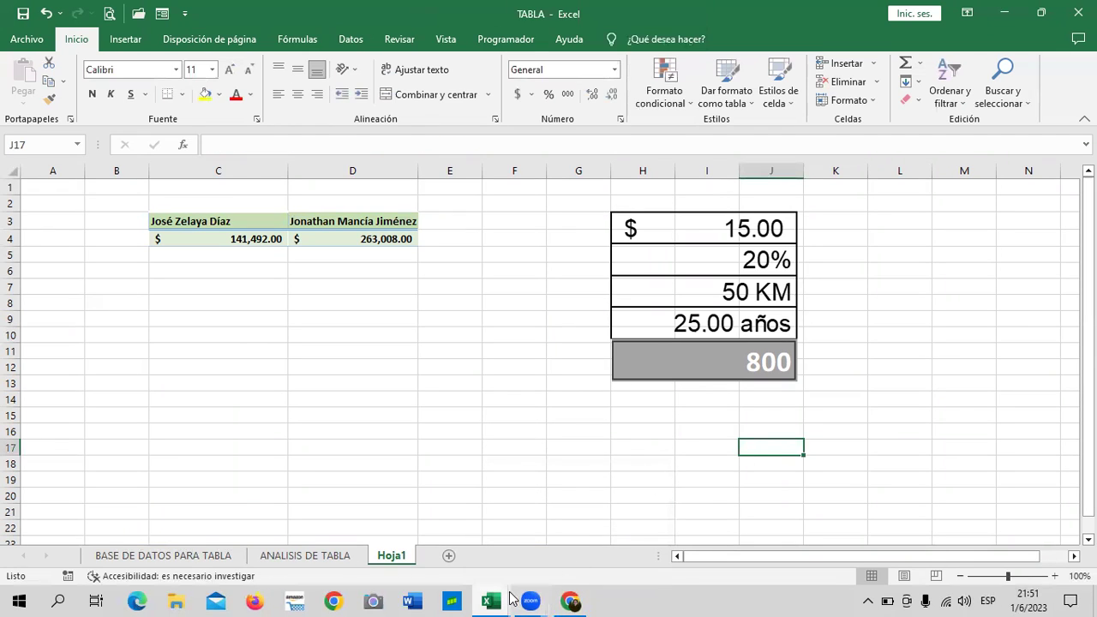
mouse_move(490, 601)
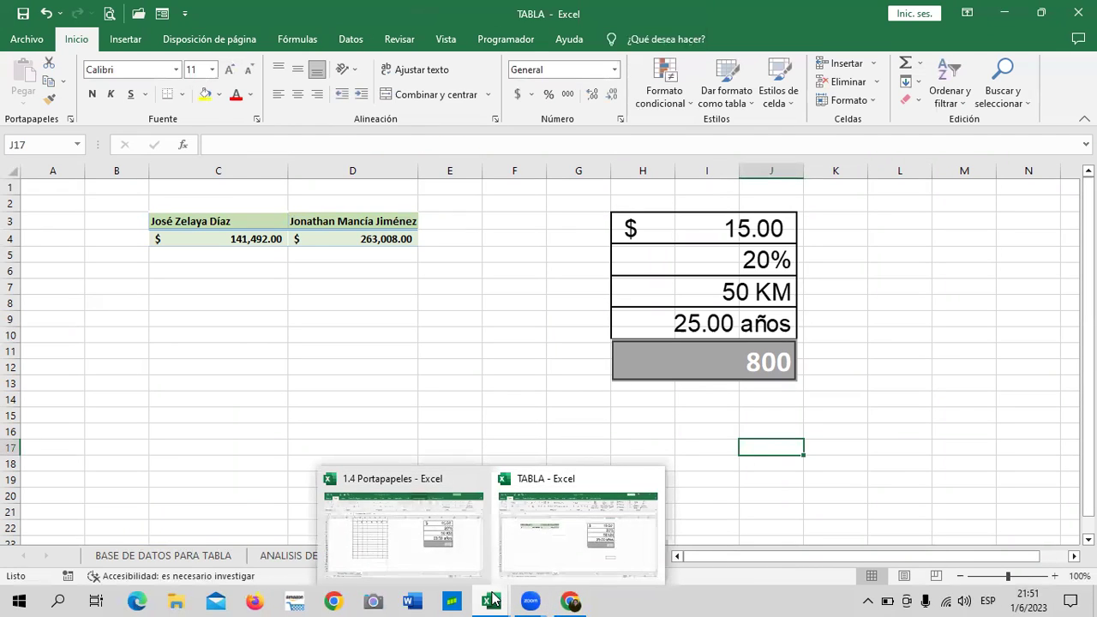
click(464, 562)
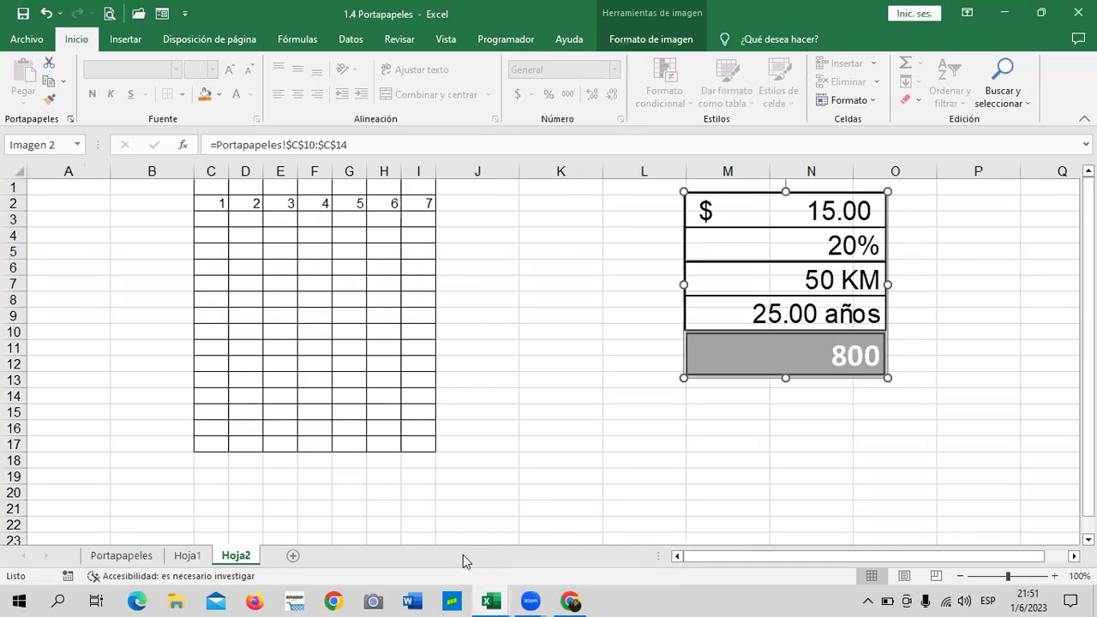
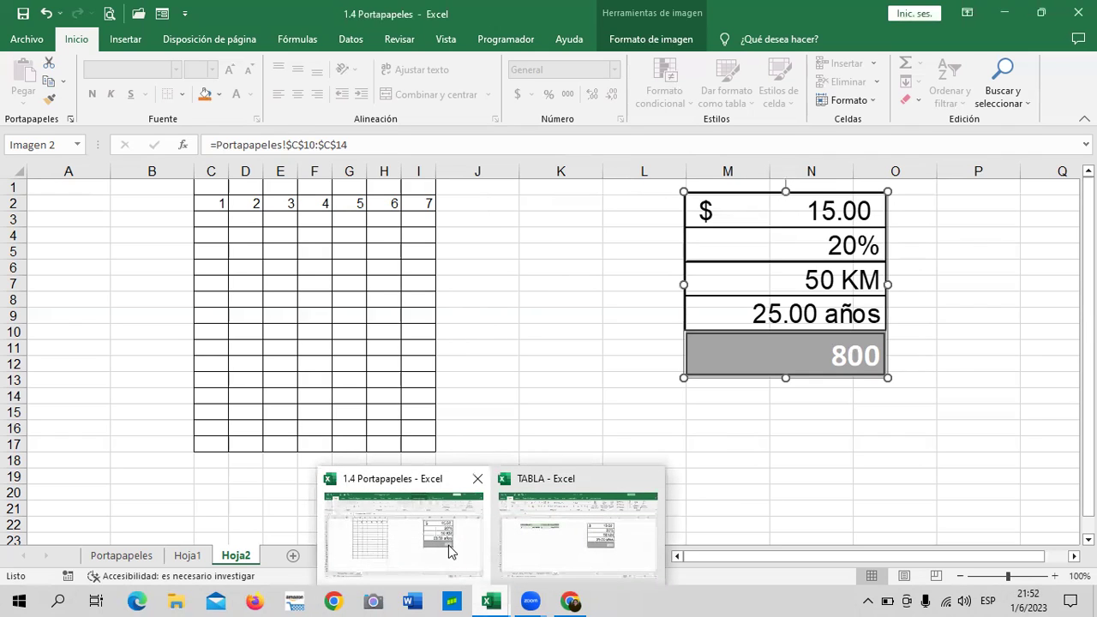
Bring up the 1.4 Portapapeles workbook on its Portapapeles sheet
click(449, 546)
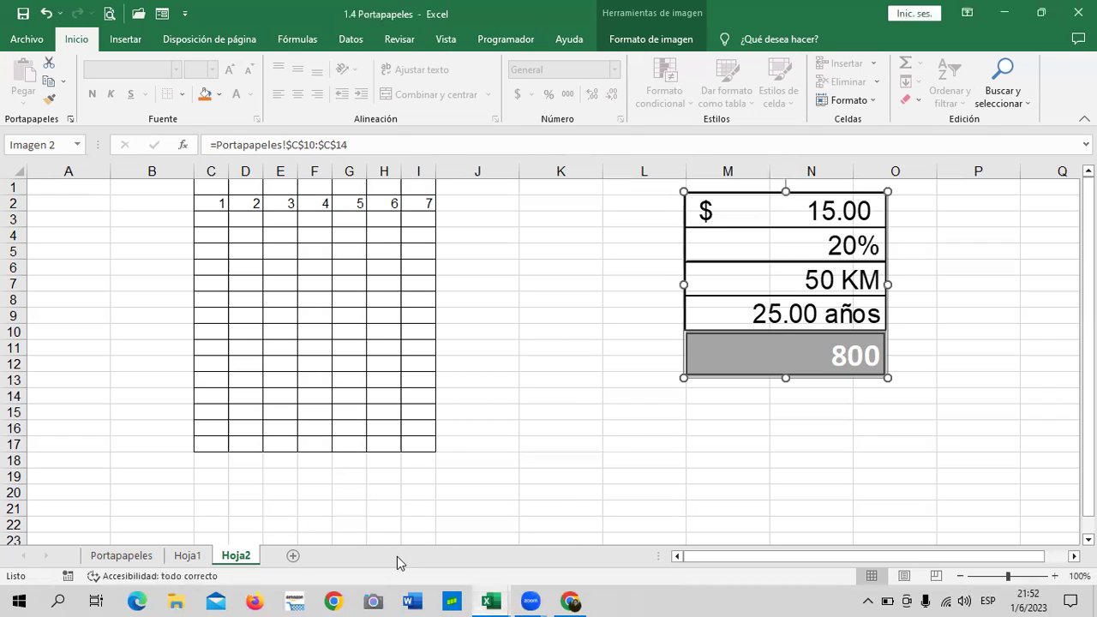
click(122, 555)
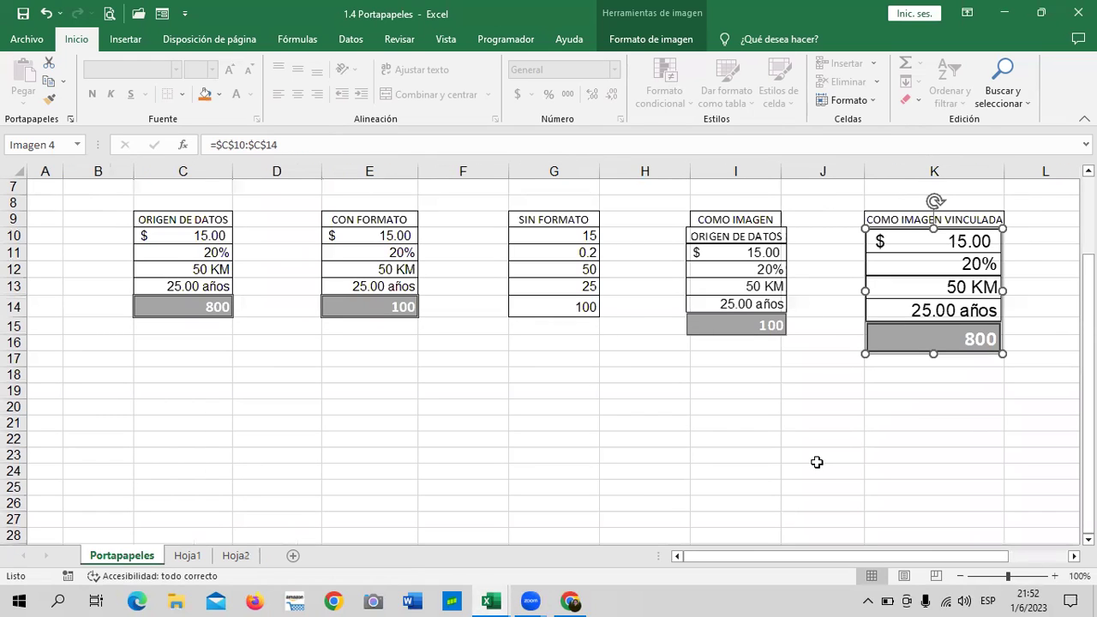
click(571, 421)
right_click(559, 390)
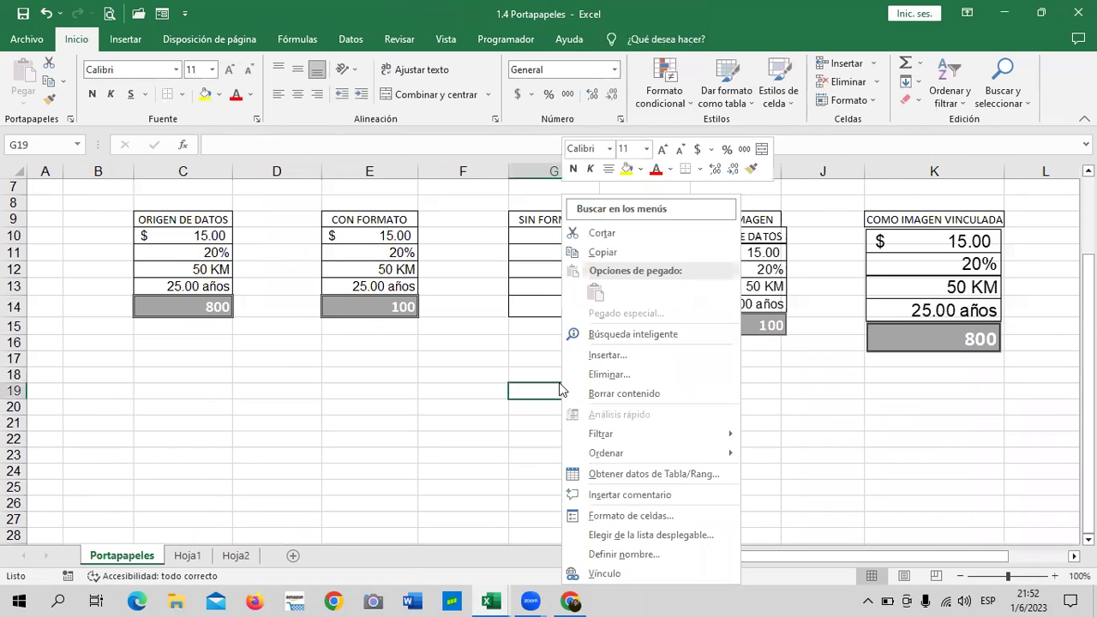
key(Escape)
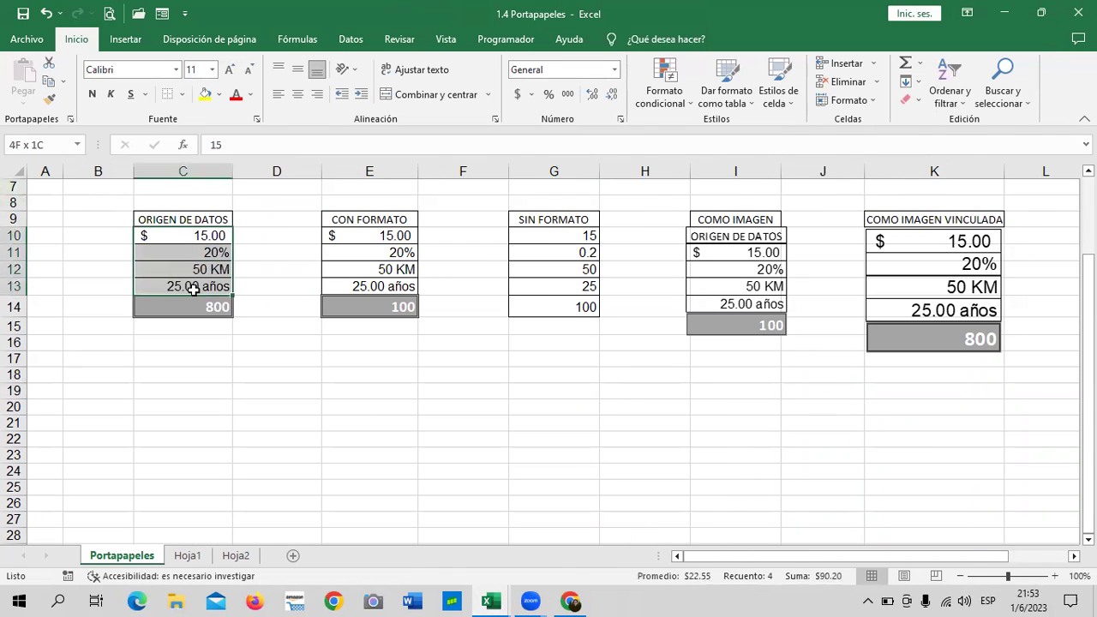
Copy the ORIGEN DE DATOS values in C10:C14
drag(192, 238, 191, 306)
scroll(236, 370, up, 2)
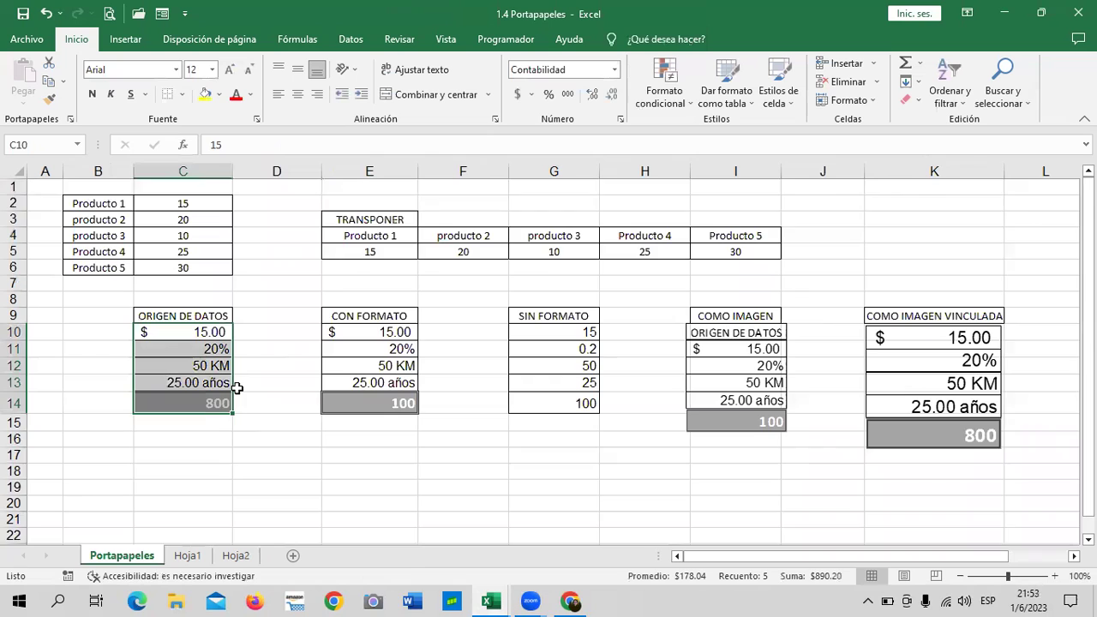
scroll(238, 377, down, 1)
click(262, 408)
drag(190, 282, 191, 355)
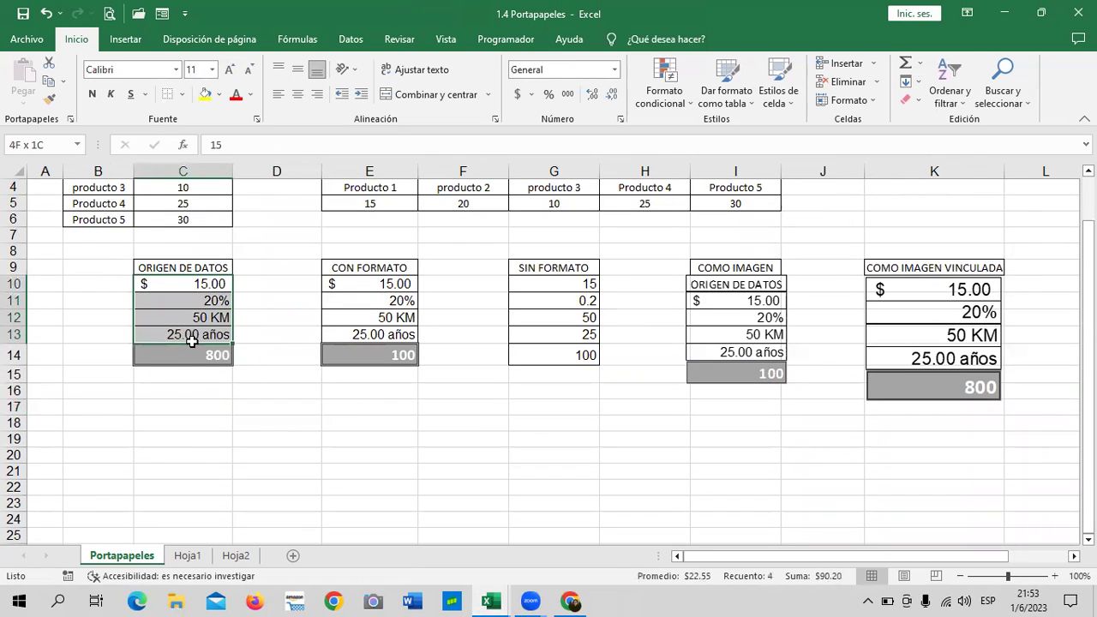
right_click(185, 292)
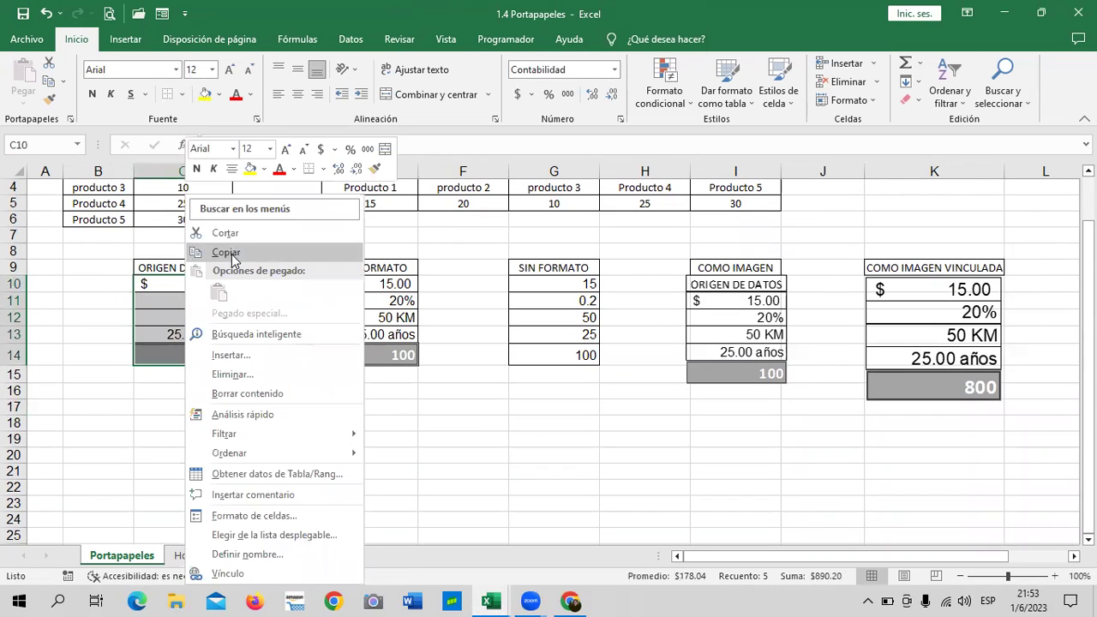
click(226, 252)
Preview the paste options at D19, then cancel without pasting
scroll(246, 374, down, 2)
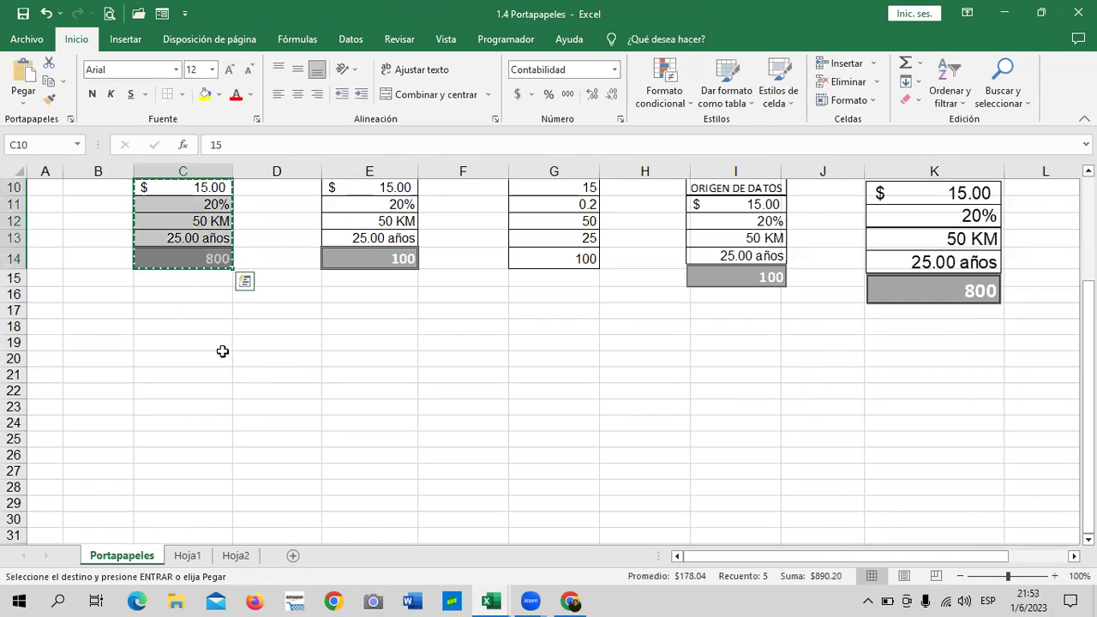
right_click(253, 343)
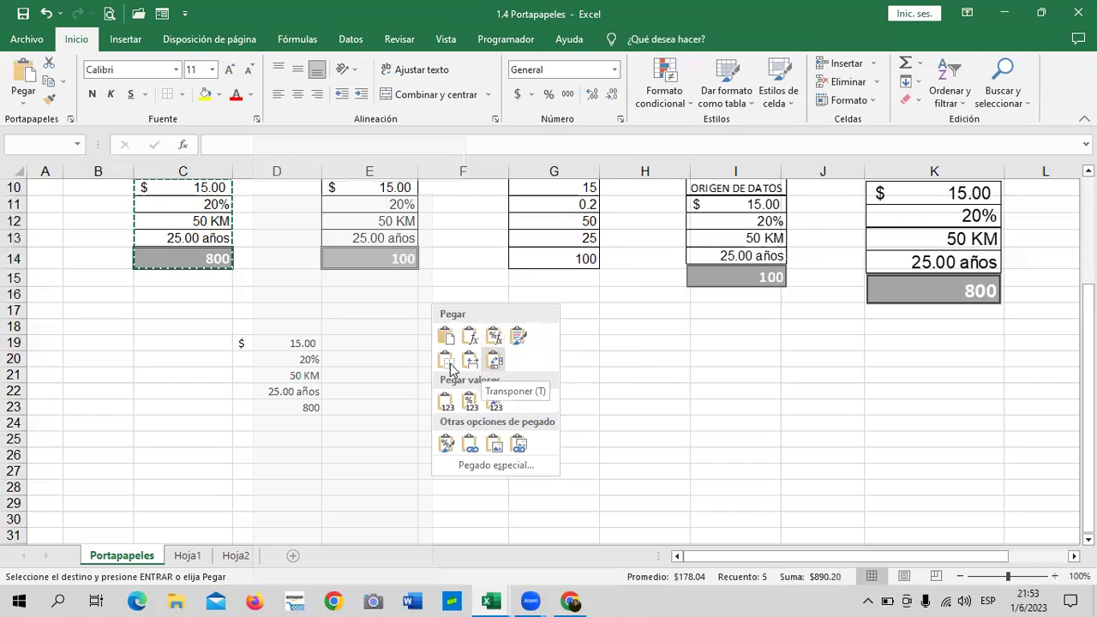
key(Escape)
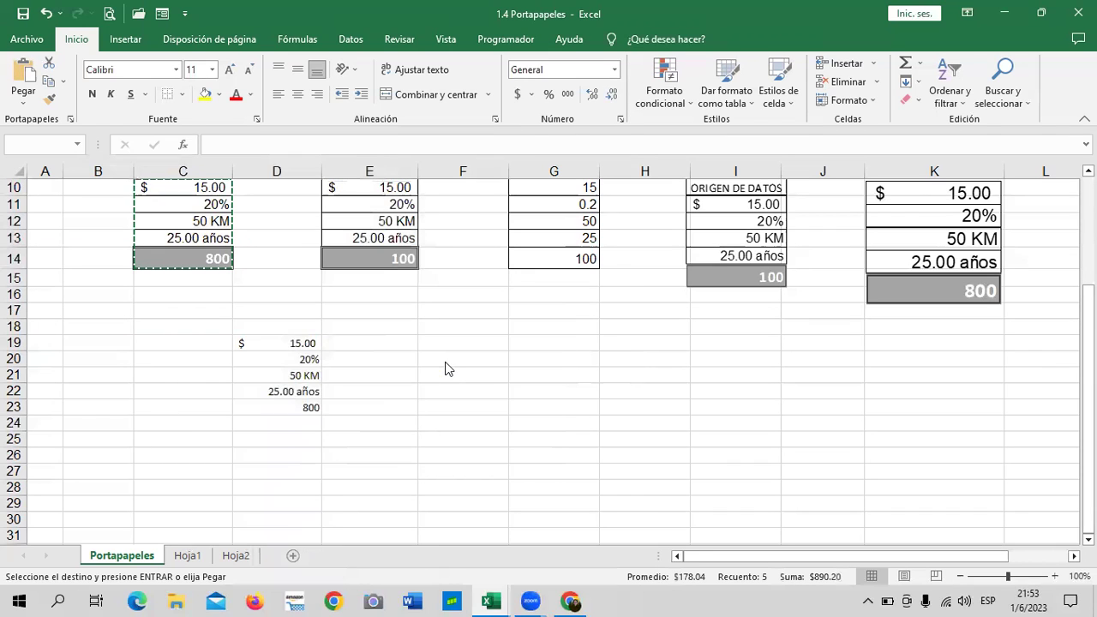
key(Escape)
click(439, 374)
Clear the selection of the TRANSPONER table on the Portapapeles sheet
scroll(420, 381, up, 2)
scroll(412, 377, up, 1)
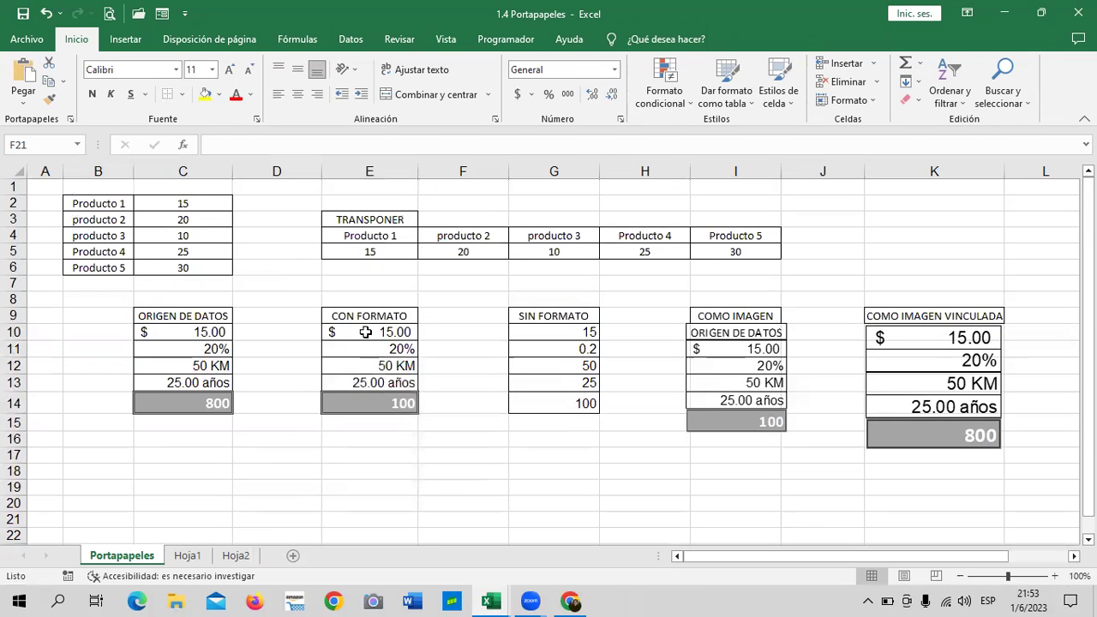
drag(350, 219, 729, 249)
click(826, 234)
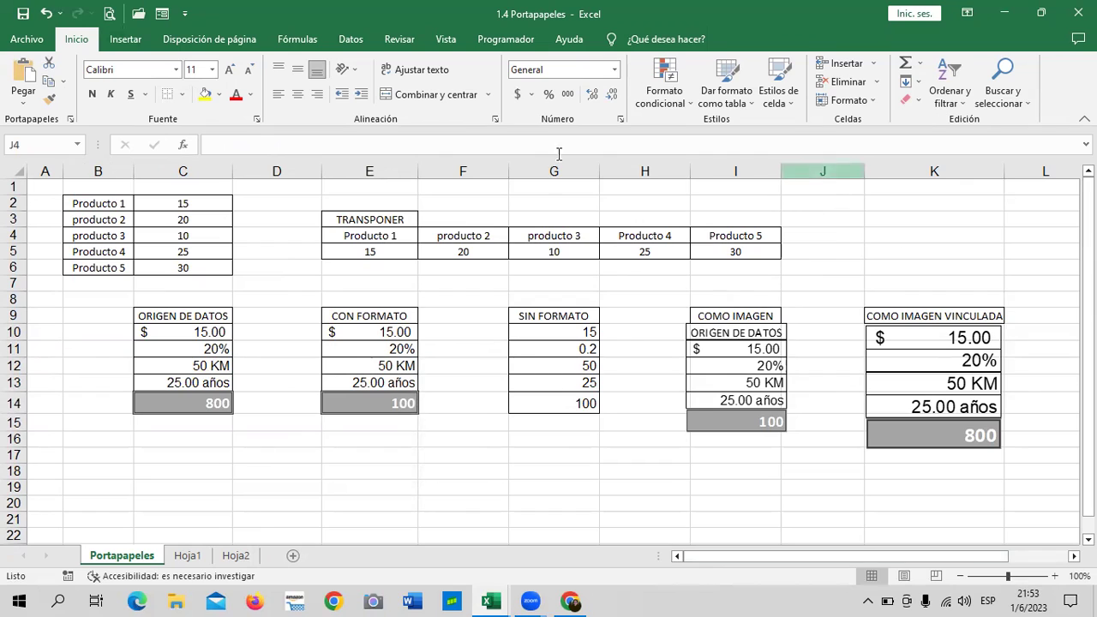
click(633, 331)
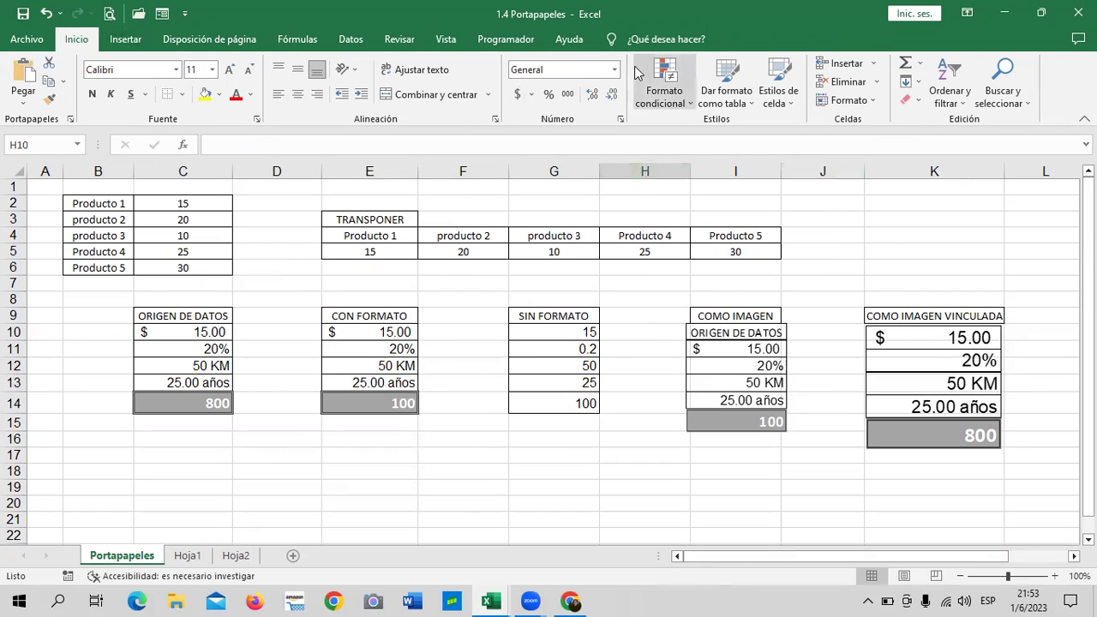
click(446, 458)
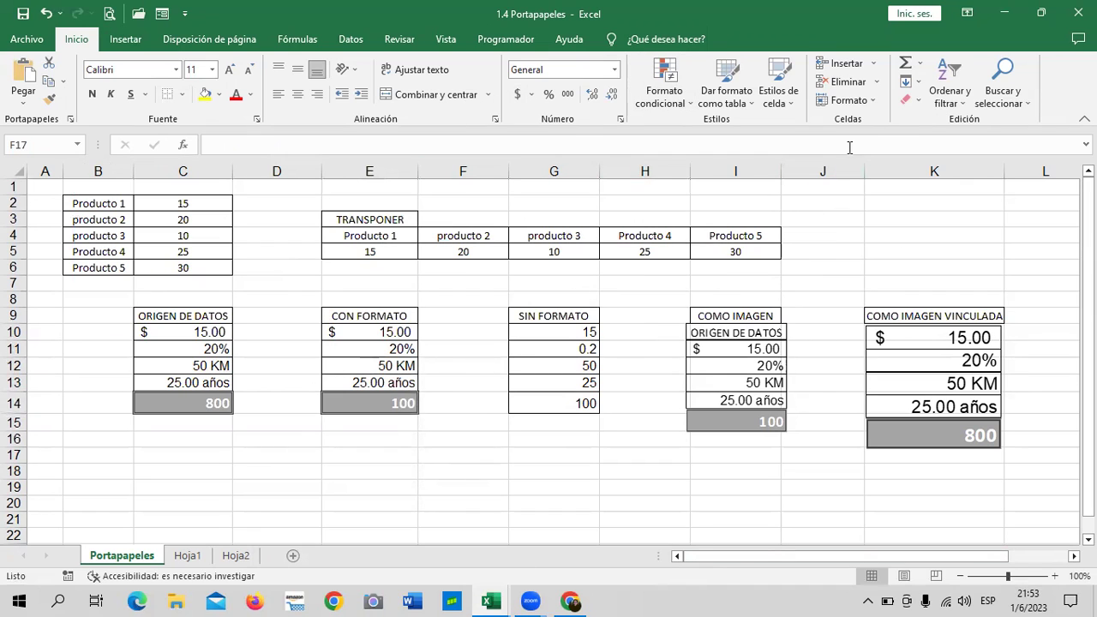
Copy Hoja2's numbered grid C1:I17 and add a new blank sheet
click(192, 557)
click(234, 558)
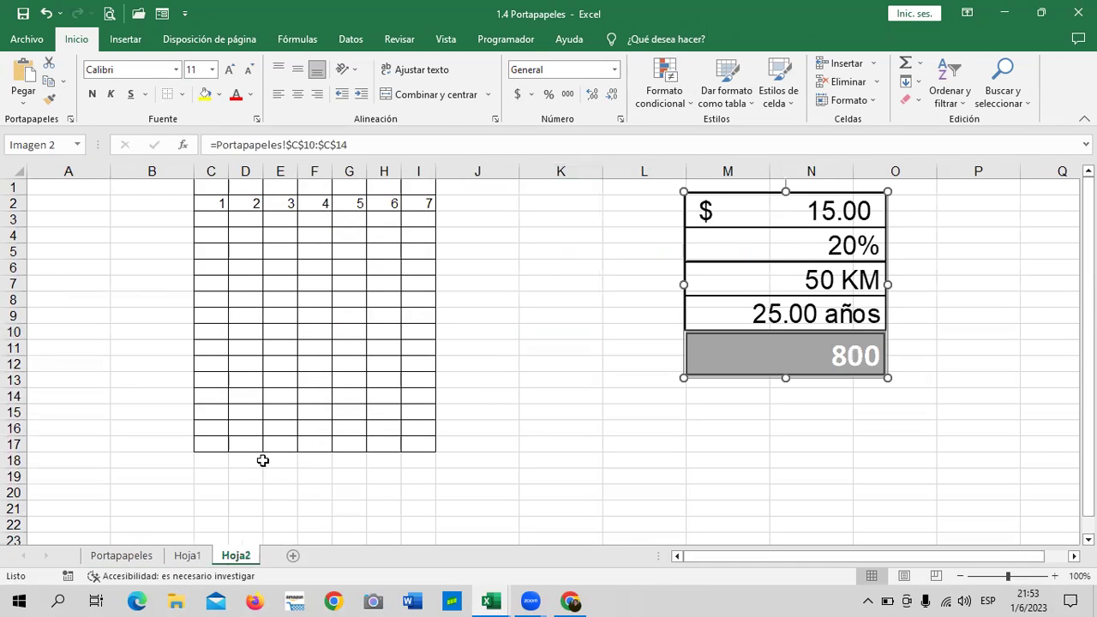
click(499, 315)
scroll(457, 378, down, 2)
scroll(441, 386, up, 2)
drag(205, 191, 421, 443)
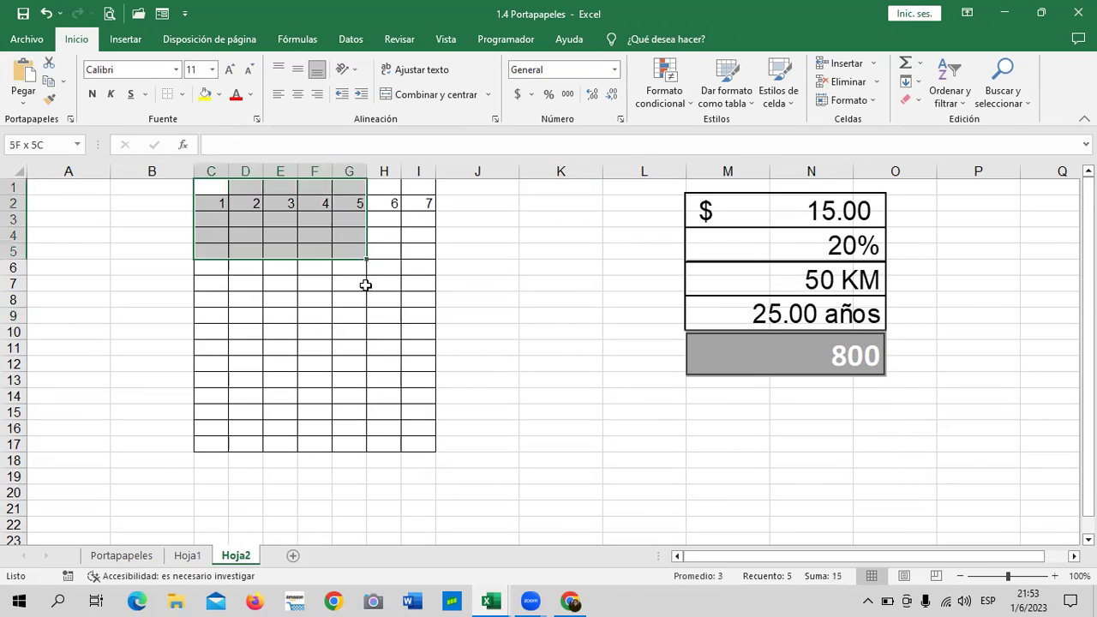
right_click(334, 238)
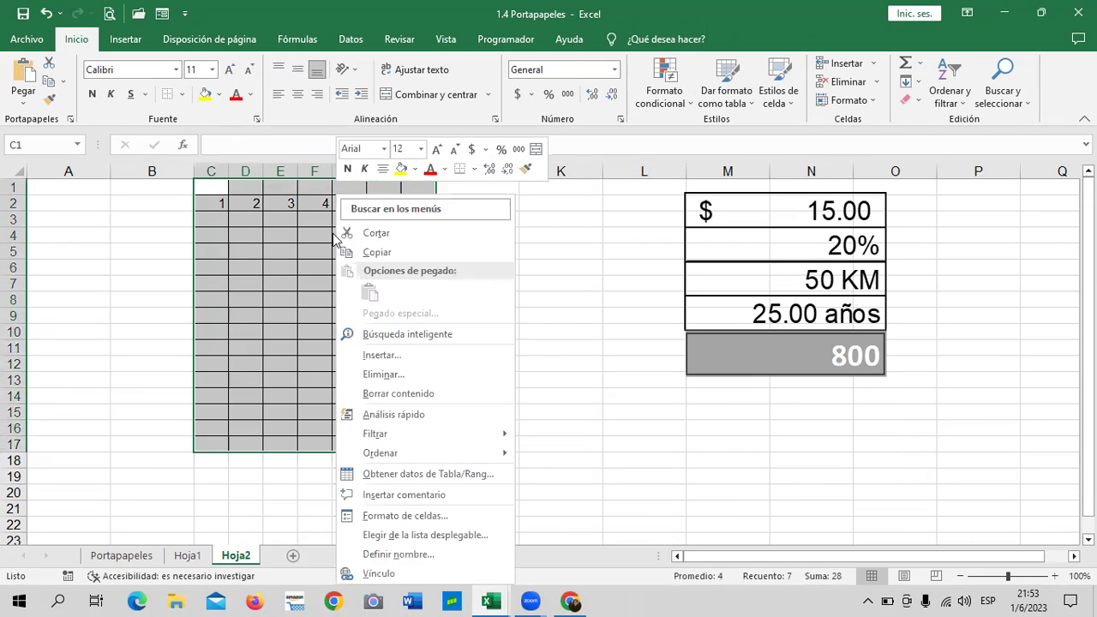
click(387, 252)
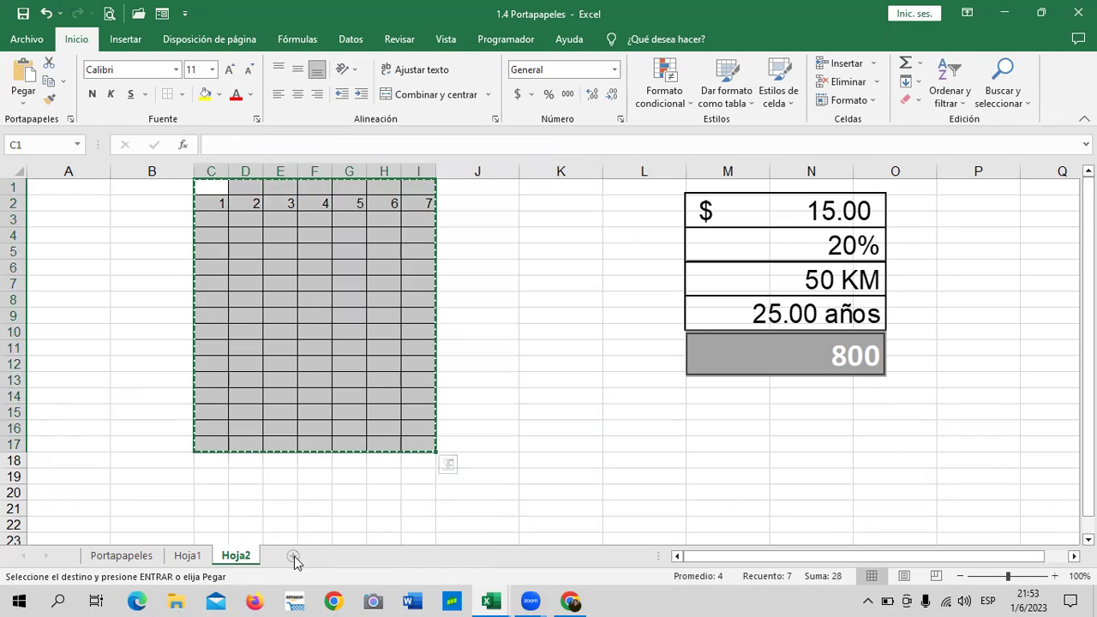
click(292, 557)
Preview paste options at Hoja3 C1 and recheck the source grid on Hoja2
right_click(233, 187)
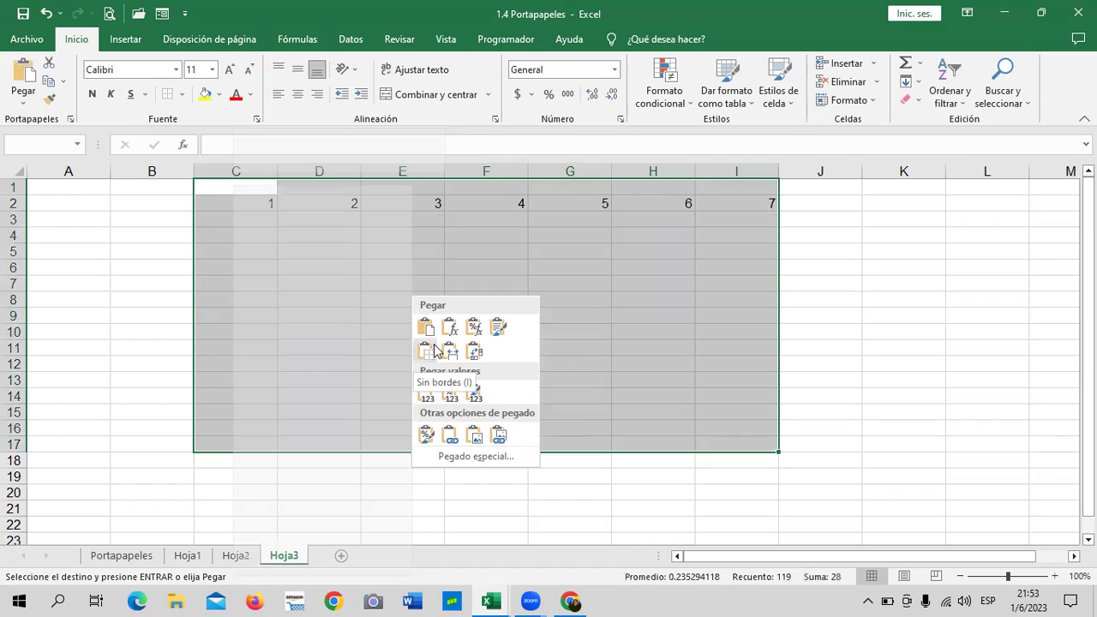
key(Escape)
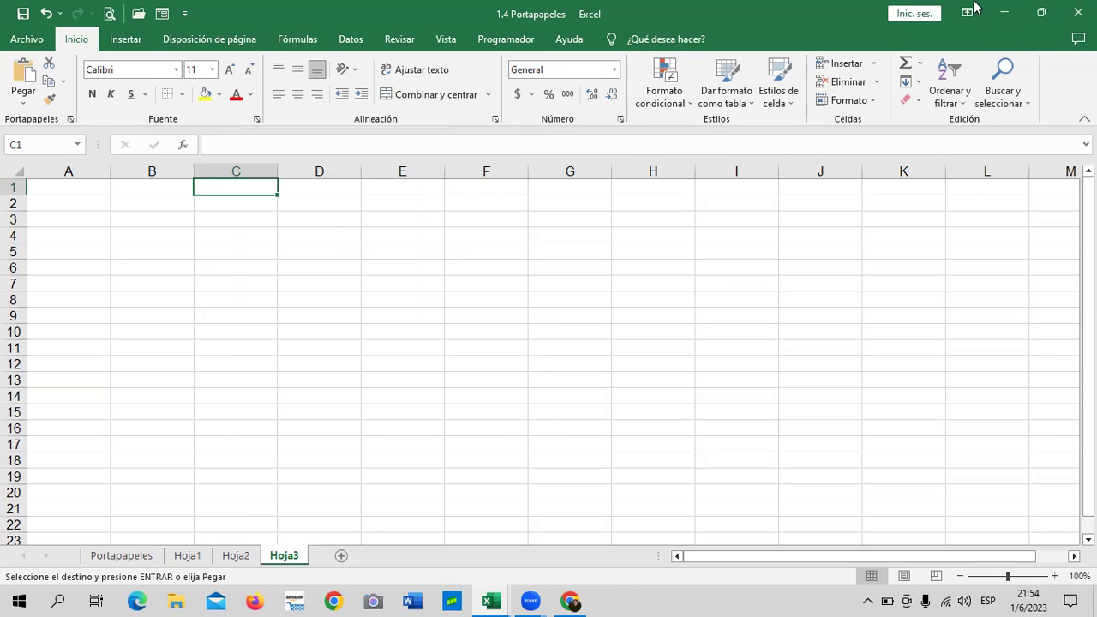
click(235, 556)
click(284, 556)
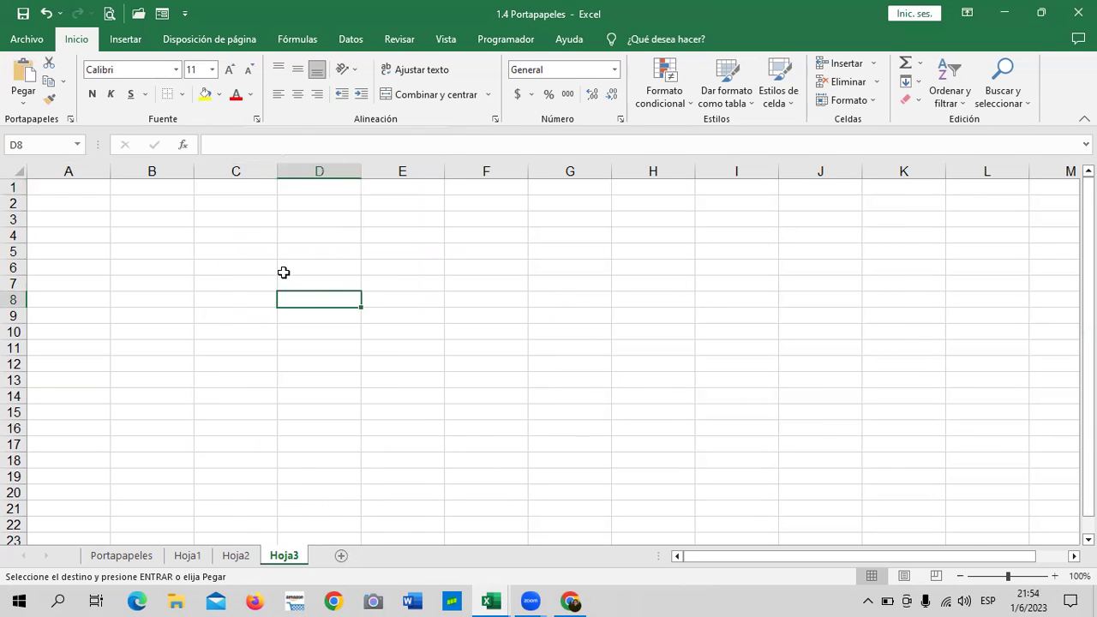
Paste the grid at C1 keeping source column widths, then try another paste type
right_click(223, 188)
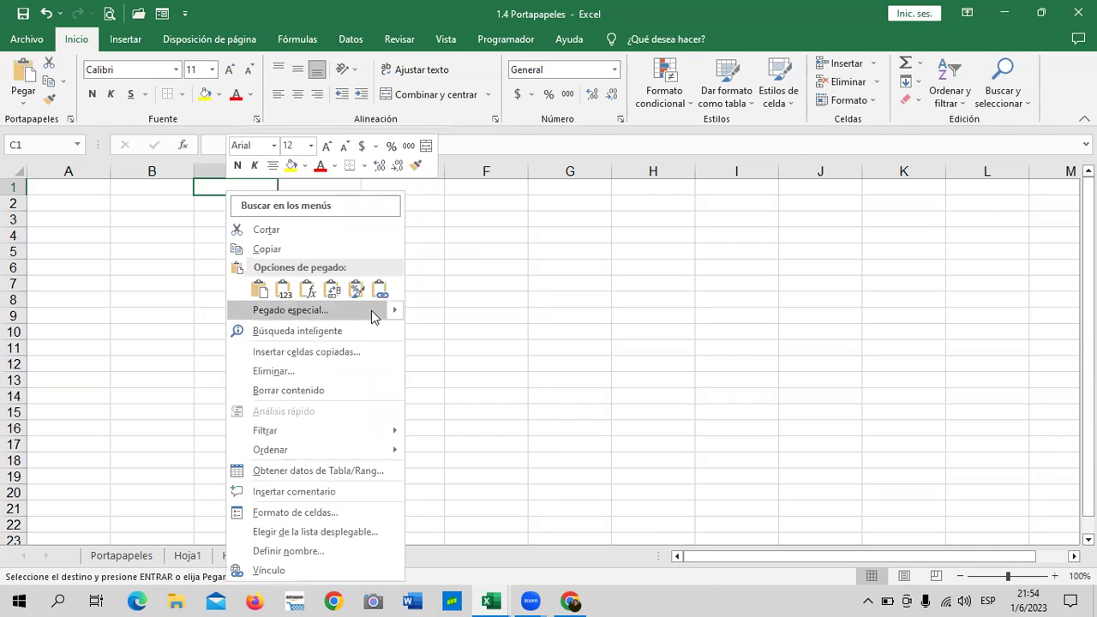
mouse_move(317, 310)
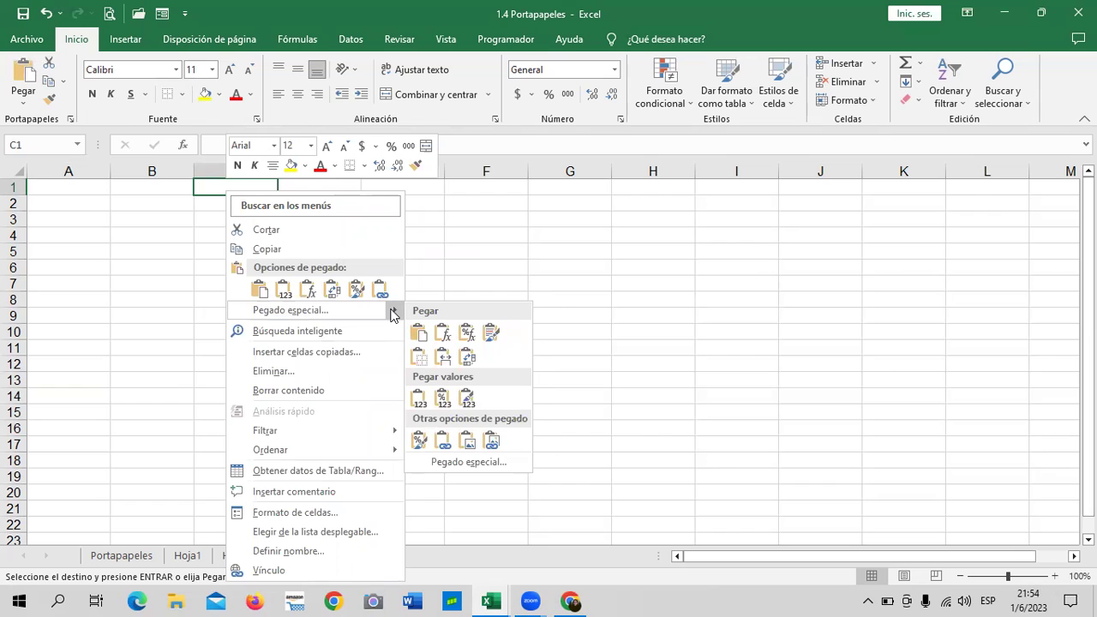
click(444, 359)
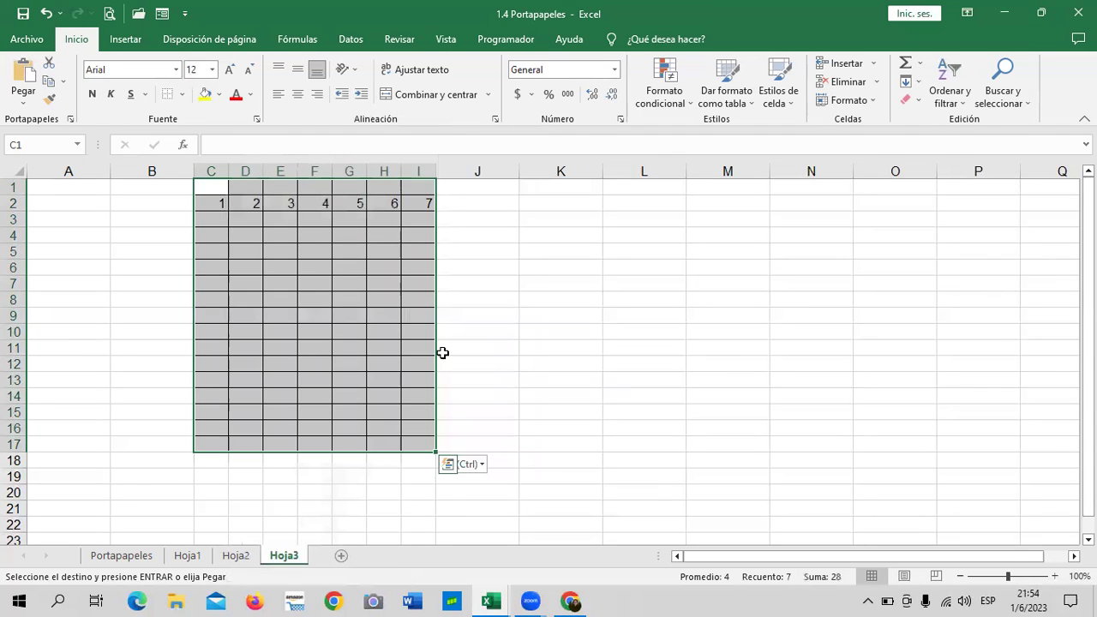
right_click(213, 185)
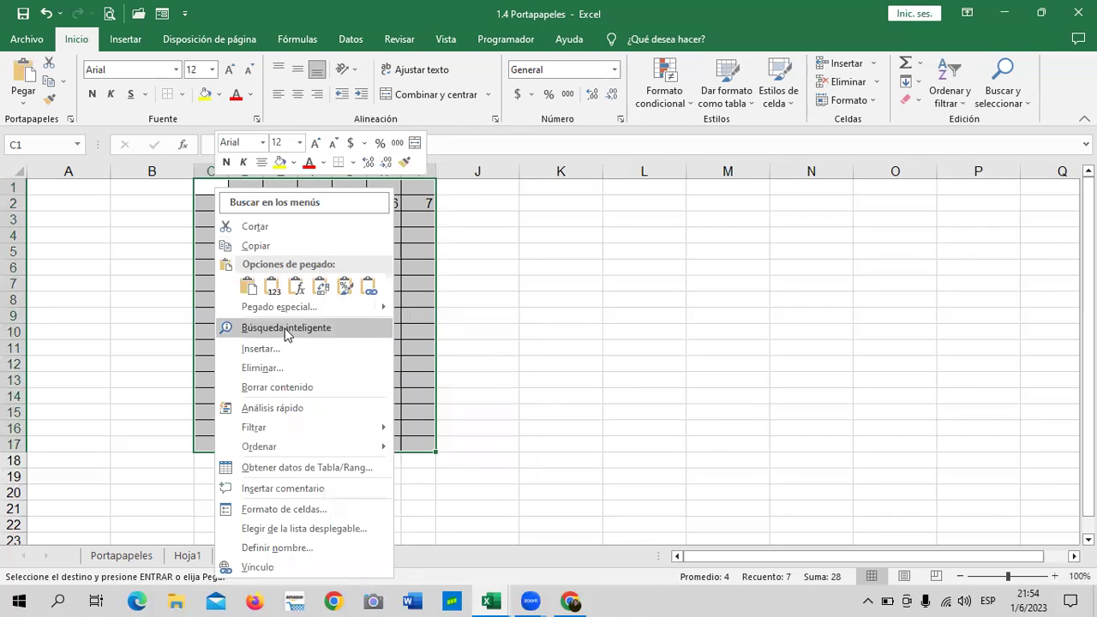
mouse_move(360, 307)
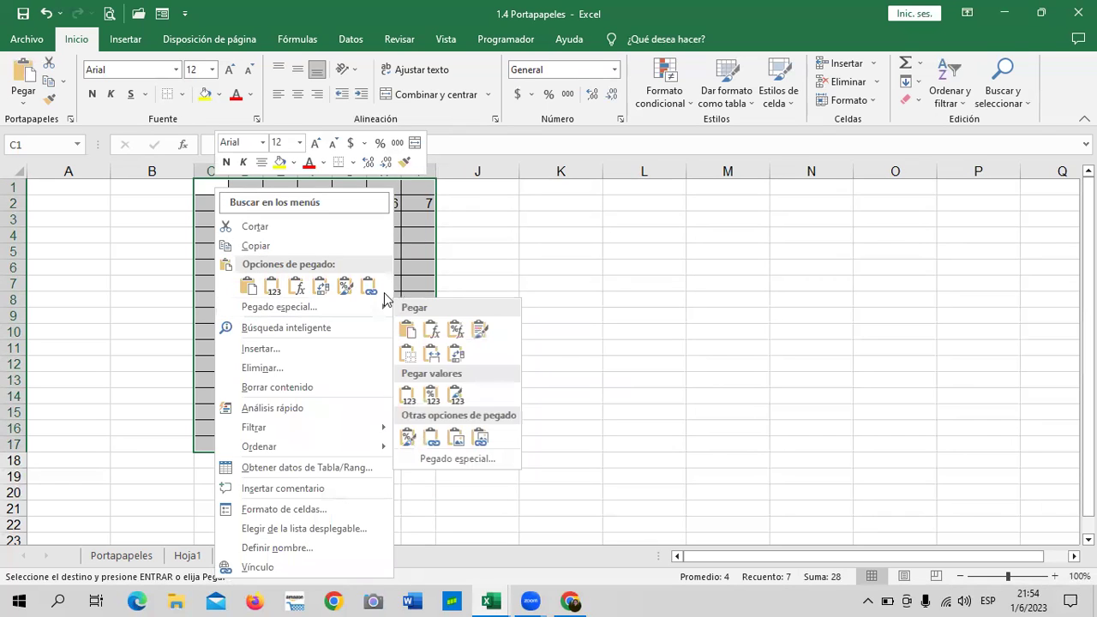
click(408, 356)
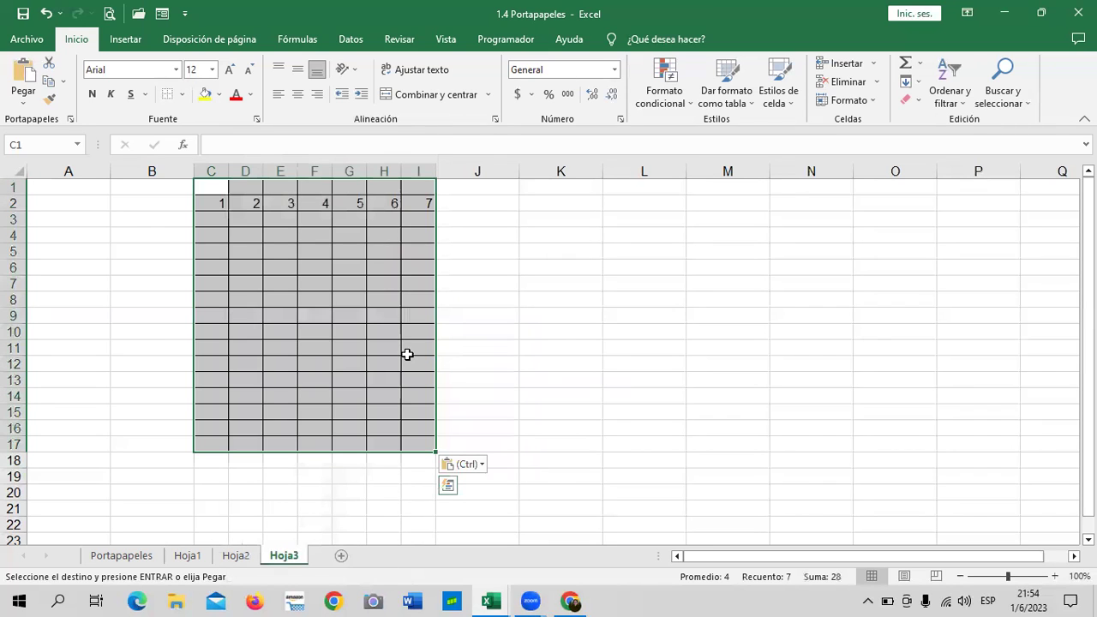
click(484, 279)
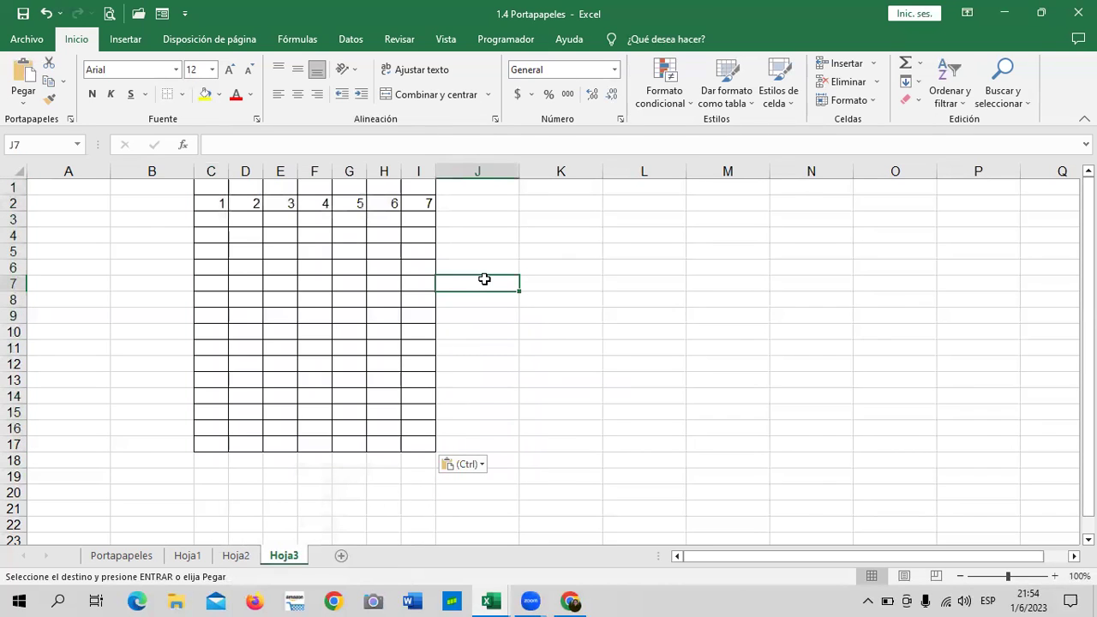
Undo the pastes, leaving Hoja3 blank
click(47, 14)
click(47, 13)
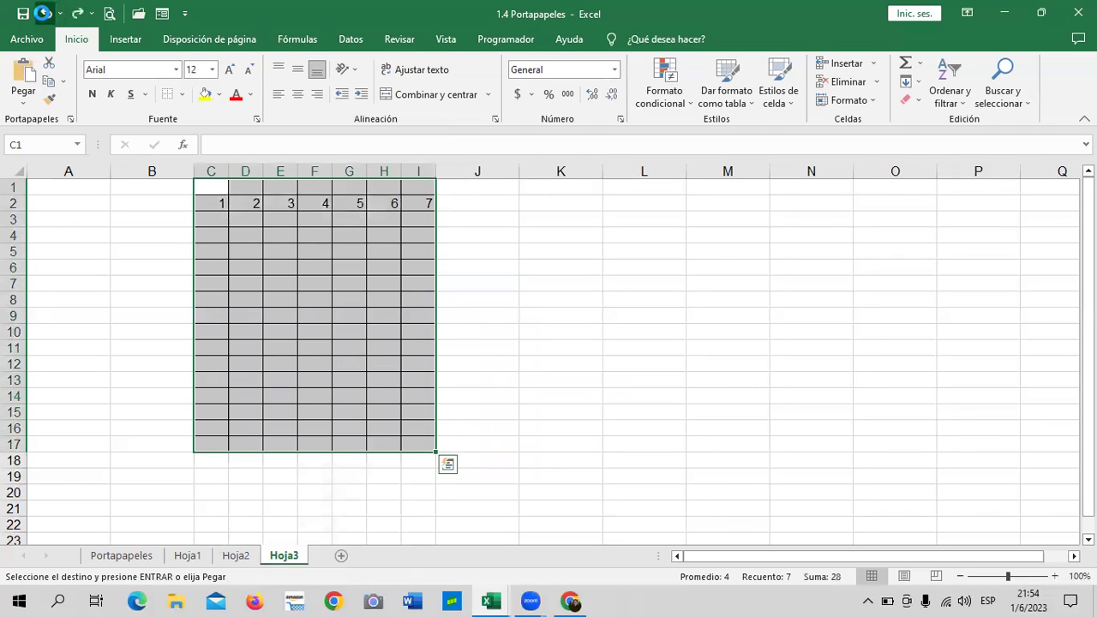
key(ctrl+z)
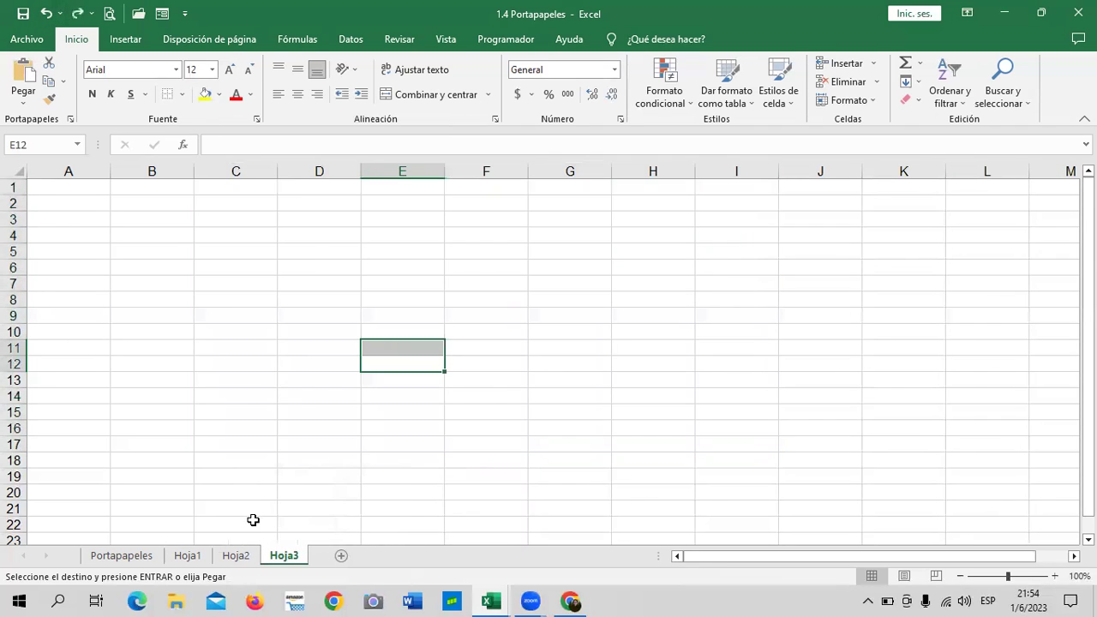
Paste the numbered table at Hoja3 C1 without borders, then keeping source column widths
click(236, 556)
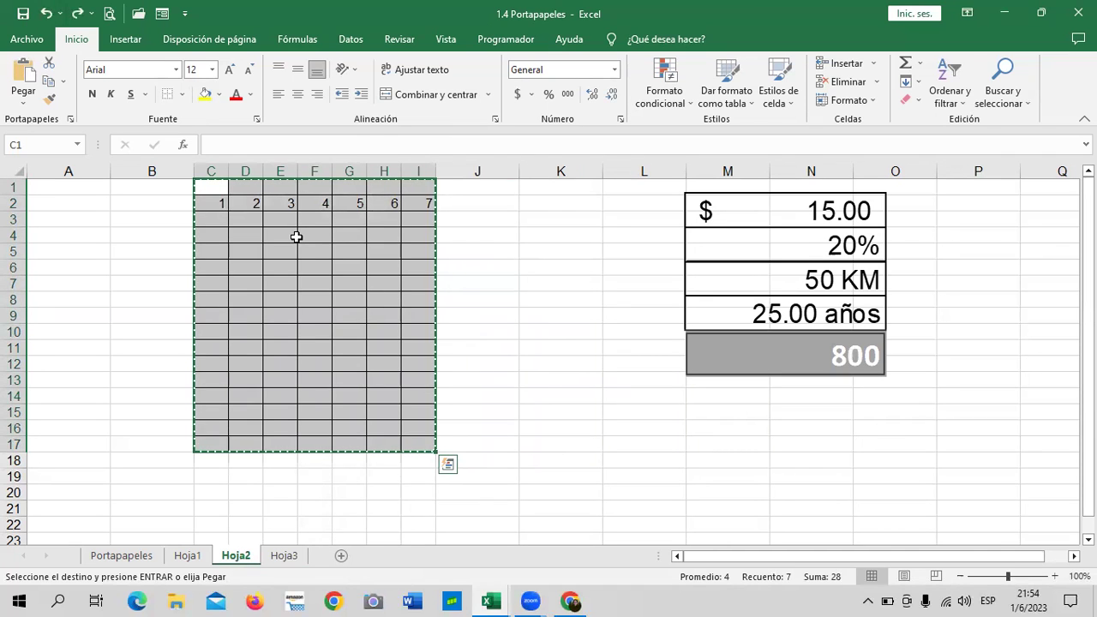
click(283, 557)
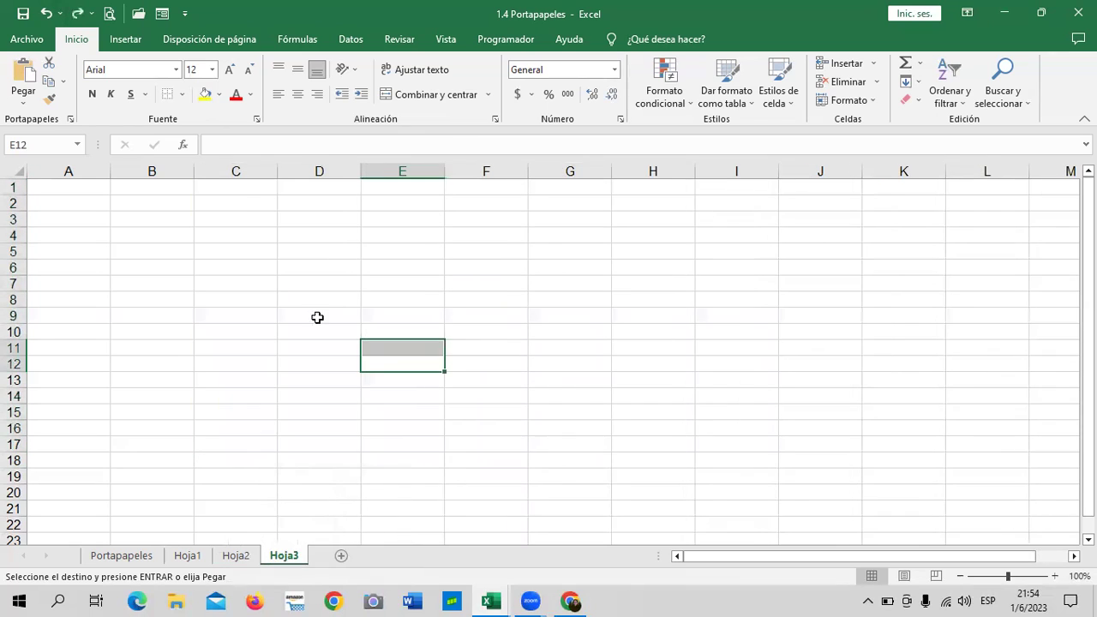
right_click(240, 194)
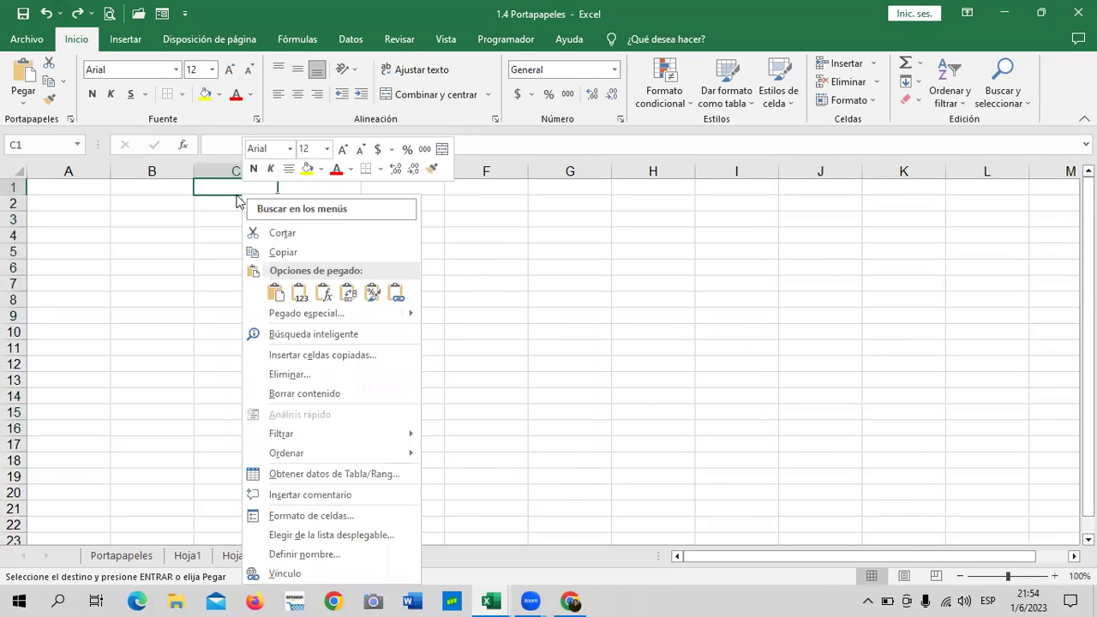
mouse_move(410, 313)
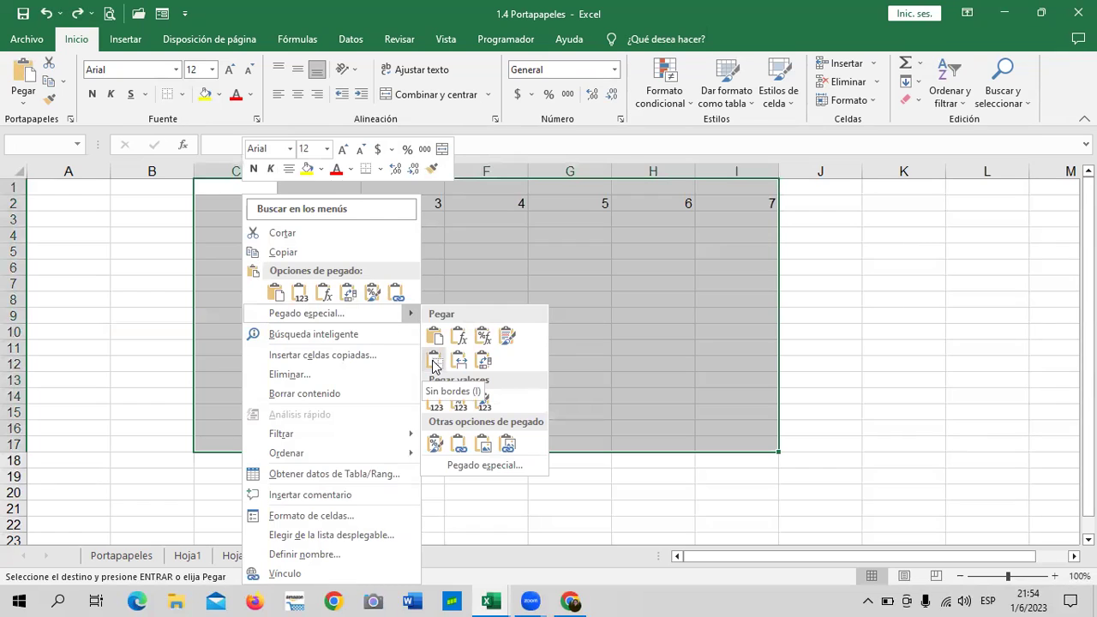
click(434, 365)
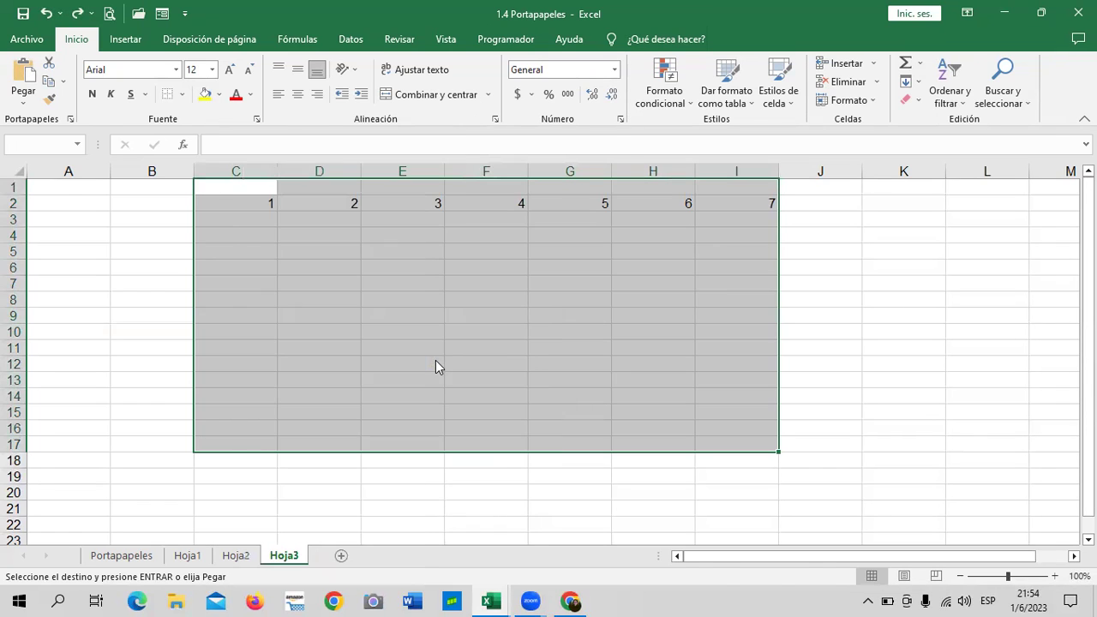
right_click(240, 188)
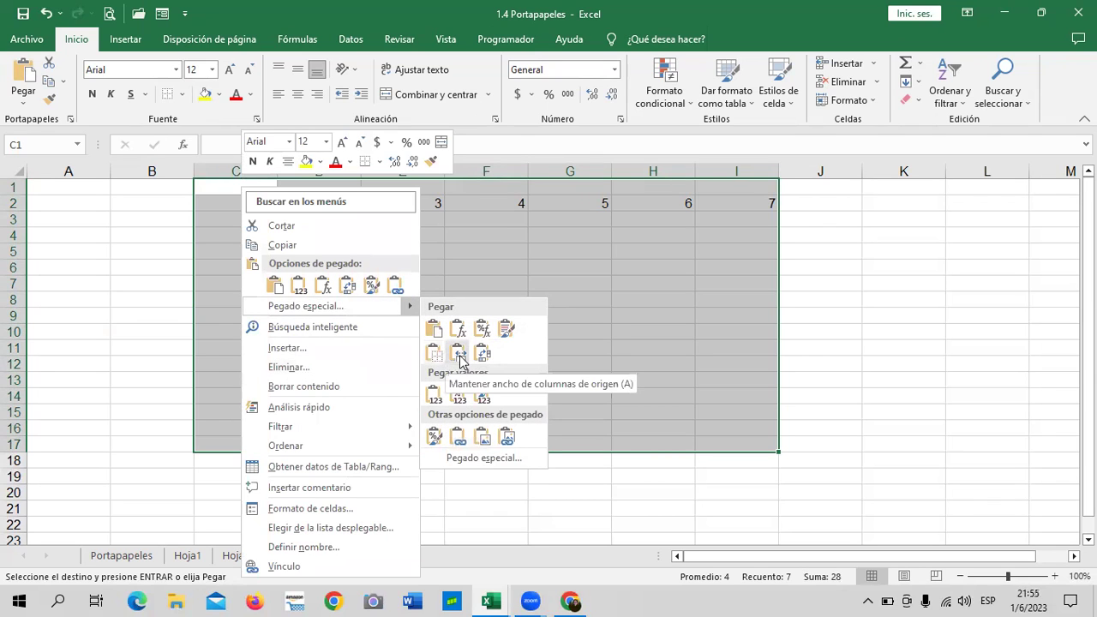
click(459, 359)
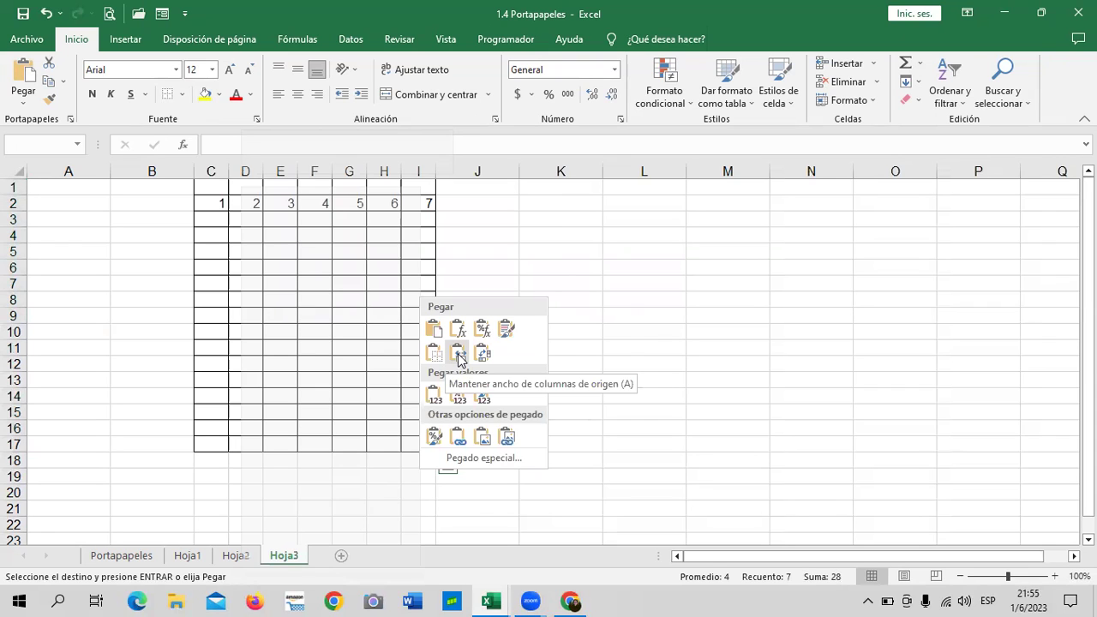
click(565, 310)
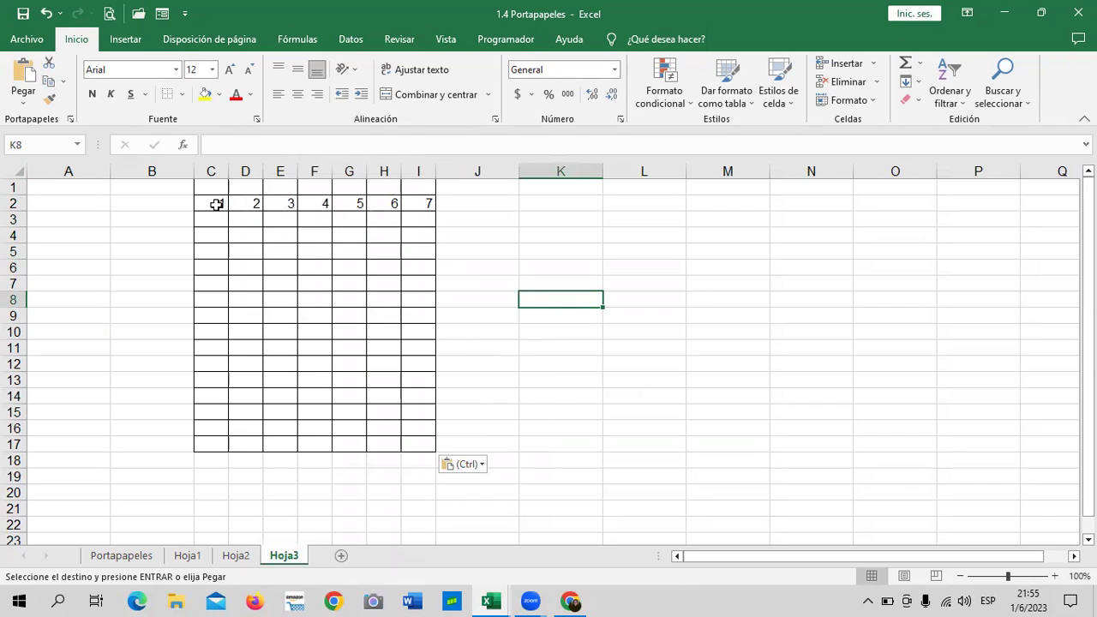
Copy the table C1:I17 and paste it at K1 without borders
scroll(366, 290, down, 2)
scroll(365, 290, up, 2)
drag(218, 186, 426, 444)
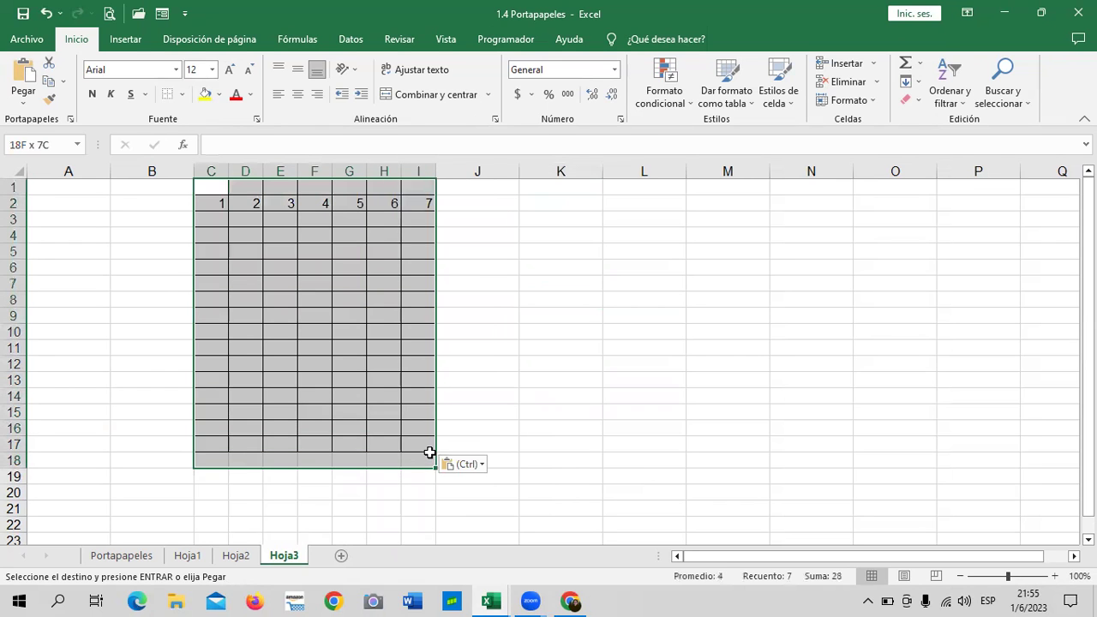
right_click(319, 283)
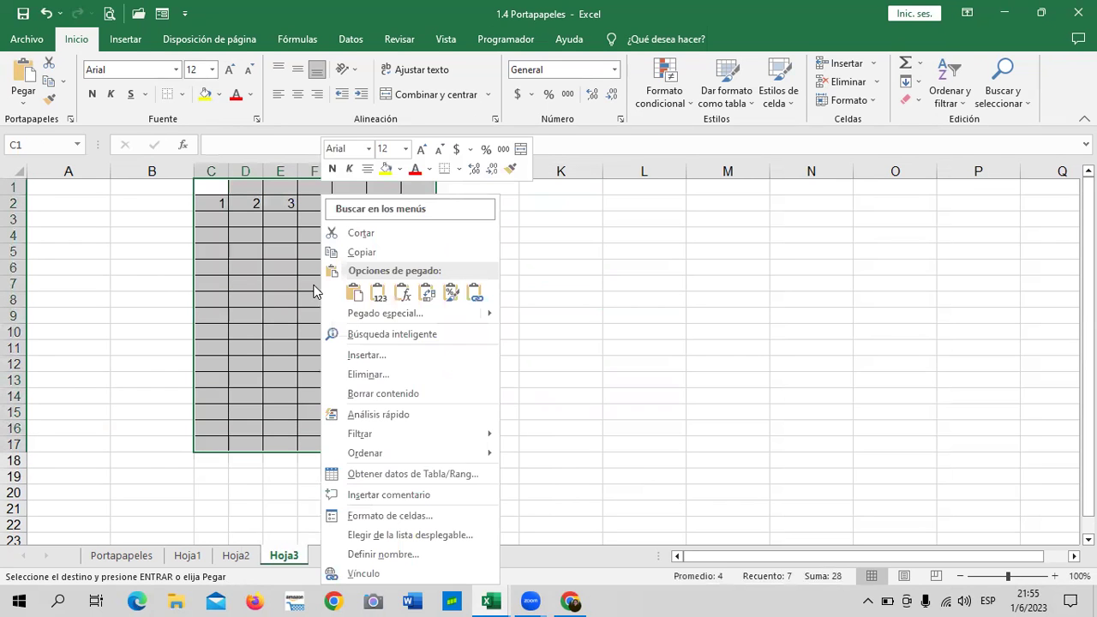
click(383, 254)
click(582, 192)
right_click(583, 192)
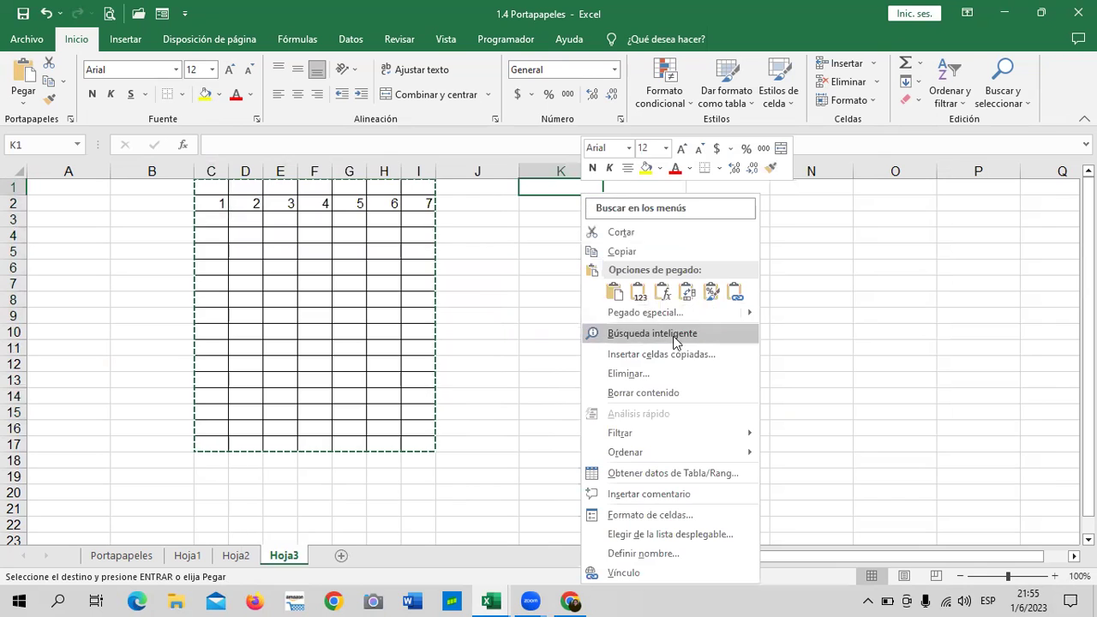
mouse_move(646, 312)
click(774, 359)
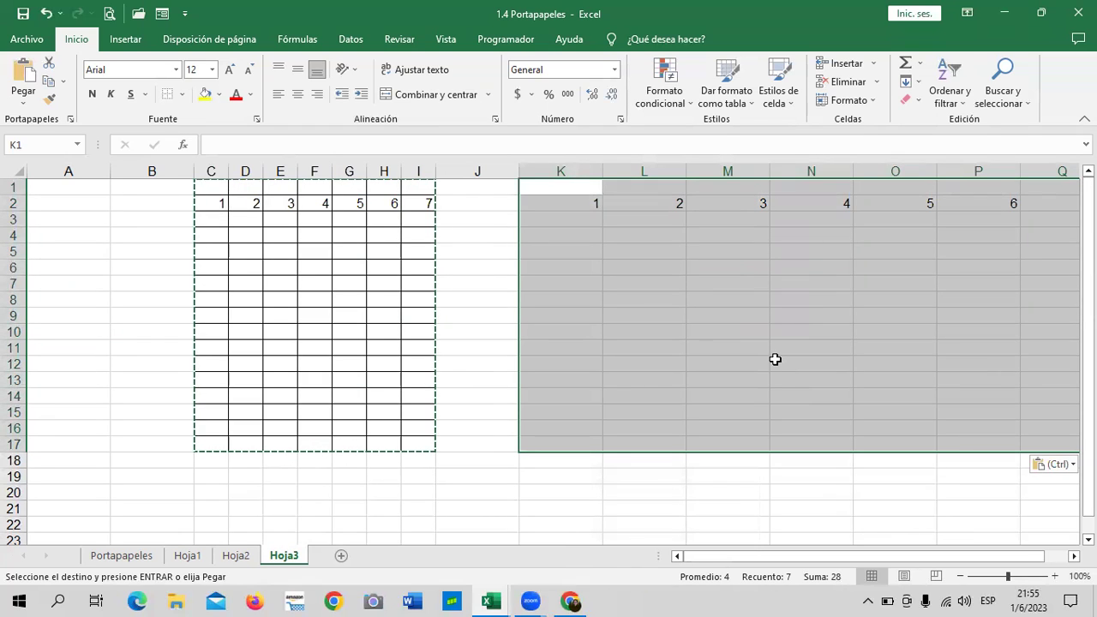
key(Escape)
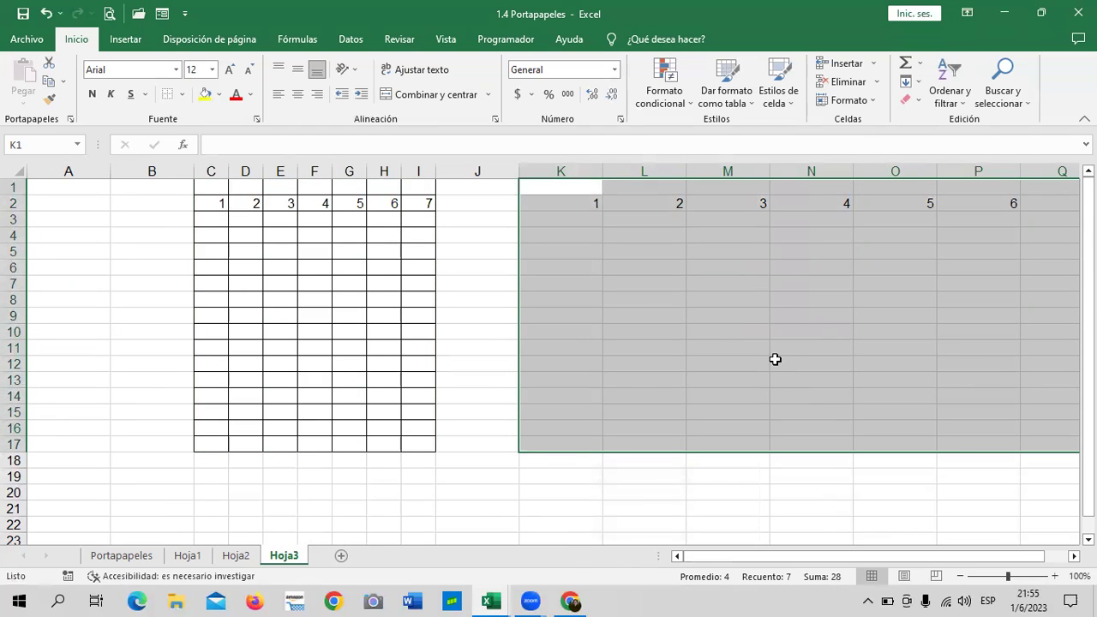
Check the borderless K1 copy, then select product list B2:C6 on the Portapapeles sheet
click(618, 504)
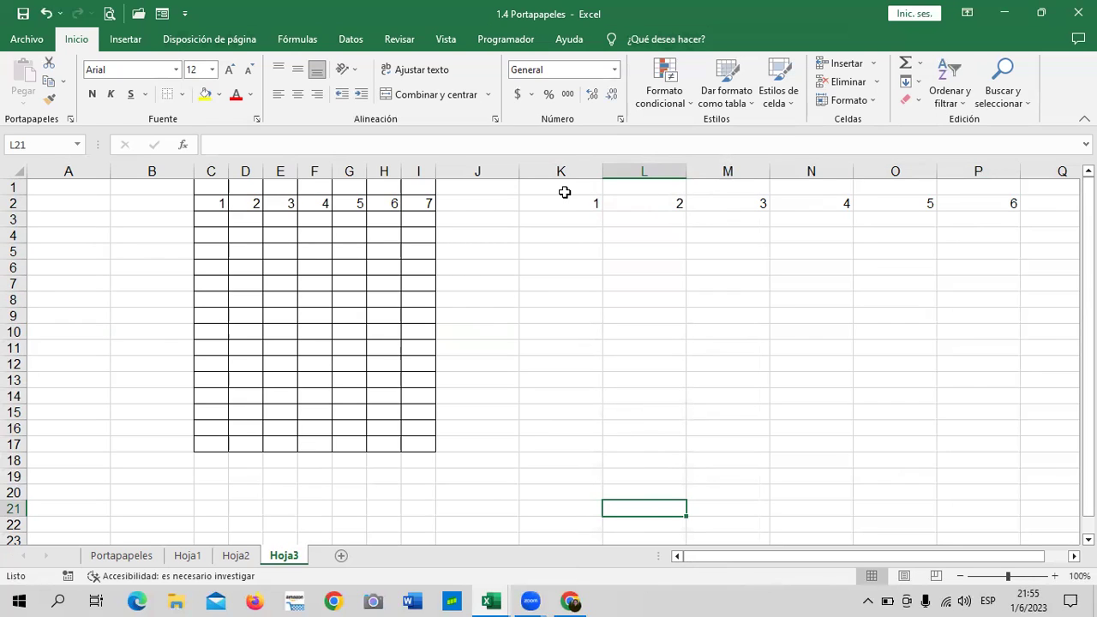
click(561, 263)
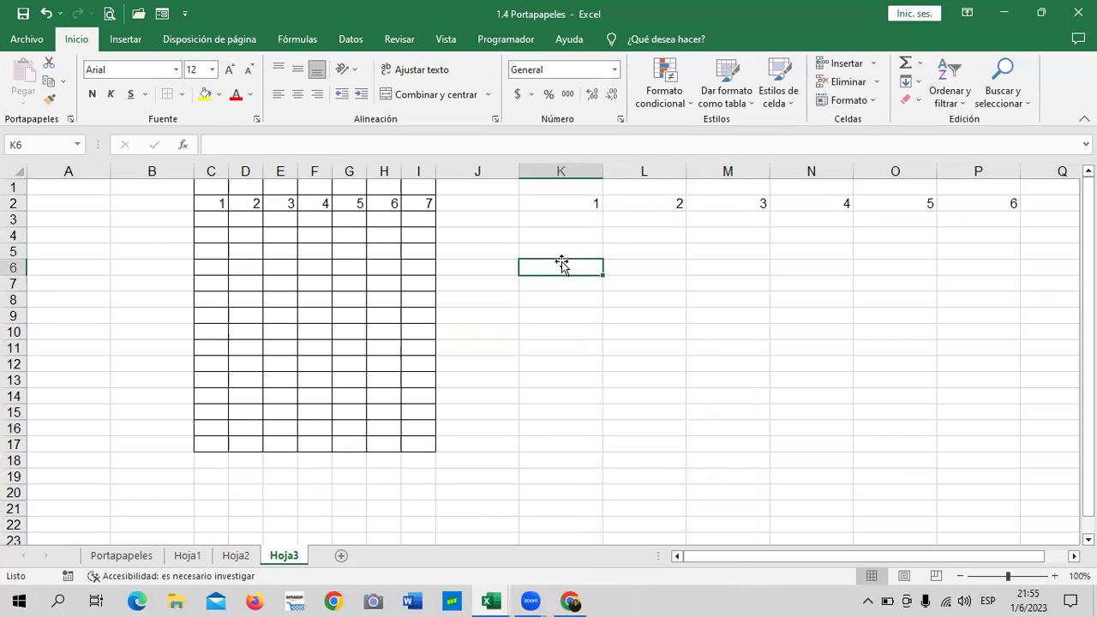
mouse_move(578, 204)
mouse_down()
mouse_move(995, 401)
mouse_move(996, 432)
mouse_move(988, 426)
mouse_up()
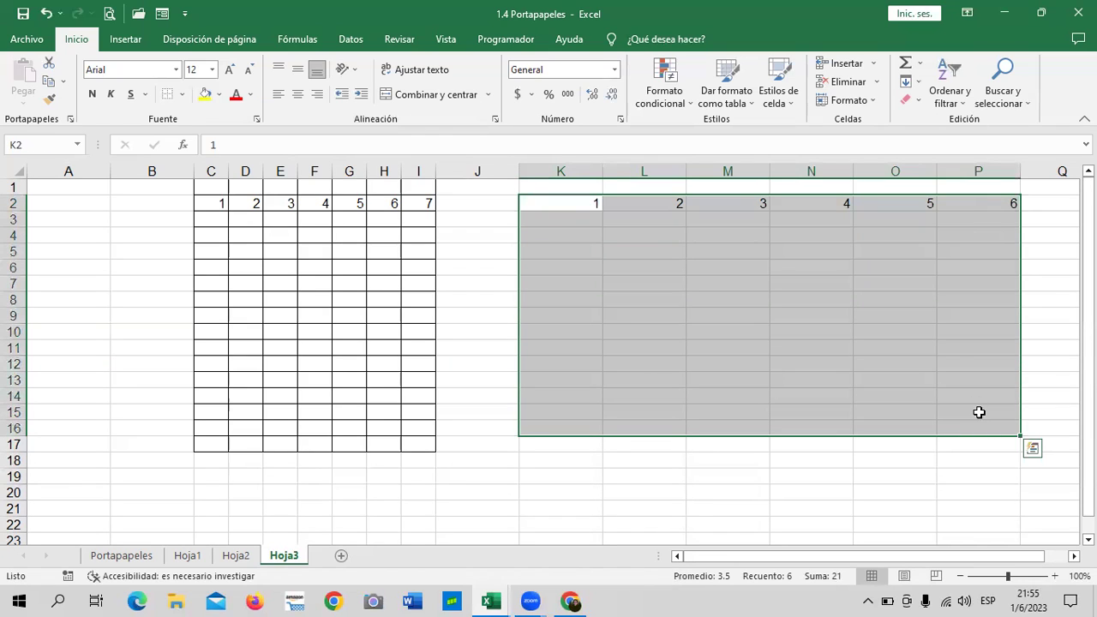
click(644, 495)
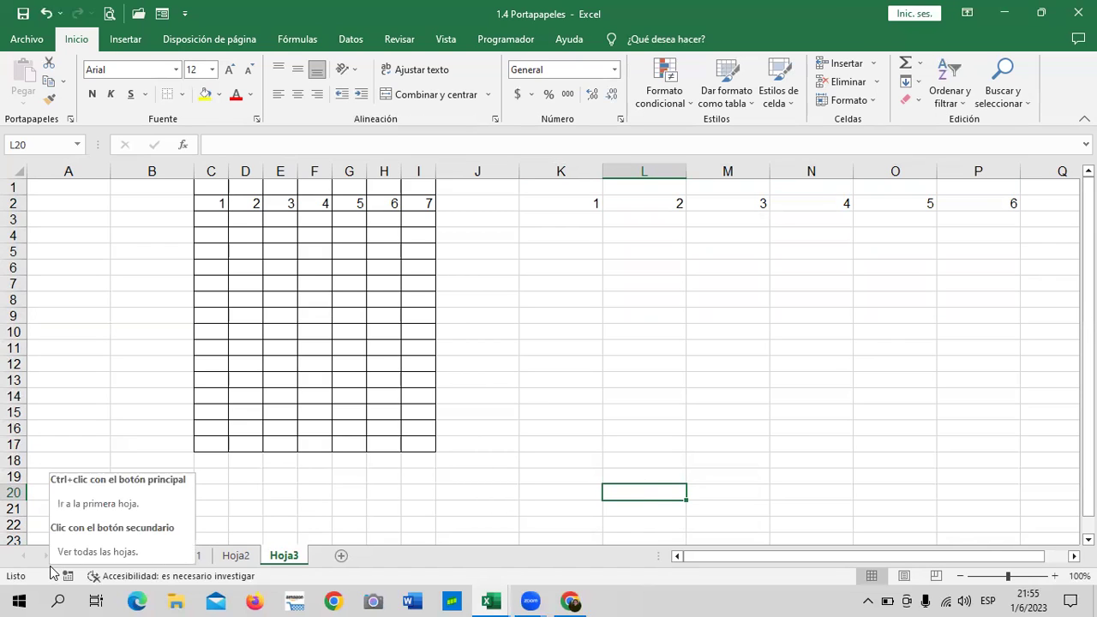
click(418, 495)
click(135, 557)
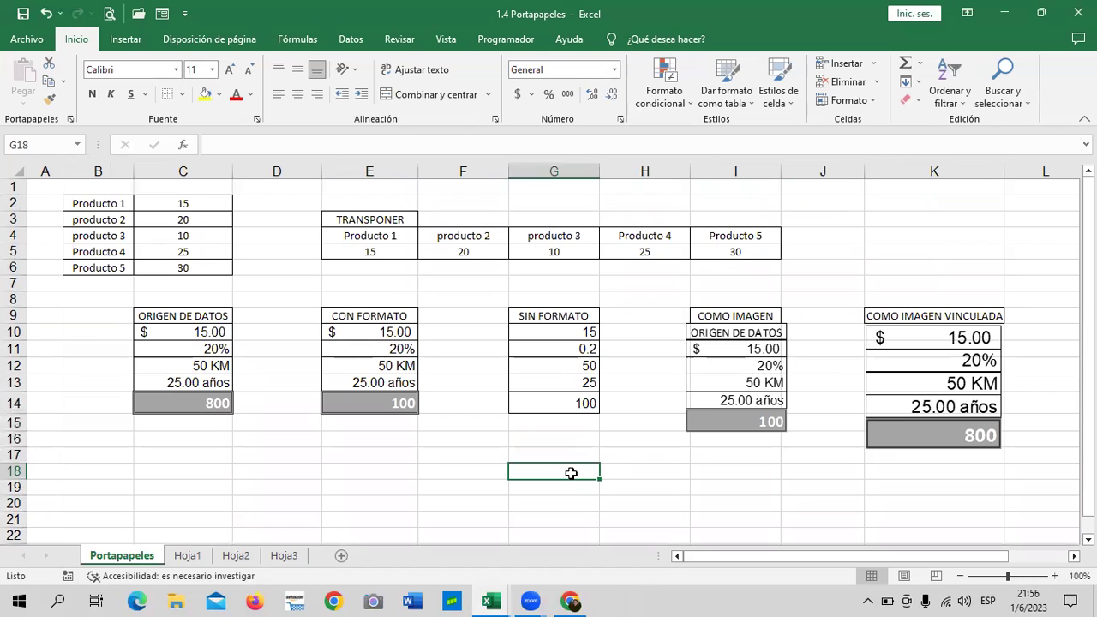
drag(124, 203, 195, 270)
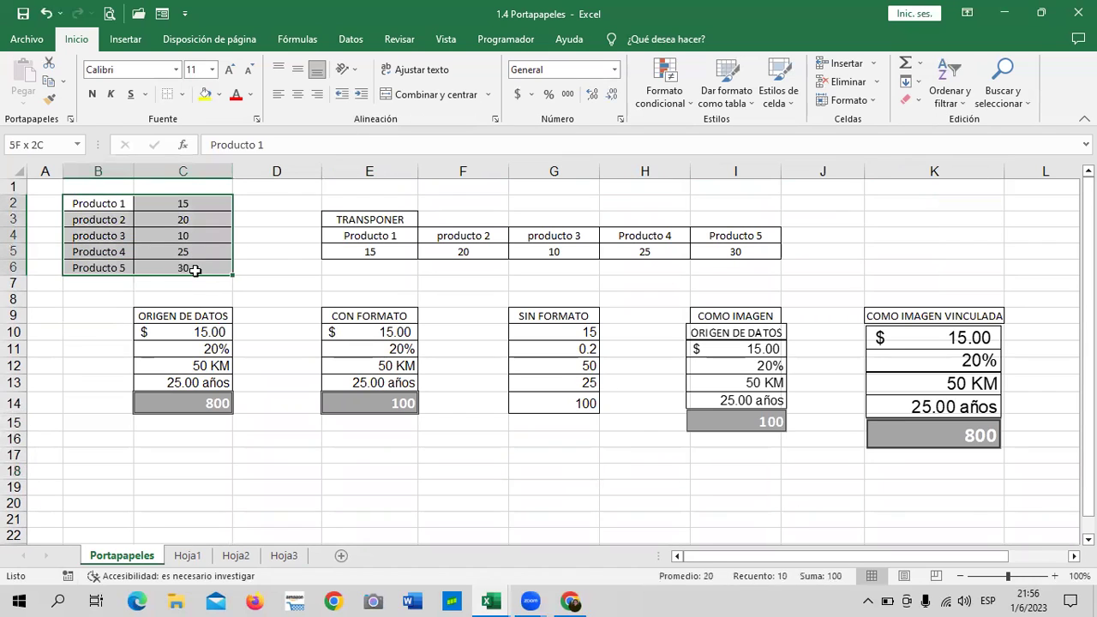
Copy the product list and paste it as values at Hoja3 K8
right_click(187, 221)
click(228, 252)
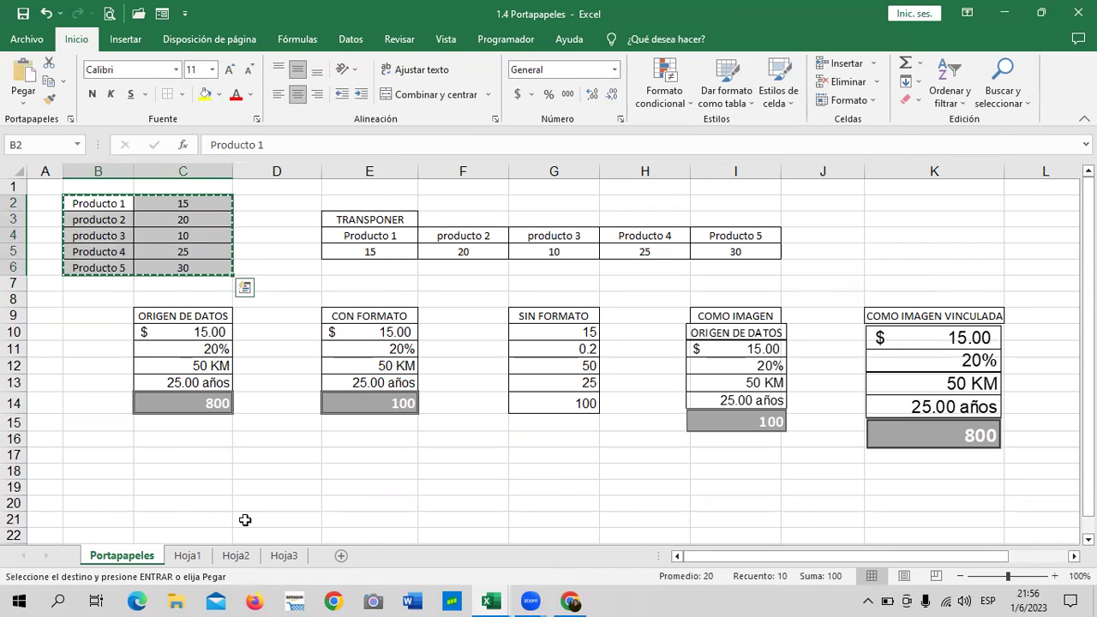
click(286, 555)
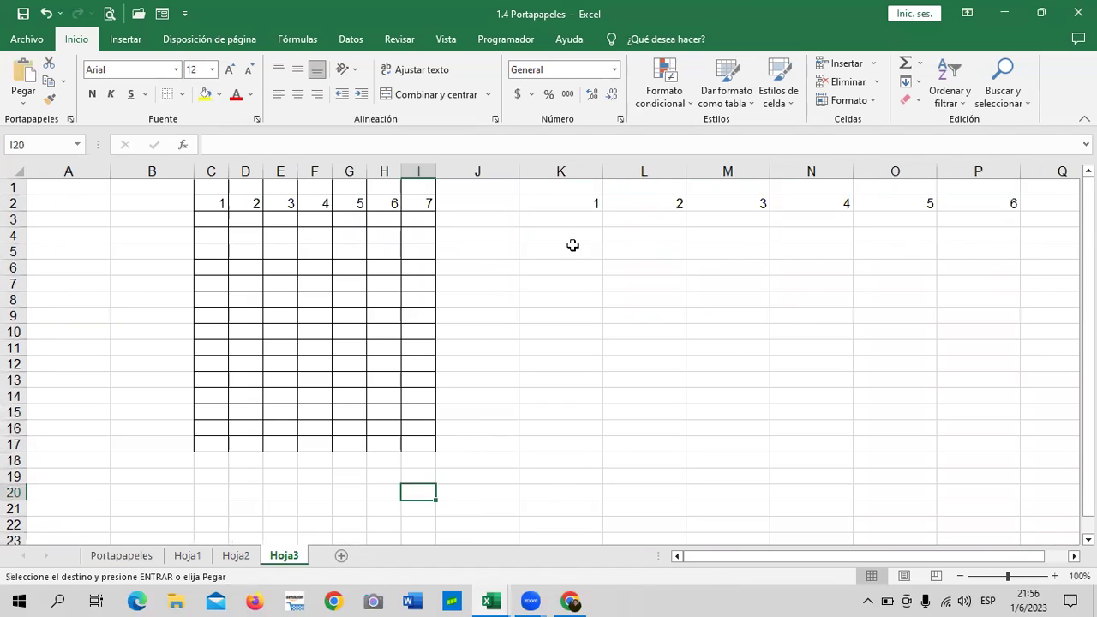
right_click(566, 301)
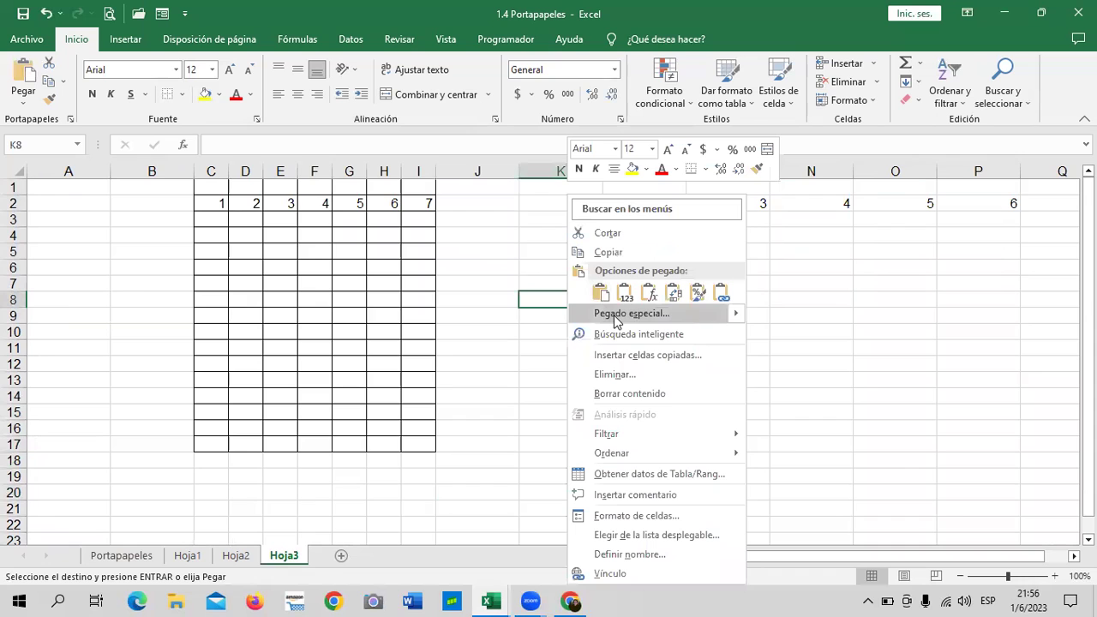
mouse_move(632, 313)
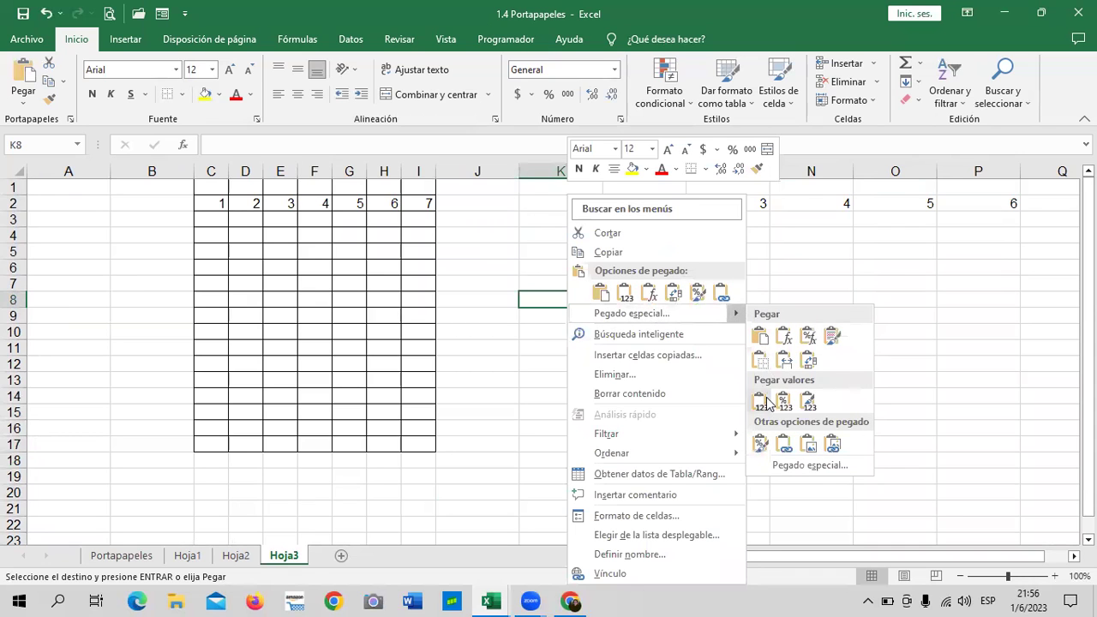
click(760, 400)
click(806, 316)
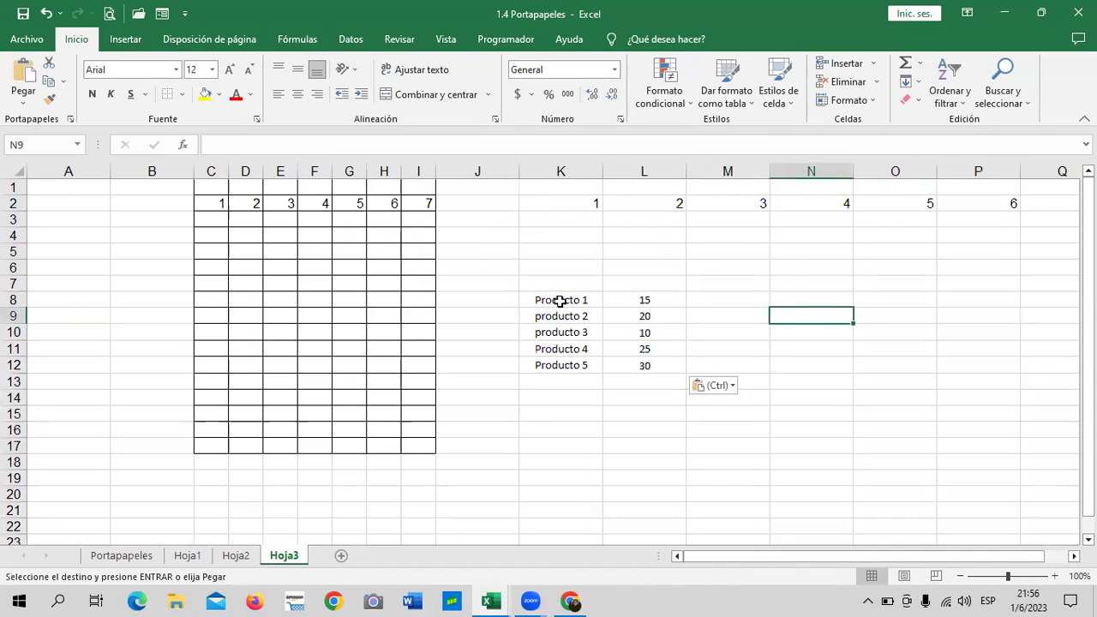
Repaste the product list at K8:L12 keeping source column widths
drag(559, 301, 660, 365)
right_click(634, 321)
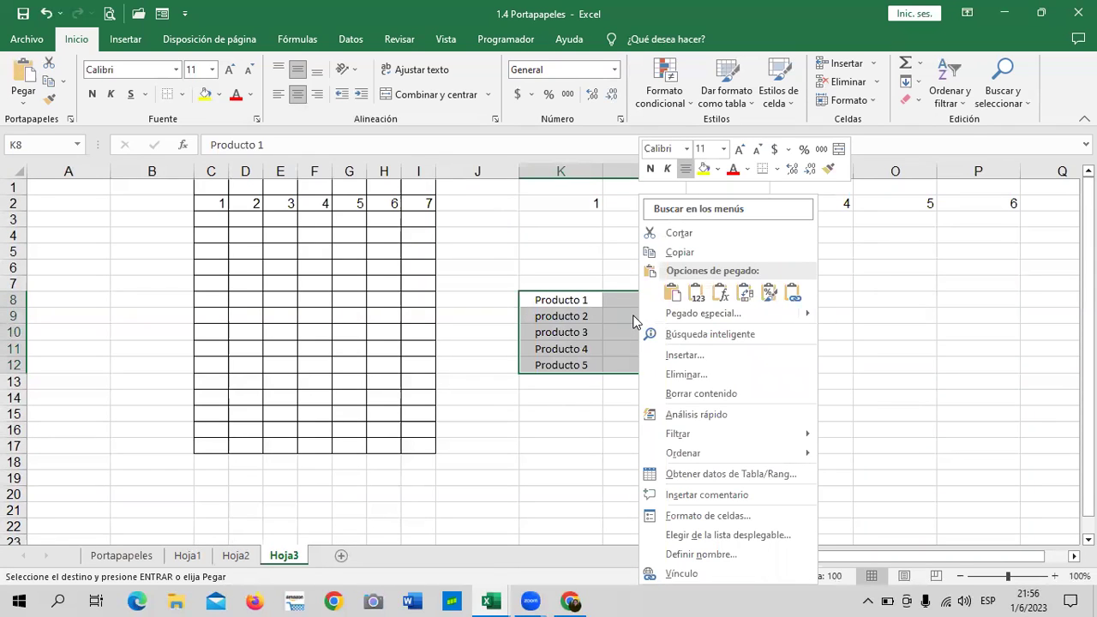
mouse_move(704, 313)
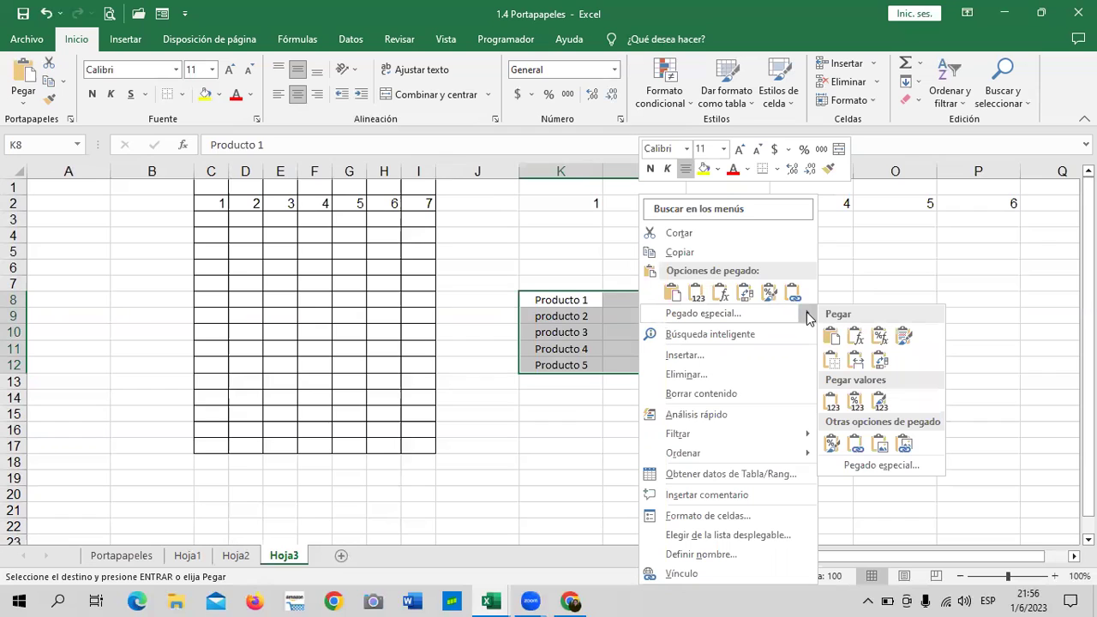
click(856, 361)
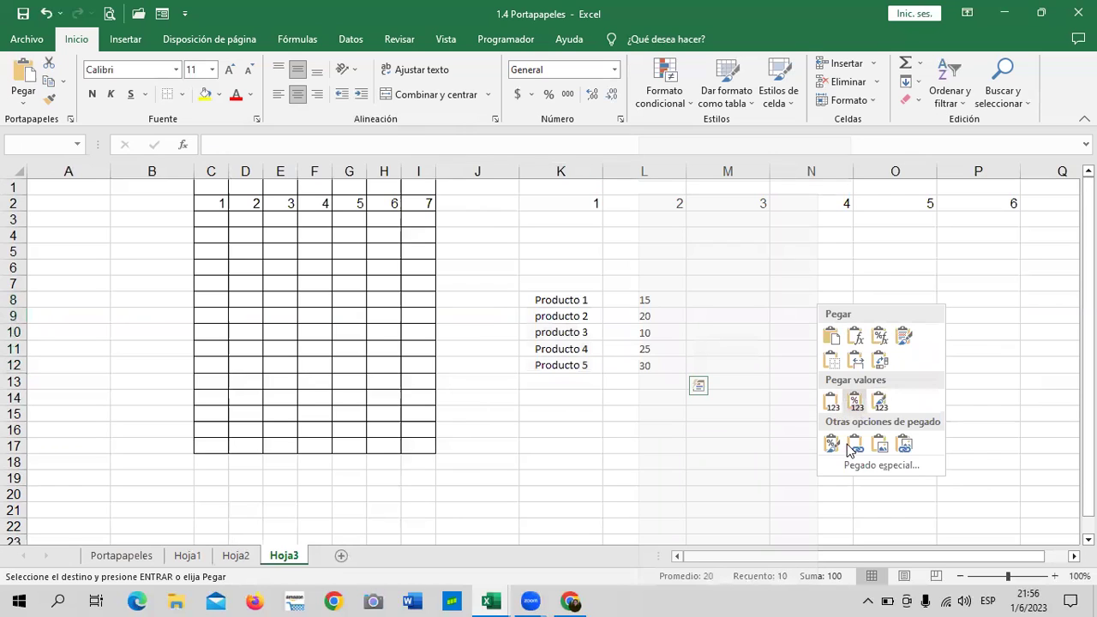
click(864, 367)
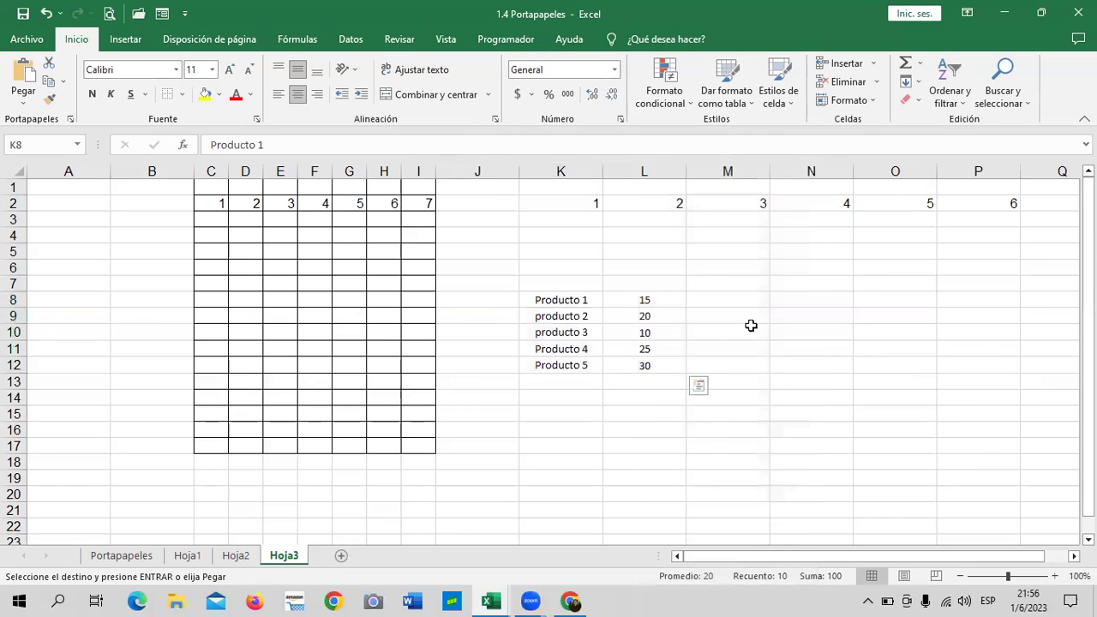
click(797, 295)
Paste the product list with quantities 15, 20, 10, 25, 30 at K8 using Ctrl+V
click(560, 303)
click(756, 341)
drag(566, 298, 575, 369)
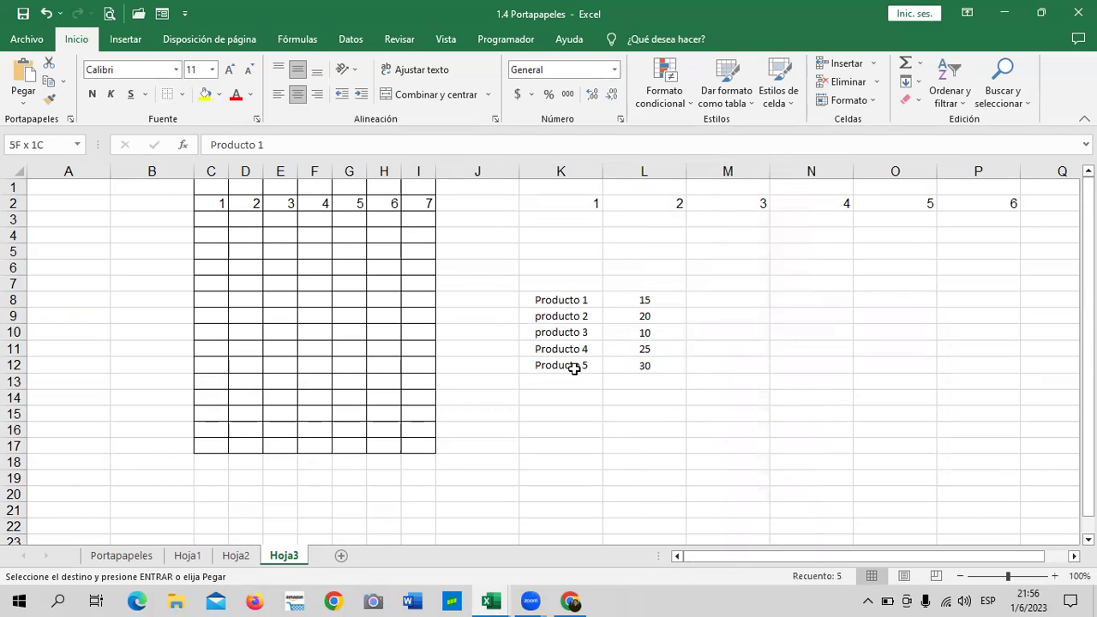
key(ctrl+v)
drag(561, 306, 561, 331)
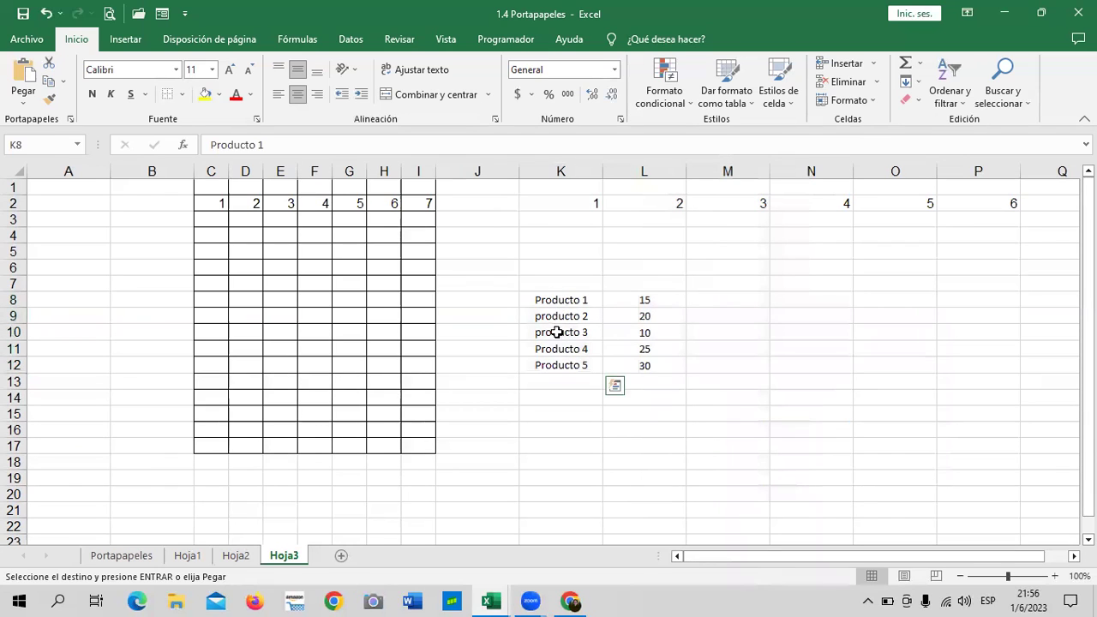
key(ctrl+v)
click(730, 311)
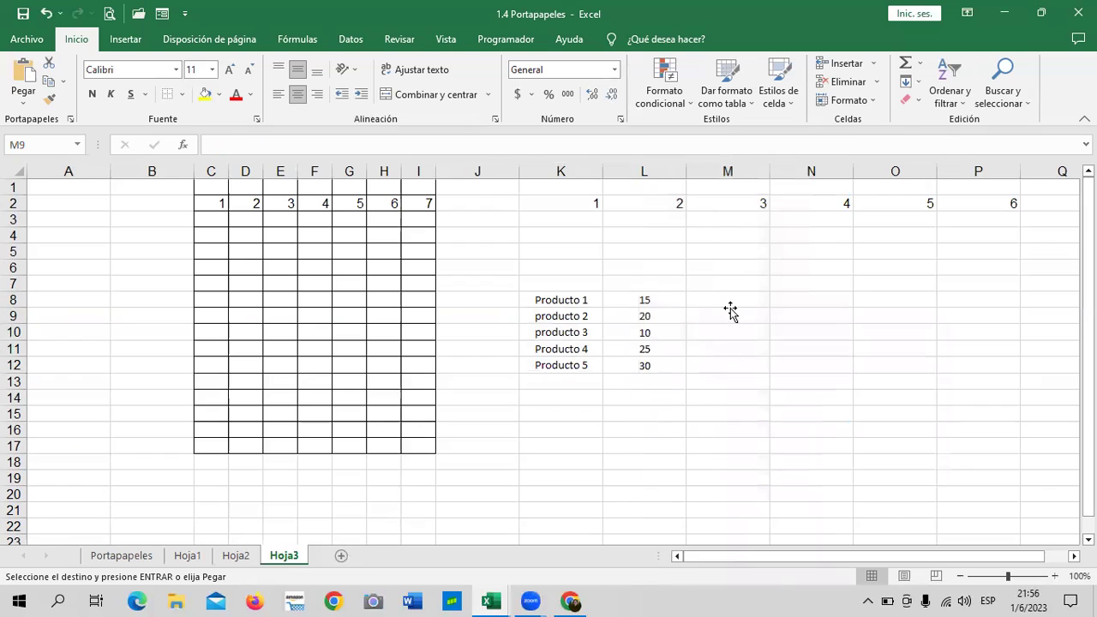
click(545, 298)
drag(545, 302, 662, 367)
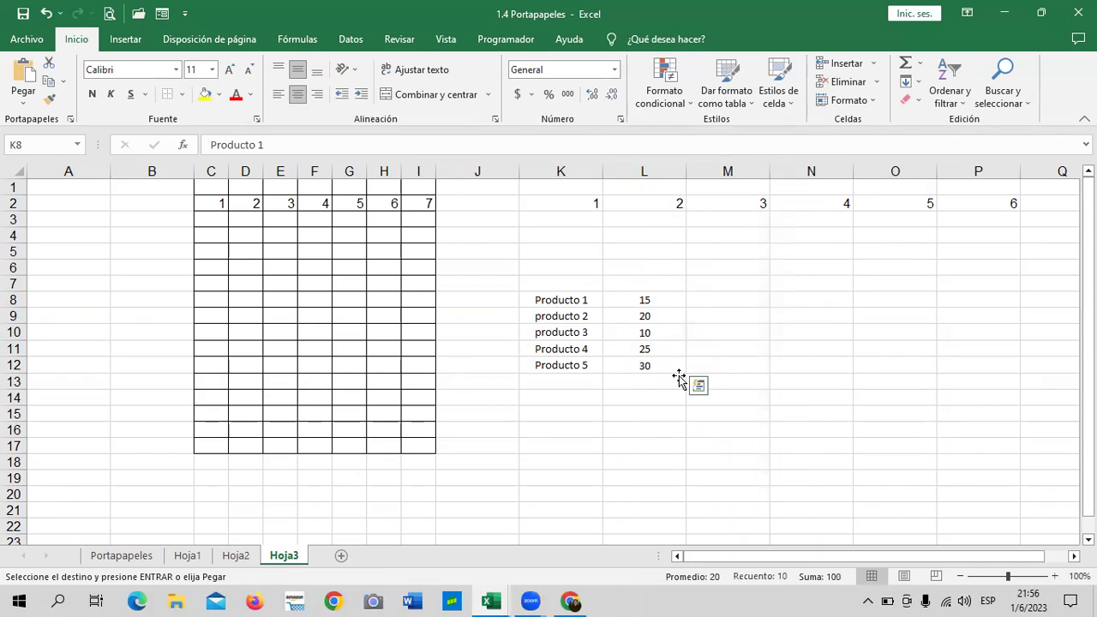
click(738, 279)
click(571, 299)
key(ctrl+v)
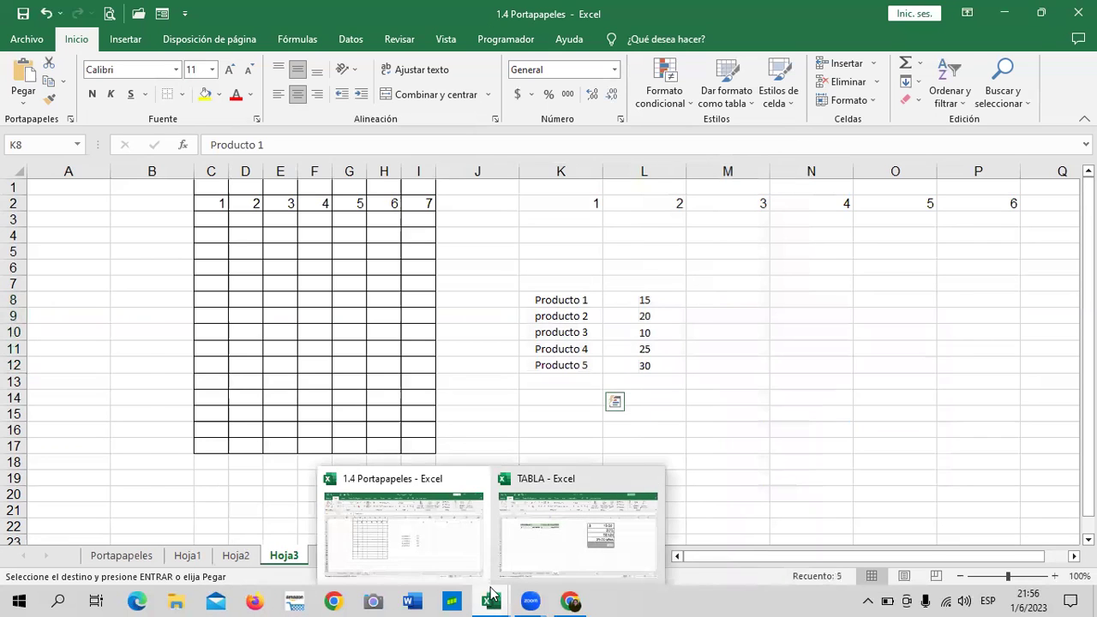
Switch to the TABLA workbook, view BASE DE DATOS PARA TABLA, then return to Hoja1
click(549, 549)
click(381, 383)
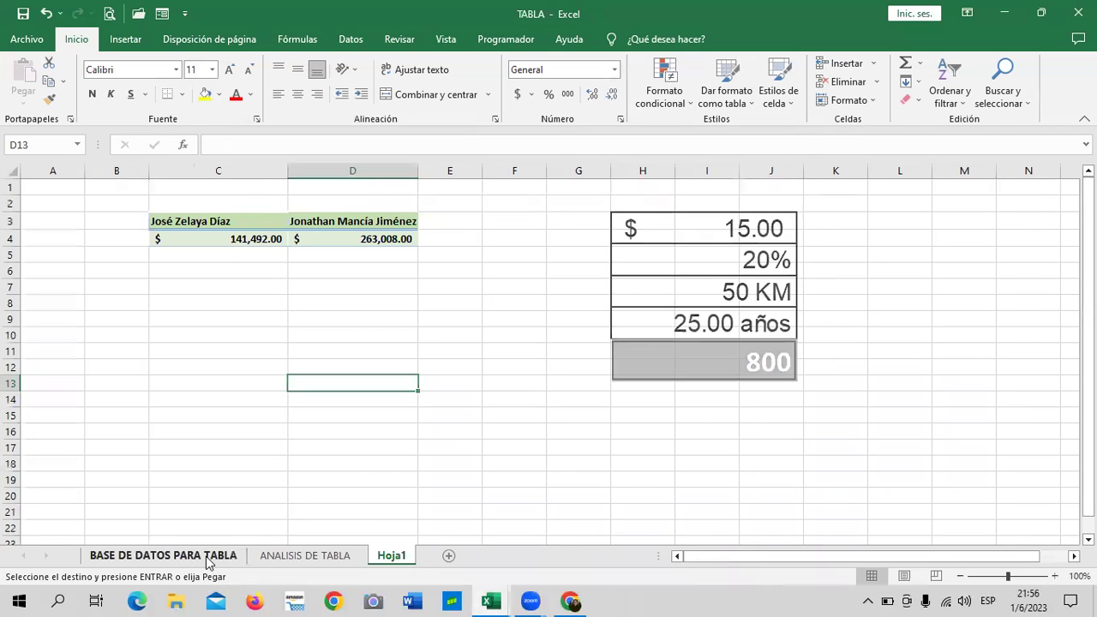
click(207, 559)
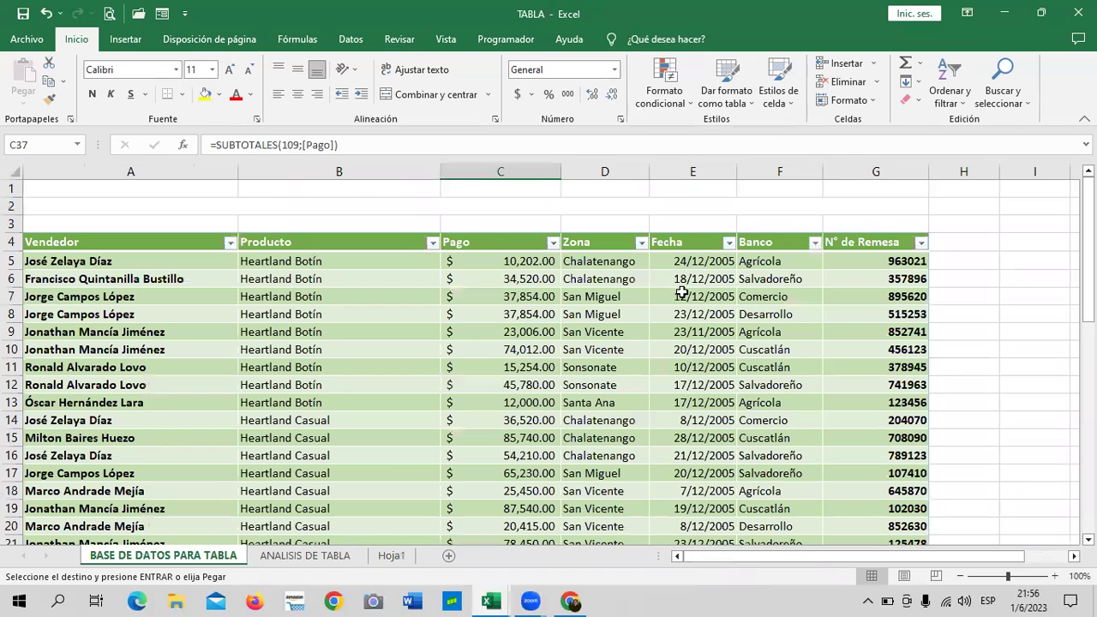
scroll(682, 292, down, 5)
scroll(645, 314, down, 4)
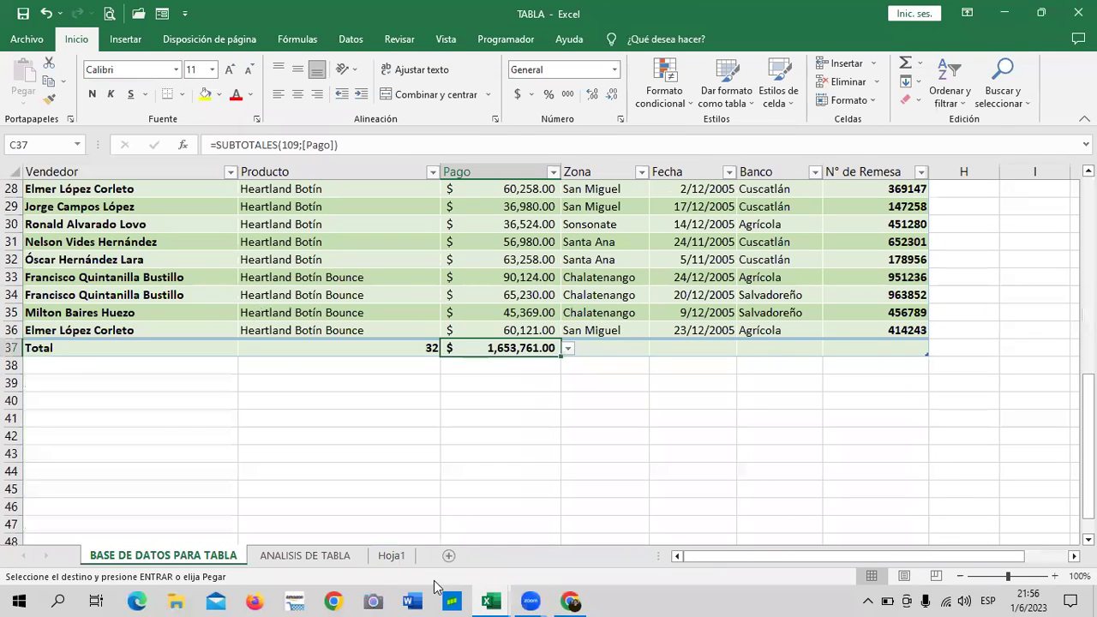
click(396, 557)
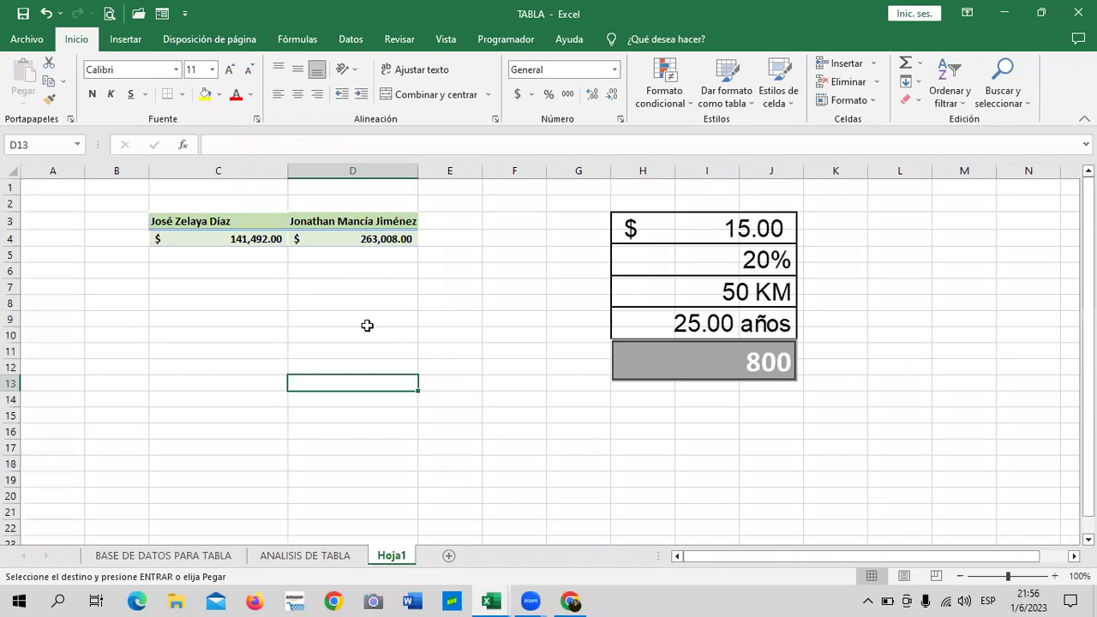
Copy the 263,008.00 amount in D4 and preview pasting at C11 without pasting
click(363, 239)
right_click(363, 239)
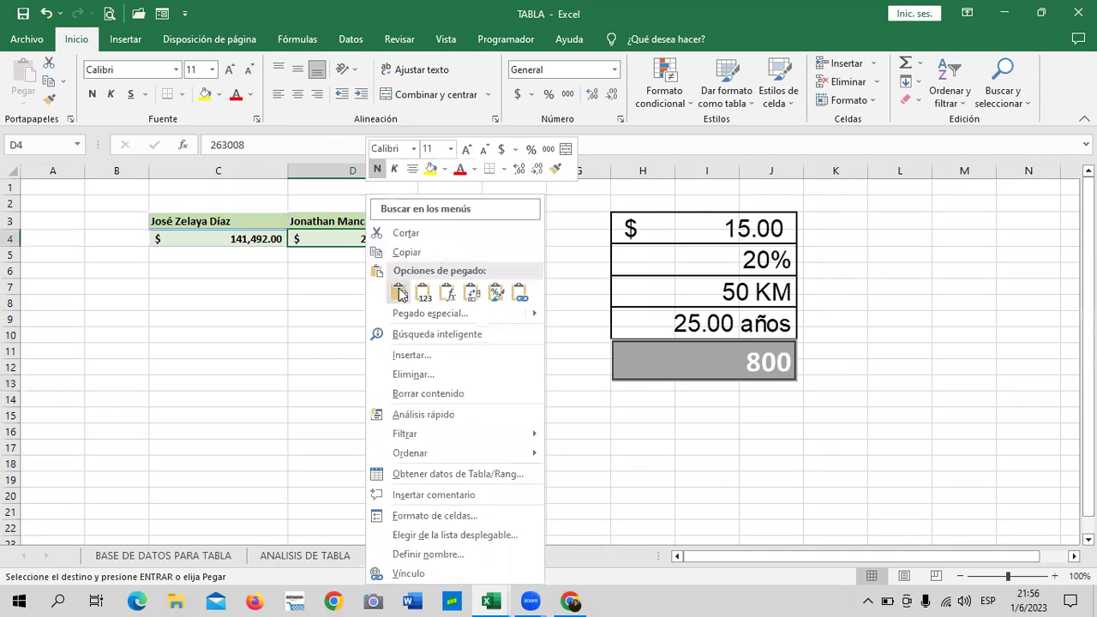
click(397, 254)
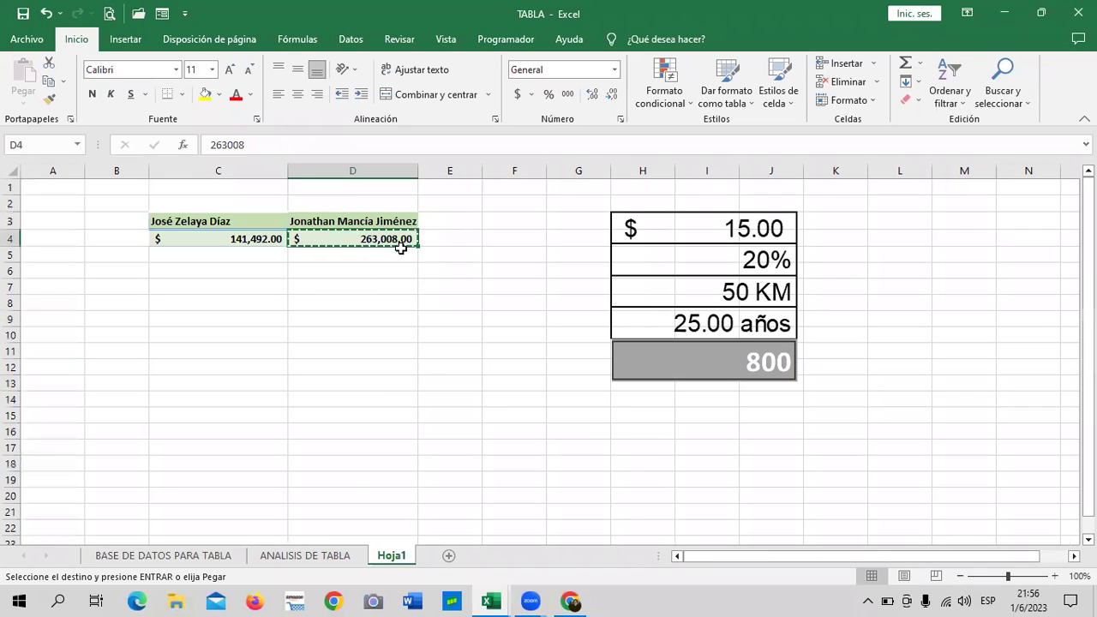
right_click(198, 354)
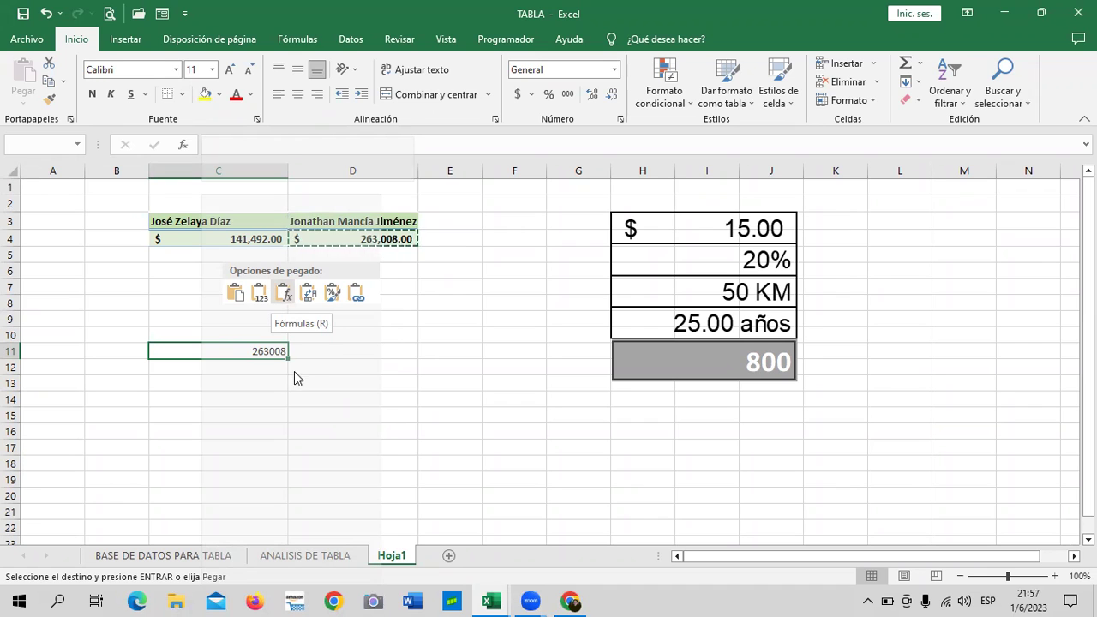
right_click(319, 296)
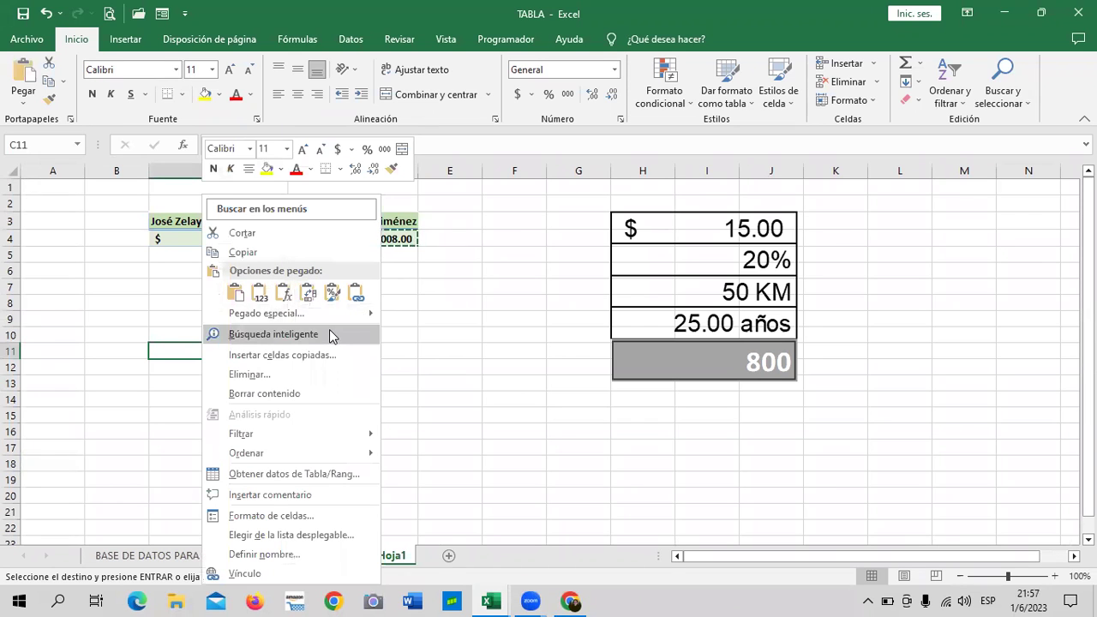
mouse_move(267, 314)
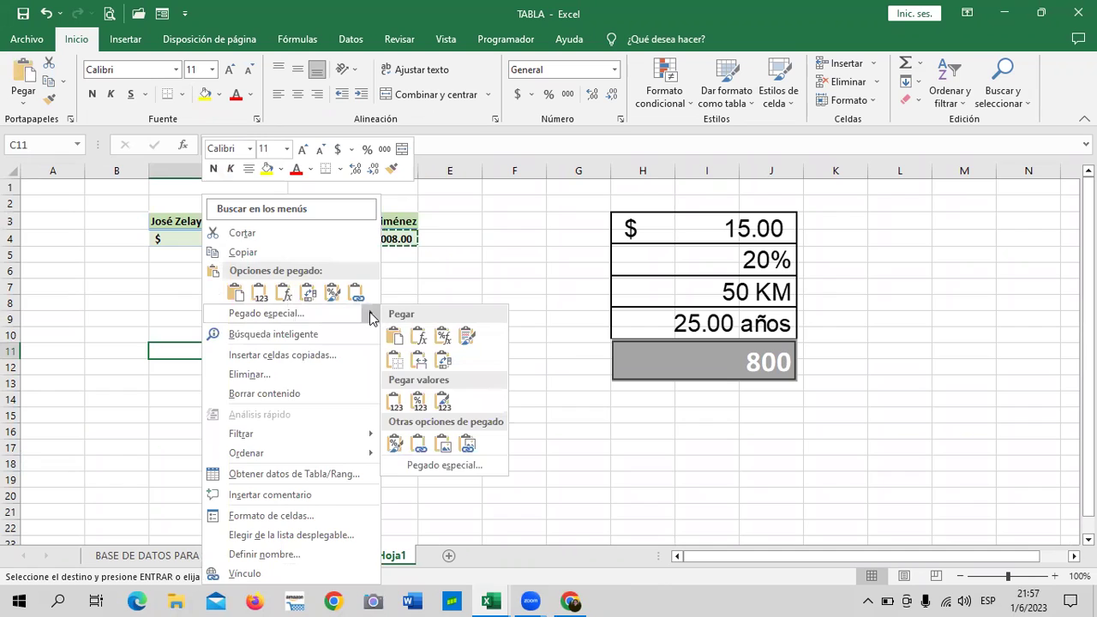
click(647, 465)
click(423, 429)
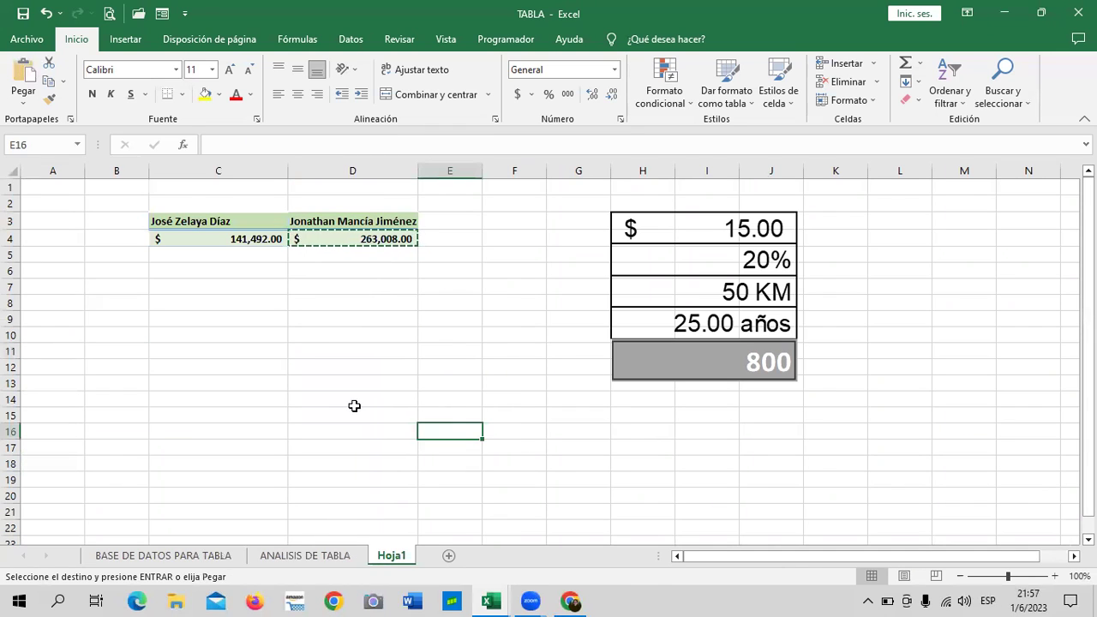
key(Escape)
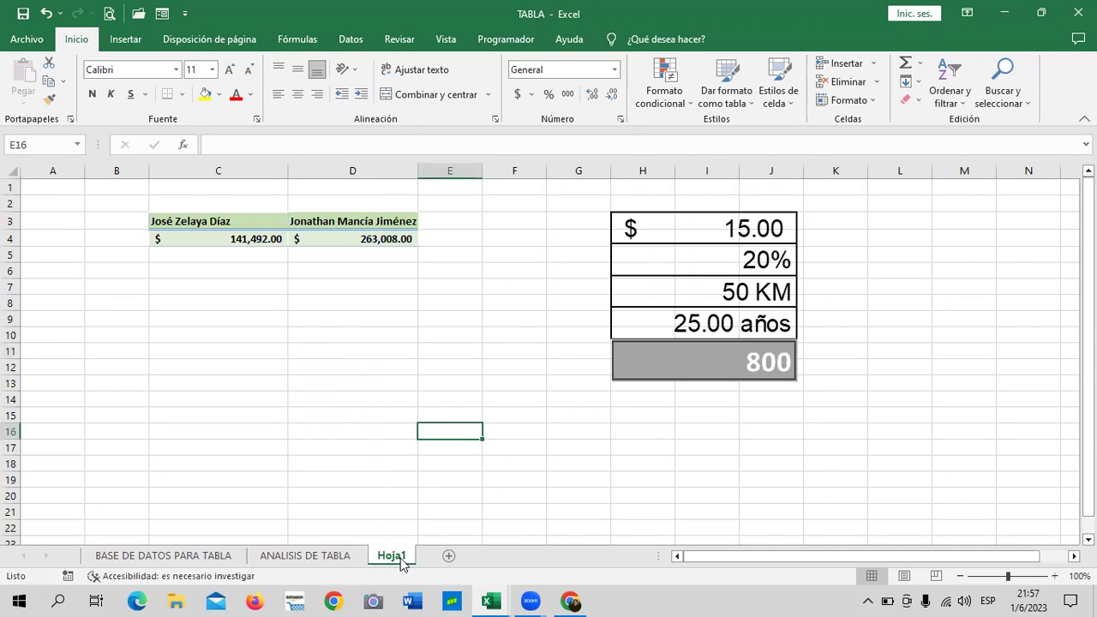
On a new sheet, enter 10 in C4 and fill the series 10–16 down to C10
click(449, 556)
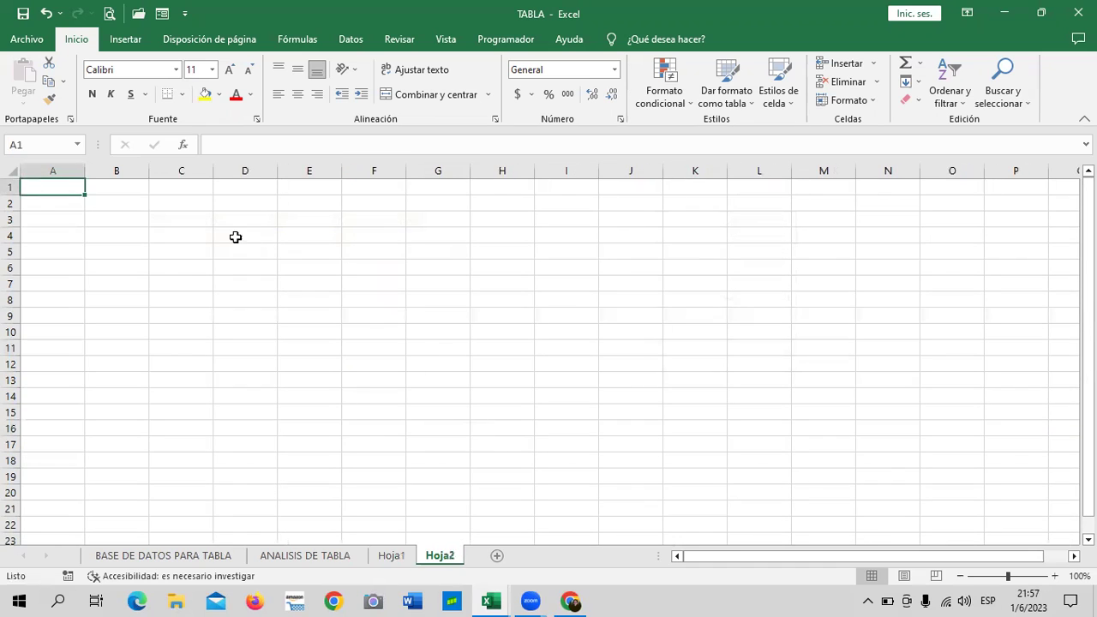
click(188, 281)
click(180, 204)
click(197, 297)
click(184, 238)
text(10)
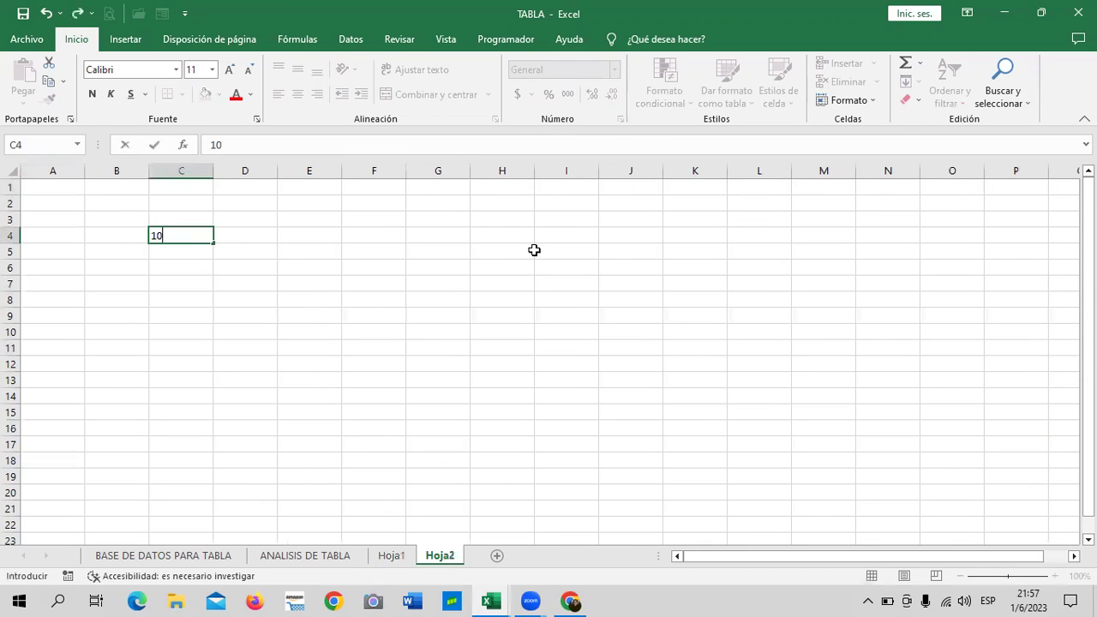
key(Return)
click(199, 231)
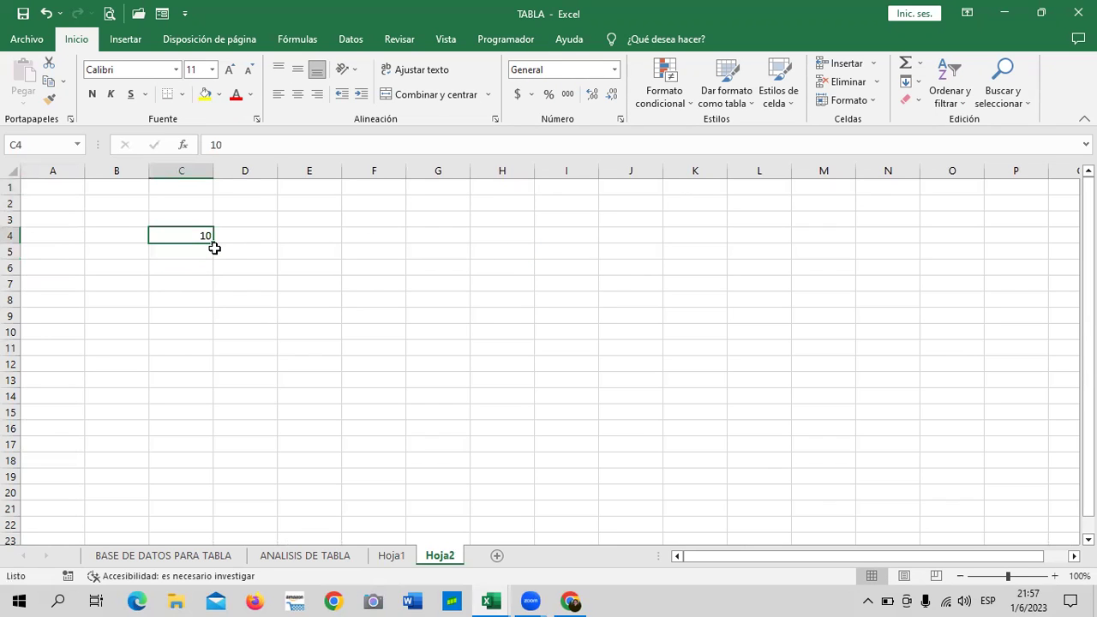
drag(215, 245, 217, 336)
click(232, 351)
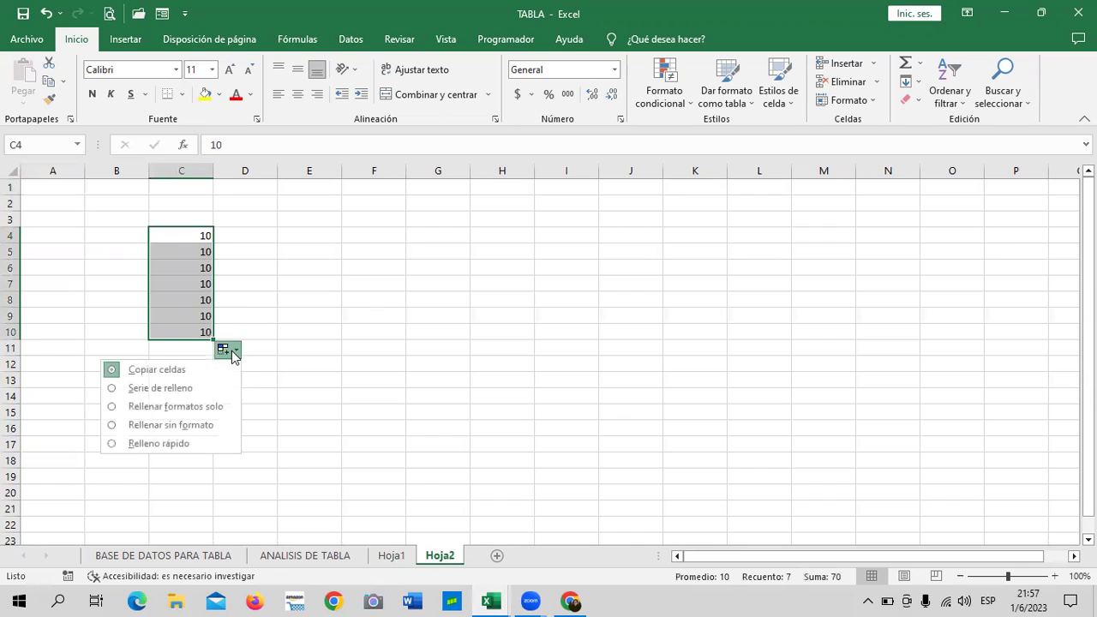
click(195, 387)
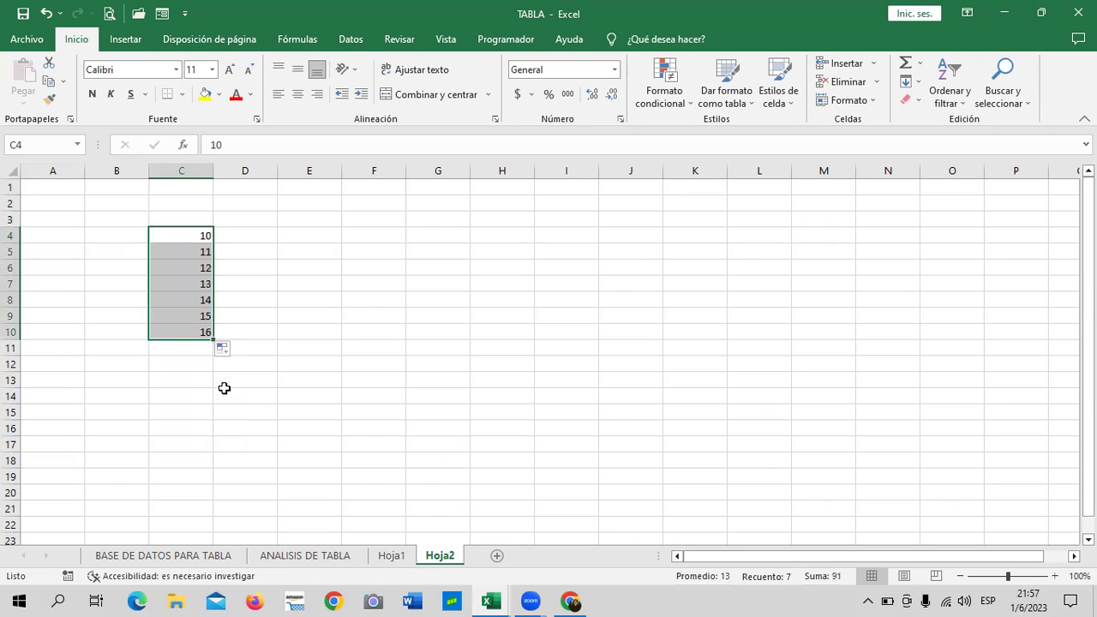
Add an AutoSum in C11 totalling C4:C10
click(378, 336)
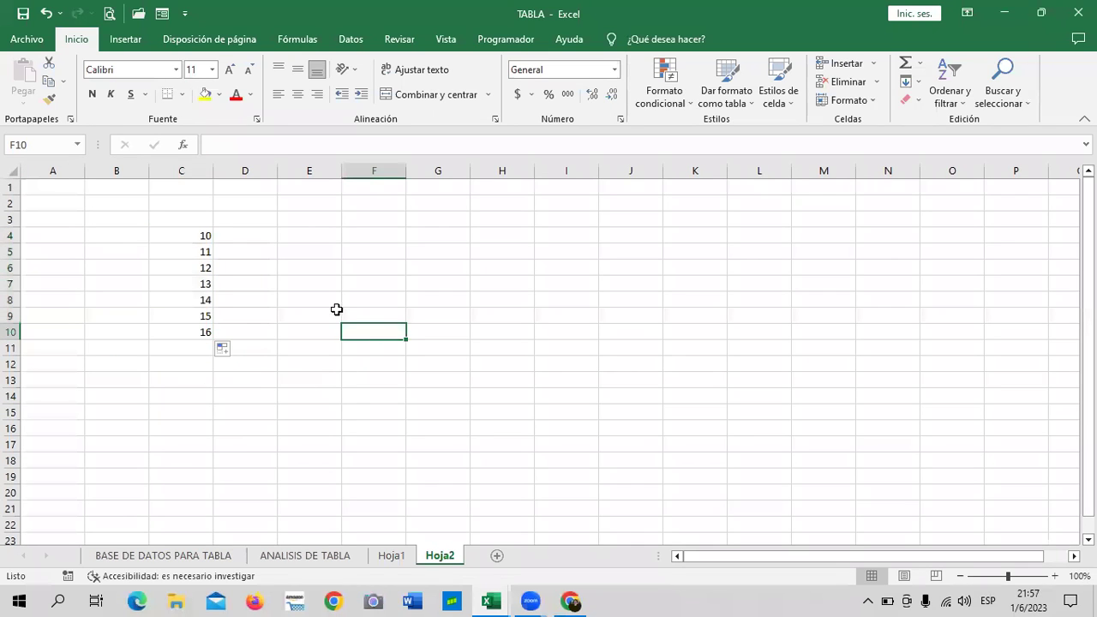
click(171, 330)
click(169, 349)
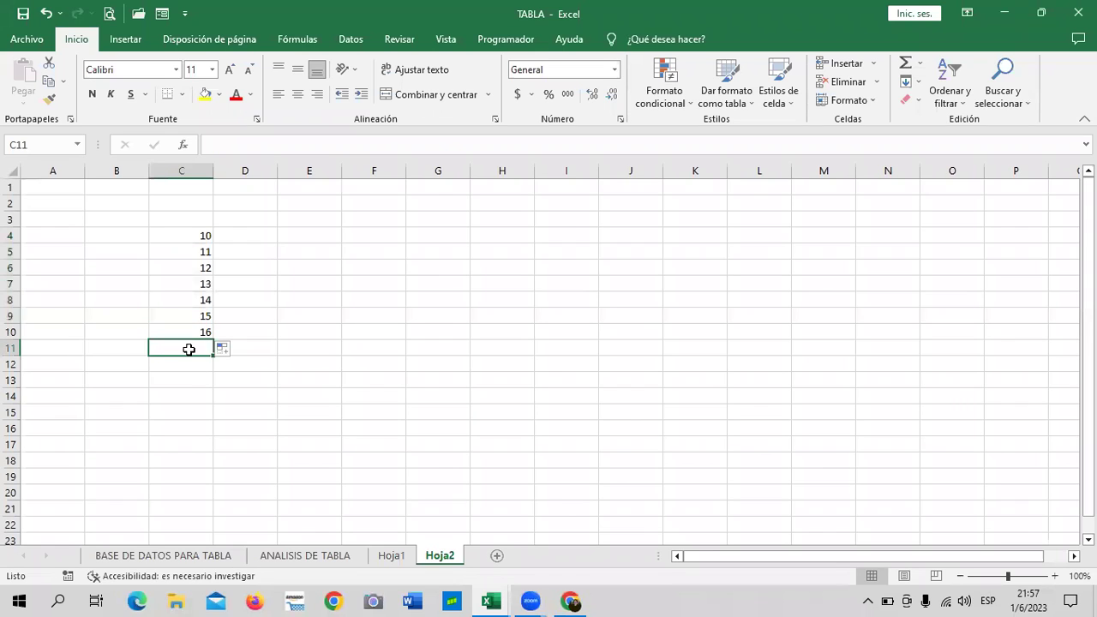
click(887, 69)
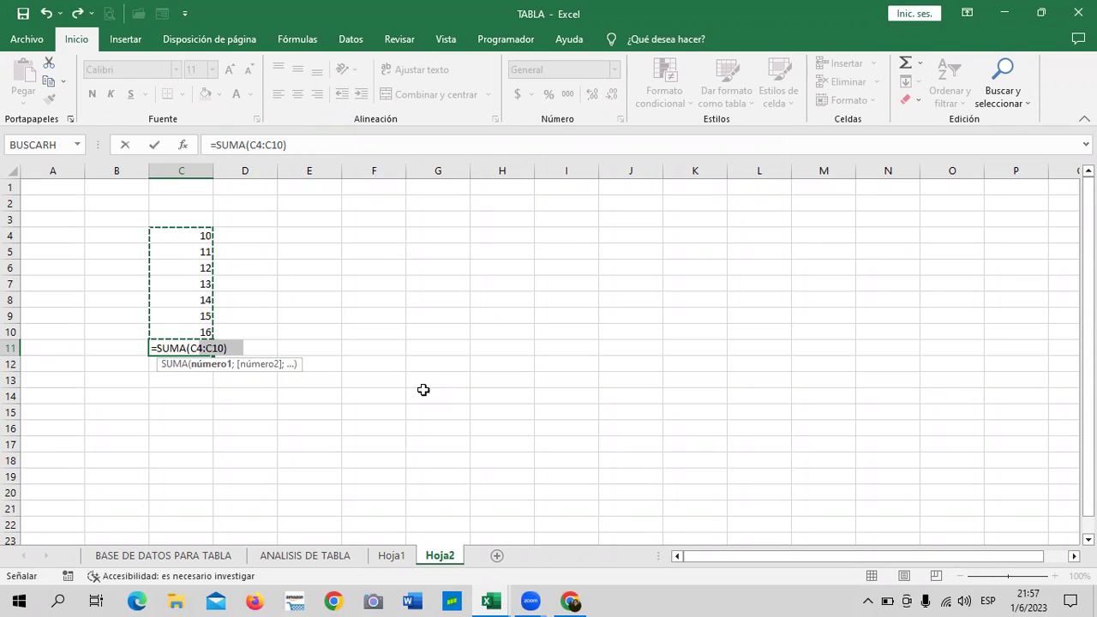
key(Return)
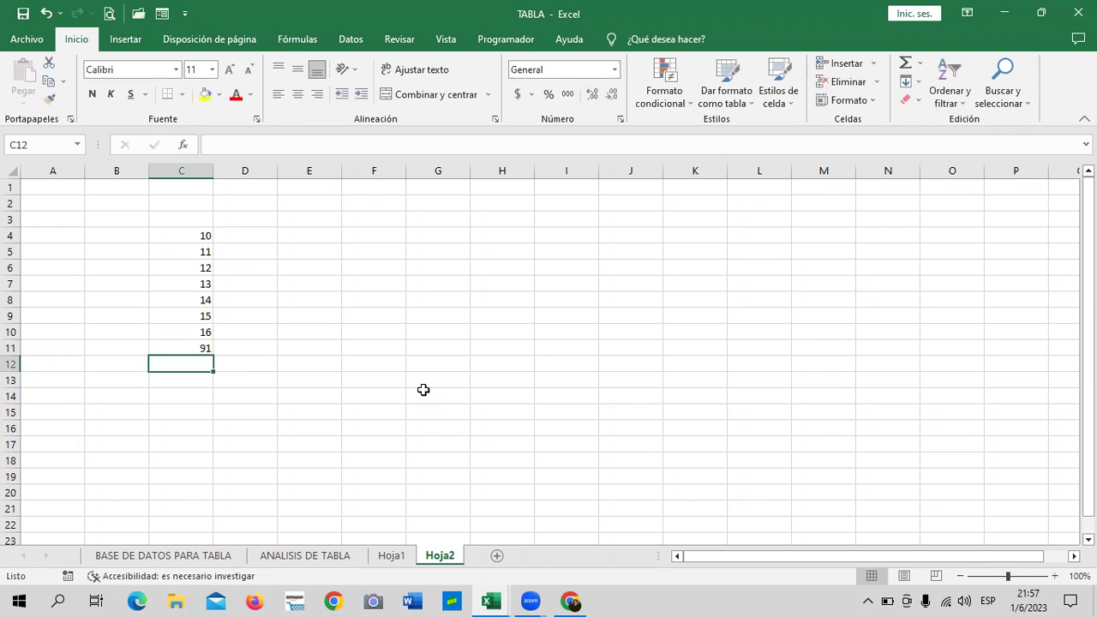
Put all borders on C4:C11
drag(433, 365, 369, 347)
drag(192, 237, 185, 350)
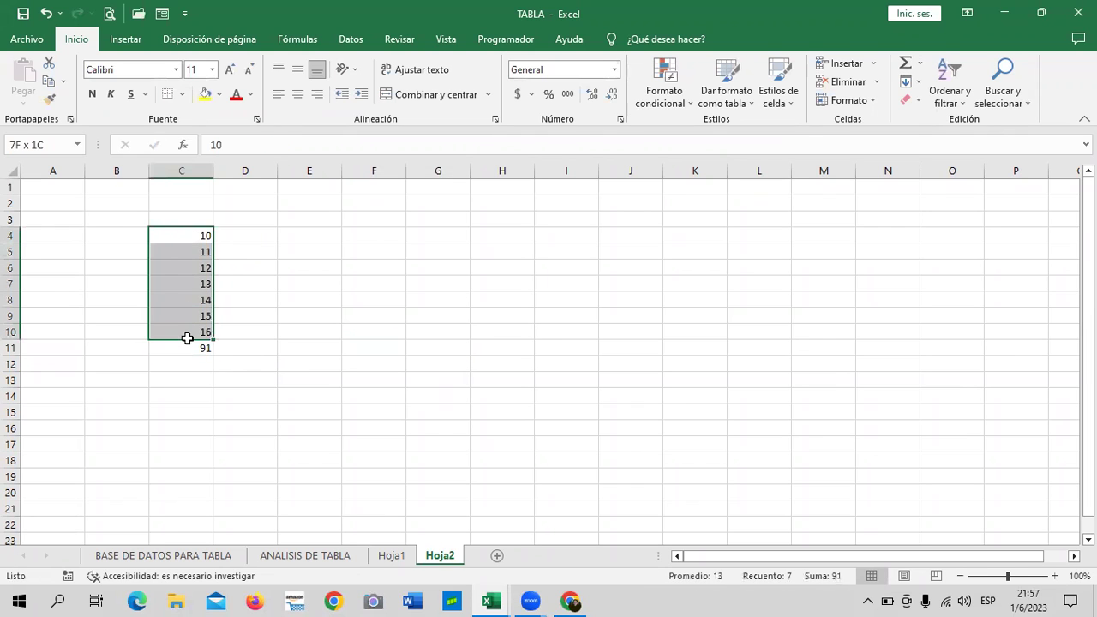
click(182, 94)
click(198, 240)
click(427, 352)
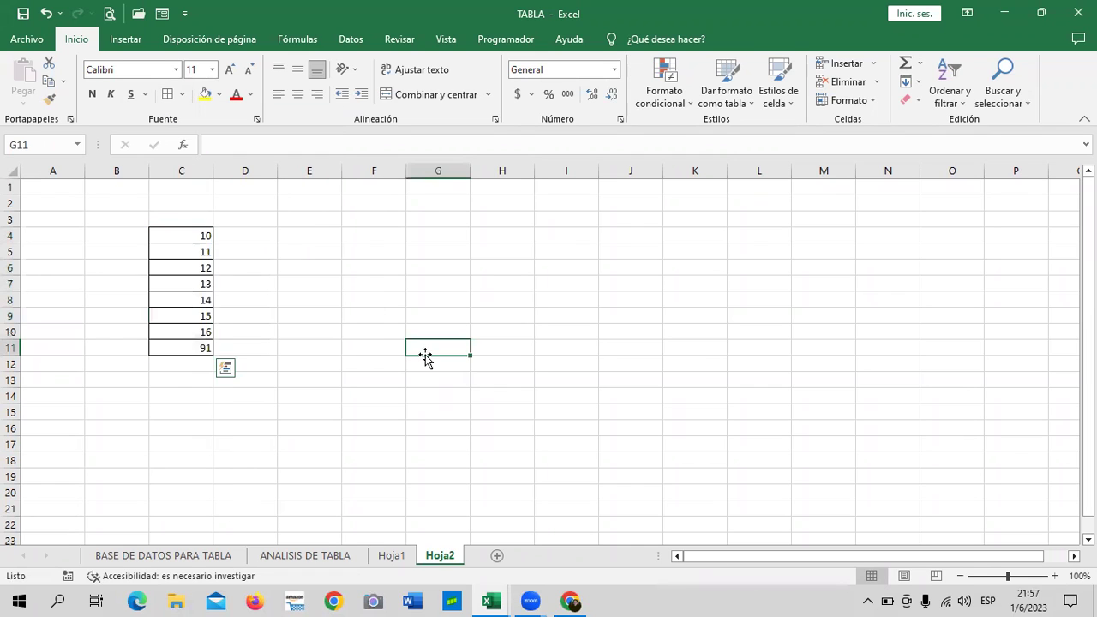
Inspect C11's =SUMA(C4:C10) formula showing 91, leaving it unchanged
click(165, 346)
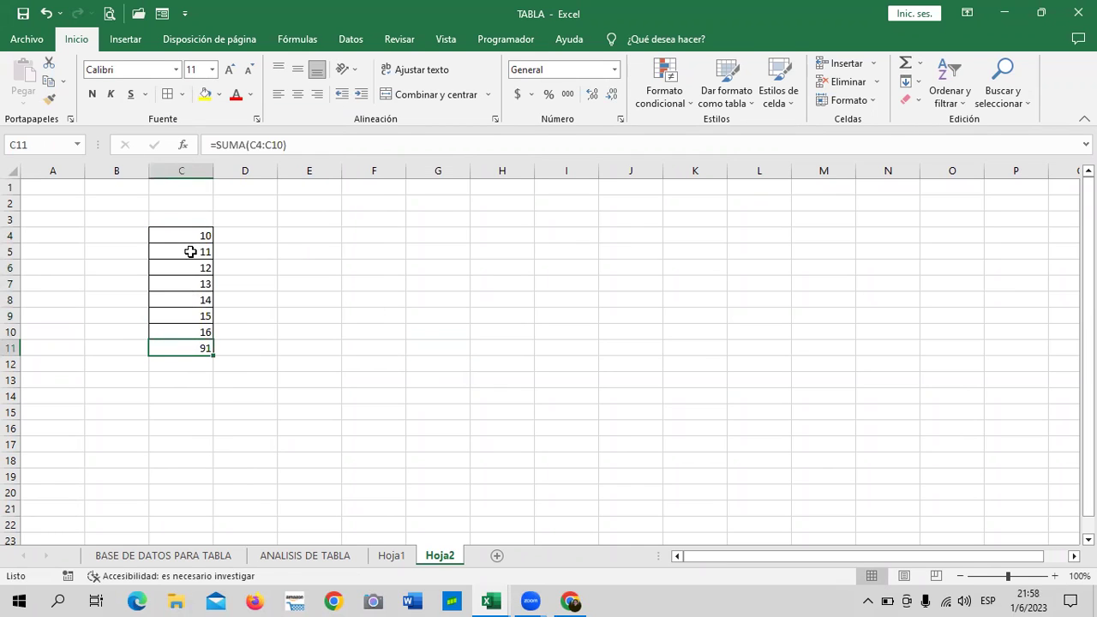
drag(372, 338, 374, 350)
click(196, 349)
click(181, 230)
click(178, 329)
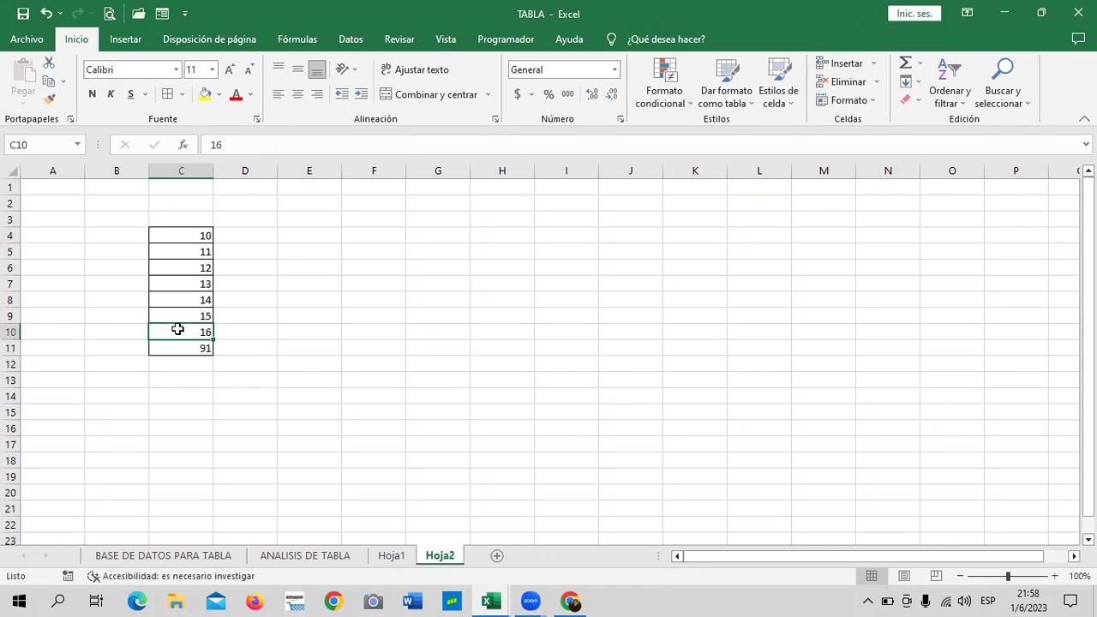
click(310, 372)
click(187, 348)
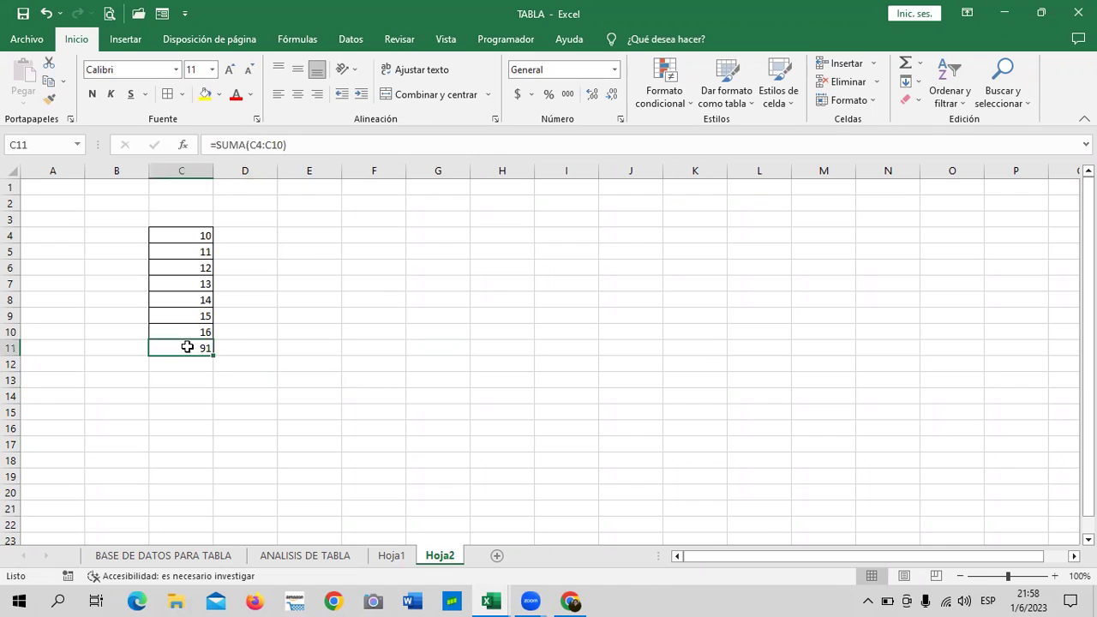
click(319, 143)
click(263, 409)
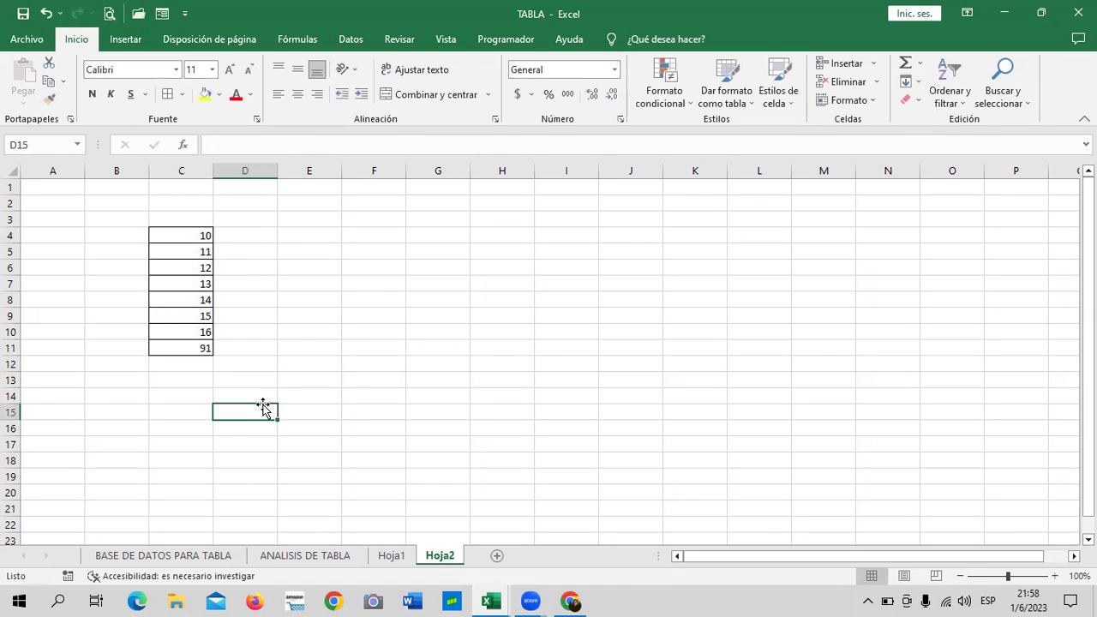
click(185, 349)
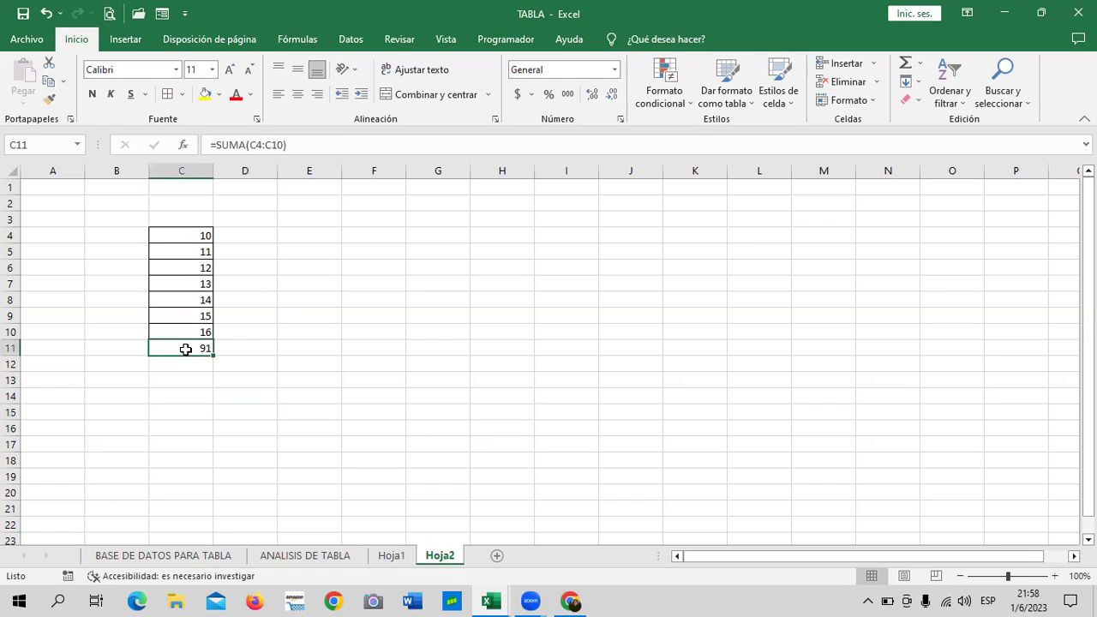
click(350, 134)
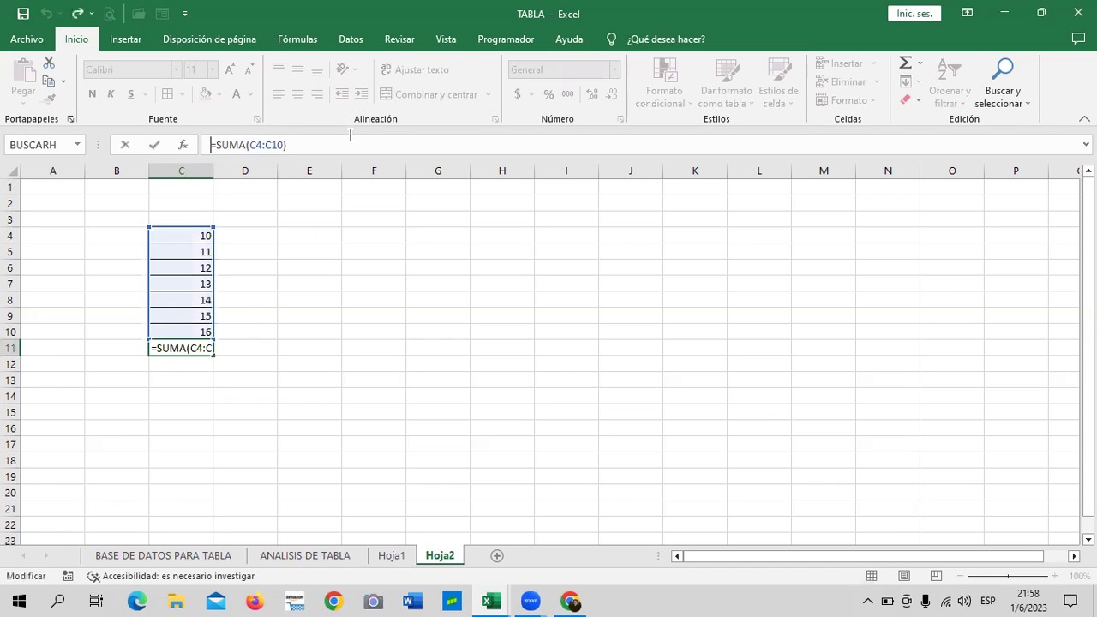
click(316, 413)
key(Escape)
Enter 10 and 20 in D4:D5 and fill the series down to 70 in D10
click(408, 288)
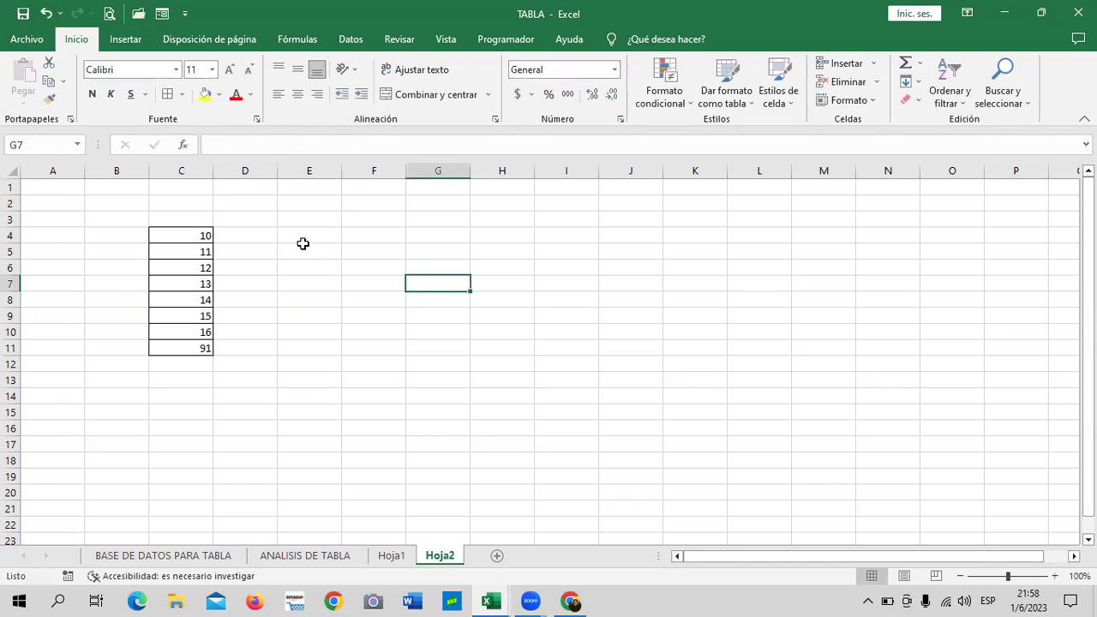
click(247, 236)
text(10)
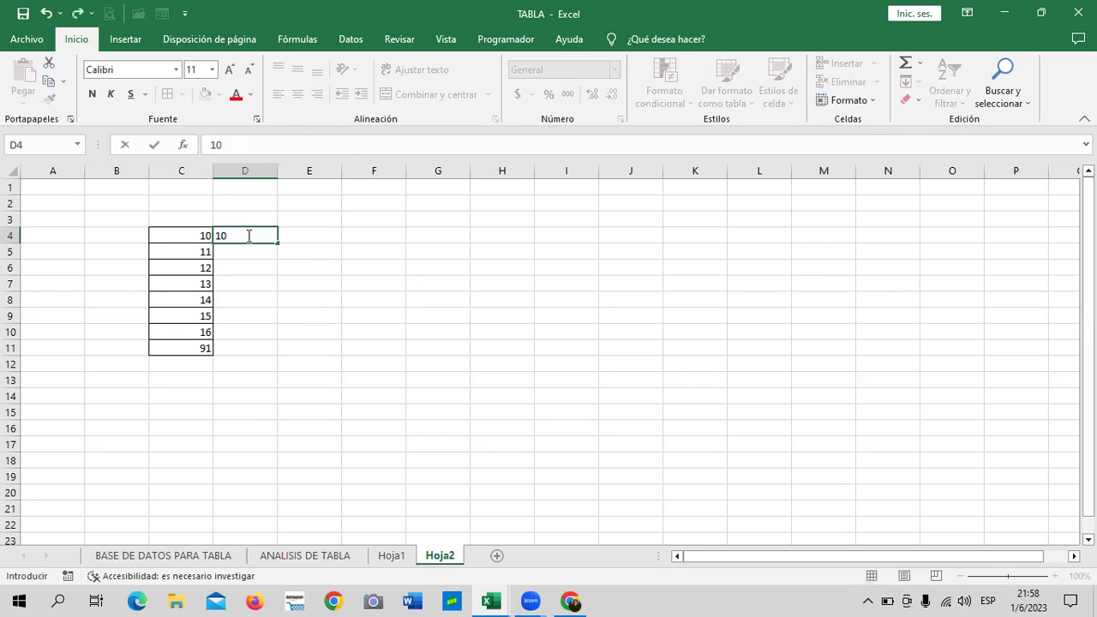
key(Return)
text(2)
key(Return)
key(Up)
key(Up)
key(Up)
click(261, 239)
mouse_move(266, 238)
mouse_down()
mouse_move(283, 318)
mouse_move(304, 338)
mouse_up()
click(348, 347)
Apply All Borders to the new column D4:D11
click(246, 344)
drag(253, 236, 249, 345)
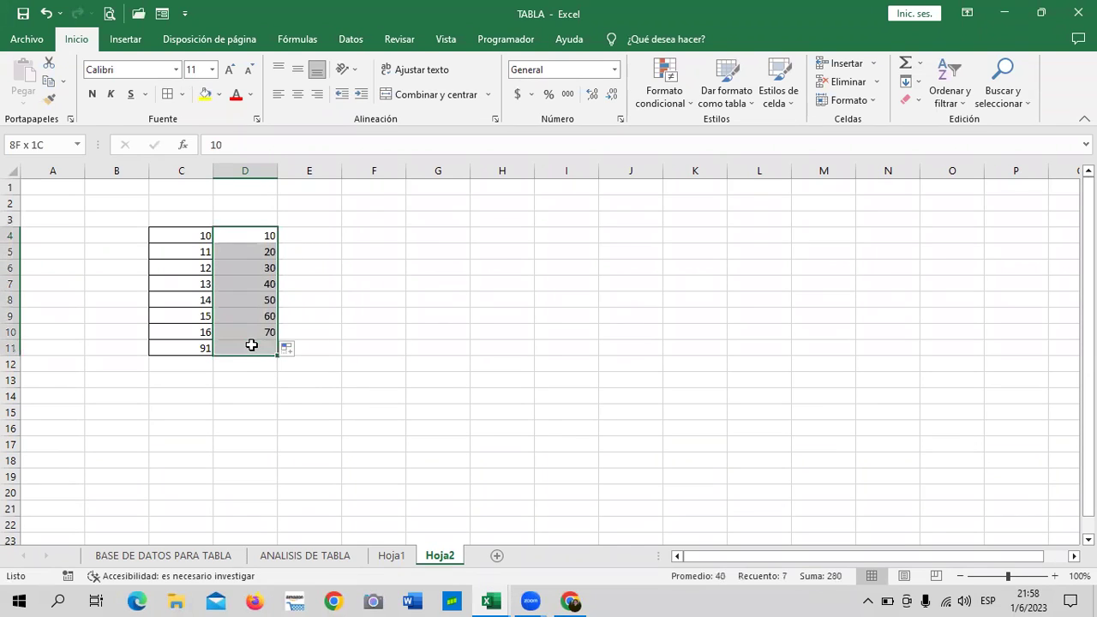
click(176, 95)
click(351, 348)
AutoSum D4:D10 into D11, giving a total of 280
click(251, 344)
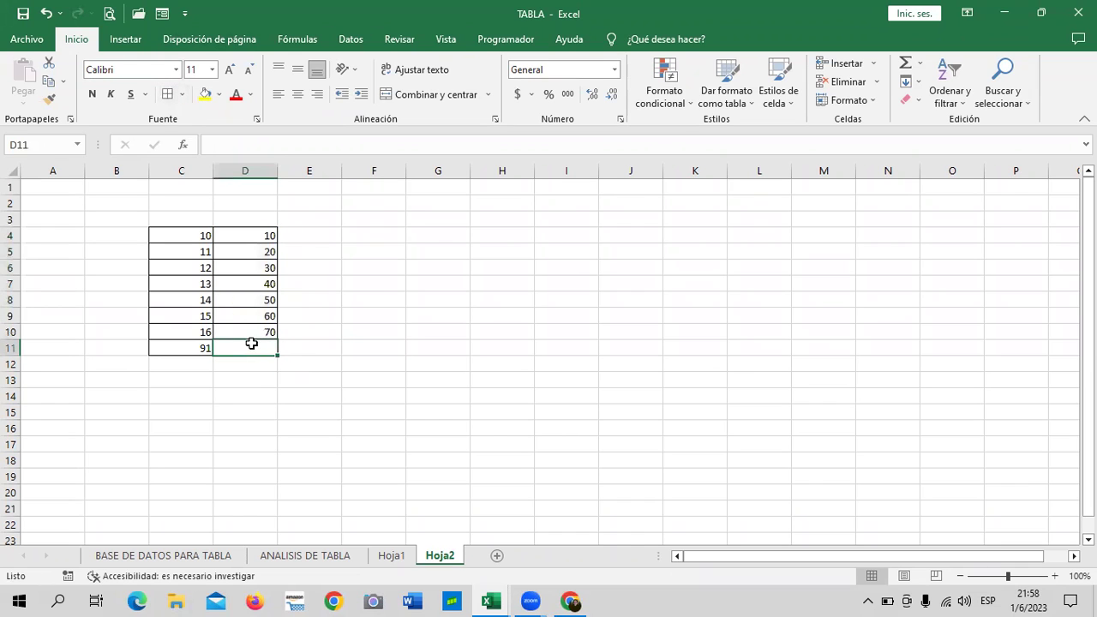
click(906, 62)
key(Return)
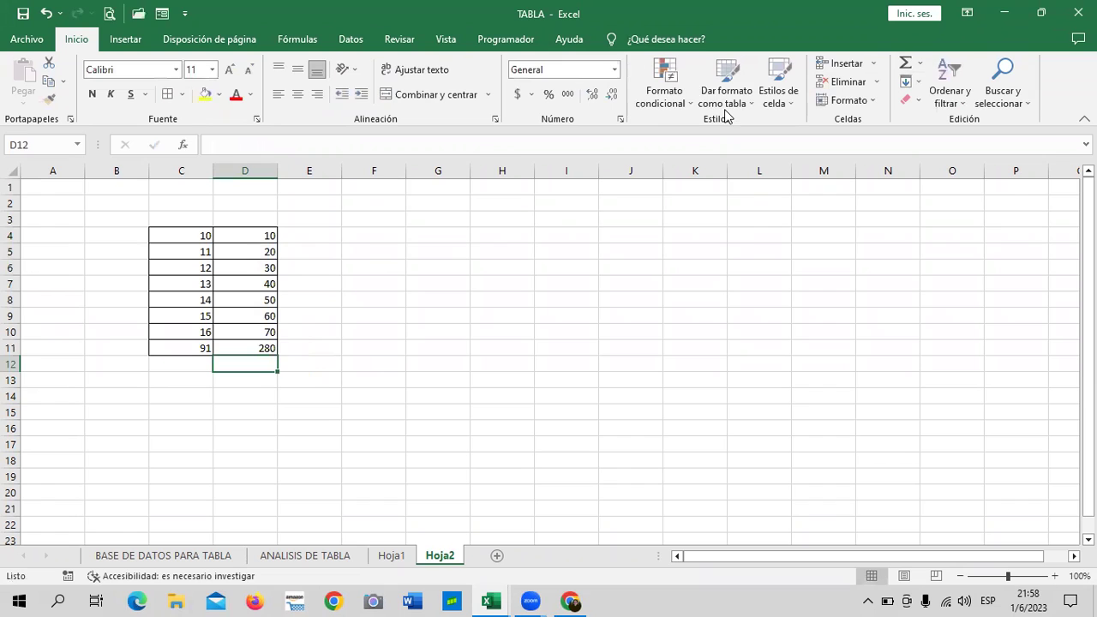
click(451, 313)
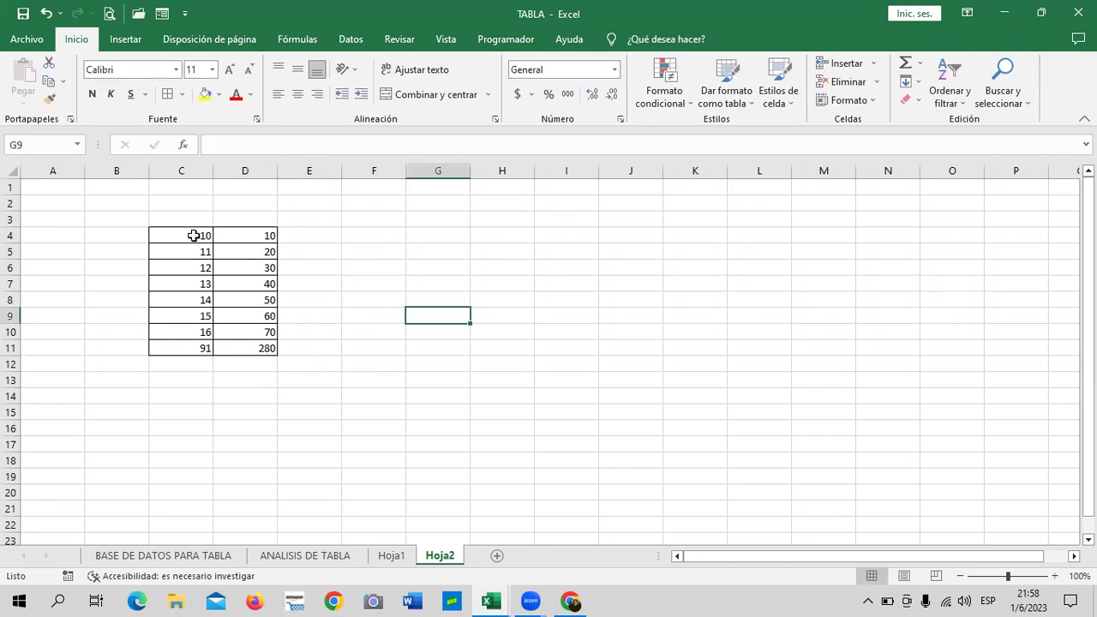
drag(193, 236, 269, 348)
Copy C4:D11, paste it at I4 with source formatting, and verify the J11 sum of 280
right_click(240, 252)
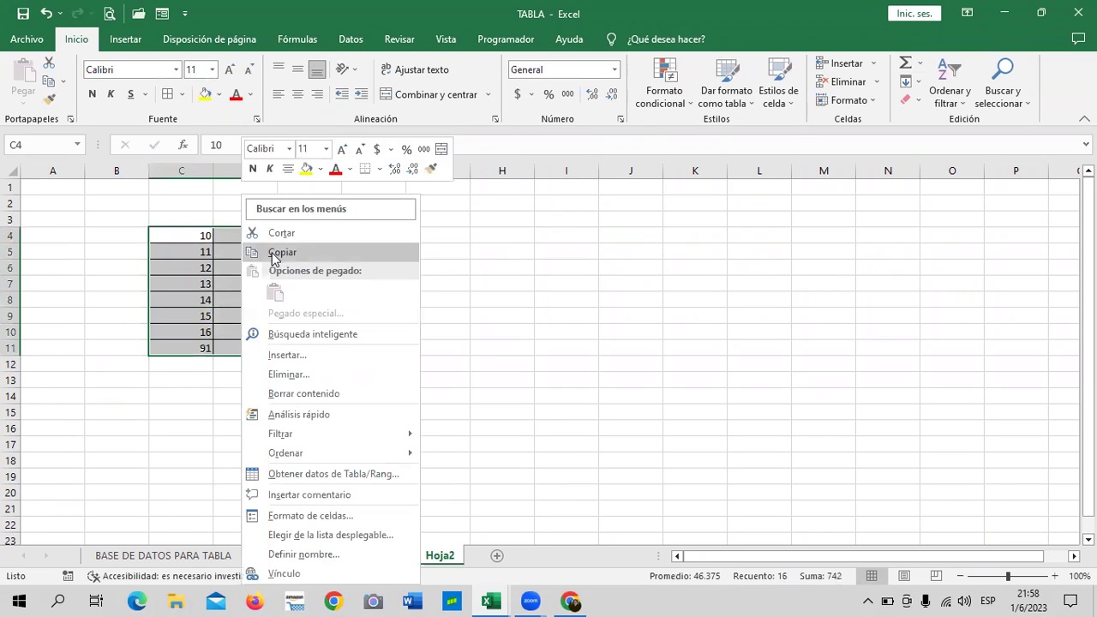
click(273, 257)
click(555, 234)
right_click(559, 241)
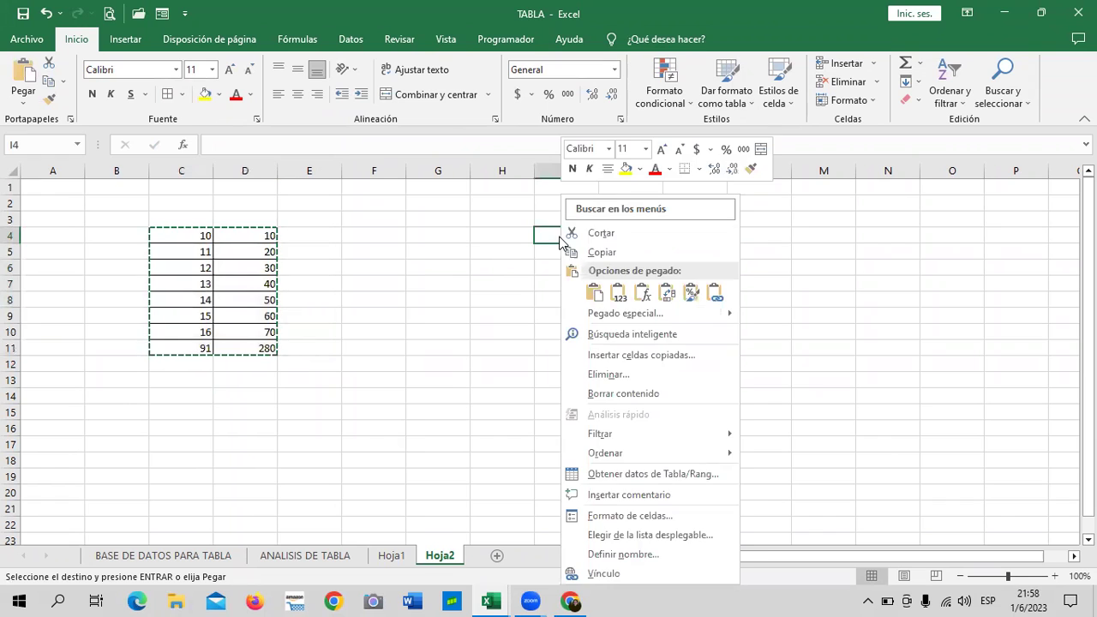
click(594, 293)
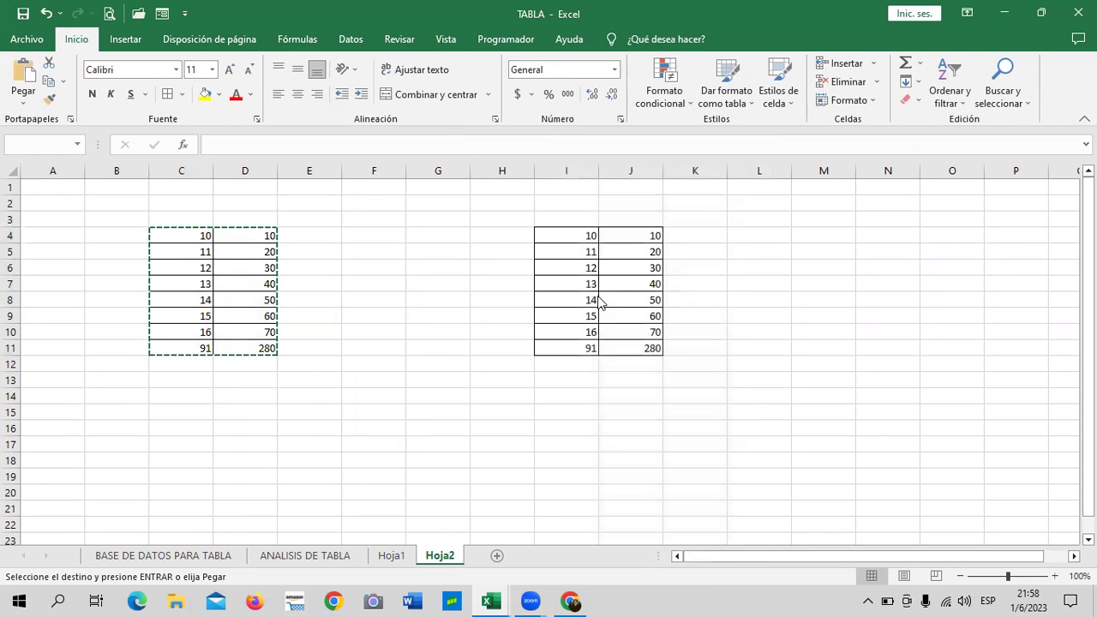
key(Escape)
click(755, 314)
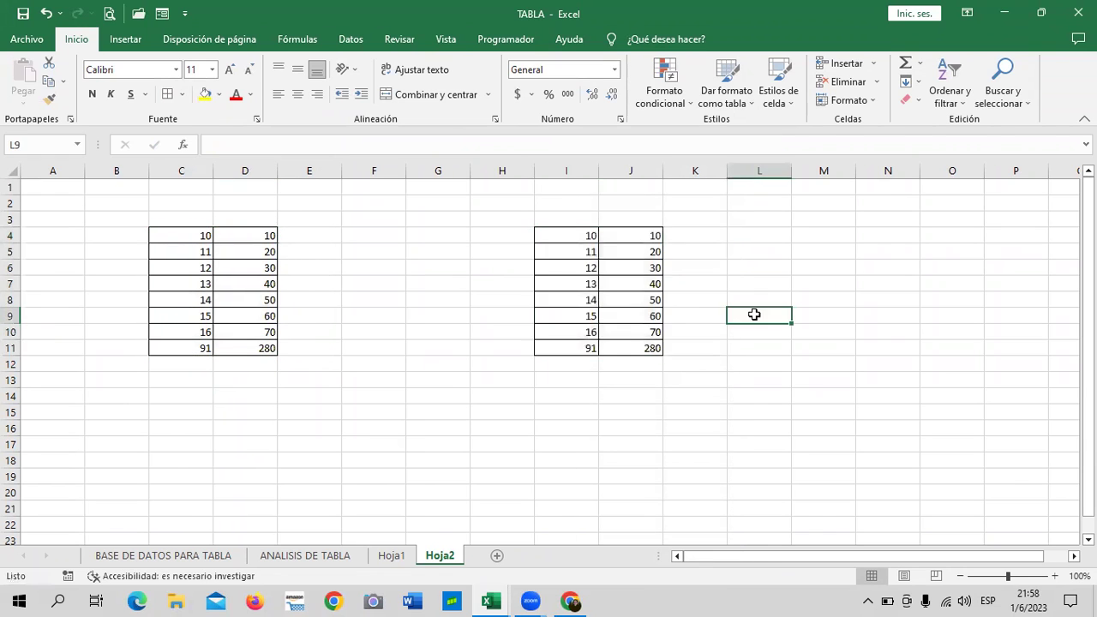
click(581, 349)
click(634, 346)
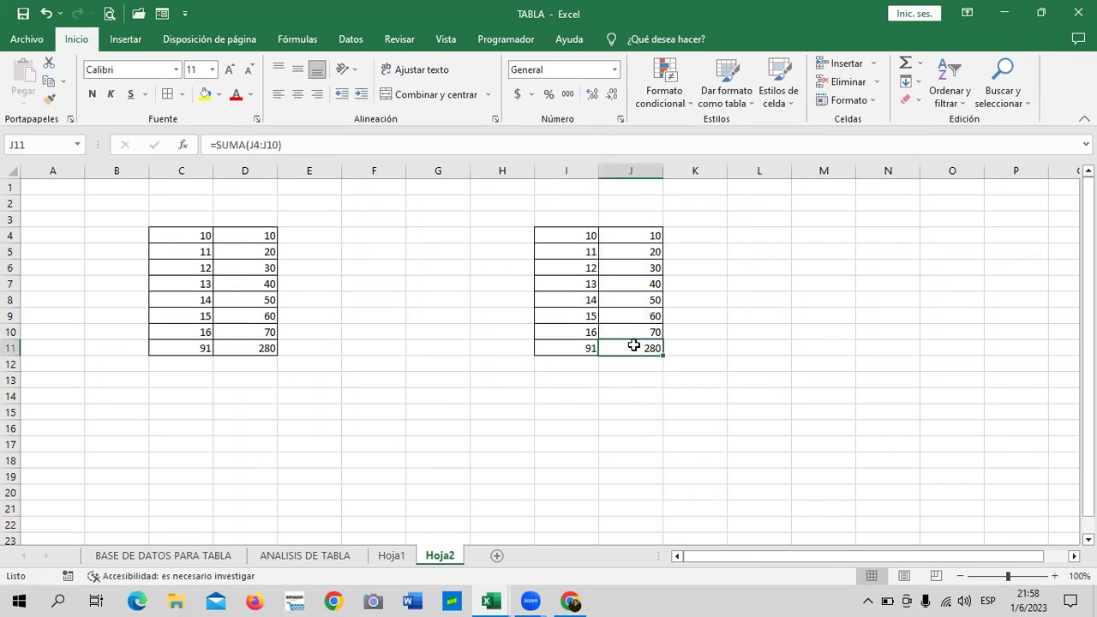
click(604, 410)
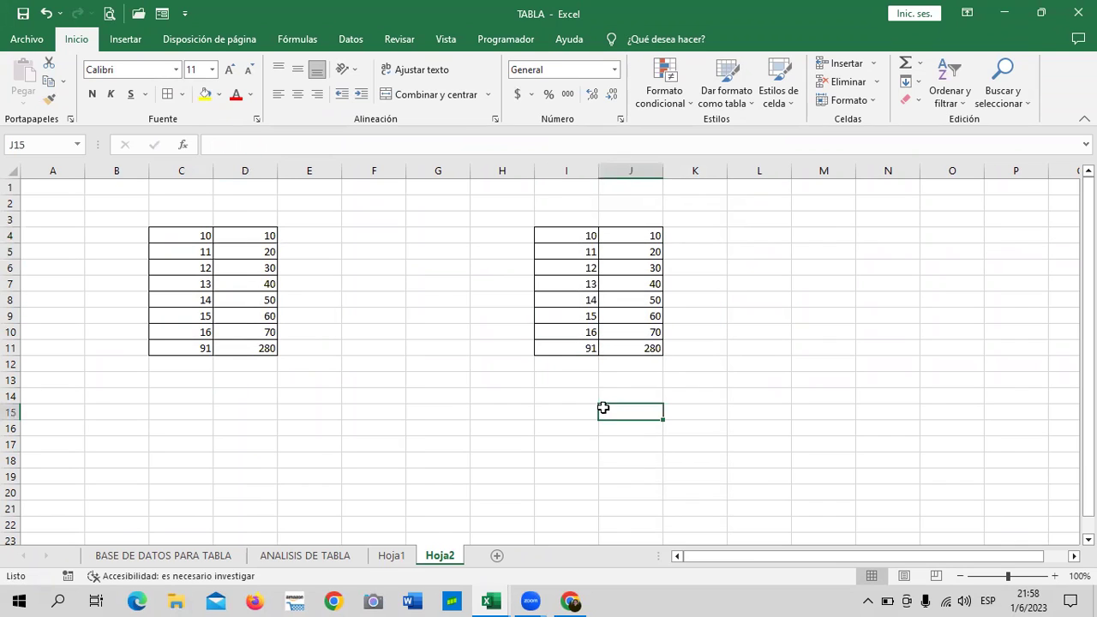
Copy C4:D11 and paste it at F14 using the 'Sin bordes' paste option
drag(188, 234, 262, 348)
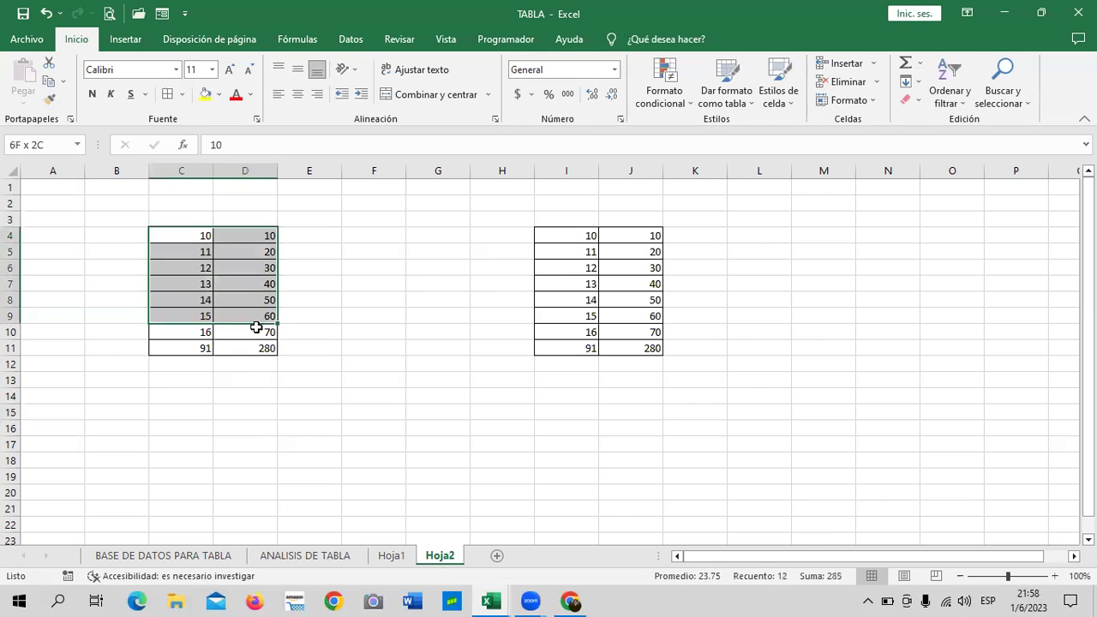
right_click(244, 256)
click(286, 252)
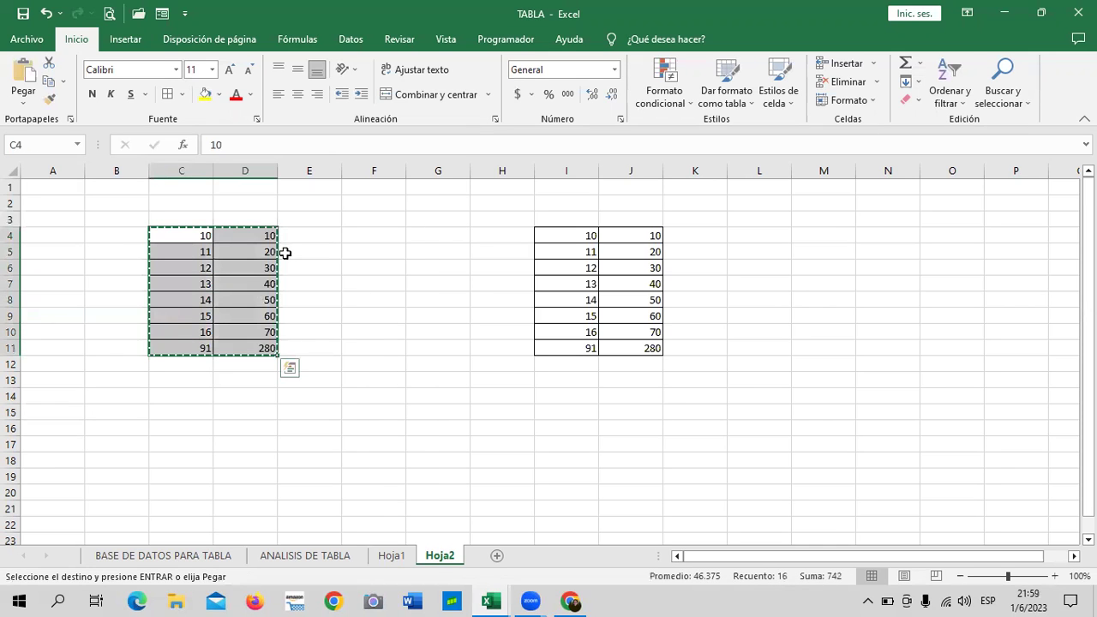
click(371, 397)
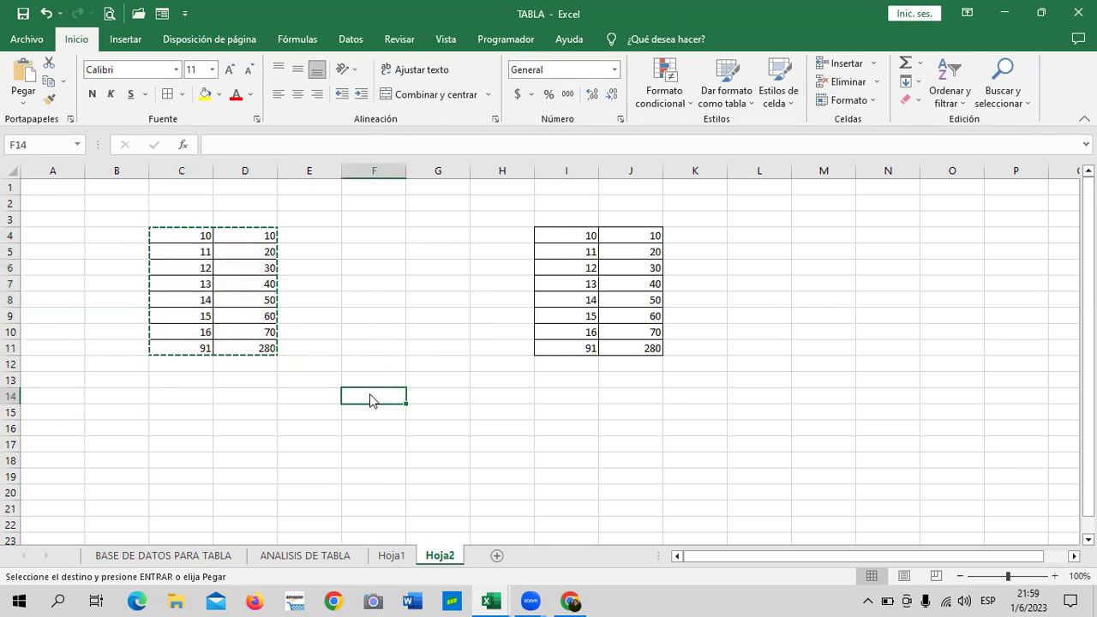
right_click(373, 398)
click(454, 104)
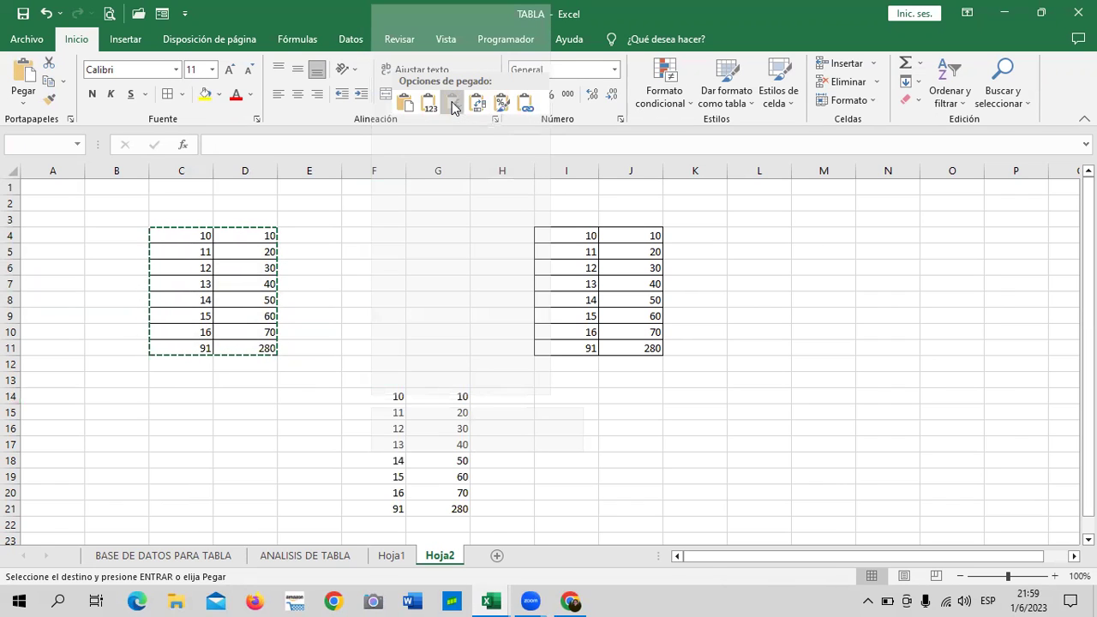
key(Escape)
click(571, 441)
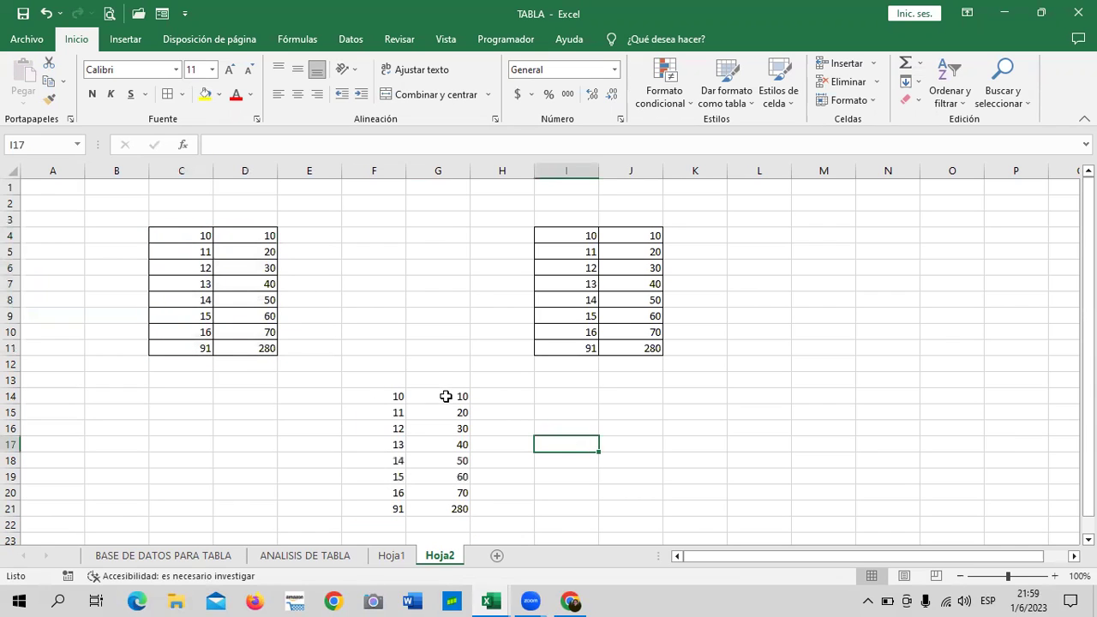
scroll(446, 396, down, 2)
scroll(446, 395, up, 2)
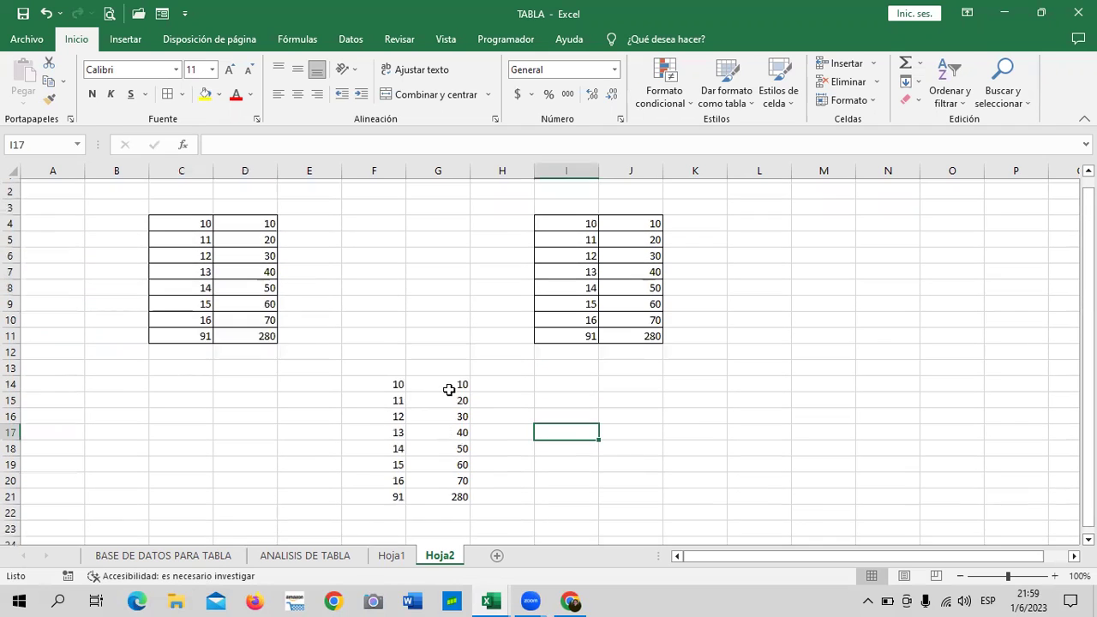
scroll(448, 390, up, 1)
drag(189, 233, 245, 345)
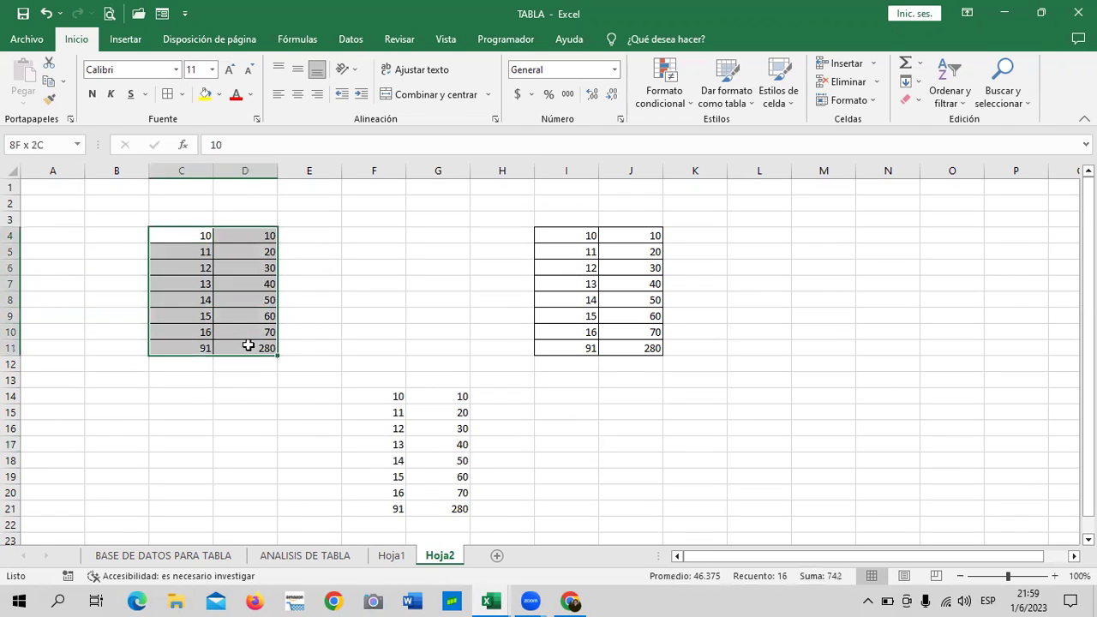
Paste only the Fórmulas of C4:D11 at F4, then check the F11 and G11 sums
right_click(235, 249)
click(269, 253)
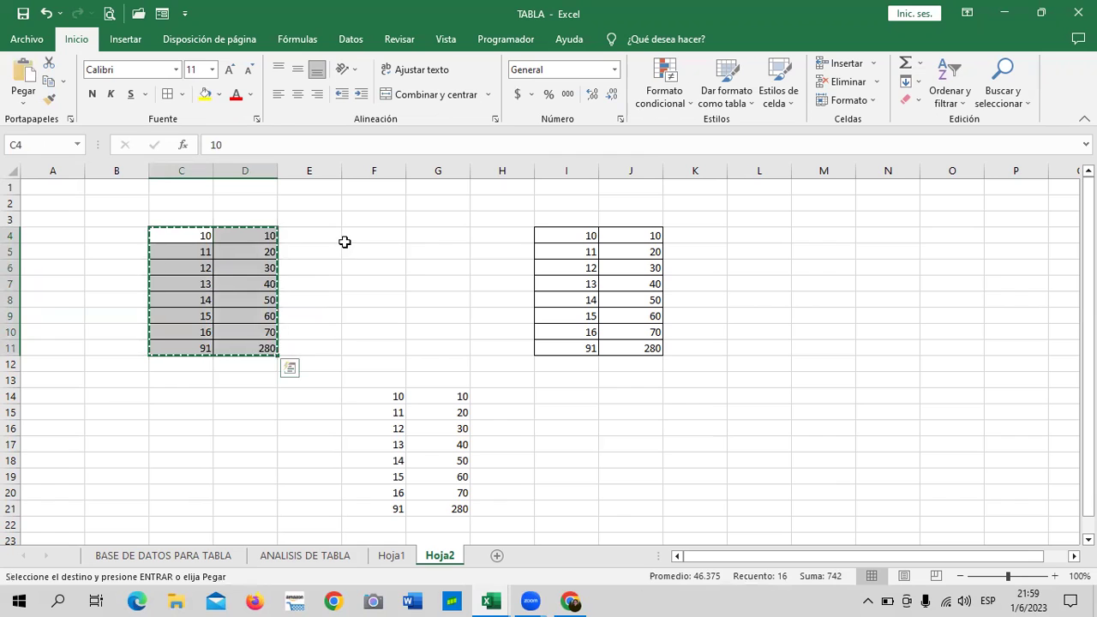
click(358, 240)
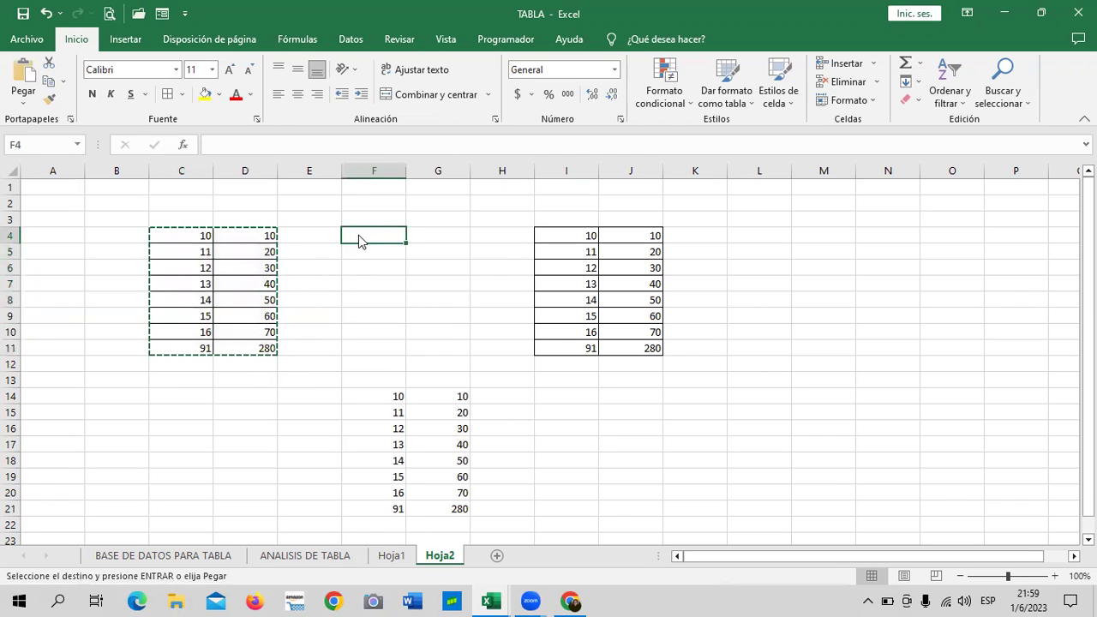
right_click(359, 240)
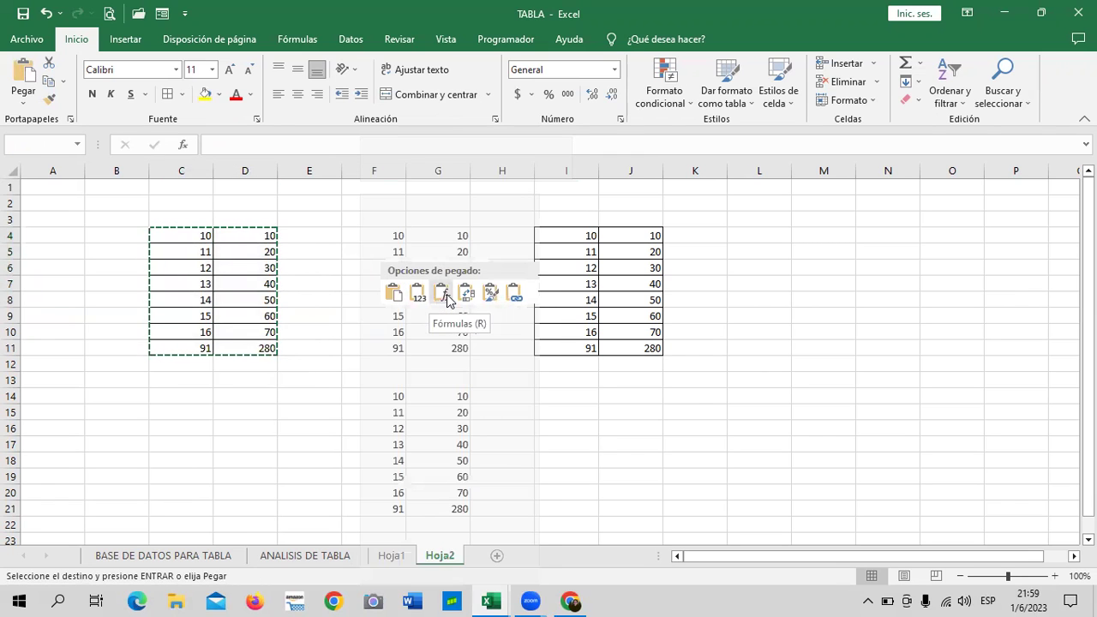
click(445, 294)
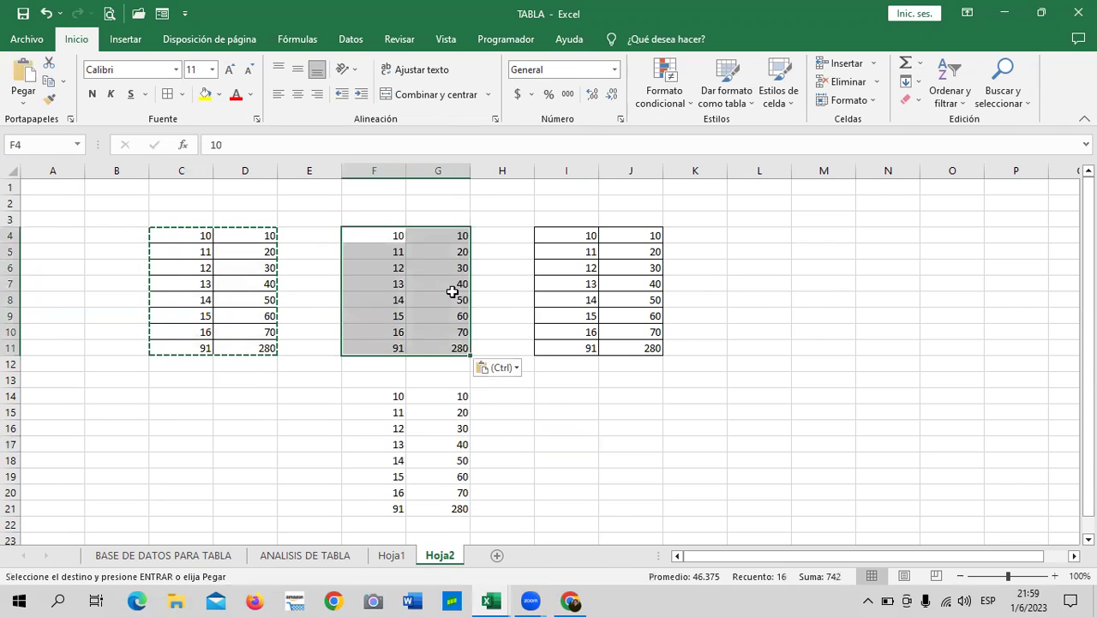
click(618, 430)
click(390, 345)
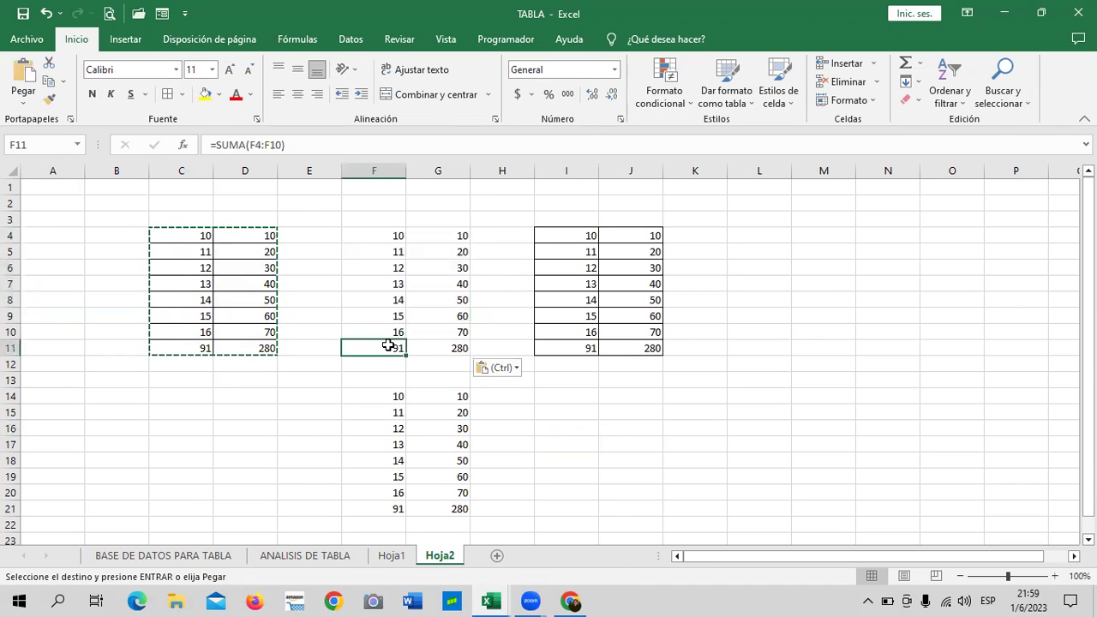
key(Escape)
click(447, 347)
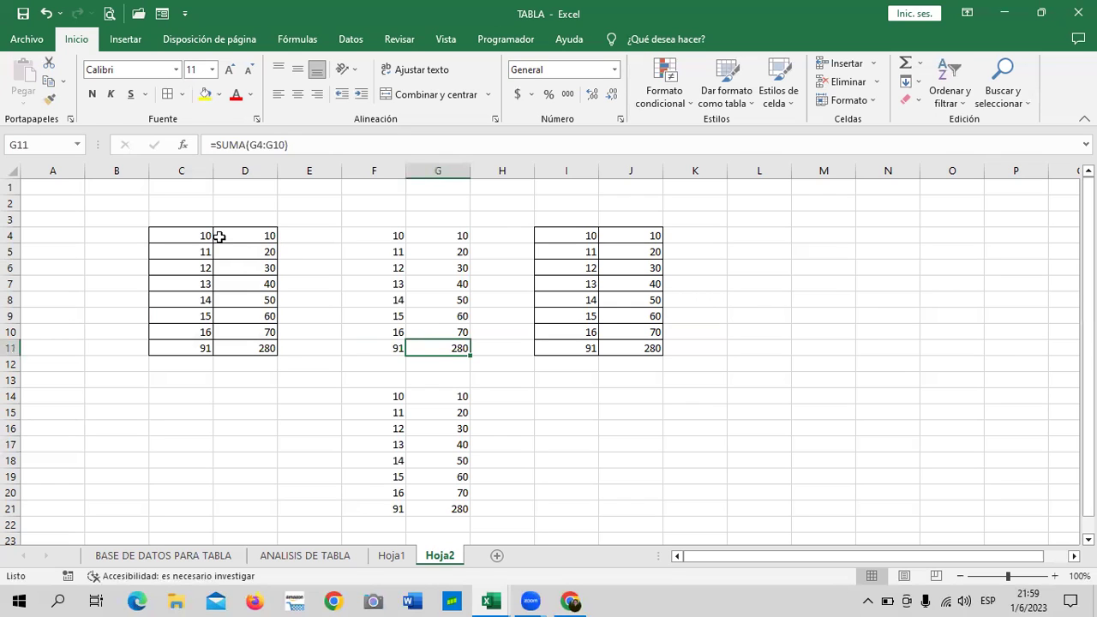
mouse_move(184, 237)
mouse_down()
mouse_move(245, 284)
mouse_move(262, 346)
mouse_up()
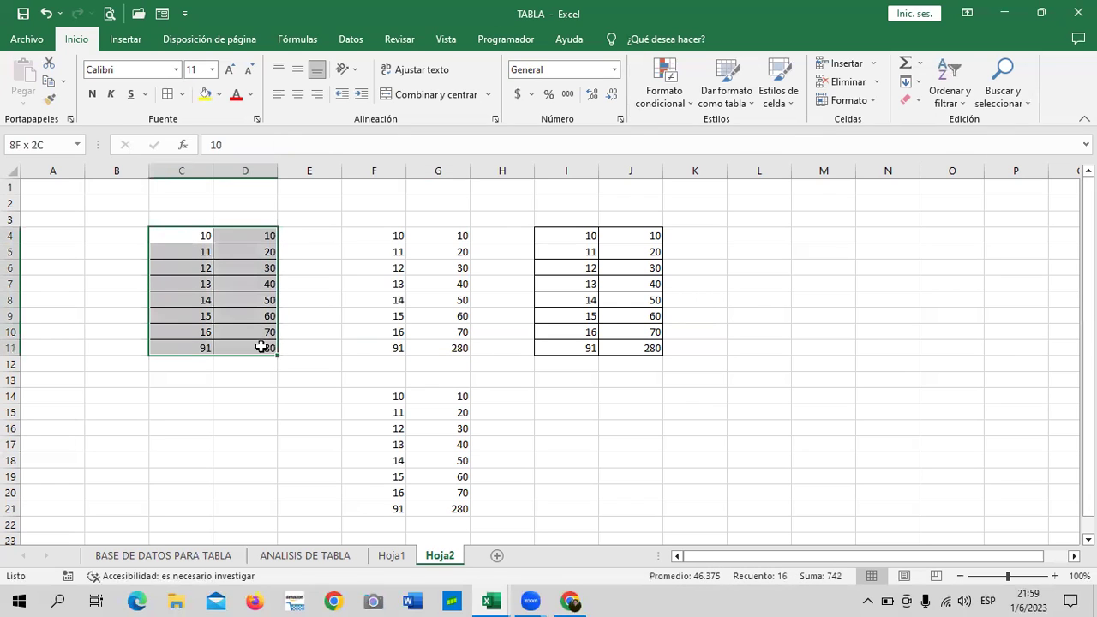
Copy C4:D11 and paste it at L4 with Pegar, keeping its borders
right_click(230, 255)
click(258, 254)
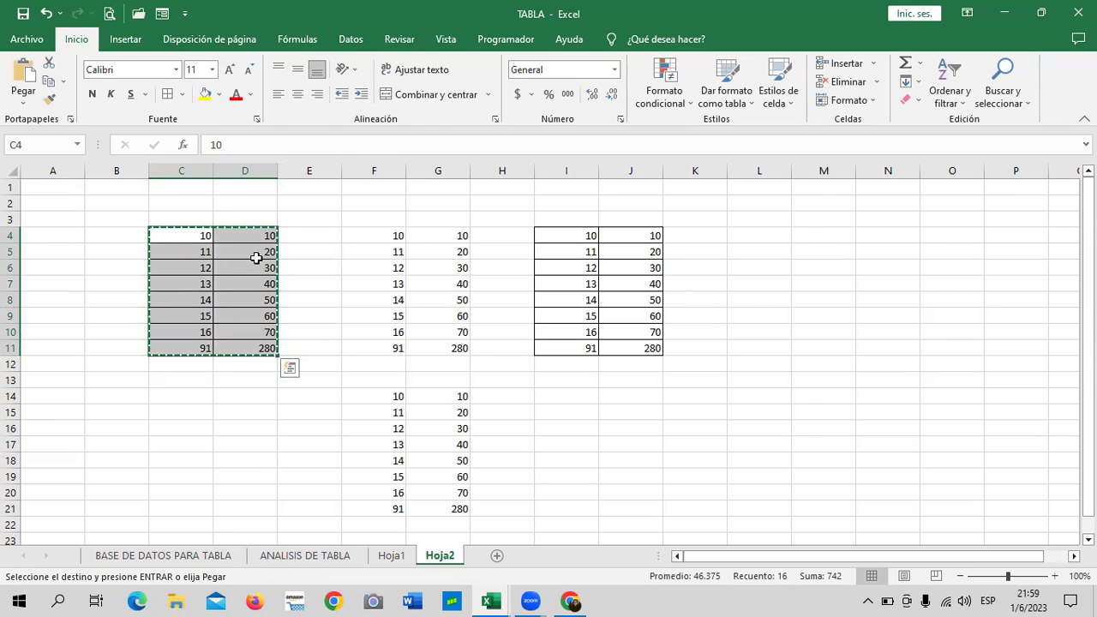
click(751, 235)
right_click(753, 235)
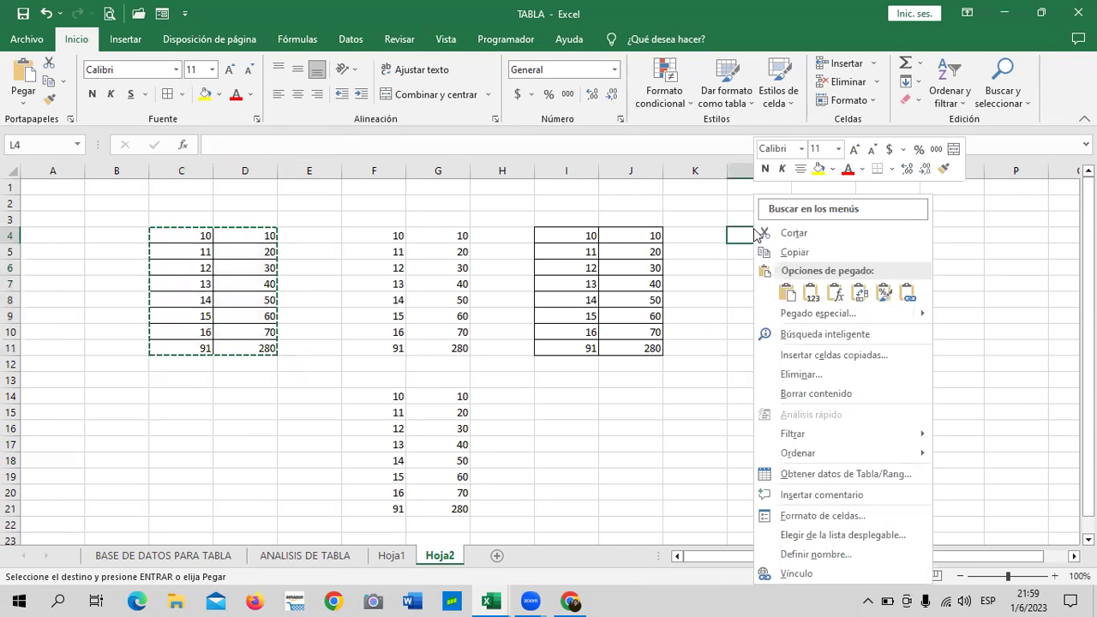
click(787, 293)
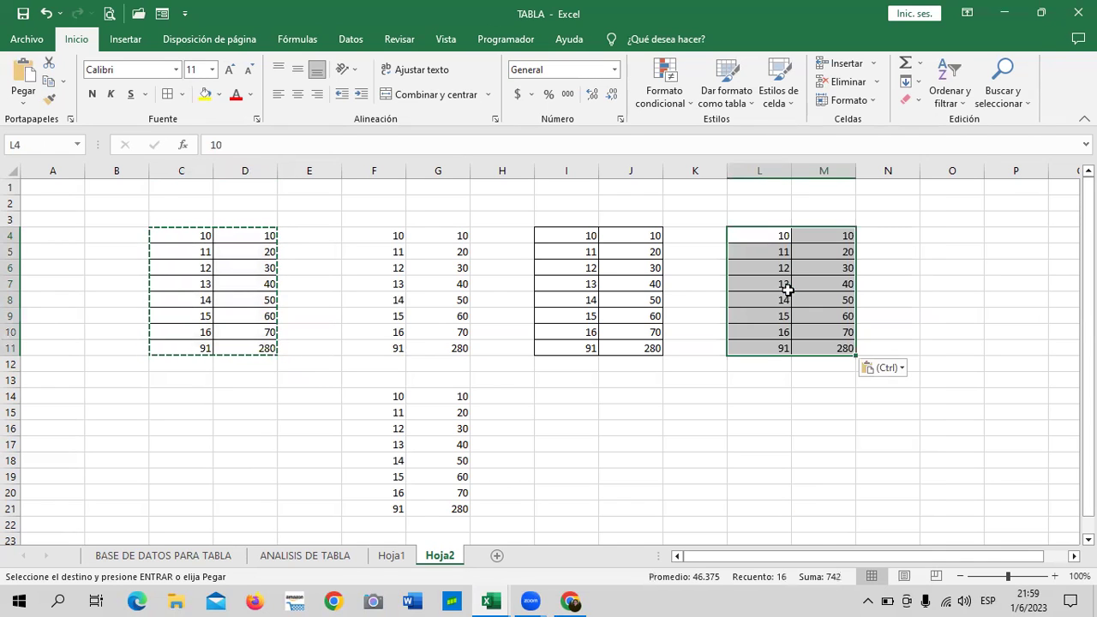
key(Escape)
Inspect the SUMA total formulas in L11 and M11 of the pasted copy
click(753, 446)
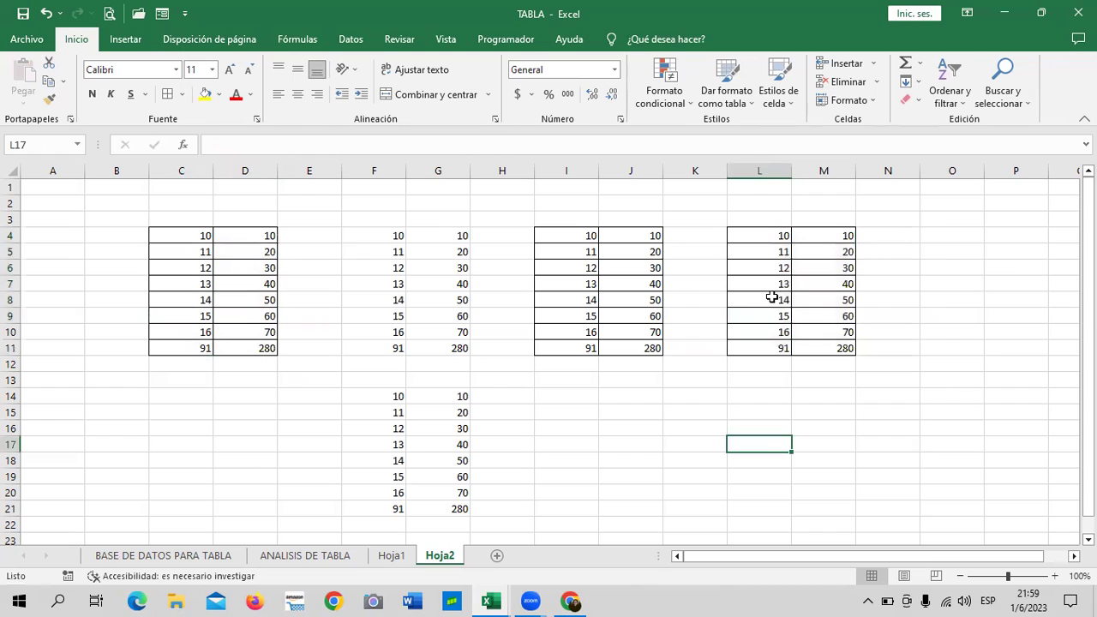
click(780, 346)
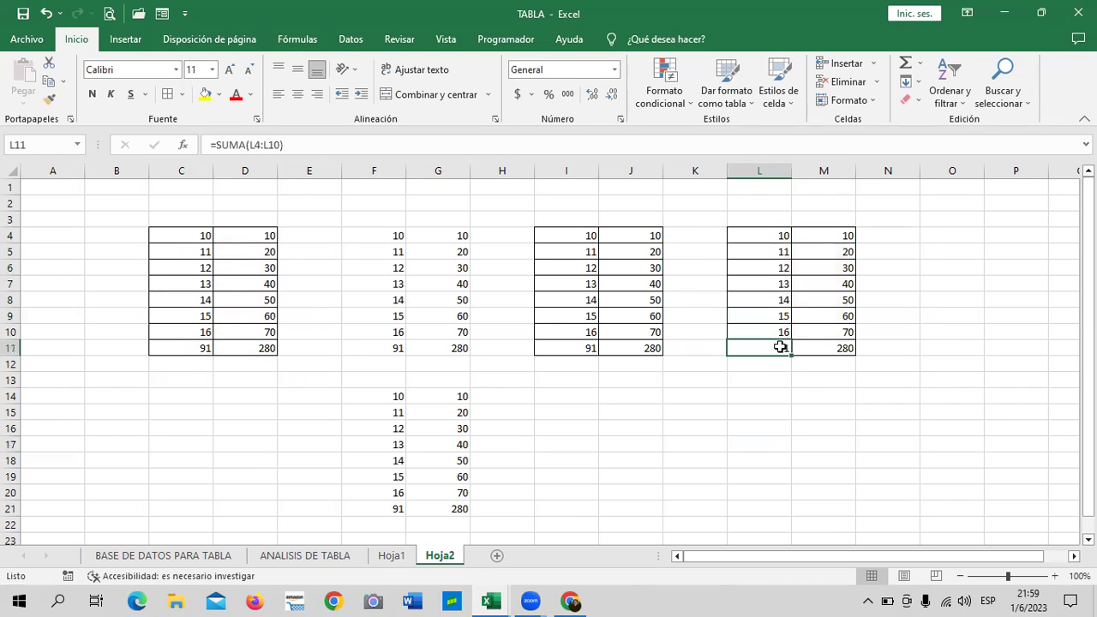
click(841, 346)
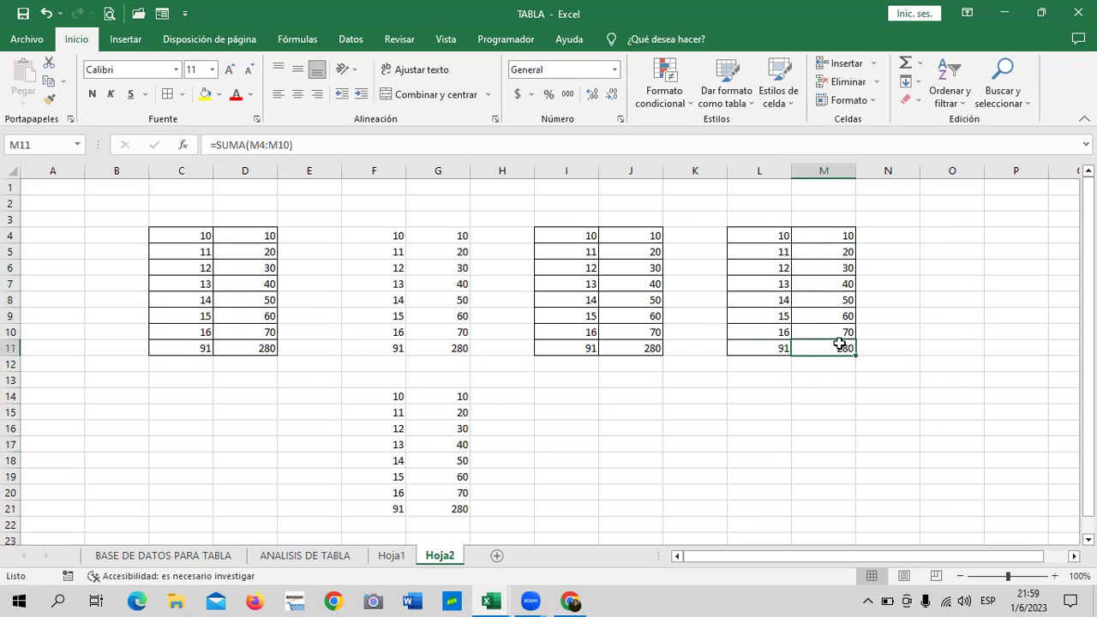
click(742, 346)
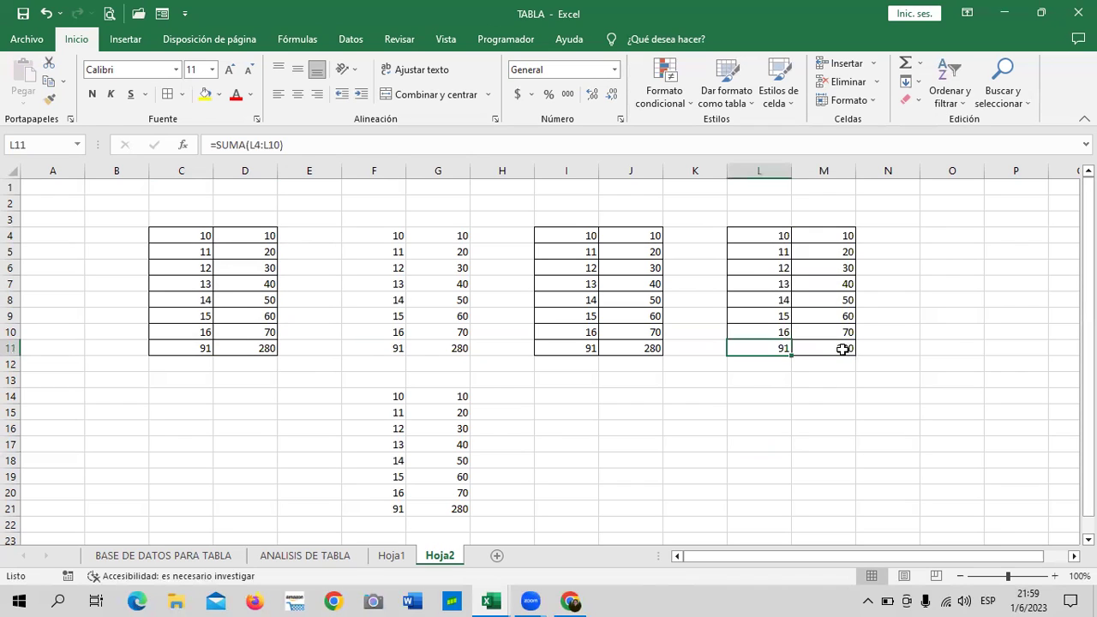
click(840, 338)
click(780, 348)
click(812, 346)
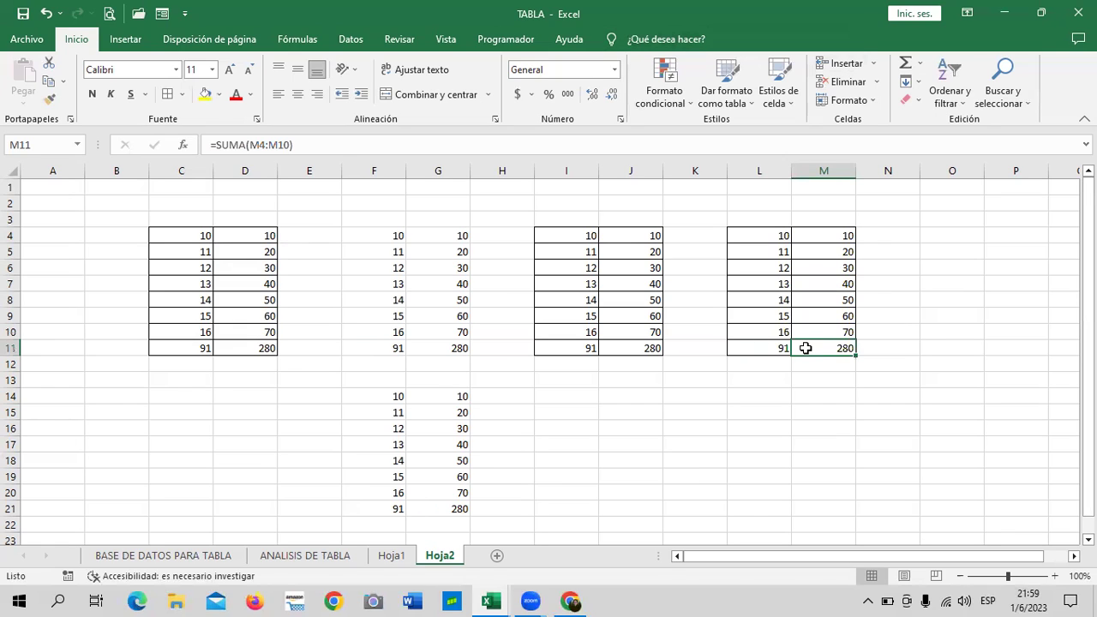
Compare the total formulas in C11, D11, L11 and M11, then switch to Hoja1
click(755, 342)
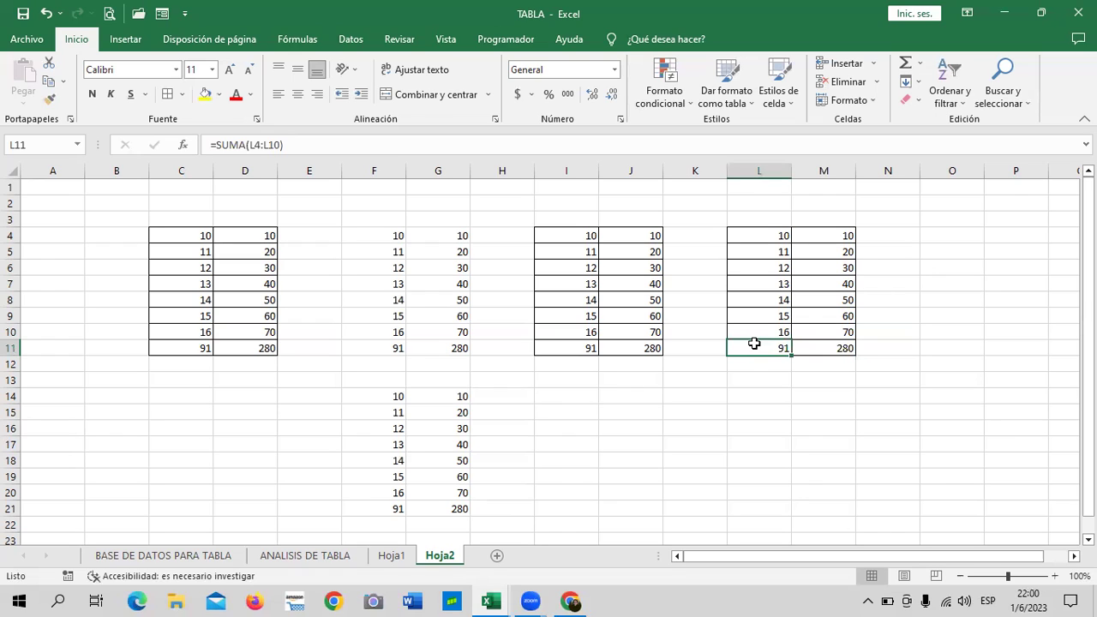
click(164, 349)
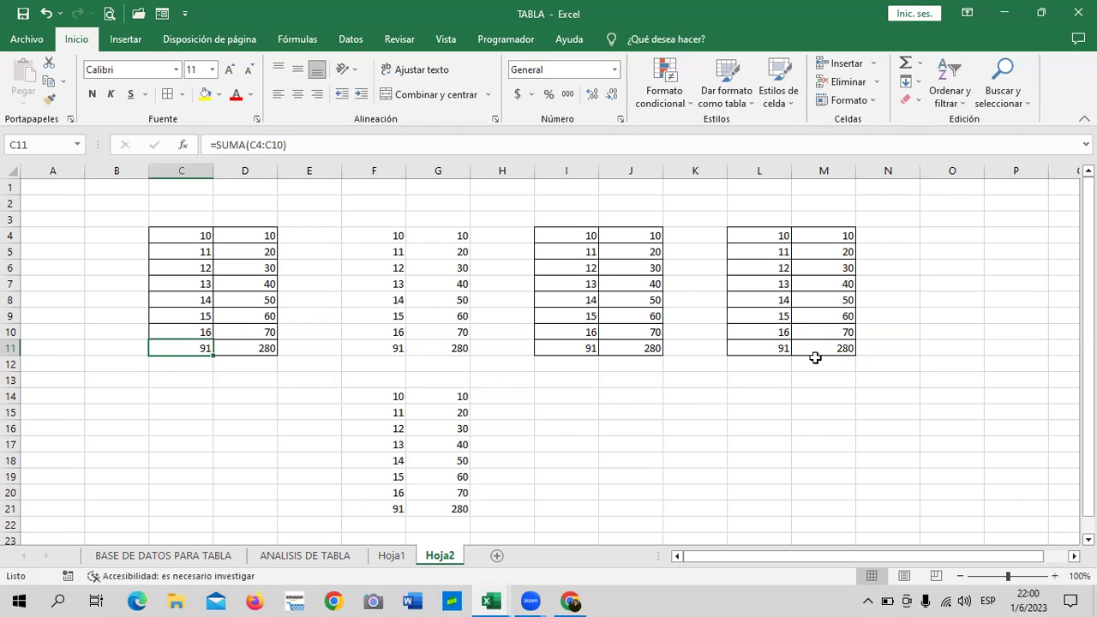
click(760, 346)
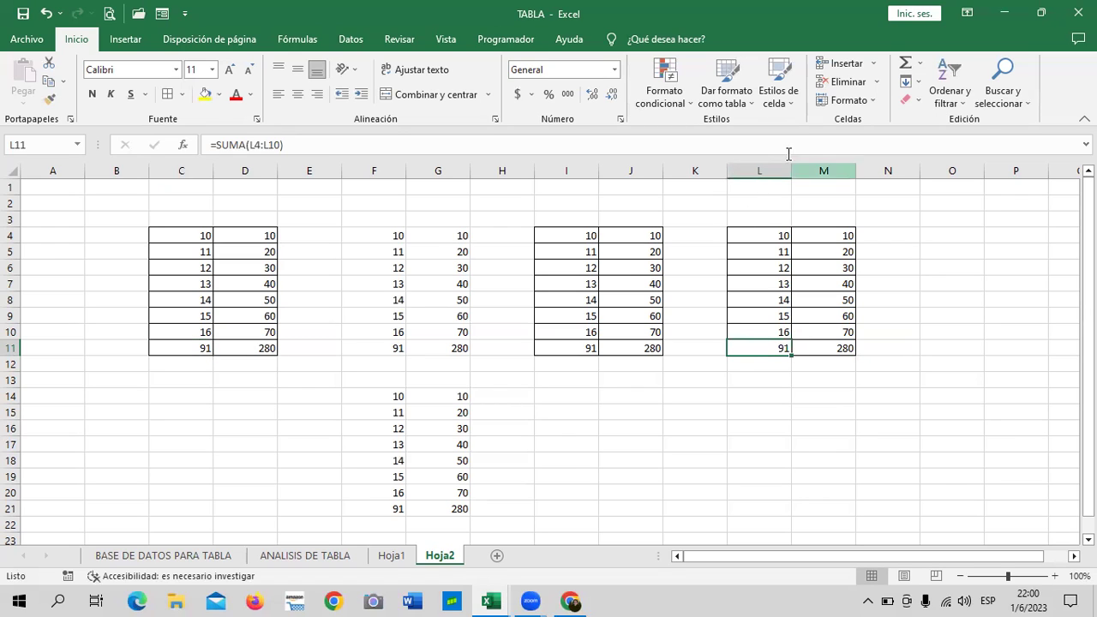
click(845, 345)
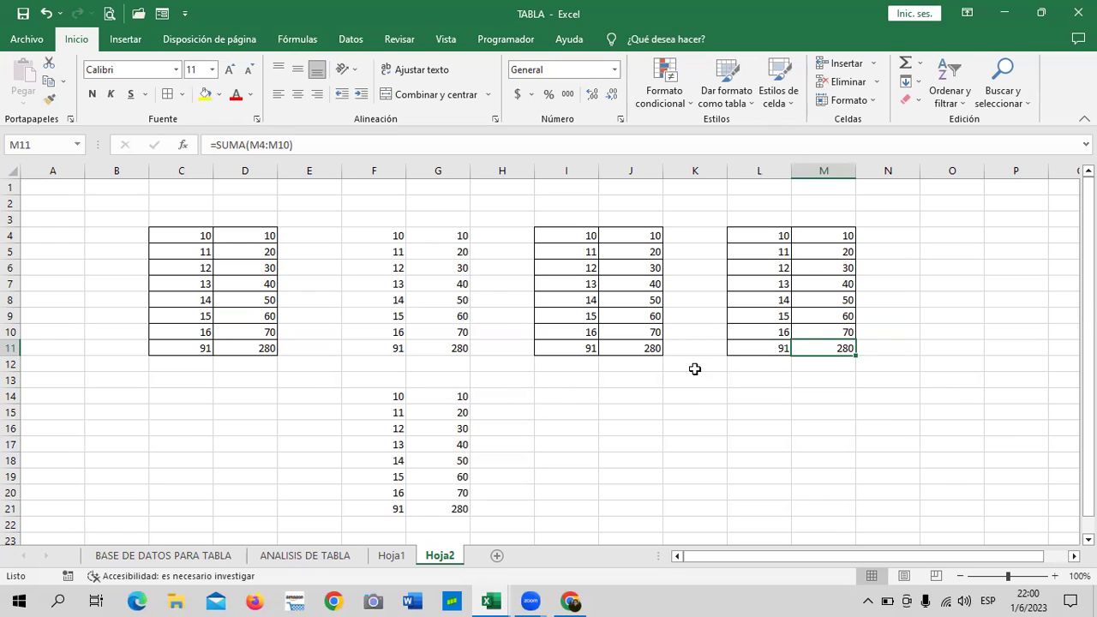
click(251, 345)
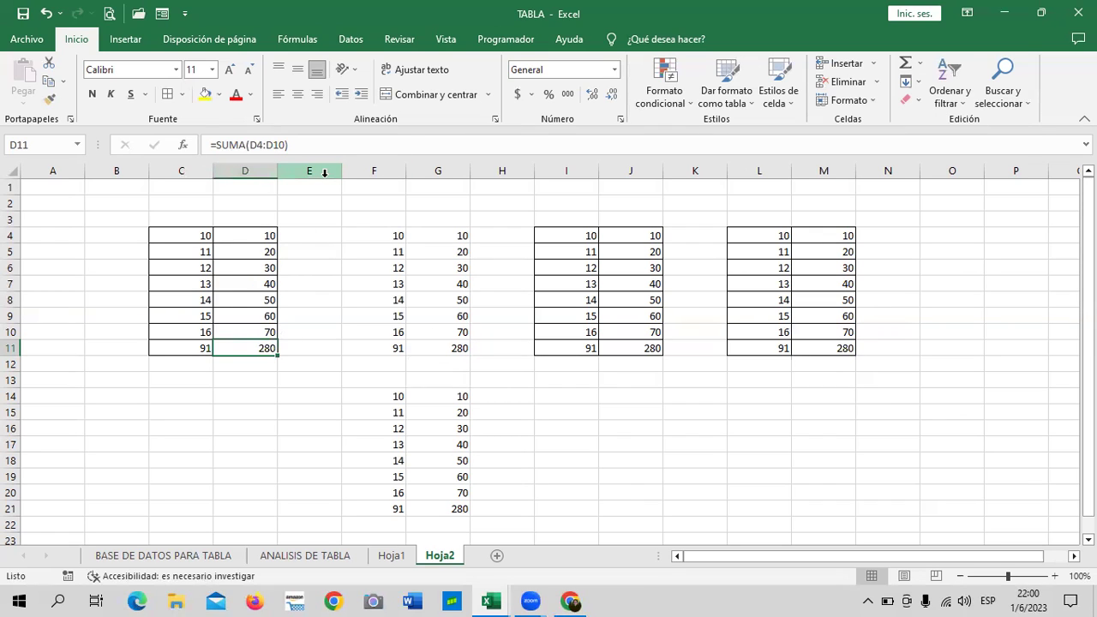
click(783, 413)
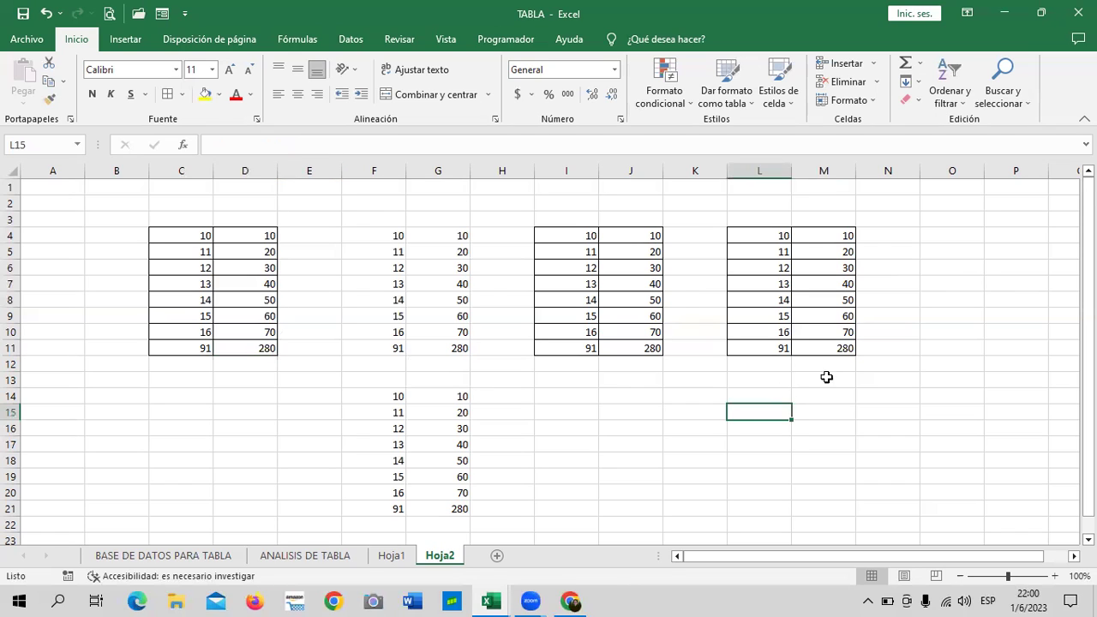
click(844, 347)
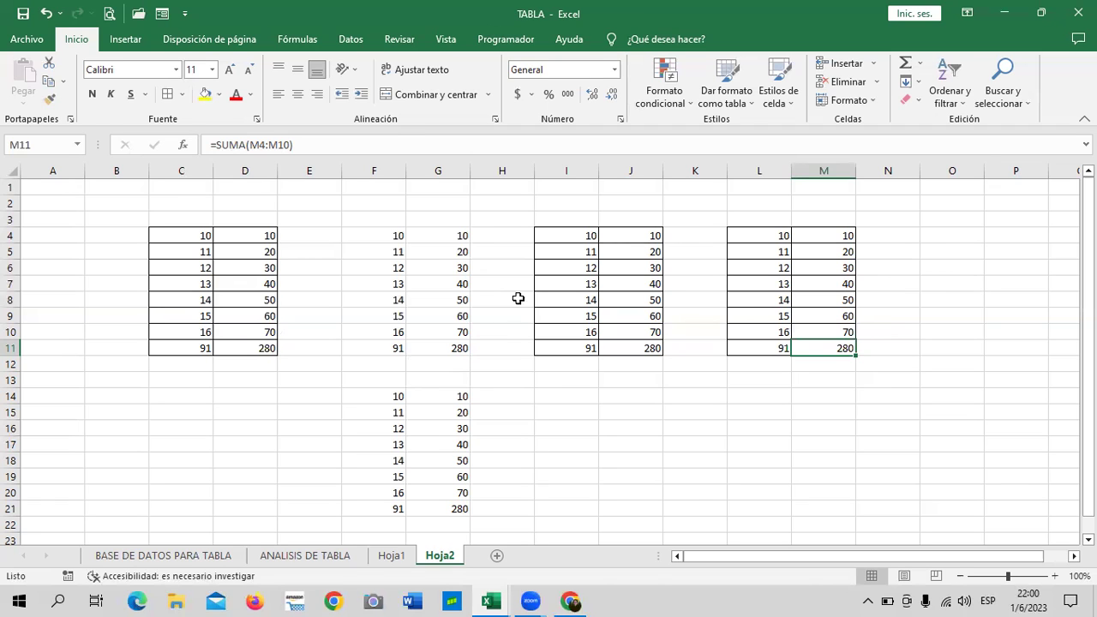
scroll(498, 376, down, 4)
scroll(506, 376, up, 4)
click(390, 555)
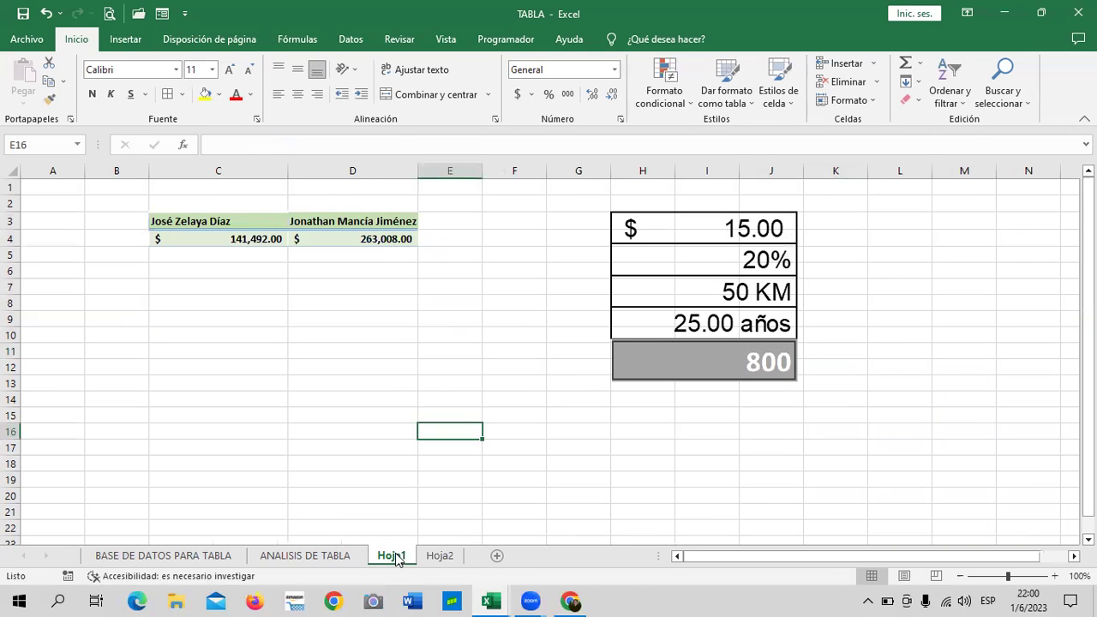
Bring up the inglescorporativo.net course and open the 1.11 Laboratorio quiz
click(567, 600)
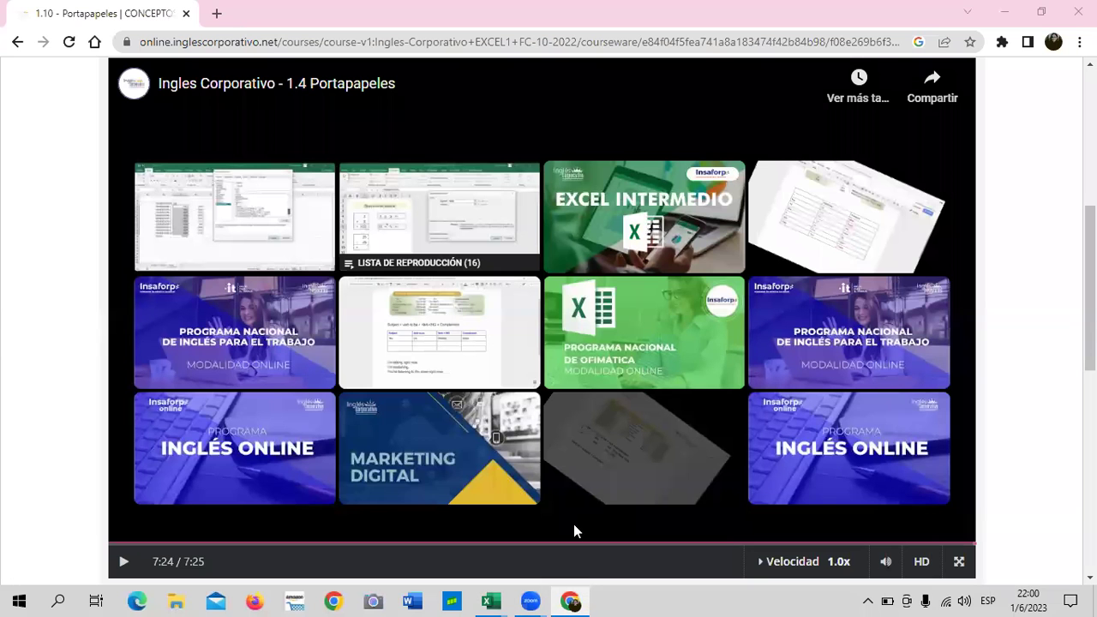
click(531, 601)
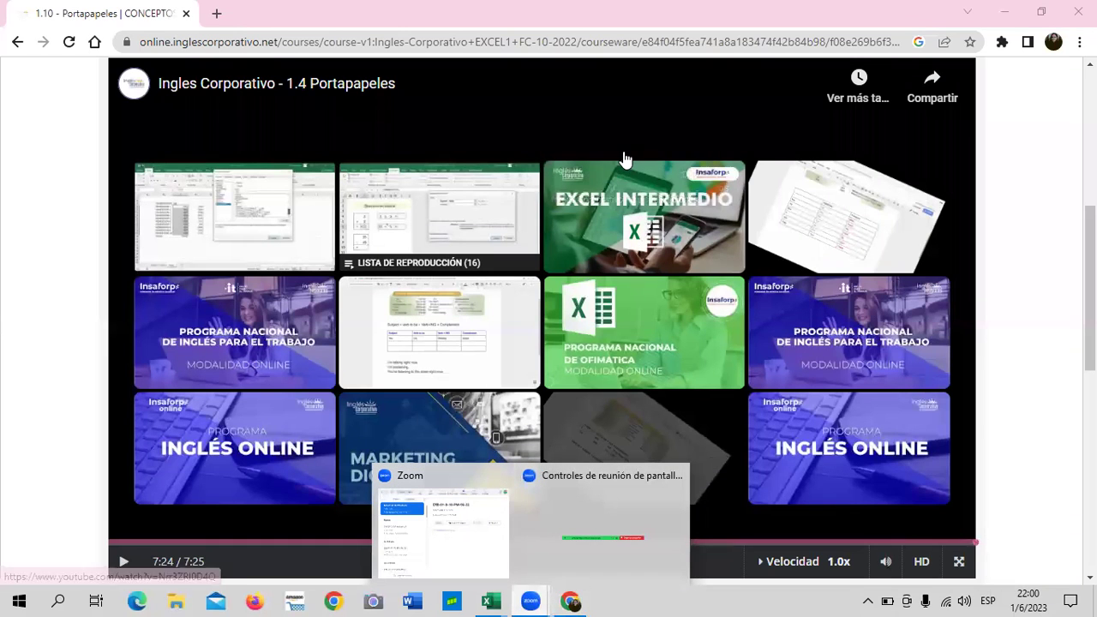
scroll(797, 289, up, 4)
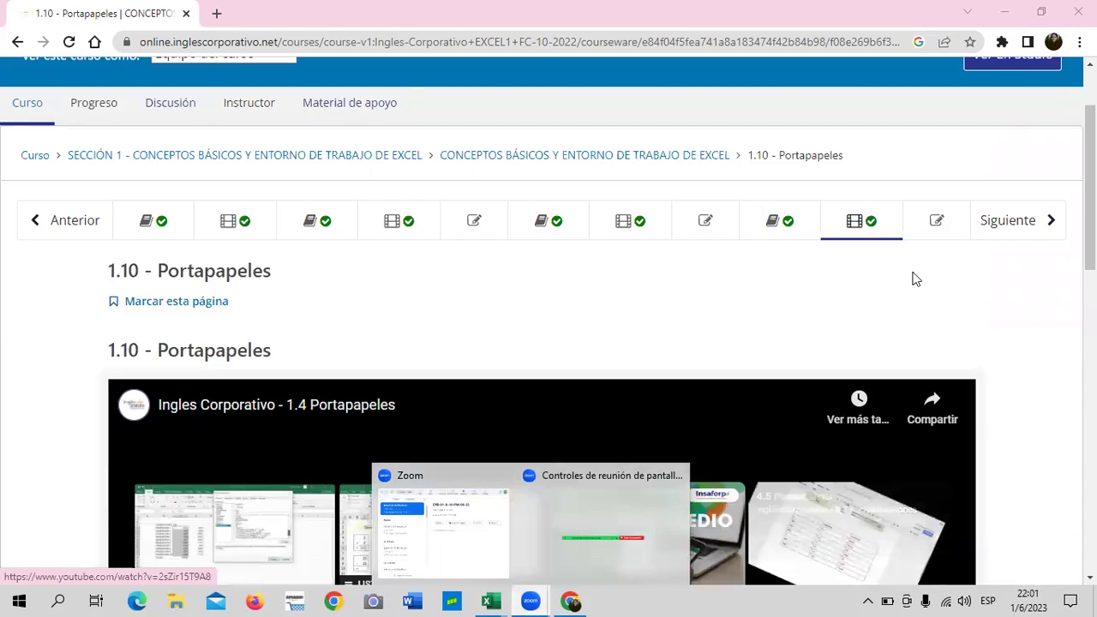
click(953, 230)
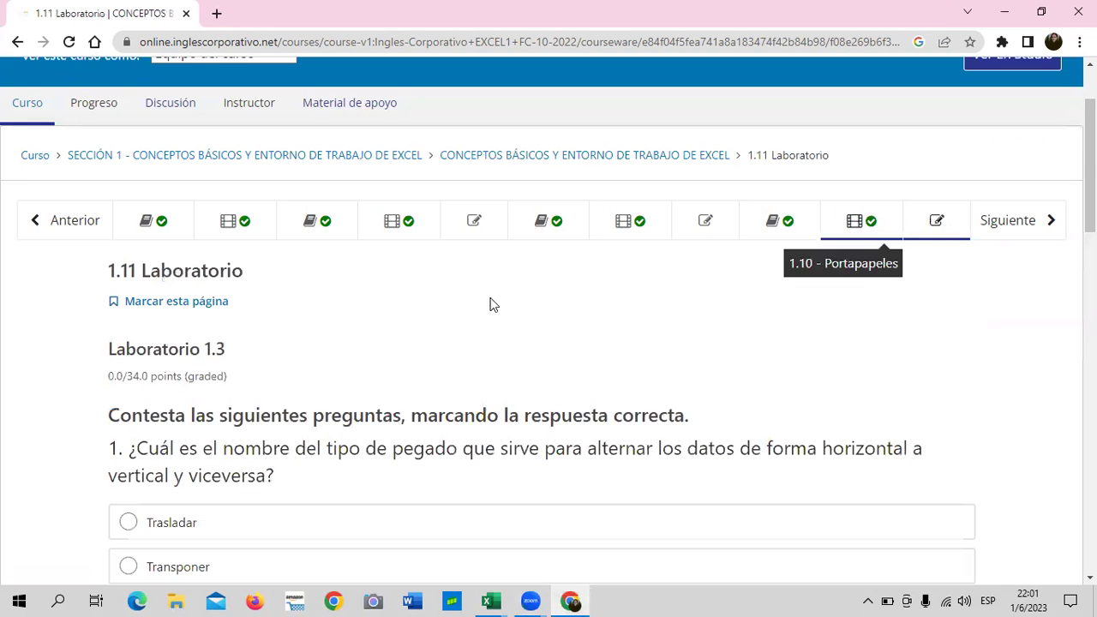
Scroll through quiz questions 1–4 about Excel paste types
scroll(447, 367, down, 2)
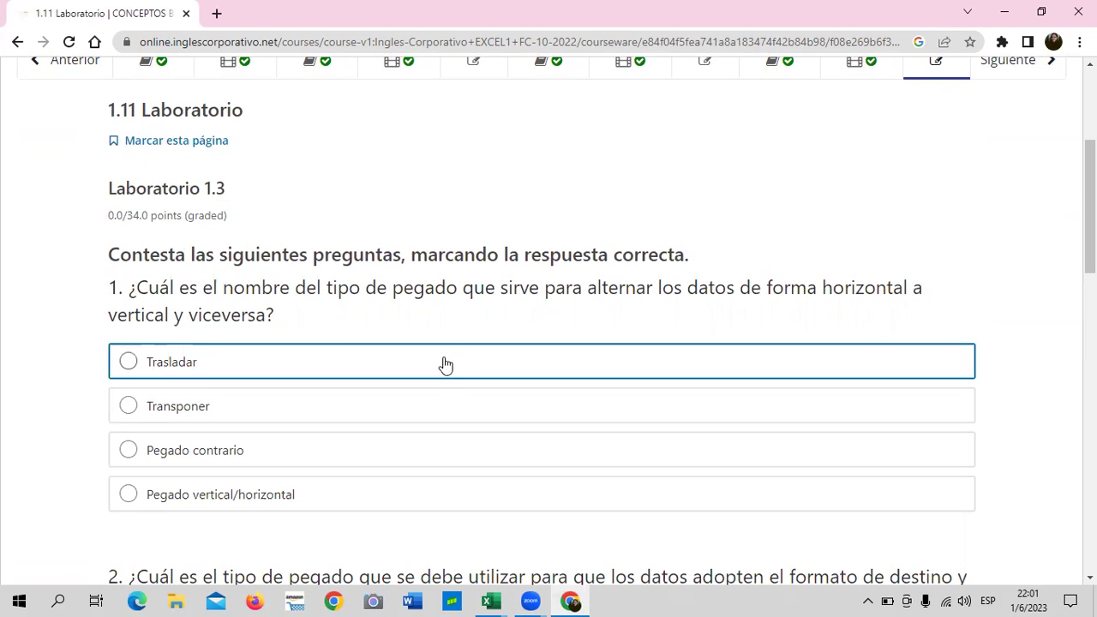
scroll(448, 367, down, 2)
scroll(446, 364, down, 1)
scroll(444, 362, down, 2)
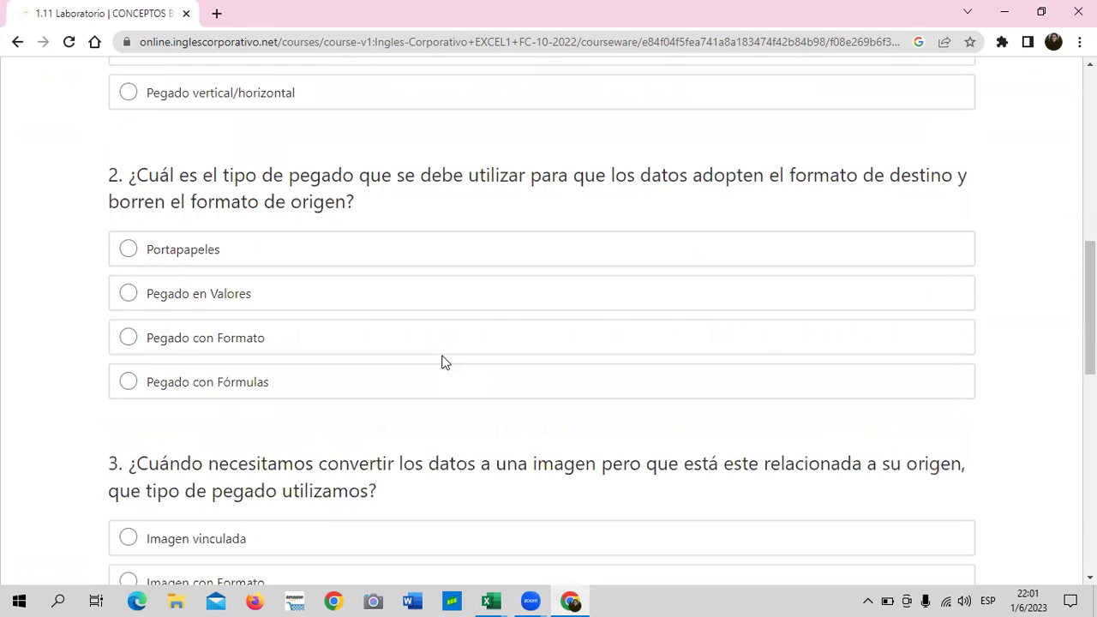
scroll(443, 360, up, 2)
scroll(444, 362, down, 2)
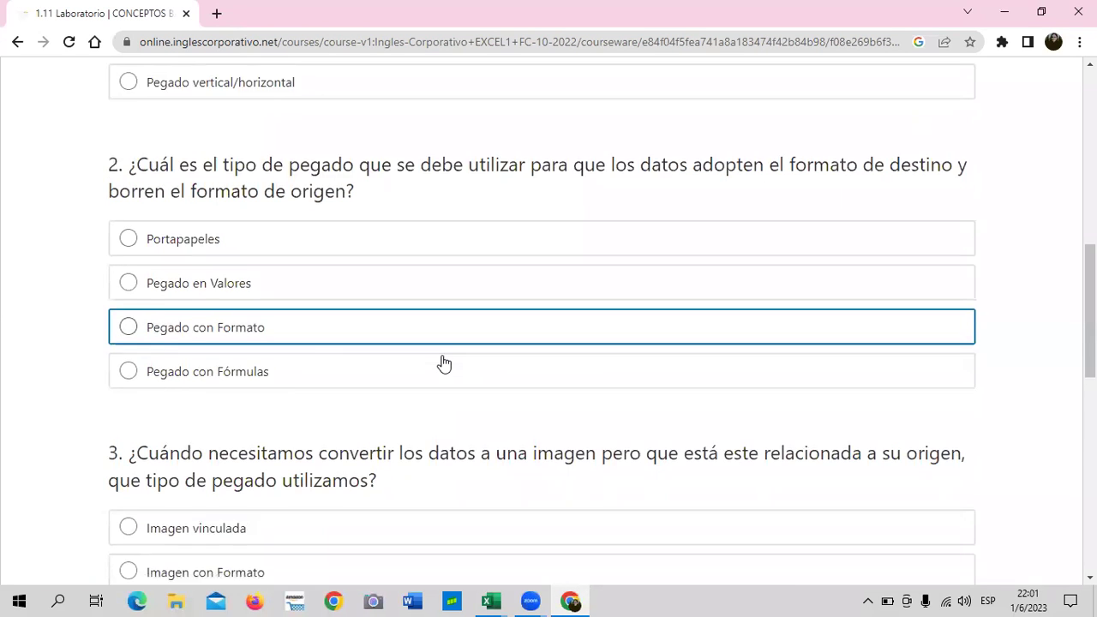
scroll(443, 364, down, 5)
scroll(443, 363, up, 1)
scroll(443, 364, up, 1)
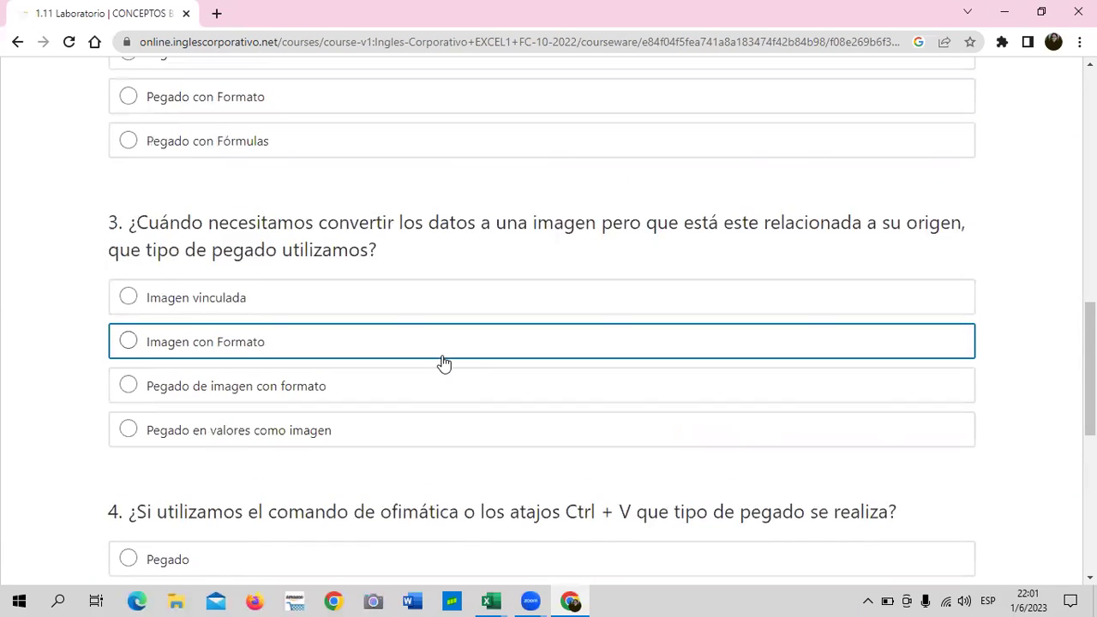
scroll(443, 364, down, 3)
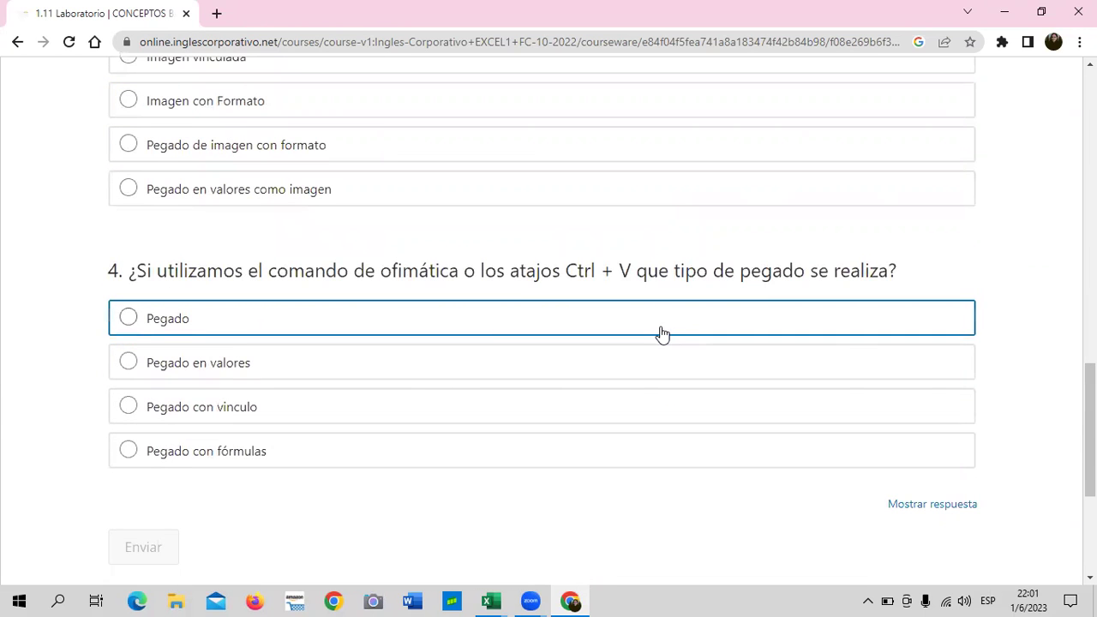
scroll(660, 332, up, 3)
scroll(660, 332, up, 3)
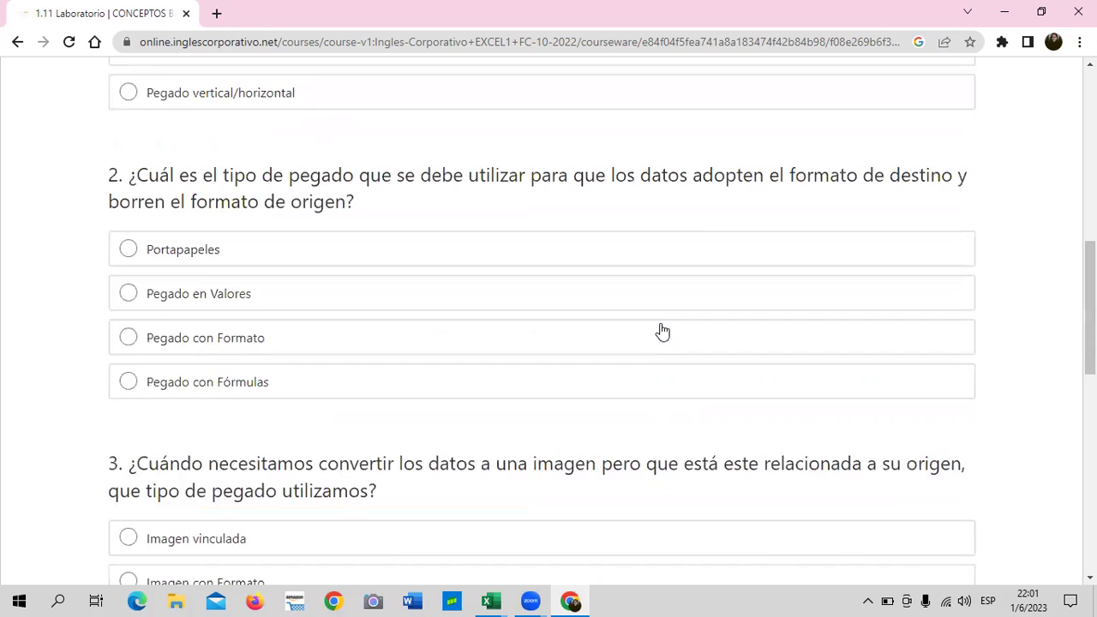